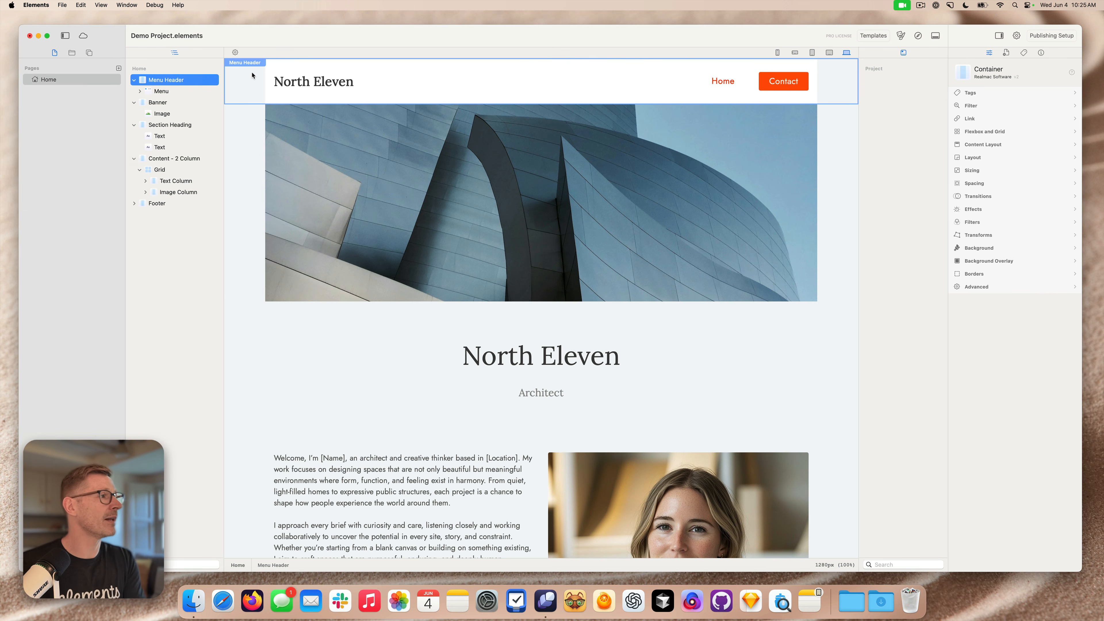
# - Examine the Home page's main sections: Menu Header, Banner, Section Heading, Content - 2 Column and Footer
pyautogui.click(253, 75)
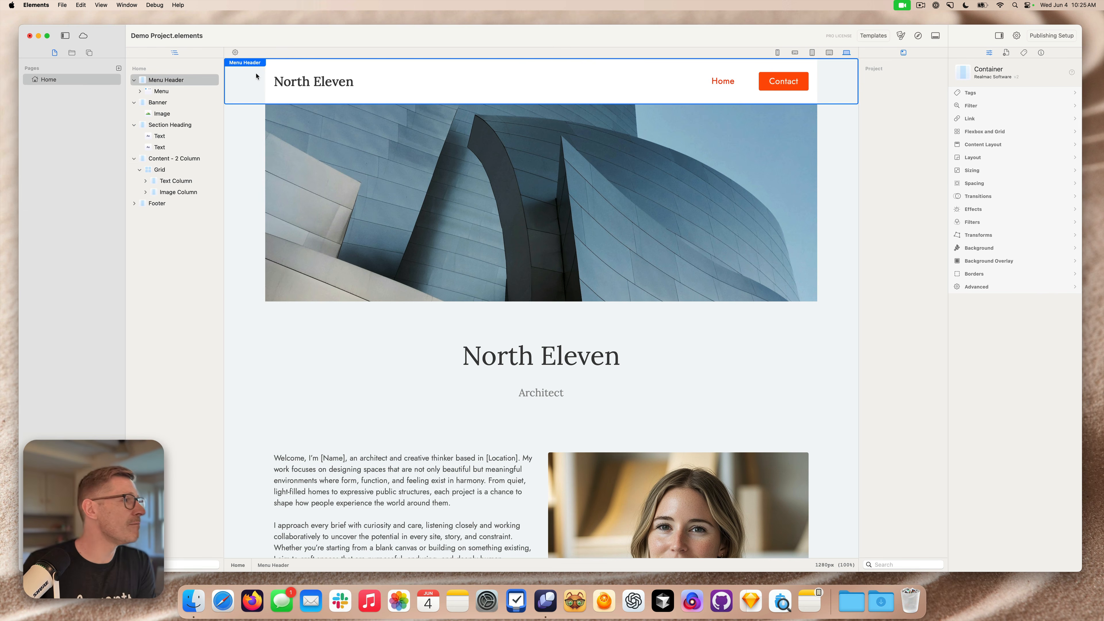
pyautogui.click(239, 129)
pyautogui.click(179, 124)
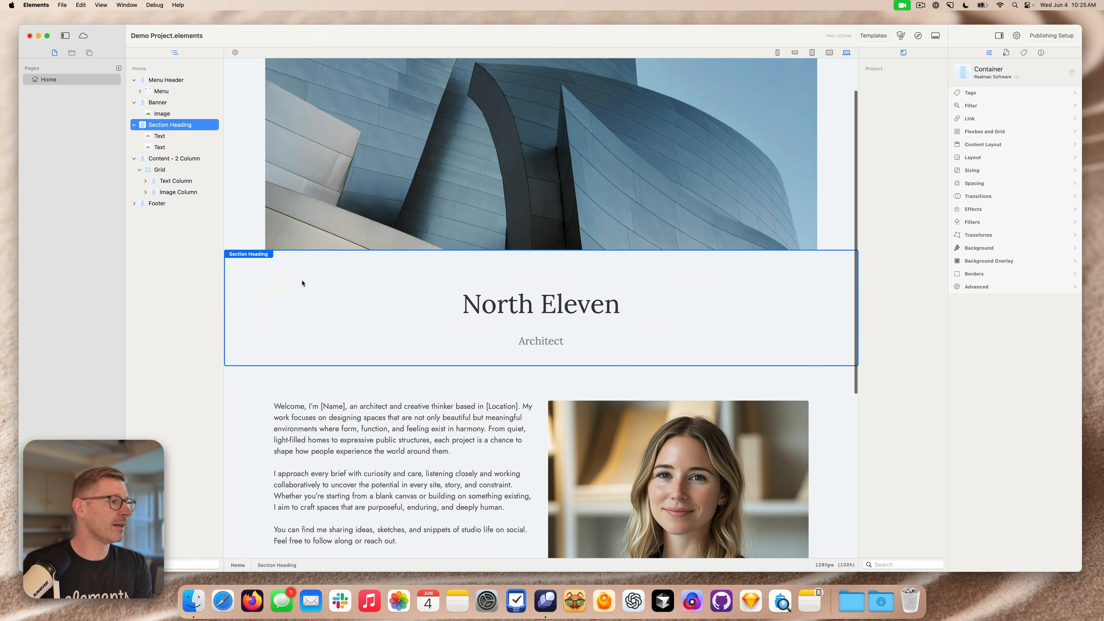
pyautogui.scroll(-3, 461, 323)
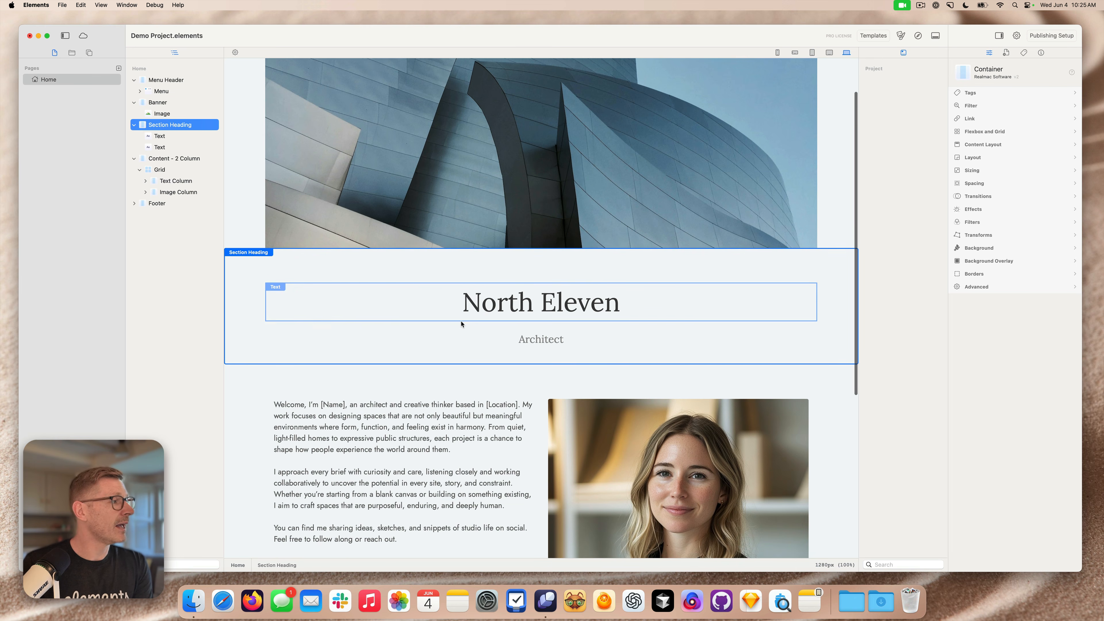
pyautogui.click(430, 338)
pyautogui.scroll(-10, 430, 338)
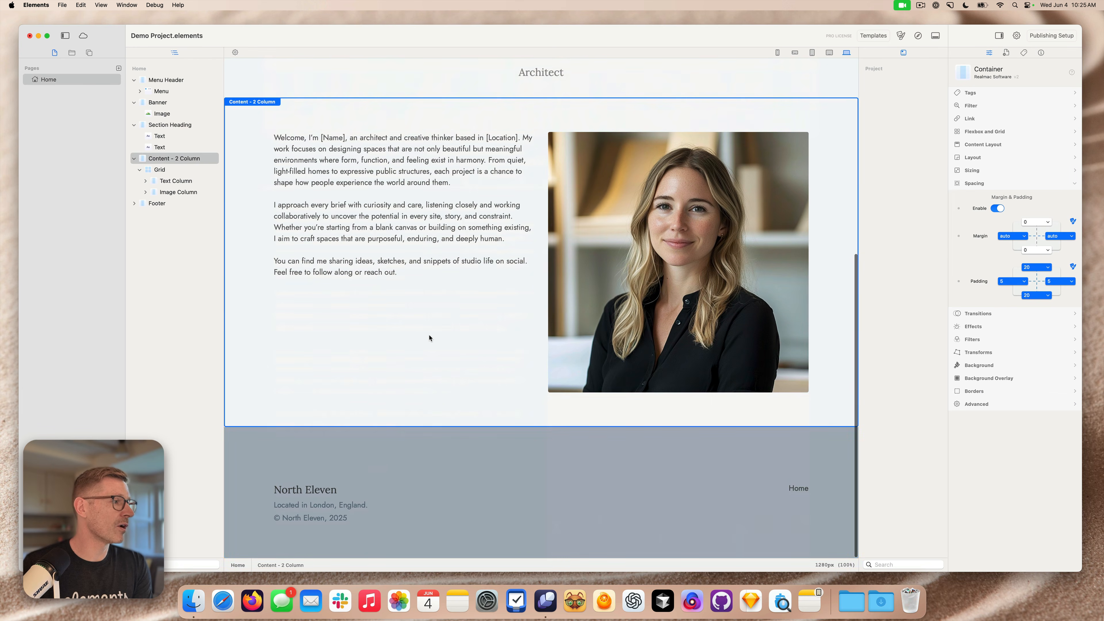
pyautogui.click(439, 451)
pyautogui.scroll(10, 436, 402)
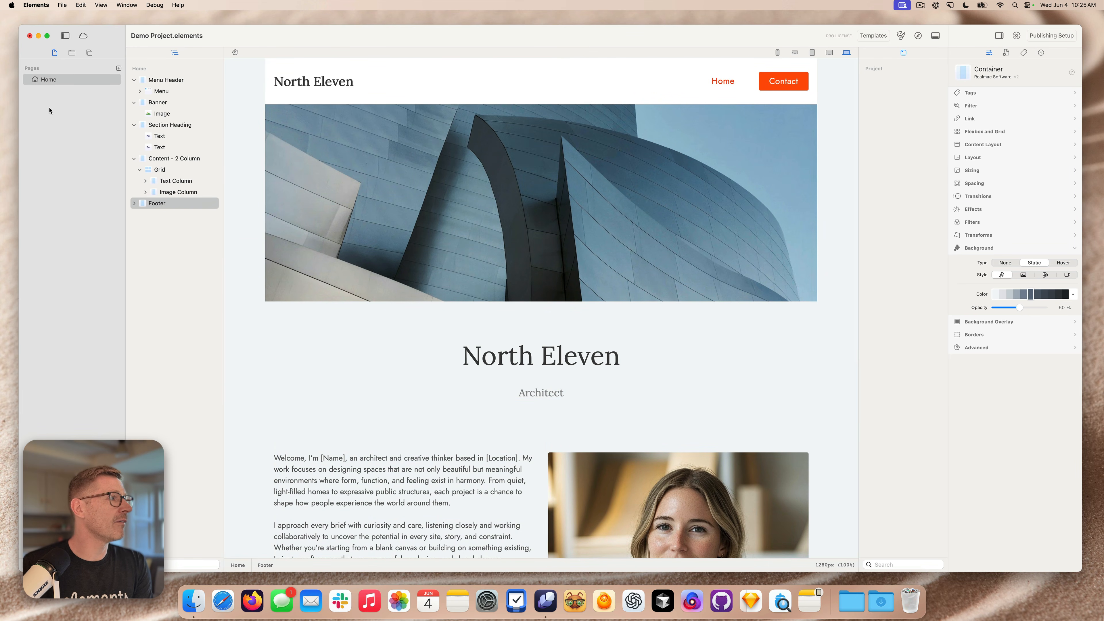
# - Add a new page to the project and name it Contact
pyautogui.click(117, 69)
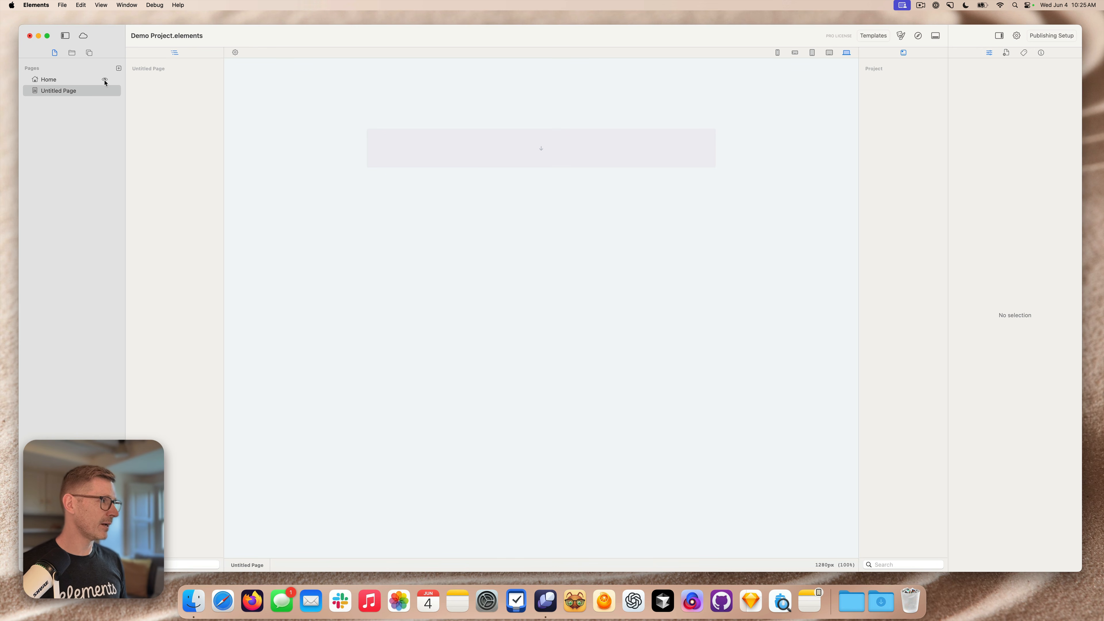
pyautogui.click(71, 91)
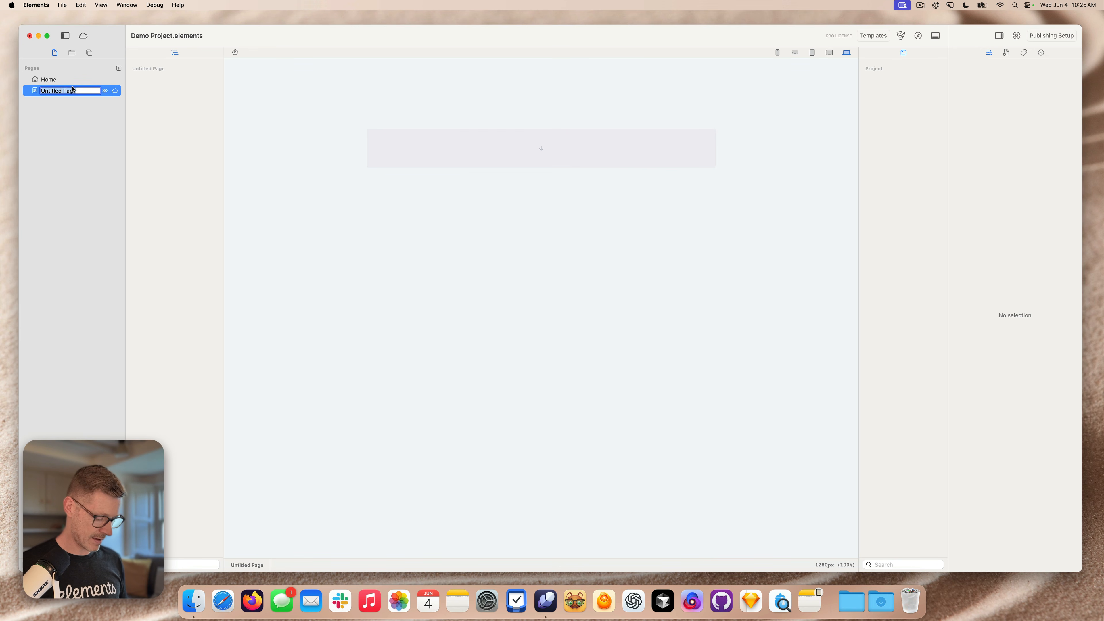
pyautogui.write('Contact')
pyautogui.press('Return')
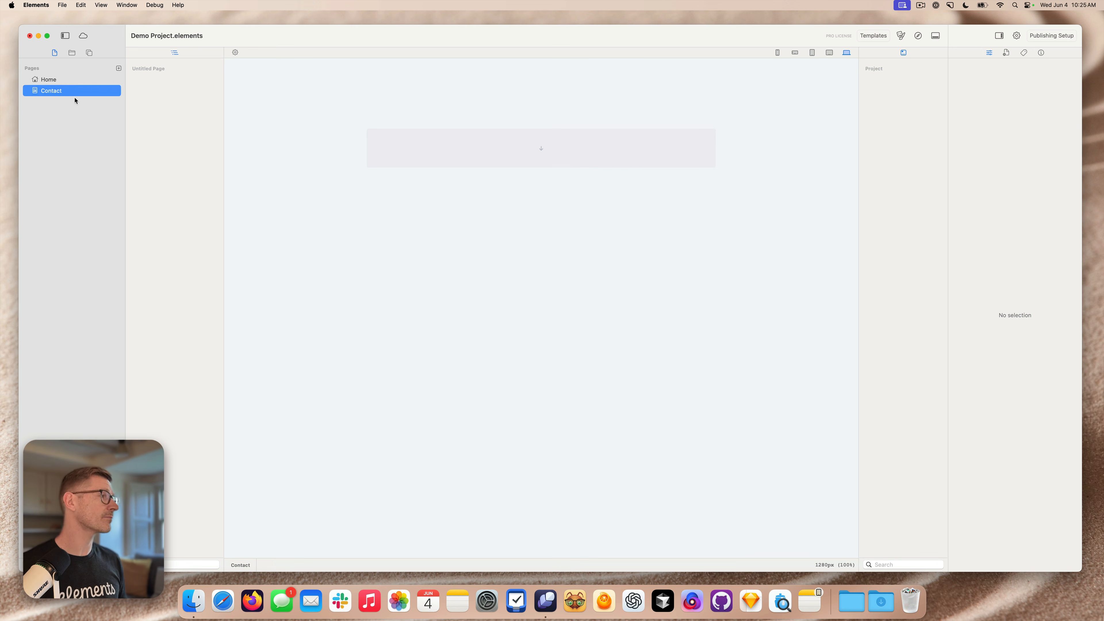
# - Convert the Home page's Menu Header container to a global
pyautogui.click(100, 79)
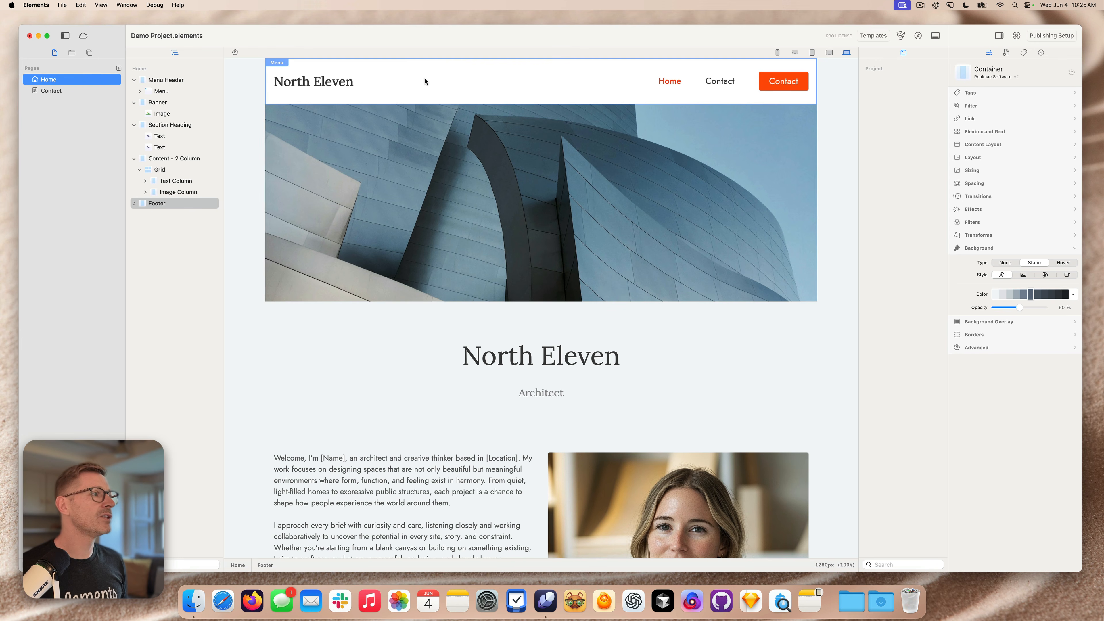
pyautogui.click(239, 79)
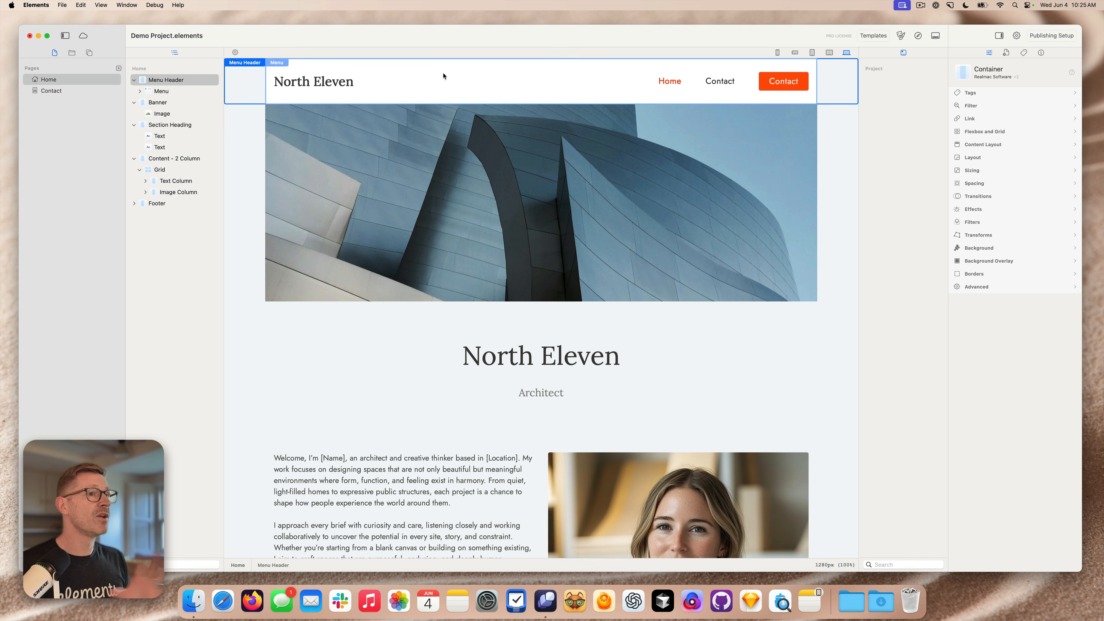
pyautogui.rightClick(242, 80)
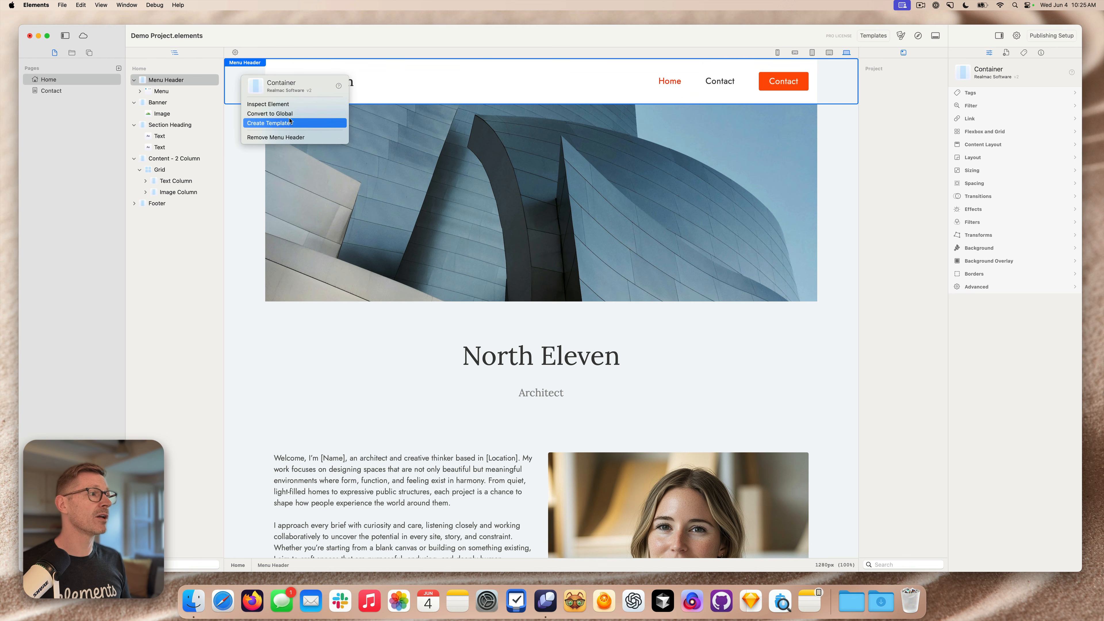
pyautogui.click(235, 85)
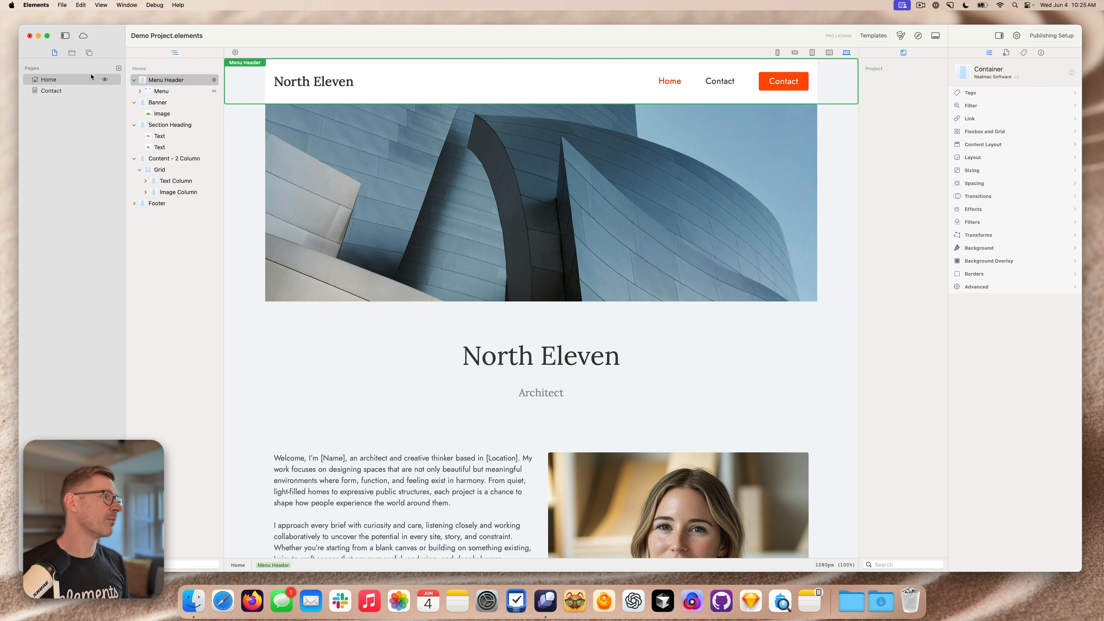
# - Place the global Menu Header component on the empty Contact page
pyautogui.click(61, 91)
pyautogui.click(89, 53)
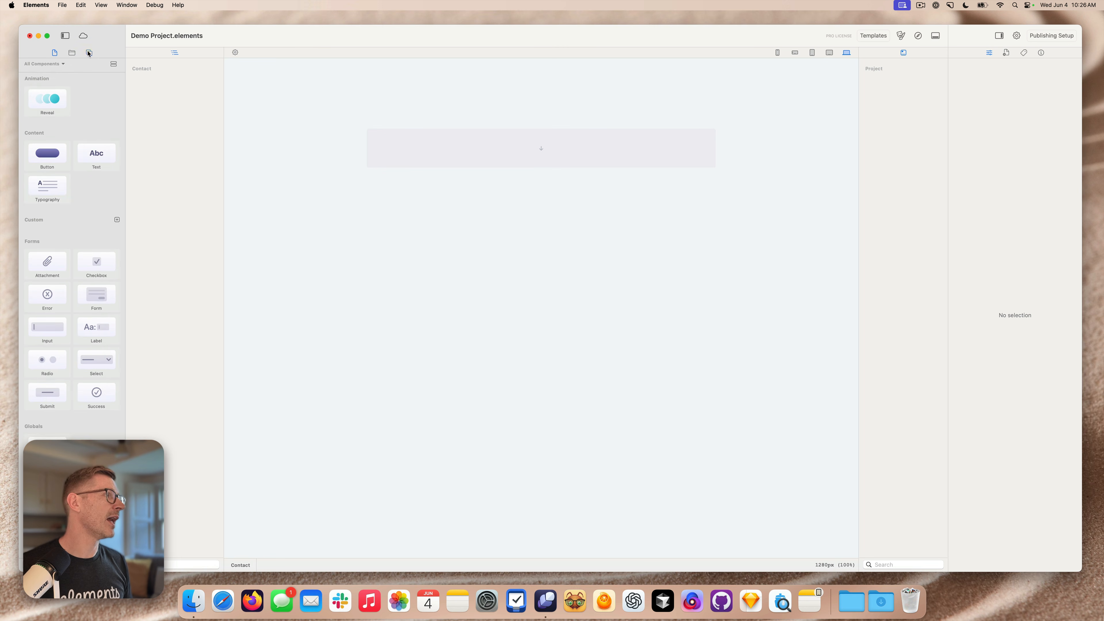
pyautogui.scroll(-5, 98, 339)
pyautogui.moveTo(47, 327); pyautogui.dragTo(495, 156)
# - Return to the Home page and review its Banner, Section Heading, two-column content and Menu Header for reuse
pyautogui.click(72, 52)
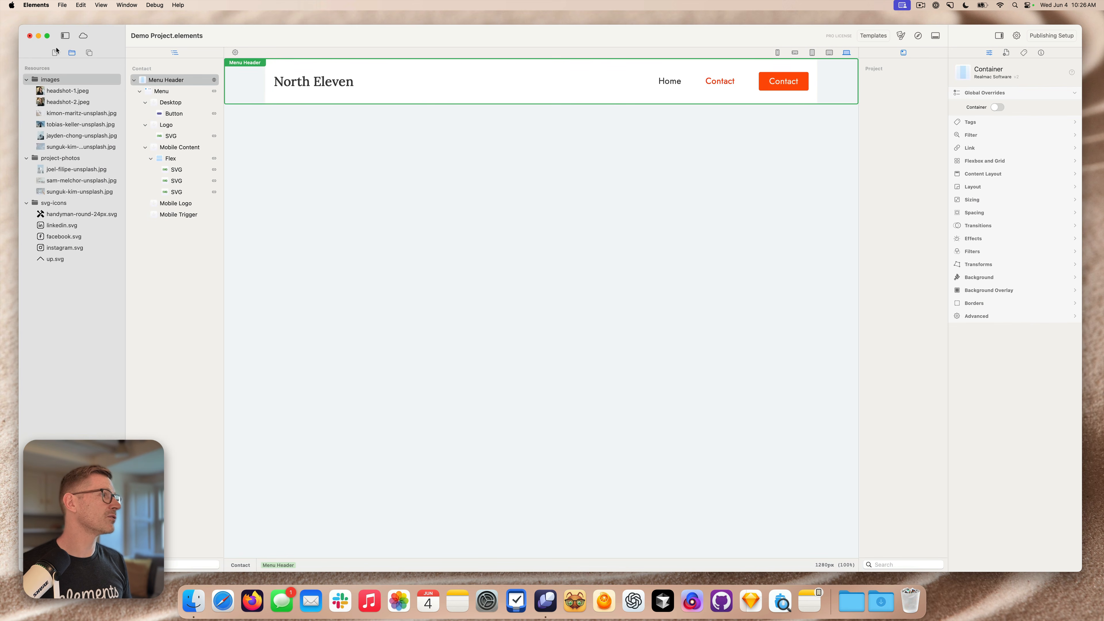
pyautogui.click(54, 53)
pyautogui.click(57, 80)
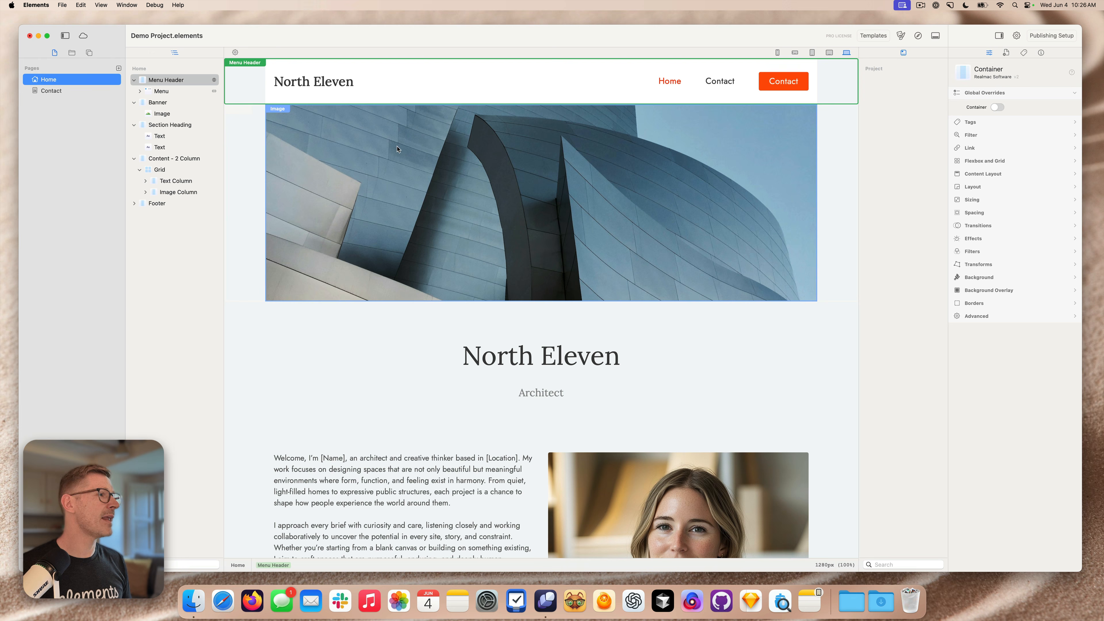
pyautogui.click(236, 148)
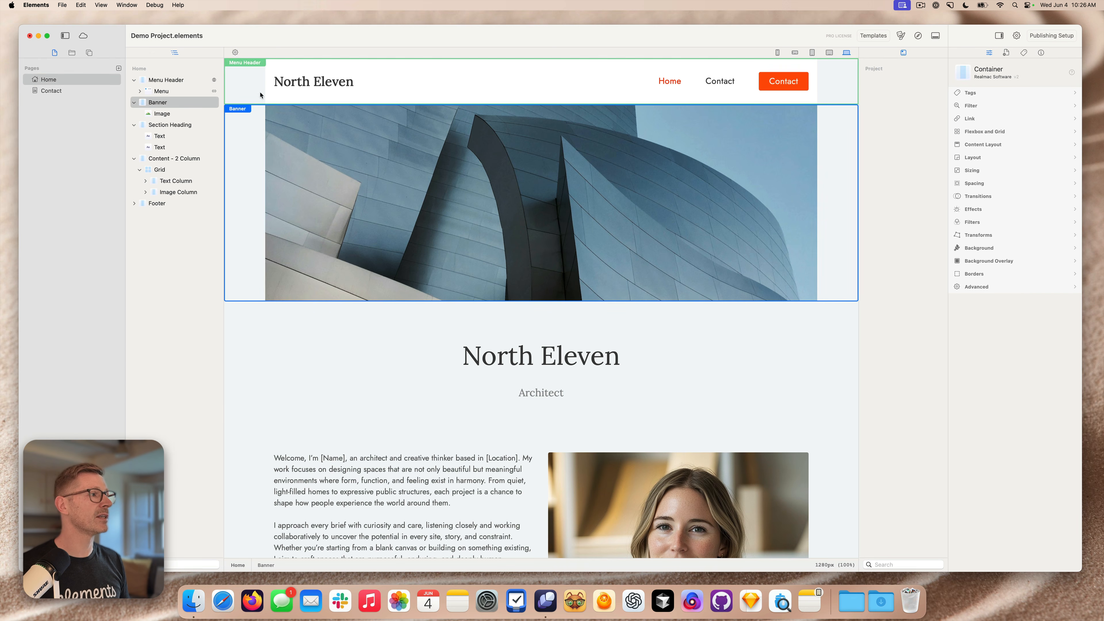
pyautogui.click(375, 333)
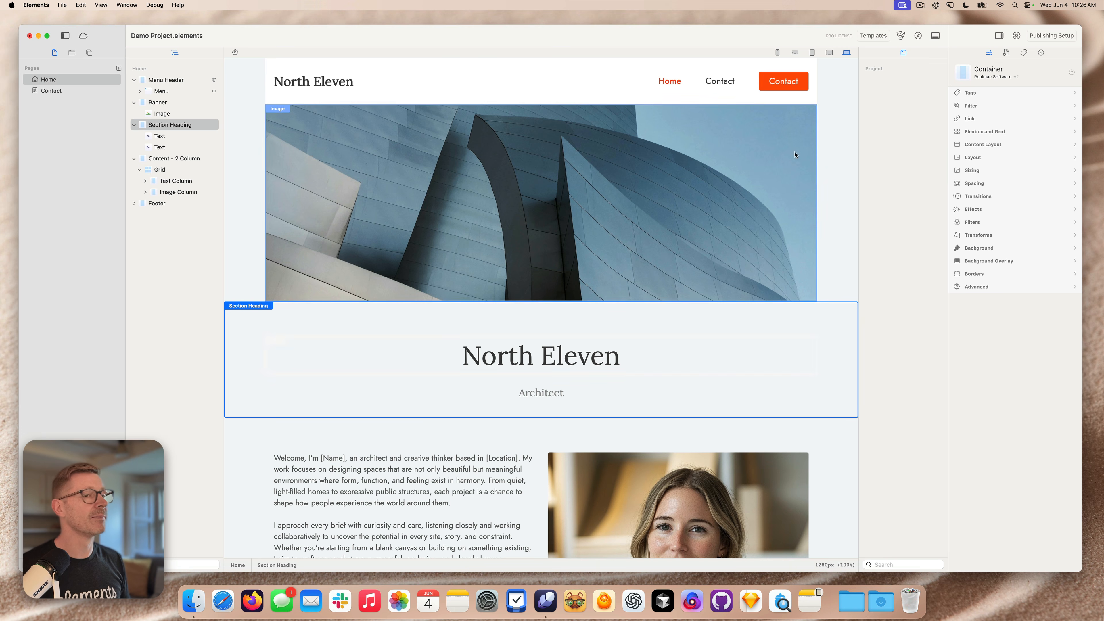
pyautogui.scroll(-5, 522, 383)
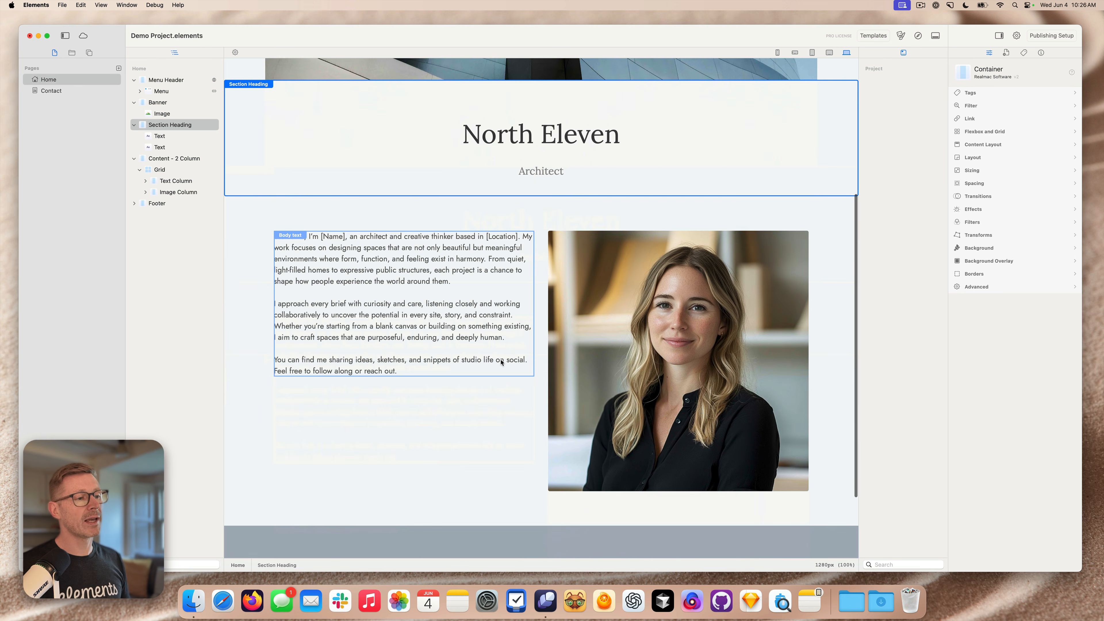
pyautogui.scroll(5, 474, 322)
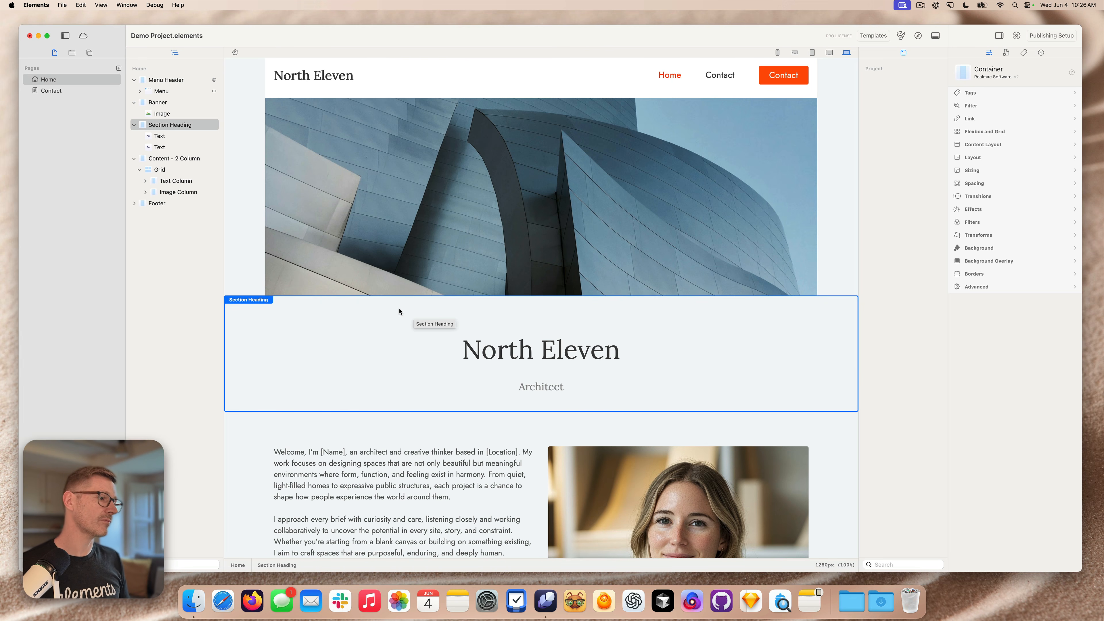
pyautogui.click(548, 84)
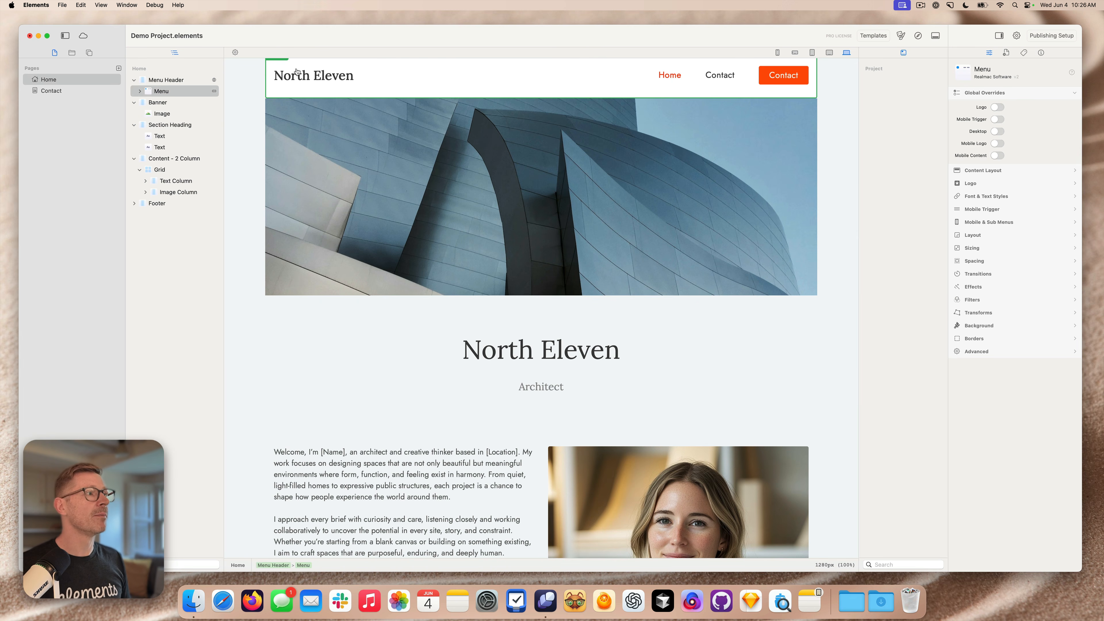
pyautogui.click(258, 81)
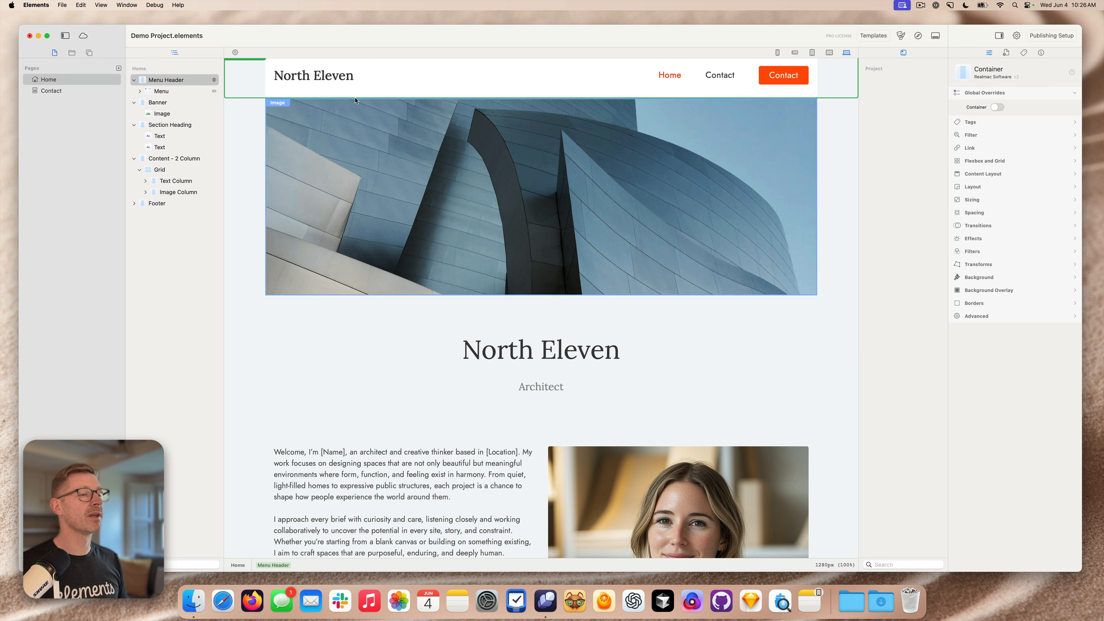
pyautogui.scroll(1, 357, 101)
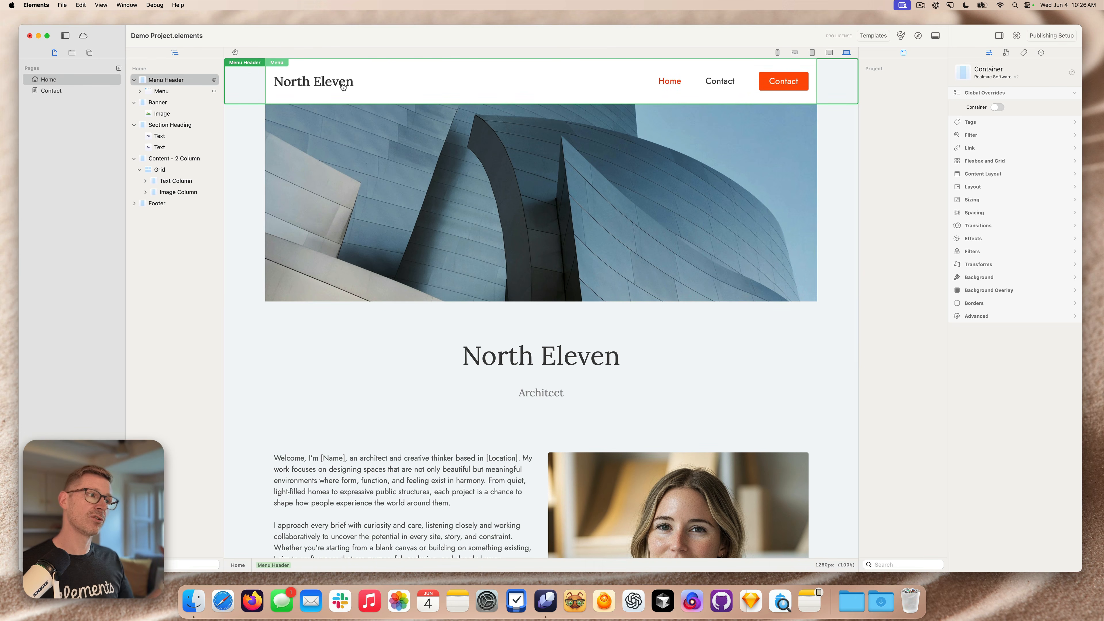
pyautogui.click(343, 328)
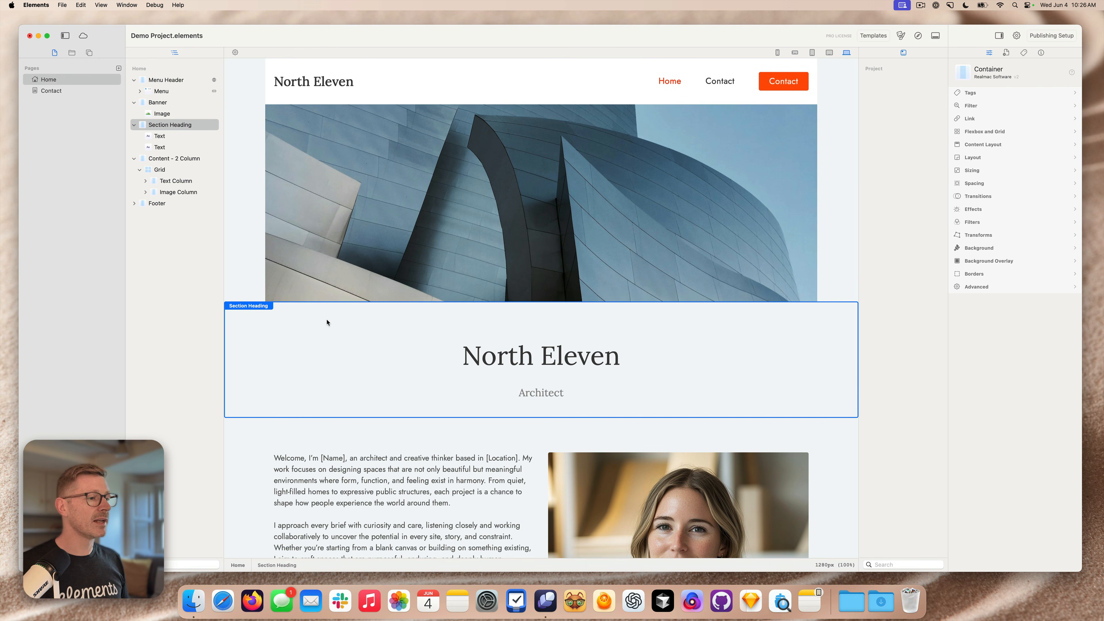
# - Save the Home page's Banner, Section Heading and Content - 2 Column containers as project templates
pyautogui.click(246, 236)
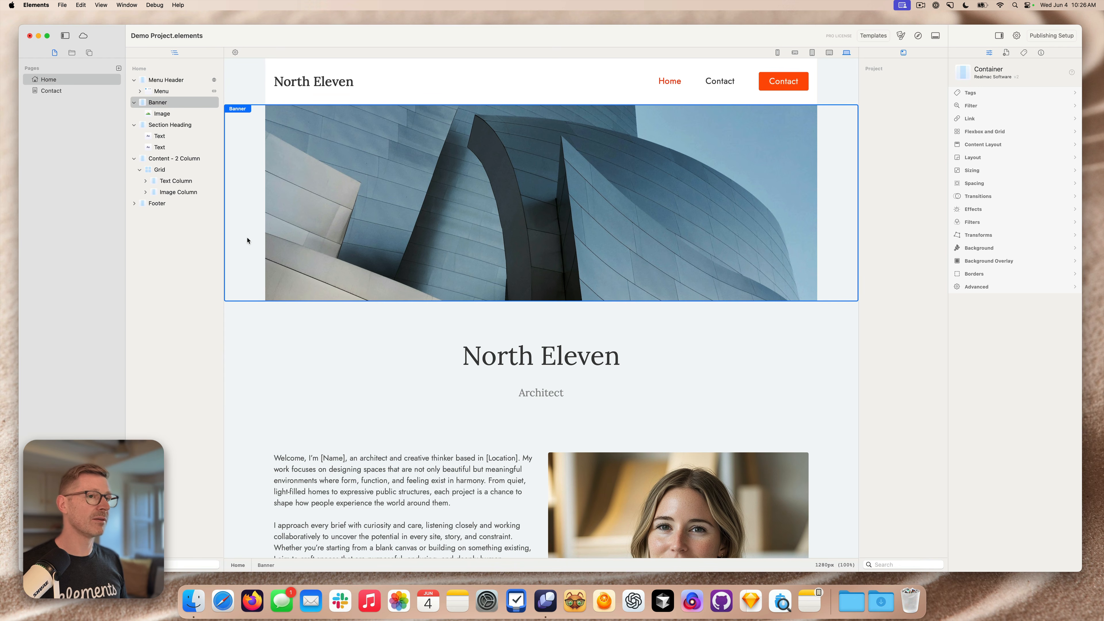
pyautogui.moveTo(248, 148); pyautogui.dragTo(883, 88)
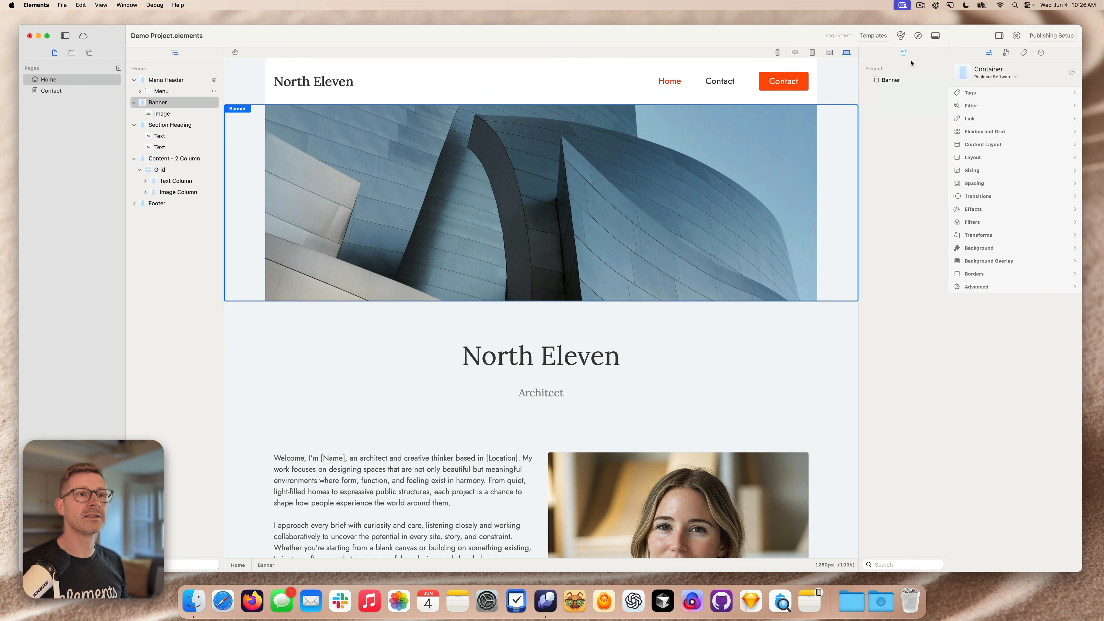
pyautogui.moveTo(237, 319); pyautogui.dragTo(898, 90)
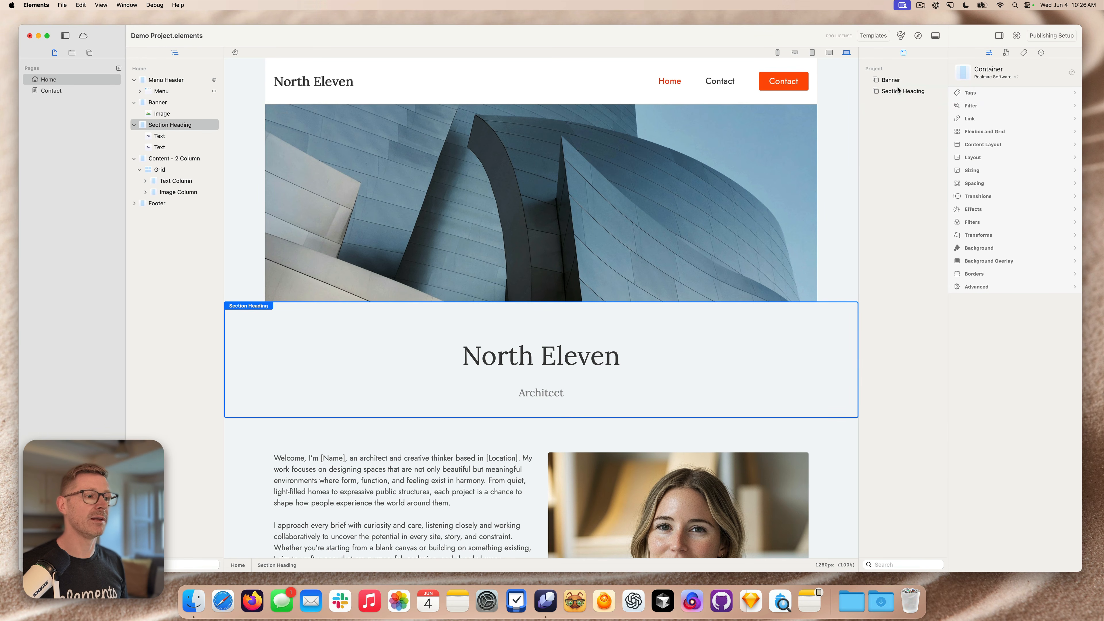
pyautogui.scroll(-5, 678, 350)
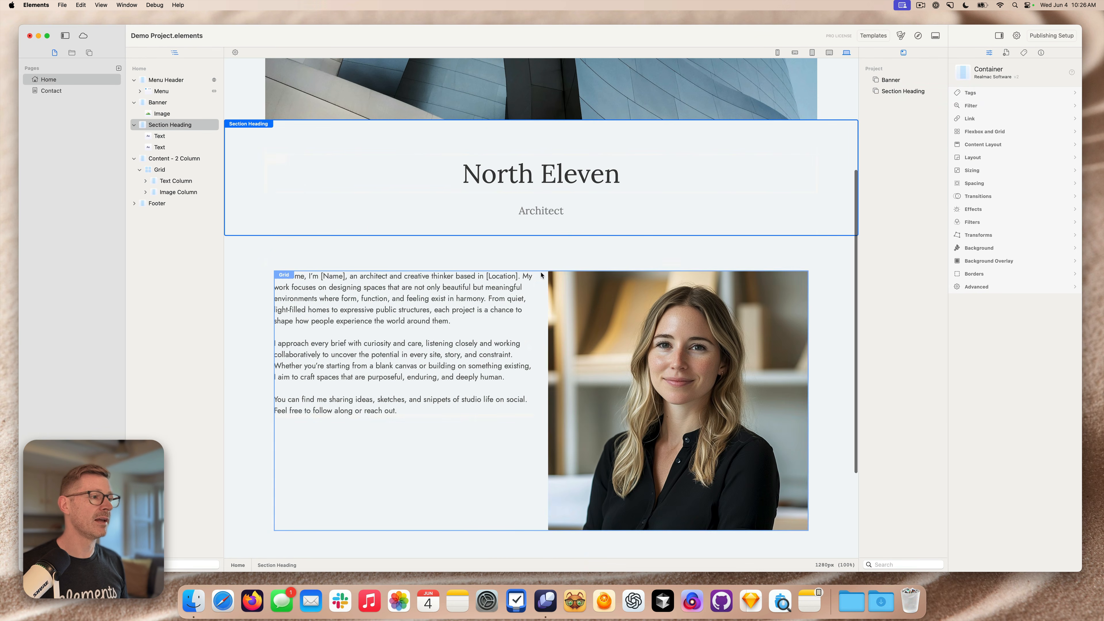
pyautogui.moveTo(541, 244); pyautogui.dragTo(934, 138)
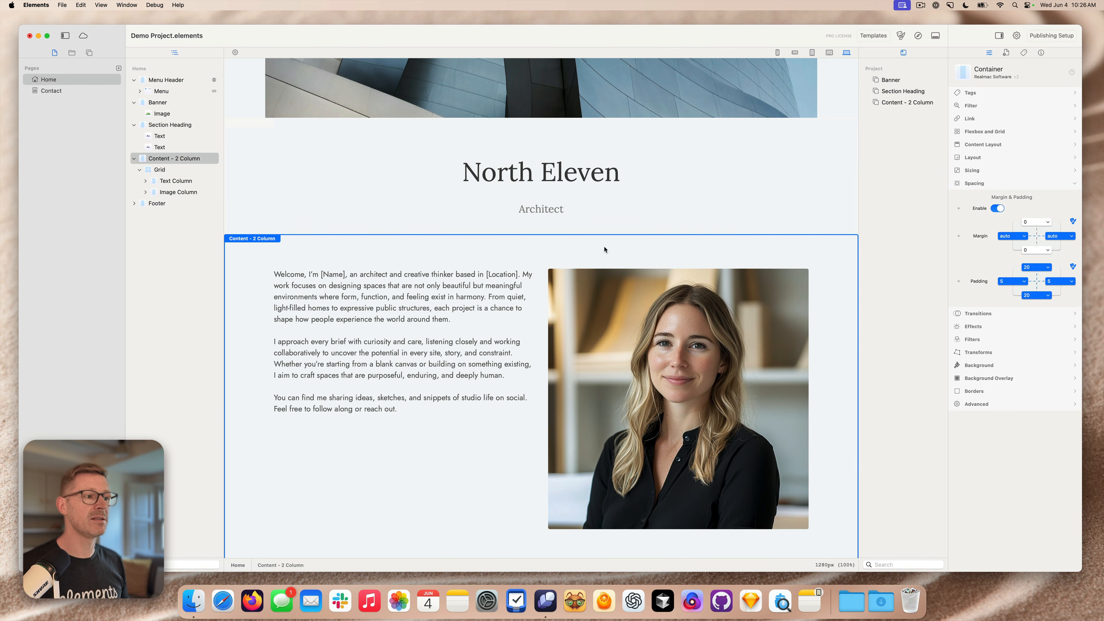
# - Convert the Home page's Footer container to a global
pyautogui.scroll(-4, 603, 247)
pyautogui.click(443, 442)
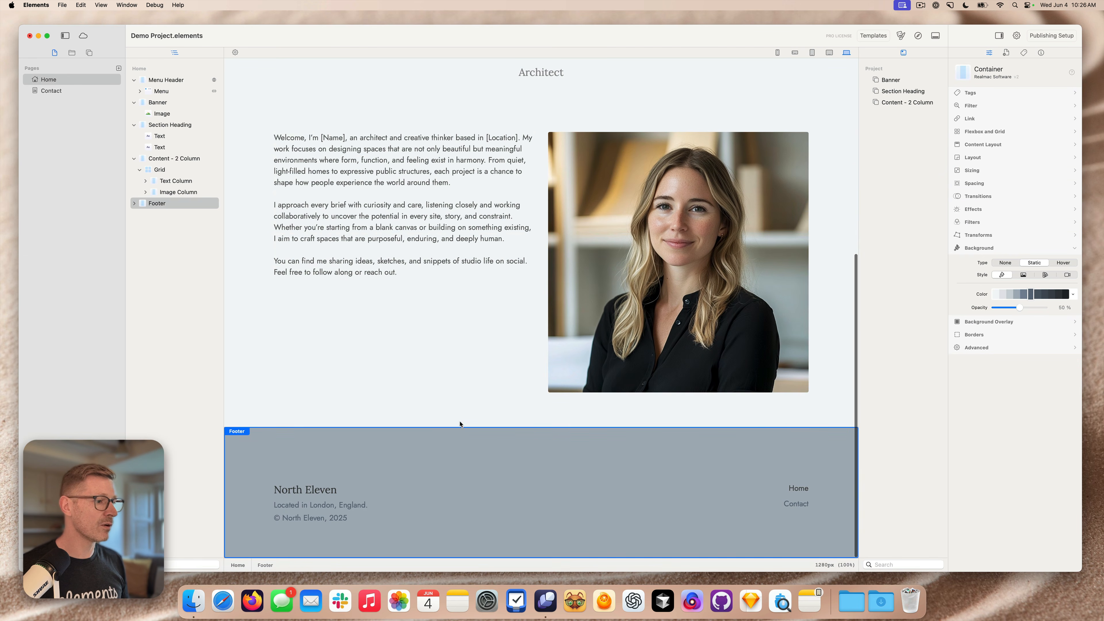
pyautogui.rightClick(534, 436)
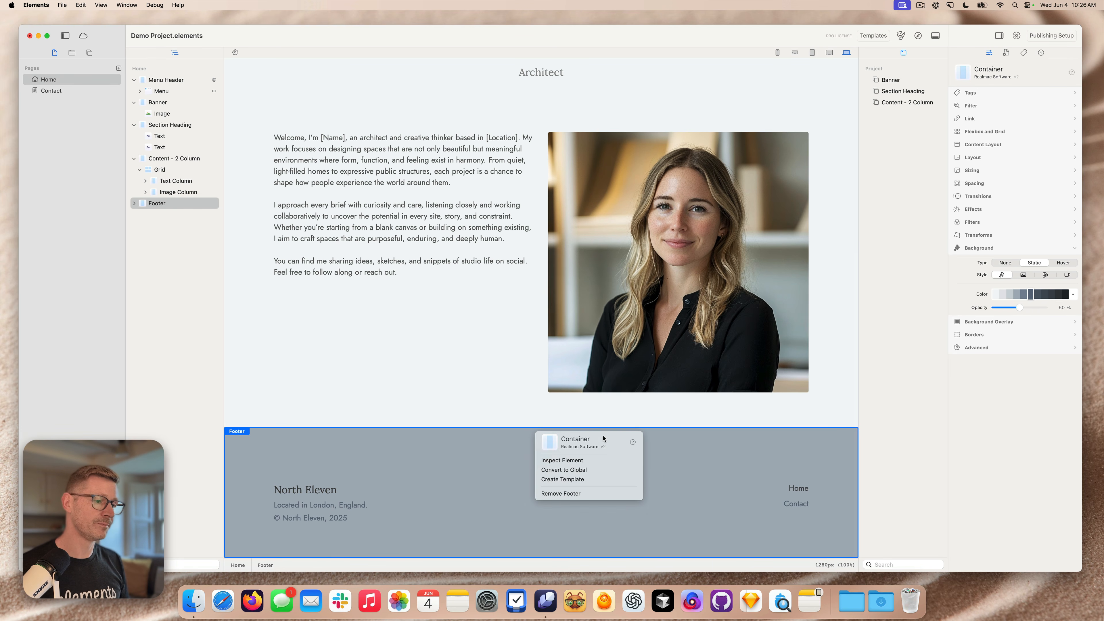
pyautogui.click(592, 471)
pyautogui.scroll(10, 474, 401)
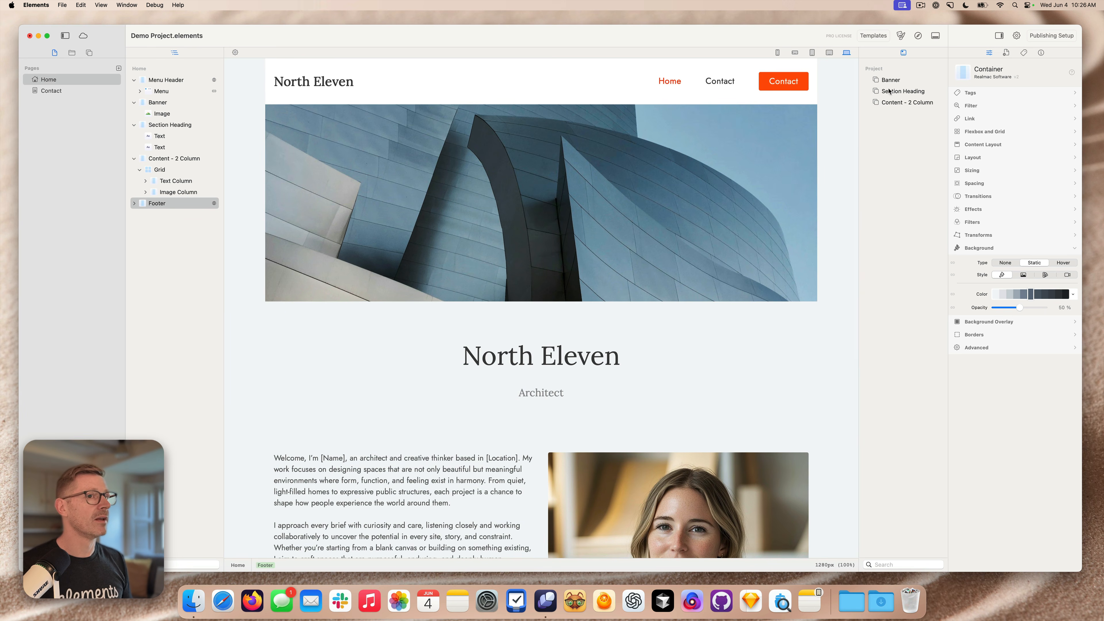
# - Add the Banner, Section Heading and Content - 2 Column templates in that order below the Contact page's menu header
pyautogui.click(55, 91)
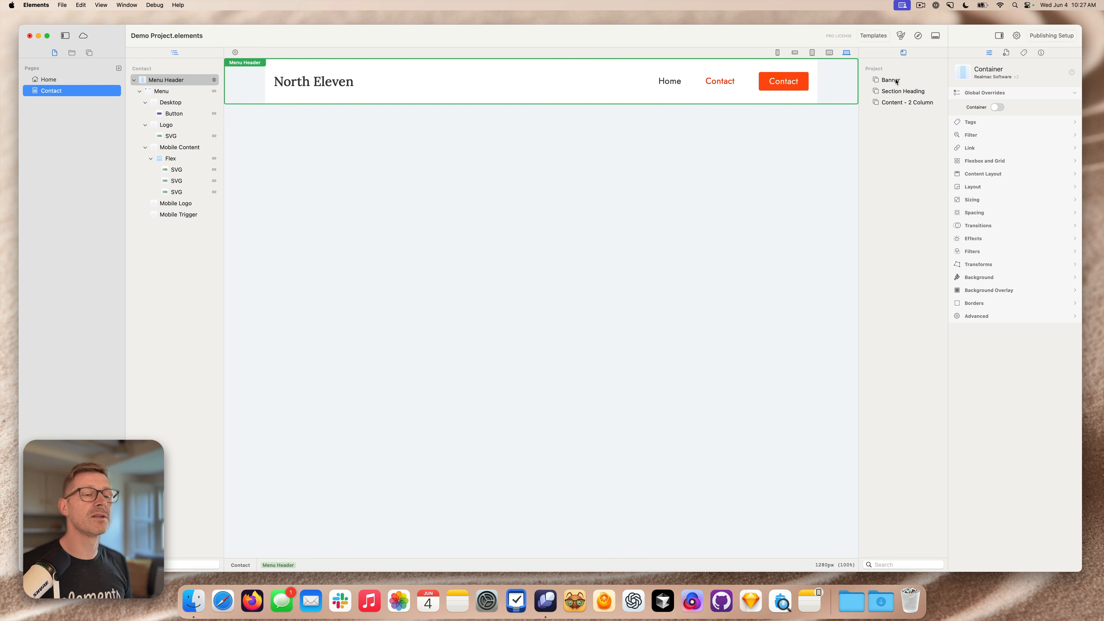
pyautogui.moveTo(896, 81); pyautogui.dragTo(792, 123)
pyautogui.moveTo(919, 96); pyautogui.dragTo(643, 286)
pyautogui.moveTo(900, 108); pyautogui.dragTo(583, 444)
pyautogui.scroll(-5, 658, 414)
pyautogui.scroll(5, 658, 414)
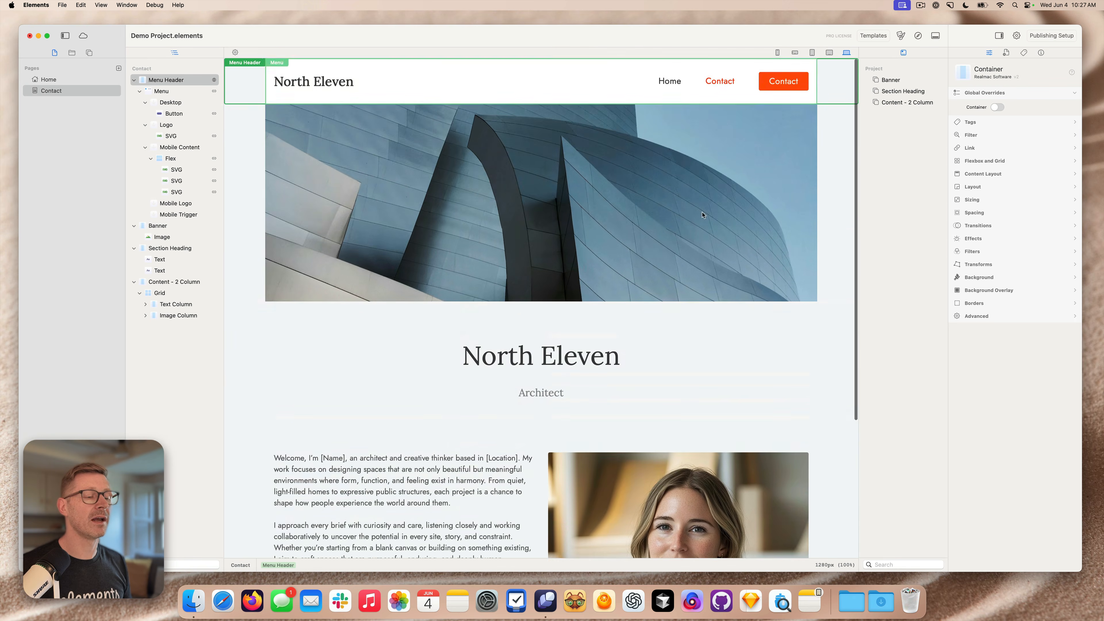
# - Replace the Contact page's section heading text with "Contact Us"
pyautogui.scroll(-5, 700, 210)
pyautogui.doubleClick(616, 171)
pyautogui.moveTo(616, 171); pyautogui.dragTo(354, 155)
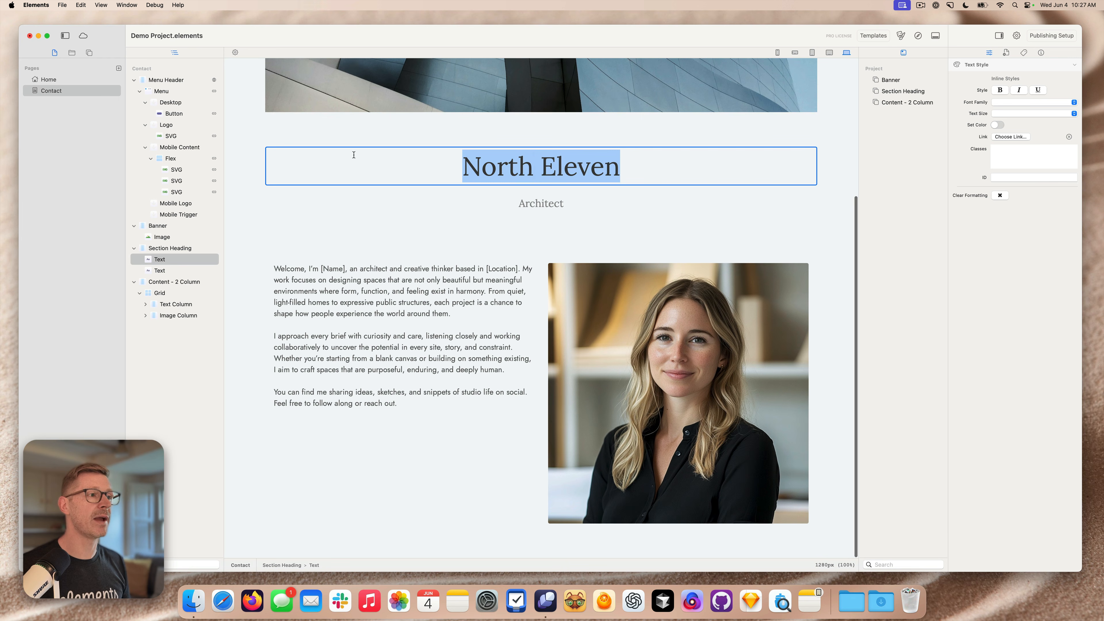
pyautogui.write('Contact is')
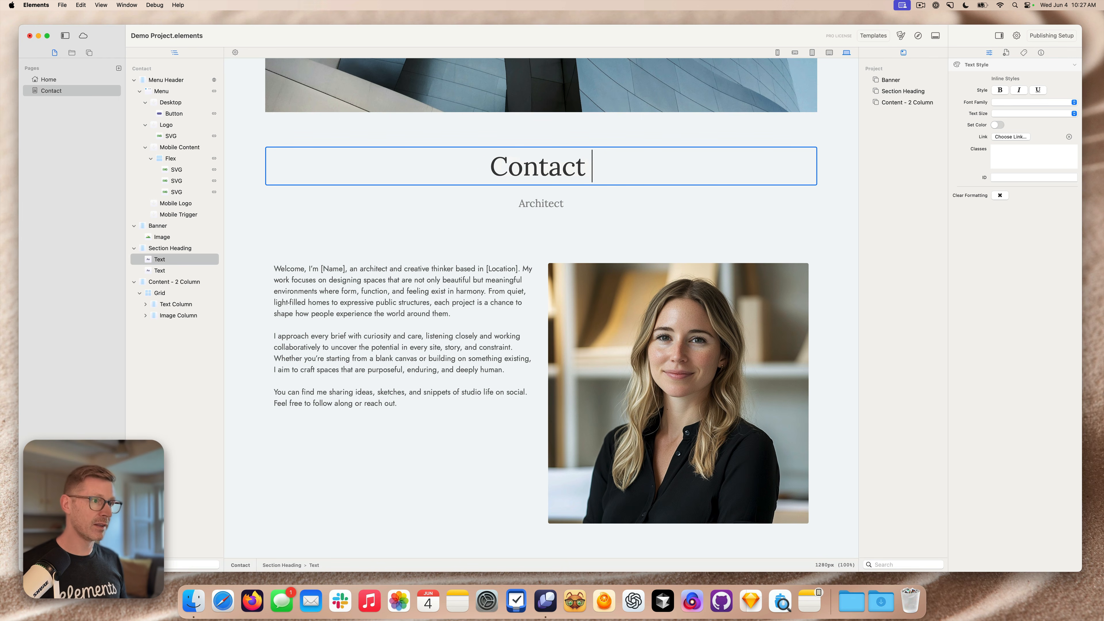
pyautogui.press('BackSpace')
pyautogui.press('BackSpace')
pyautogui.write('Us')
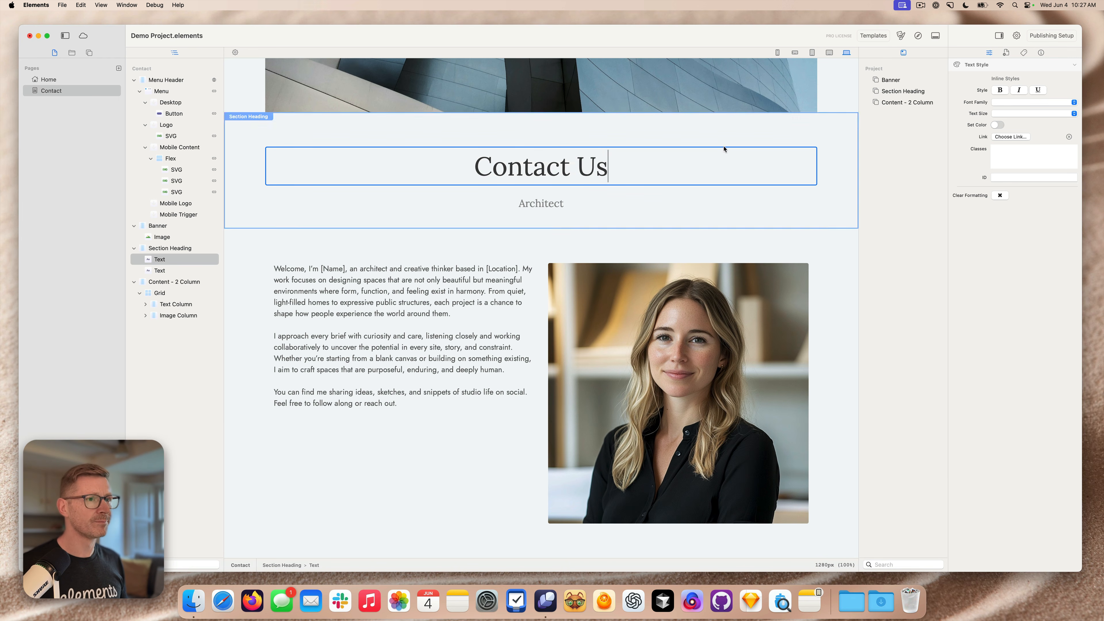
pyautogui.press('Escape')
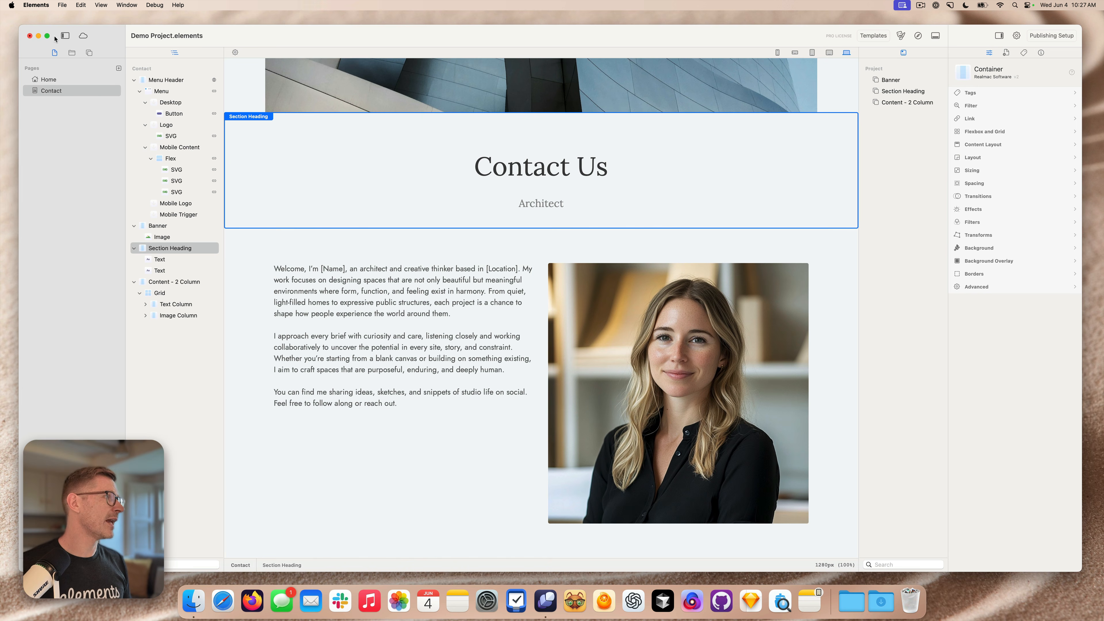
# - Add the global Footer below the two-column content on the Contact page, and return to the page list
pyautogui.click(89, 52)
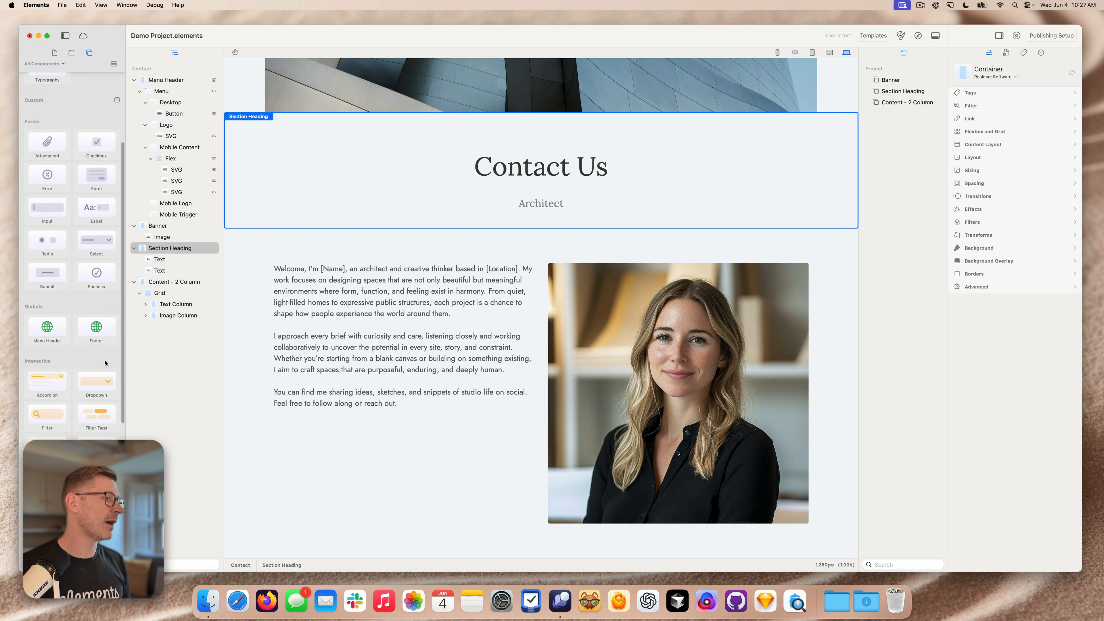
pyautogui.moveTo(96, 329); pyautogui.dragTo(505, 565)
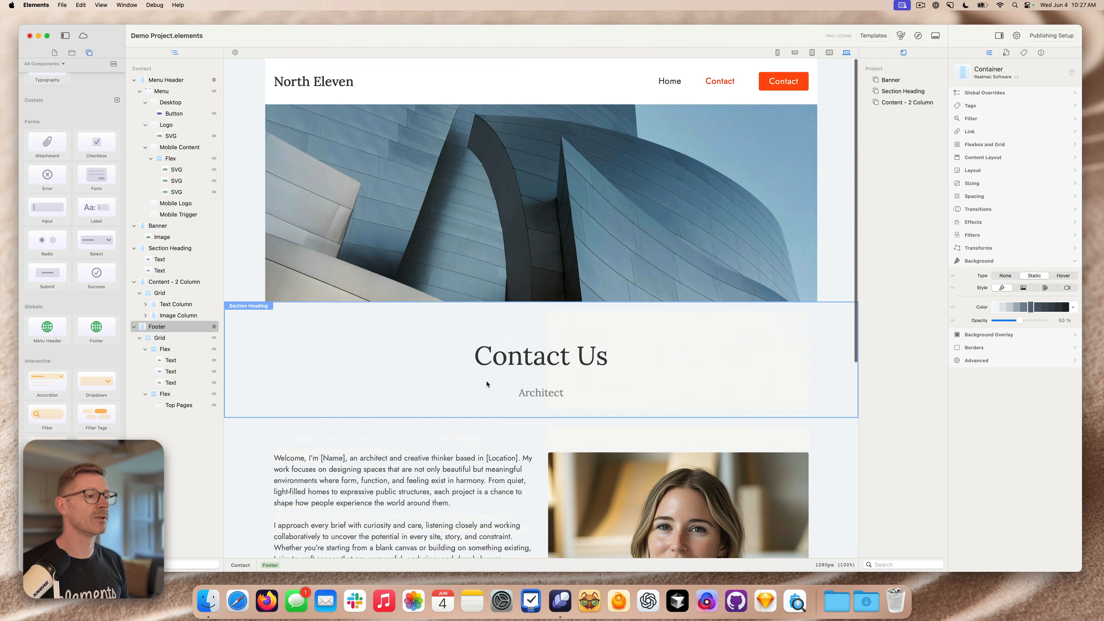
pyautogui.click(55, 53)
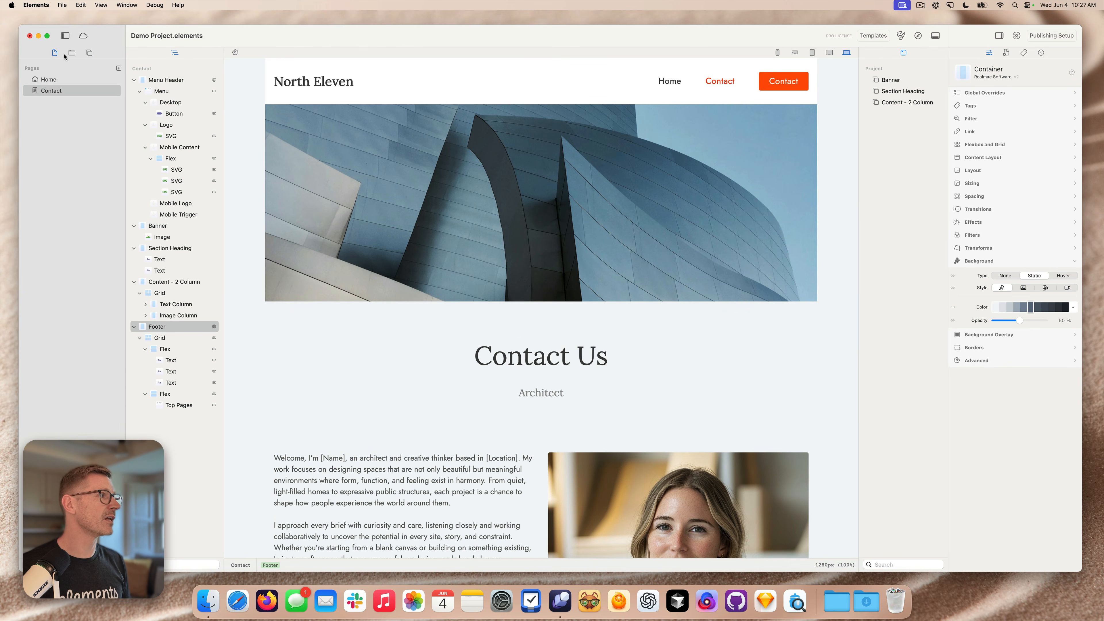
# - Review the full Home page for comparison with the Contact page
pyautogui.click(56, 82)
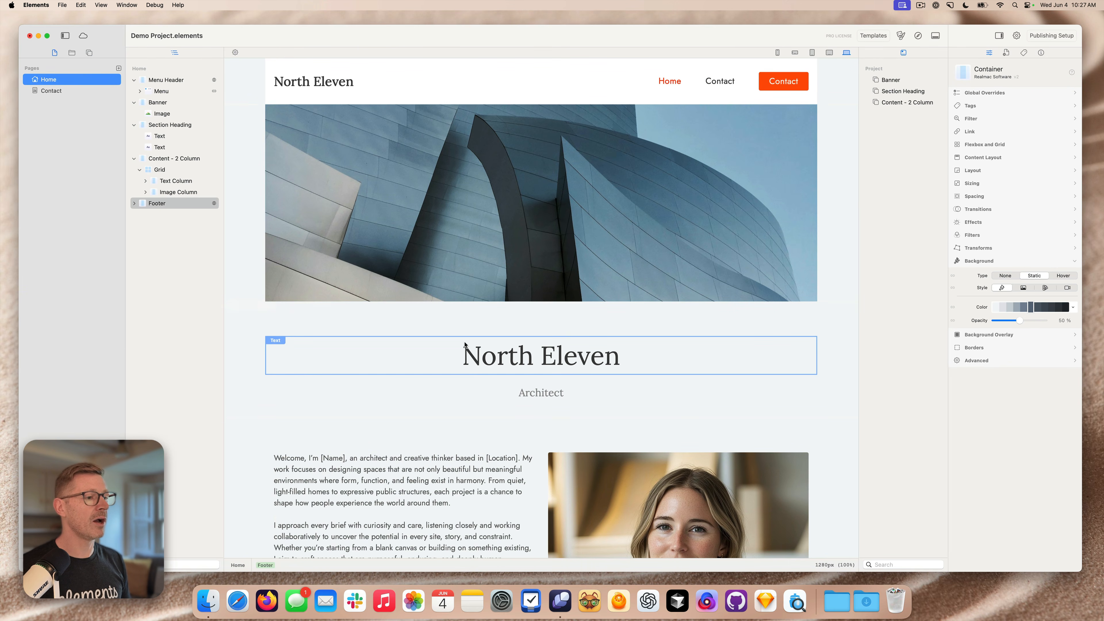
pyautogui.scroll(-7, 468, 345)
pyautogui.scroll(7, 468, 345)
# - Delete the profile photo from the Contact page's image column and put a copy of the body text there
pyautogui.click(54, 91)
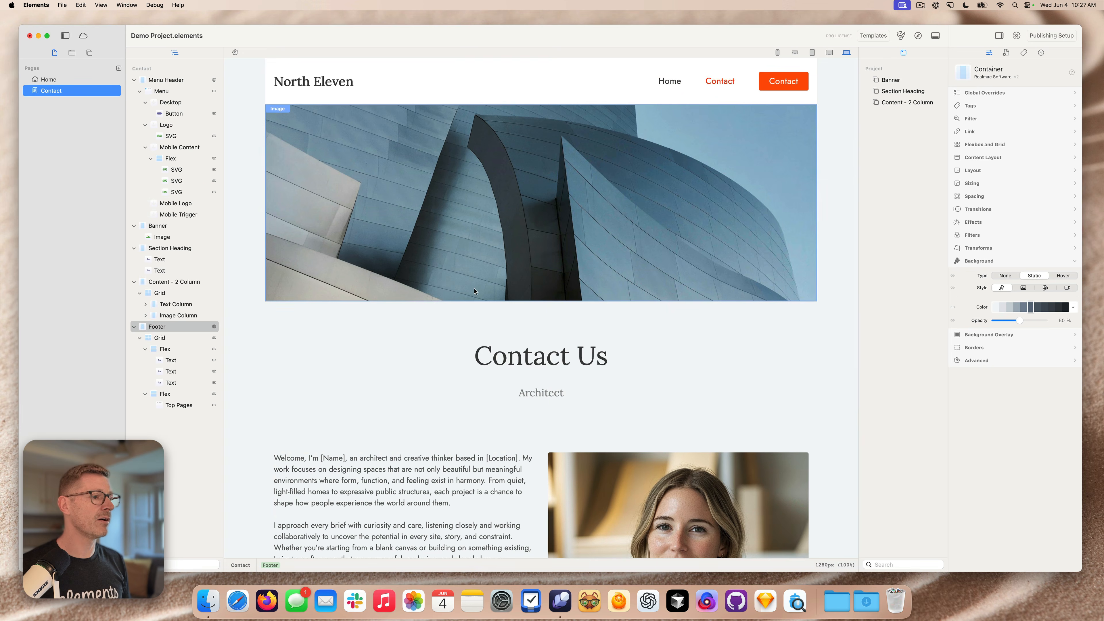
pyautogui.scroll(-6, 474, 291)
pyautogui.scroll(3, 615, 332)
pyautogui.click(665, 441)
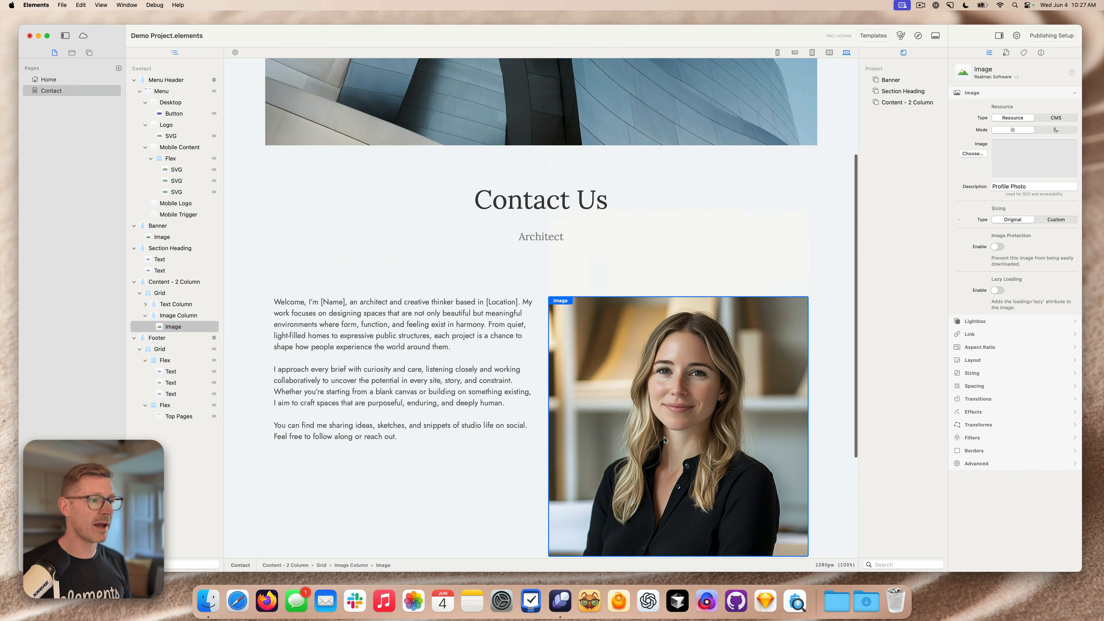
pyautogui.press('Delete')
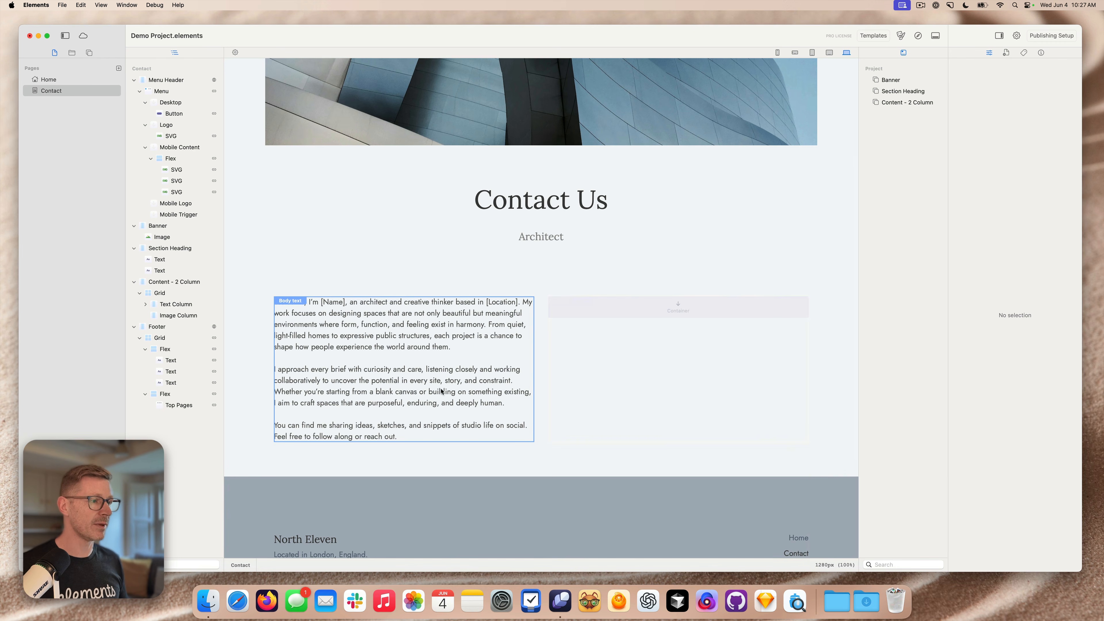
pyautogui.moveTo(415, 366); pyautogui.dragTo(590, 376)
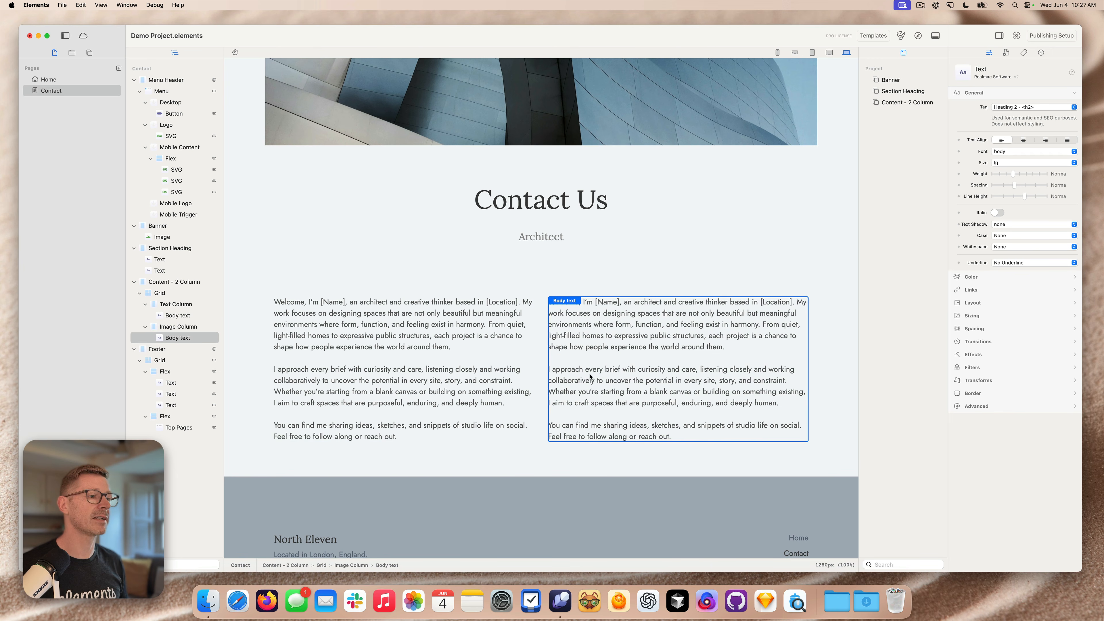
pyautogui.click(545, 381)
pyautogui.scroll(3, 589, 400)
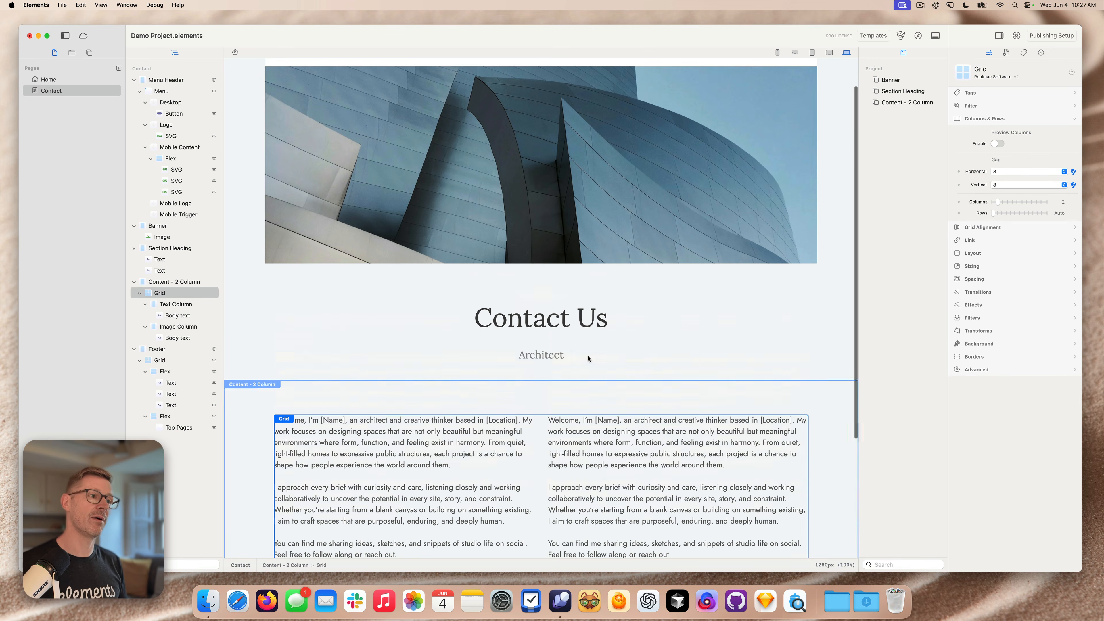
# - Add a new page to the project
pyautogui.click(119, 68)
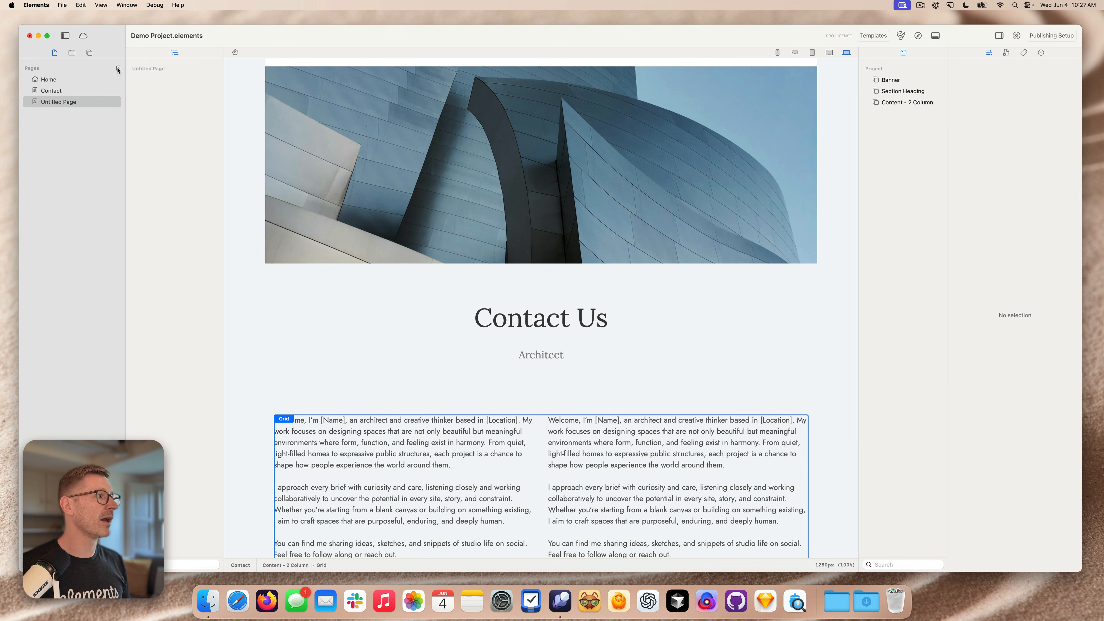
# - Try the Banner and Section Heading templates on the untitled page, and remove both again
pyautogui.moveTo(895, 80); pyautogui.dragTo(603, 162)
pyautogui.moveTo(891, 92); pyautogui.dragTo(788, 242)
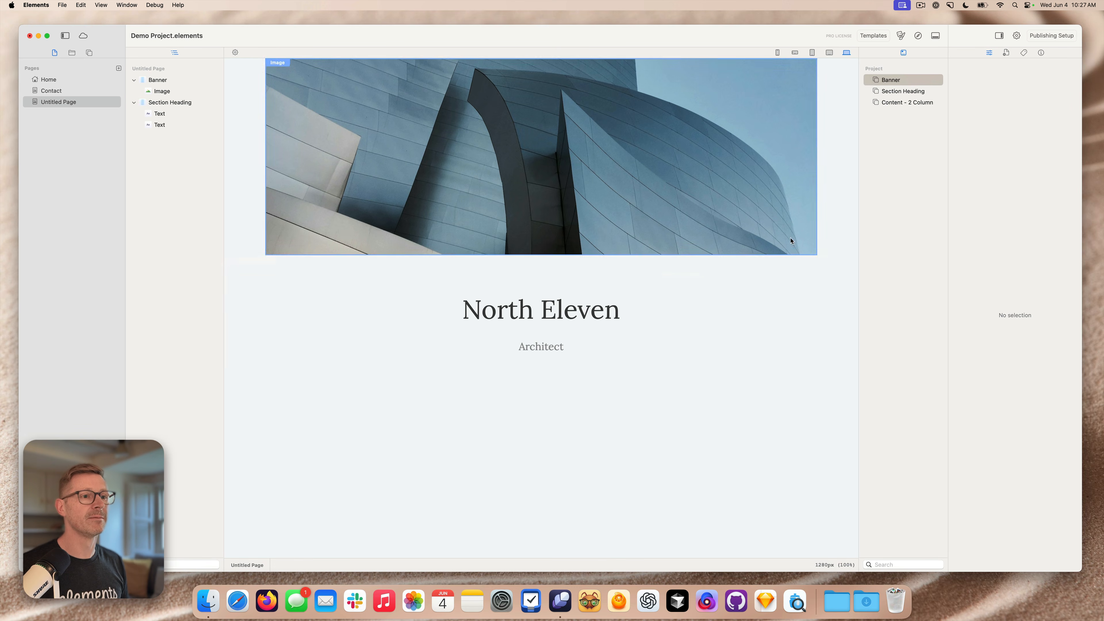
pyautogui.click(793, 283)
pyautogui.press('Delete')
pyautogui.click(838, 176)
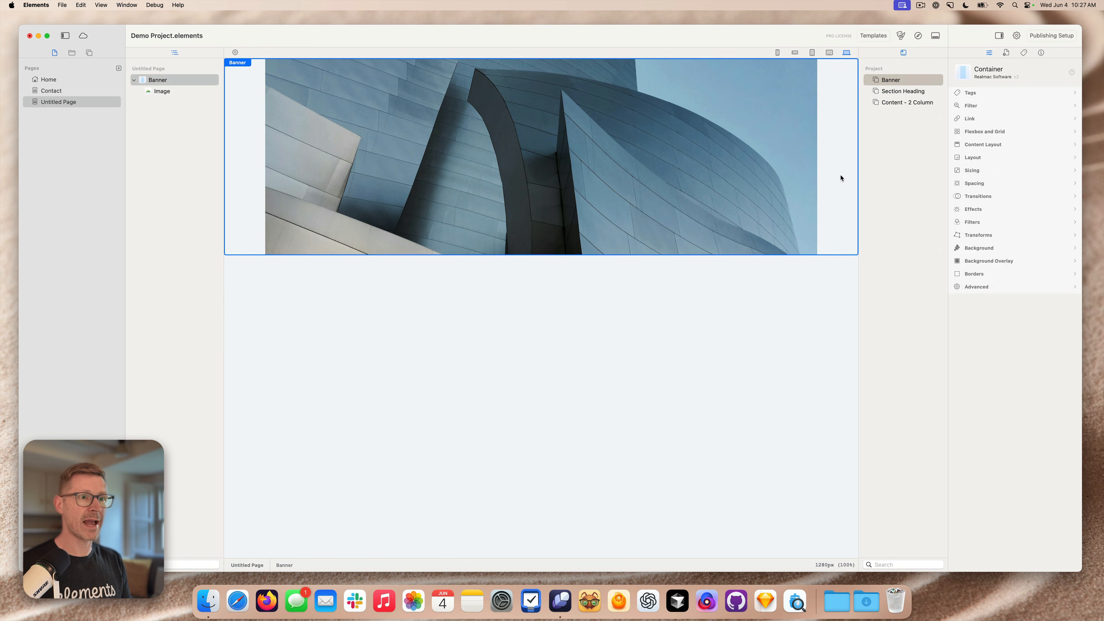
pyautogui.press('Delete')
# - Move the untitled page above Contact in the page list and rename it "Projects"
pyautogui.rightClick(55, 98)
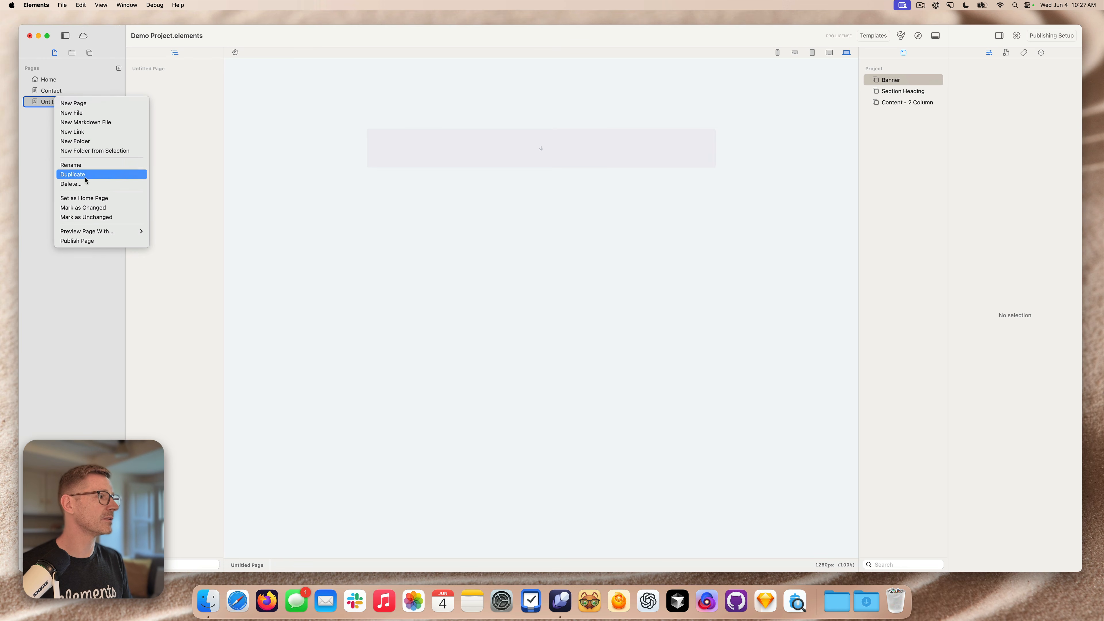
pyautogui.click(172, 83)
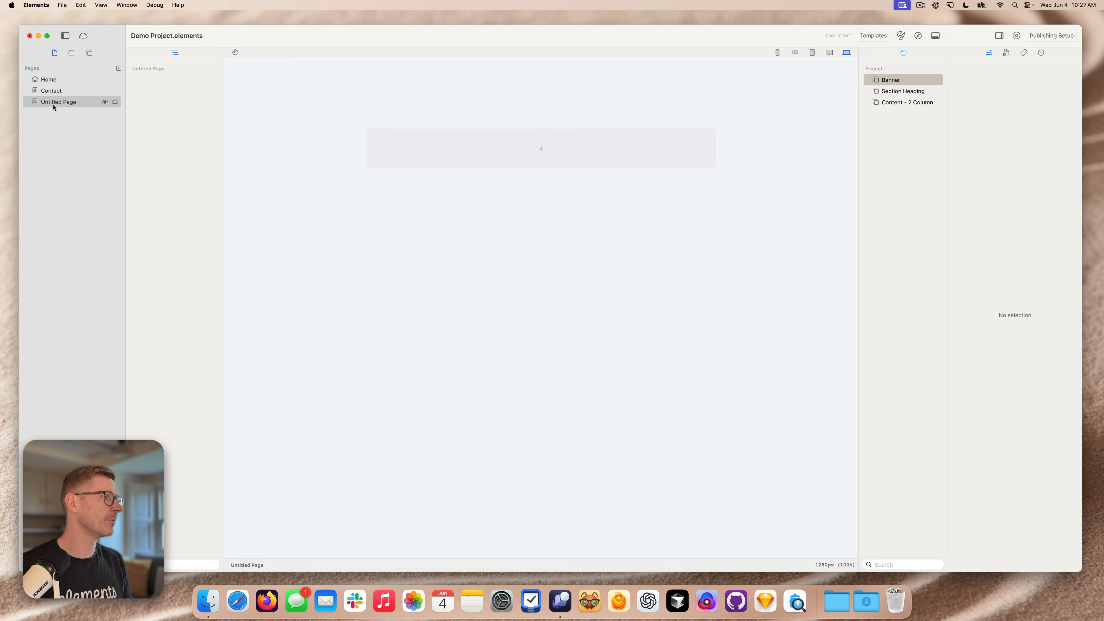
pyautogui.moveTo(55, 102)
pyautogui.mouseDown()
pyautogui.moveTo(54, 87)
pyautogui.moveTo(24, 83)
pyautogui.moveTo(48, 91)
pyautogui.mouseUp()
pyautogui.click(48, 91)
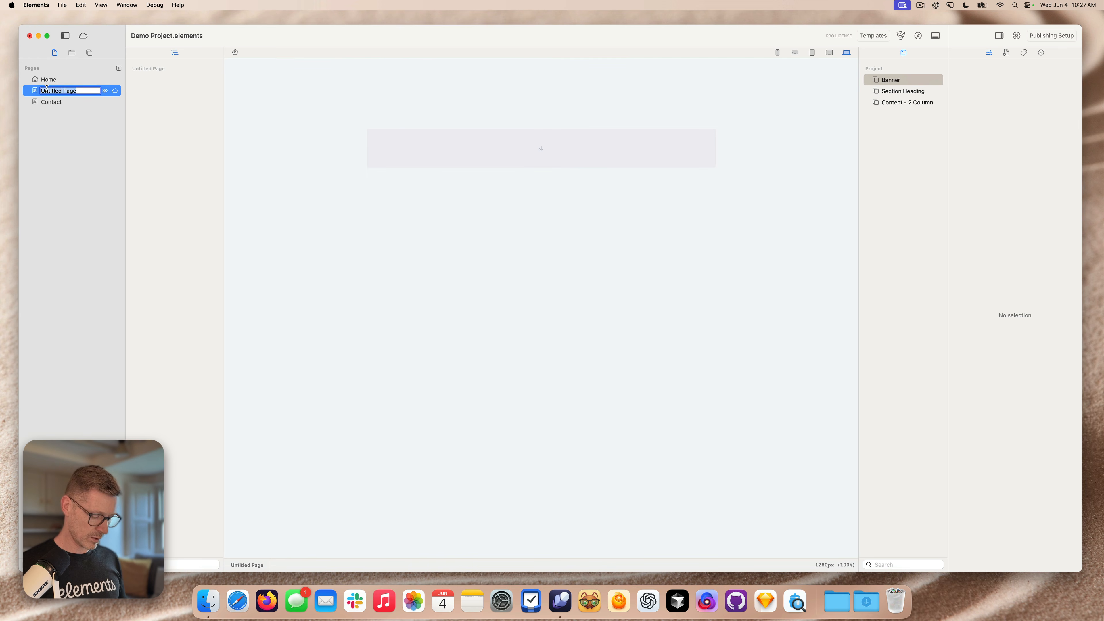
pyautogui.write('Projects')
pyautogui.press('Return')
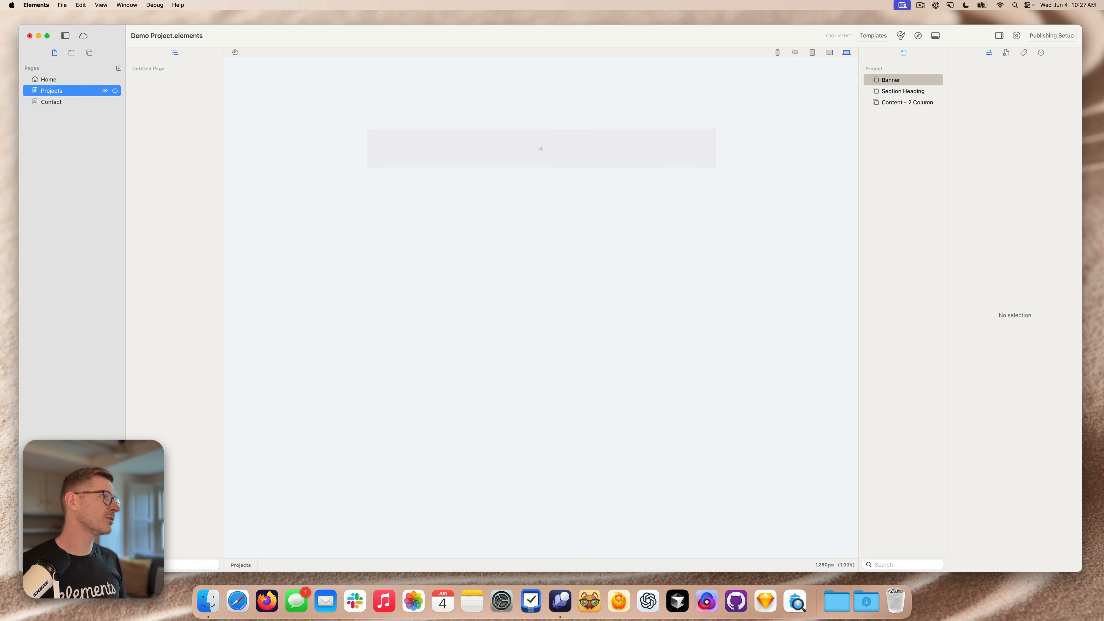
# - Look through the Home, Projects and Contact pages, comparing their menus and section headings
pyautogui.click(49, 79)
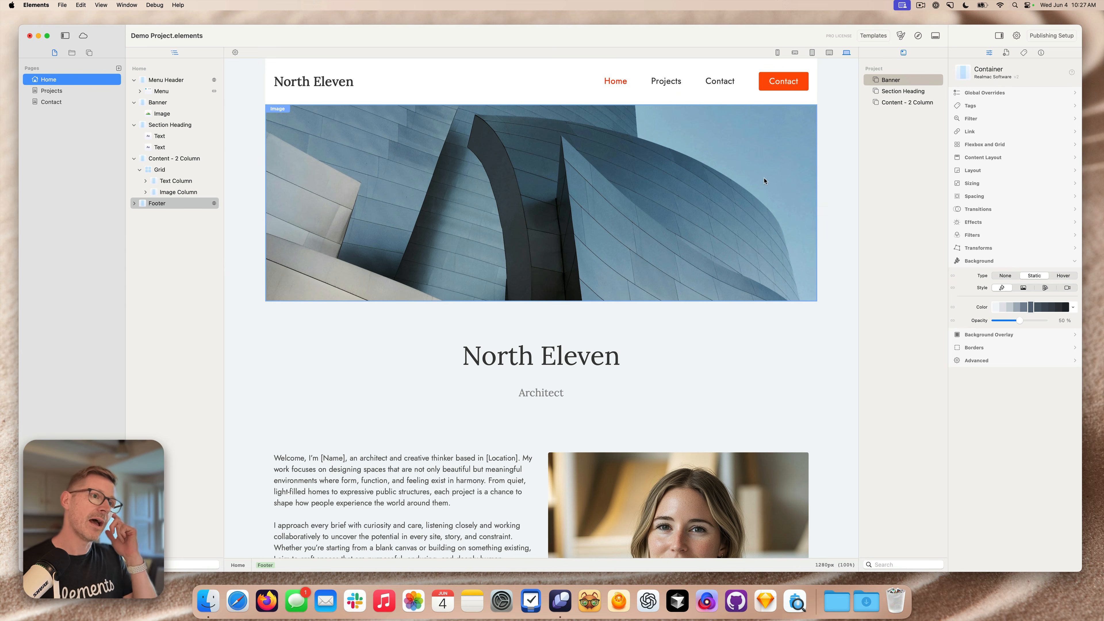
pyautogui.click(904, 81)
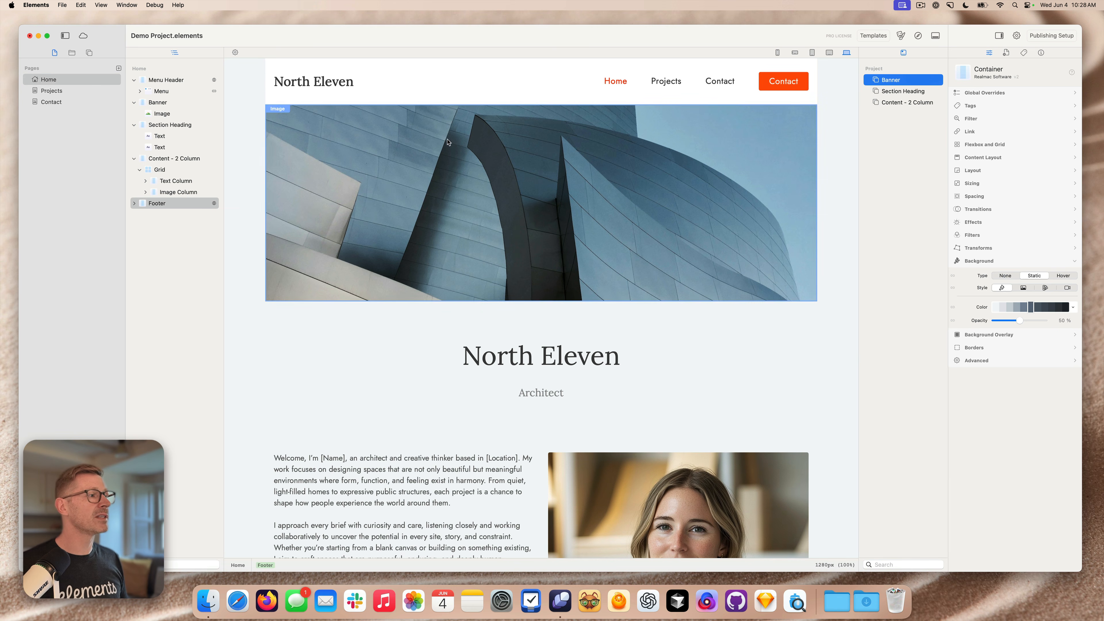
pyautogui.scroll(-1, 399, 347)
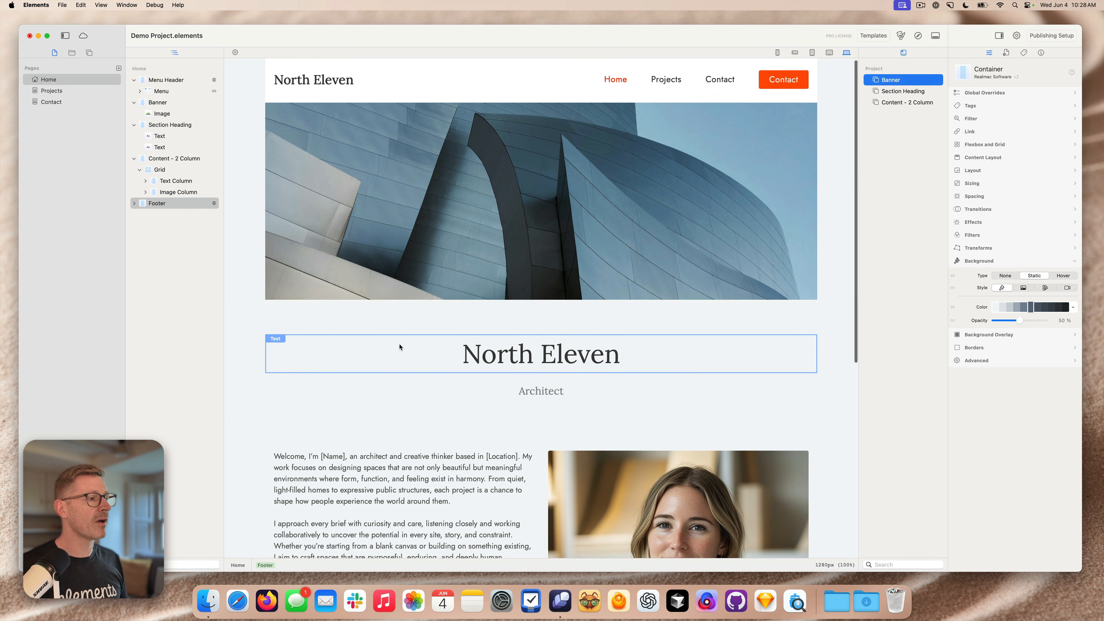
pyautogui.click(550, 320)
pyautogui.click(71, 91)
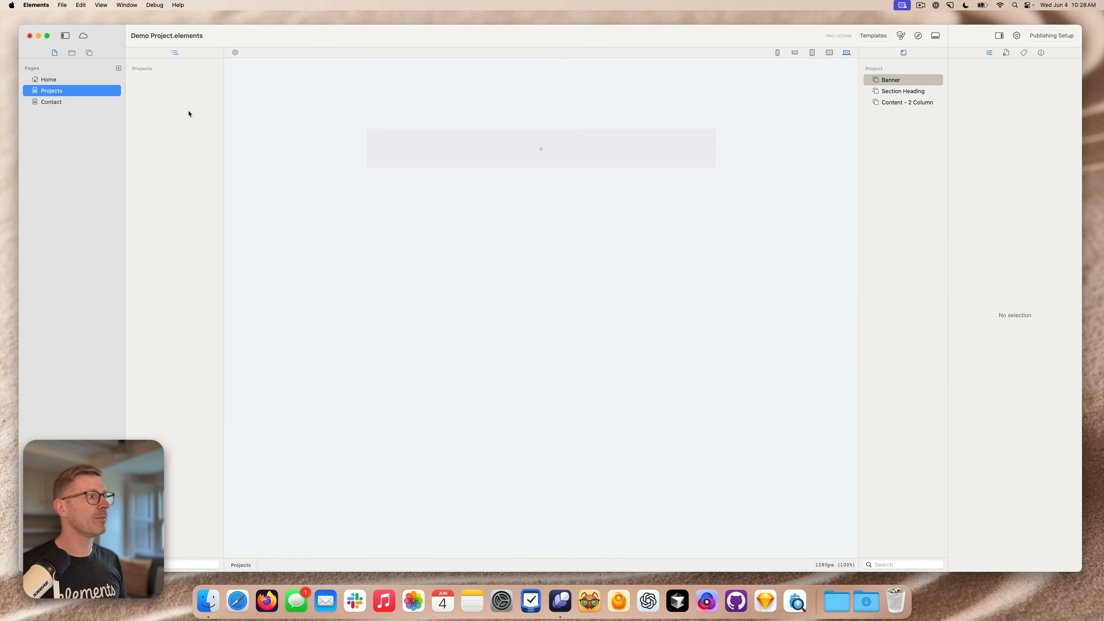
pyautogui.click(69, 102)
pyautogui.click(513, 318)
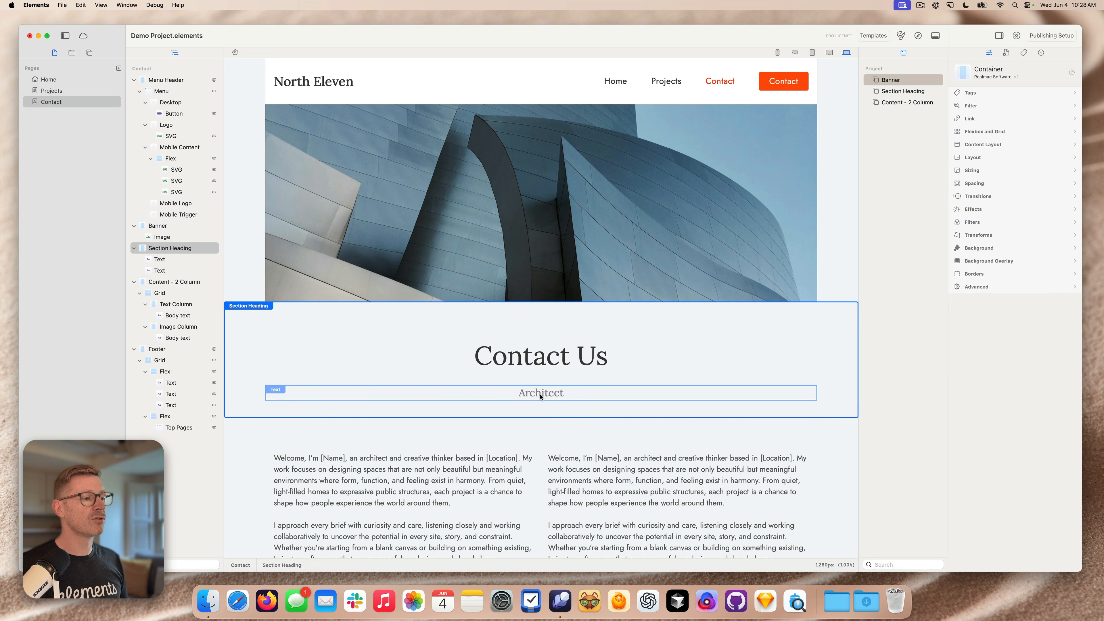
# - Place another Section Heading template below the Home page's Banner, and delete that extra copy
pyautogui.click(78, 81)
pyautogui.click(78, 81)
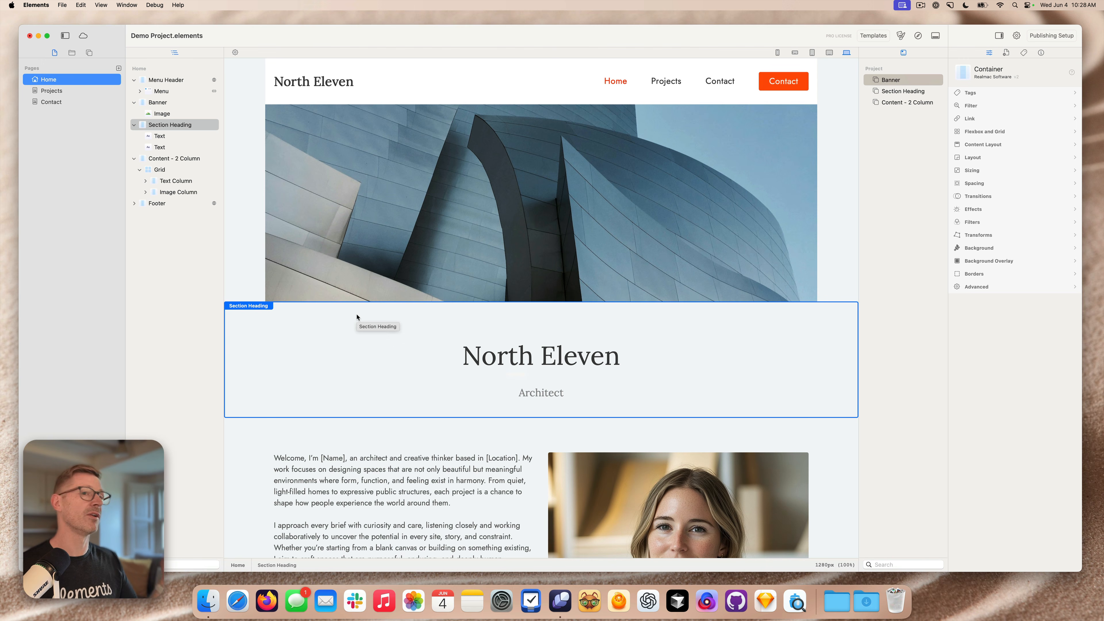
pyautogui.click(898, 92)
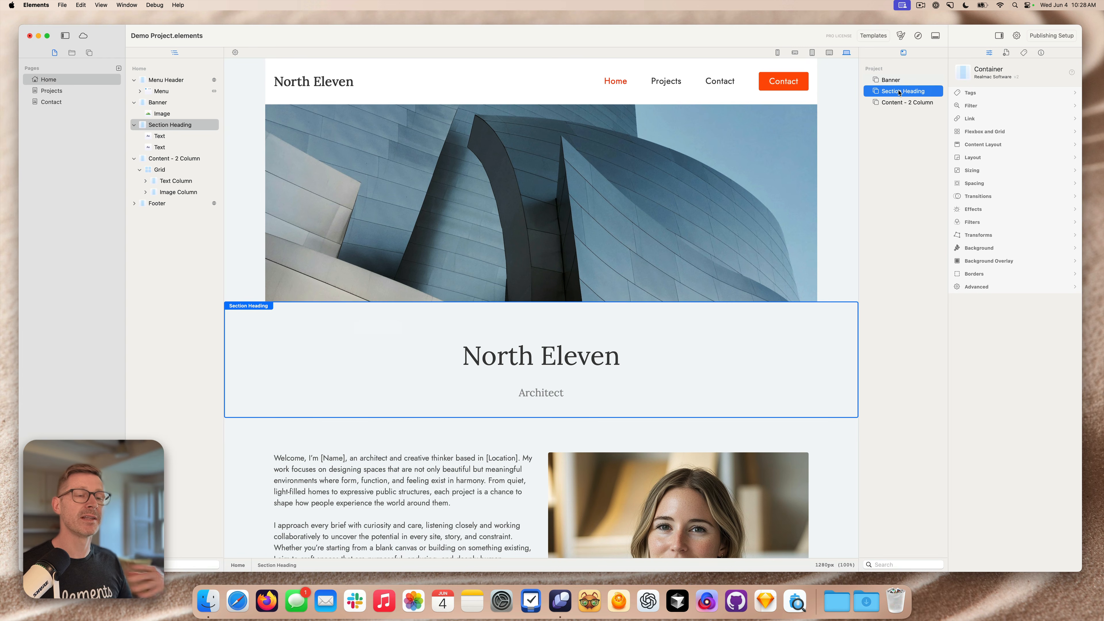
pyautogui.moveTo(898, 92); pyautogui.dragTo(616, 354)
pyautogui.moveTo(617, 300); pyautogui.dragTo(616, 302)
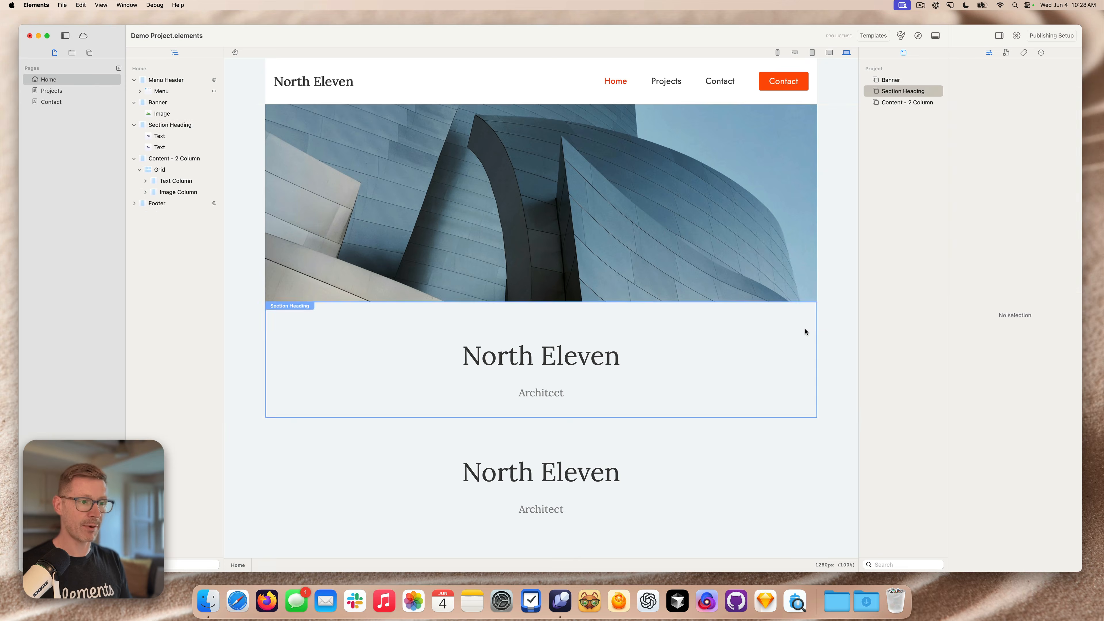
pyautogui.press('Delete')
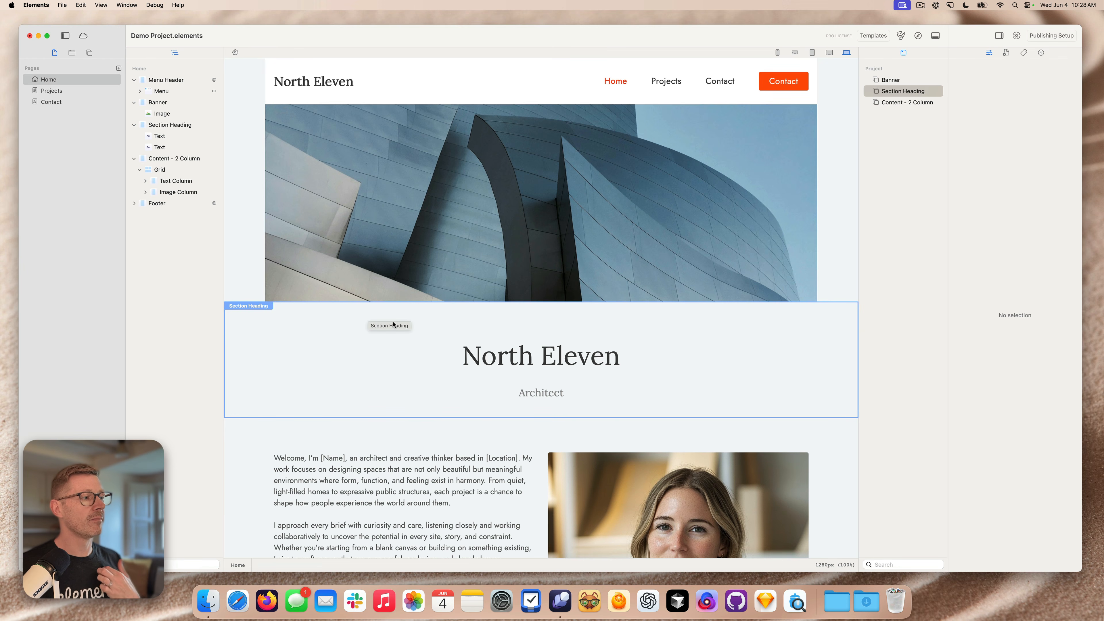
# - Examine the Home page's Section Heading container and the override options of the global Menu
pyautogui.click(393, 324)
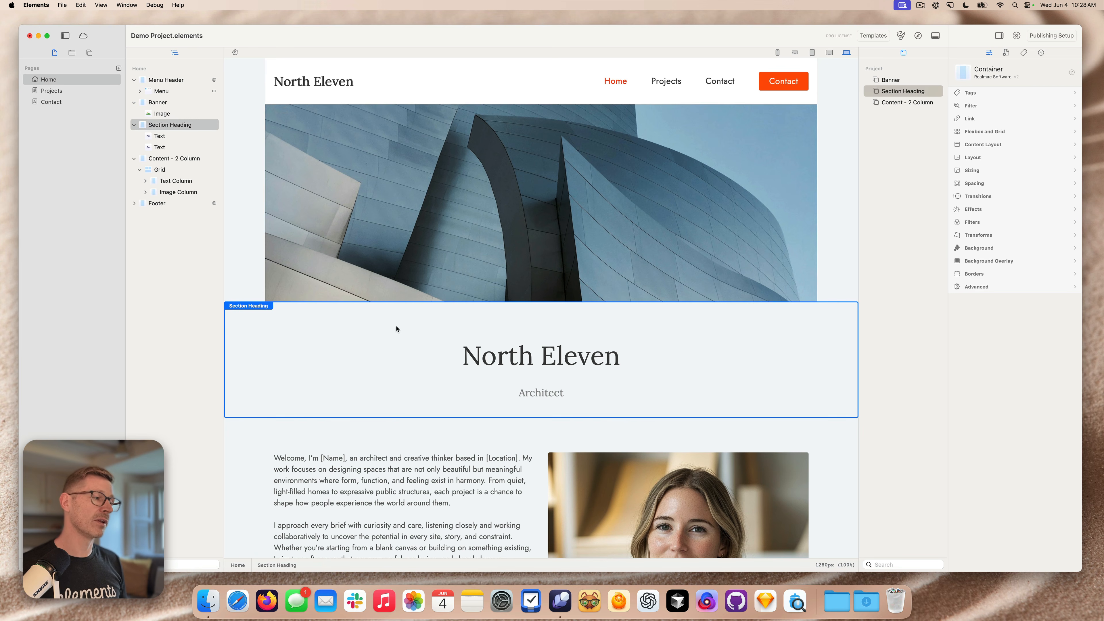
pyautogui.scroll(-3, 415, 341)
pyautogui.scroll(3, 435, 304)
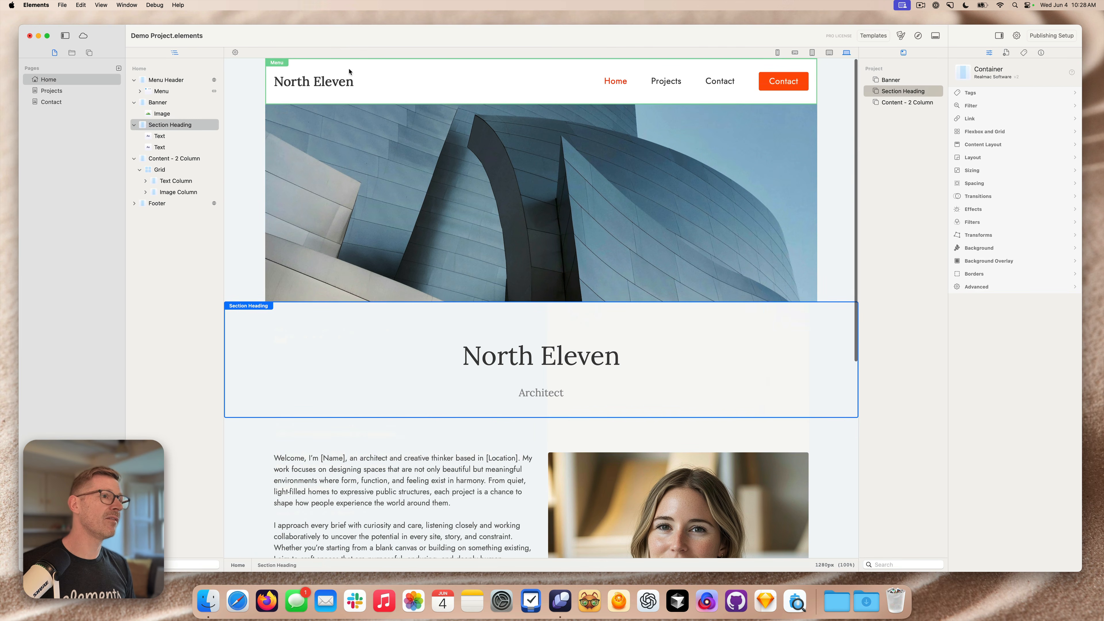
pyautogui.click(642, 90)
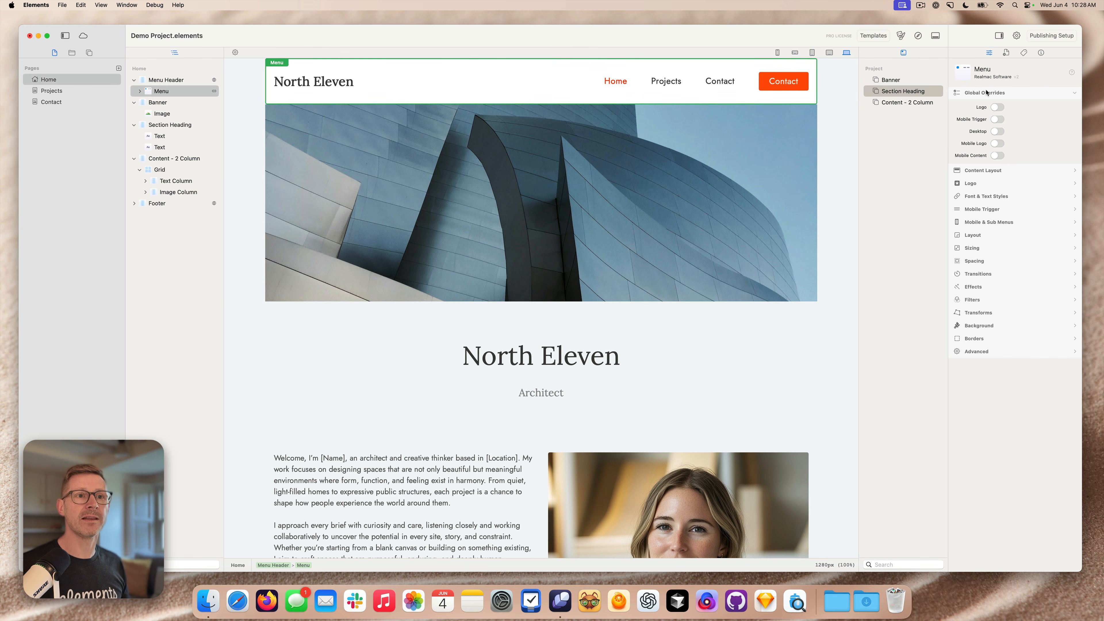
# - Convert the Home page's Section Heading to a global and remove the old Section Heading from the project templates
pyautogui.click(59, 88)
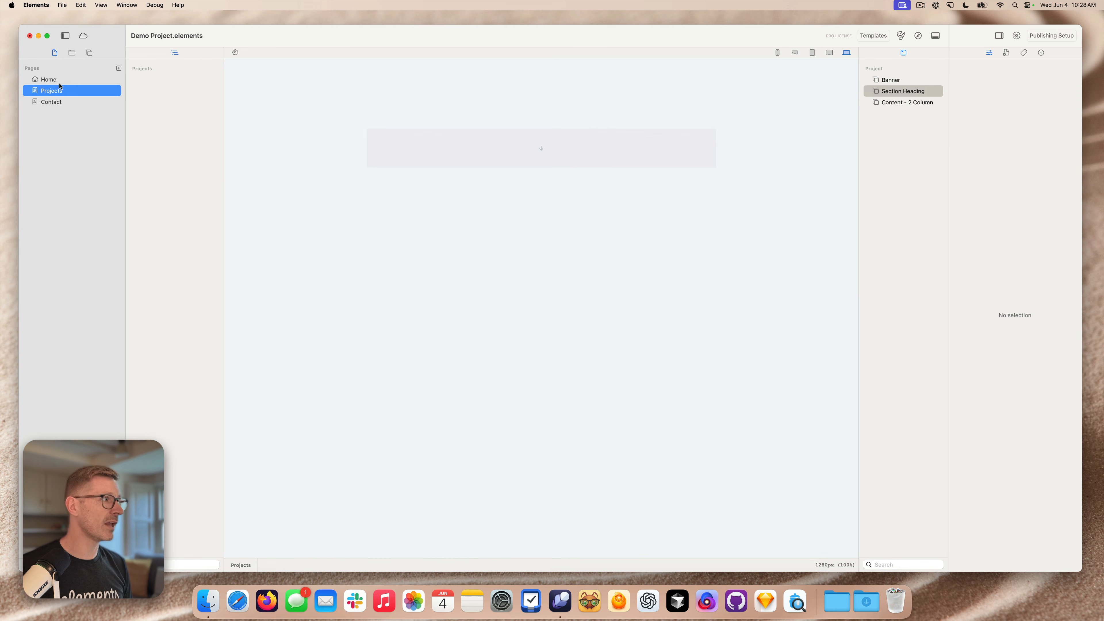
pyautogui.click(48, 80)
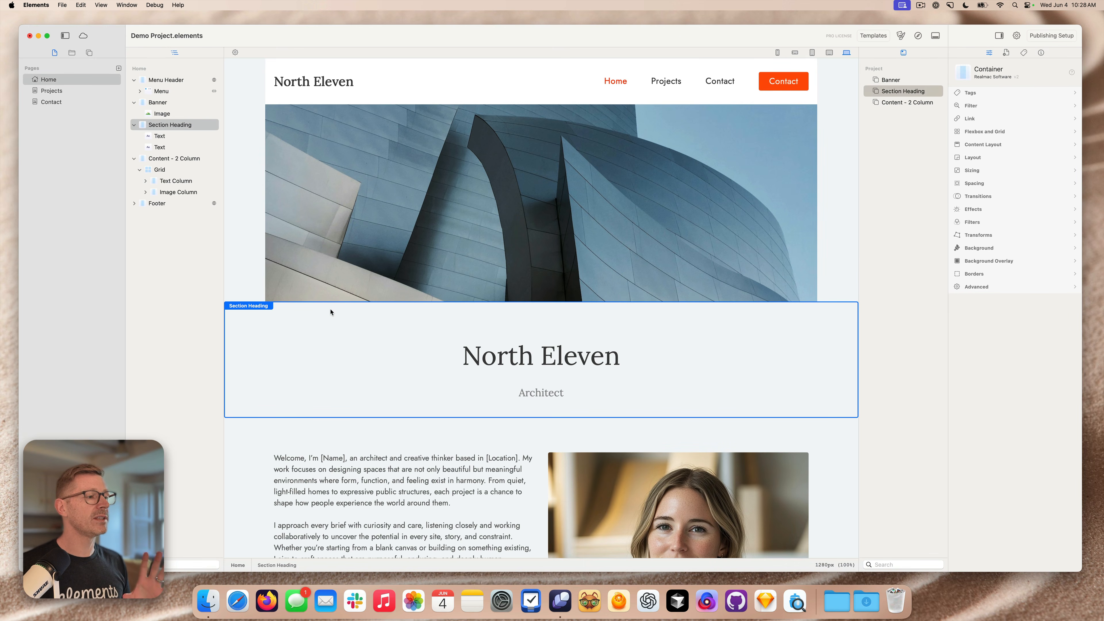
pyautogui.rightClick(333, 308)
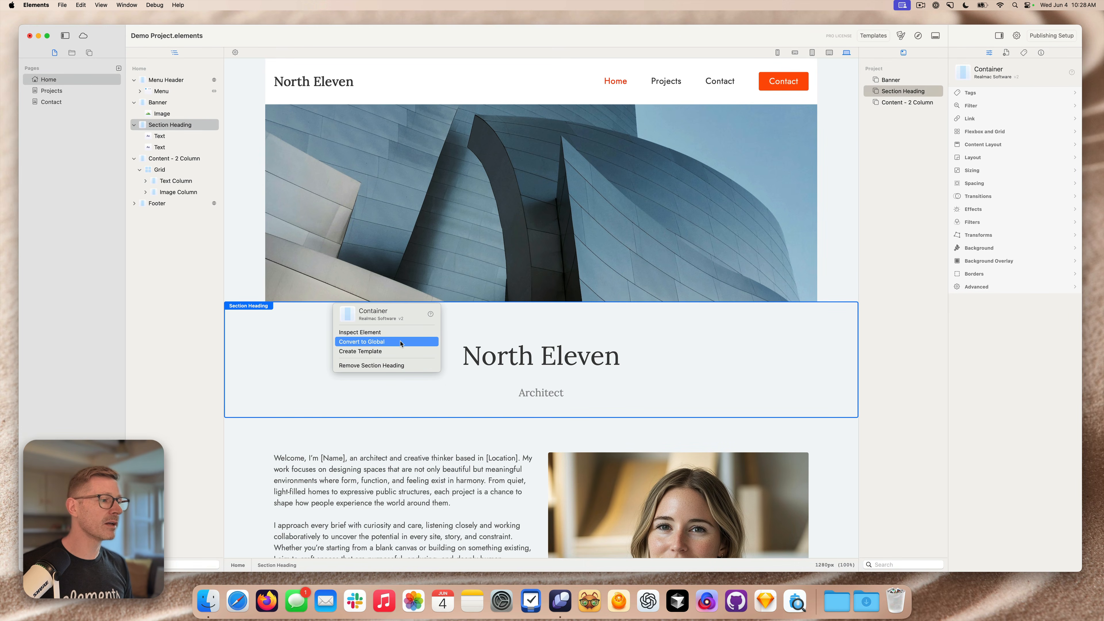
pyautogui.click(370, 341)
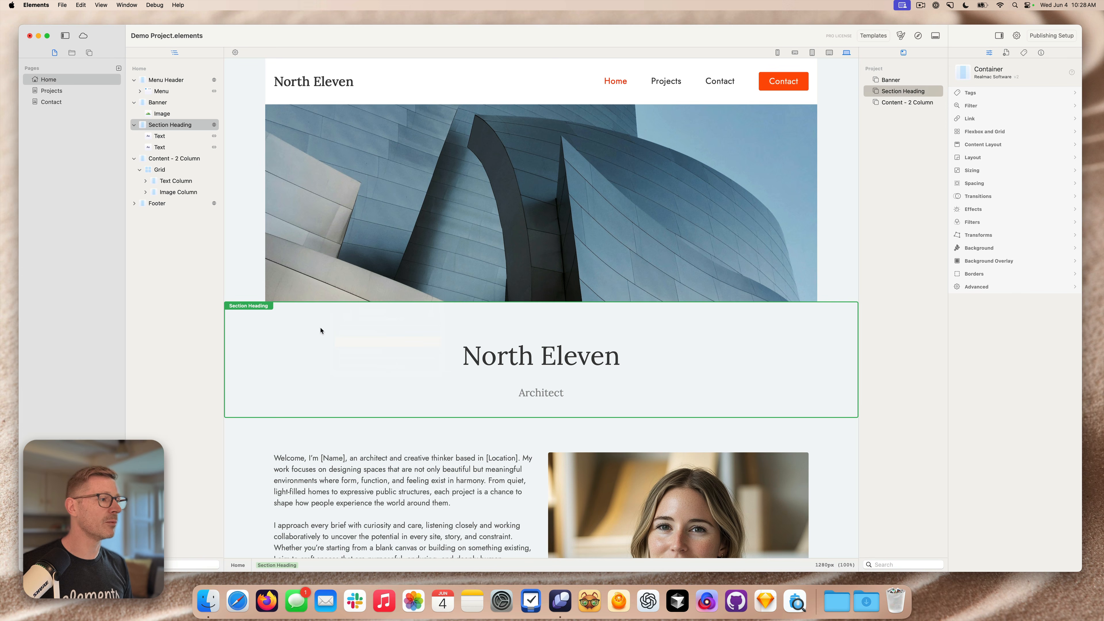
pyautogui.rightClick(902, 96)
pyautogui.click(931, 112)
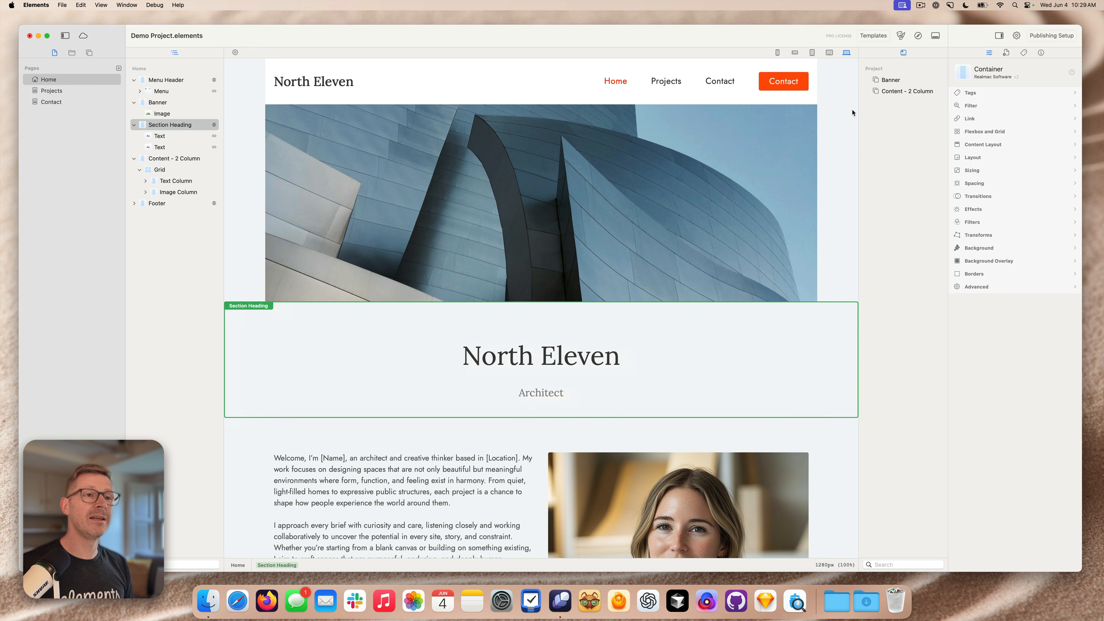
# - Enable the Text global override for both text elements in the Home page's Section Heading
pyautogui.click(582, 355)
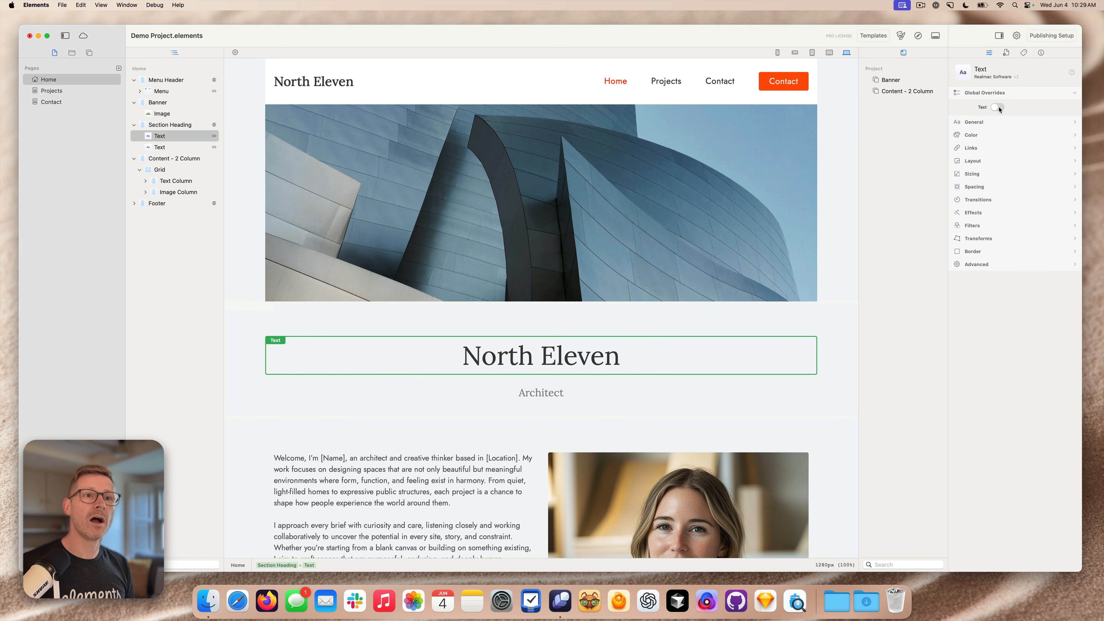
pyautogui.click(567, 397)
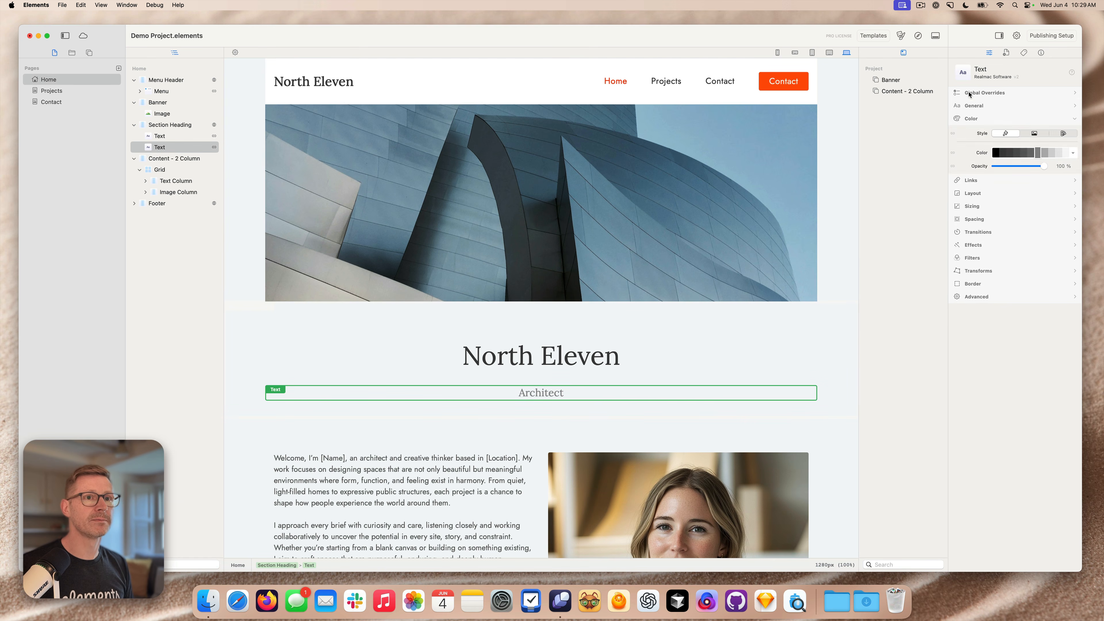
pyautogui.click(969, 94)
pyautogui.click(998, 107)
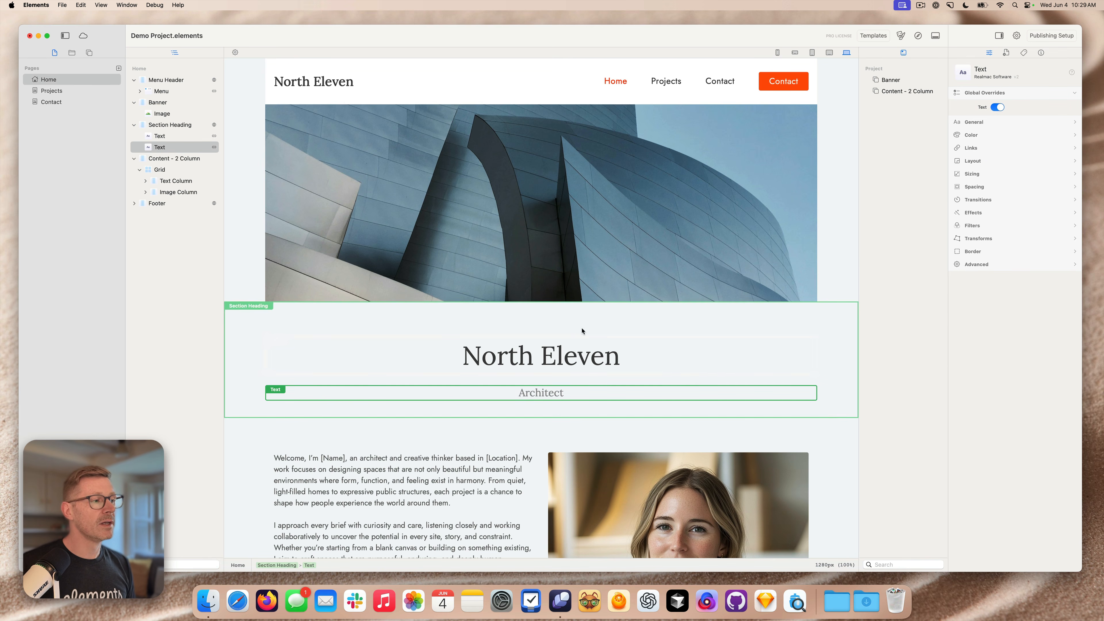
# - Save the global Section Heading container as a project template and rename that template "Section Heading (Global)"
pyautogui.click(582, 331)
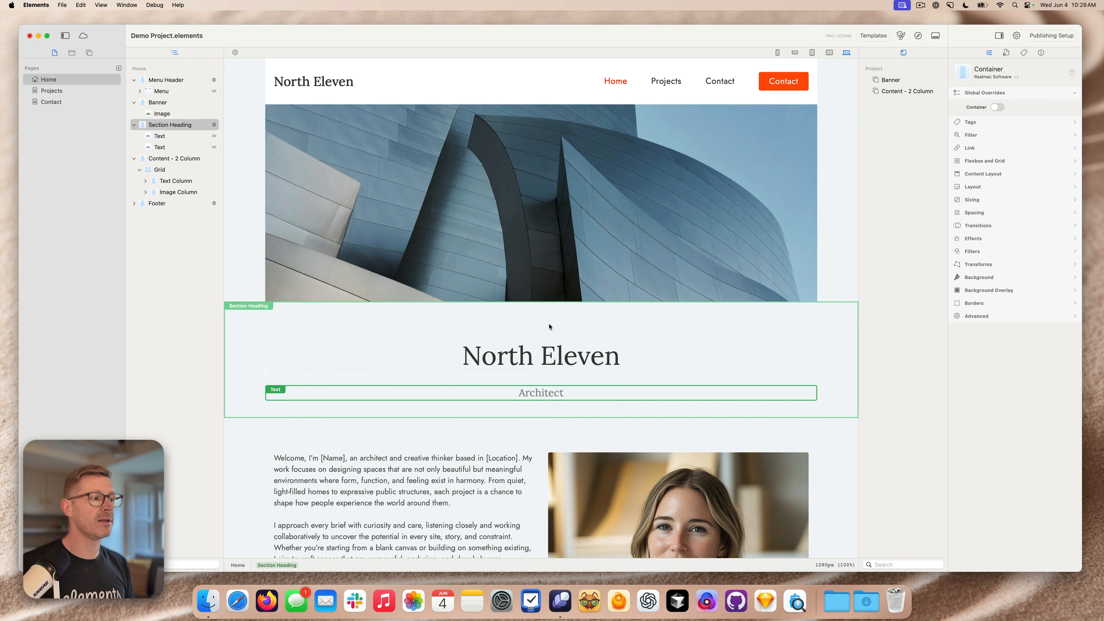
pyautogui.moveTo(549, 326); pyautogui.dragTo(899, 131)
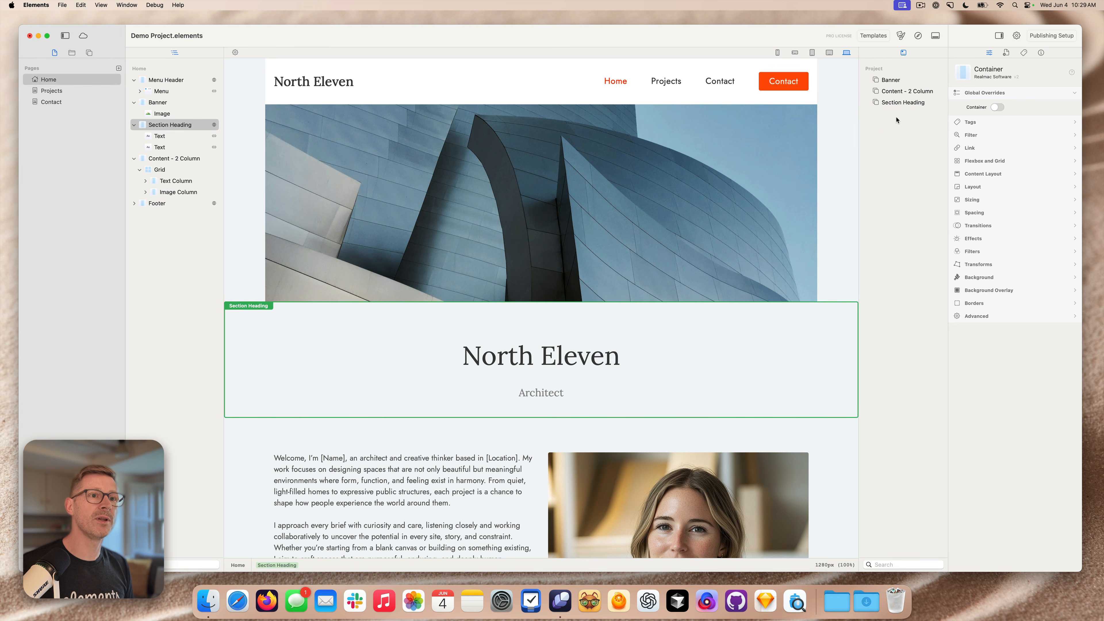
pyautogui.click(898, 104)
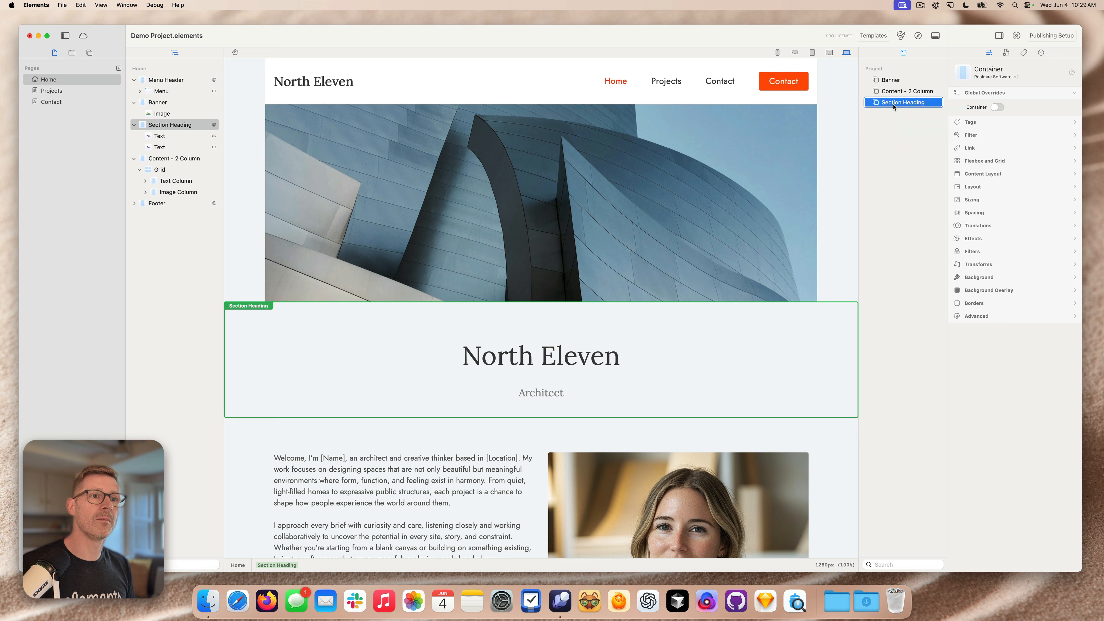
pyautogui.doubleClick(894, 104)
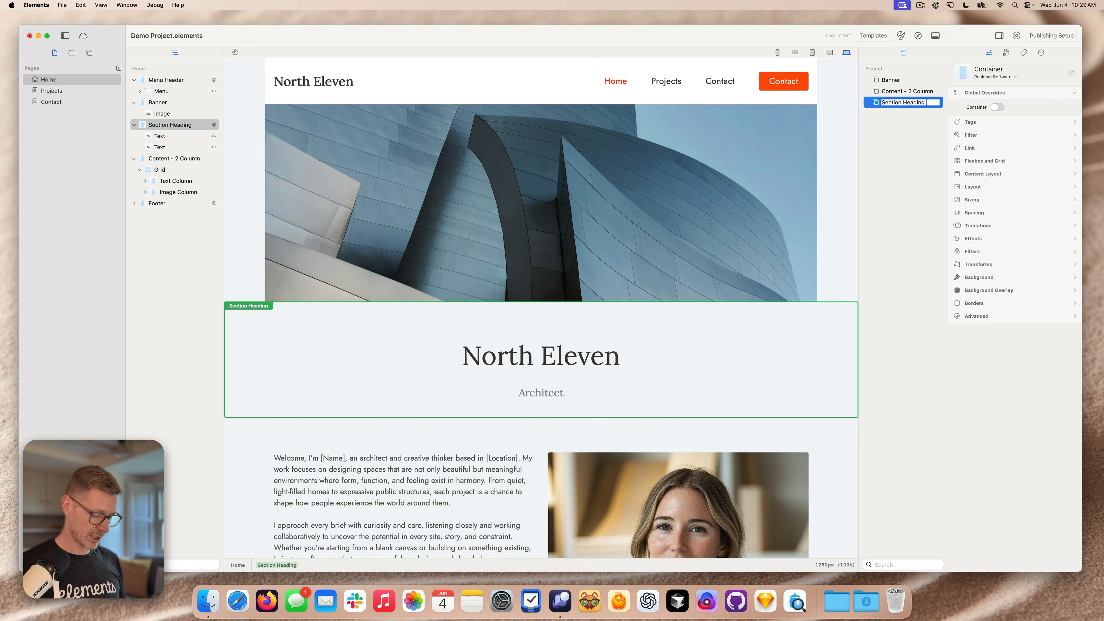
pyautogui.write('(Glo')
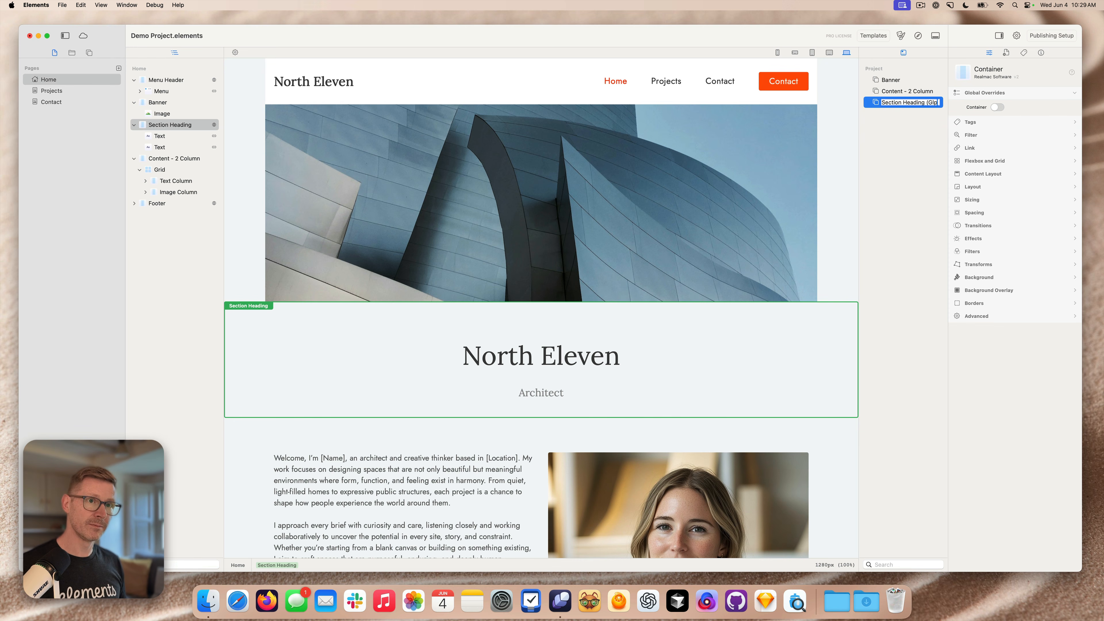
pyautogui.write('bal')
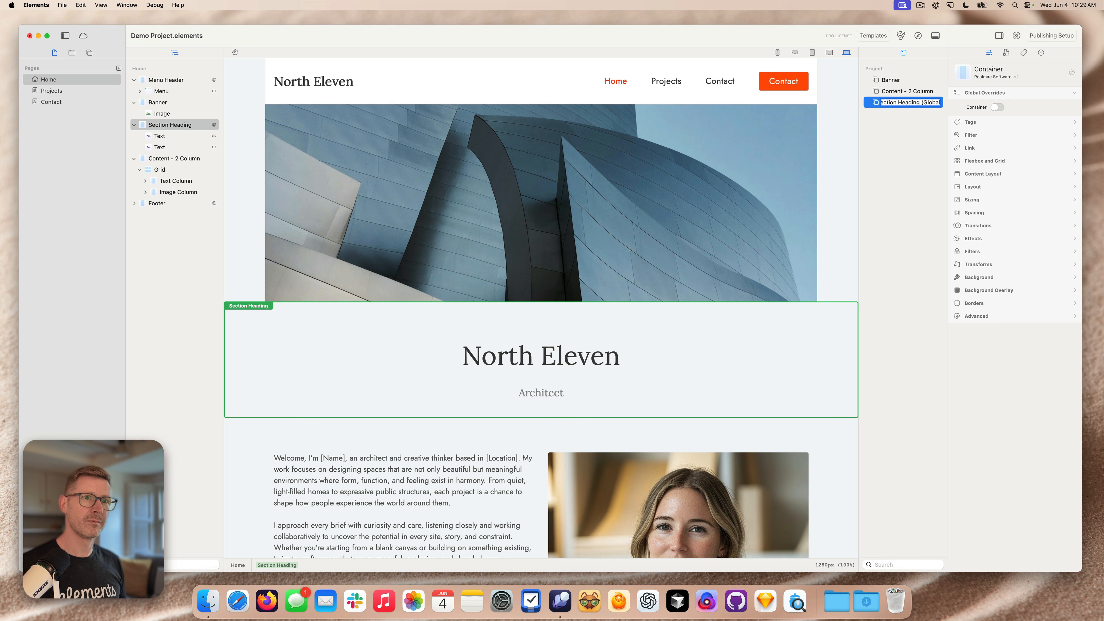
pyautogui.write(')')
pyautogui.press('Return')
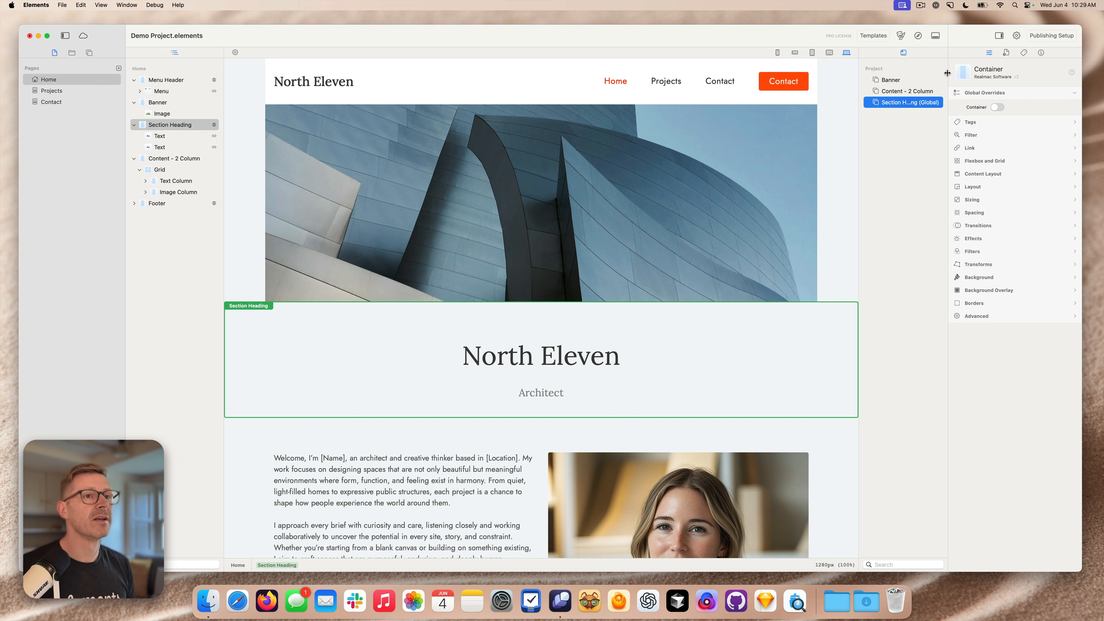
pyautogui.moveTo(860, 77); pyautogui.dragTo(856, 77)
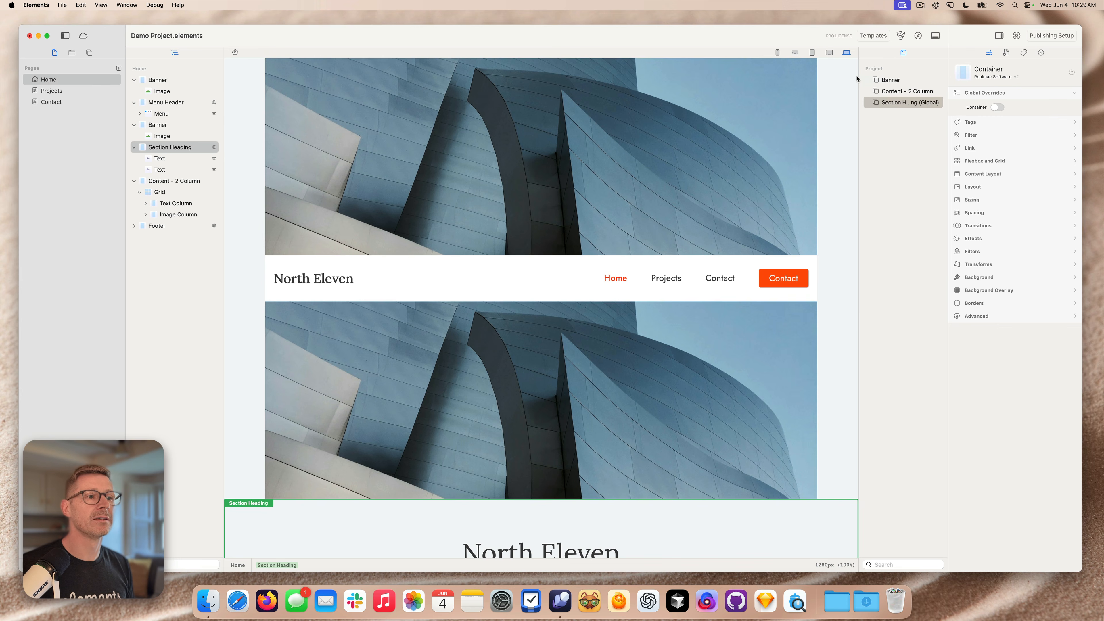
pyautogui.click(435, 191)
pyautogui.press('Delete')
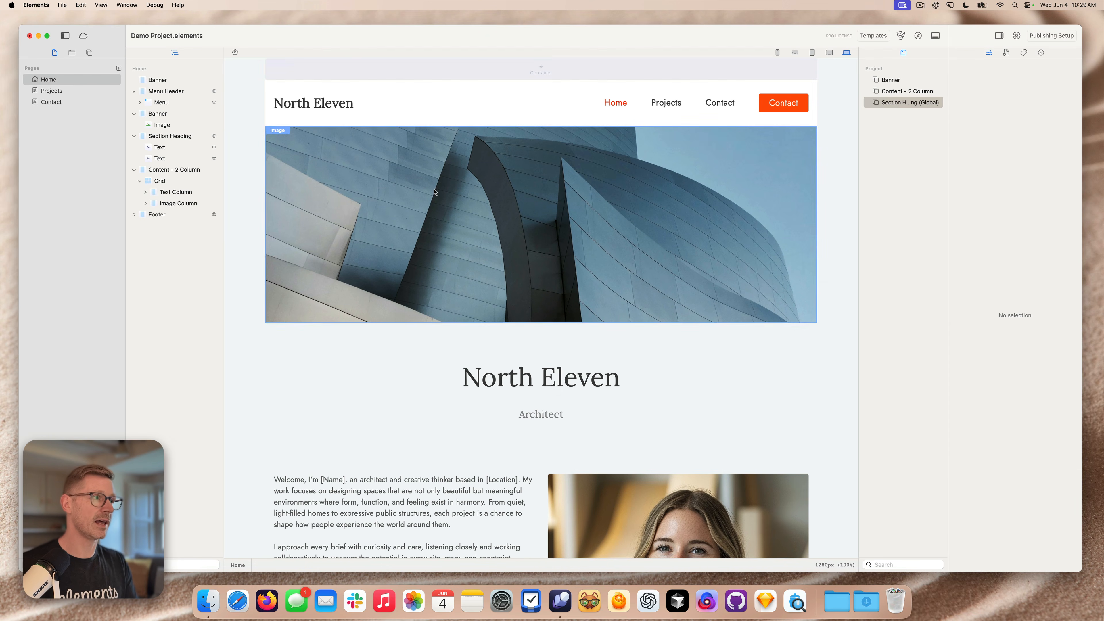
pyautogui.click(479, 72)
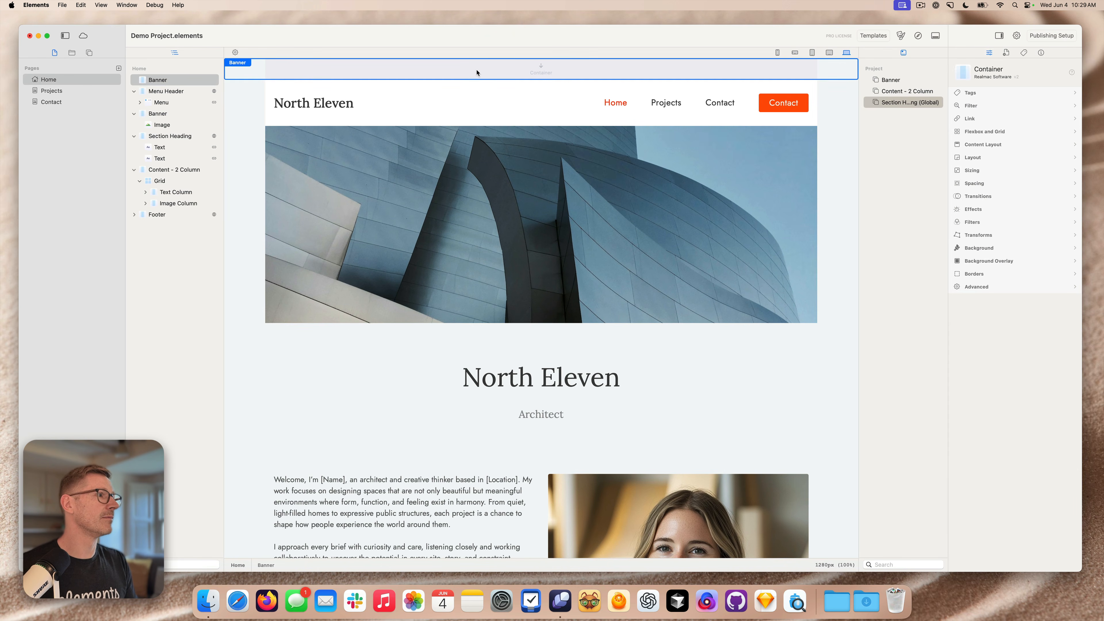
pyautogui.press('Delete')
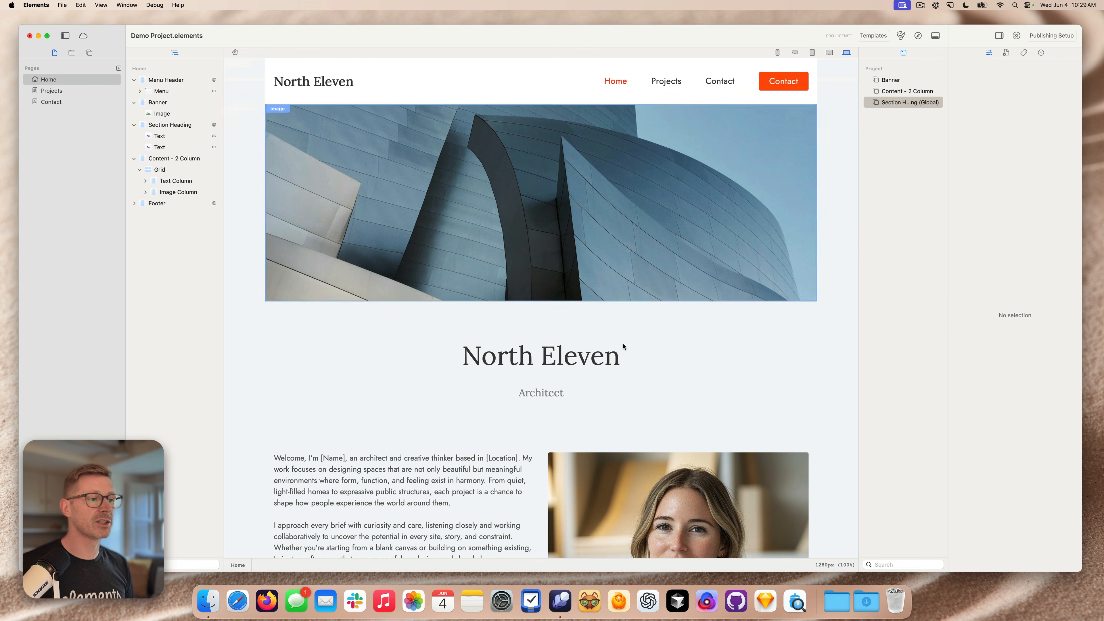
# - Add the global Menu Header to the empty Projects page, with the "Section Heading (Global)" template below it
pyautogui.click(589, 324)
pyautogui.click(55, 92)
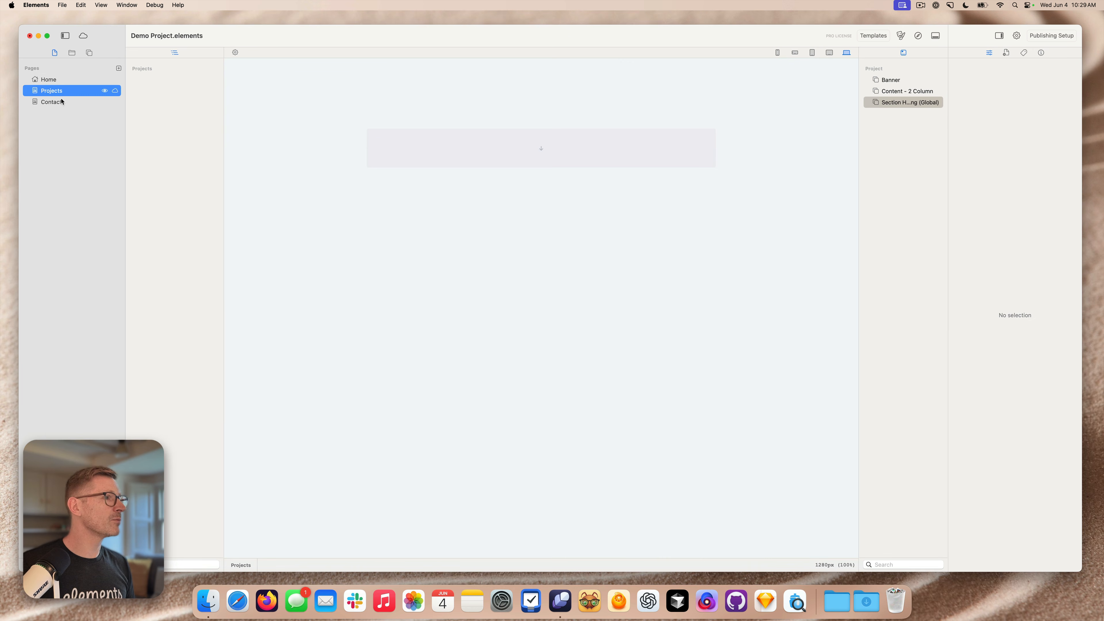
pyautogui.click(88, 53)
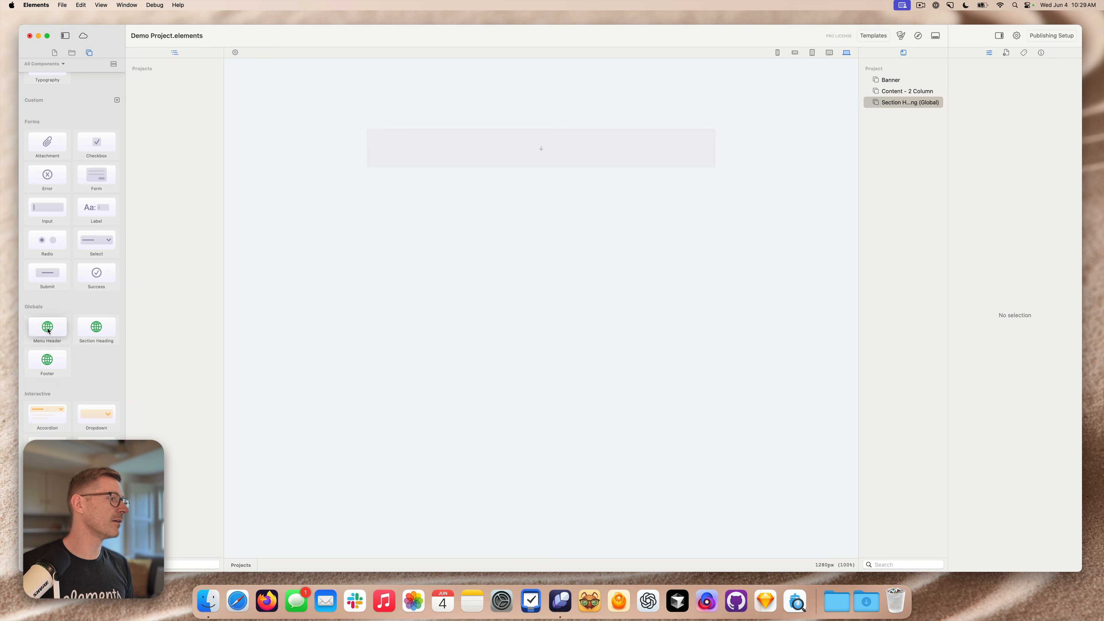
pyautogui.moveTo(48, 331); pyautogui.dragTo(415, 197)
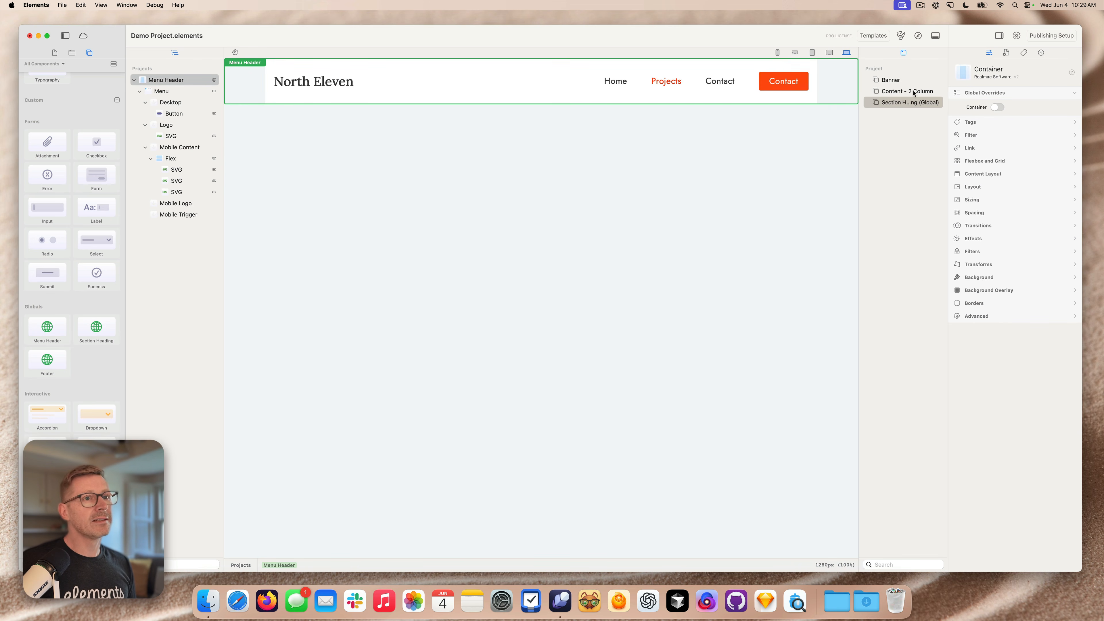
pyautogui.moveTo(905, 105); pyautogui.dragTo(660, 177)
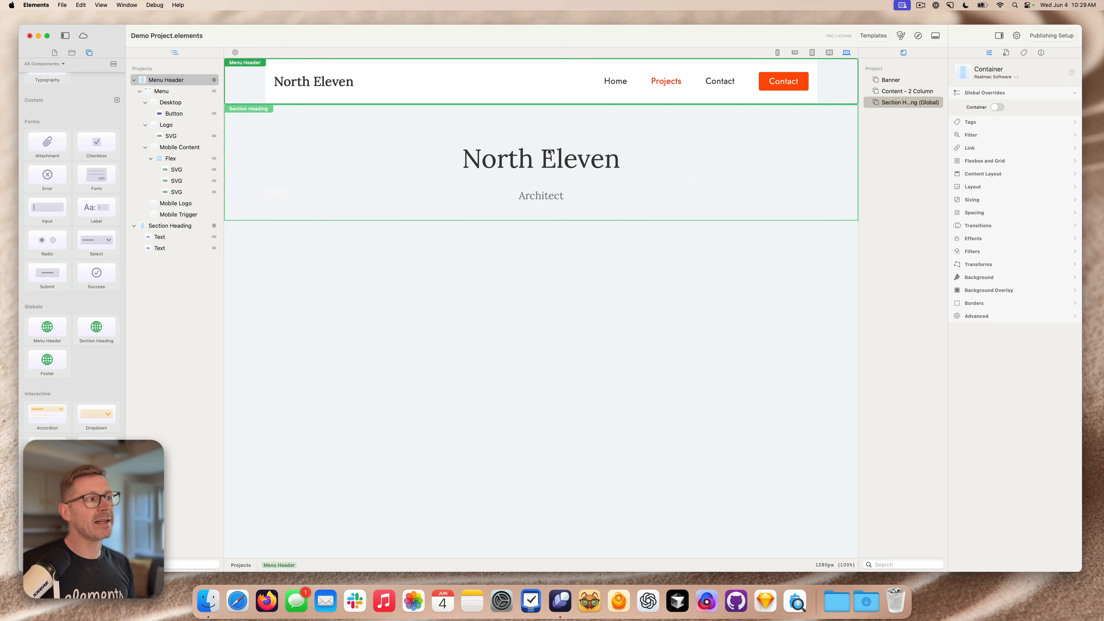
# - Replace the main heading text in the Projects page's Section Heading with "Projects Page"
pyautogui.click(323, 126)
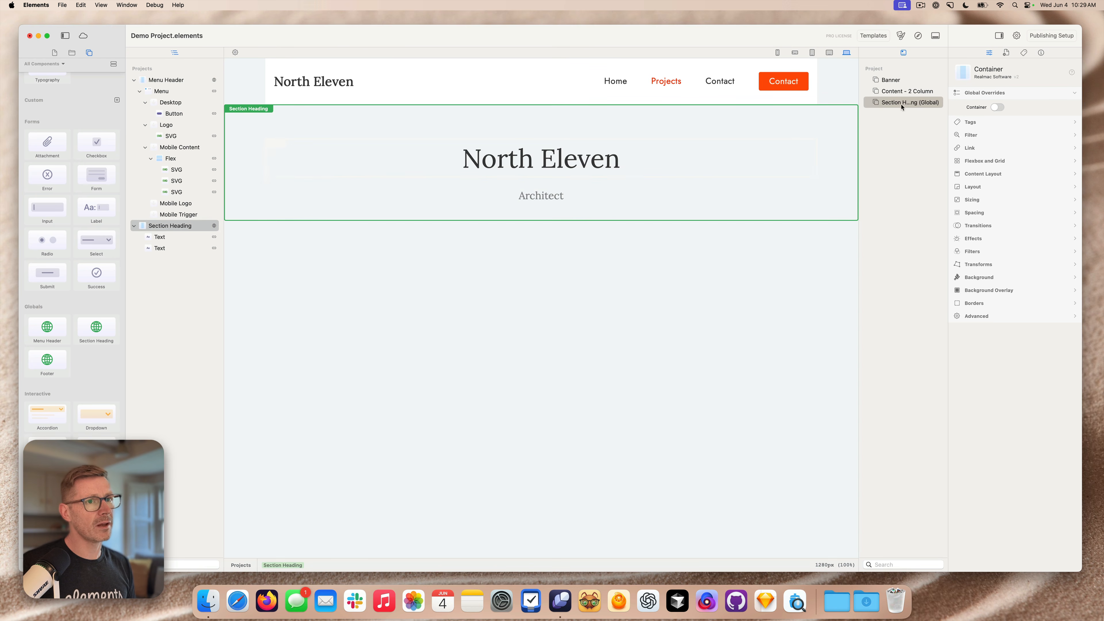
pyautogui.click(786, 150)
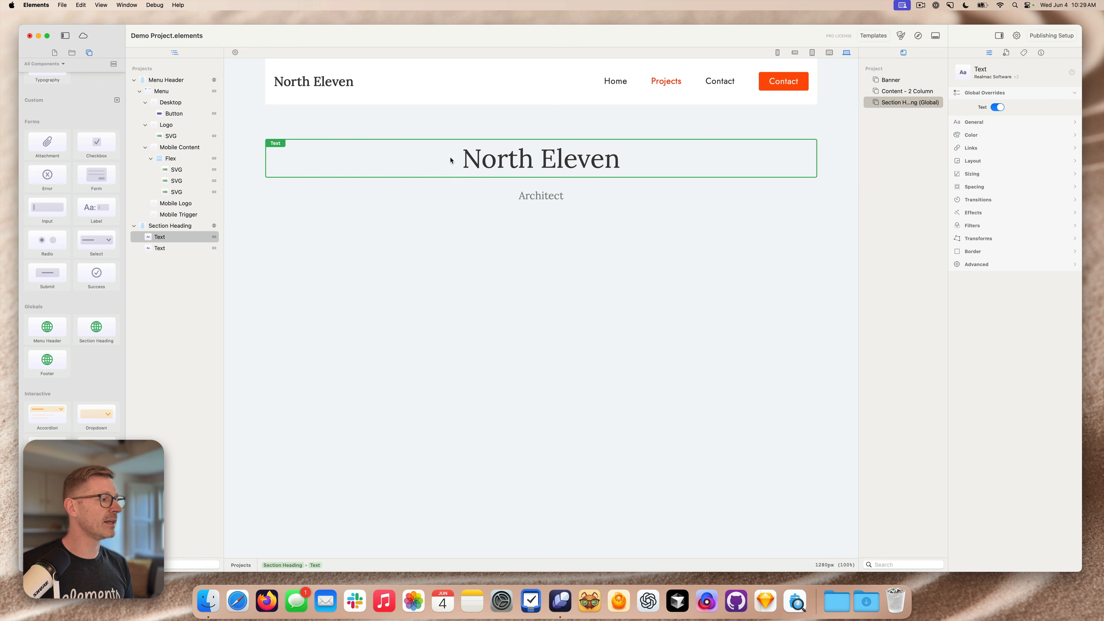
pyautogui.click(499, 160)
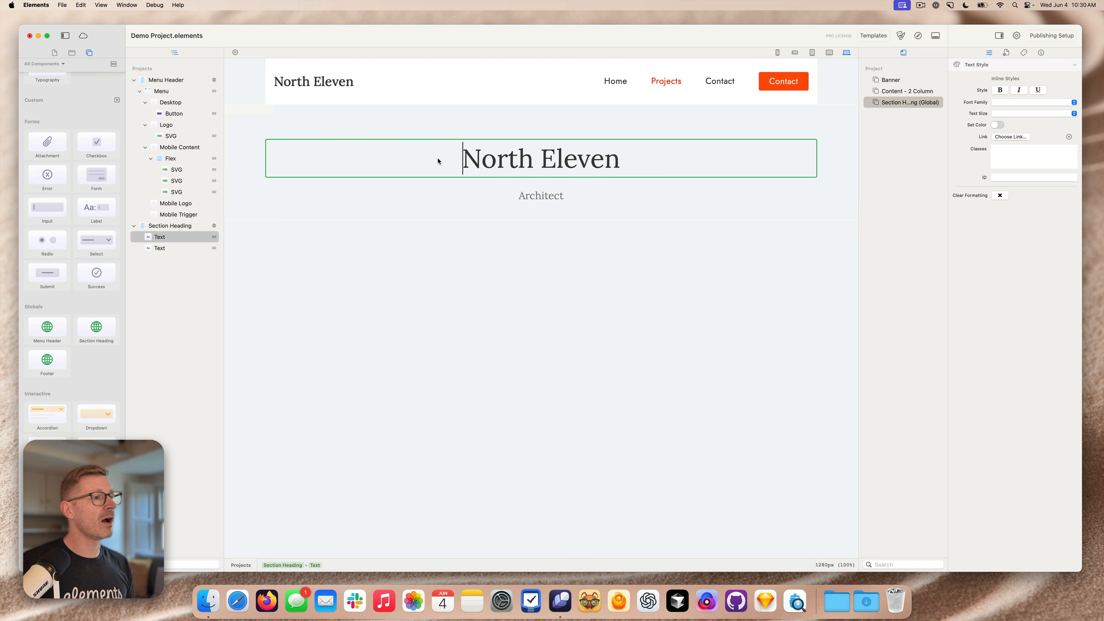
pyautogui.moveTo(438, 160); pyautogui.dragTo(755, 182)
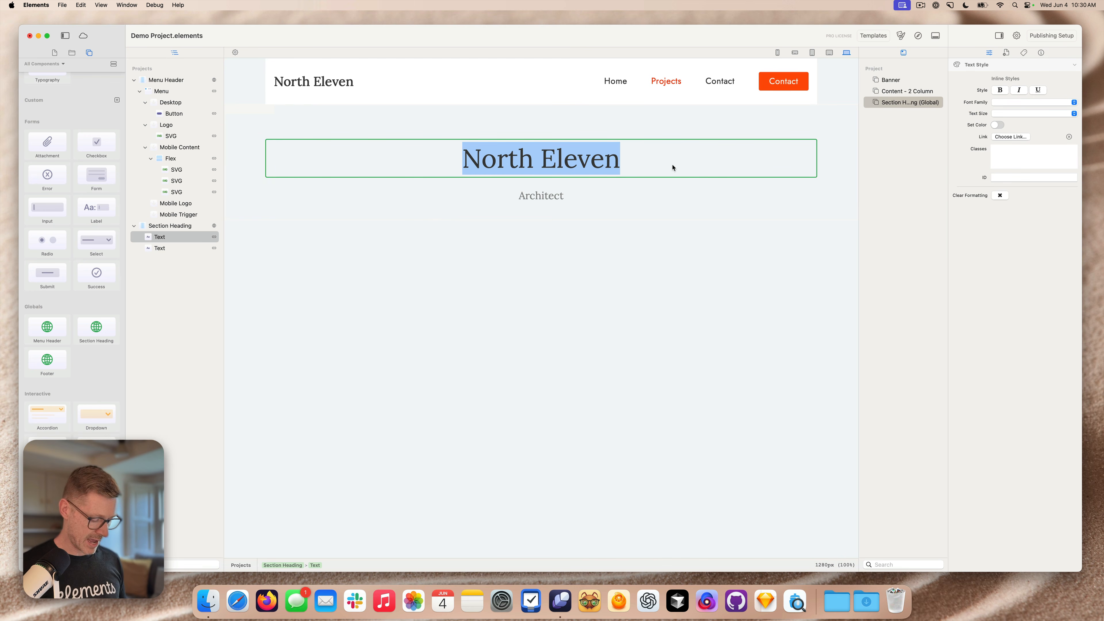
pyautogui.write('Projects Page')
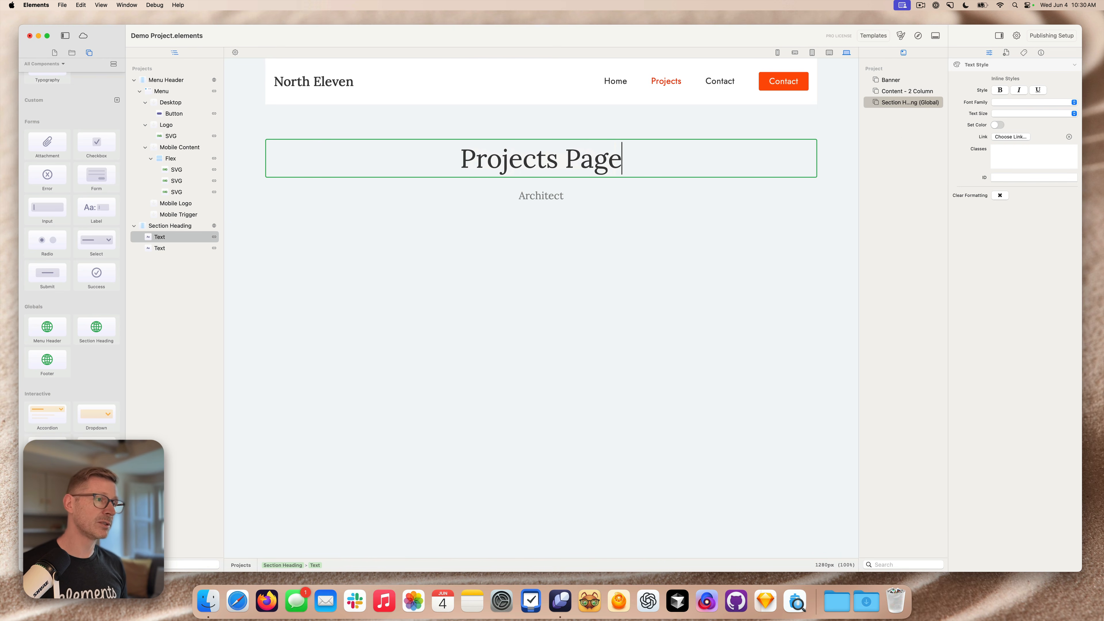
pyautogui.click(754, 207)
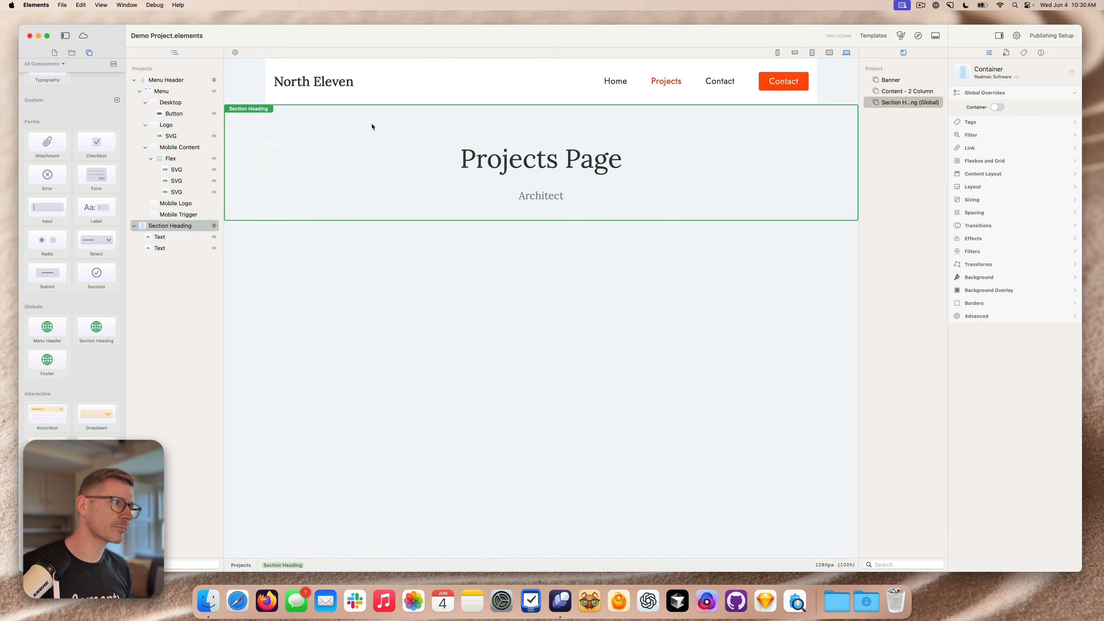
# - Replace the Contact page's Section Heading with the "Section Heading (Global)" template, placed directly below the Banner
pyautogui.click(55, 53)
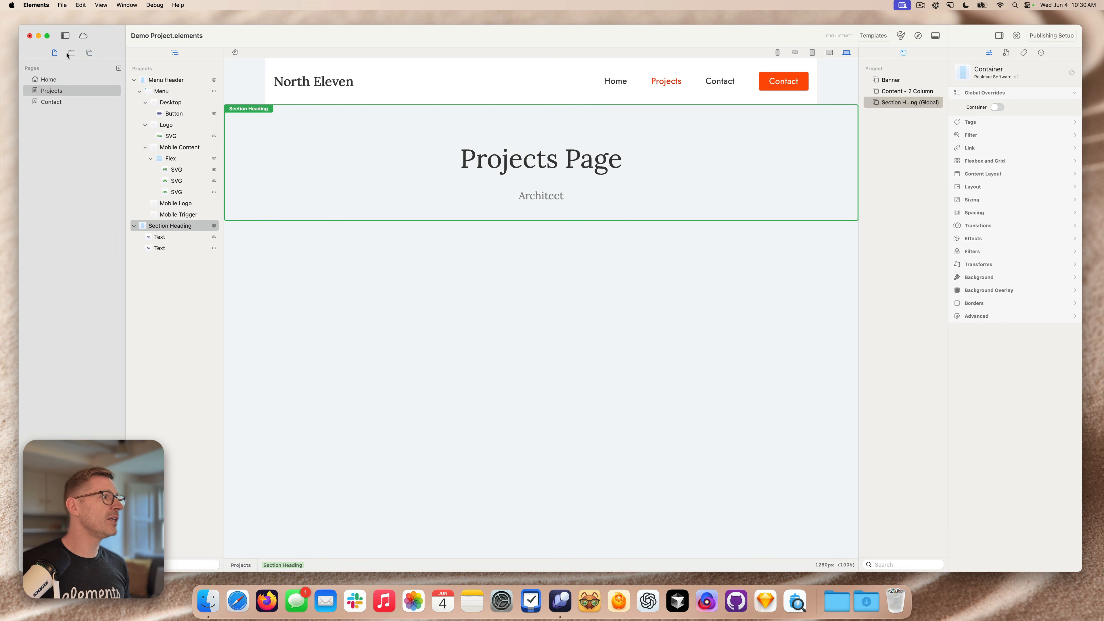
pyautogui.click(61, 79)
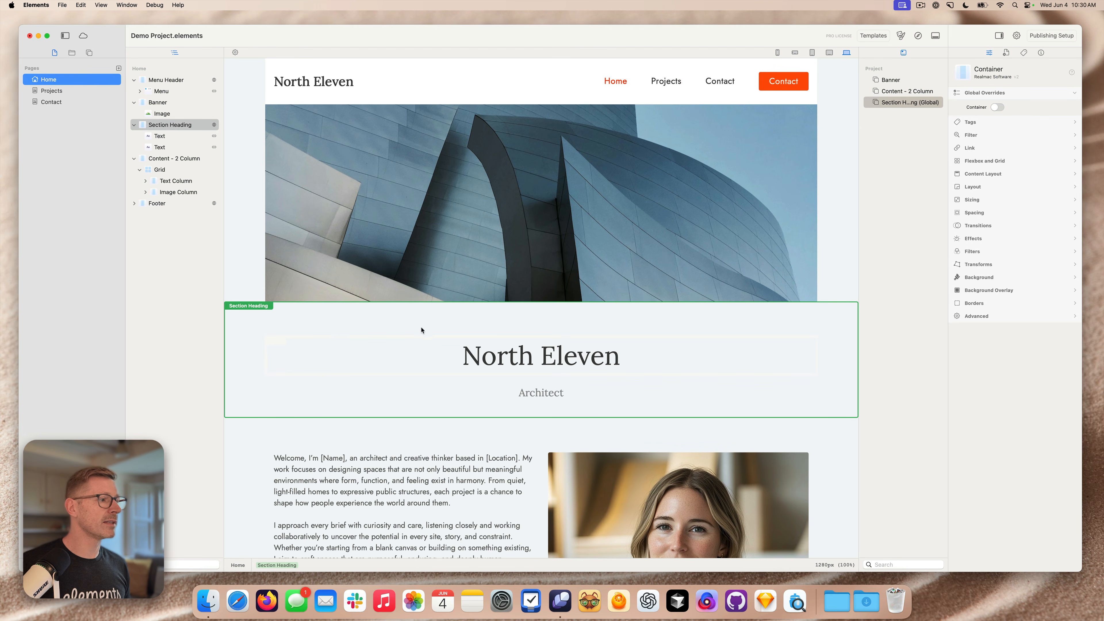
pyautogui.click(65, 102)
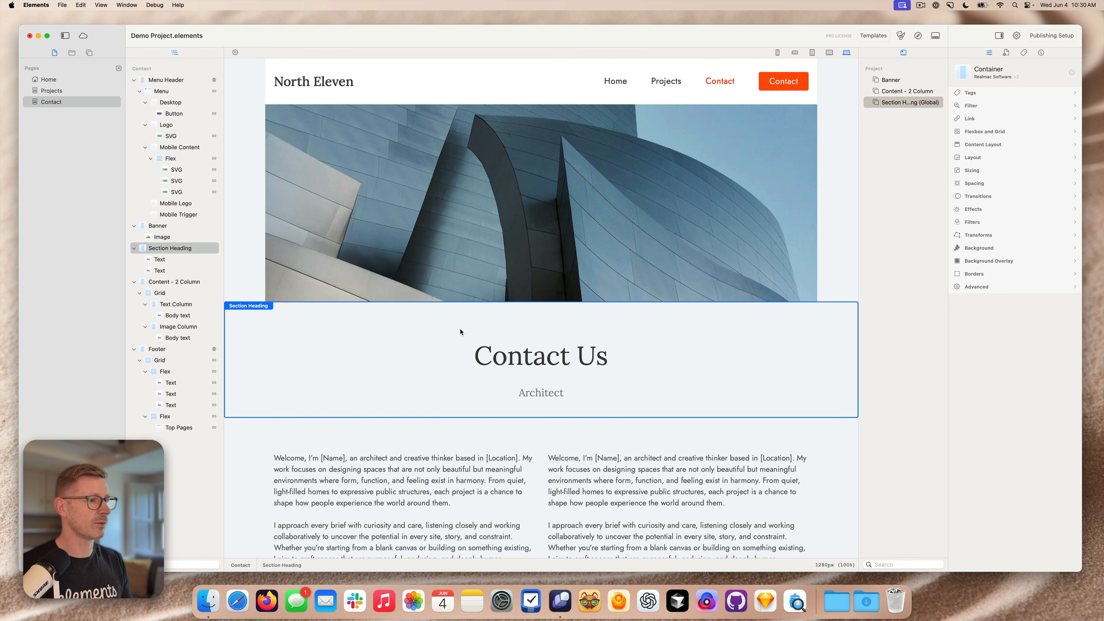
pyautogui.press('Delete')
pyautogui.moveTo(890, 106); pyautogui.dragTo(257, 310)
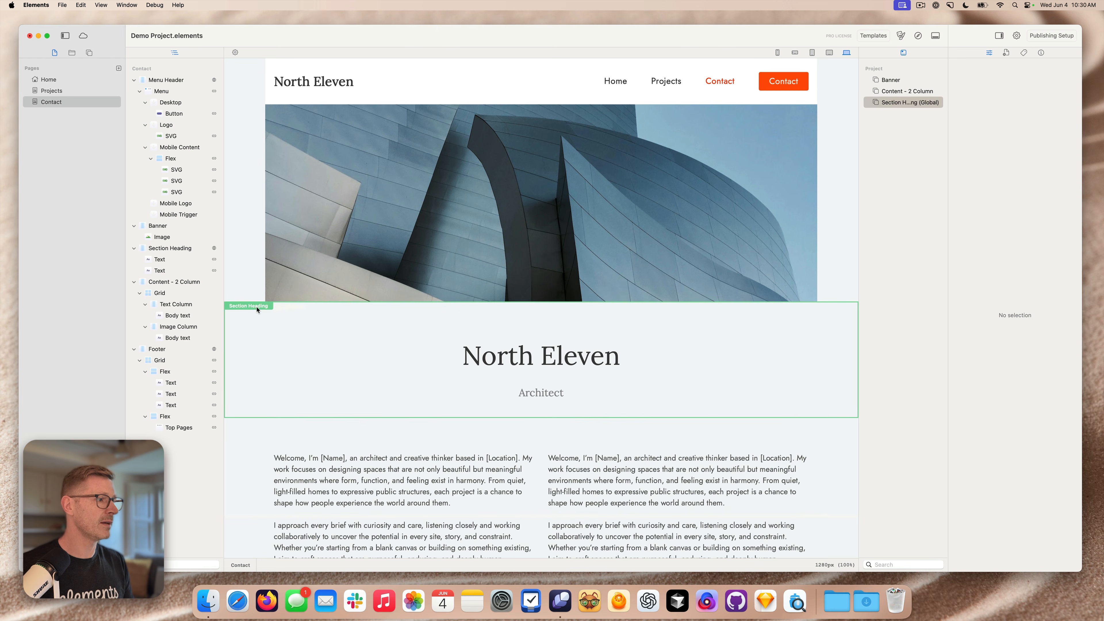
# - Change the main heading text in the Contact page's new Section Heading to "Contact Us"
pyautogui.click(548, 352)
pyautogui.doubleClick(548, 352)
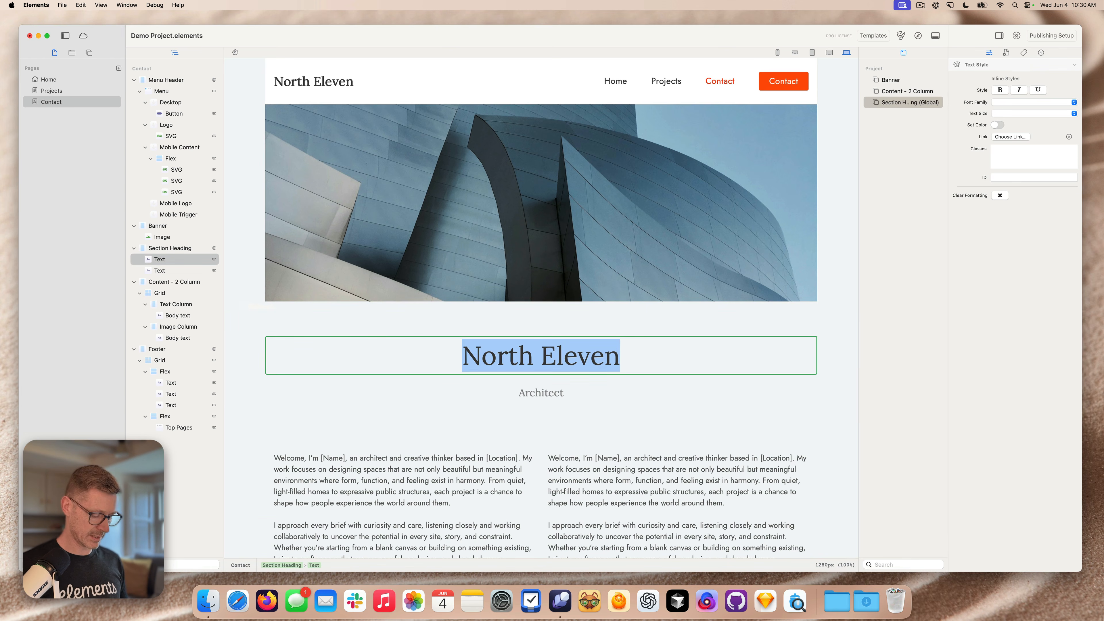
pyautogui.write('Contact Us')
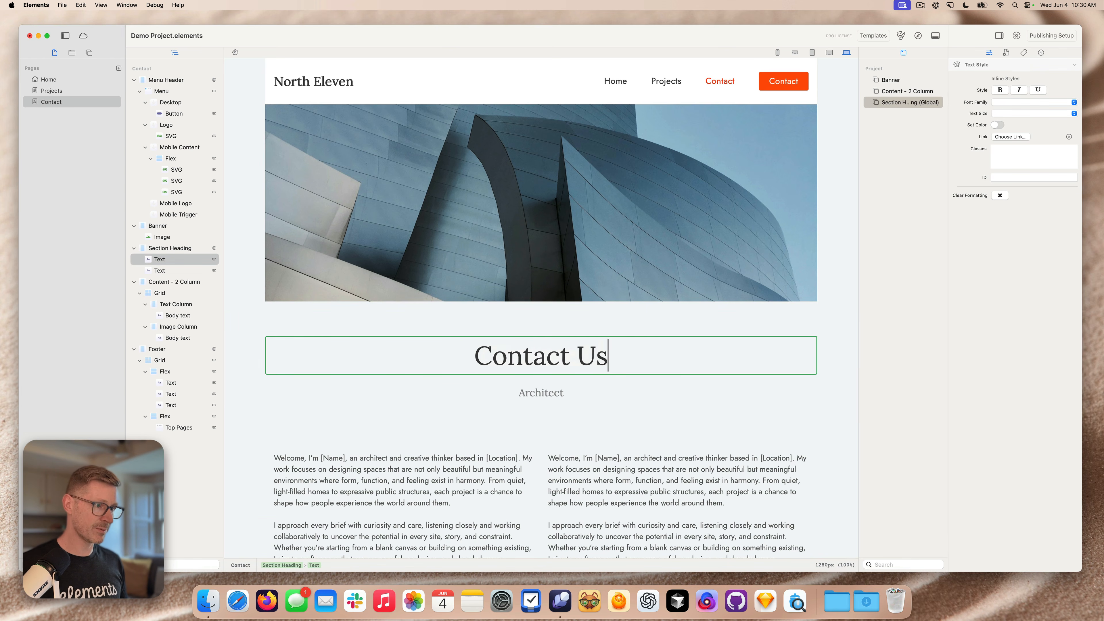
# - Finish editing the Contact heading and compare the Section Headings on the Projects, Contact and Home pages
pyautogui.press('Escape')
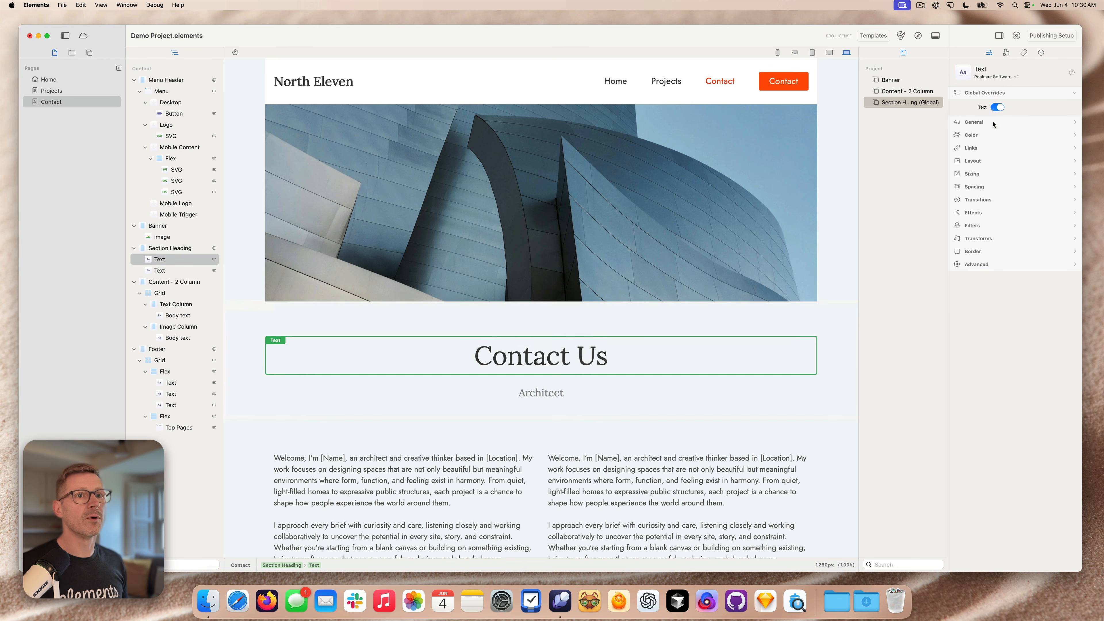
pyautogui.click(587, 309)
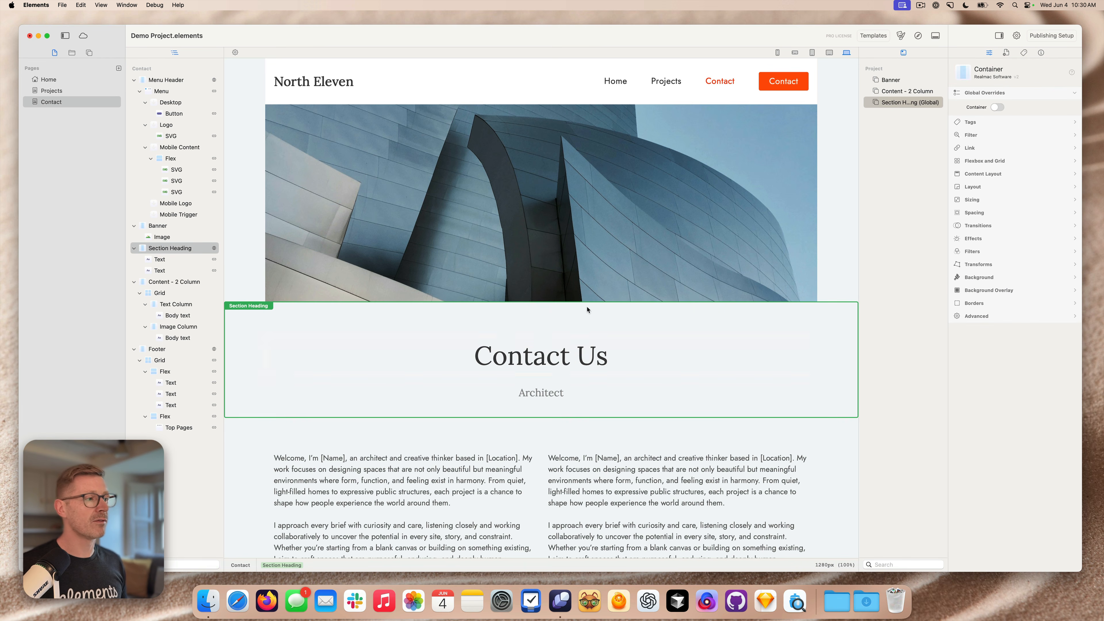
pyautogui.click(59, 89)
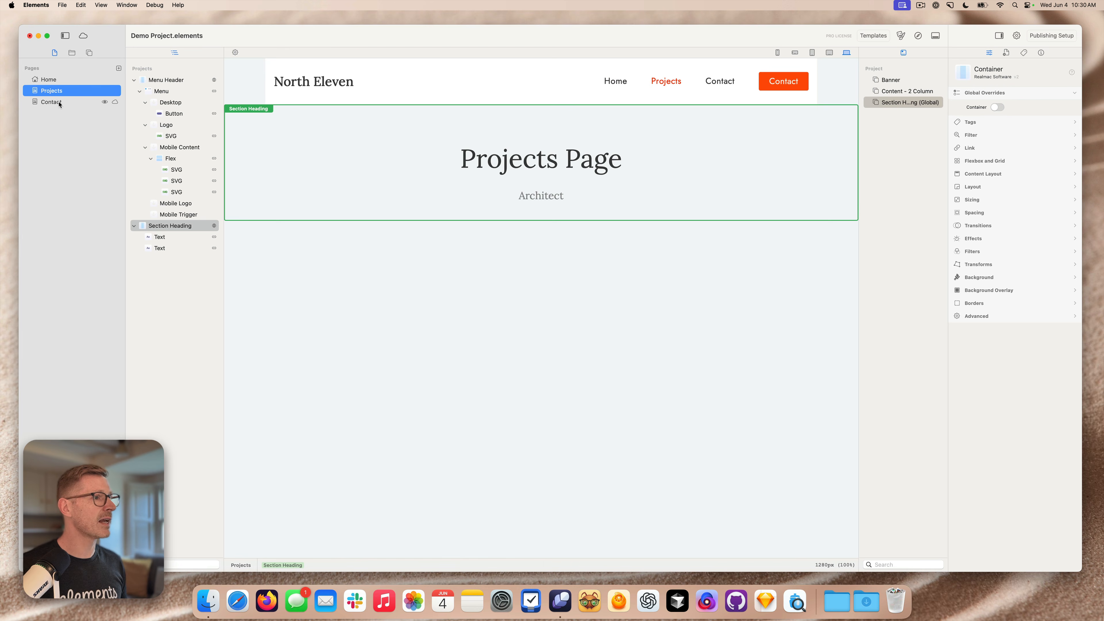
pyautogui.click(59, 102)
pyautogui.click(62, 91)
pyautogui.click(64, 80)
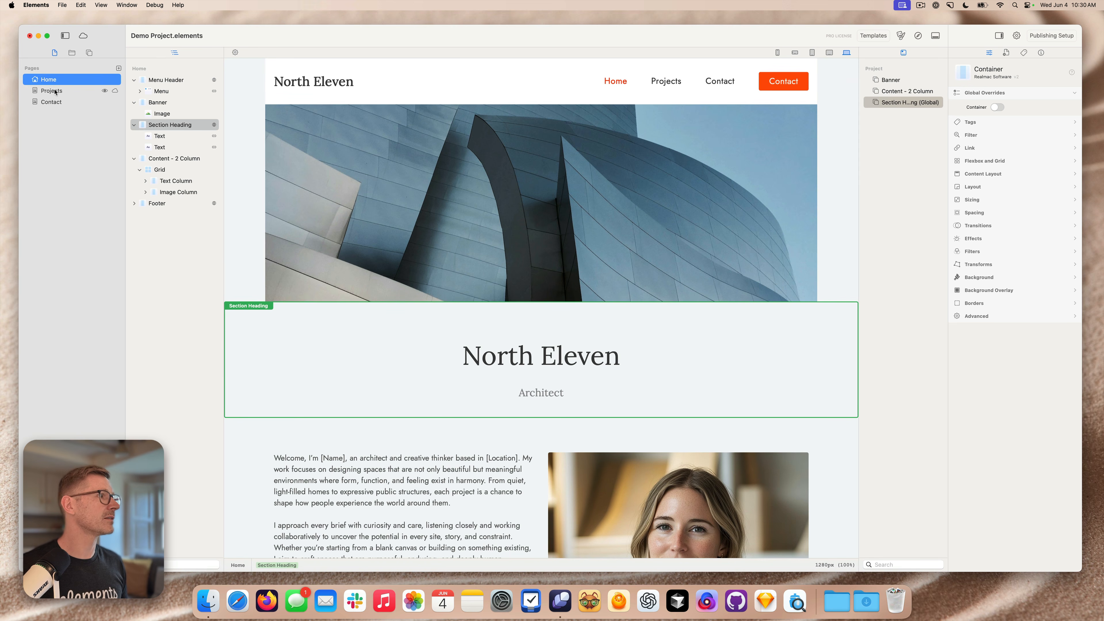
# - Add the Banner template to the Projects page between the Menu Header and the Section Heading
pyautogui.click(55, 91)
pyautogui.moveTo(901, 81); pyautogui.dragTo(739, 111)
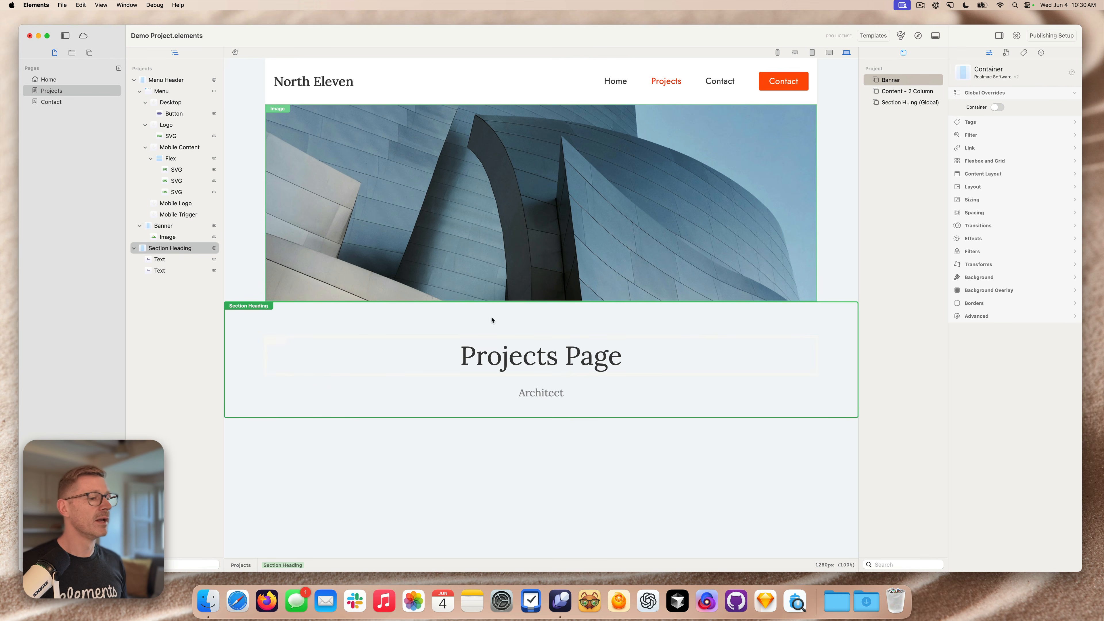
pyautogui.click(604, 353)
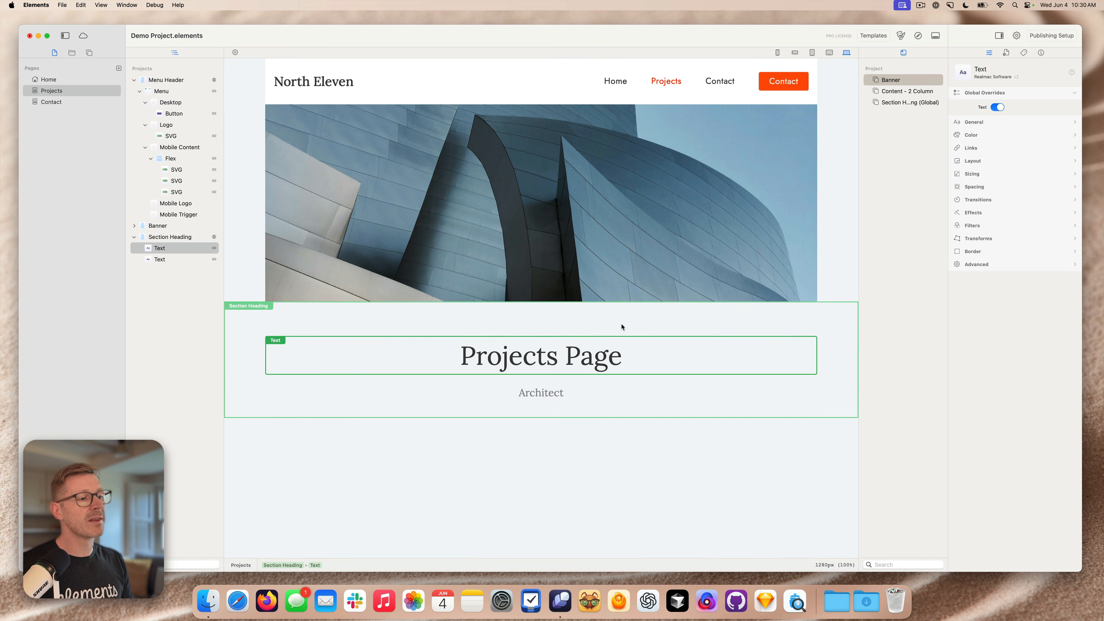
# - Give the Projects page's Section Heading container a static background in a light grey shade
pyautogui.click(621, 326)
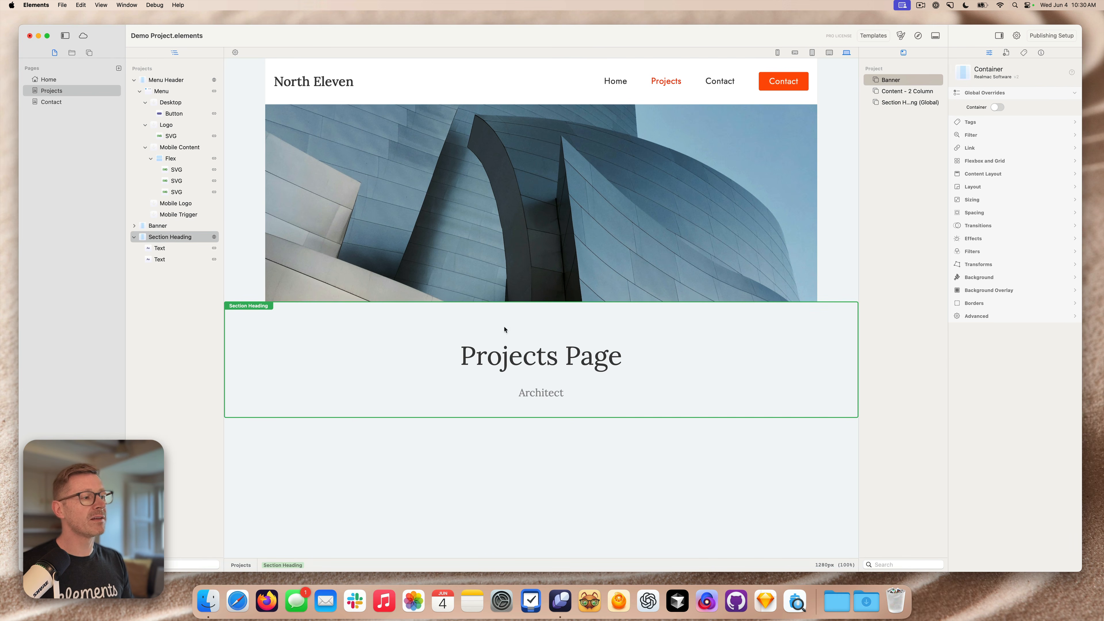
pyautogui.click(998, 277)
pyautogui.click(1034, 276)
pyautogui.click(1009, 308)
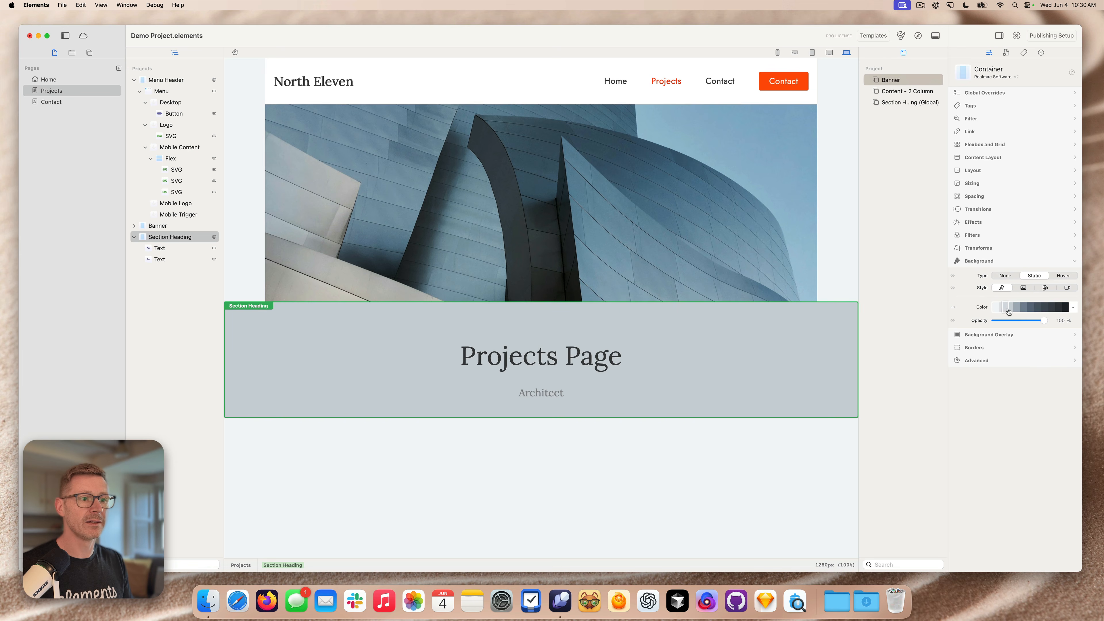
# - Check the Section Heading background on all pages and set it to the palette's lightest shade on the Home page
pyautogui.click(49, 80)
pyautogui.click(53, 91)
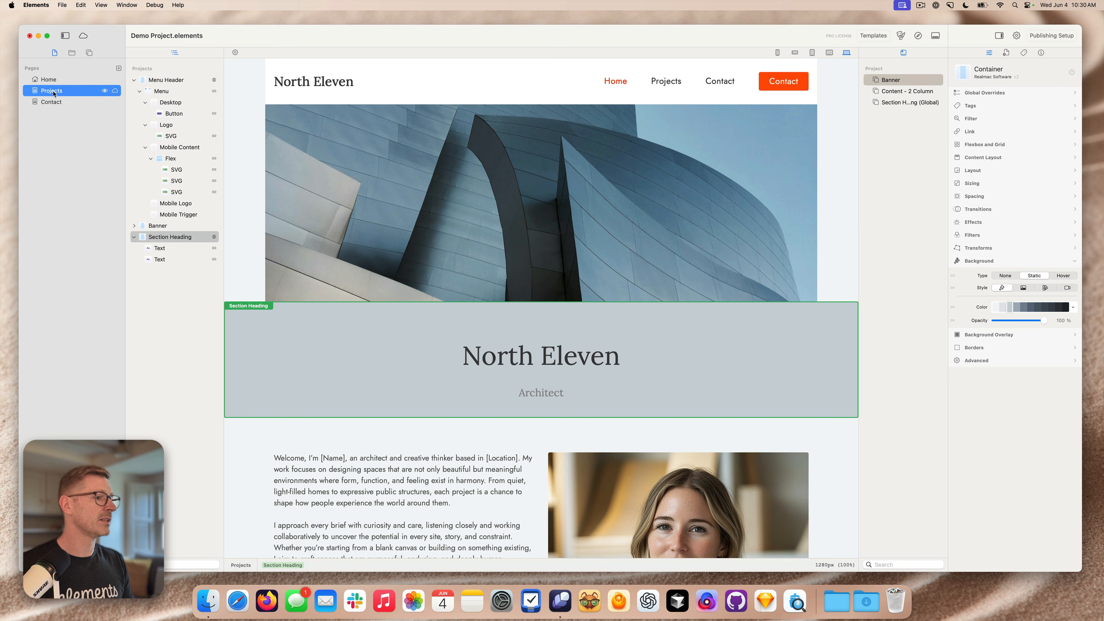
pyautogui.click(55, 102)
pyautogui.click(55, 91)
pyautogui.click(54, 80)
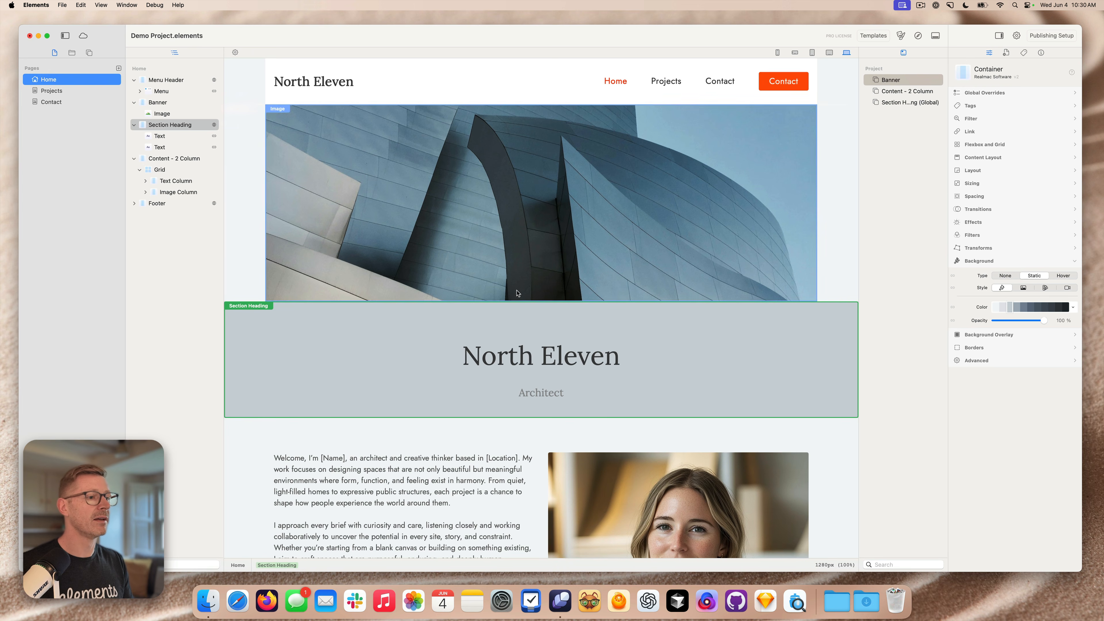
pyautogui.click(995, 308)
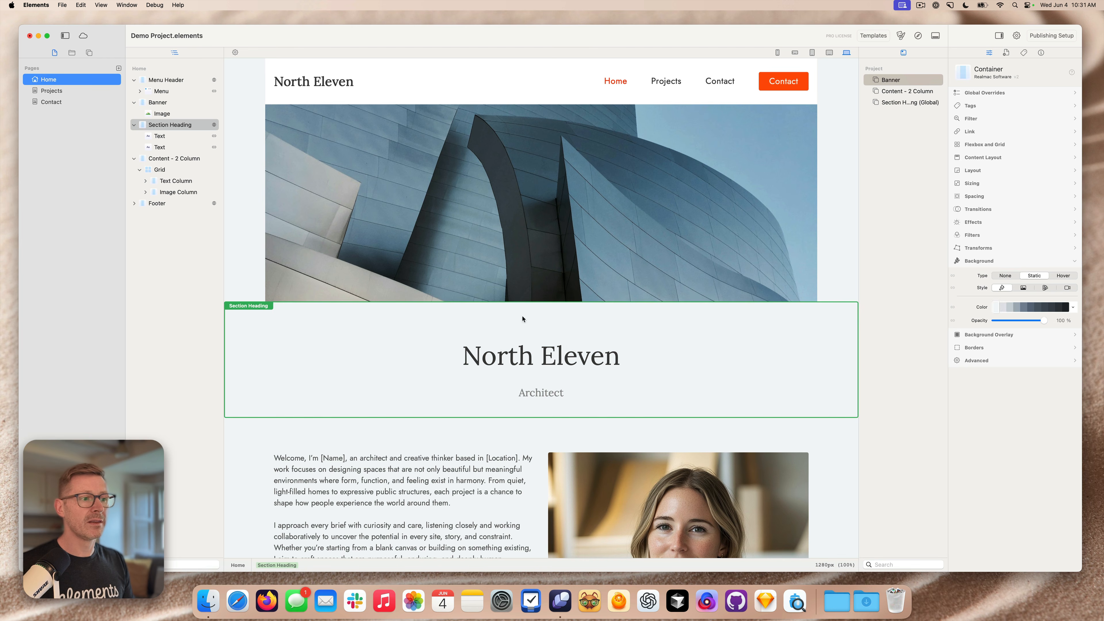
# - Change the color of the Home page's main heading text to a strong orange-red shade from the red palette
pyautogui.click(550, 355)
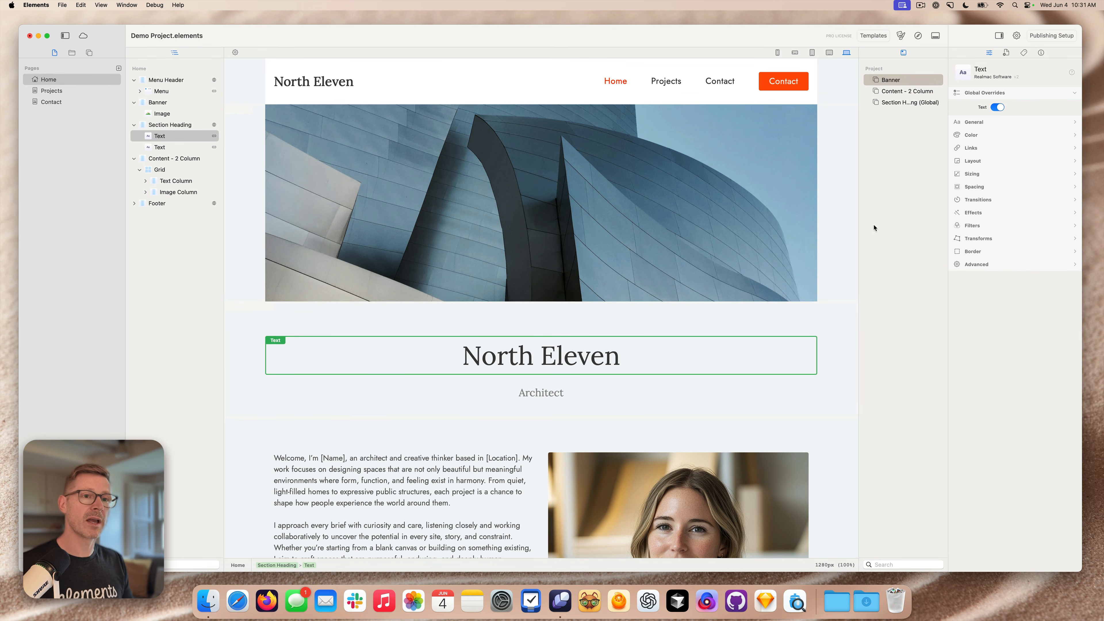
pyautogui.click(983, 136)
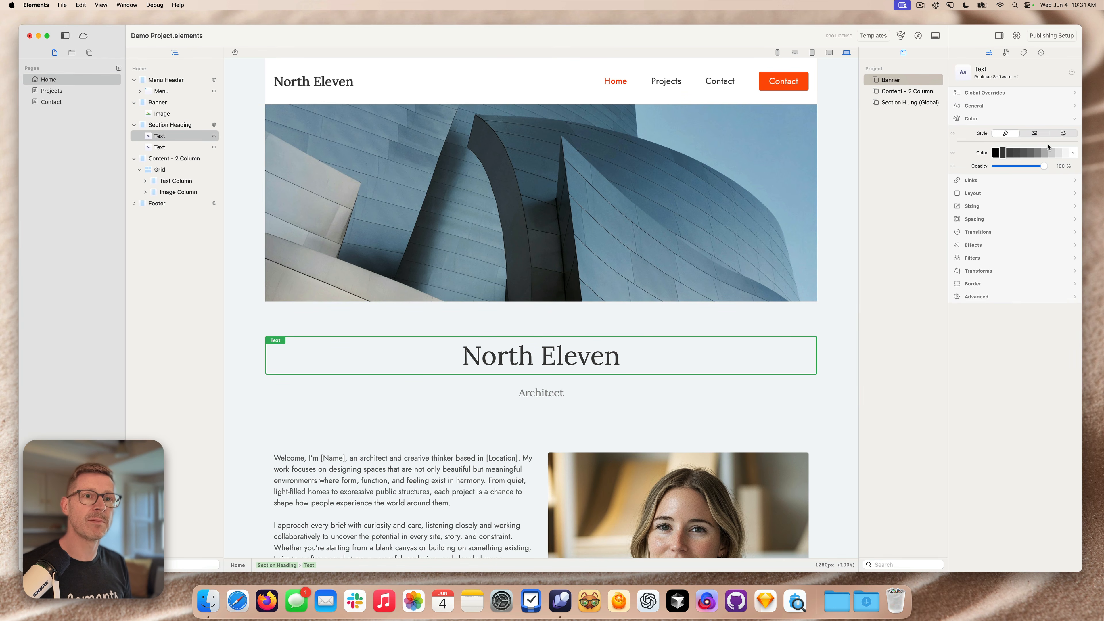
pyautogui.click(1073, 153)
pyautogui.press('Up')
pyautogui.press('Up')
pyautogui.press('Up')
pyautogui.press('Return')
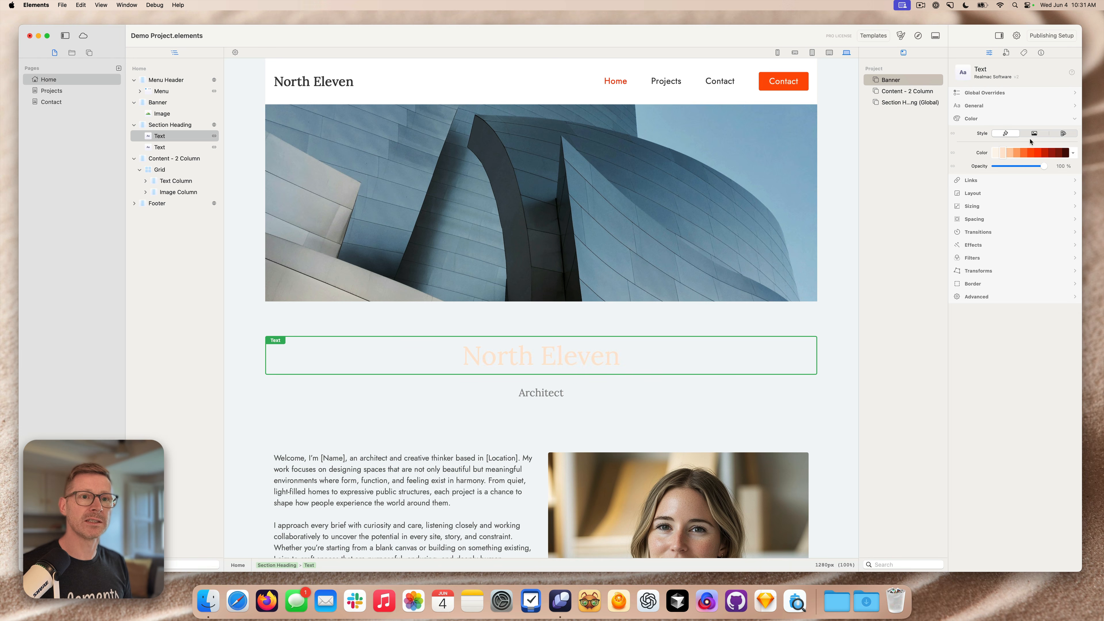
pyautogui.click(1040, 153)
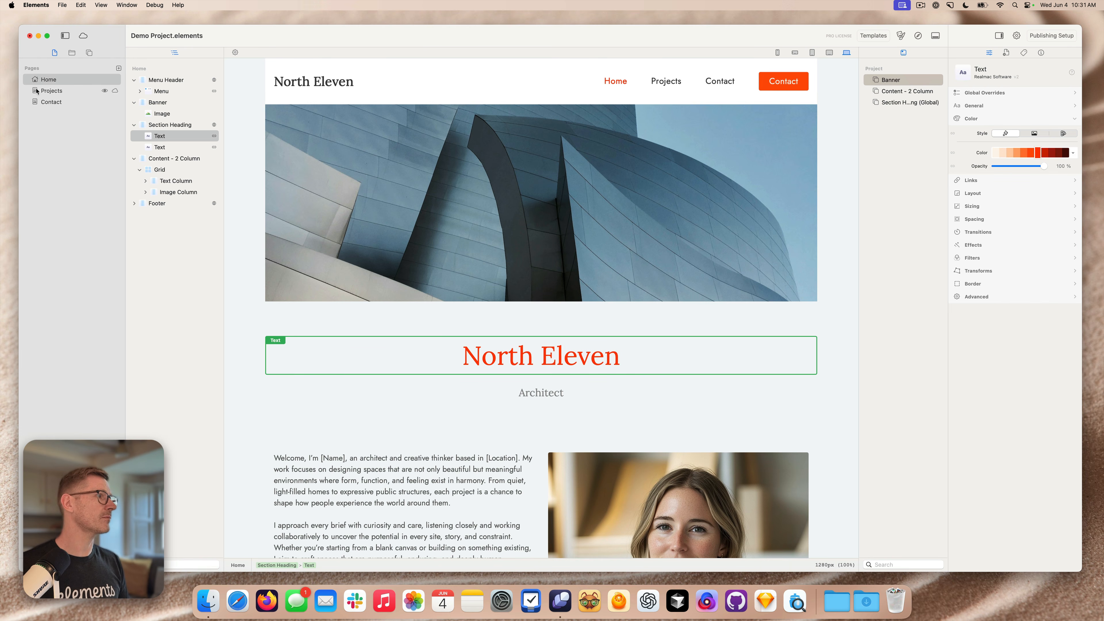
# - Check the heading color on the Projects and Contact pages, and set the Home page's main heading text size to 7xl
pyautogui.click(51, 91)
pyautogui.click(50, 101)
pyautogui.click(51, 91)
pyautogui.click(48, 79)
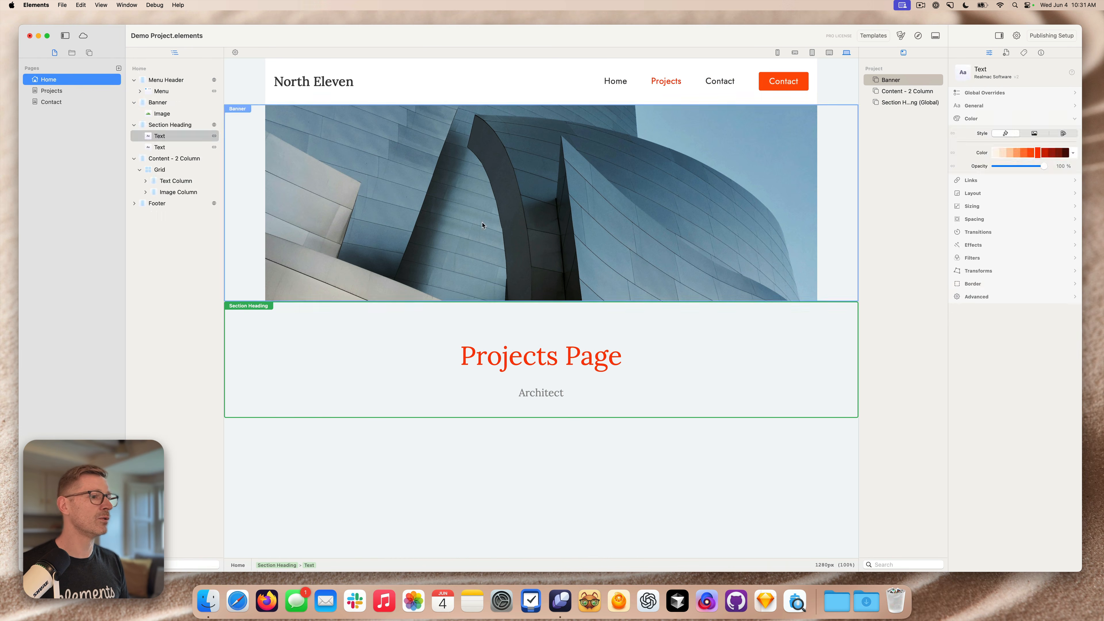
pyautogui.click(994, 108)
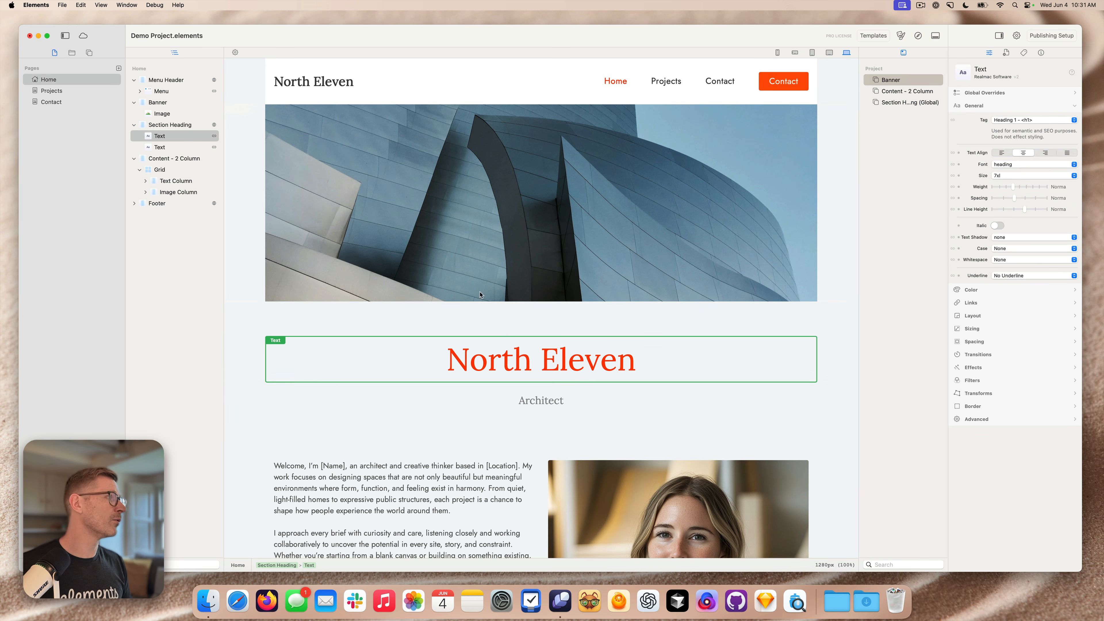
# - Add a second "Section Heading (Global)" template to the Home page, between the Content - 2 Column section and the Footer
pyautogui.scroll(-10, 468, 307)
pyautogui.moveTo(905, 101); pyautogui.dragTo(565, 410)
pyautogui.scroll(-3, 566, 411)
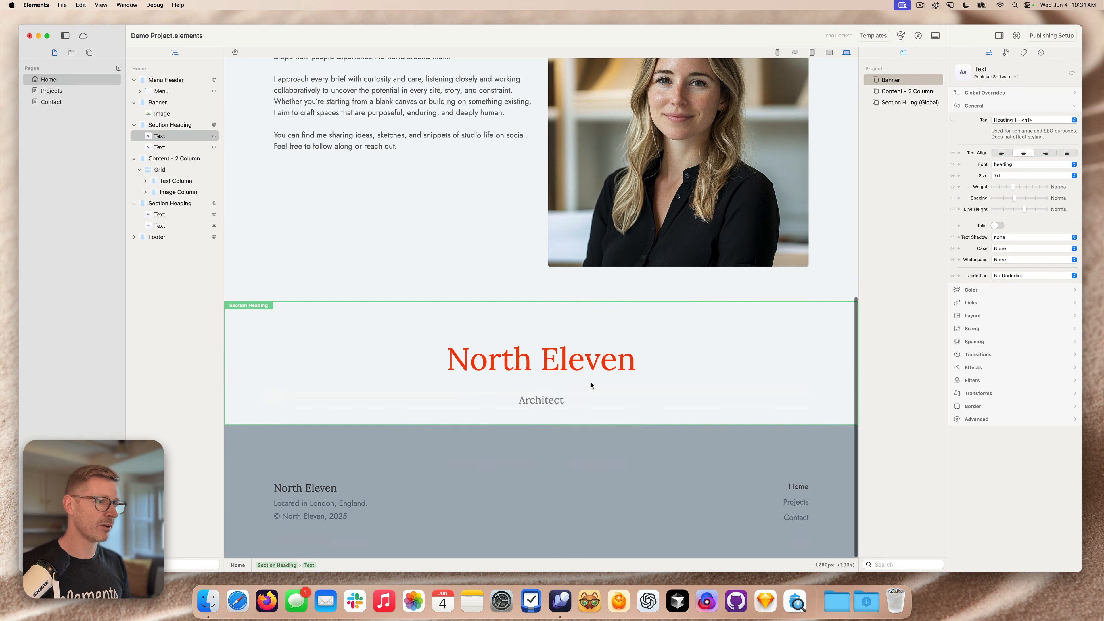
# - Replace the main heading text in the Home page's second Section Heading with "Another Section"
pyautogui.doubleClick(556, 368)
pyautogui.press('super+a')
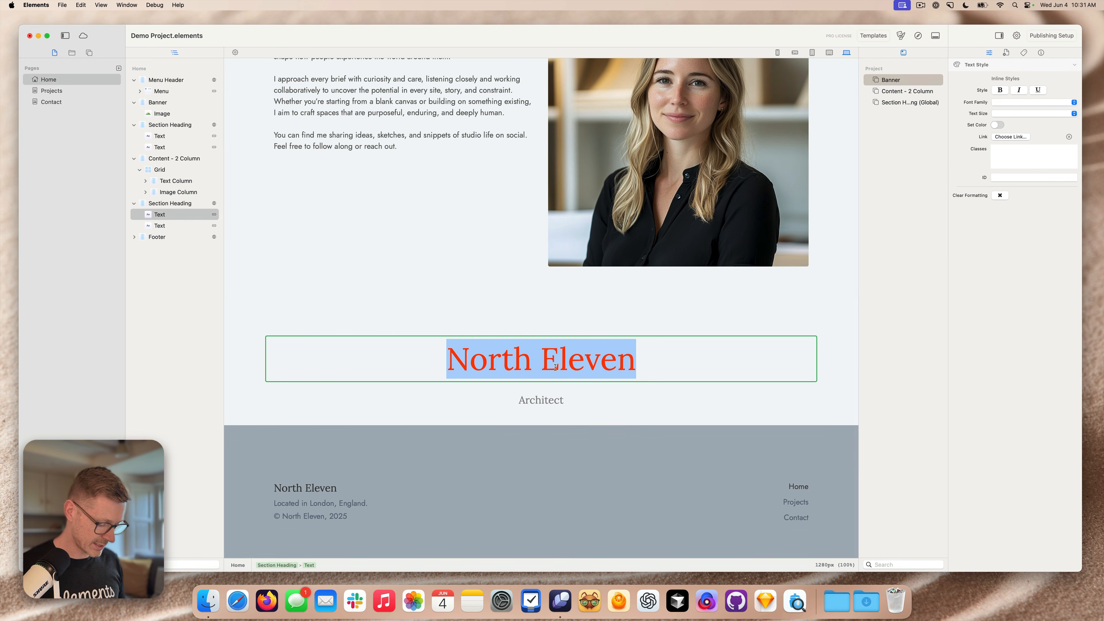
pyautogui.write('Another Section')
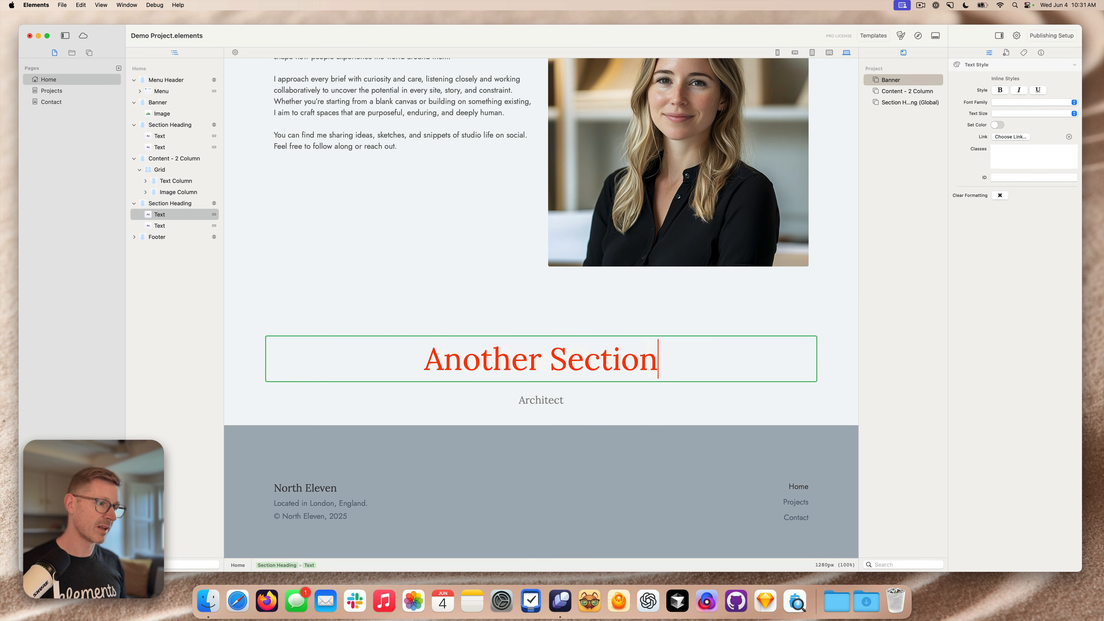
pyautogui.click(569, 293)
# - Try a darker background shade on the Home page's first Section Heading, and set it back to the lightest shade
pyautogui.scroll(7, 574, 290)
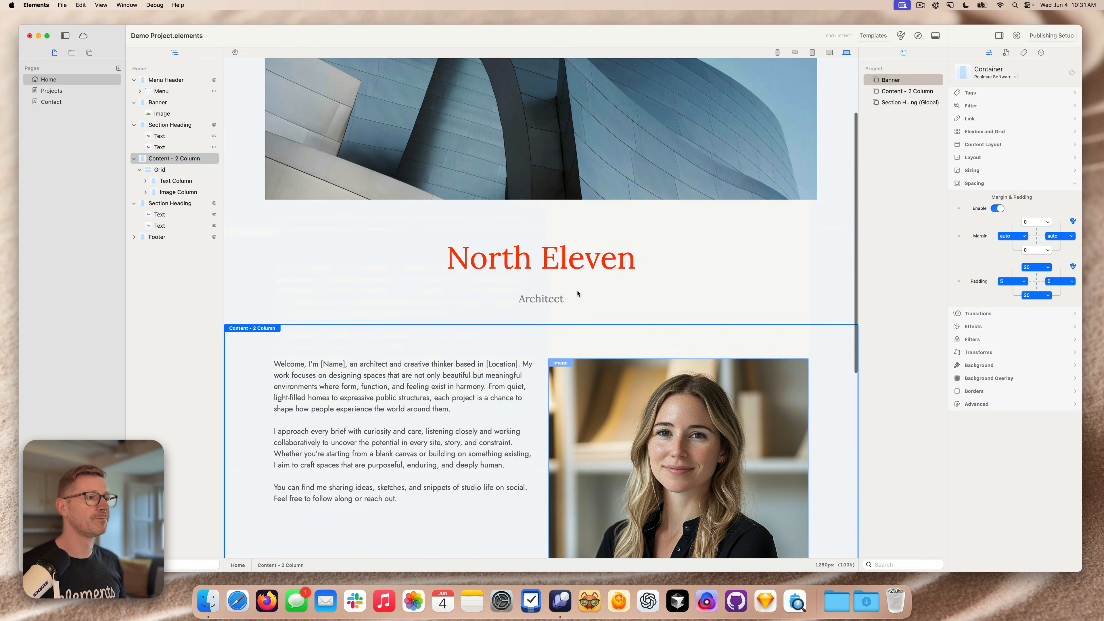
pyautogui.click(853, 208)
pyautogui.scroll(-5, 840, 270)
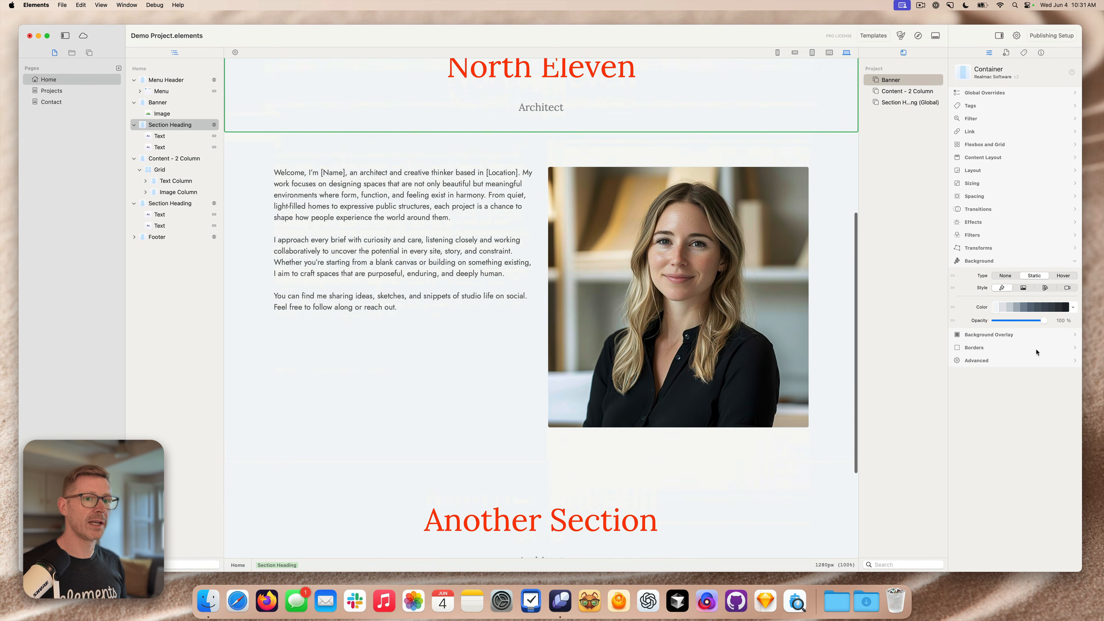
pyautogui.click(1017, 307)
pyautogui.click(994, 308)
pyautogui.click(996, 308)
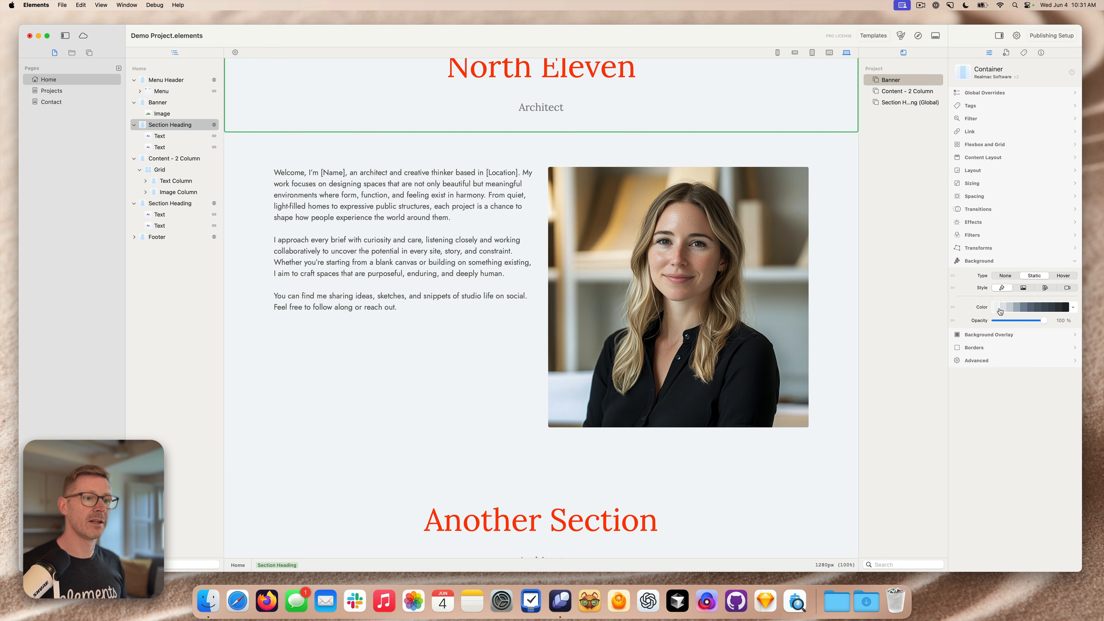
pyautogui.scroll(1, 710, 547)
pyautogui.scroll(-4, 710, 547)
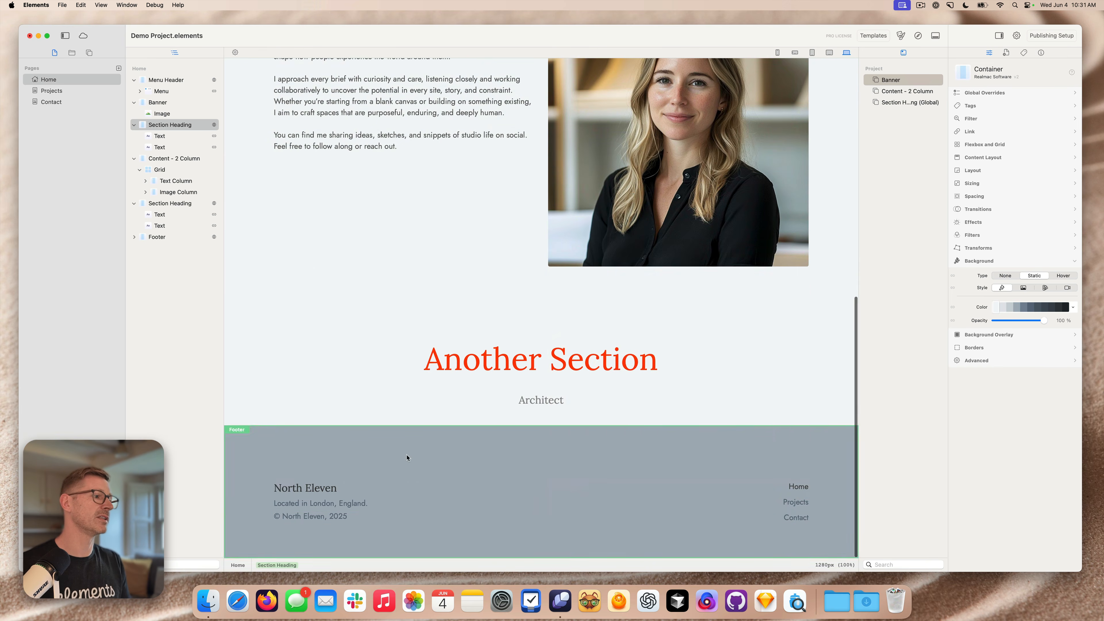
# - Delete the "Another Section" Section Heading above the Home page's Footer
pyautogui.click(412, 320)
pyautogui.press('BackSpace')
# - Save the Home page's global Menu Header as a project template, placed above the Banner template
pyautogui.scroll(8, 501, 222)
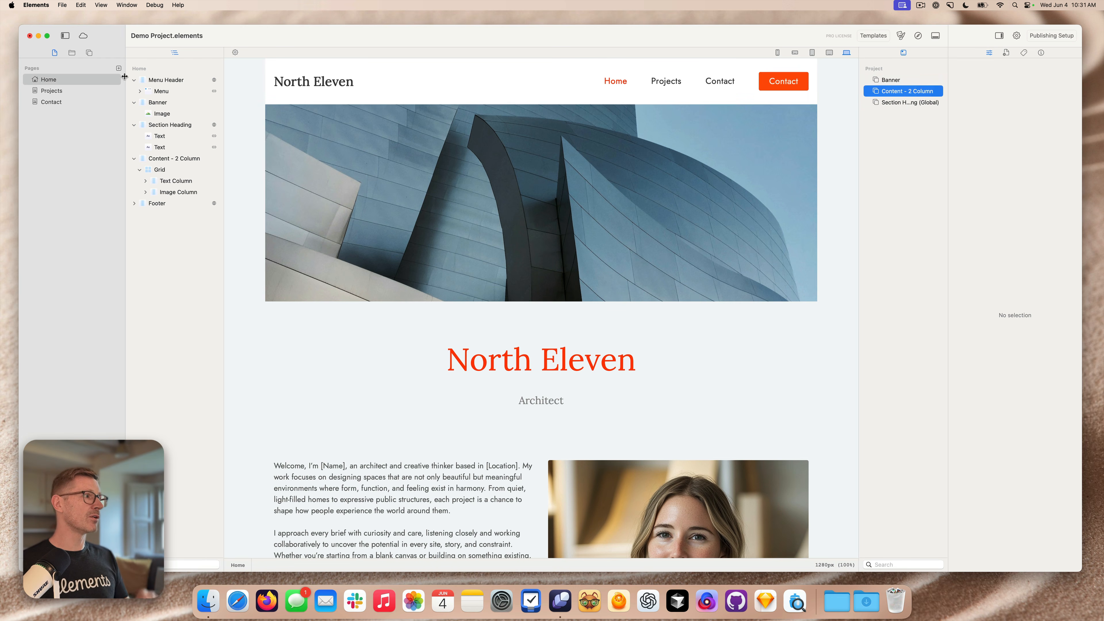
pyautogui.moveTo(165, 79); pyautogui.dragTo(913, 80)
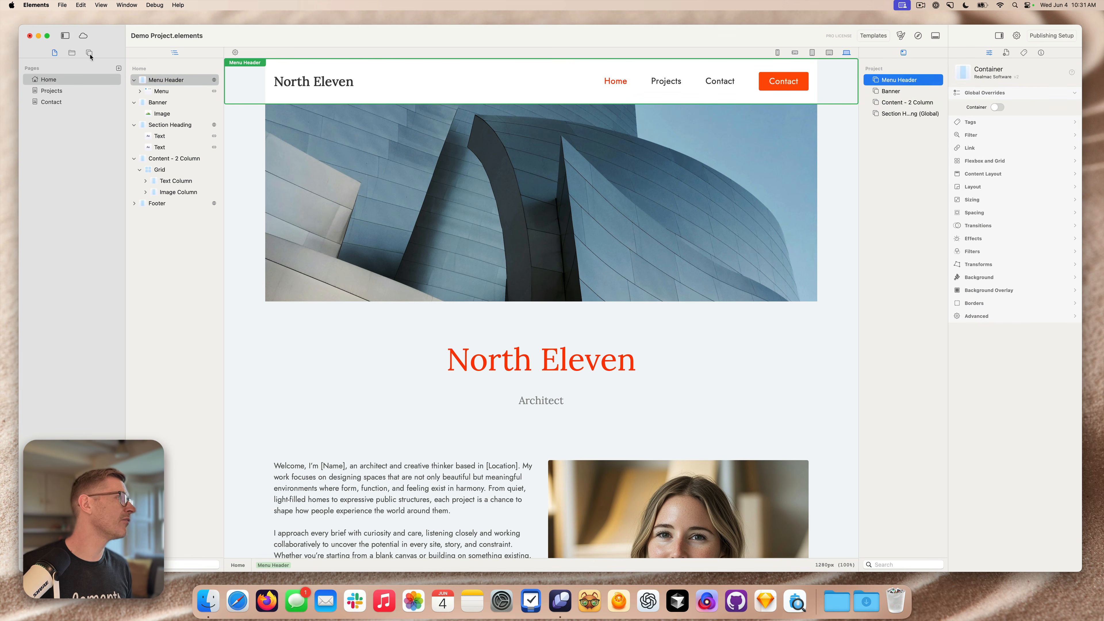
# - Create a new page, order the Content - 2 Column template below Section Heading (Global), and add all four templates to the page together
pyautogui.click(118, 68)
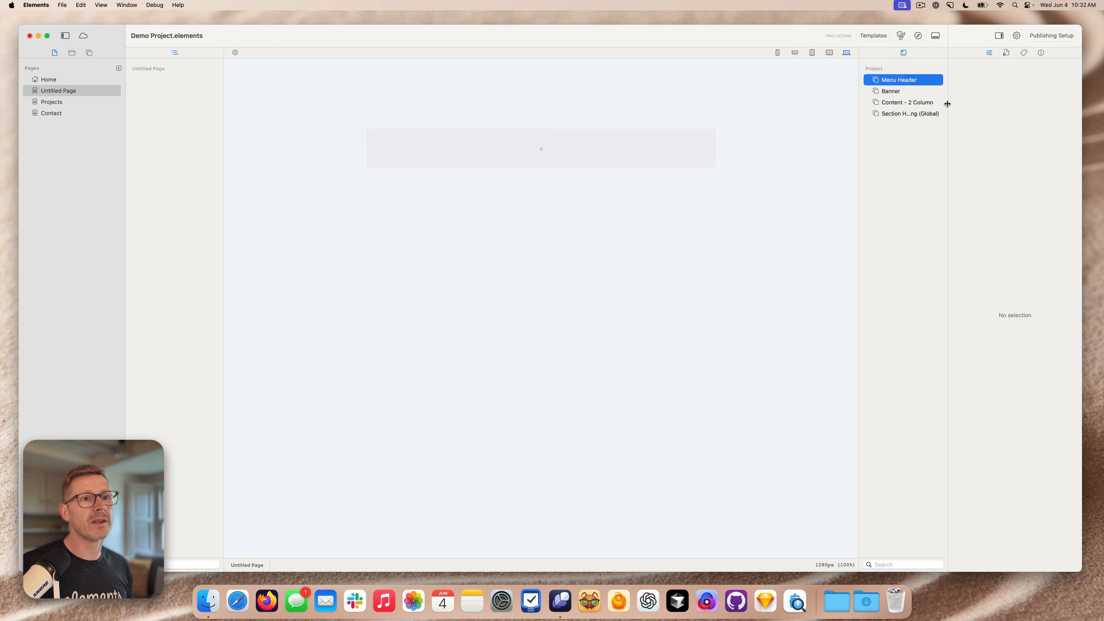
pyautogui.moveTo(923, 103); pyautogui.dragTo(923, 124)
pyautogui.keyDown('shift'); pyautogui.click(905, 114); pyautogui.keyUp('shift')
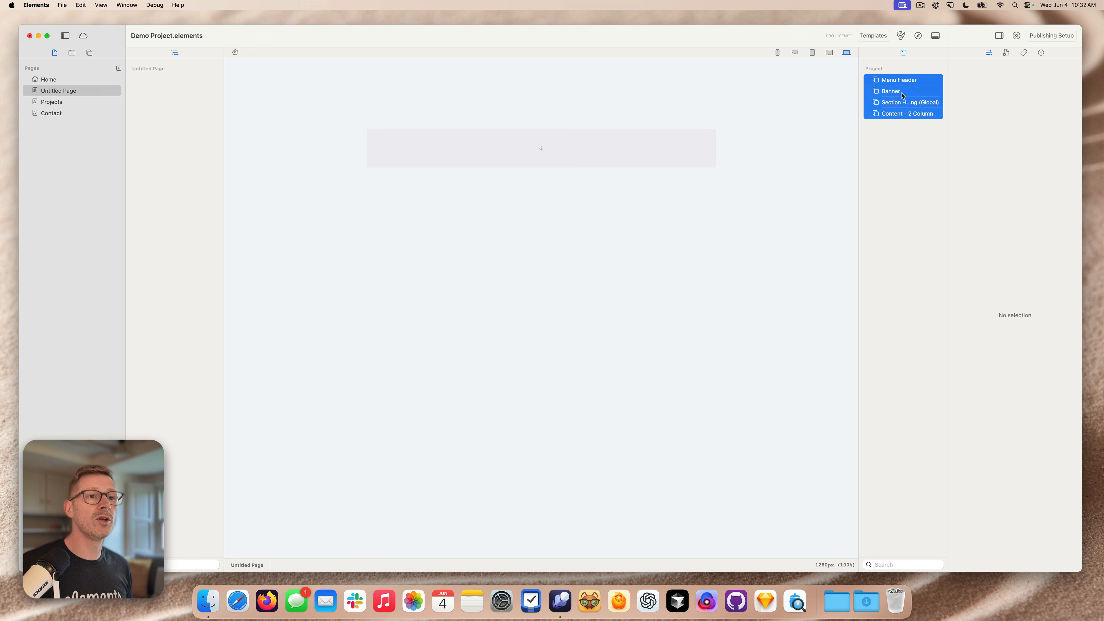
pyautogui.moveTo(885, 86); pyautogui.dragTo(543, 172)
pyautogui.scroll(5, 645, 359)
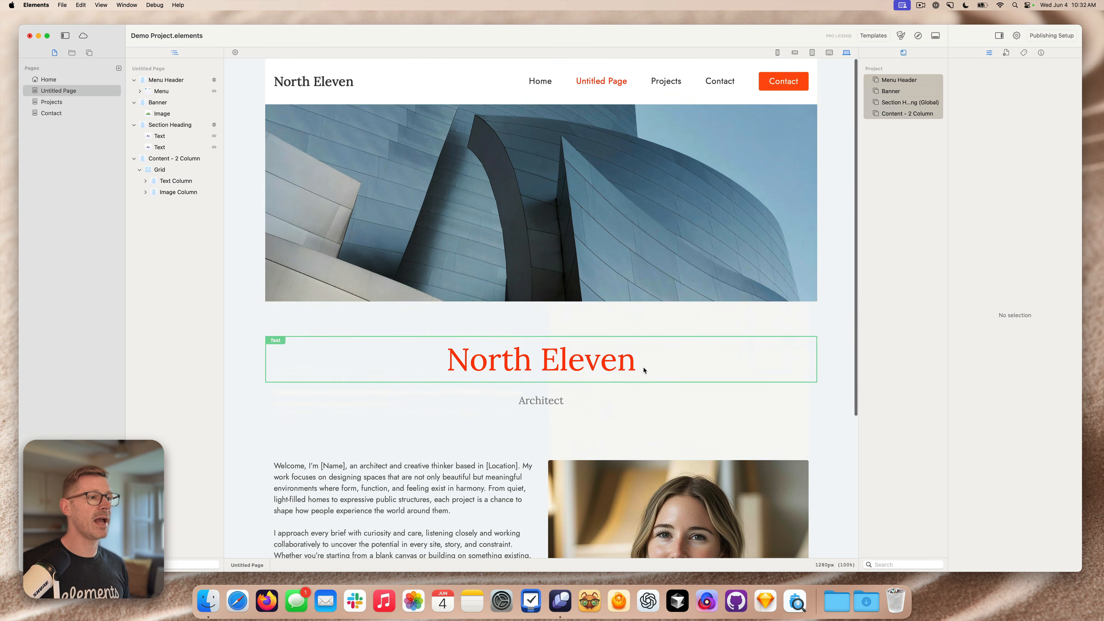
# - Delete the Menu Header, Banner, Section Heading and Content - 2 Column sections from the untitled page
pyautogui.click(259, 75)
pyautogui.press('BackSpace')
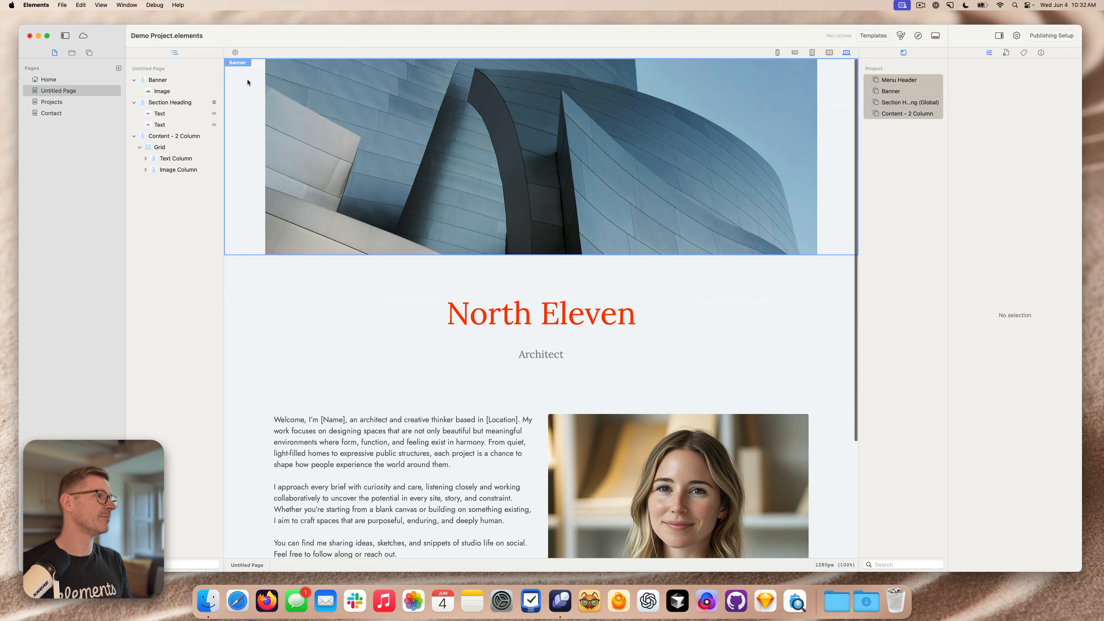
pyautogui.click(259, 81)
pyautogui.press('BackSpace')
pyautogui.click(260, 87)
pyautogui.press('BackSpace')
pyautogui.click(260, 95)
pyautogui.press('BackSpace')
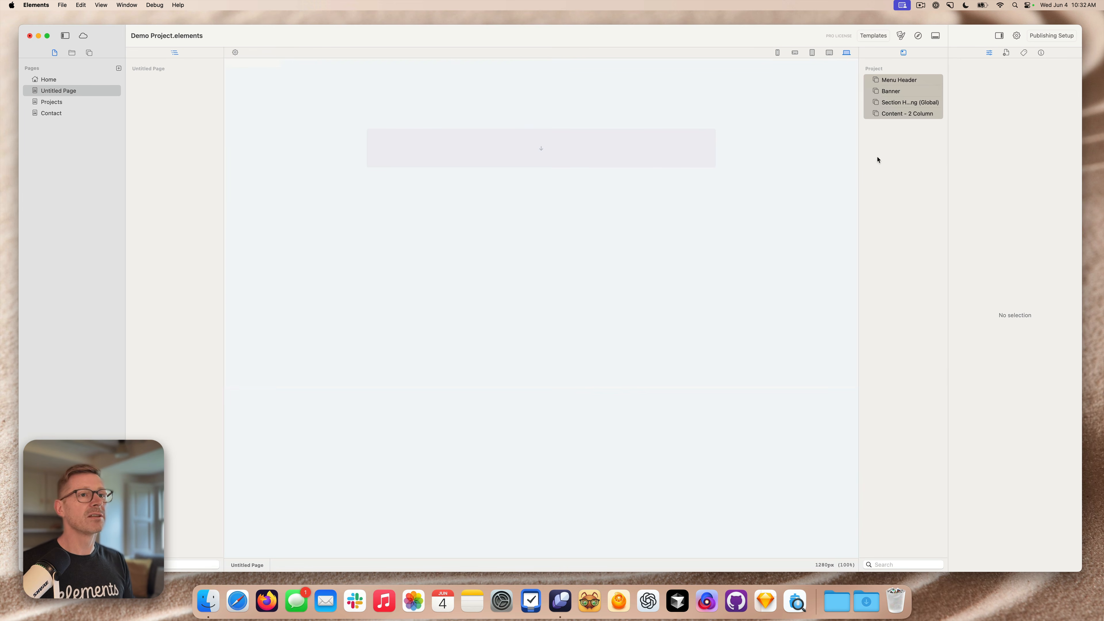
# - Group the four selected project templates into a new folder named "Page Template"
pyautogui.rightClick(879, 136)
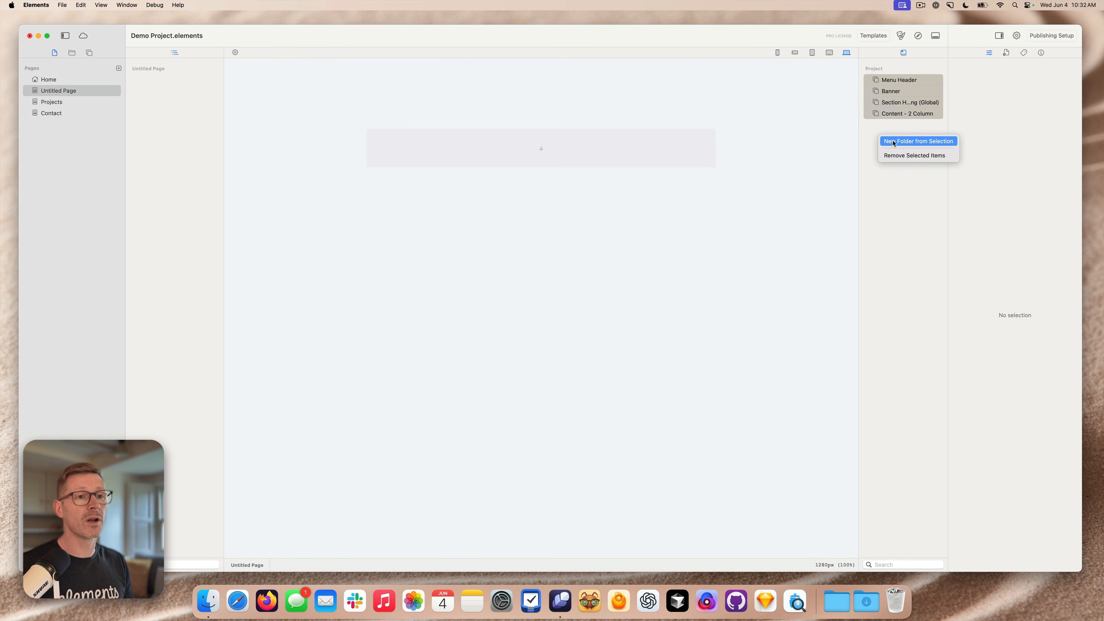
pyautogui.click(893, 142)
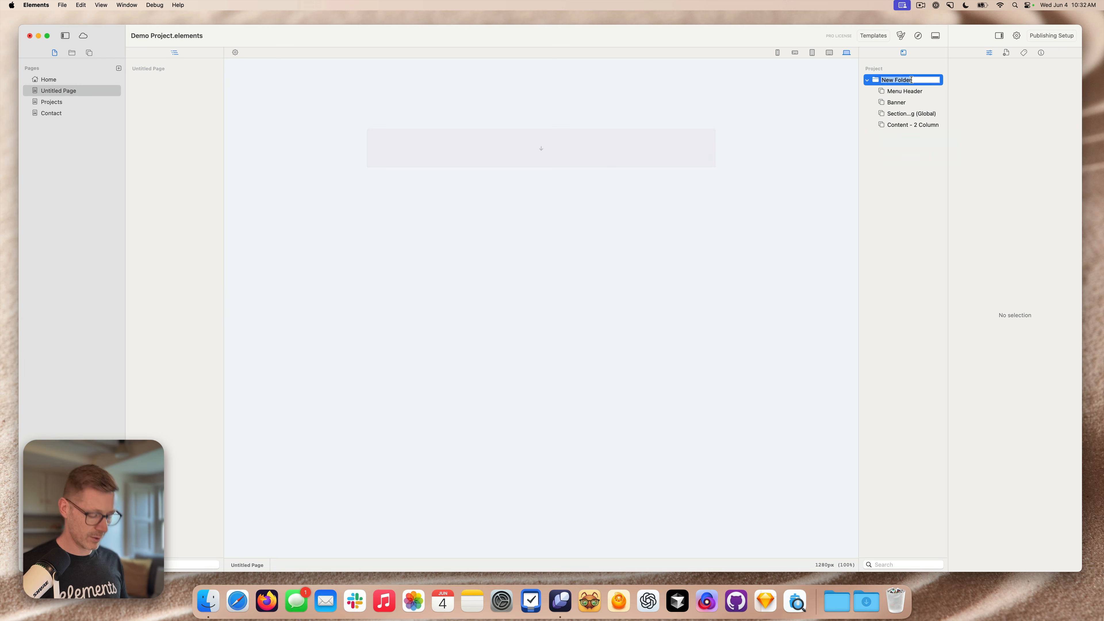
pyautogui.write('Page Template')
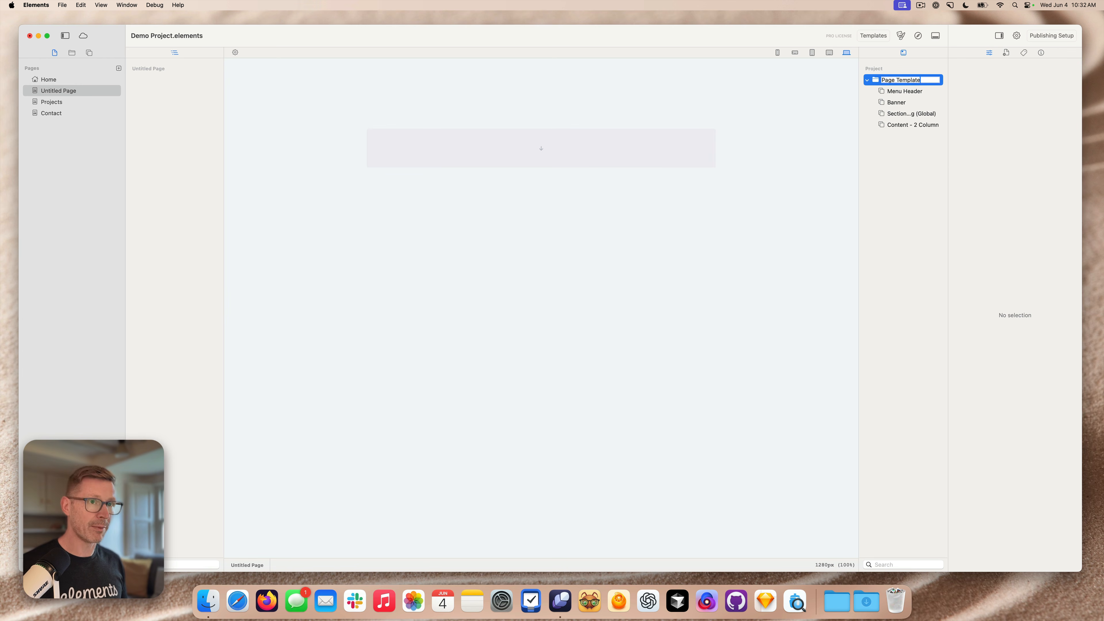
pyautogui.press('Return')
pyautogui.click(47, 79)
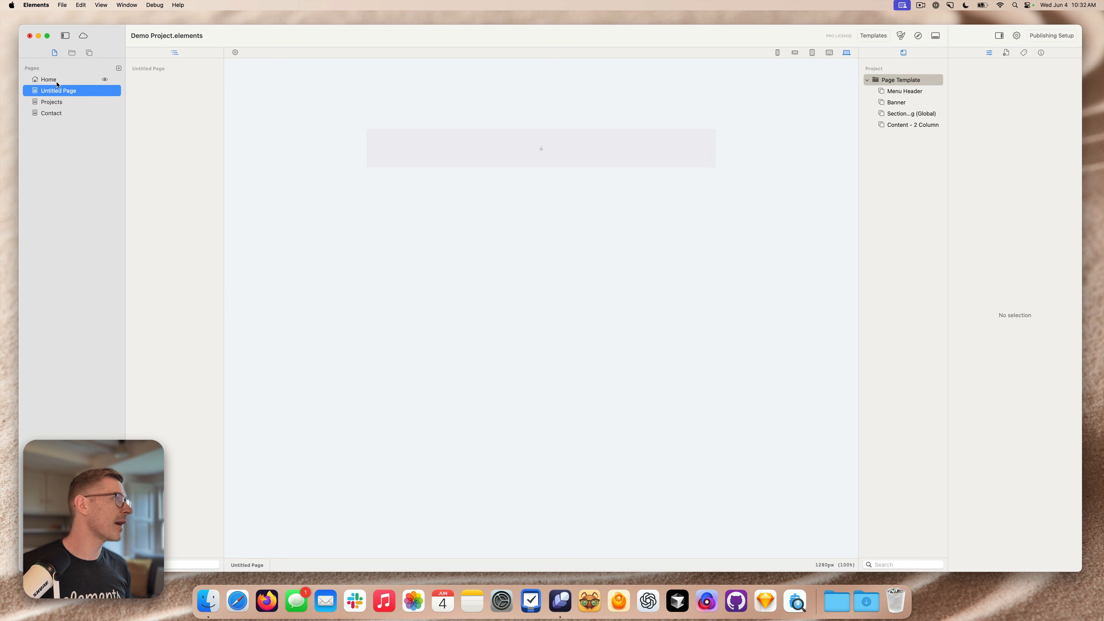
# - Save the Home page's global Footer as a project template at the end of the Page Template folder
pyautogui.scroll(-10, 322, 391)
pyautogui.moveTo(297, 424); pyautogui.dragTo(894, 84)
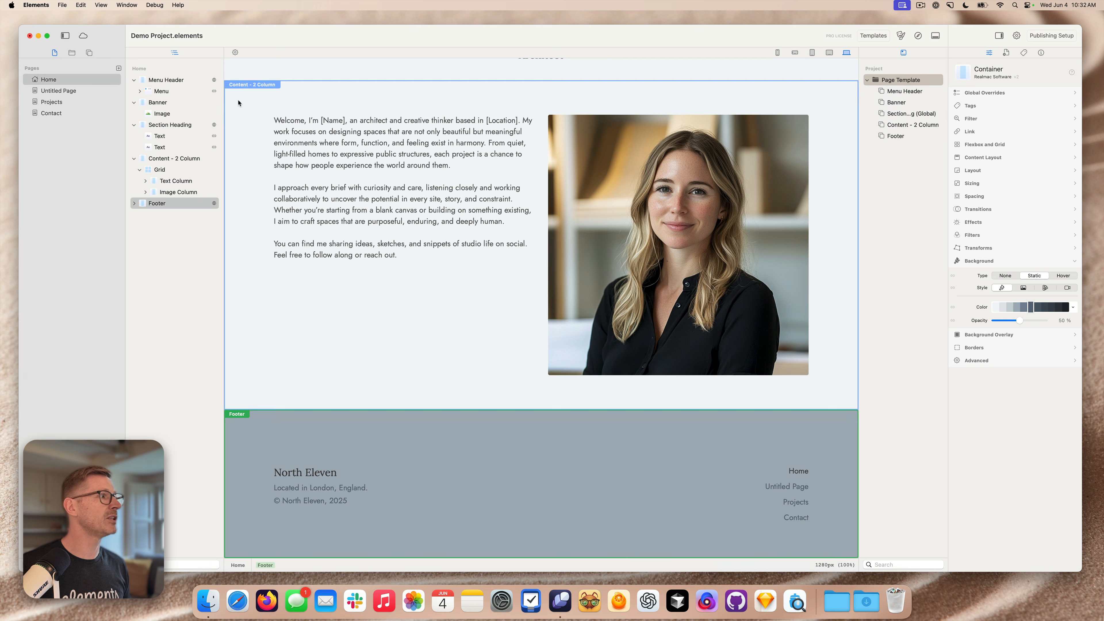
# - Rename the untitled page to "About Us" and add the whole Page Template folder to its empty canvas
pyautogui.click(58, 91)
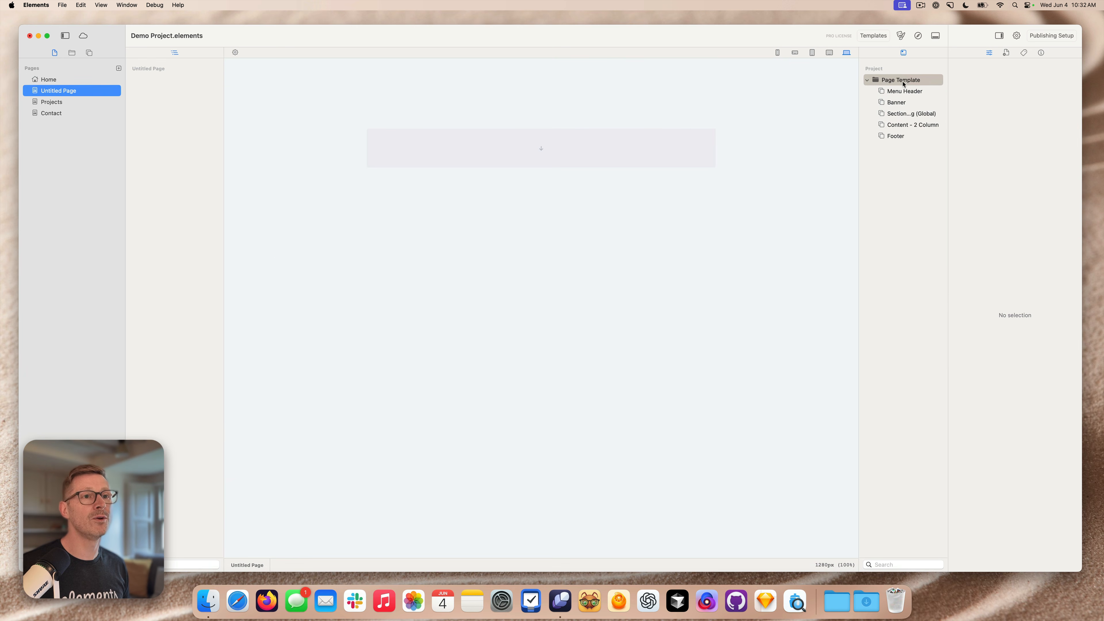
pyautogui.press('Return')
pyautogui.write('About Us')
pyautogui.press('Return')
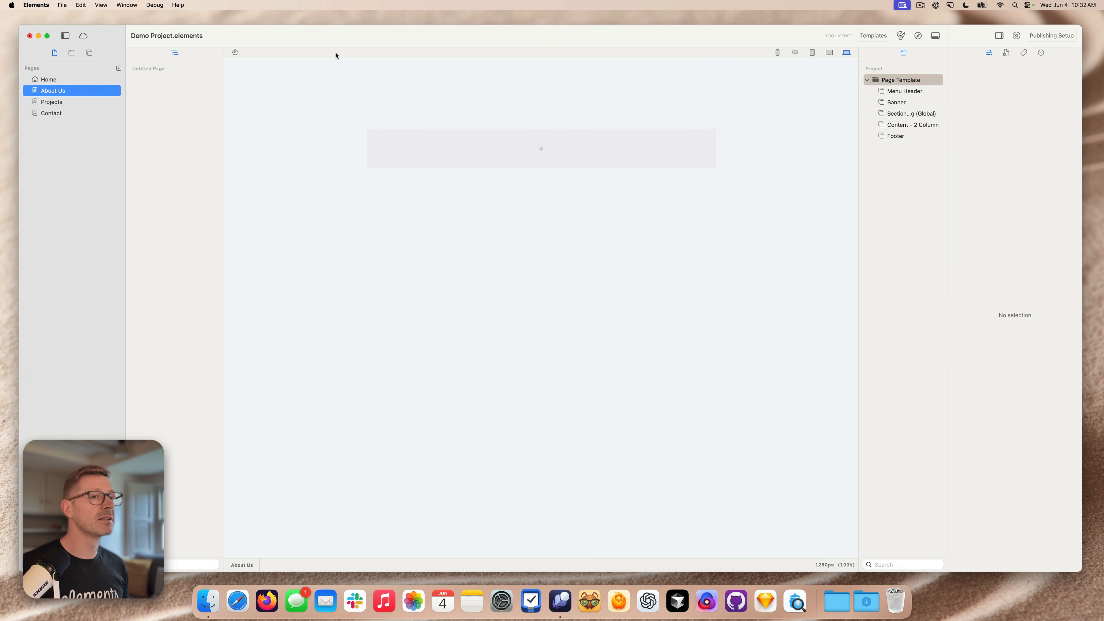
pyautogui.moveTo(911, 87); pyautogui.dragTo(622, 143)
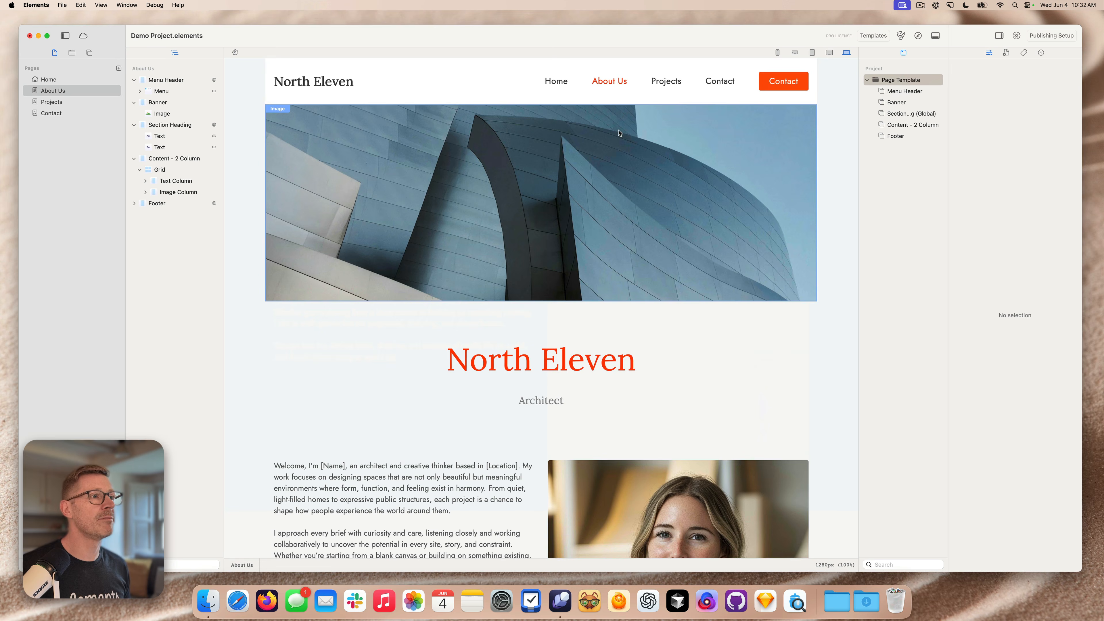
# - Override the section heading on the About Us page with the text "About Us"
pyautogui.scroll(-5, 622, 235)
pyautogui.doubleClick(526, 360)
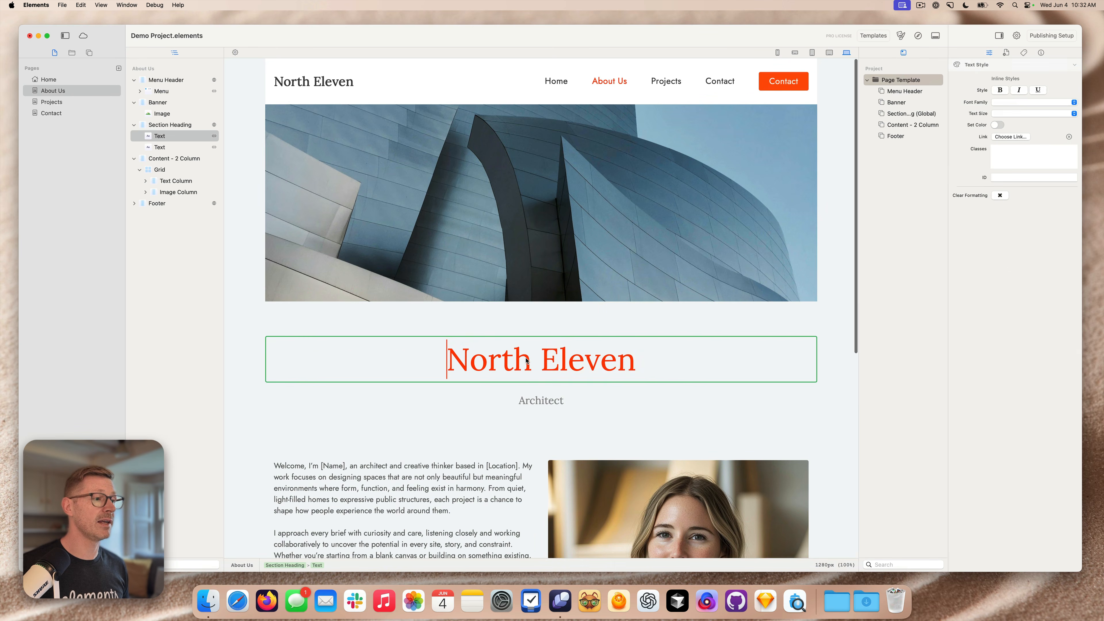
pyautogui.press('super+a')
pyautogui.write('About Us')
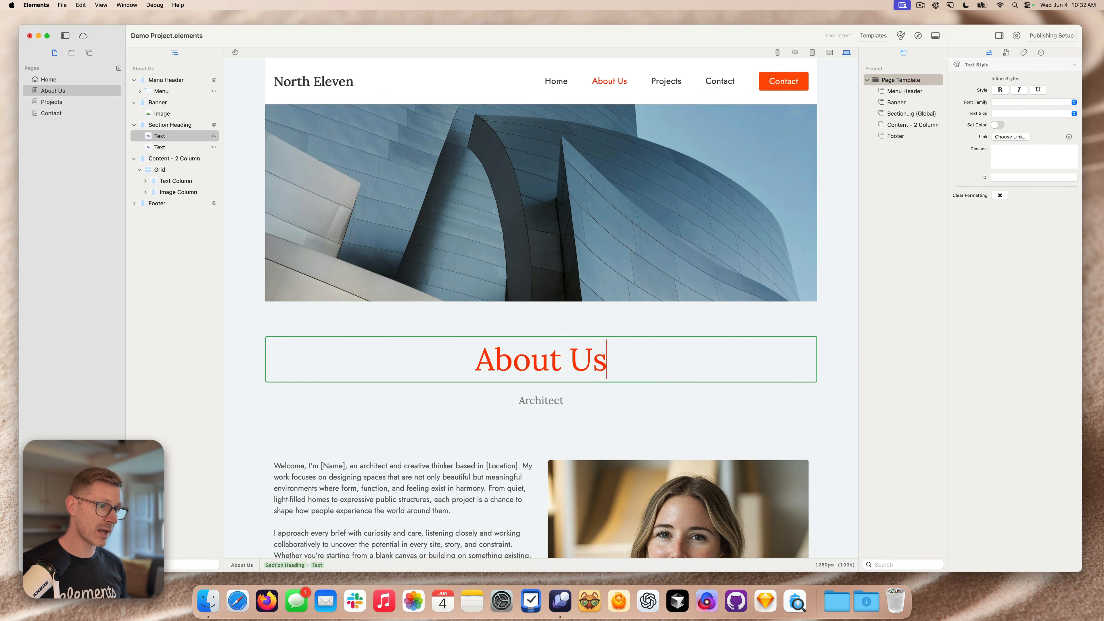
pyautogui.click(488, 328)
# - Compare the Home, About Us, Projects and Contact pages to check their shared sections and individual headings
pyautogui.click(48, 79)
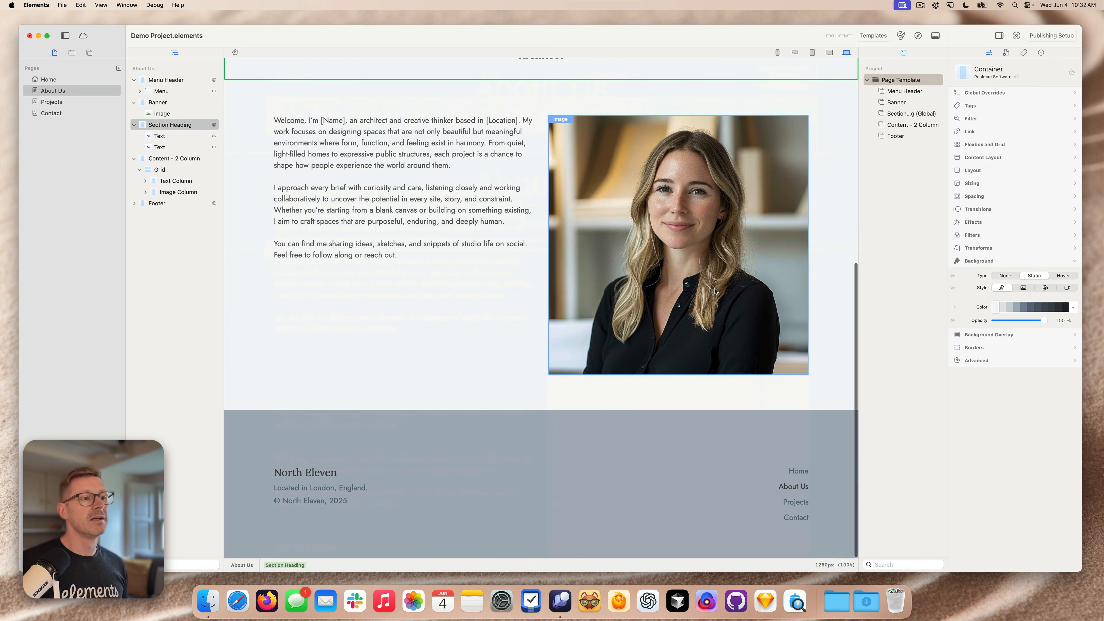
pyautogui.click(52, 90)
pyautogui.click(54, 104)
pyautogui.press('Down')
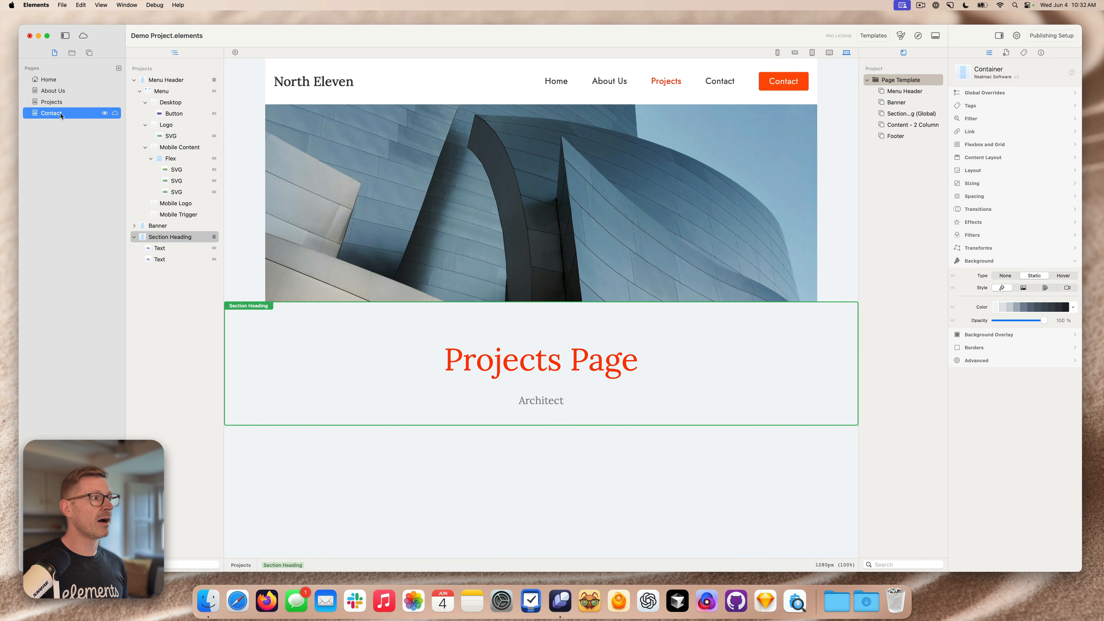
pyautogui.press('Up')
pyautogui.press('Up')
pyautogui.press('Up')
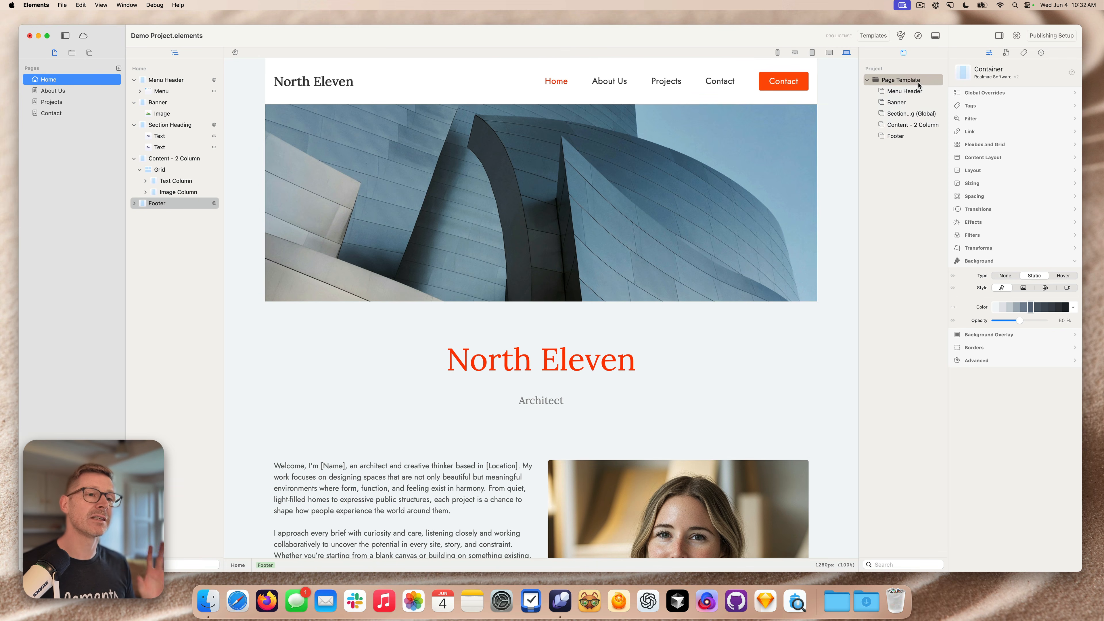
# - Examine the Home page's heading and banner image, the project resources and the component library with its globals
pyautogui.moveTo(920, 88); pyautogui.dragTo(938, 146)
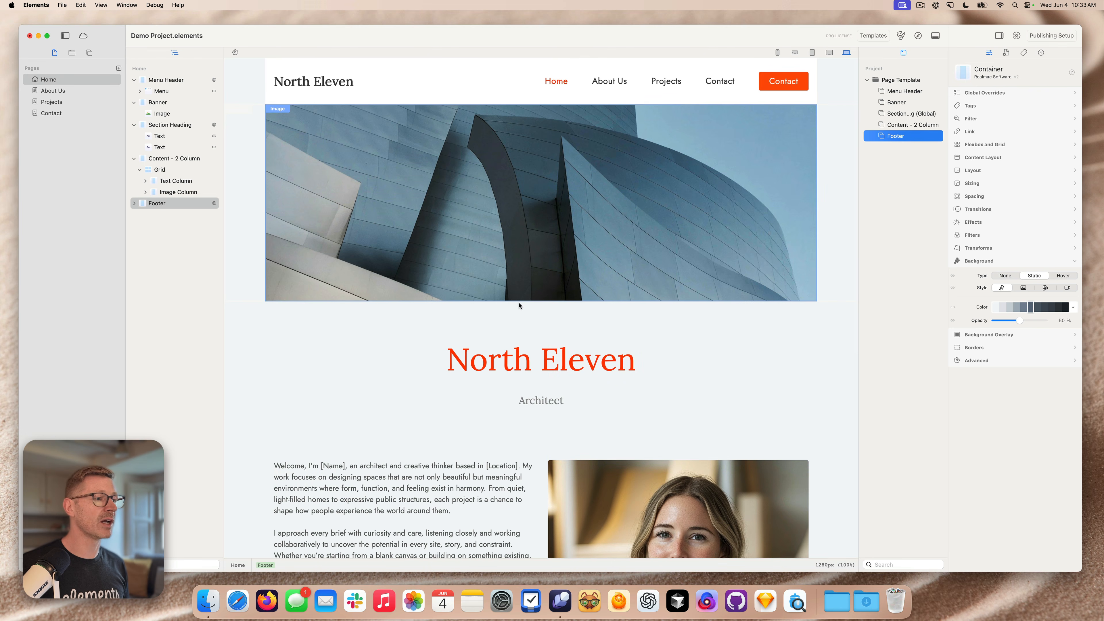
pyautogui.click(498, 322)
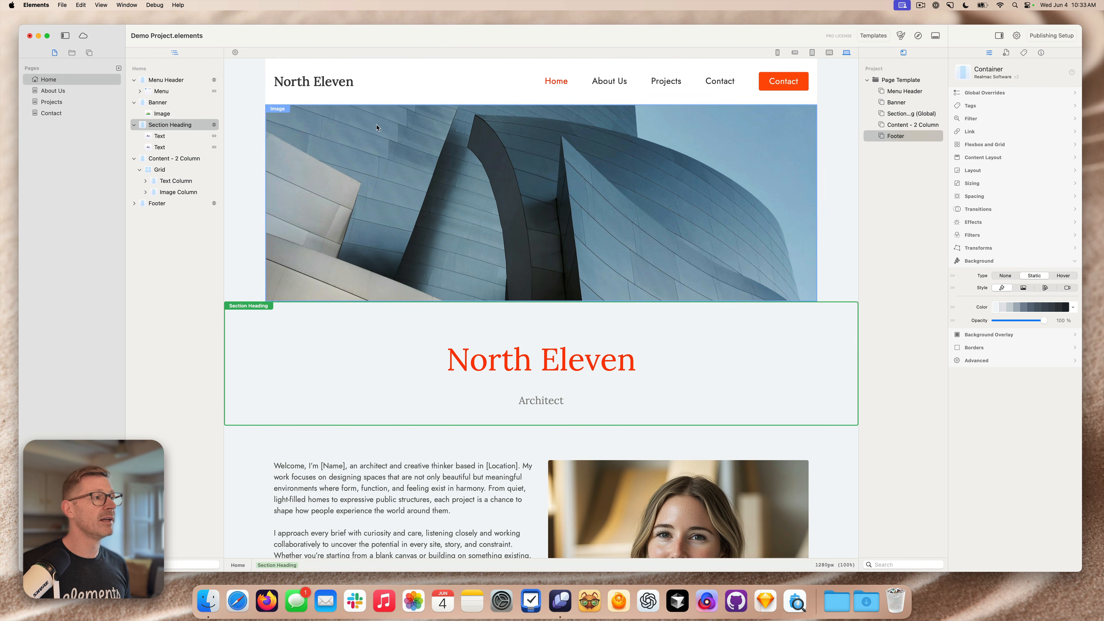
pyautogui.scroll(-5, 377, 127)
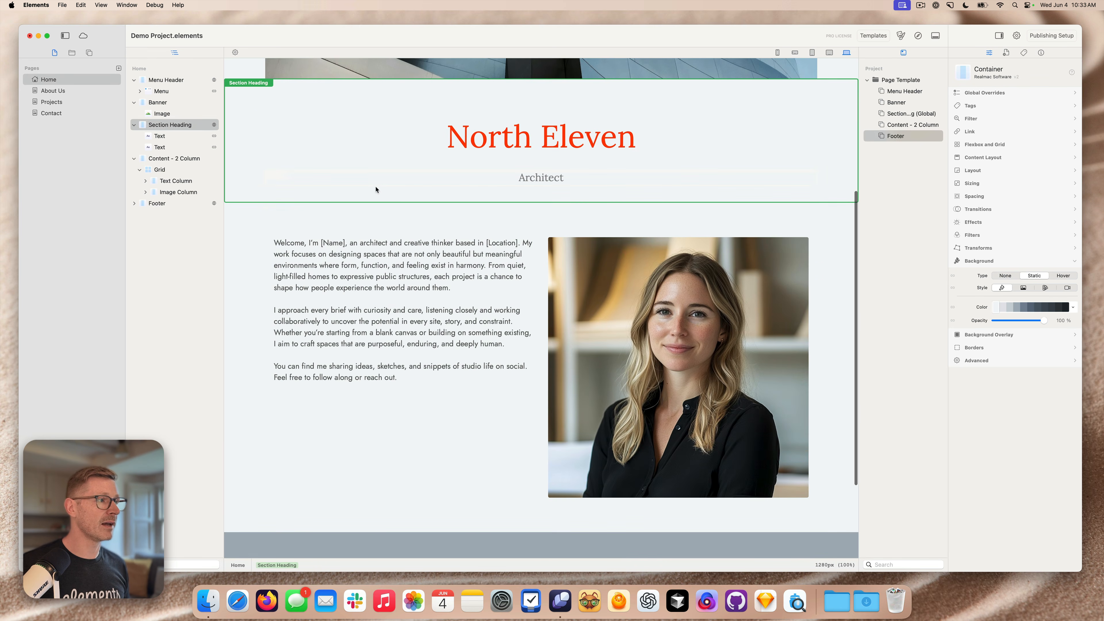
pyautogui.scroll(5, 395, 199)
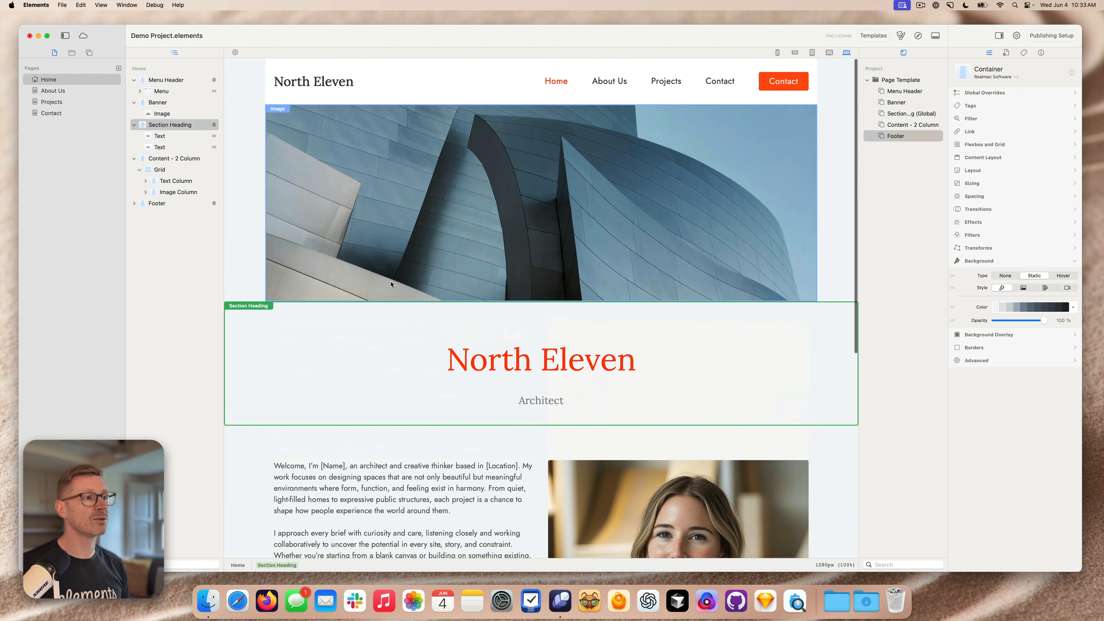
pyautogui.click(476, 195)
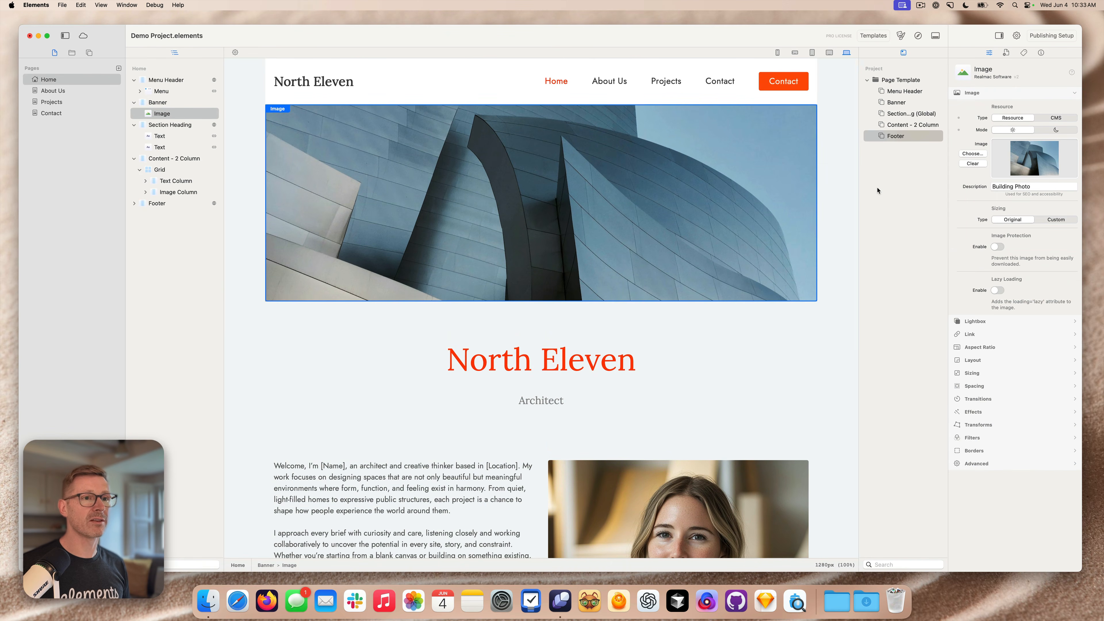
pyautogui.click(72, 53)
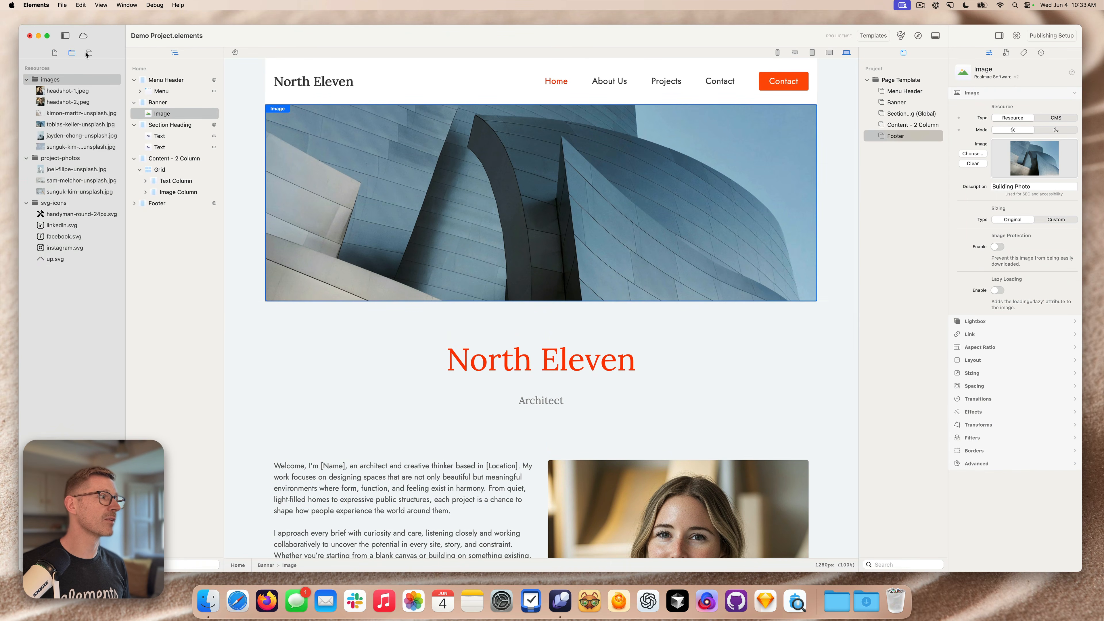
pyautogui.click(89, 52)
# - Collapse the Page Template folder in the project templates
pyautogui.rightClick(902, 126)
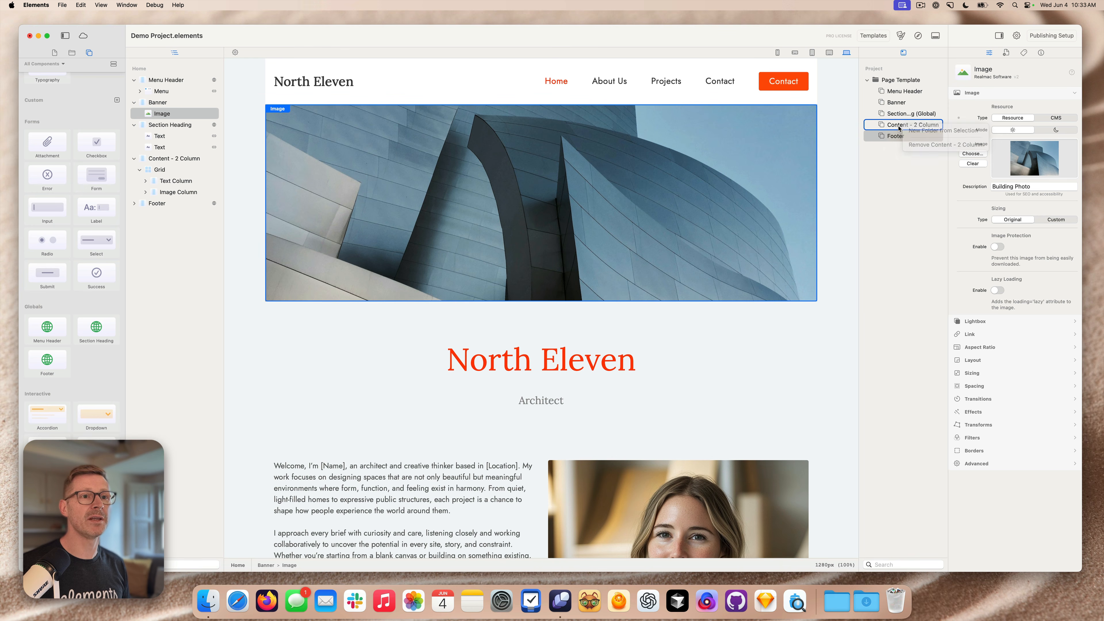
pyautogui.rightClick(888, 81)
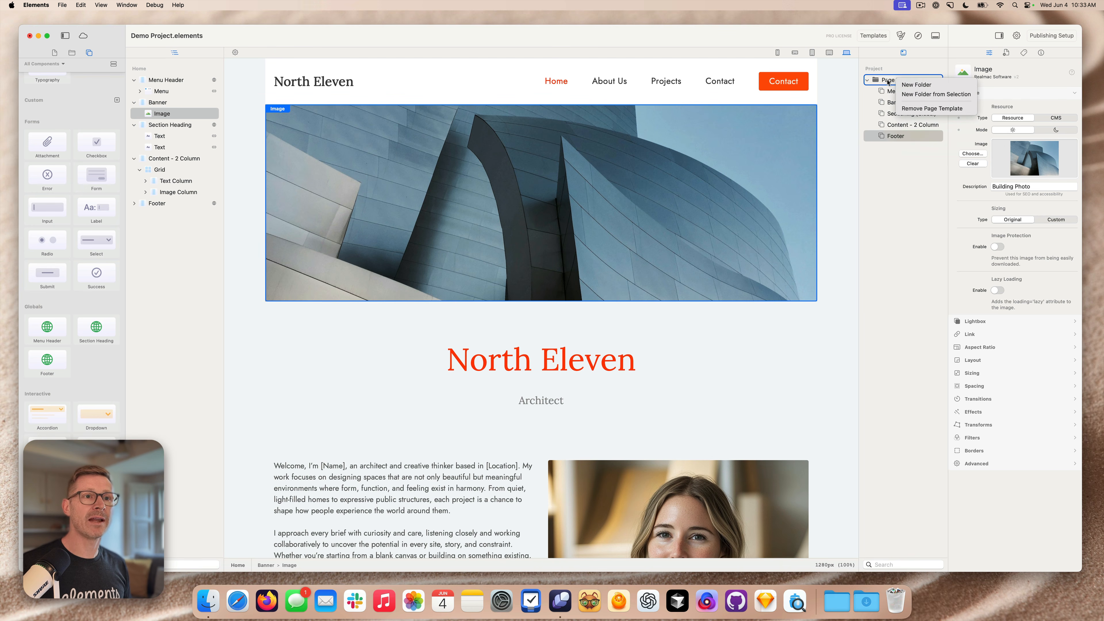
pyautogui.click(926, 75)
pyautogui.click(867, 79)
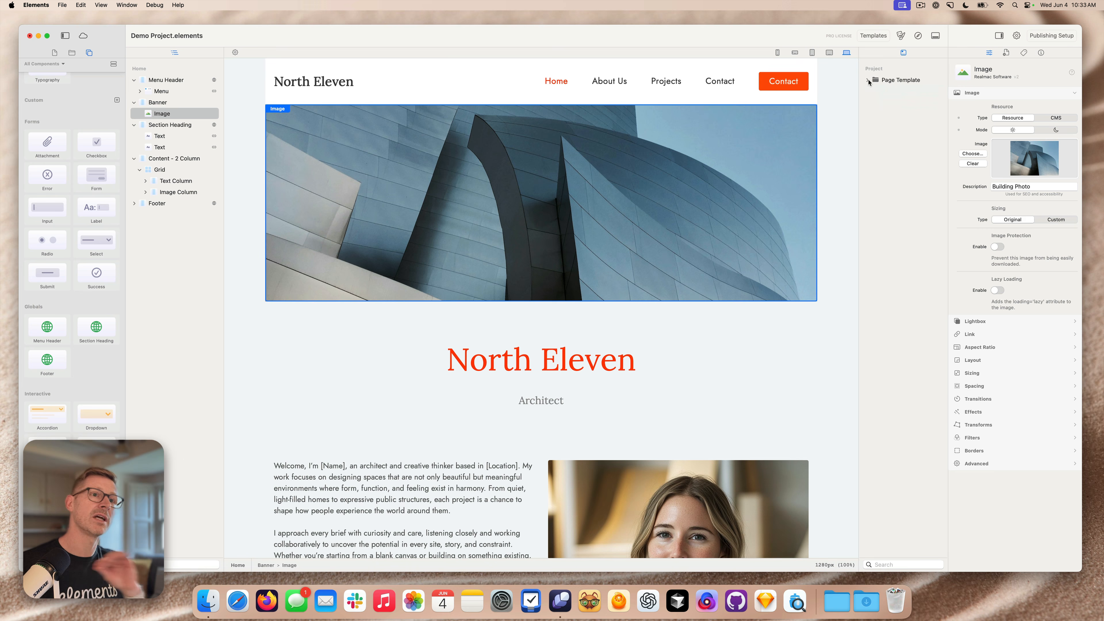
# - Add a new page to the site and fill it with the complete Page Template folder
pyautogui.click(54, 52)
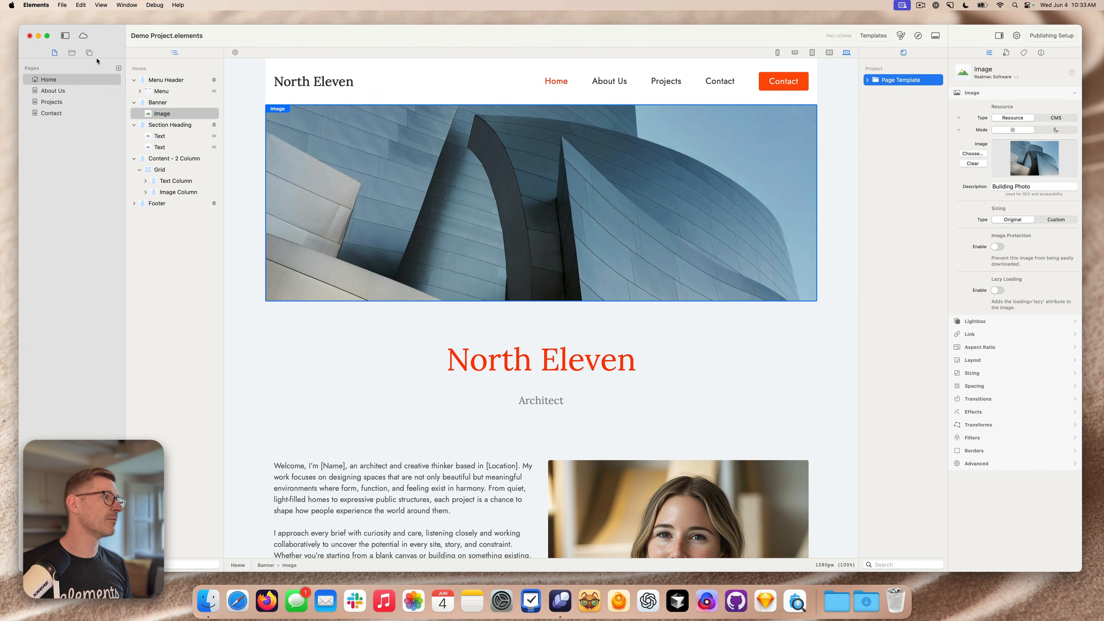
pyautogui.click(117, 68)
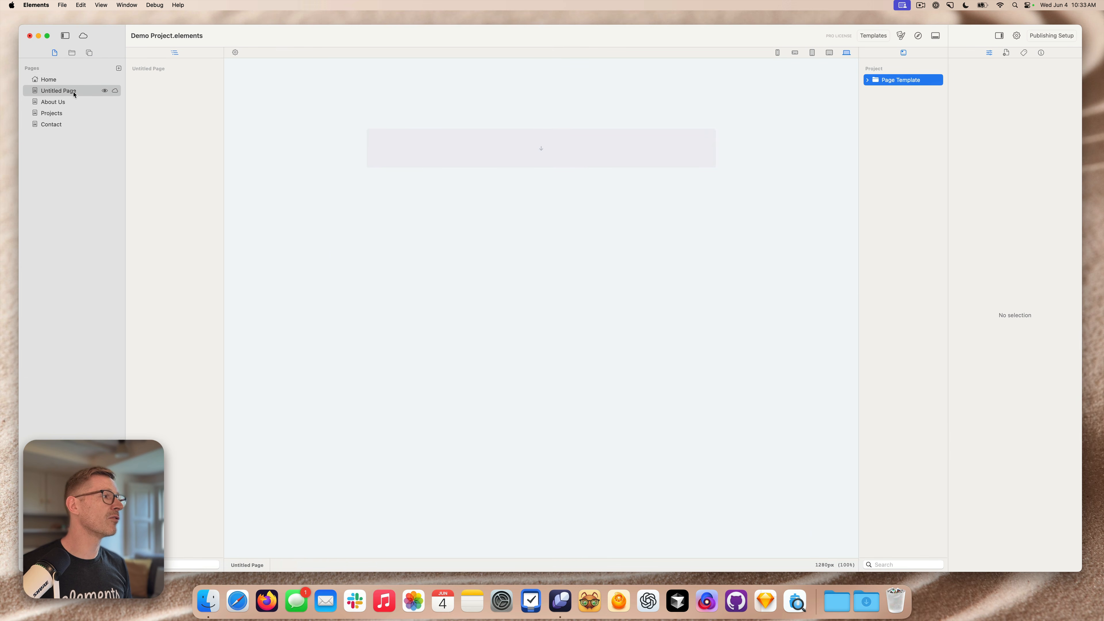
pyautogui.moveTo(914, 80); pyautogui.dragTo(565, 144)
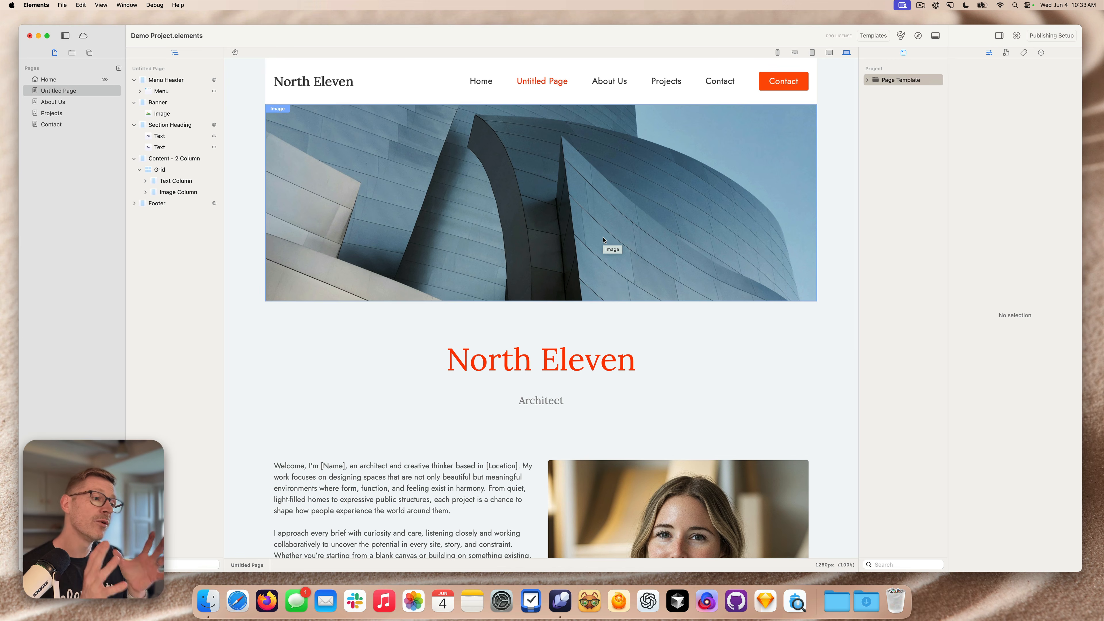
# - Create a new project from the Empty Project option
pyautogui.click(62, 4)
pyautogui.click(78, 19)
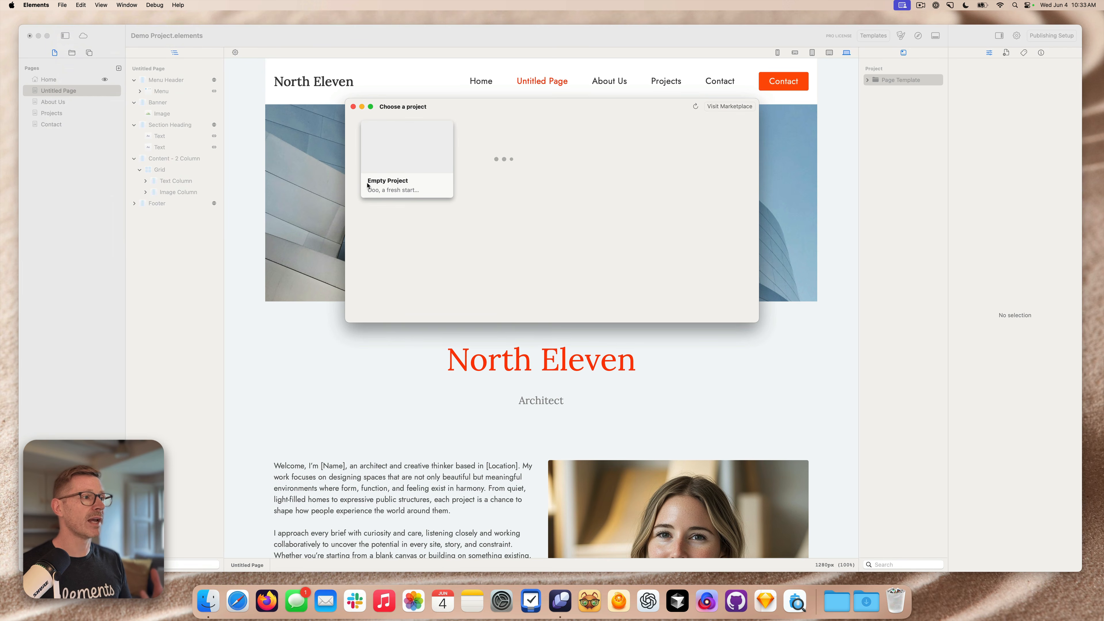
pyautogui.click(398, 166)
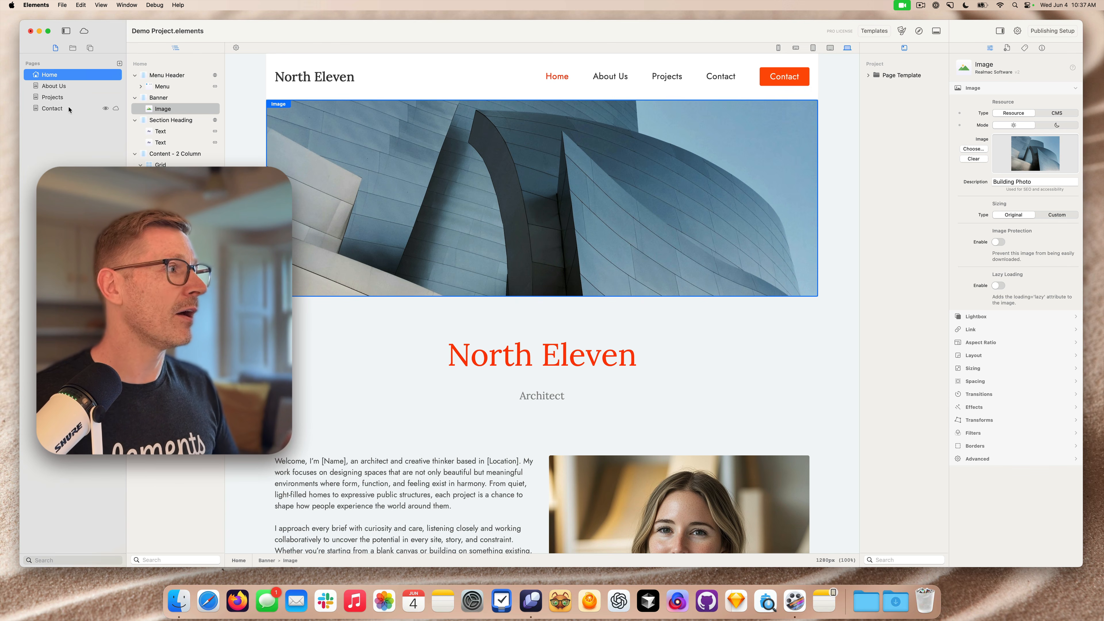
# - Delete all sections from the Home page, including the Footer
pyautogui.click(69, 98)
pyautogui.click(52, 74)
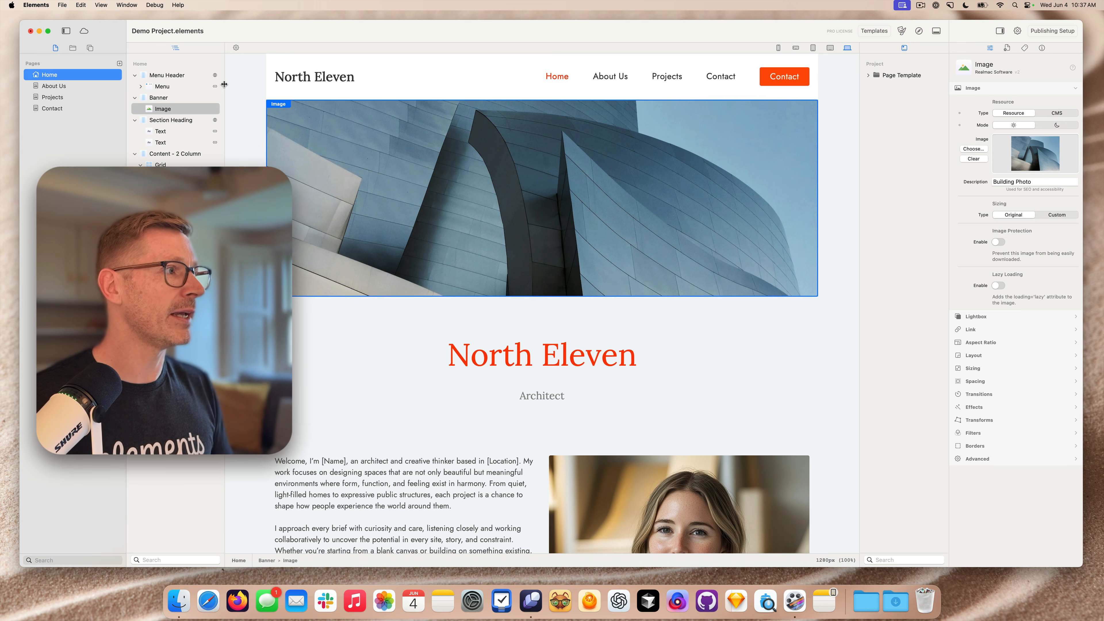
pyautogui.click(255, 69)
pyautogui.scroll(-15, 255, 69)
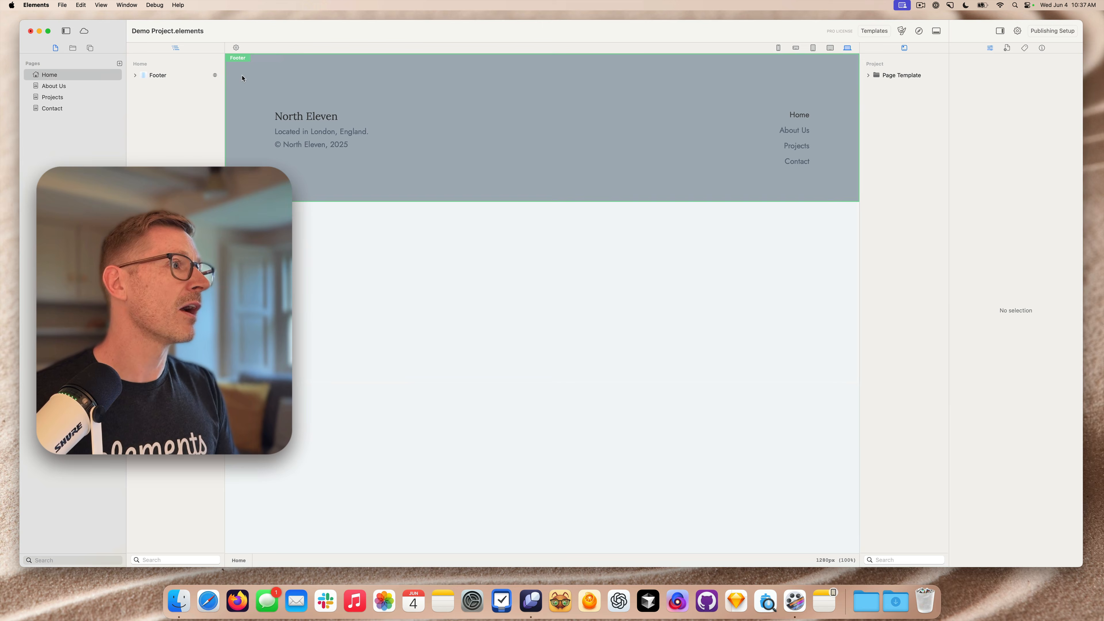
pyautogui.click(242, 78)
pyautogui.press('Delete')
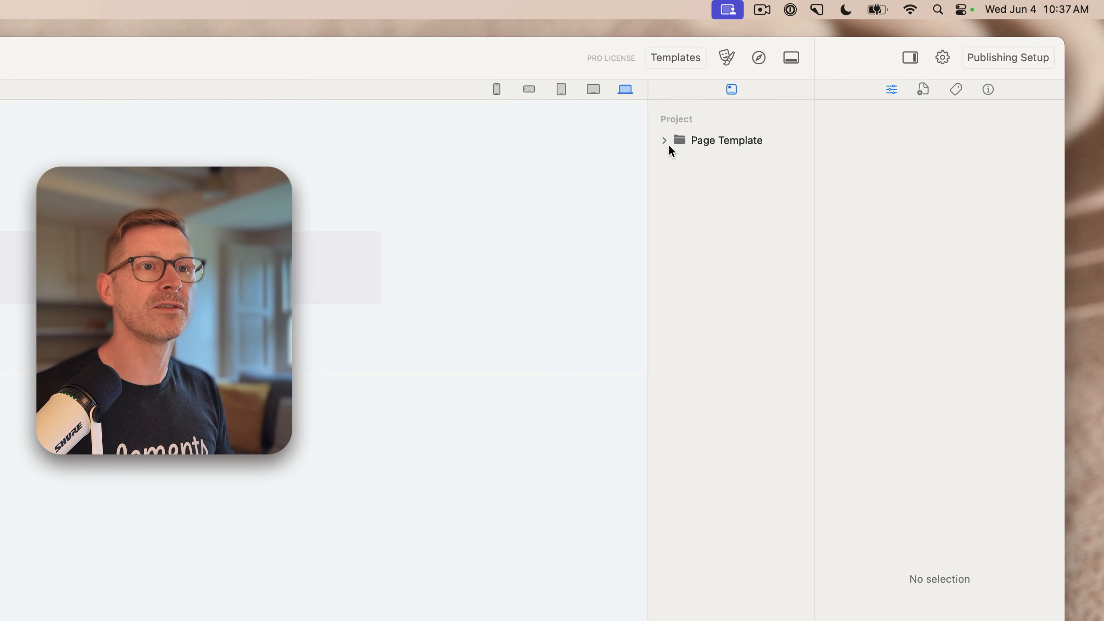
# - Enable the Core element pack in the Addons preferences and close the preferences window
pyautogui.click(664, 141)
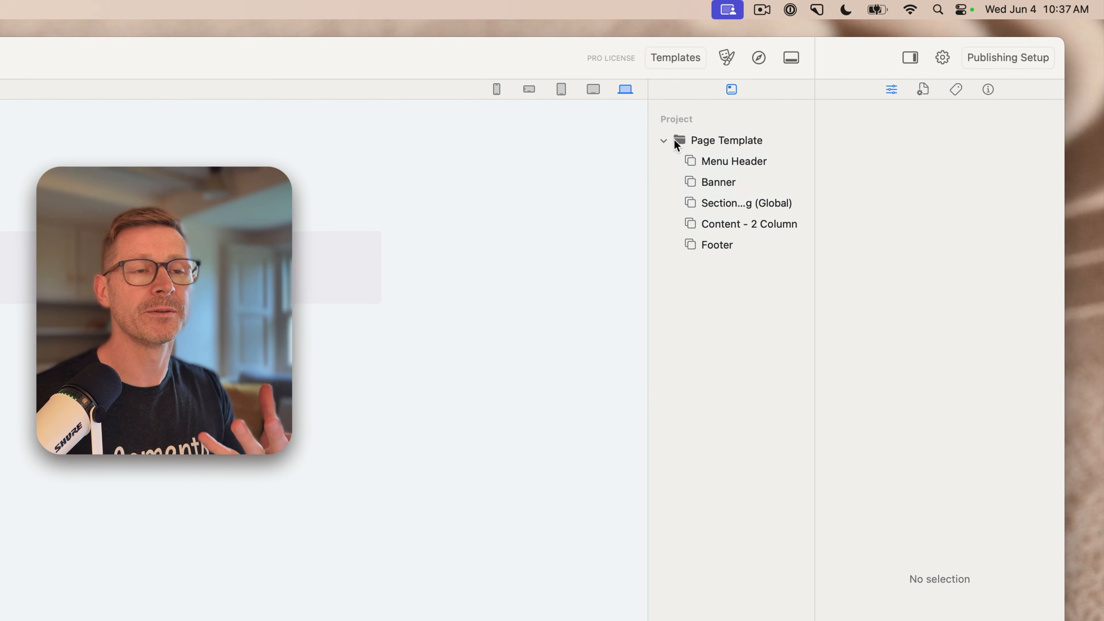
pyautogui.click(664, 141)
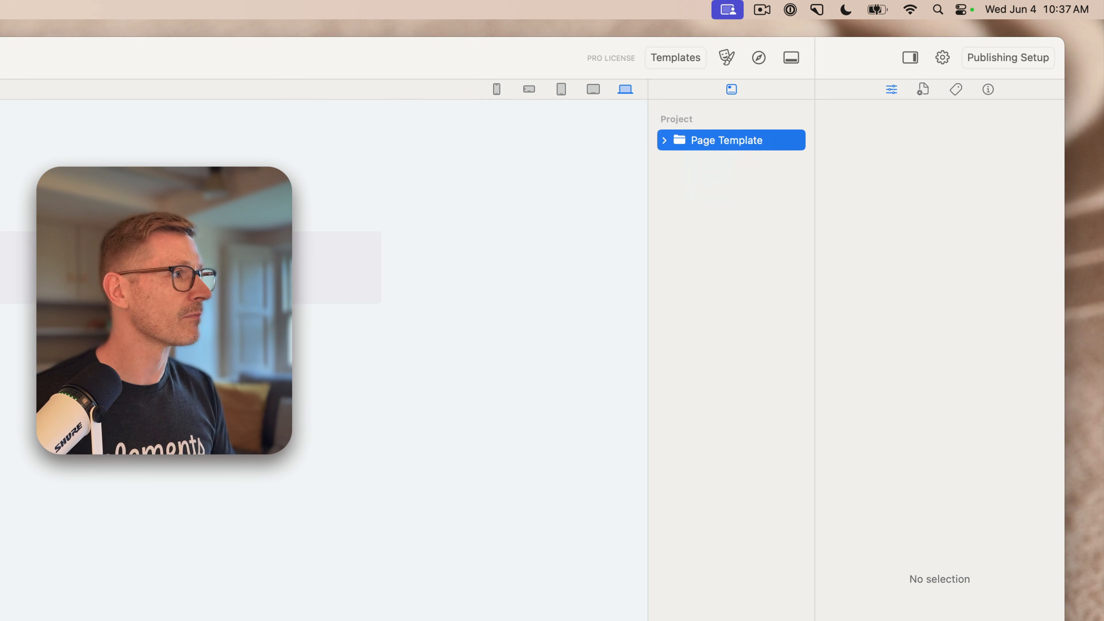
pyautogui.click(36, 5)
pyautogui.click(61, 40)
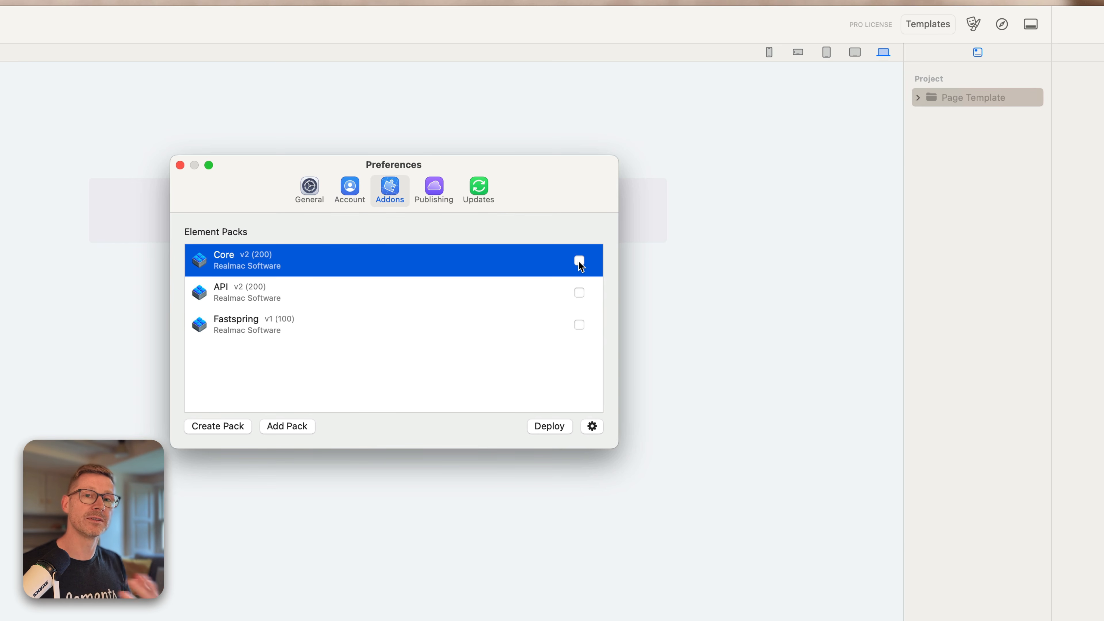
pyautogui.click(579, 261)
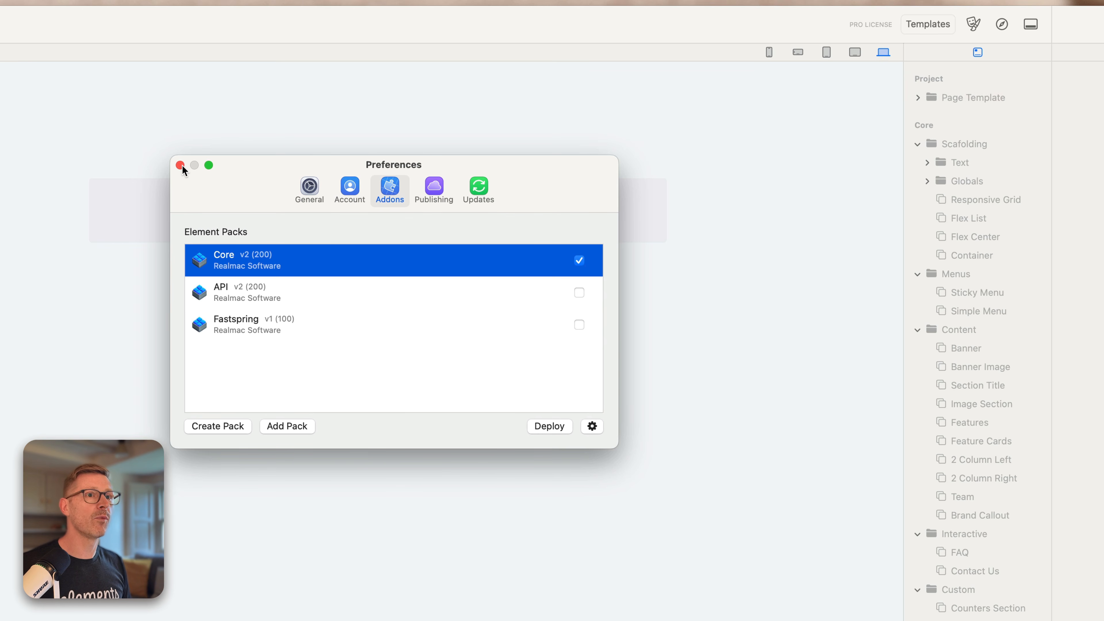
pyautogui.click(579, 261)
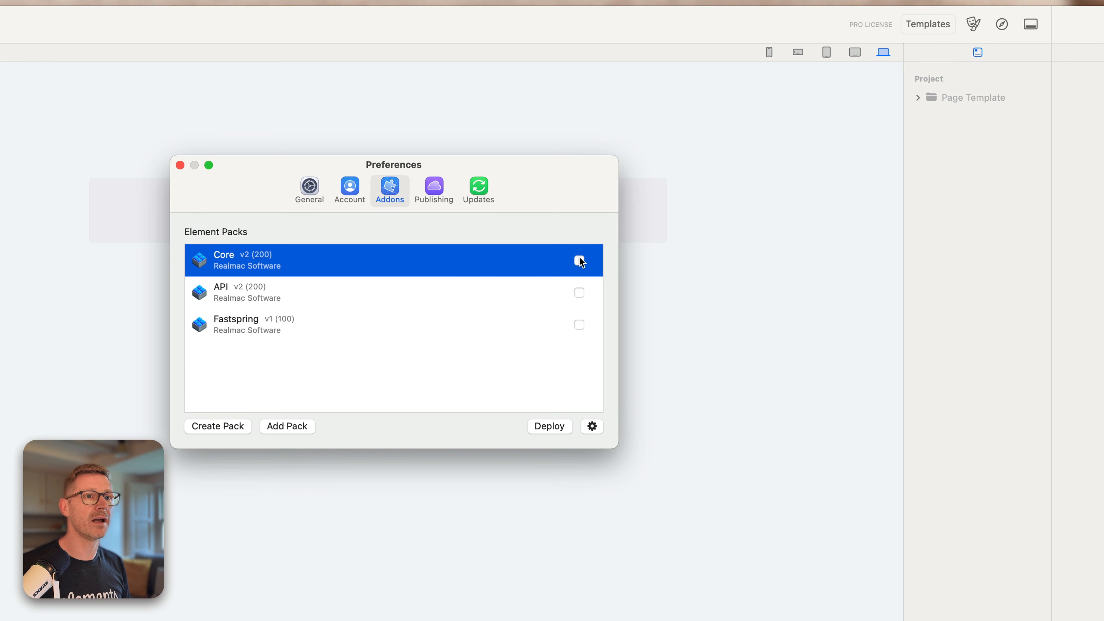
pyautogui.click(579, 261)
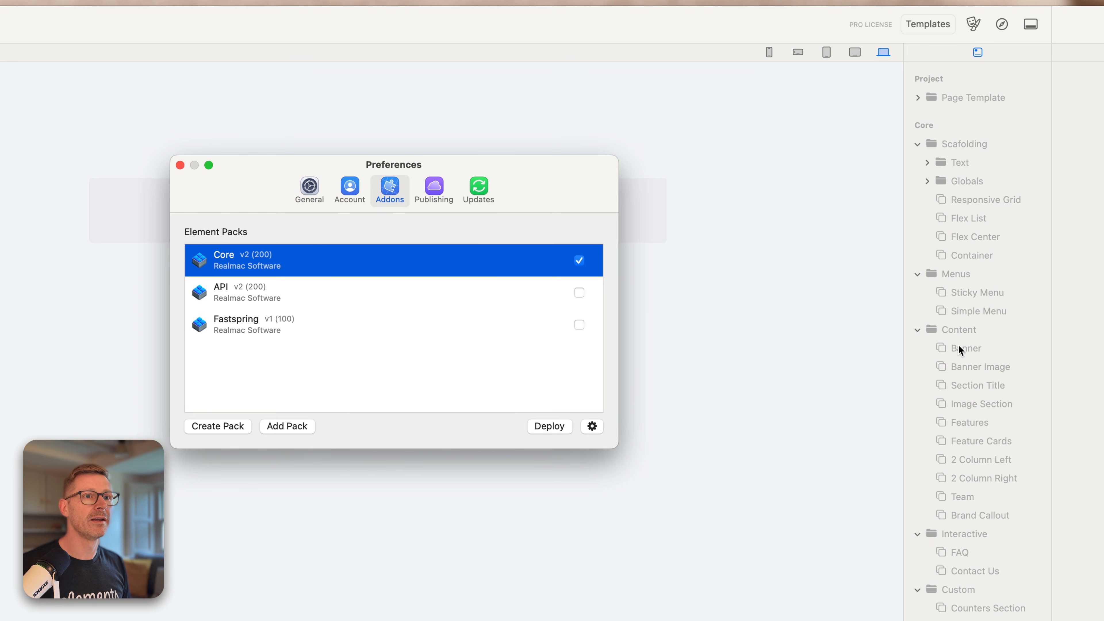
pyautogui.click(180, 166)
# - Collapse the Core template folders Scafolding, Menus, Content, Interactive, Custom and Footers
pyautogui.click(918, 144)
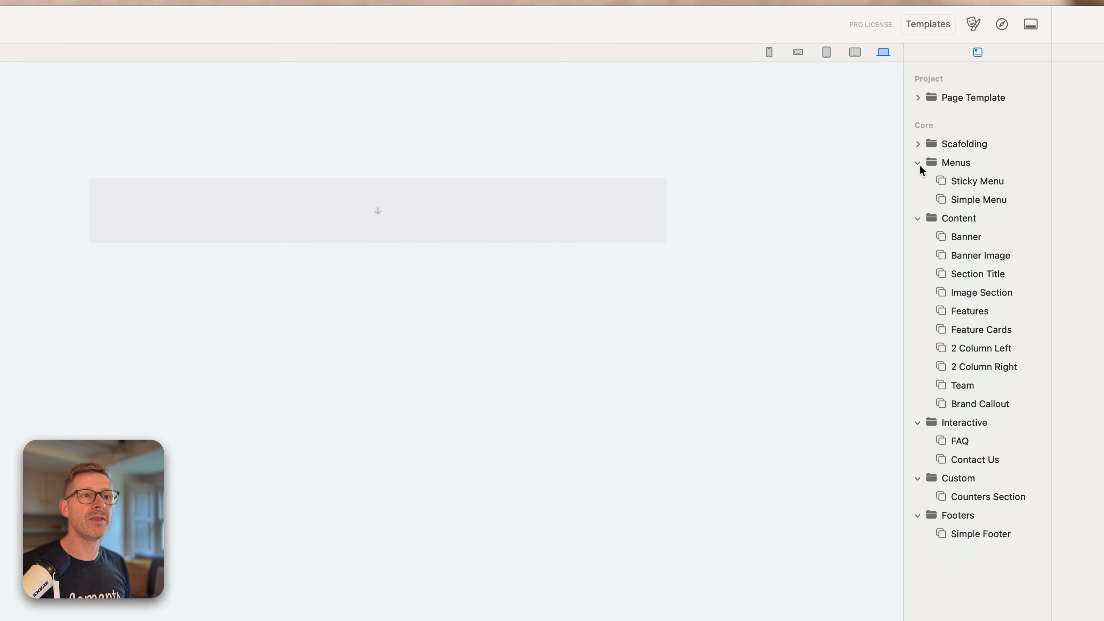
pyautogui.click(918, 163)
pyautogui.click(918, 181)
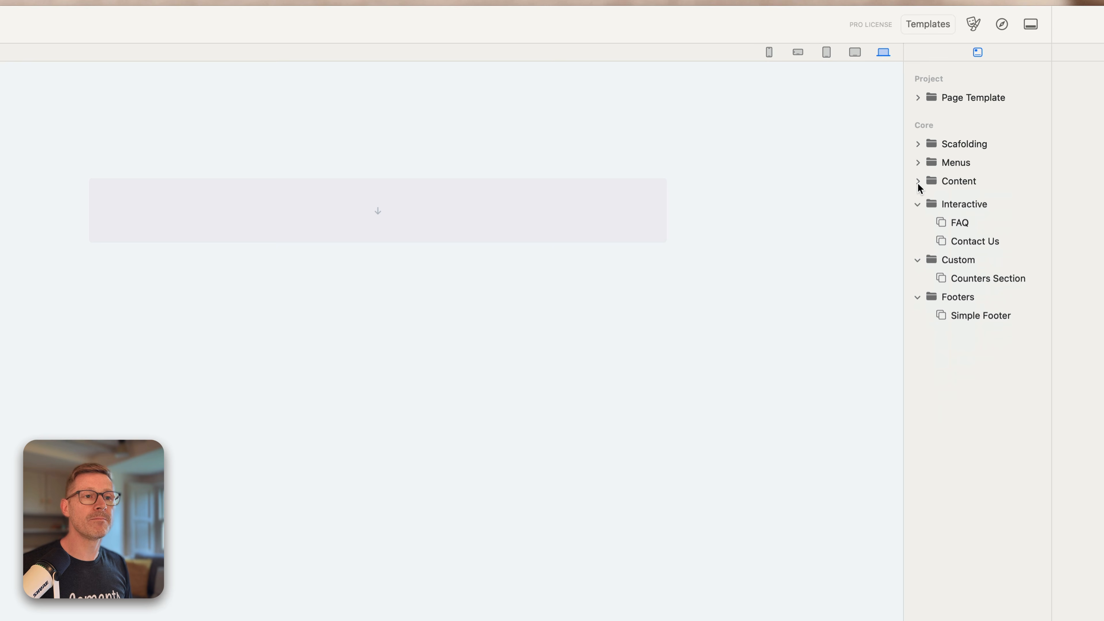
pyautogui.click(918, 200)
pyautogui.click(917, 218)
pyautogui.click(917, 237)
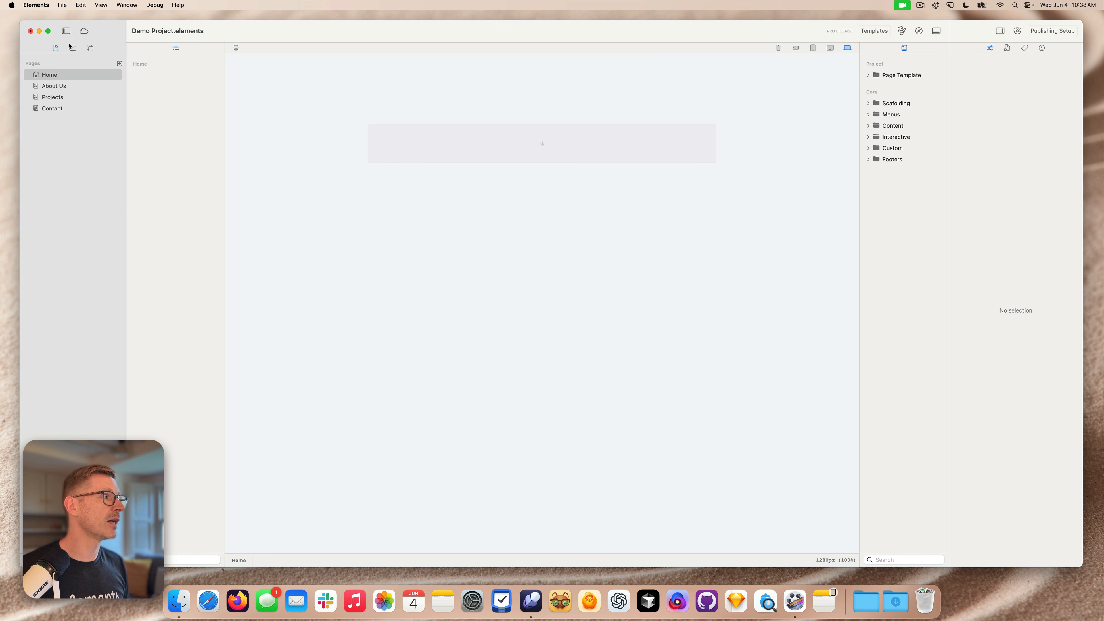
# - Show the component library and add the Core Sticky Menu template to the empty Home page
pyautogui.click(90, 48)
pyautogui.scroll(3, 85, 233)
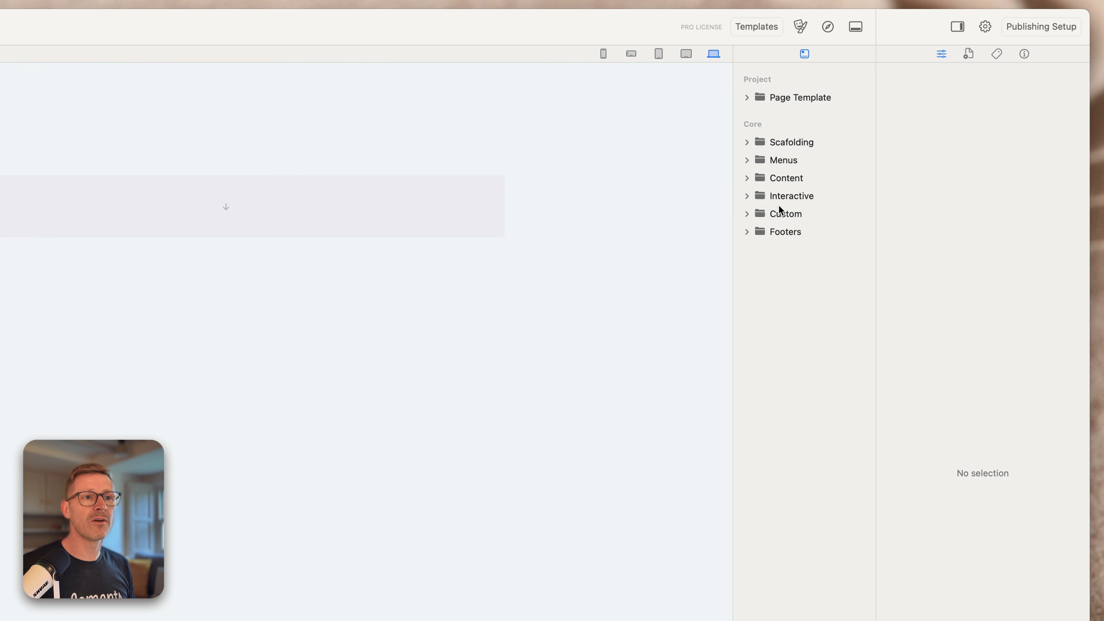
pyautogui.click(746, 161)
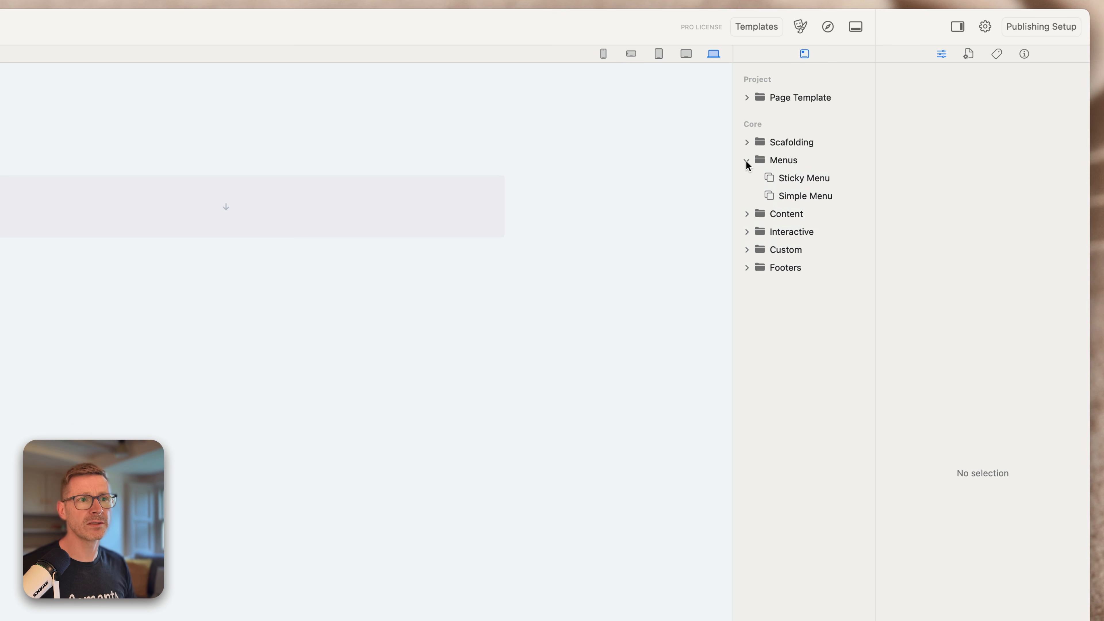
pyautogui.click(805, 179)
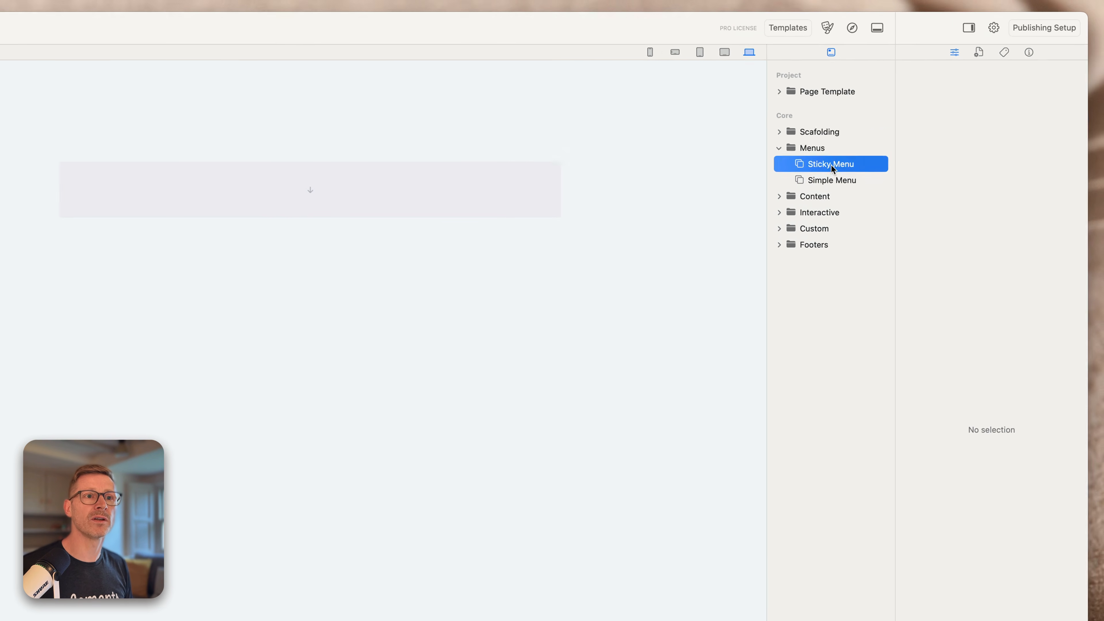
pyautogui.moveTo(831, 168); pyautogui.dragTo(410, 135)
pyautogui.moveTo(611, 106); pyautogui.dragTo(609, 112)
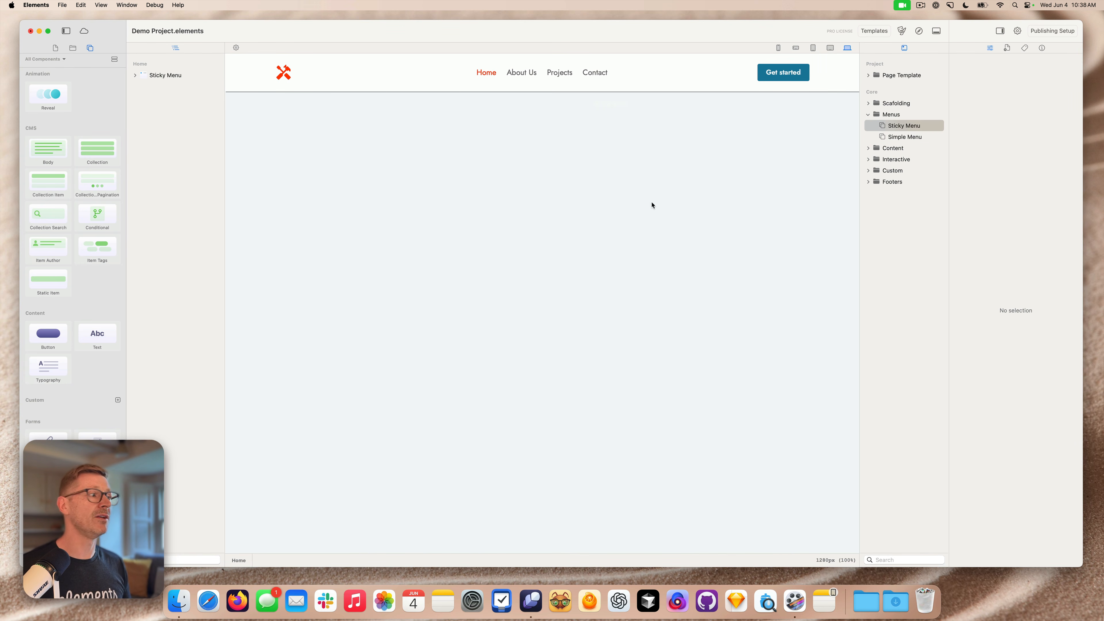
# - Add an unstyled Menu component beneath the Sticky Menu for comparison, and delete it again
pyautogui.scroll(-10, 93, 435)
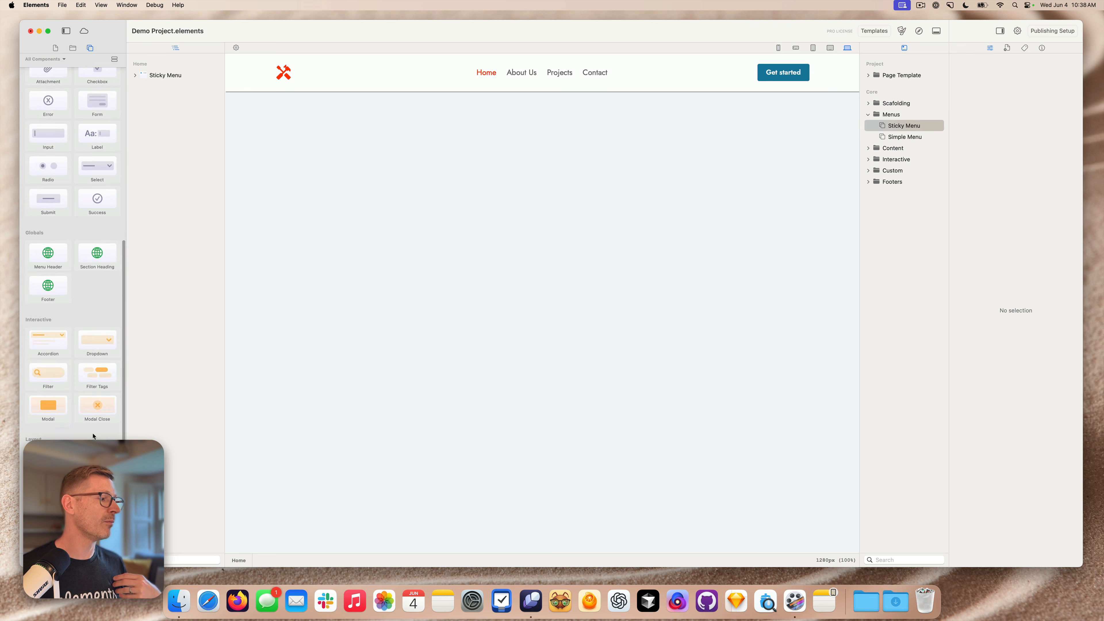
pyautogui.scroll(-8, 92, 435)
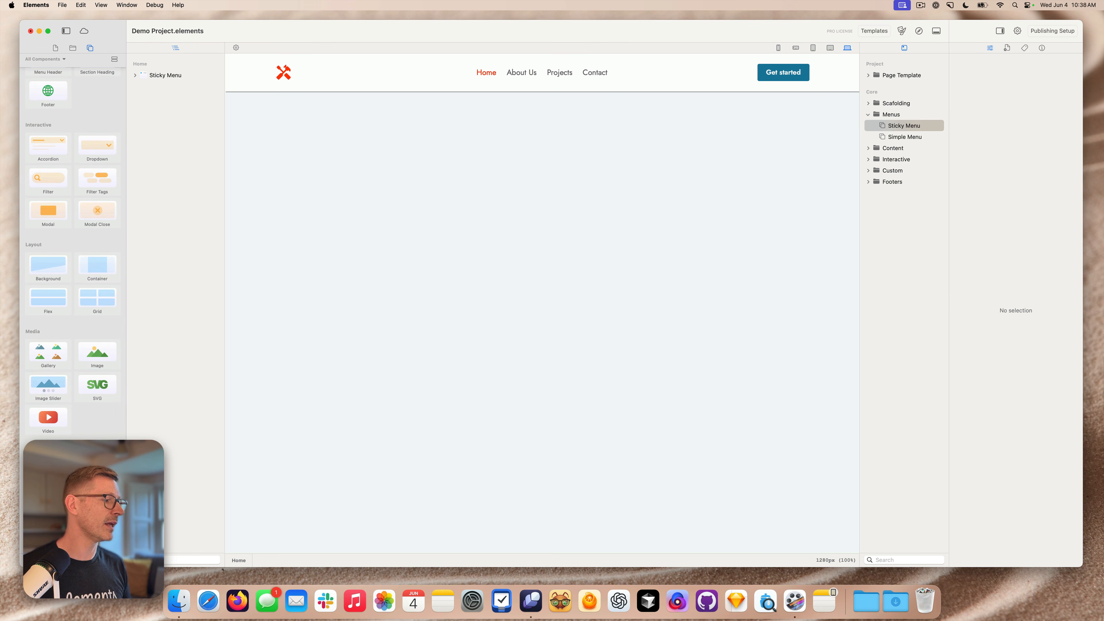
pyautogui.moveTo(59, 472); pyautogui.dragTo(506, 242)
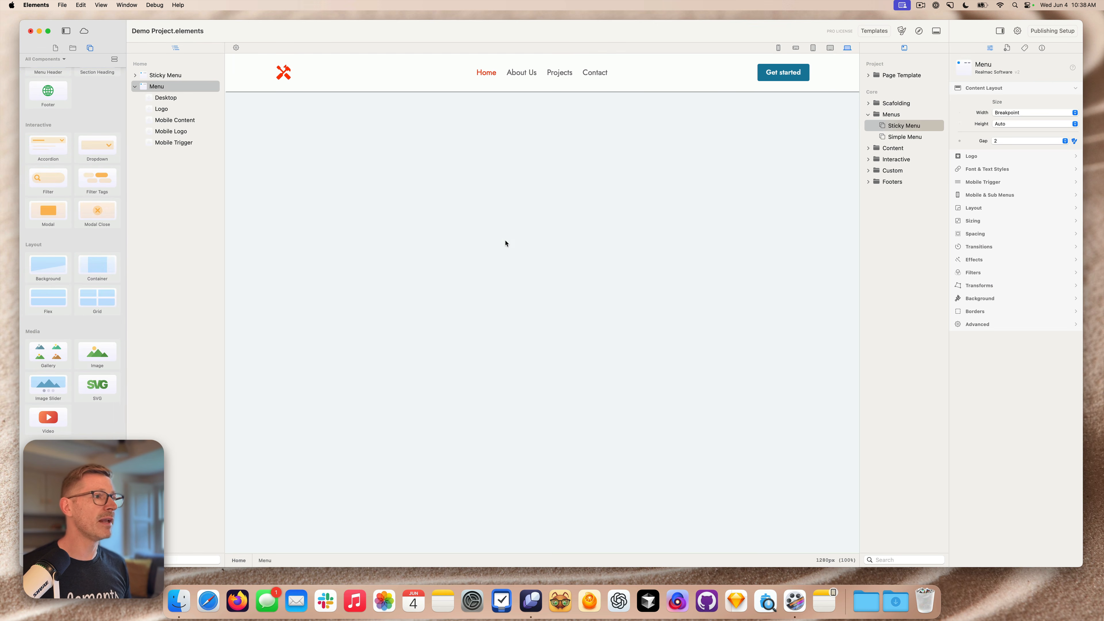
pyautogui.click(680, 79)
pyautogui.click(315, 99)
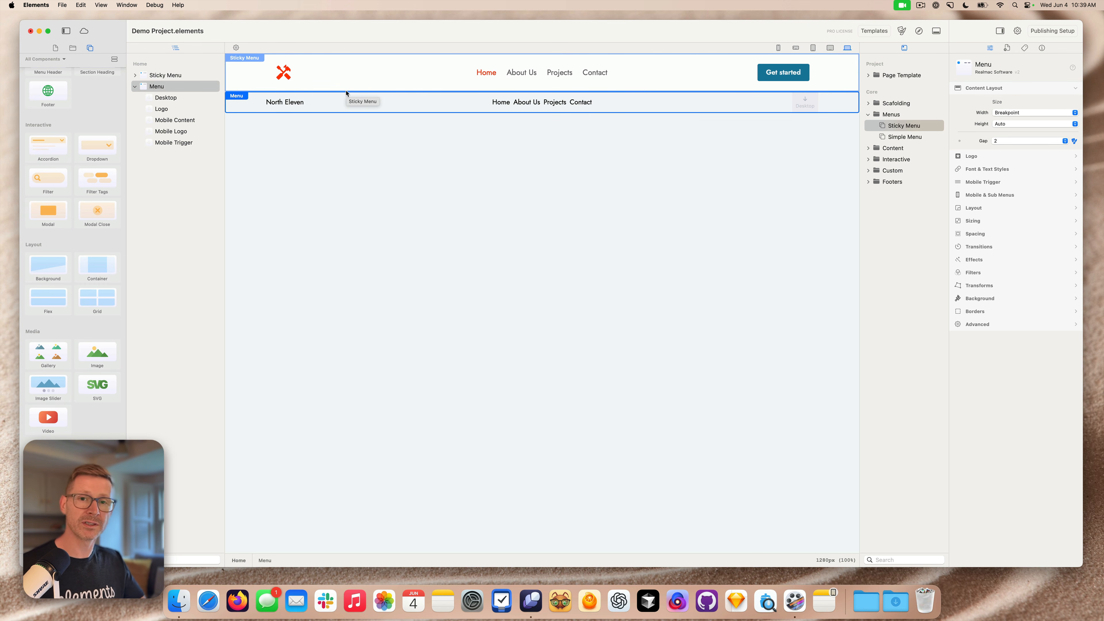
pyautogui.press('BackSpace')
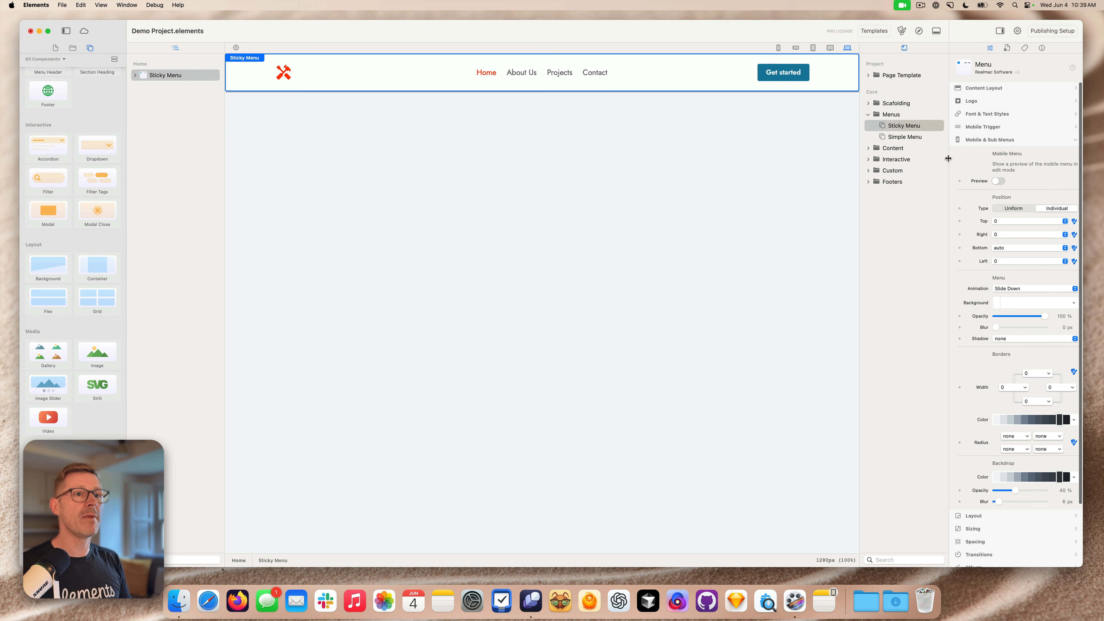
# - Add the Banner and Section Title content templates below the Sticky Menu on the Home page
pyautogui.click(869, 149)
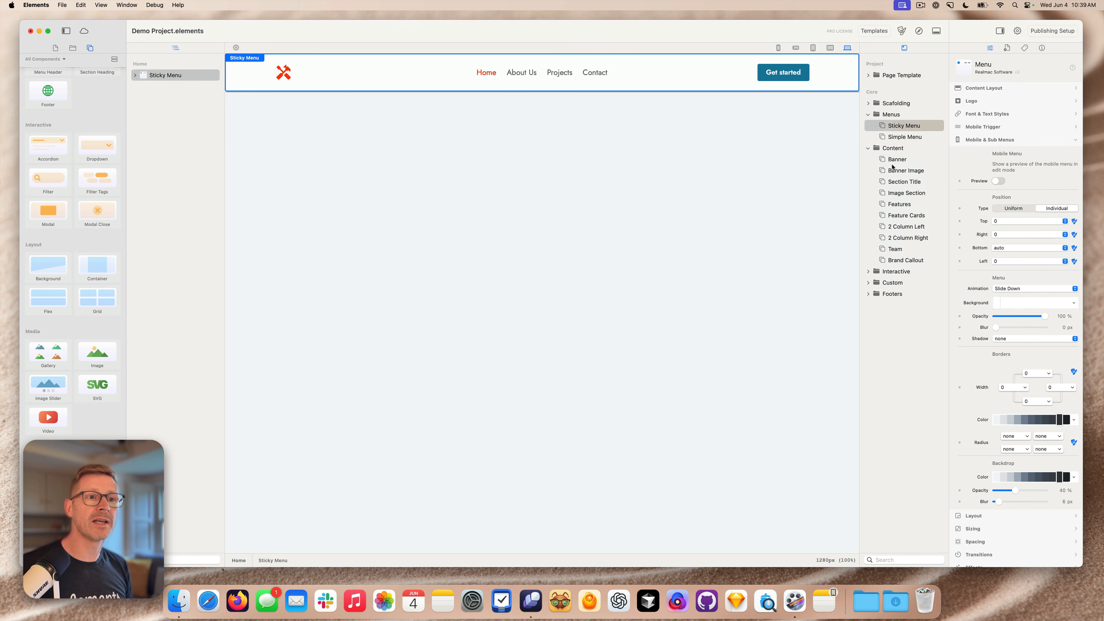
pyautogui.moveTo(902, 162); pyautogui.dragTo(587, 150)
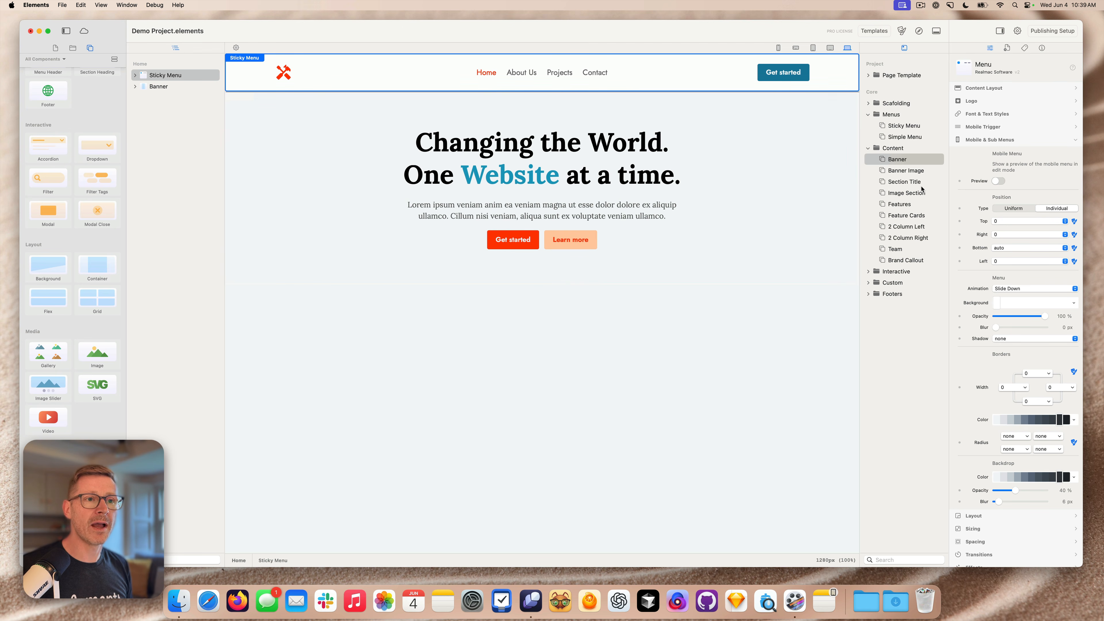
pyautogui.moveTo(920, 184); pyautogui.dragTo(602, 346)
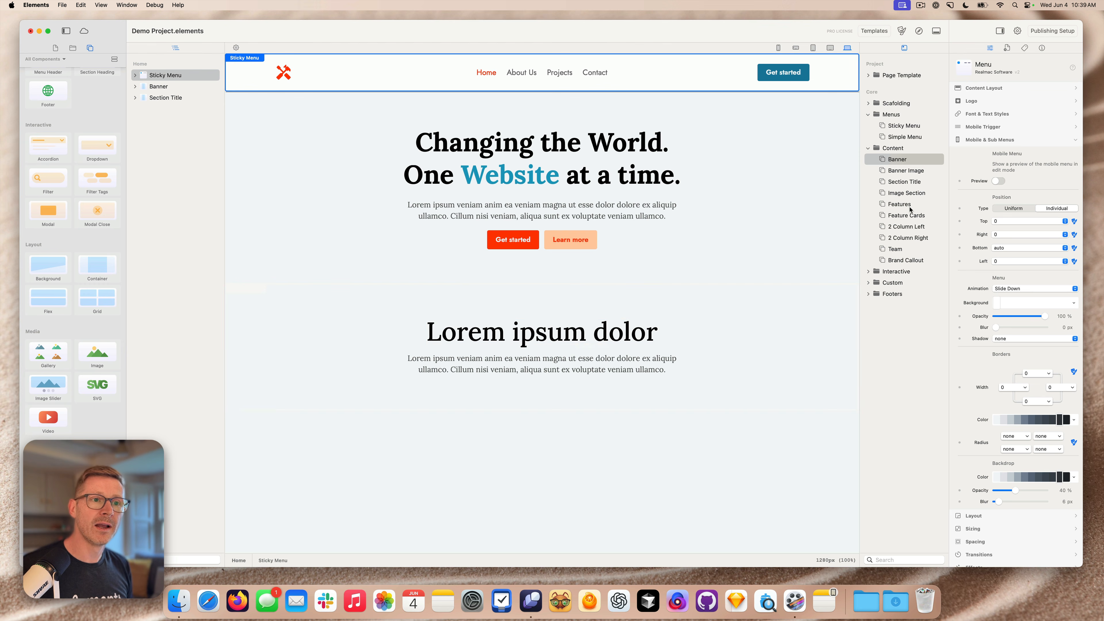
# - Append the 2 Column Left and 2 Column Right content templates below the Section Title
pyautogui.moveTo(904, 227); pyautogui.dragTo(500, 419)
pyautogui.scroll(-5, 763, 326)
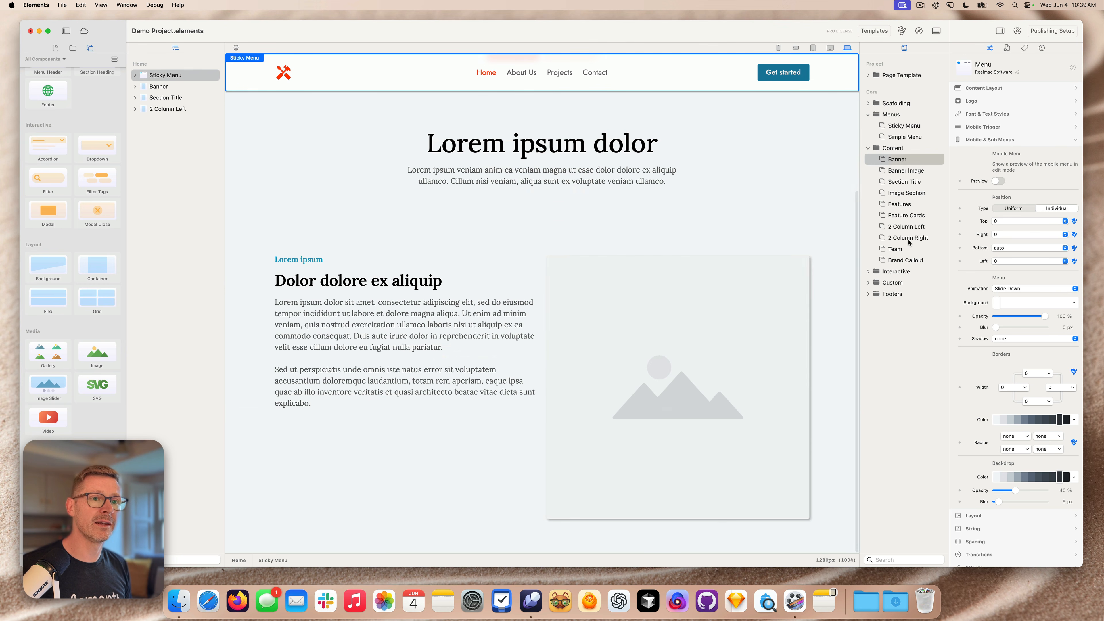
pyautogui.moveTo(908, 238); pyautogui.dragTo(360, 537)
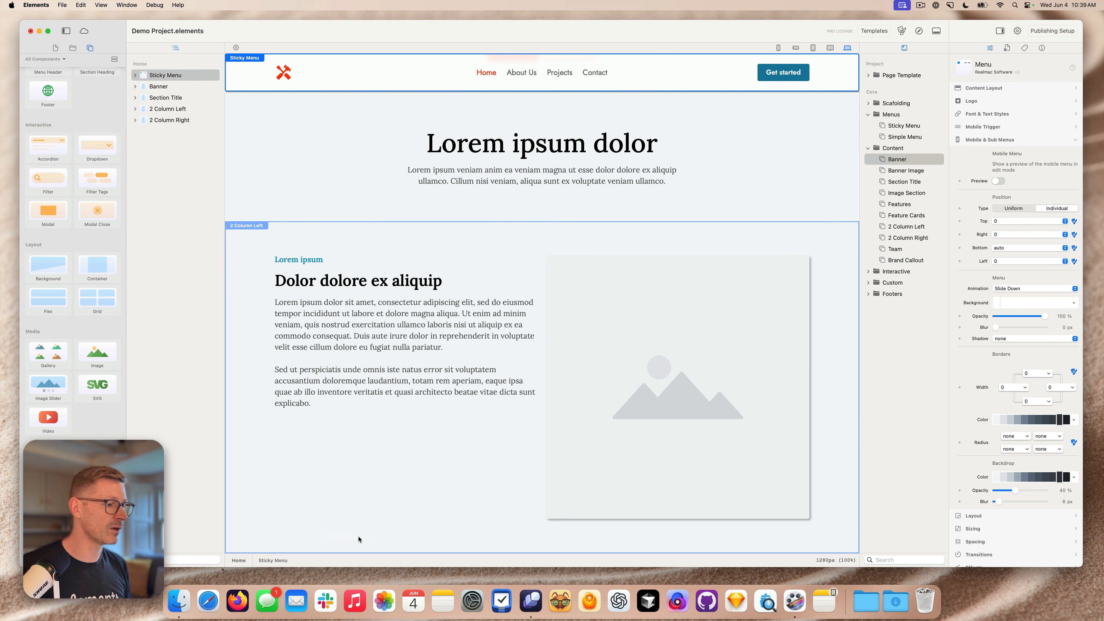
pyautogui.scroll(-5, 483, 470)
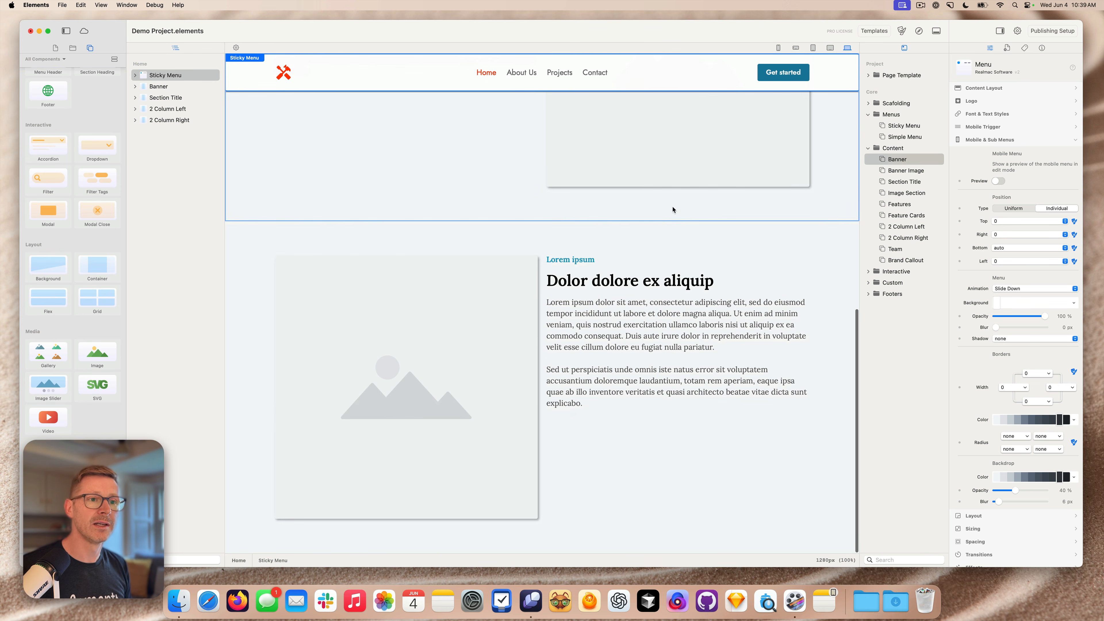
# - Insert the Brand Callout template between the 2 Column Left and 2 Column Right sections
pyautogui.moveTo(905, 260); pyautogui.dragTo(248, 226)
pyautogui.scroll(10, 636, 221)
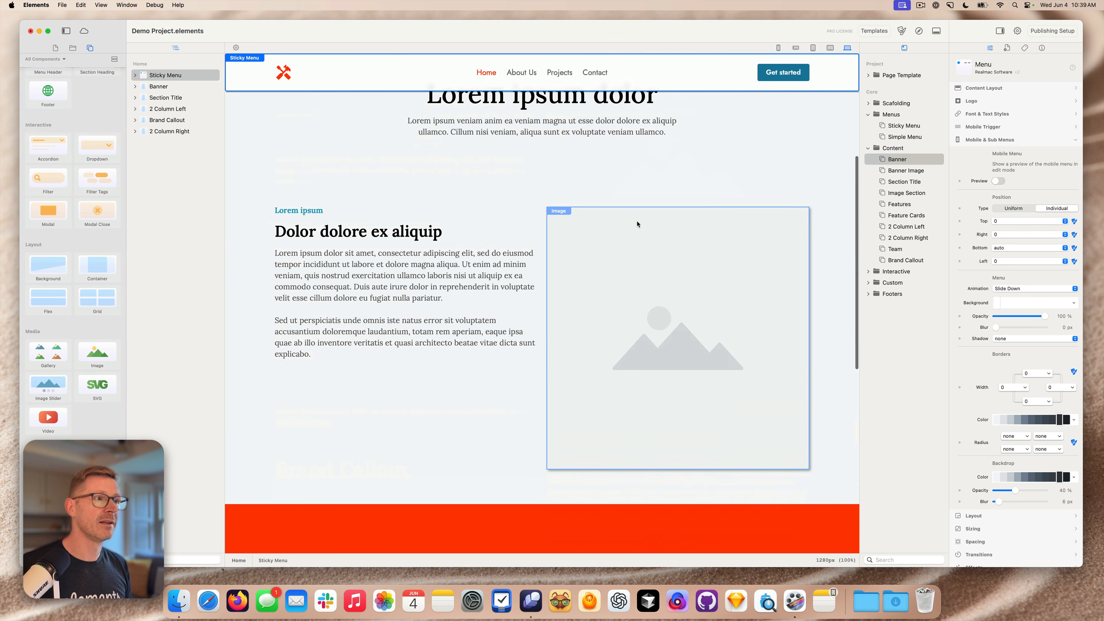
pyautogui.scroll(-8, 637, 224)
pyautogui.scroll(-5, 637, 224)
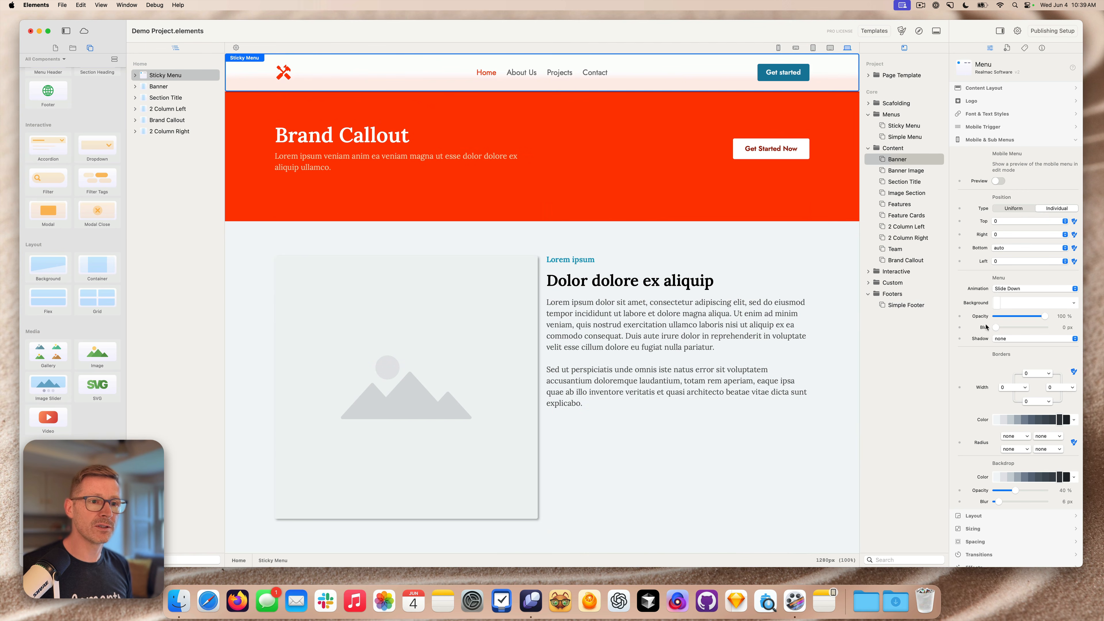
# - Add the Simple Footer template at the end of the Home page and review the page
pyautogui.moveTo(912, 307); pyautogui.dragTo(284, 547)
pyautogui.scroll(15, 763, 436)
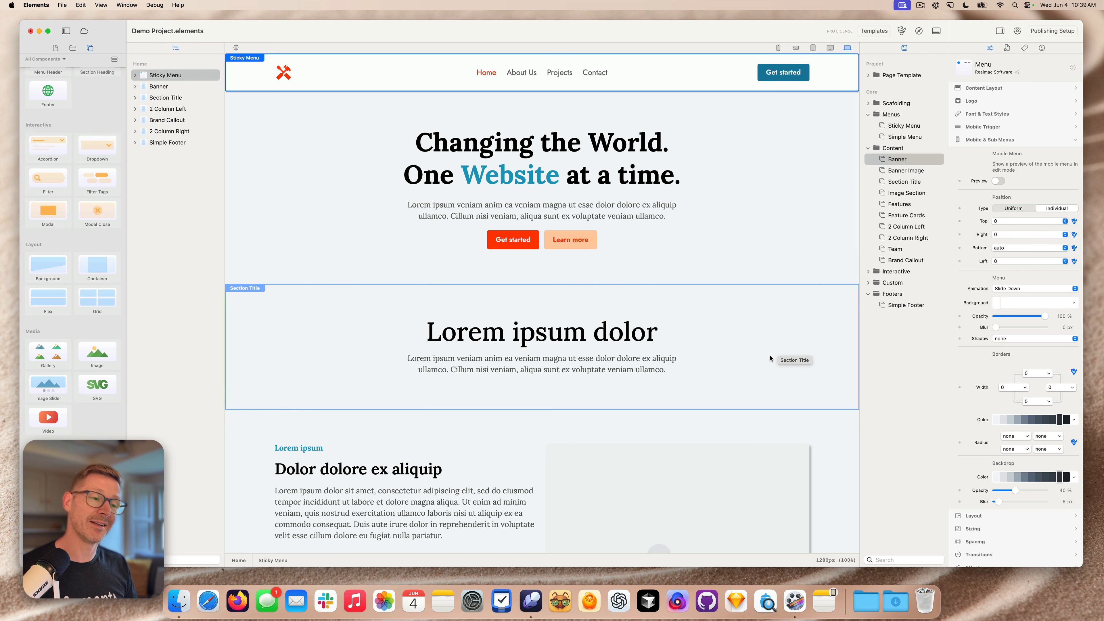
pyautogui.scroll(-15, 758, 329)
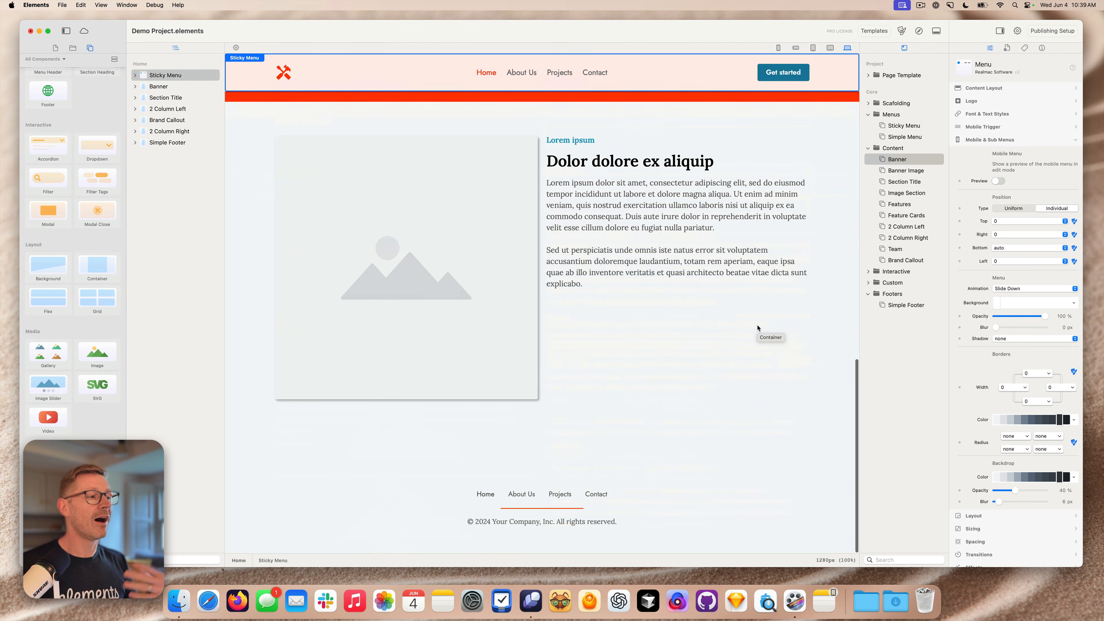
pyautogui.scroll(8, 757, 328)
pyautogui.scroll(6, 757, 328)
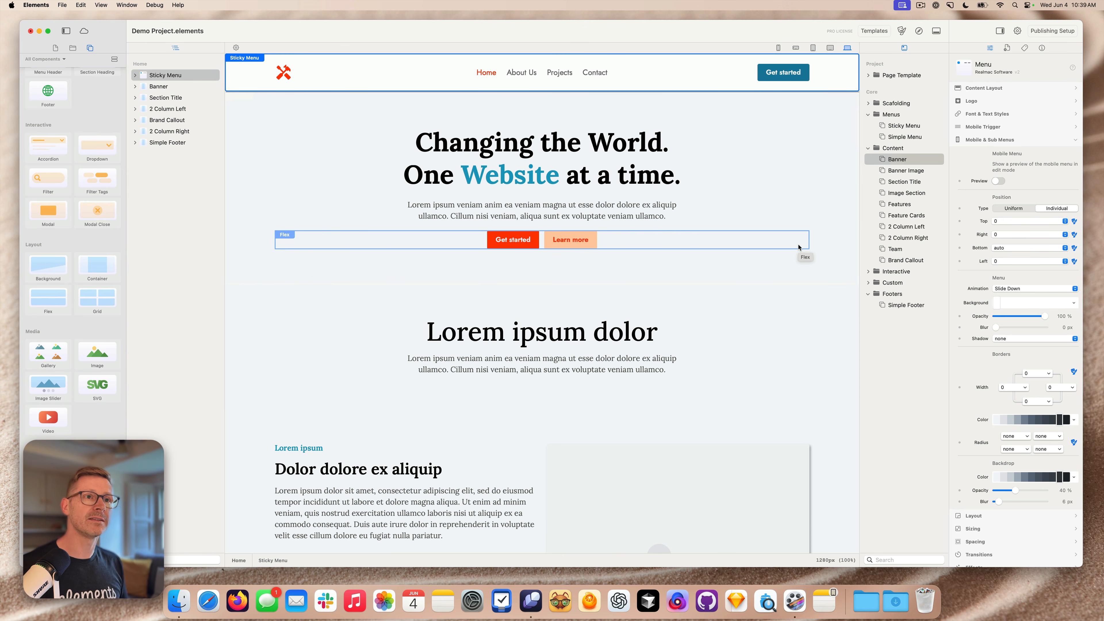
# - Open the project's theme chooser, and move and widen its window to show all the theme previews
pyautogui.click(901, 30)
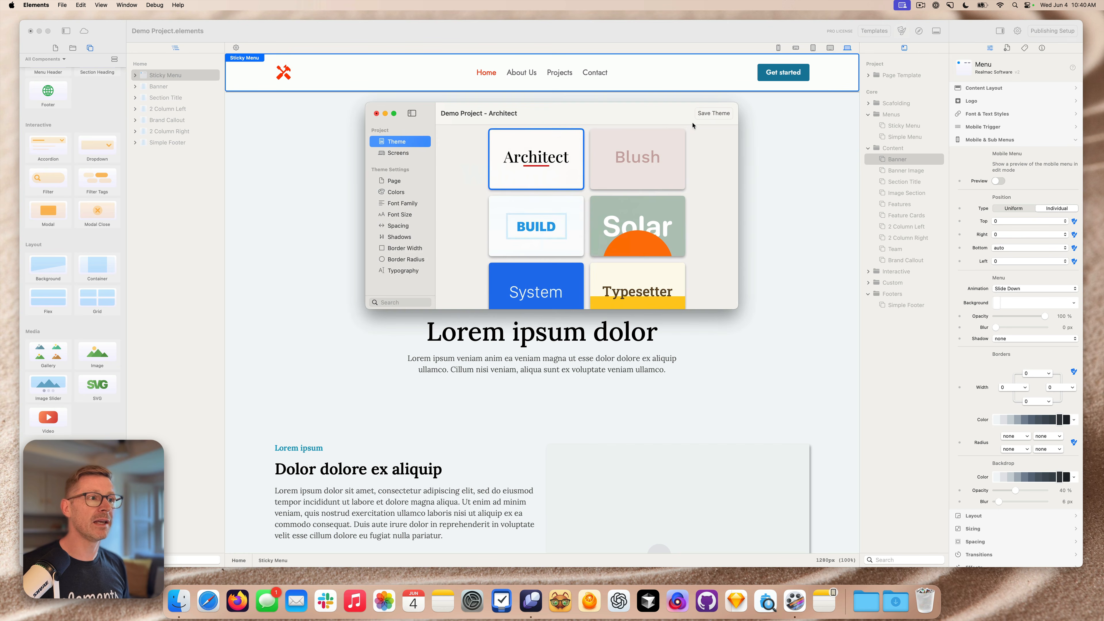
pyautogui.moveTo(692, 125); pyautogui.dragTo(826, 158)
pyautogui.moveTo(869, 340); pyautogui.dragTo(912, 325)
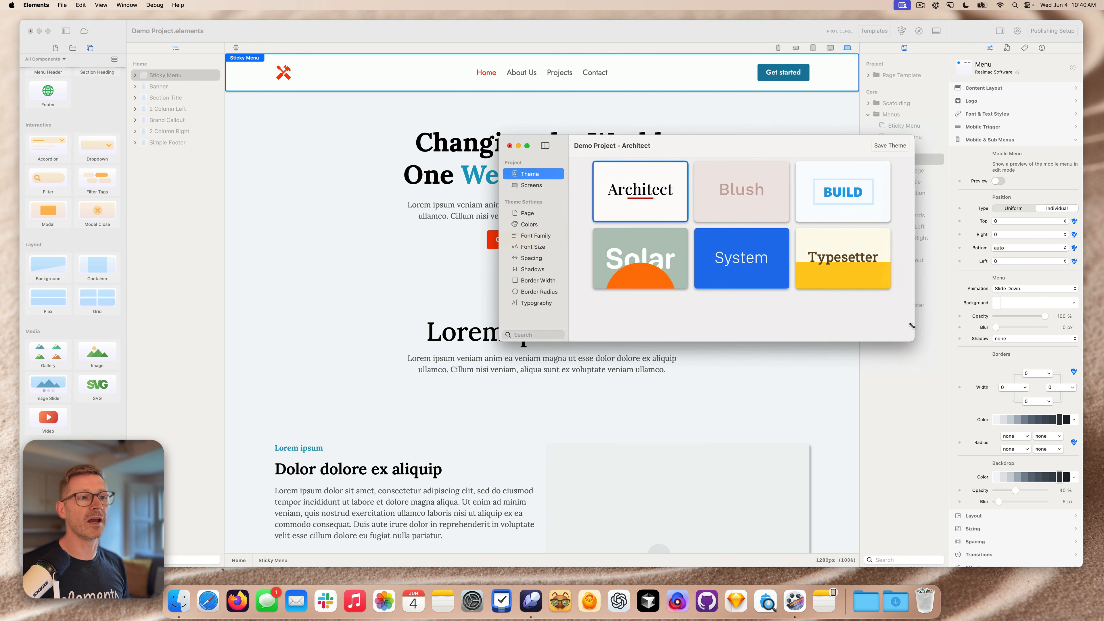
# - Apply the Blush theme to the project and review the Home page with it
pyautogui.click(736, 185)
pyautogui.moveTo(735, 146); pyautogui.dragTo(924, 157)
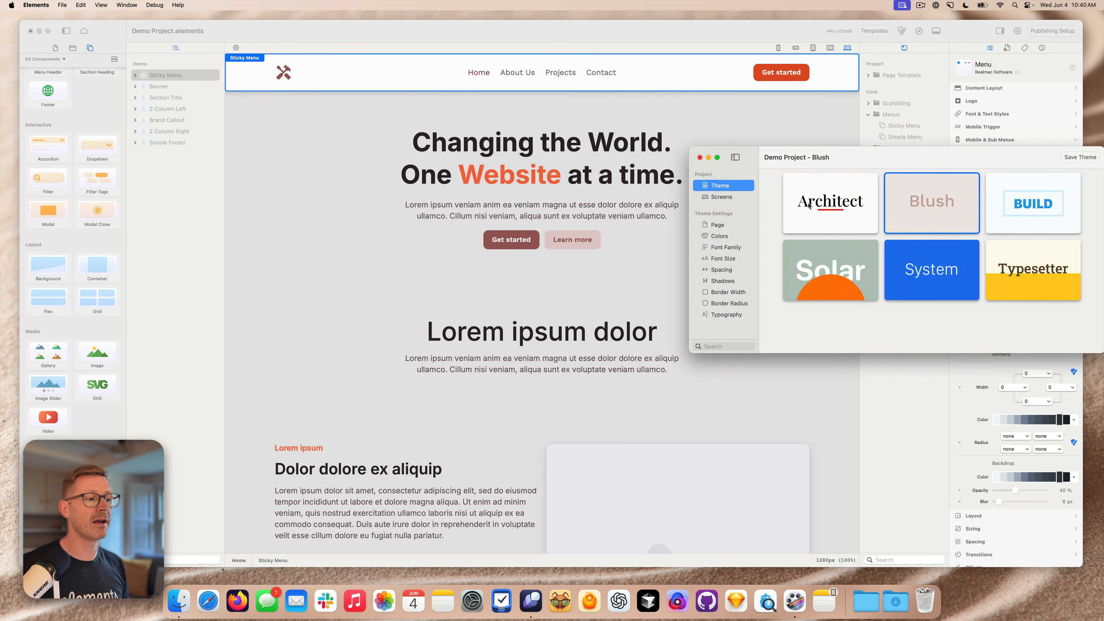
pyautogui.scroll(-5, 630, 287)
pyautogui.scroll(2, 630, 286)
pyautogui.scroll(-5, 630, 286)
# - Try the System, Solar and Typesetter themes on the Home page
pyautogui.click(943, 287)
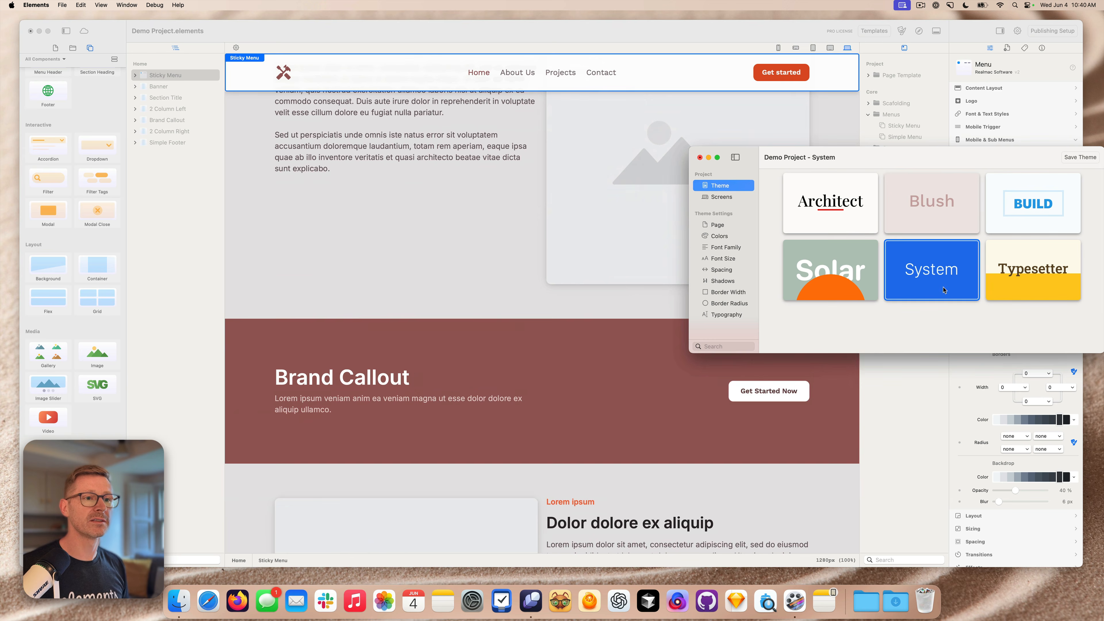
pyautogui.click(827, 282)
pyautogui.scroll(10, 623, 248)
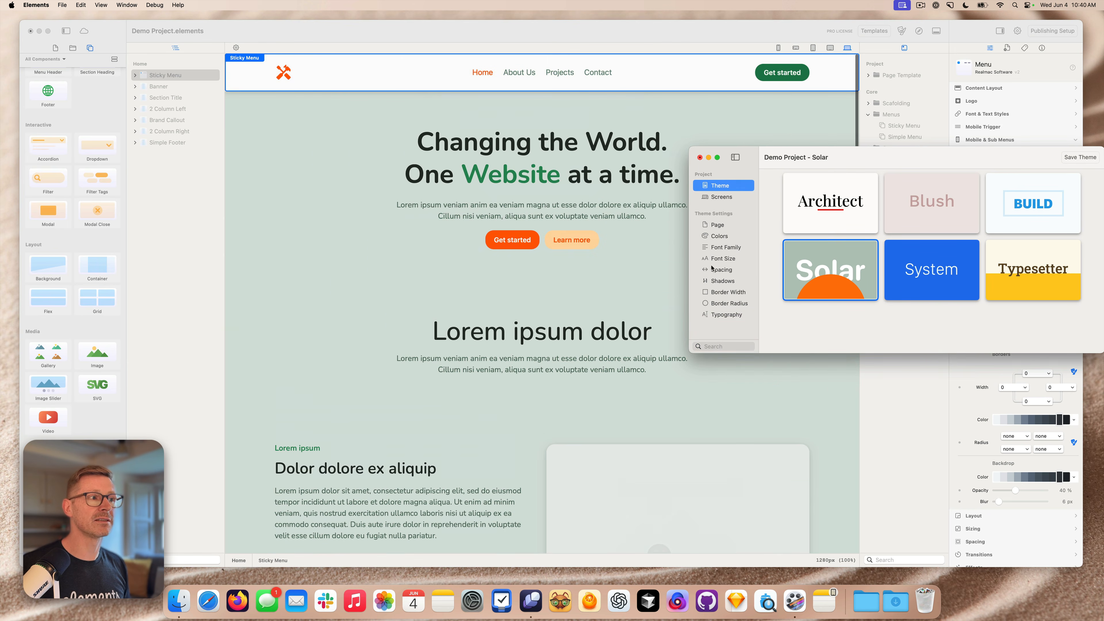
pyautogui.click(1037, 279)
# - Compare the System and Build themes, keep System applied and close the theme window
pyautogui.click(946, 277)
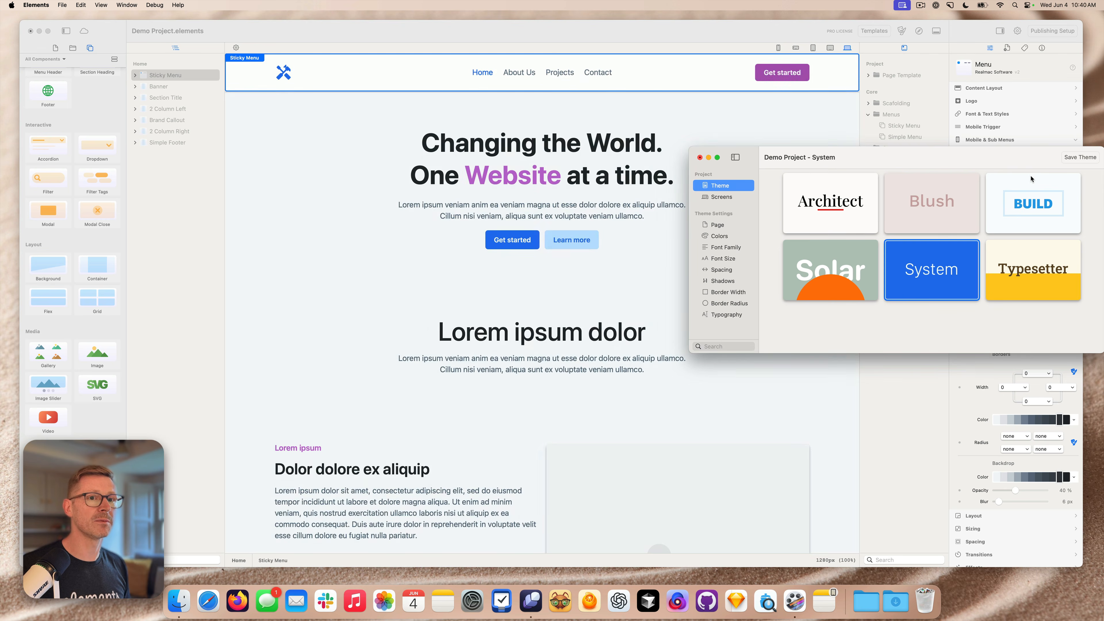
pyautogui.click(1032, 181)
pyautogui.click(928, 263)
pyautogui.click(699, 157)
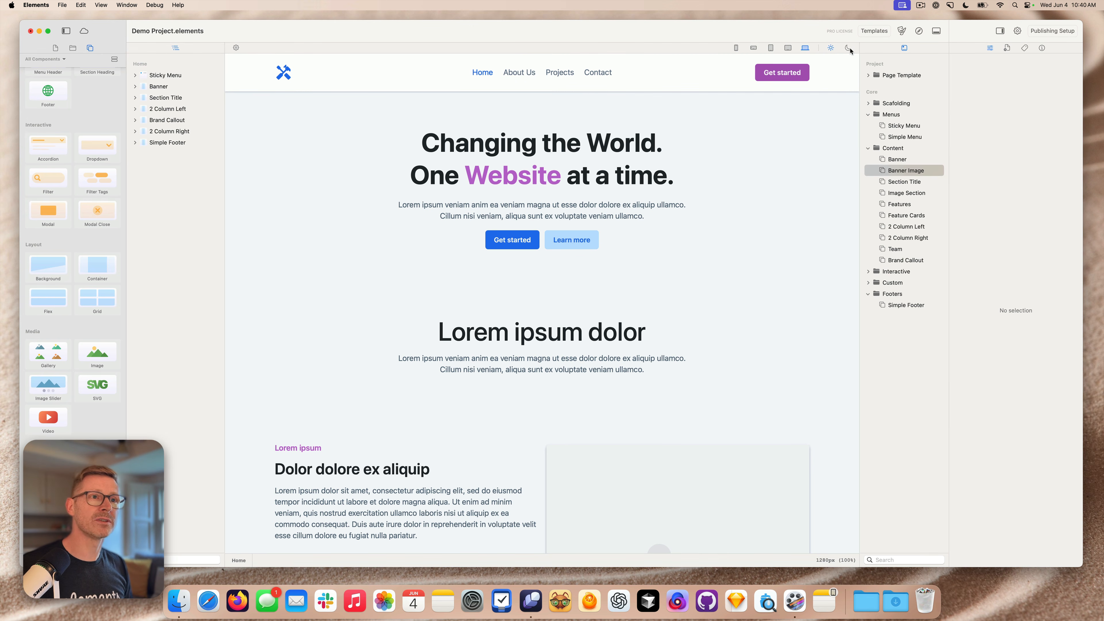
# - Preview the Home page in dark mode down to the footer and compare it with light mode
pyautogui.click(848, 47)
pyautogui.scroll(-10, 789, 182)
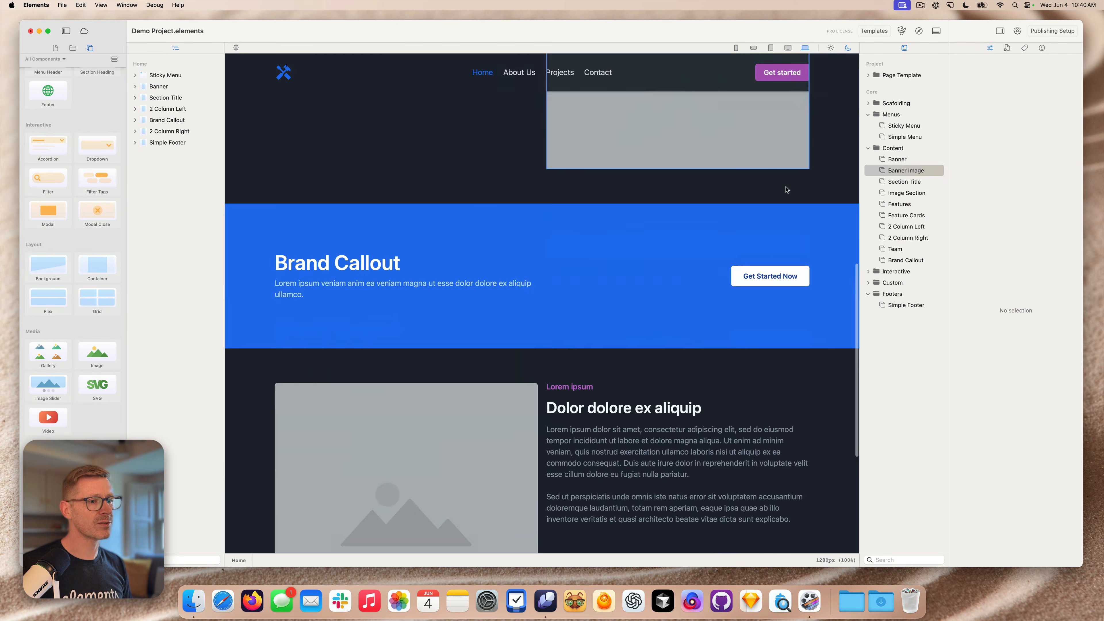
pyautogui.scroll(-5, 787, 189)
pyautogui.click(848, 48)
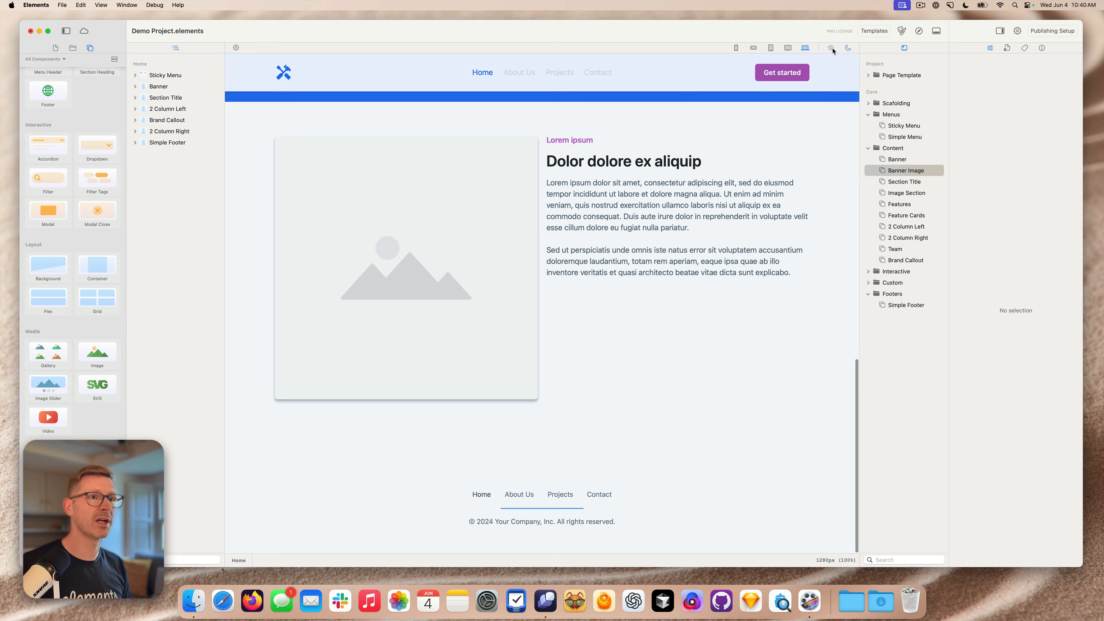
pyautogui.click(848, 48)
# - Try the Blush and Solar themes in dark mode, and return to the System theme
pyautogui.click(902, 31)
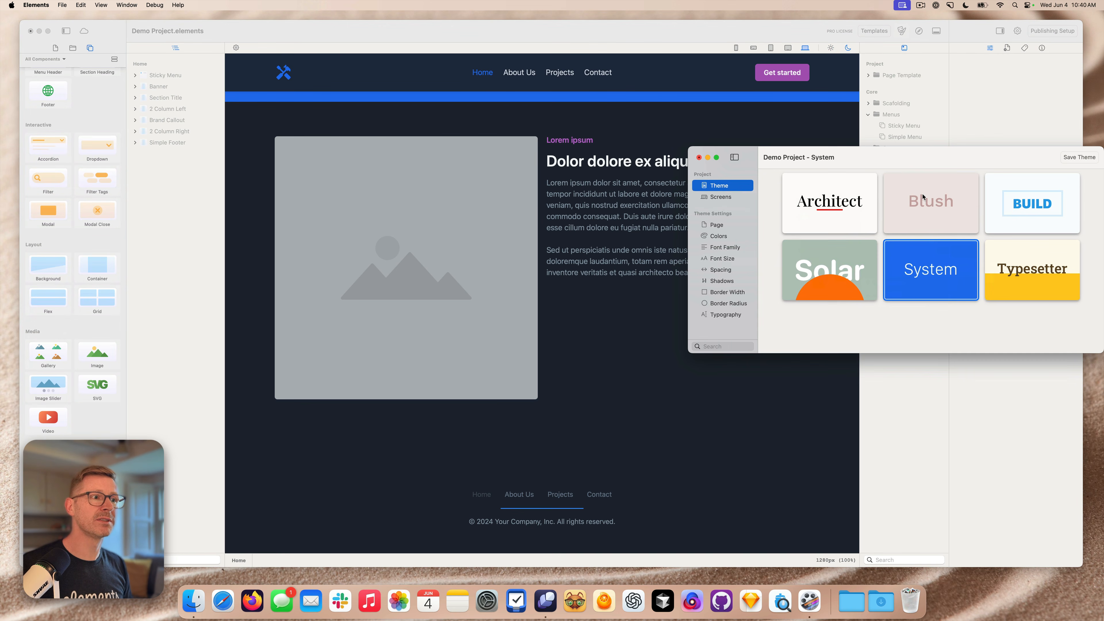
pyautogui.click(923, 197)
pyautogui.click(829, 269)
pyautogui.scroll(15, 571, 216)
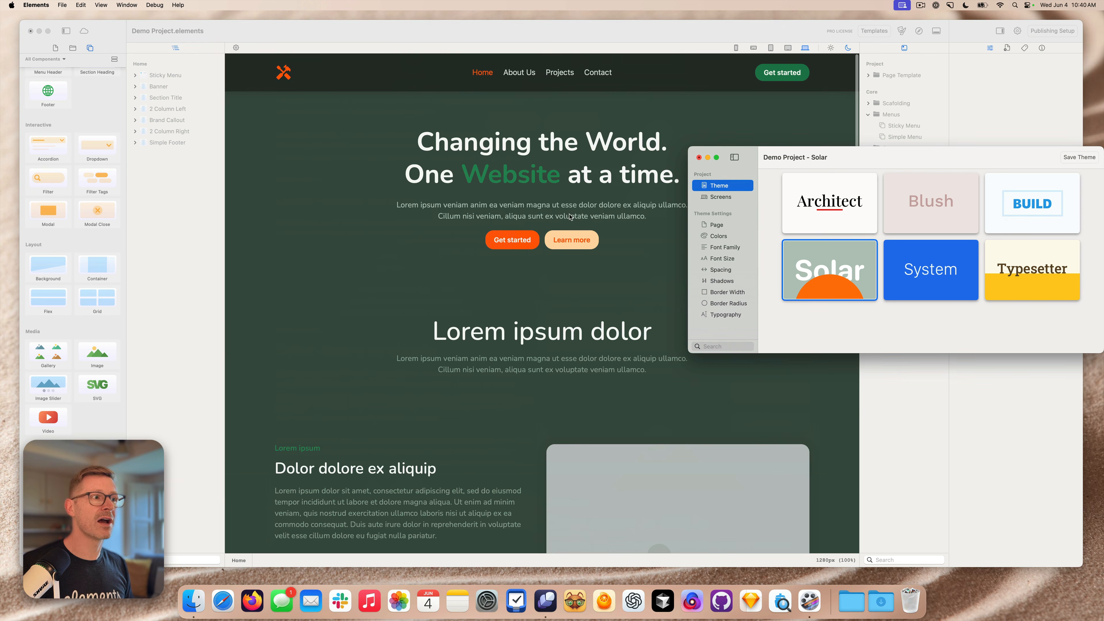
pyautogui.click(930, 269)
pyautogui.click(810, 79)
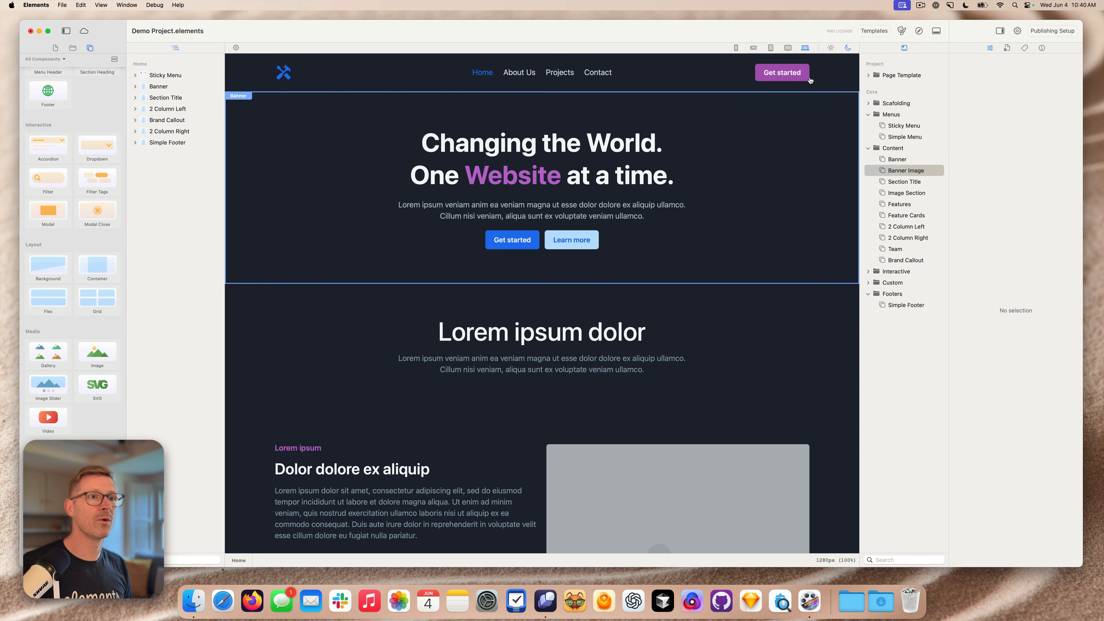
# - Return the preview to light mode, review the finished Home page and show the project's page list
pyautogui.click(831, 48)
pyautogui.scroll(-10, 637, 280)
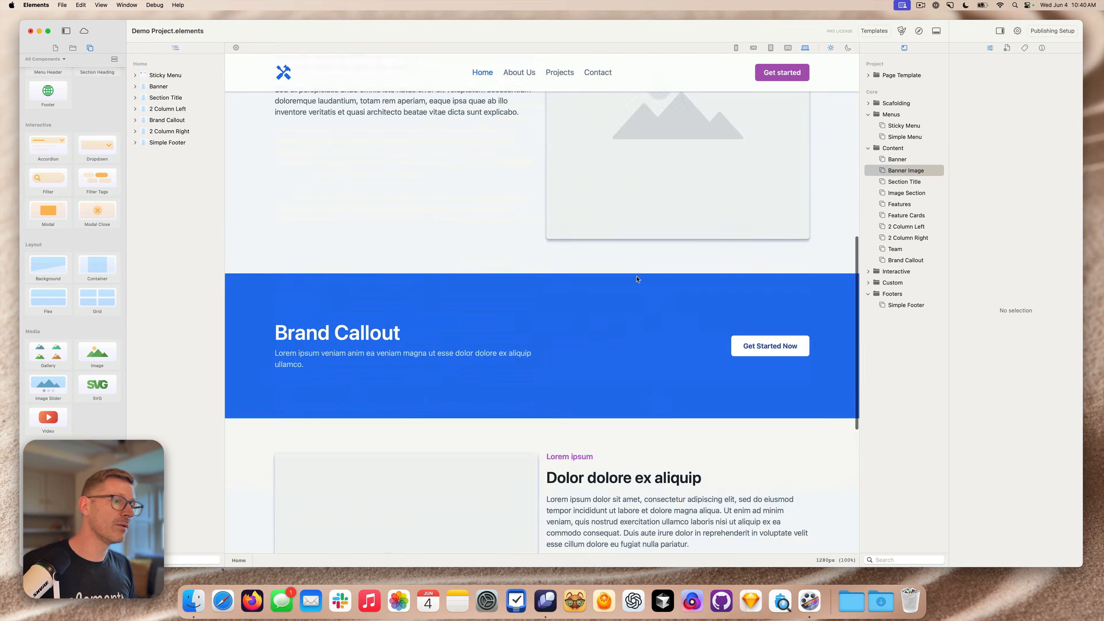
pyautogui.scroll(-5, 637, 279)
pyautogui.scroll(15, 367, 190)
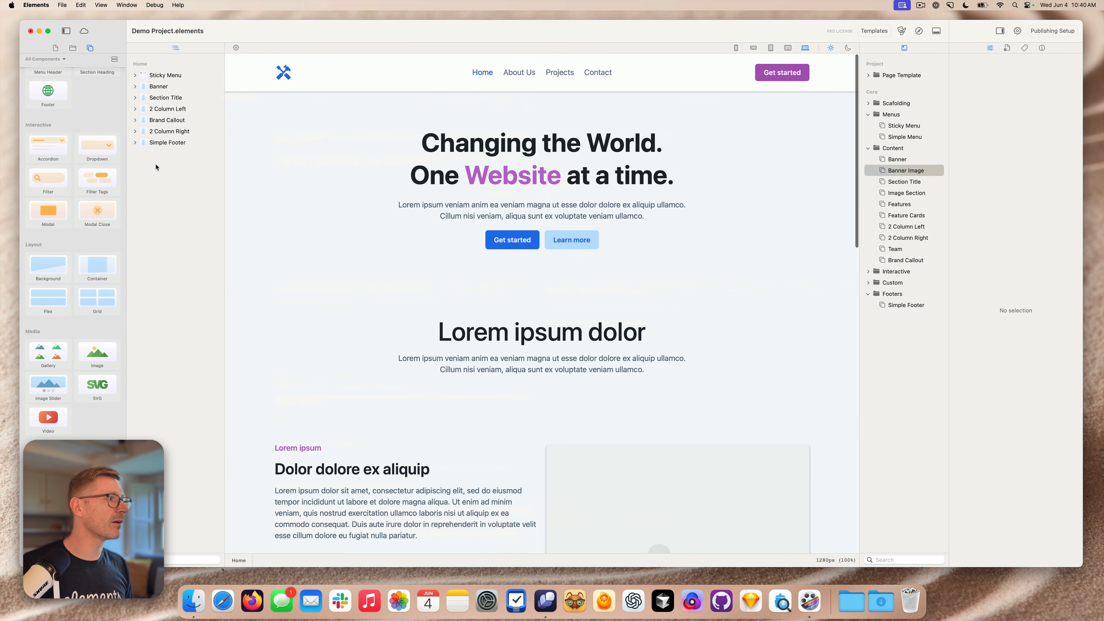
pyautogui.click(55, 48)
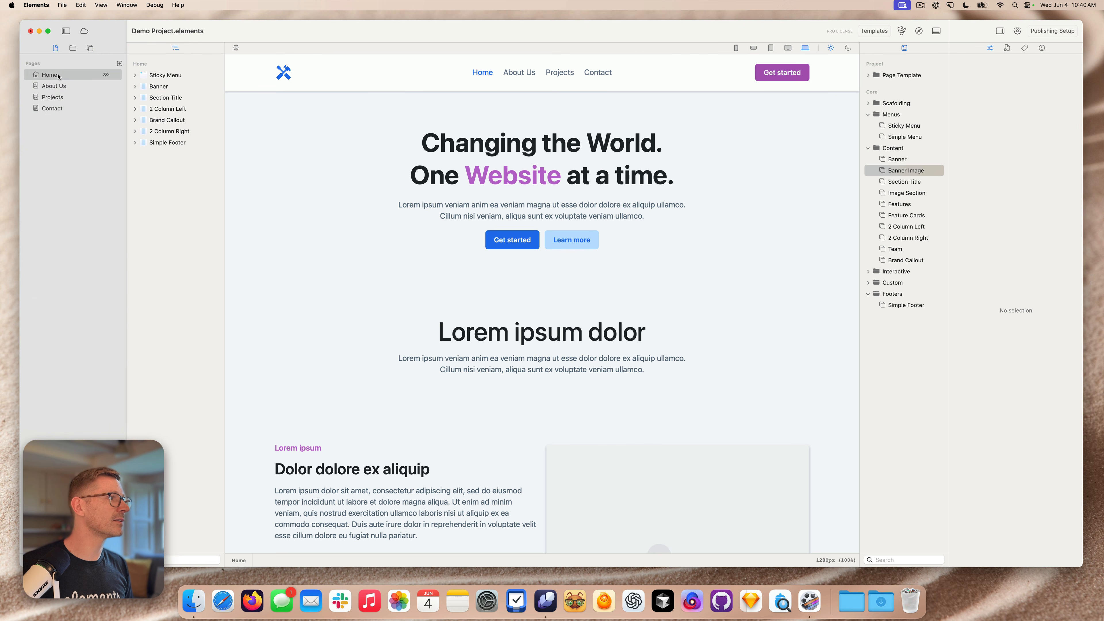
# - Check the empty Contact page, and view the Convert to Global option for the Home page's Sticky Menu
pyautogui.click(63, 110)
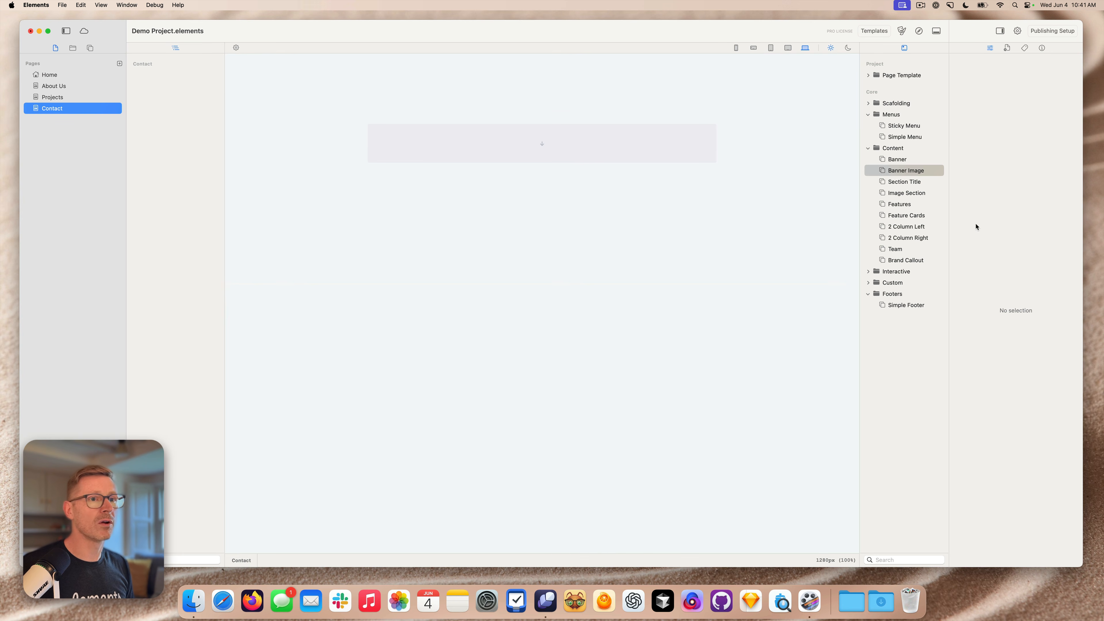
pyautogui.click(79, 76)
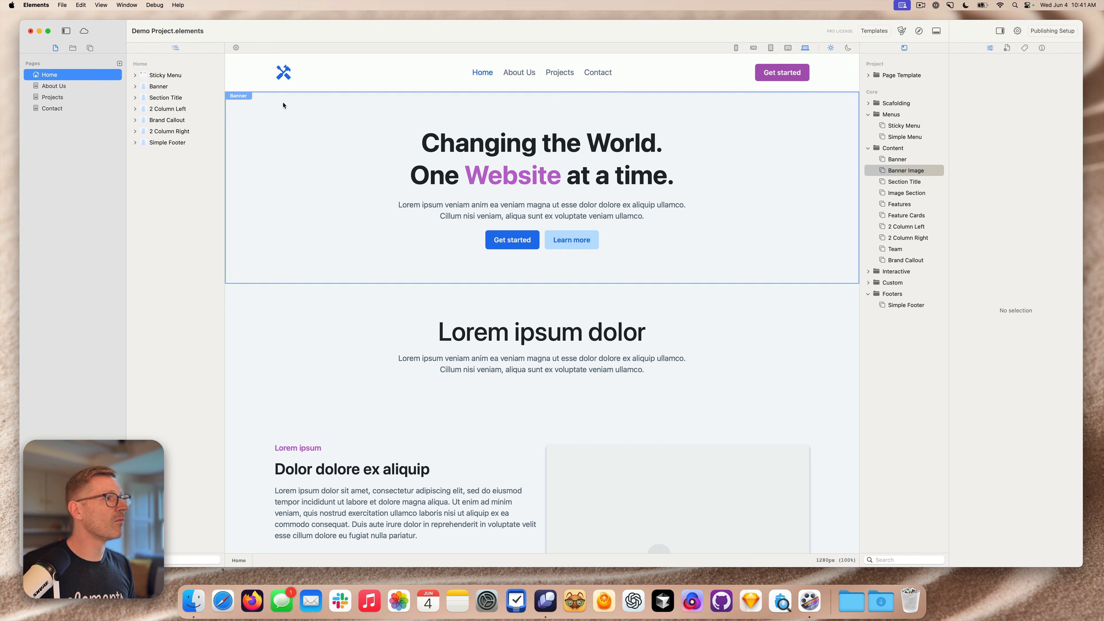
pyautogui.click(240, 83)
pyautogui.rightClick(242, 80)
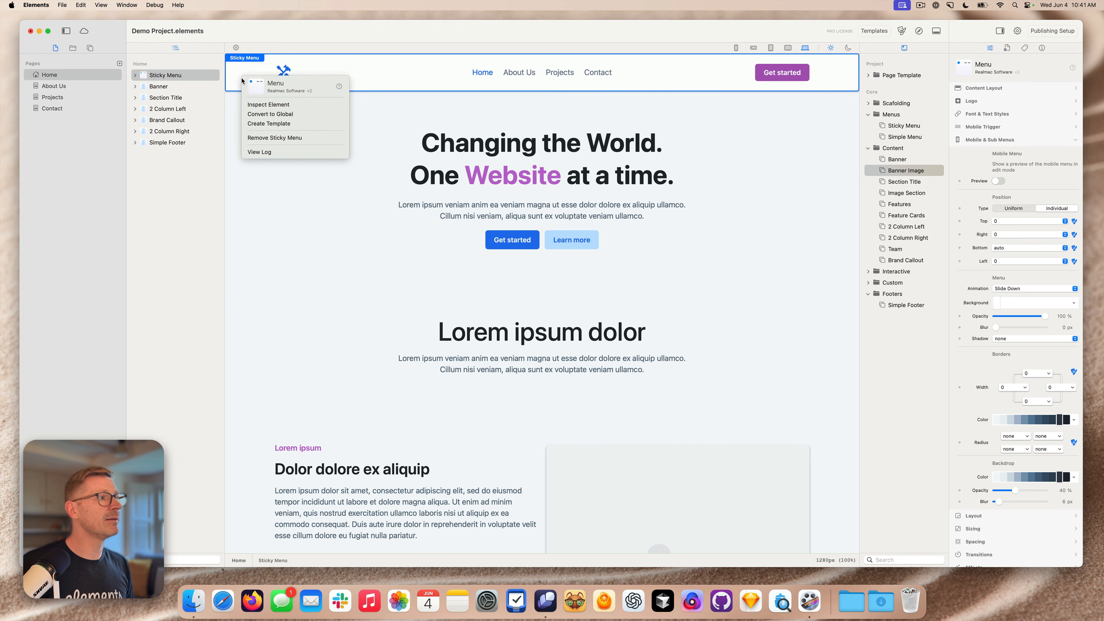
pyautogui.click(334, 112)
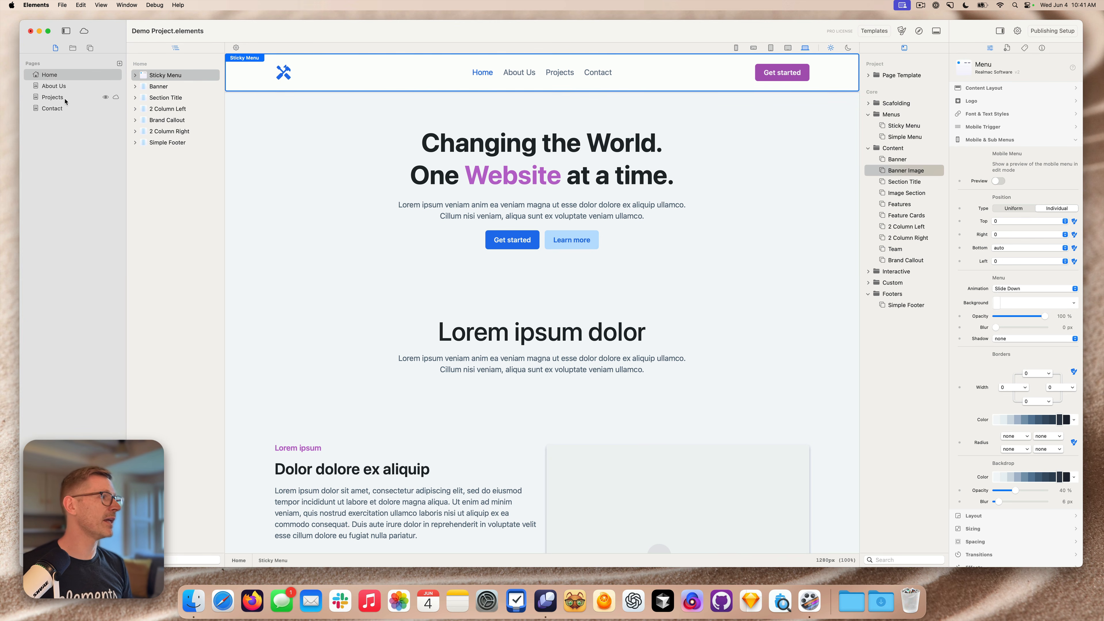
# - Add the Core Sticky Menu, Banner, Brand Callout and Simple Footer templates together to the empty Contact page
pyautogui.click(61, 108)
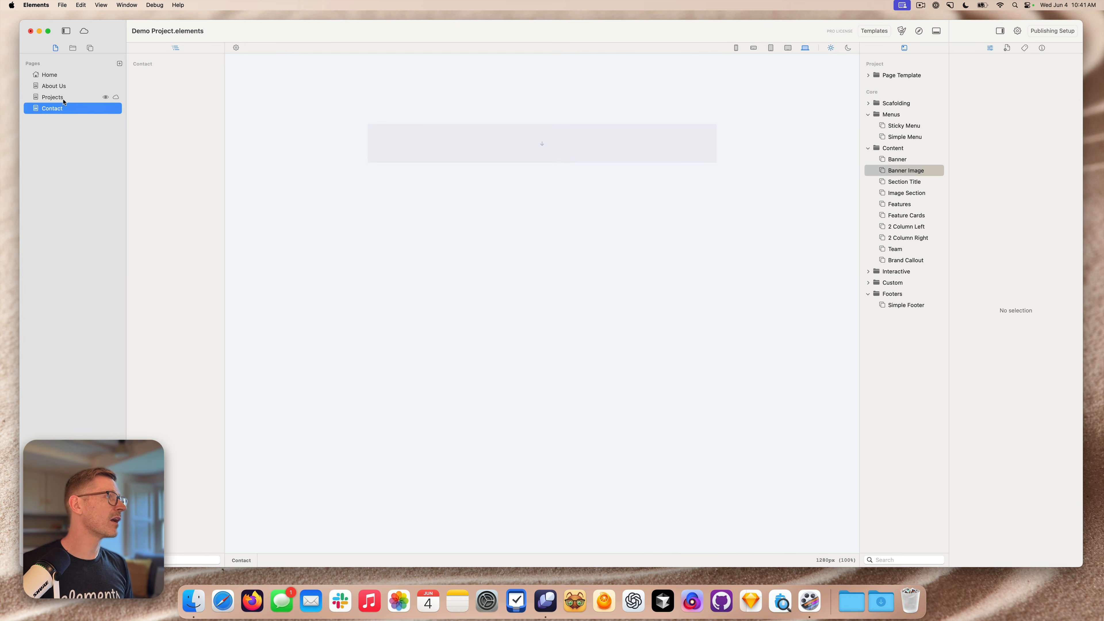
pyautogui.click(64, 97)
pyautogui.click(66, 109)
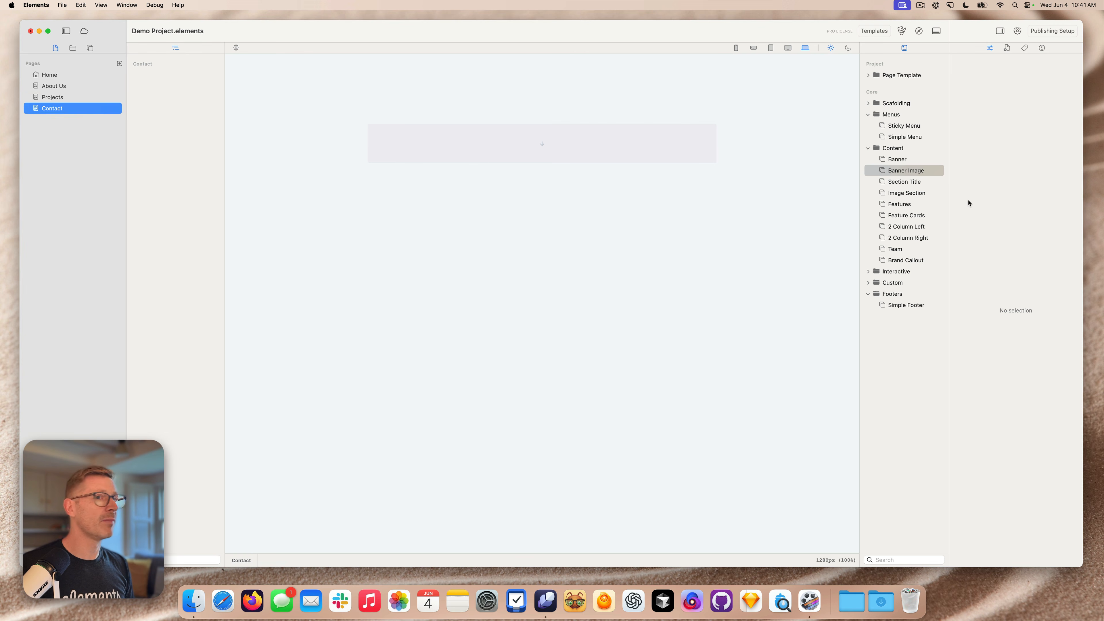
pyautogui.click(915, 126)
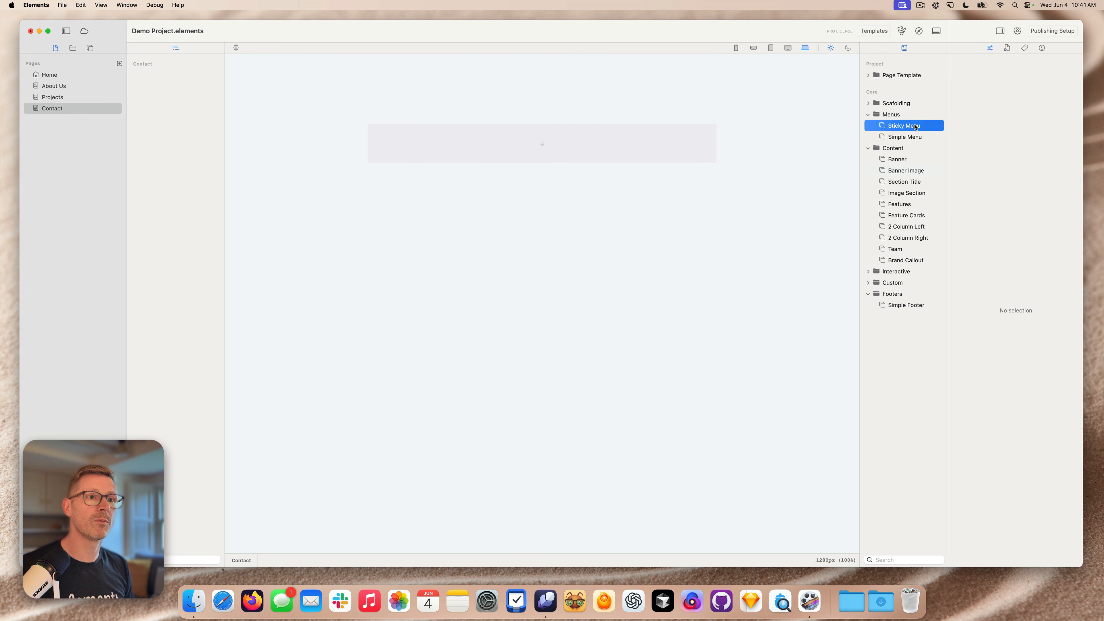
pyautogui.keyDown('super'); pyautogui.click(904, 160); pyautogui.keyUp('super')
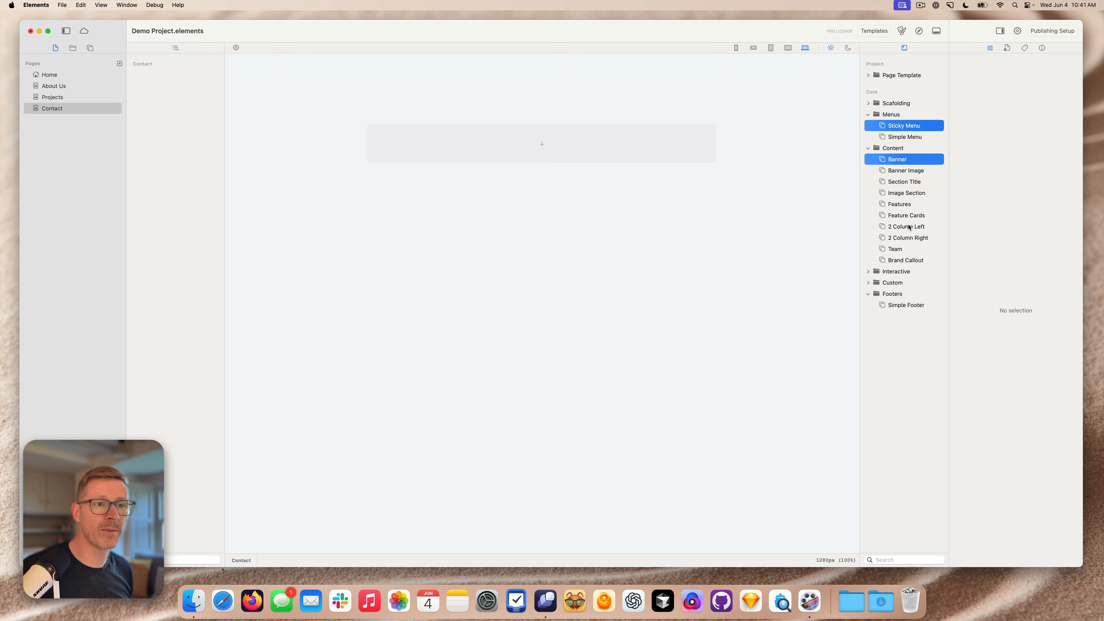
pyautogui.keyDown('super'); pyautogui.click(922, 305); pyautogui.keyUp('super')
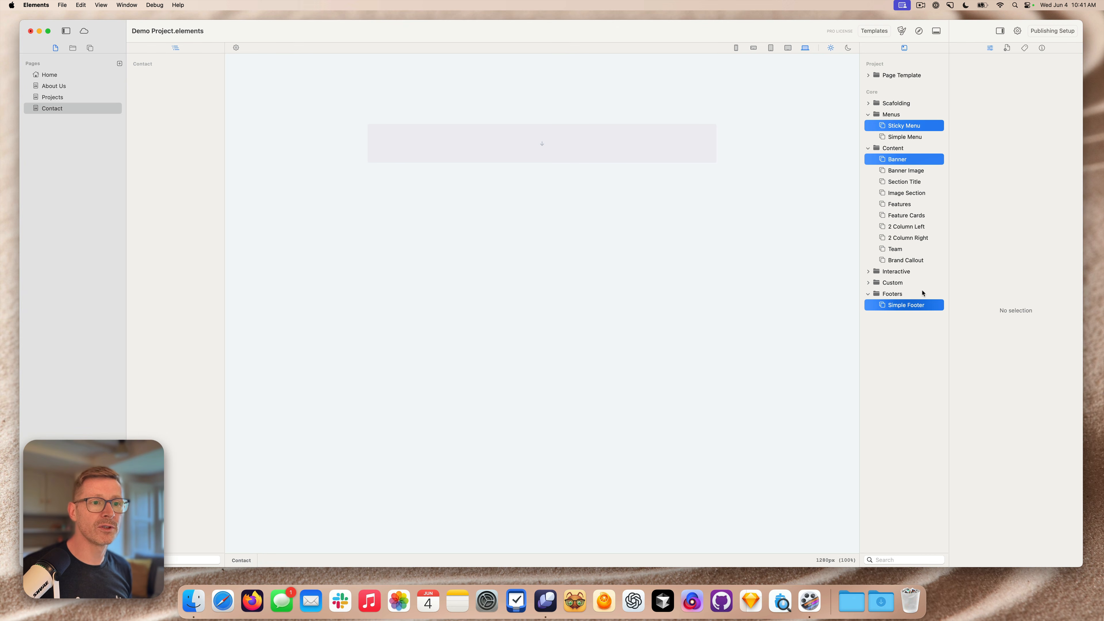
pyautogui.keyDown('super'); pyautogui.click(905, 260); pyautogui.keyUp('super')
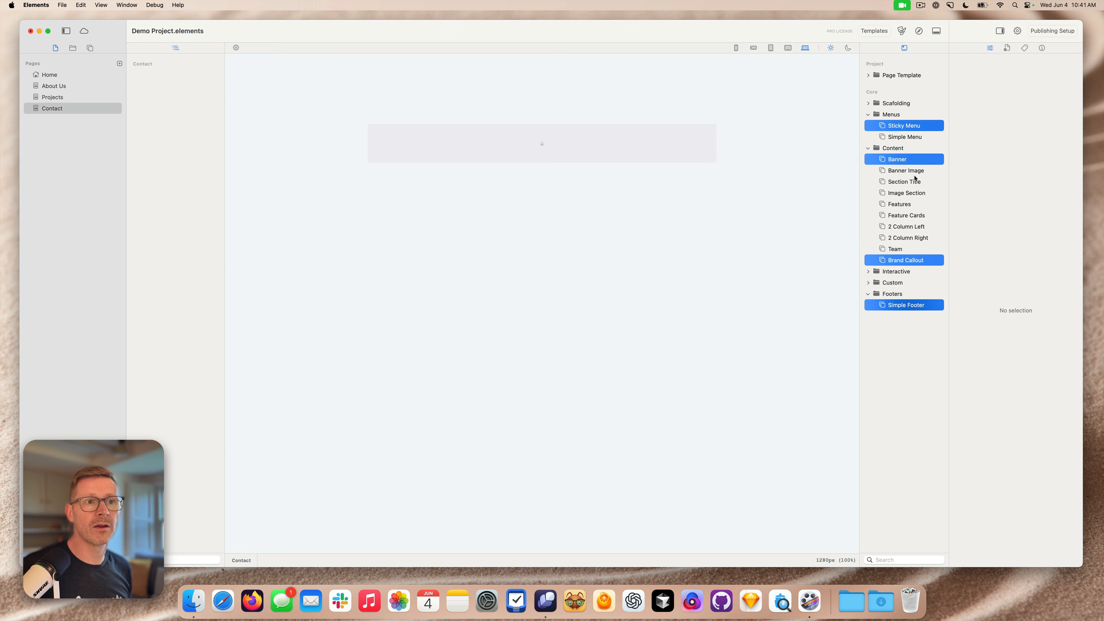
pyautogui.doubleClick(904, 160)
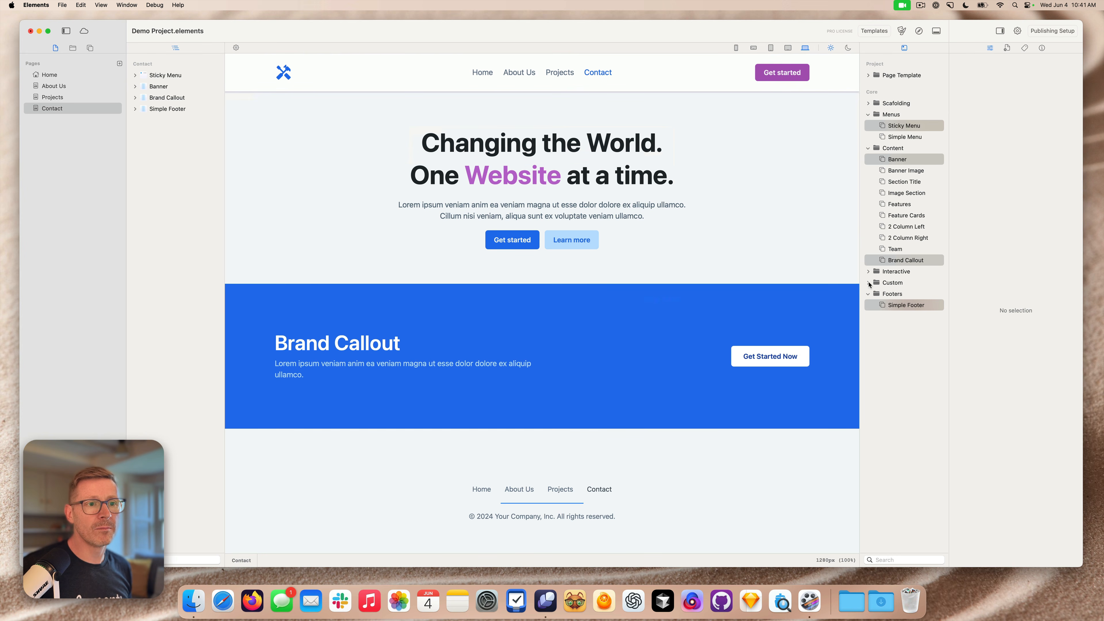
# - Insert a 2 Column Left section between the Banner and Brand Callout, and place the Contact Us form template inside it above its column grid
pyautogui.moveTo(908, 227); pyautogui.dragTo(648, 286)
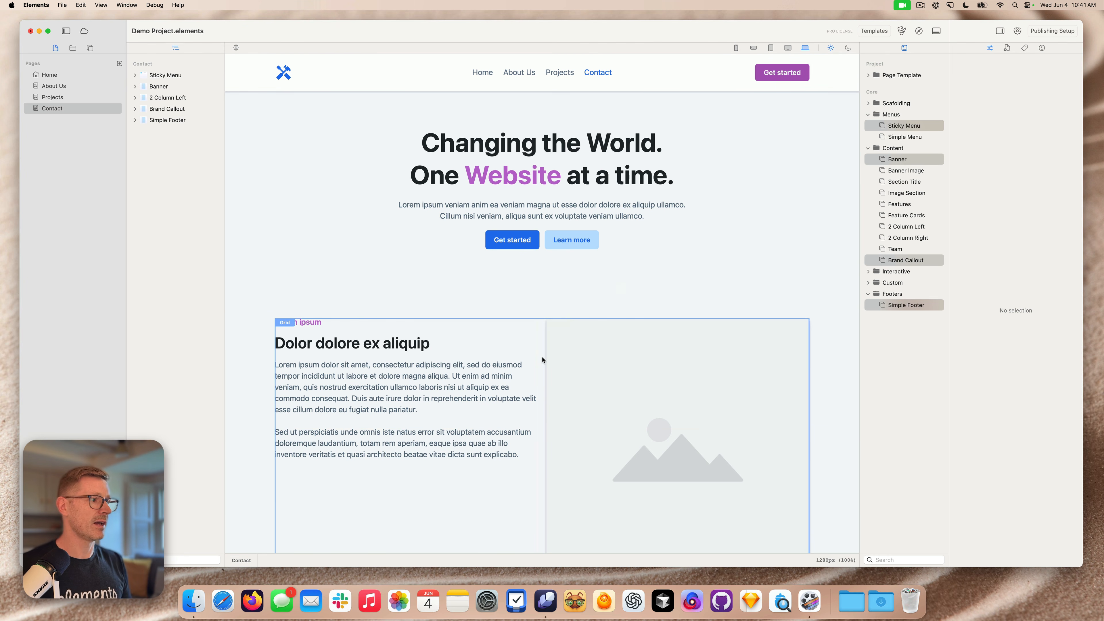
pyautogui.click(870, 274)
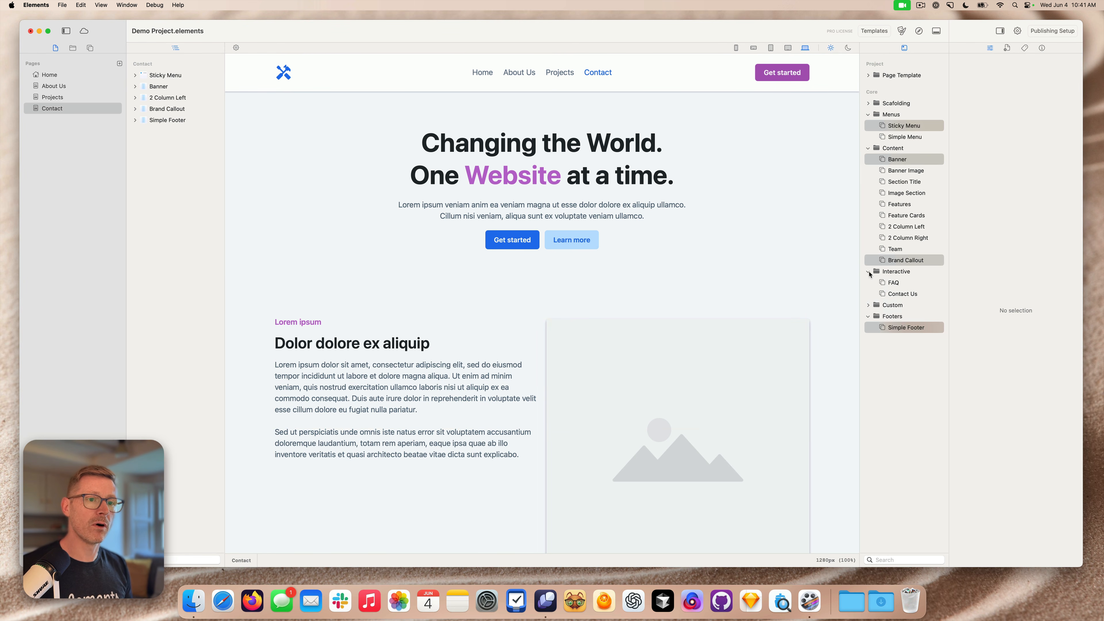
pyautogui.moveTo(893, 283); pyautogui.dragTo(484, 210)
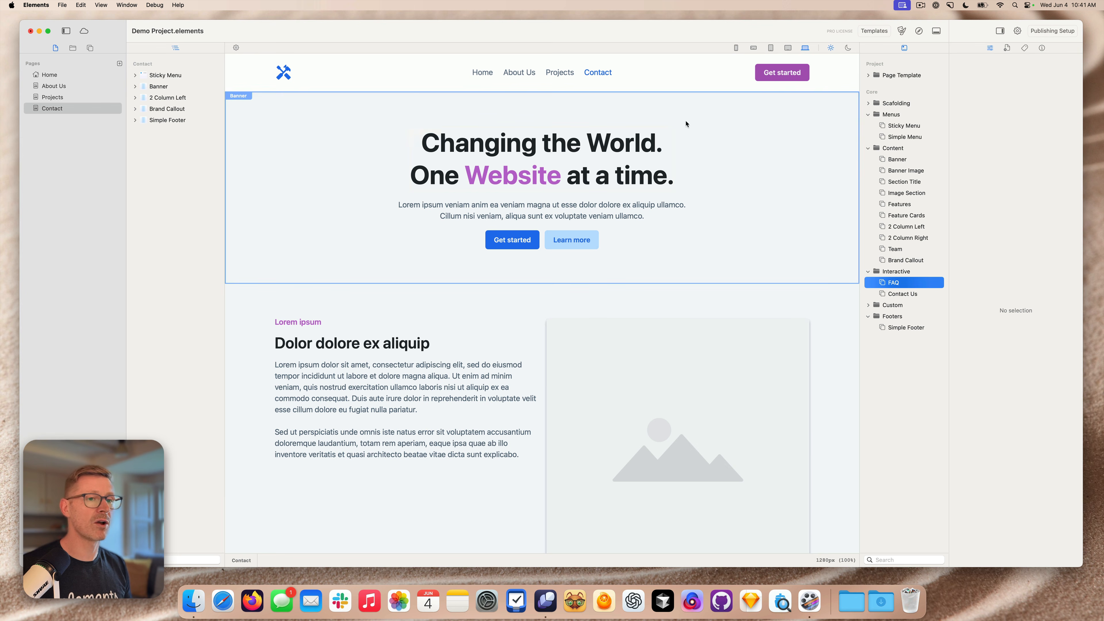
pyautogui.click(925, 305)
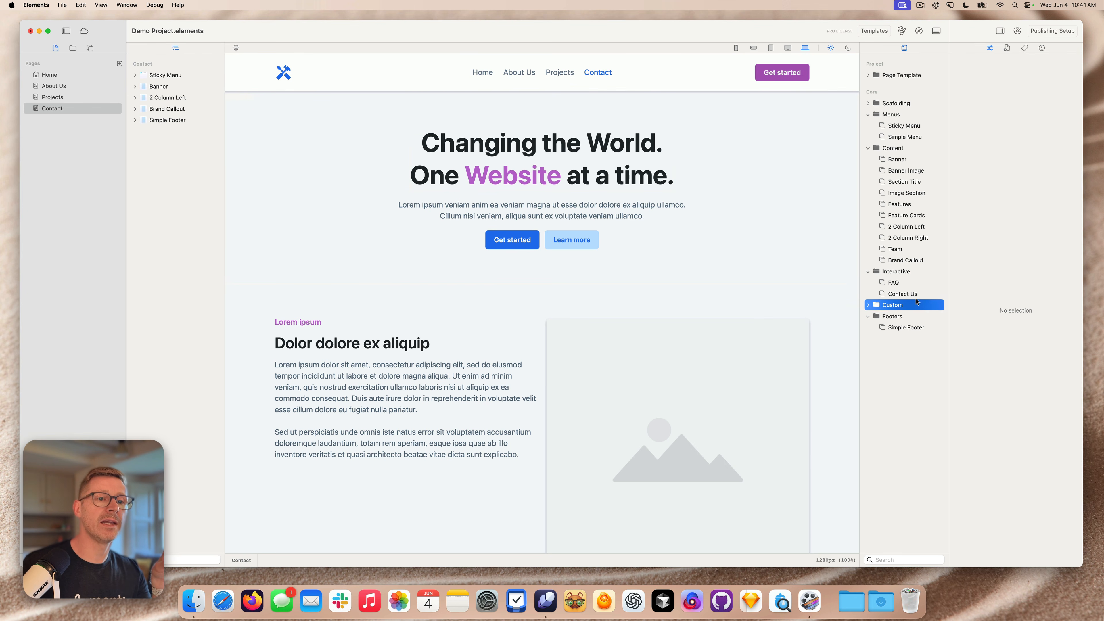
pyautogui.moveTo(909, 294); pyautogui.dragTo(513, 249)
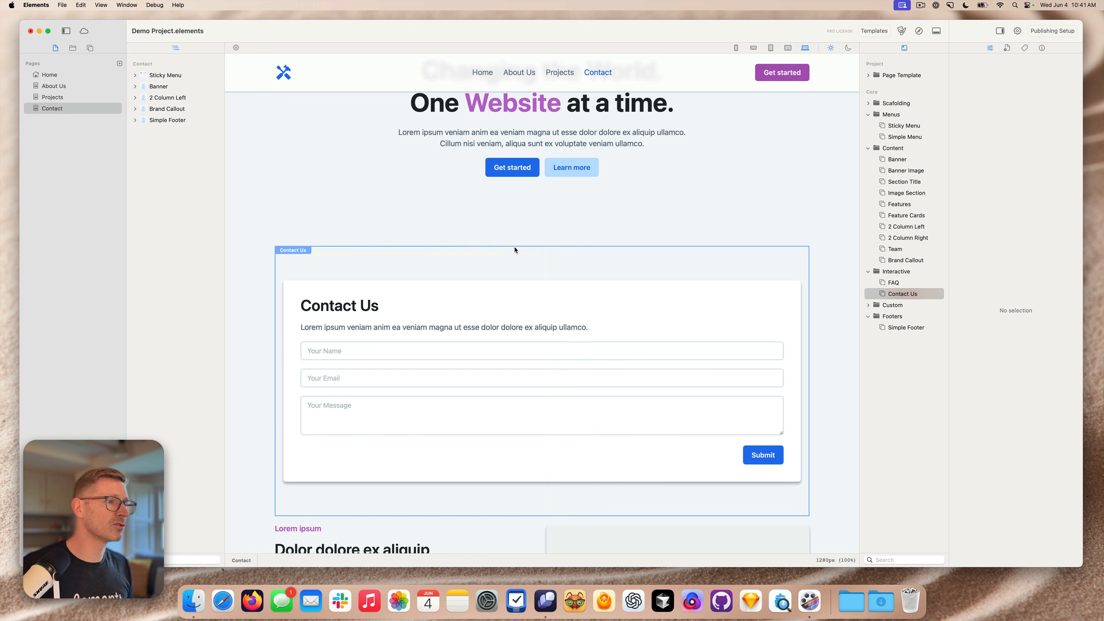
# - Delete the text and image grid below the Contact Us form in the 2 Column Left section, then select that section
pyautogui.scroll(-5, 621, 239)
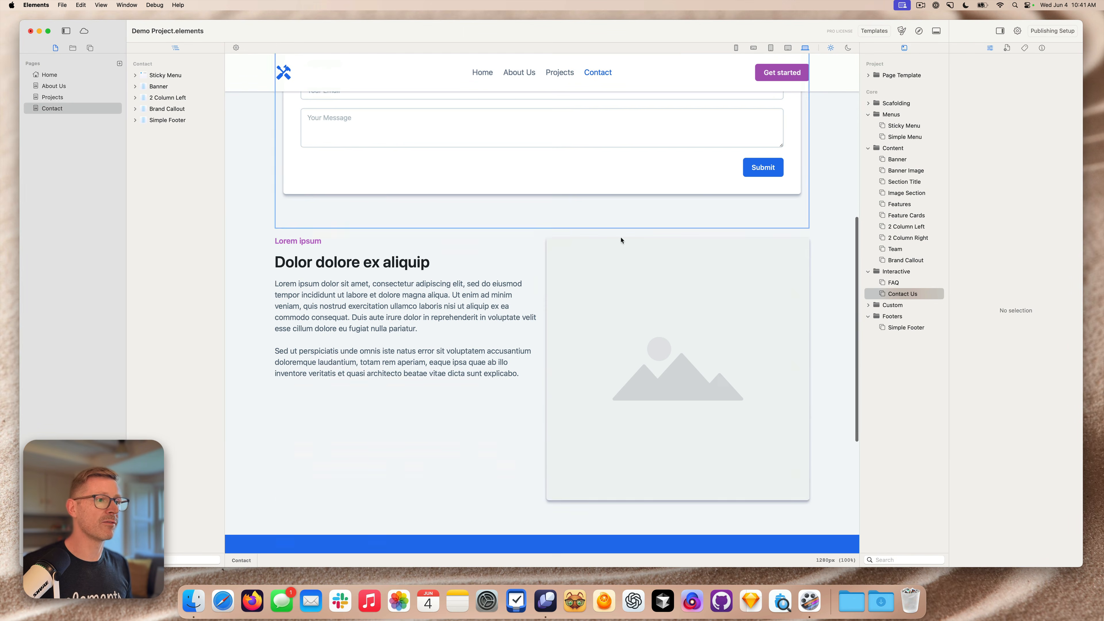
pyautogui.click(543, 277)
pyautogui.press('Delete')
pyautogui.scroll(4, 604, 260)
pyautogui.scroll(4, 683, 278)
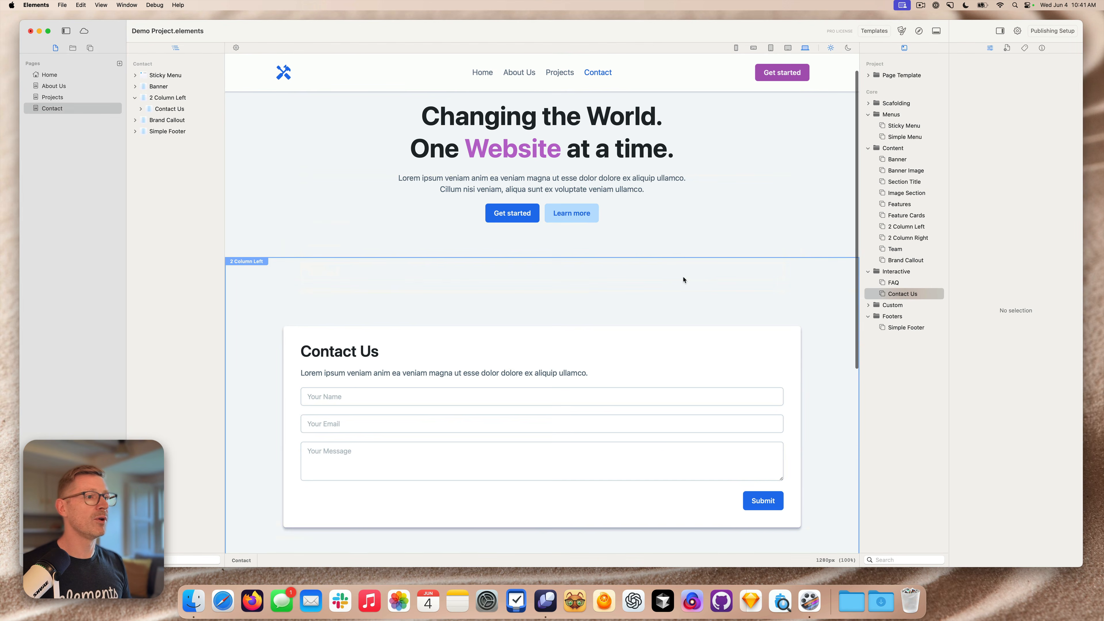
pyautogui.click(690, 266)
pyautogui.scroll(1, 691, 266)
# - Compare the Home page with the Contact page and review the Contact page's banner and form
pyautogui.click(76, 78)
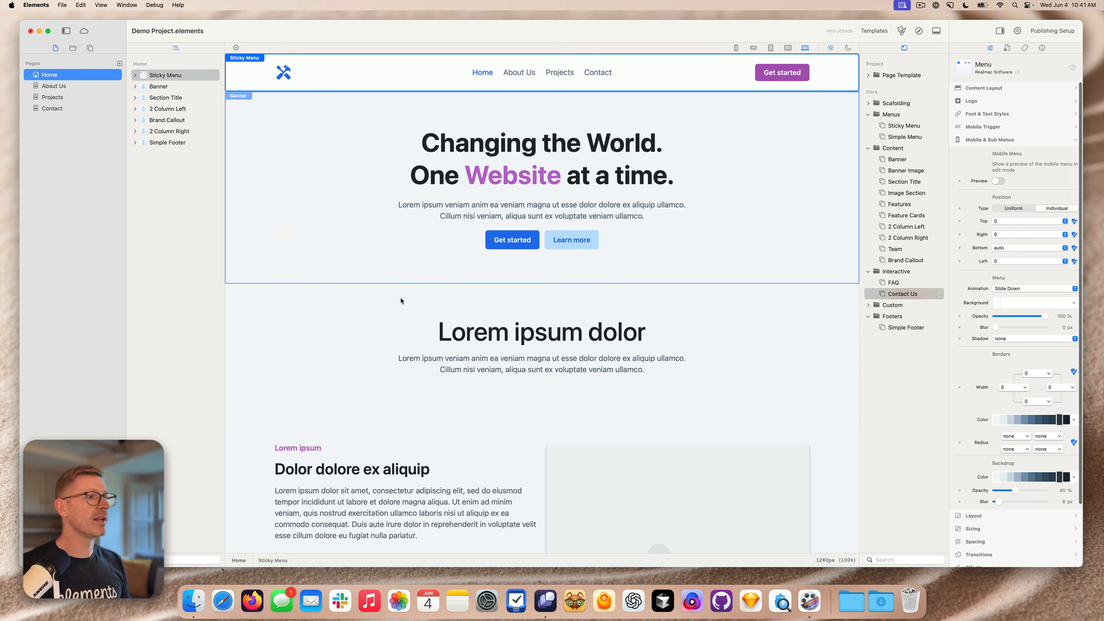
pyautogui.scroll(-8, 402, 301)
pyautogui.scroll(6, 402, 300)
pyautogui.click(66, 111)
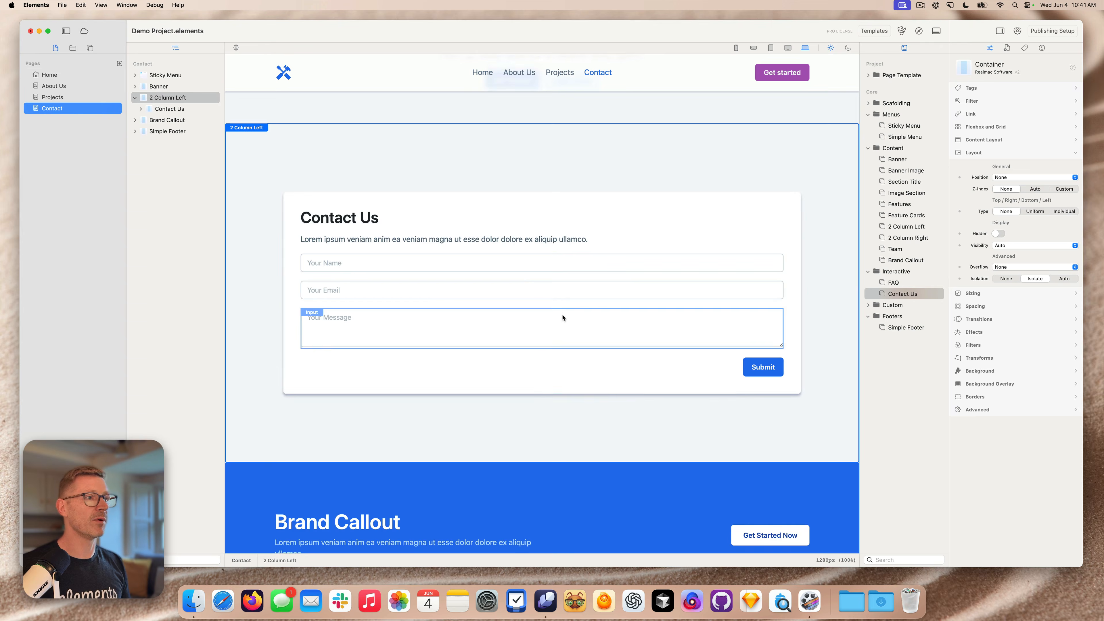
pyautogui.scroll(5, 562, 317)
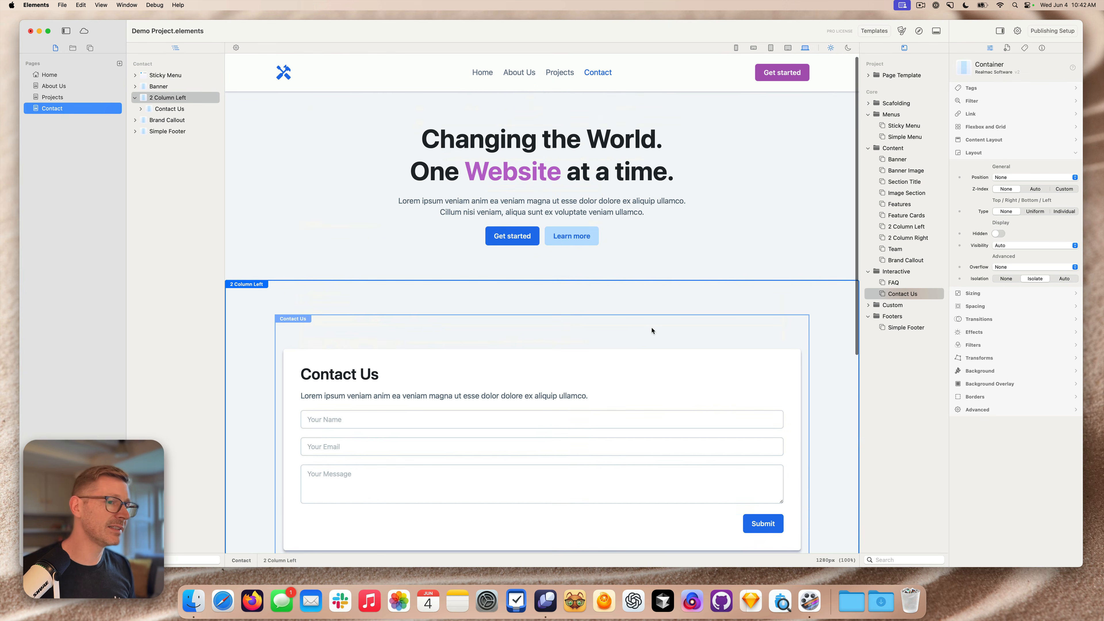
pyautogui.scroll(-3, 652, 331)
pyautogui.scroll(2, 653, 333)
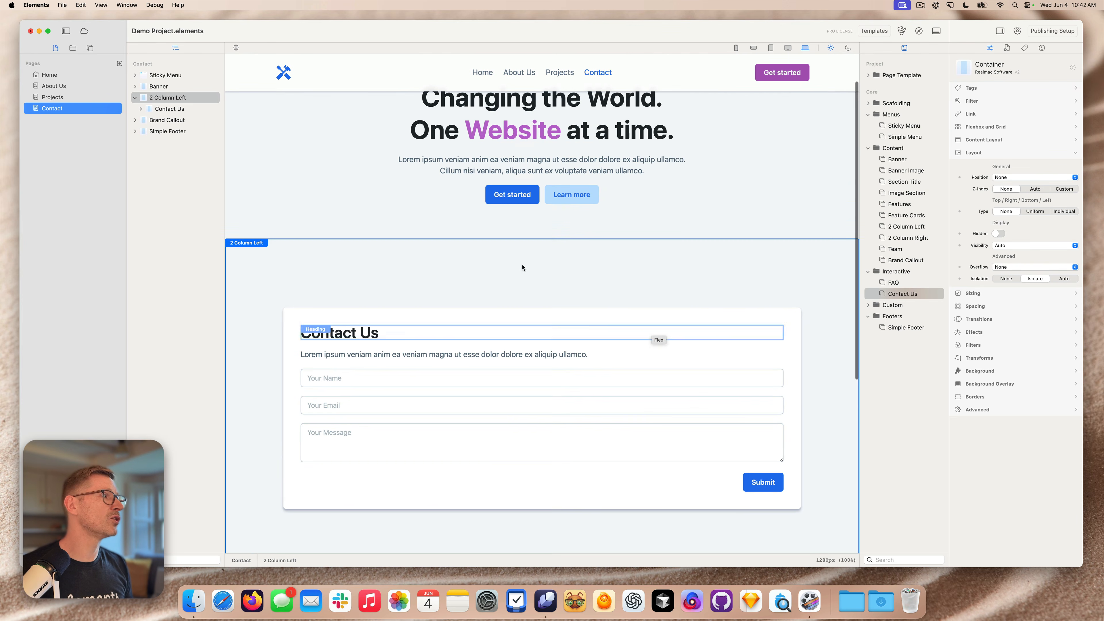
# - Add the Sticky Menu, Banner Image, Section Title, Team, FAQ and Simple Footer templates together to the empty About Us page
pyautogui.click(58, 88)
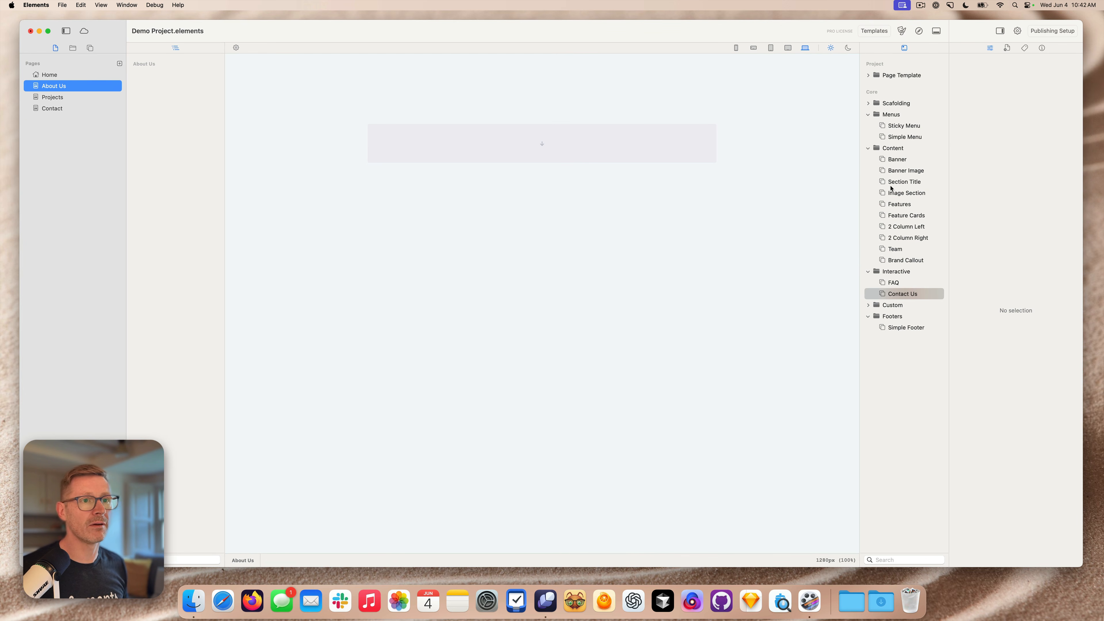
pyautogui.click(926, 128)
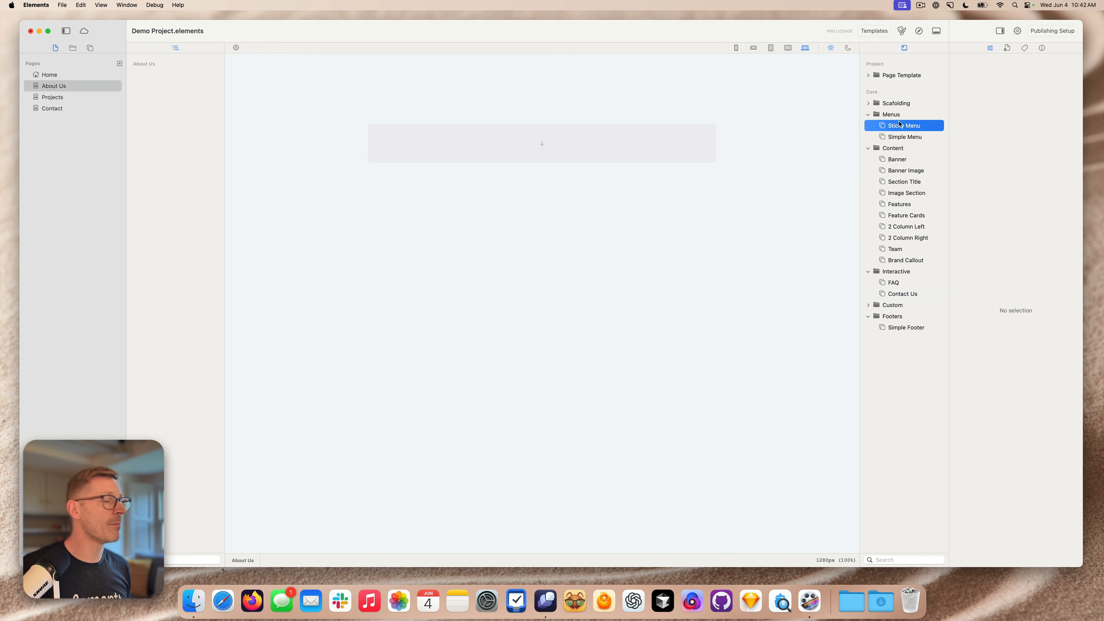
pyautogui.keyDown('super'); pyautogui.click(903, 161); pyautogui.keyUp('super')
pyautogui.keyDown('super'); pyautogui.click(900, 163); pyautogui.keyUp('super')
pyautogui.keyDown('super'); pyautogui.click(902, 172); pyautogui.keyUp('super')
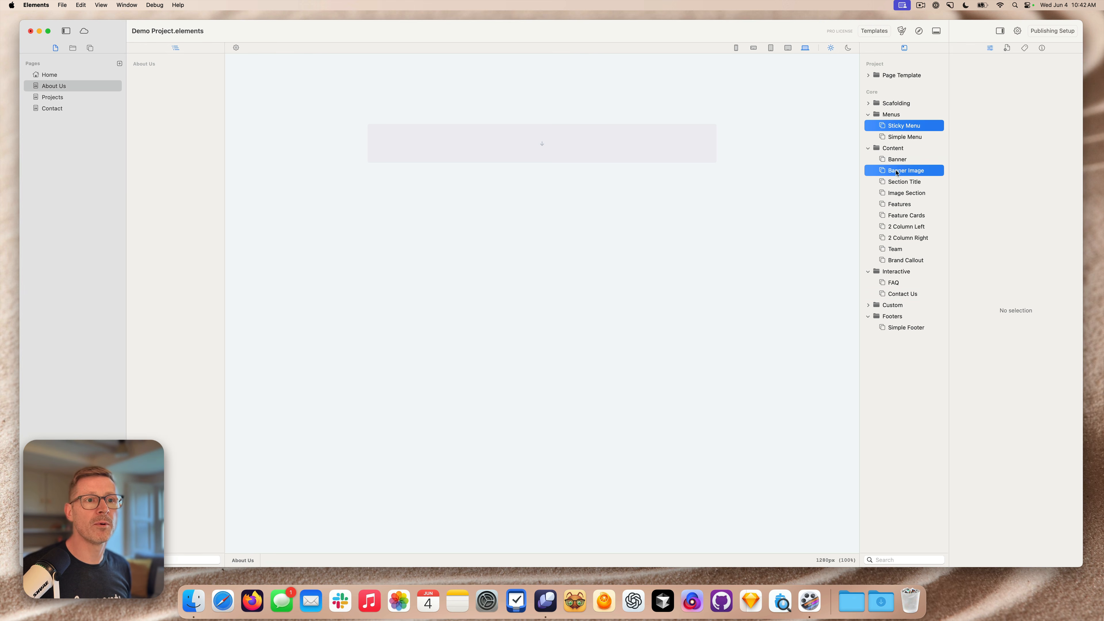
pyautogui.keyDown('super'); pyautogui.click(912, 182); pyautogui.keyUp('super')
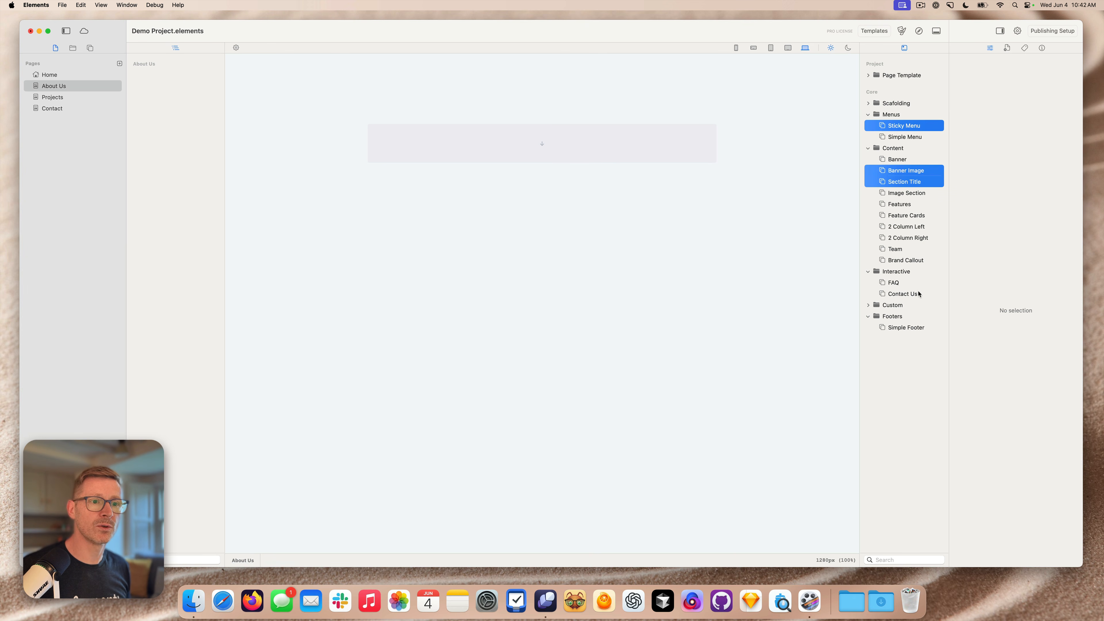
pyautogui.keyDown('super'); pyautogui.click(905, 253); pyautogui.keyUp('super')
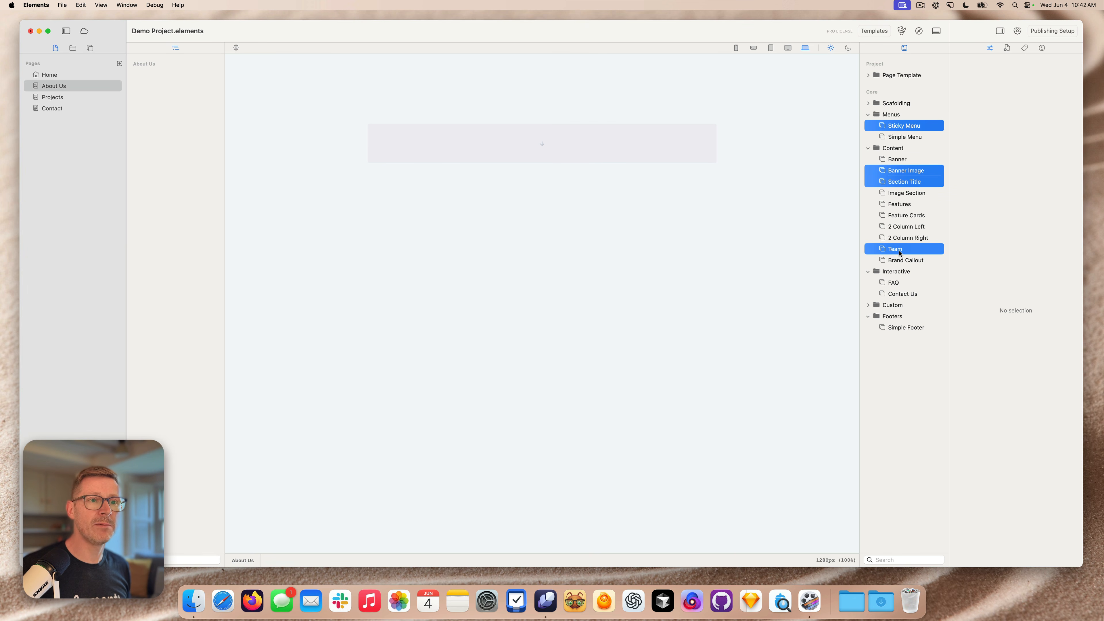
pyautogui.keyDown('super'); pyautogui.click(905, 329); pyautogui.keyUp('super')
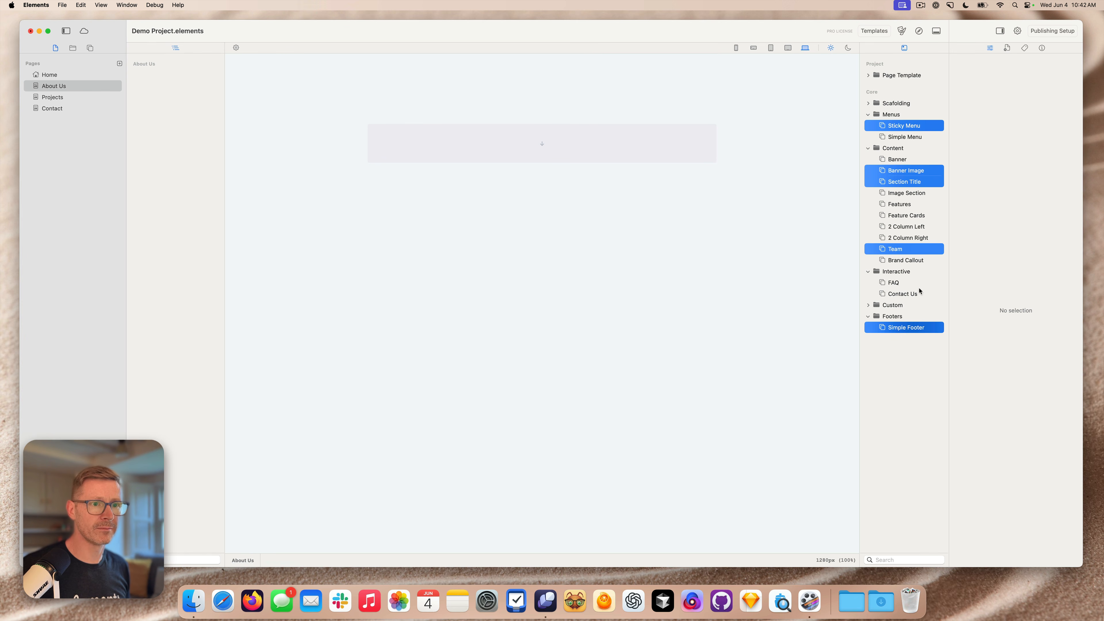
pyautogui.keyDown('super'); pyautogui.click(910, 284); pyautogui.keyUp('super')
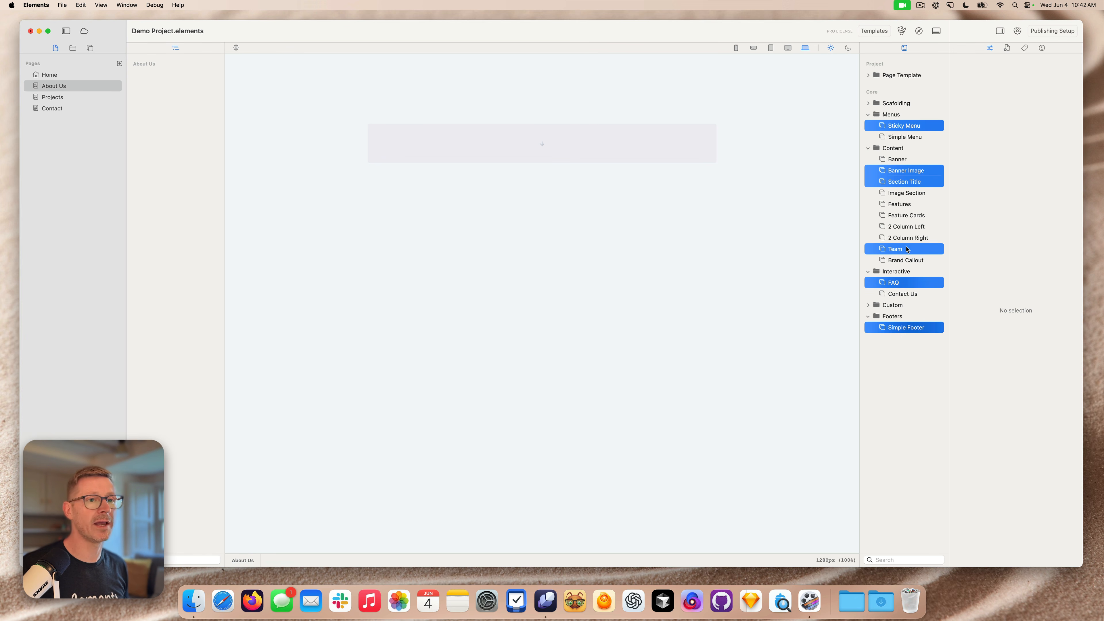
pyautogui.moveTo(906, 248); pyautogui.dragTo(540, 153)
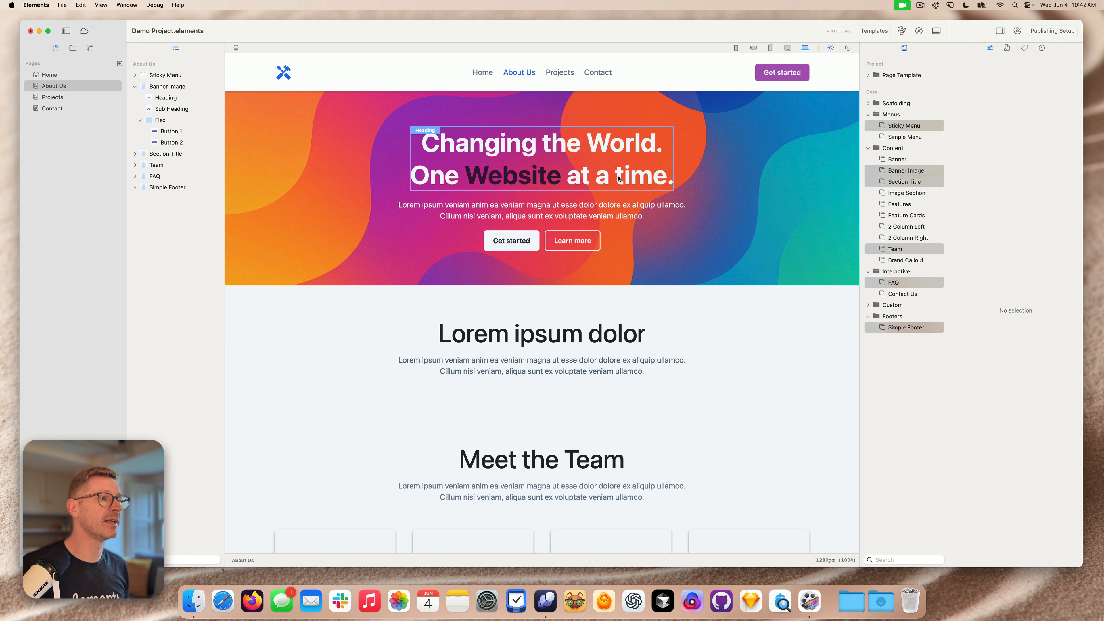
# - Delete the Section Title section from the About Us page and review the Team and FAQ sections down to the footer
pyautogui.click(475, 72)
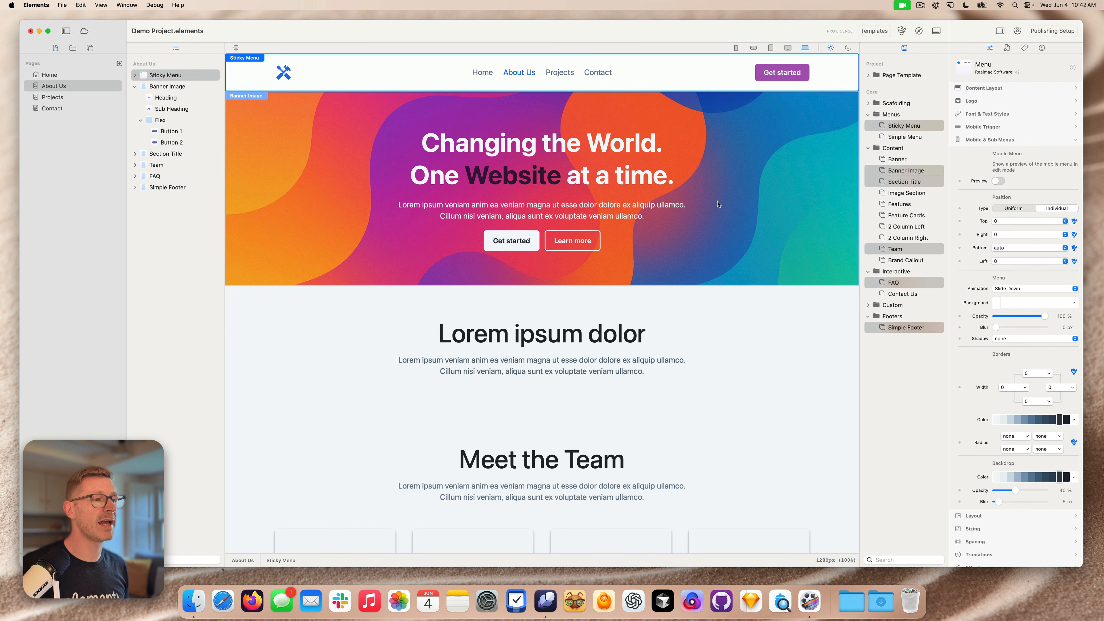
pyautogui.scroll(-3, 285, 269)
pyautogui.click(285, 254)
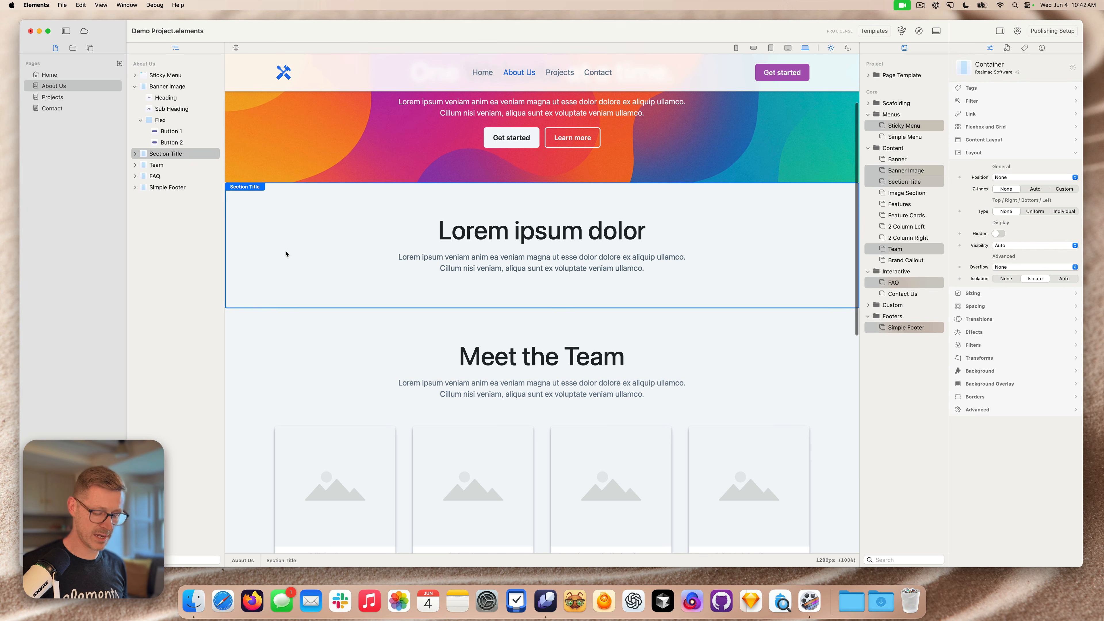
pyautogui.press('BackSpace')
pyautogui.scroll(-2, 394, 228)
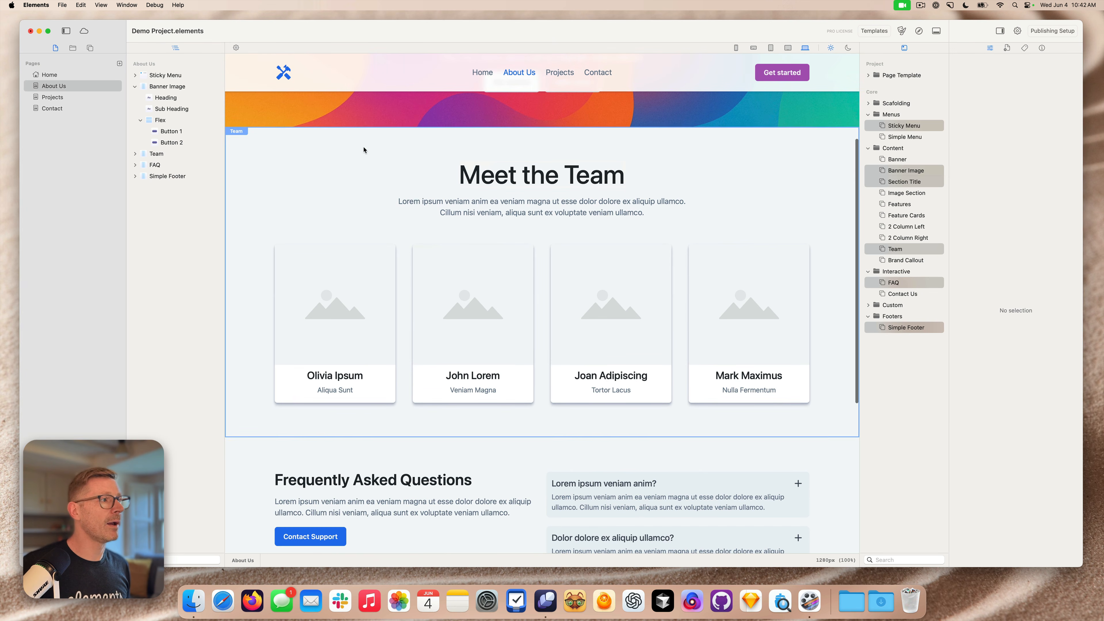
pyautogui.click(355, 207)
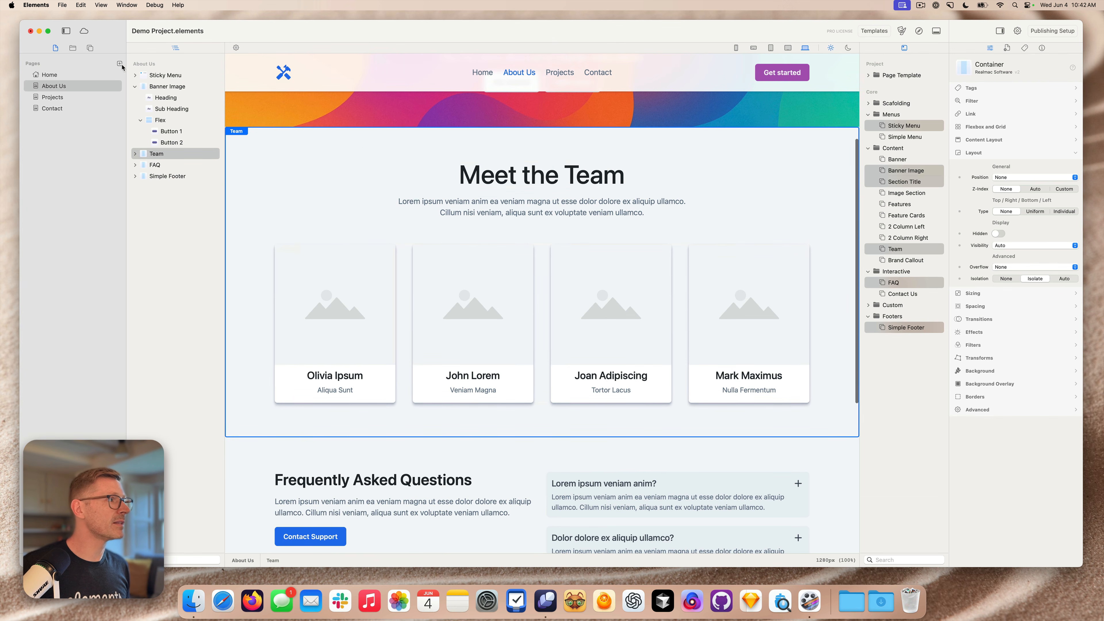
pyautogui.scroll(-8, 431, 278)
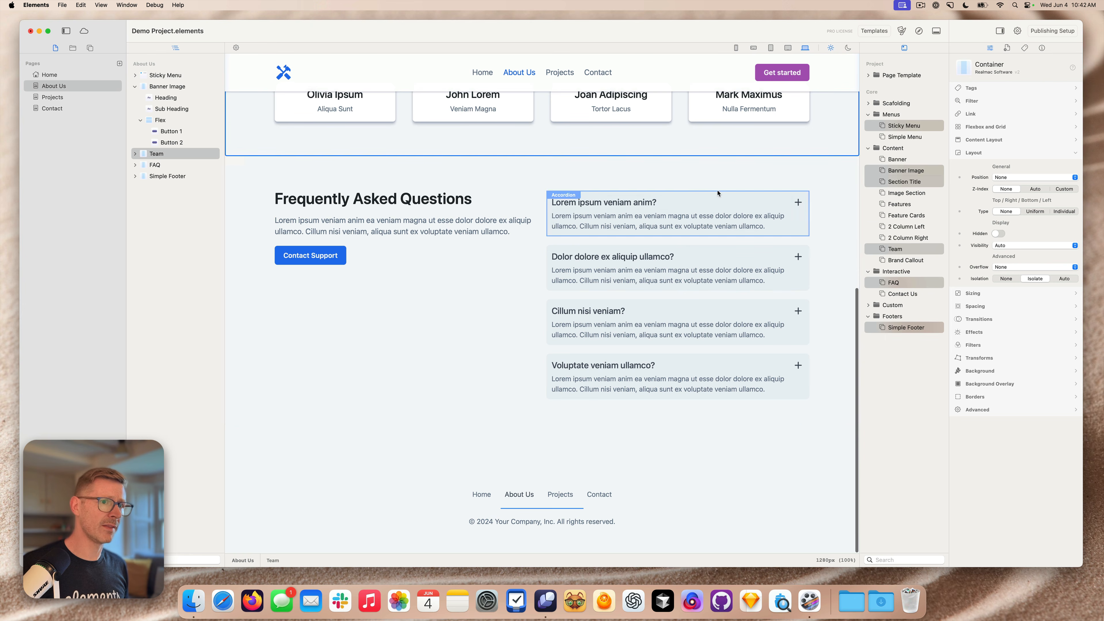
# - Preview the About Us page in Safari and review its banner and team sections
pyautogui.scroll(12, 615, 420)
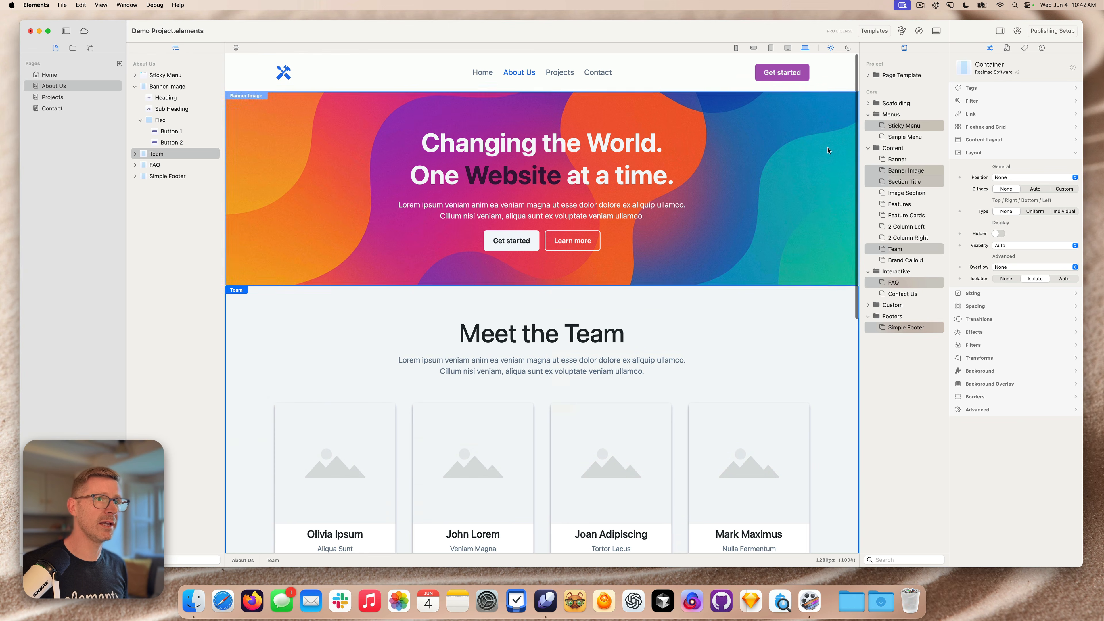
pyautogui.click(919, 32)
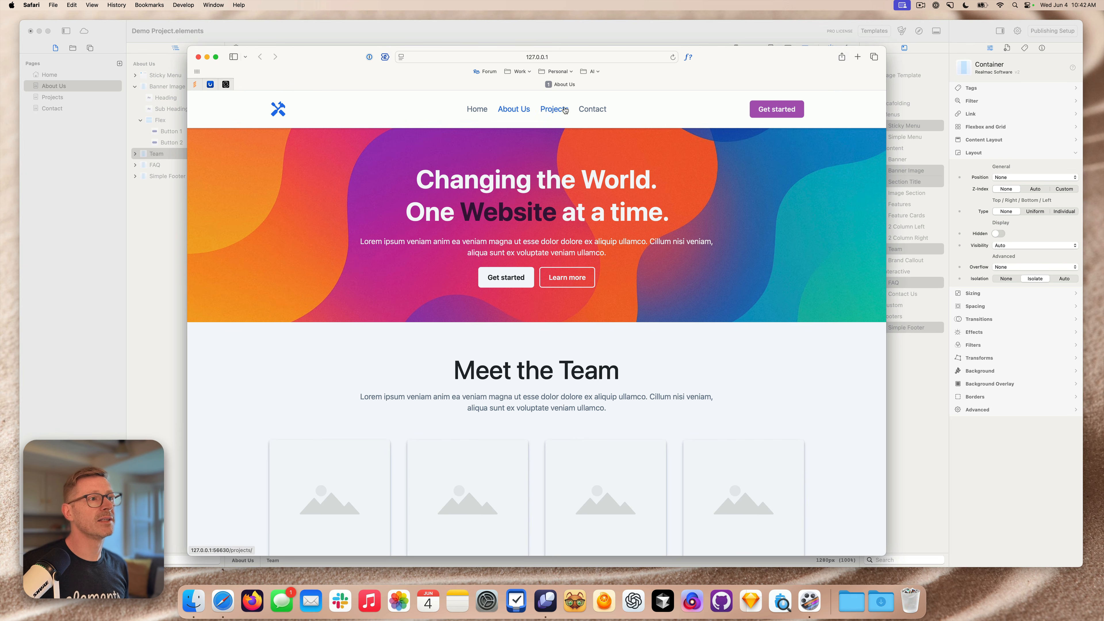
pyautogui.scroll(-8, 525, 288)
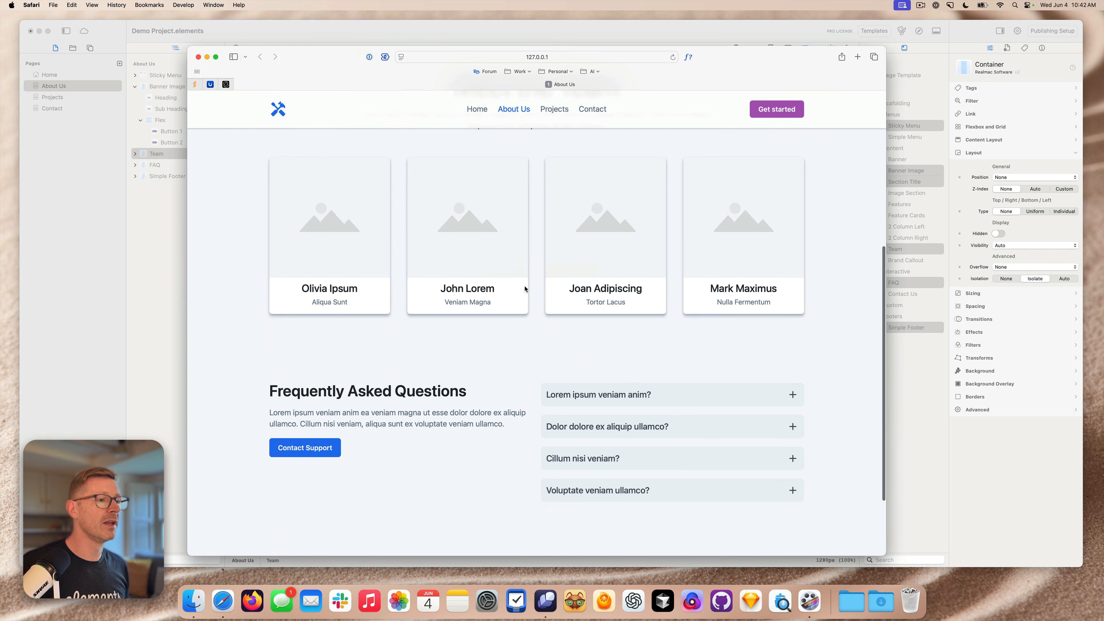
# - Test opening and closing the Frequently Asked Questions accordion items in the preview and return to the Elements editor
pyautogui.click(612, 393)
pyautogui.scroll(-3, 612, 394)
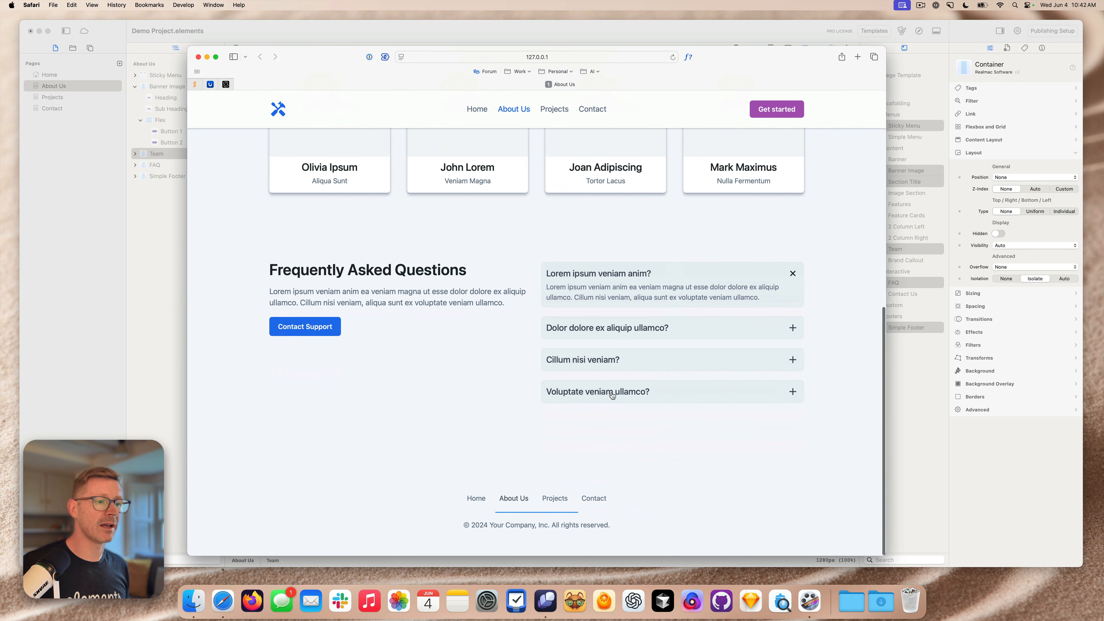
pyautogui.click(619, 361)
pyautogui.click(608, 310)
pyautogui.click(617, 276)
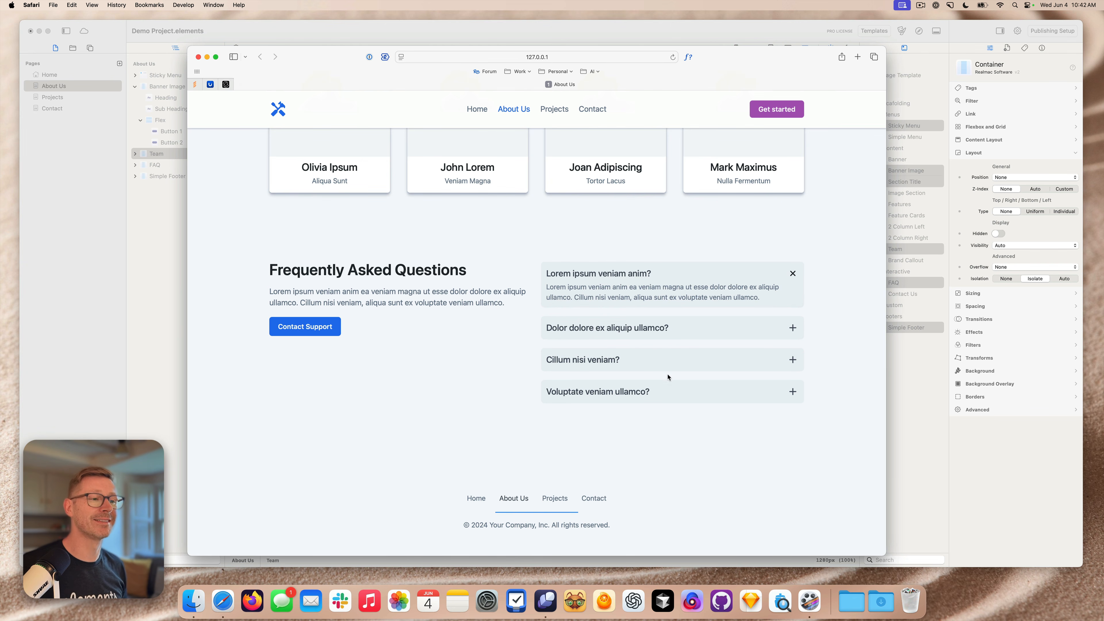
pyautogui.click(653, 391)
pyautogui.click(626, 337)
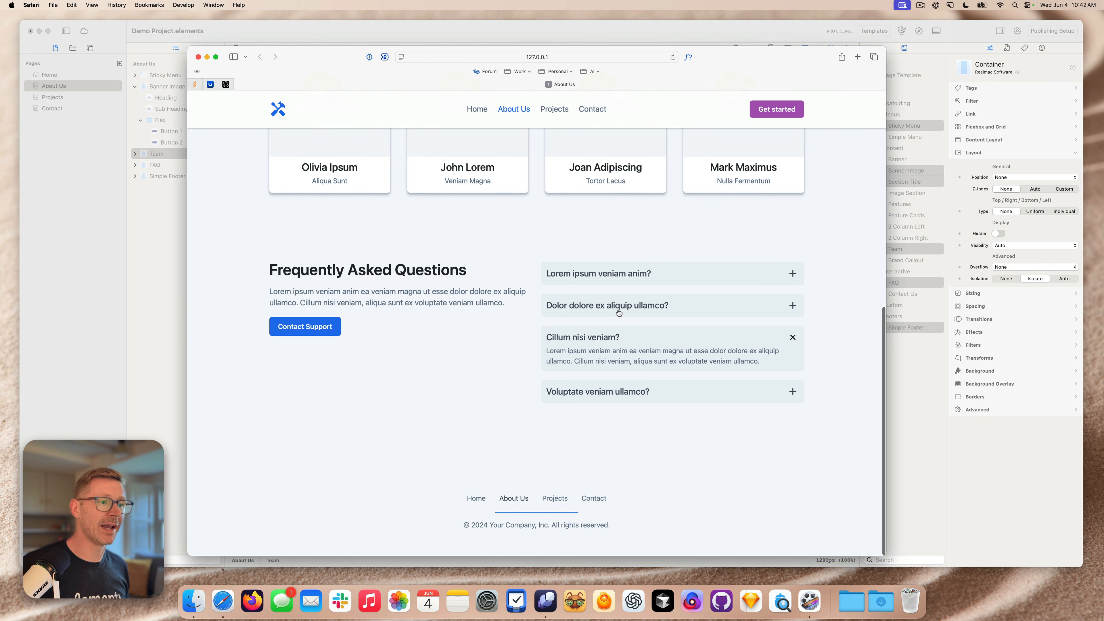
pyautogui.click(619, 312)
pyautogui.click(616, 273)
pyautogui.press('super+h')
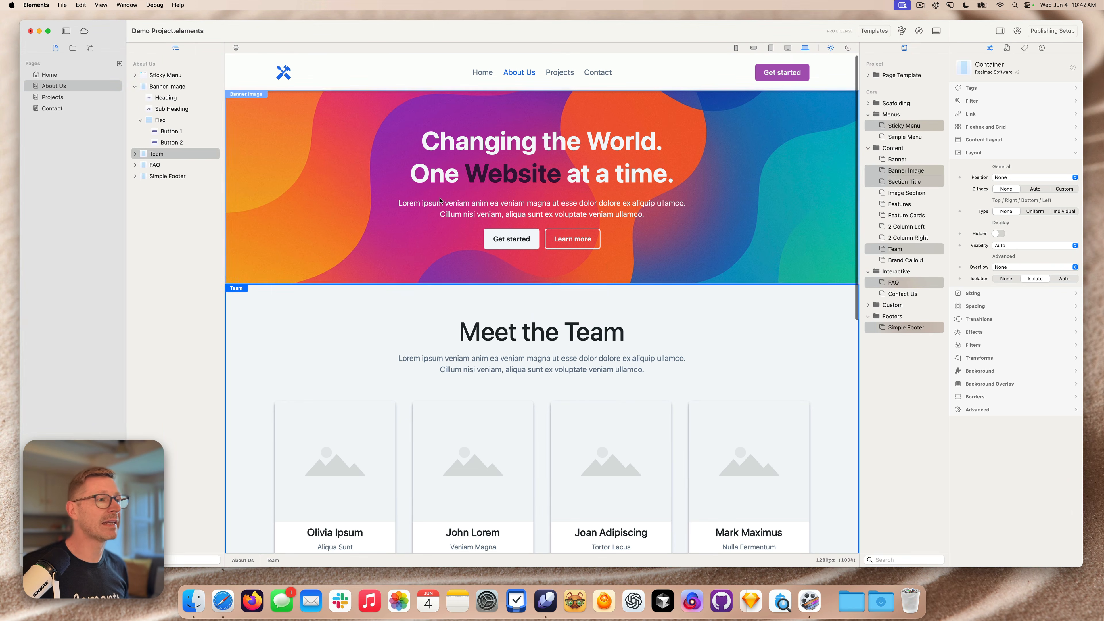
# - Place headshot-1.jpeg and headshot-2.jpeg from the images resources on the first two cards in the Team section
pyautogui.click(304, 148)
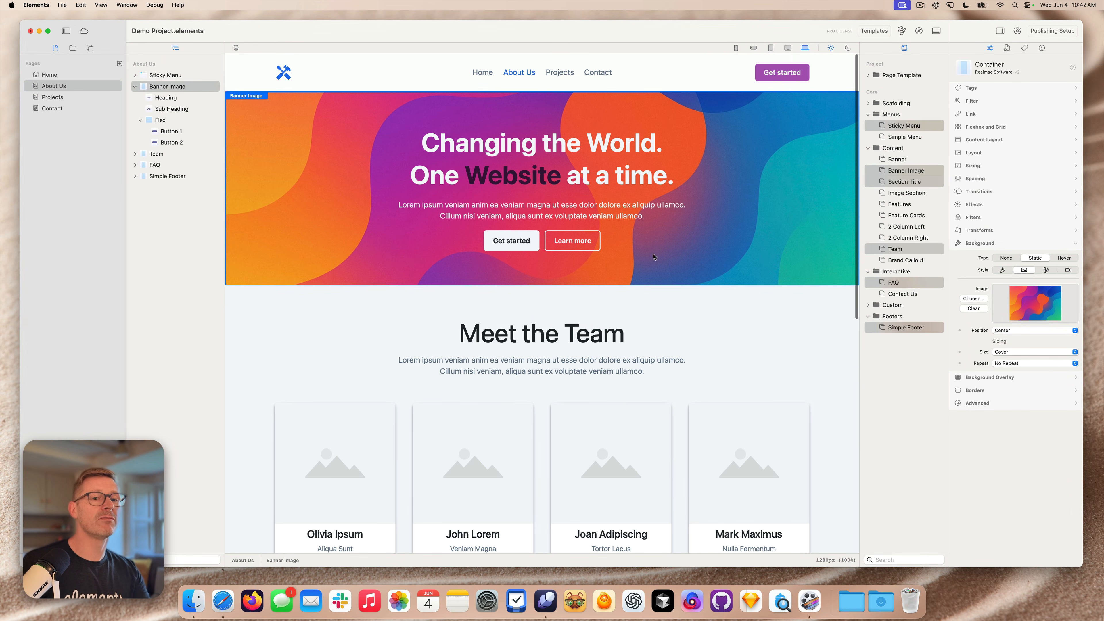
pyautogui.click(72, 48)
pyautogui.moveTo(67, 85); pyautogui.dragTo(327, 364)
pyautogui.moveTo(68, 97); pyautogui.dragTo(490, 282)
pyautogui.click(510, 228)
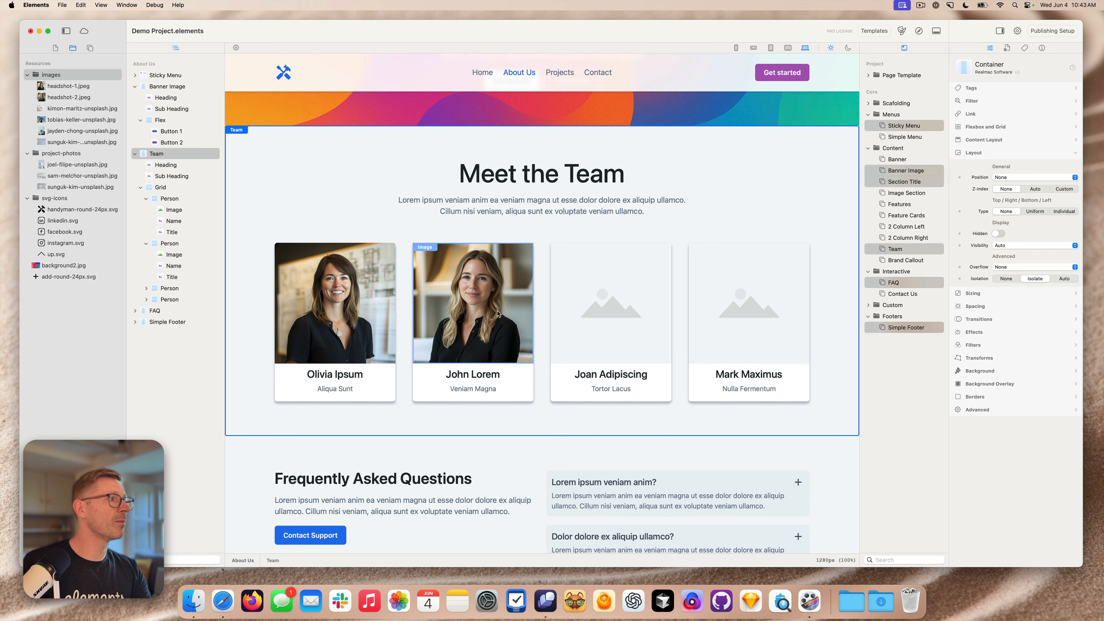
# - Replace the Banner Image section's background with the second Unsplash photo in the images resource folder
pyautogui.scroll(5, 244, 174)
pyautogui.click(234, 156)
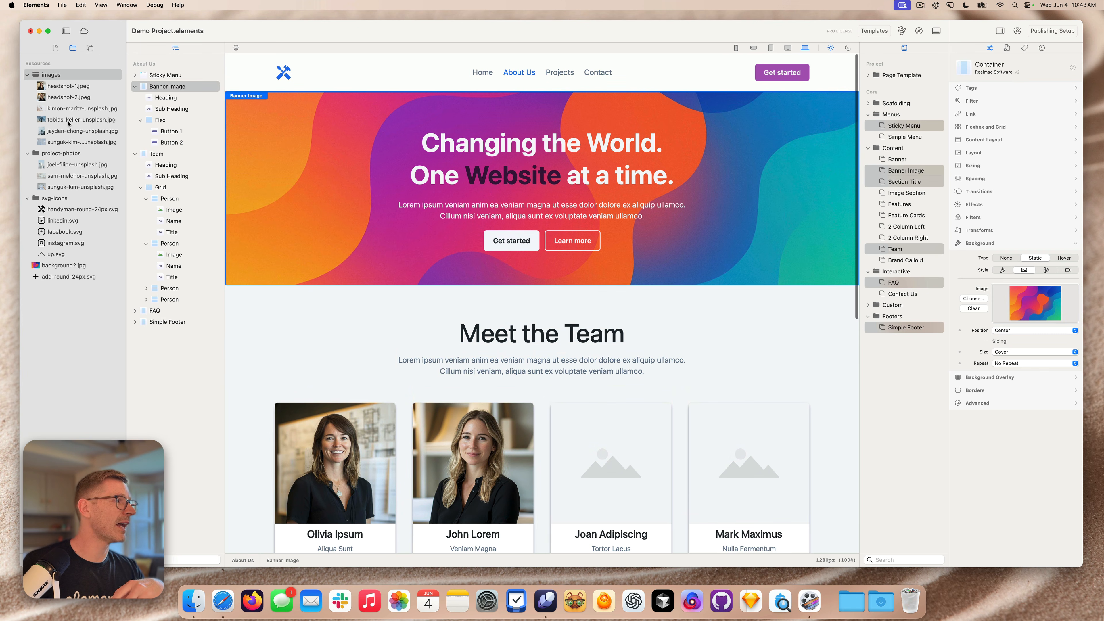
pyautogui.moveTo(68, 124); pyautogui.dragTo(1037, 291)
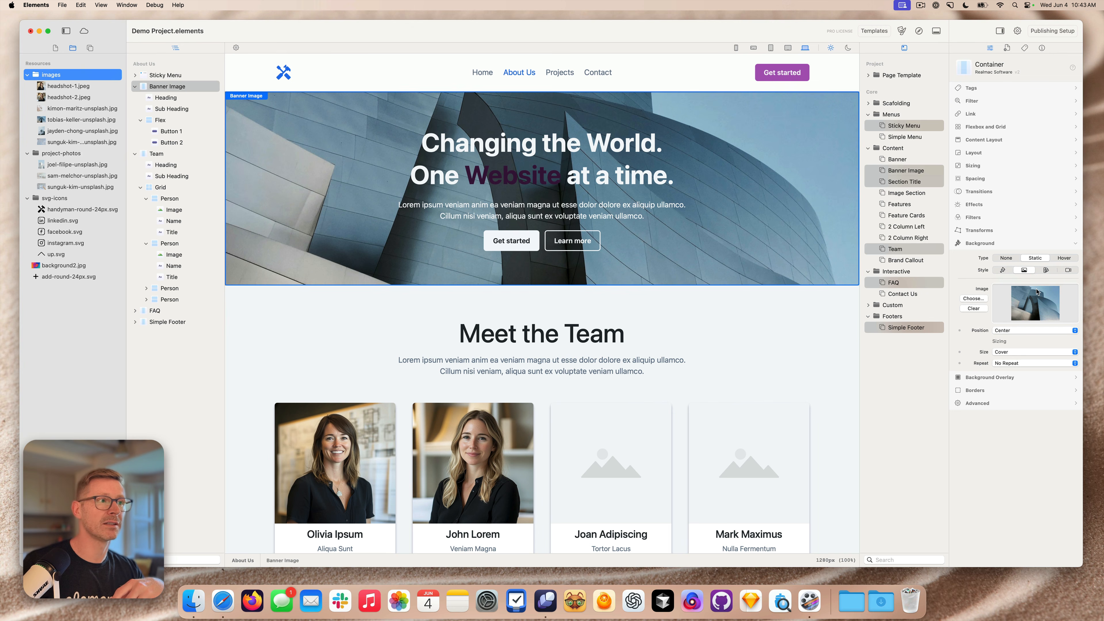
# - Add a static background overlay to the Banner Image section in the darkest shade at about 19% opacity
pyautogui.click(996, 377)
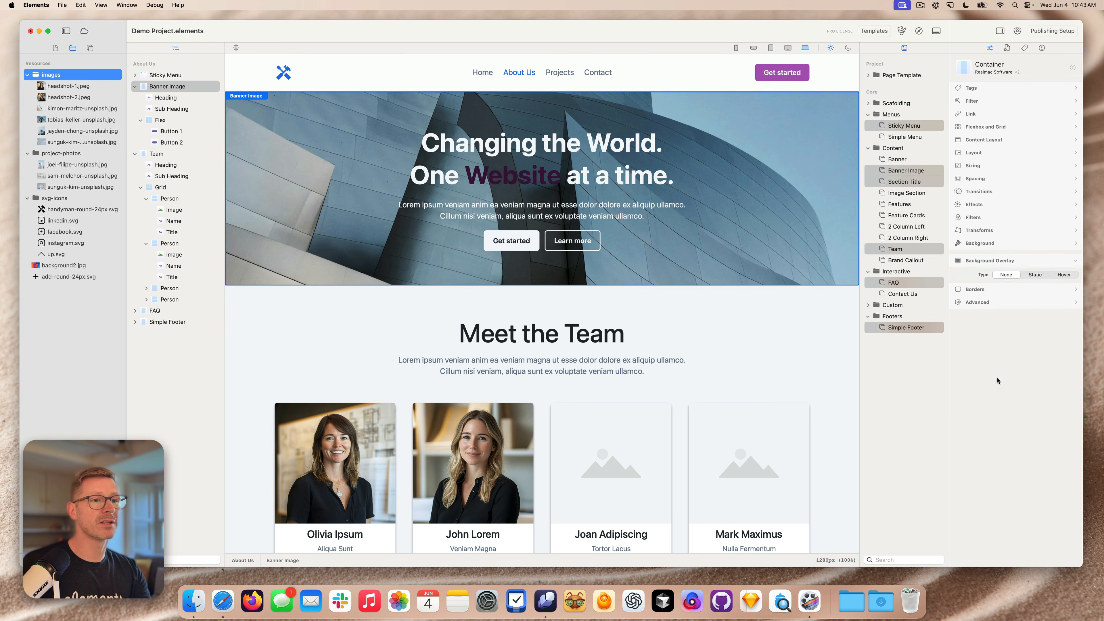
pyautogui.click(1034, 270)
pyautogui.click(1067, 303)
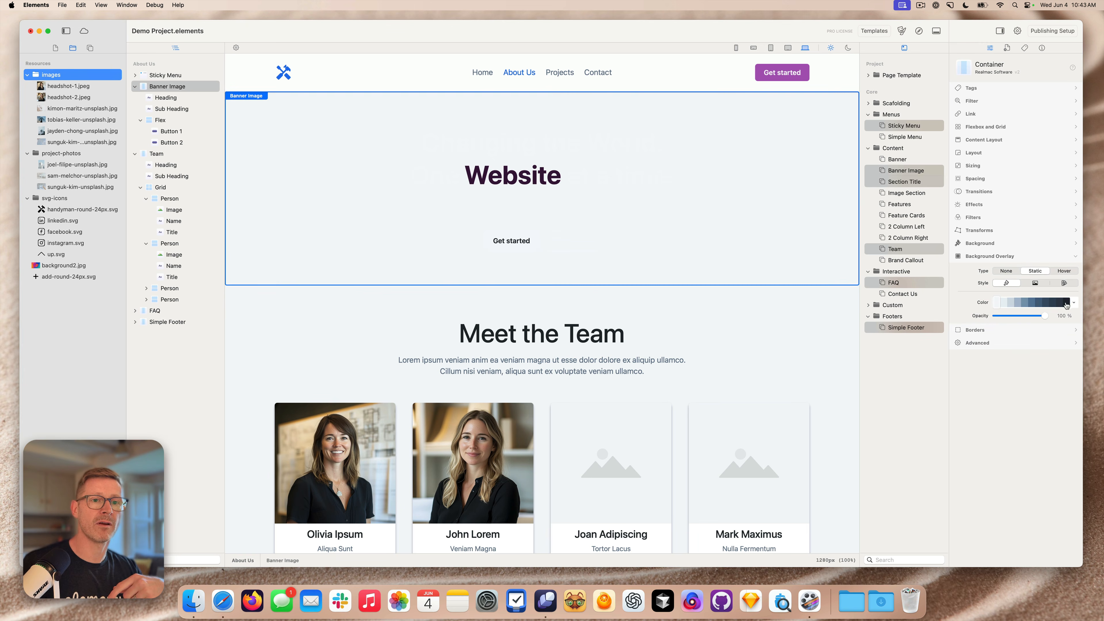
pyautogui.moveTo(1045, 316); pyautogui.dragTo(1002, 321)
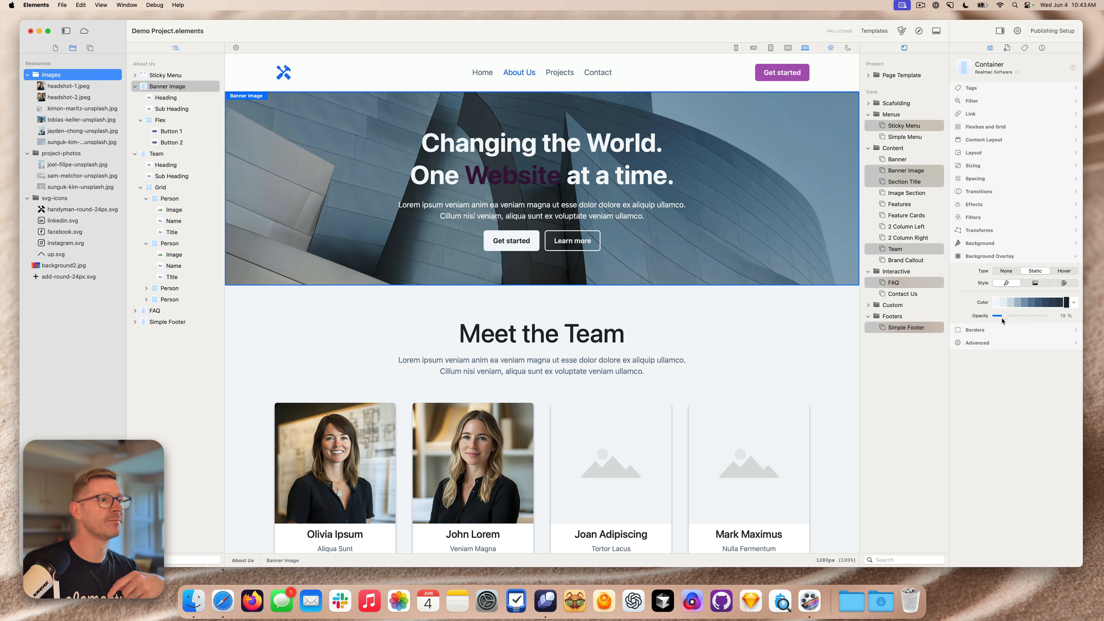
# - Clear the inline formatting from the word "Website" in the banner heading
pyautogui.click(558, 161)
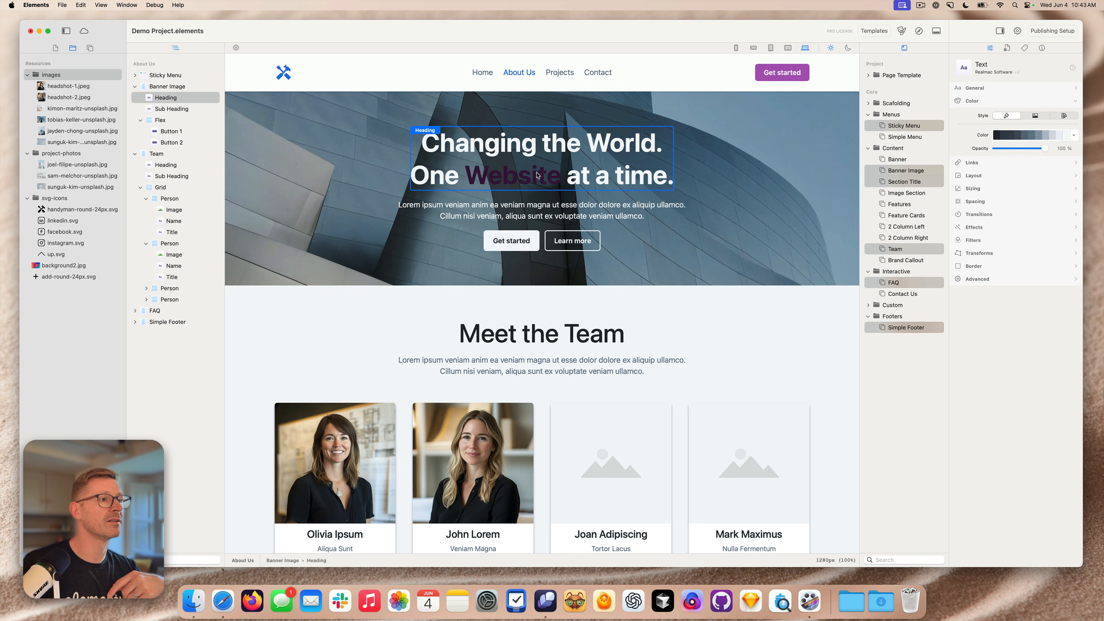
pyautogui.doubleClick(503, 174)
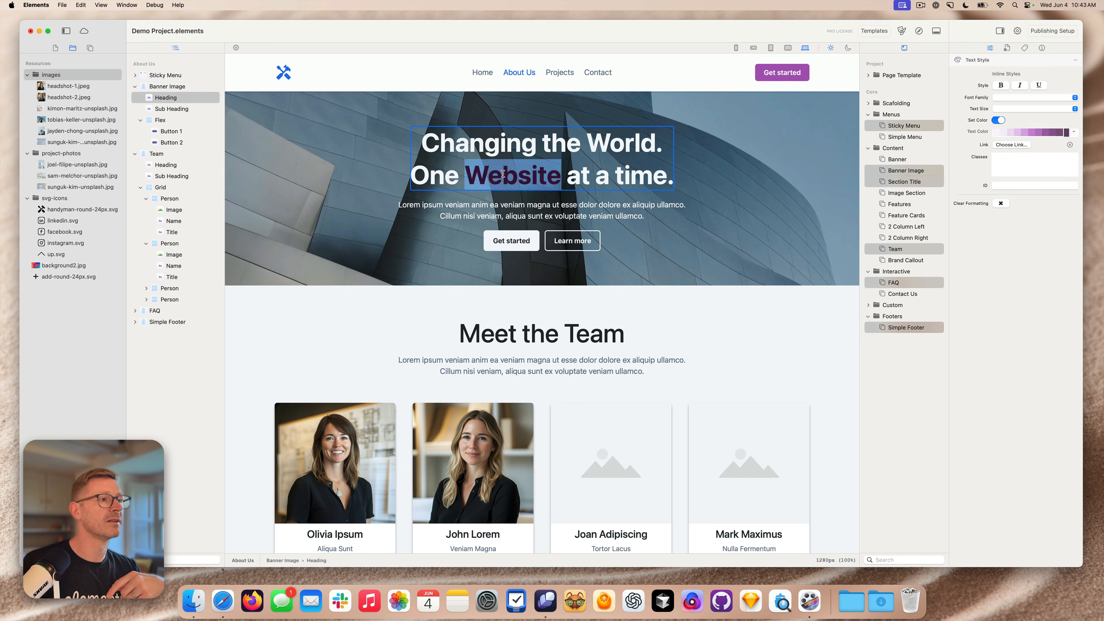
pyautogui.click(1000, 208)
pyautogui.click(753, 164)
pyautogui.click(651, 76)
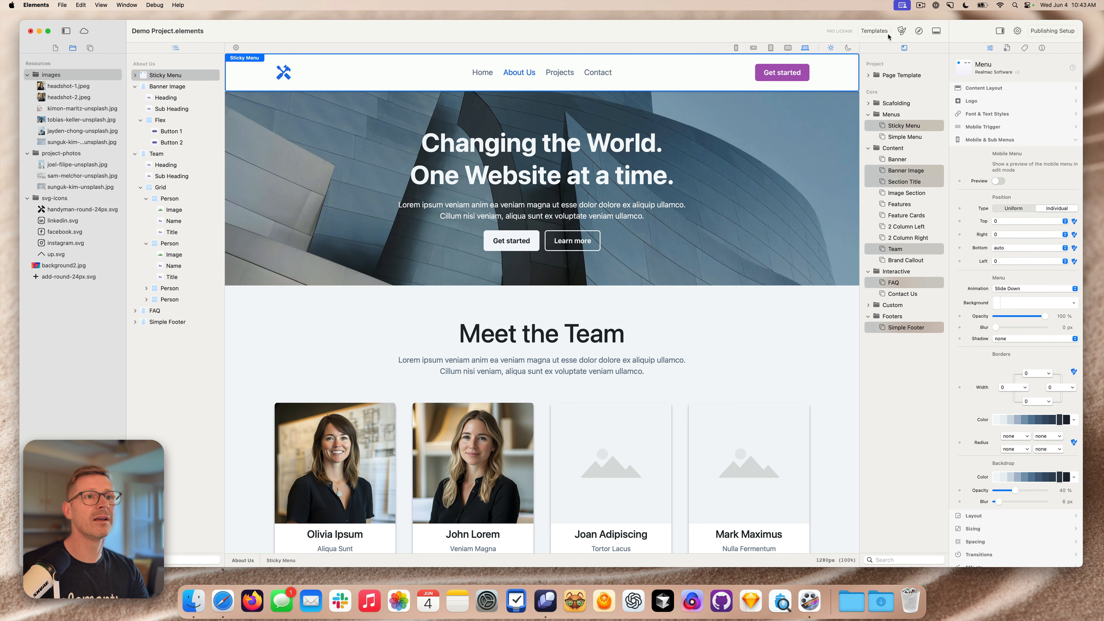
# - Apply the Architect theme to the project, check the About Us page with it and close the theme settings
pyautogui.scroll(-10, 794, 72)
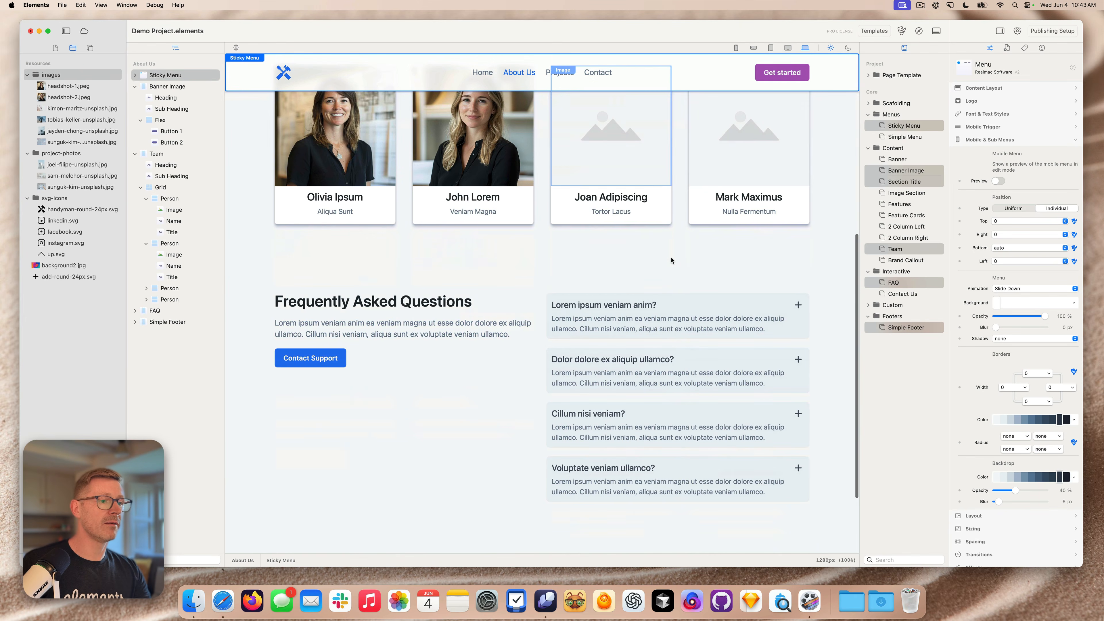
pyautogui.scroll(10, 793, 72)
pyautogui.click(902, 30)
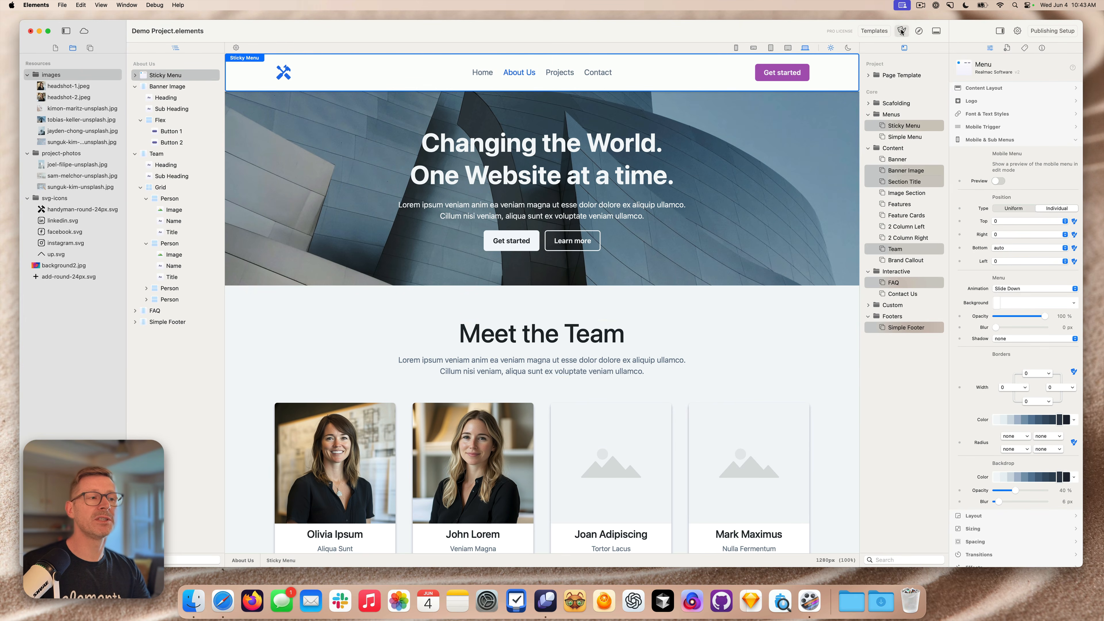
pyautogui.click(853, 228)
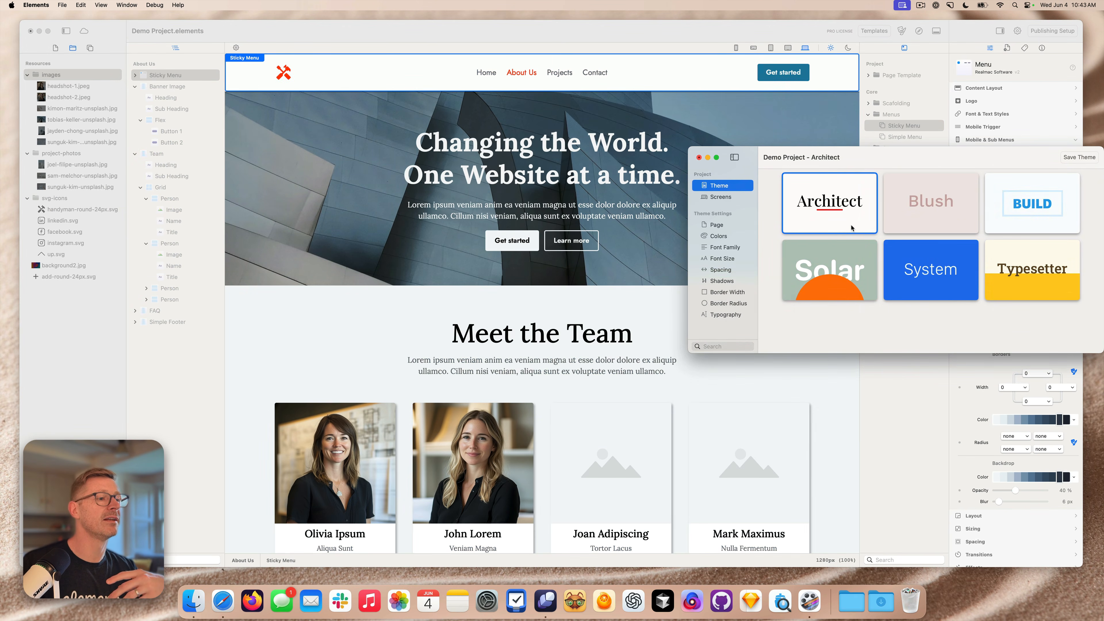
pyautogui.scroll(-10, 503, 260)
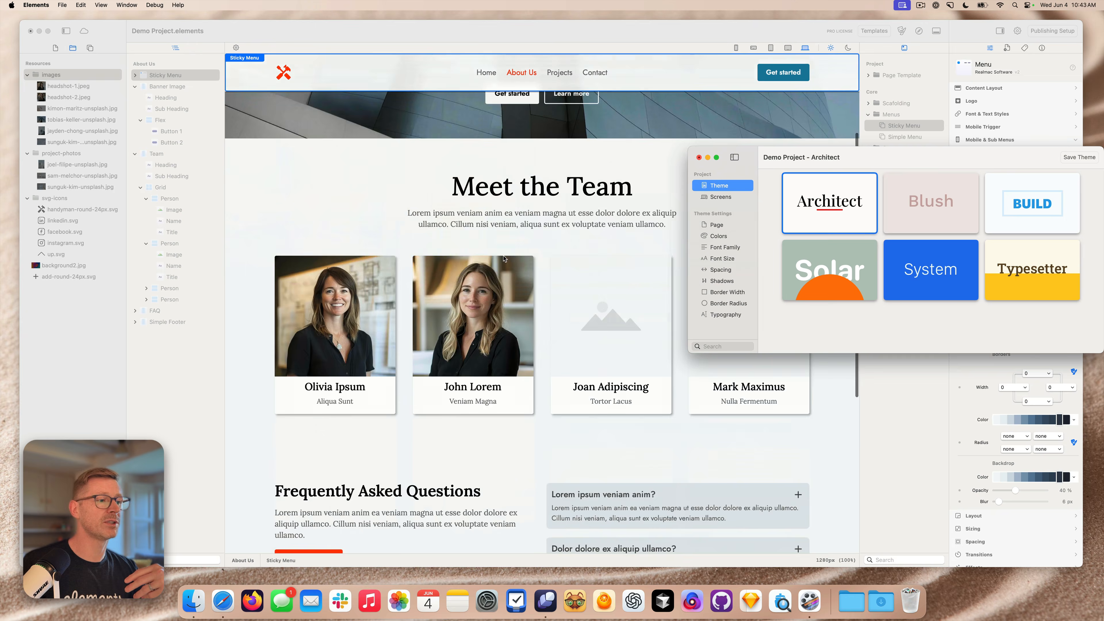
pyautogui.scroll(10, 503, 260)
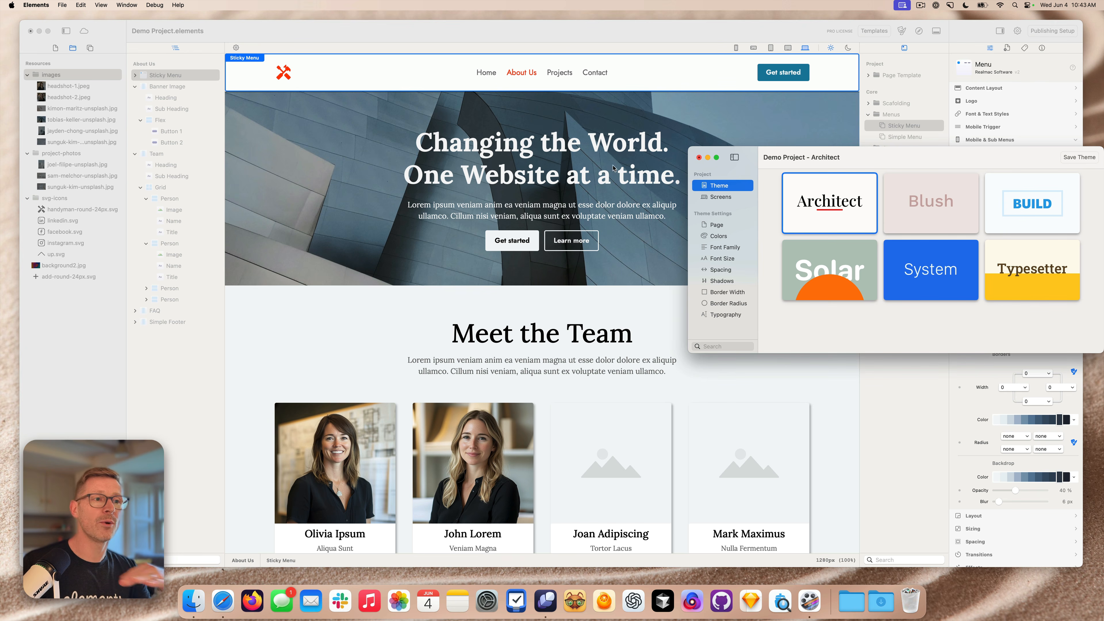
pyautogui.click(698, 157)
# - Examine the restyled About Us page and the Banner Image section's heading, sub heading, flex and button components
pyautogui.click(868, 305)
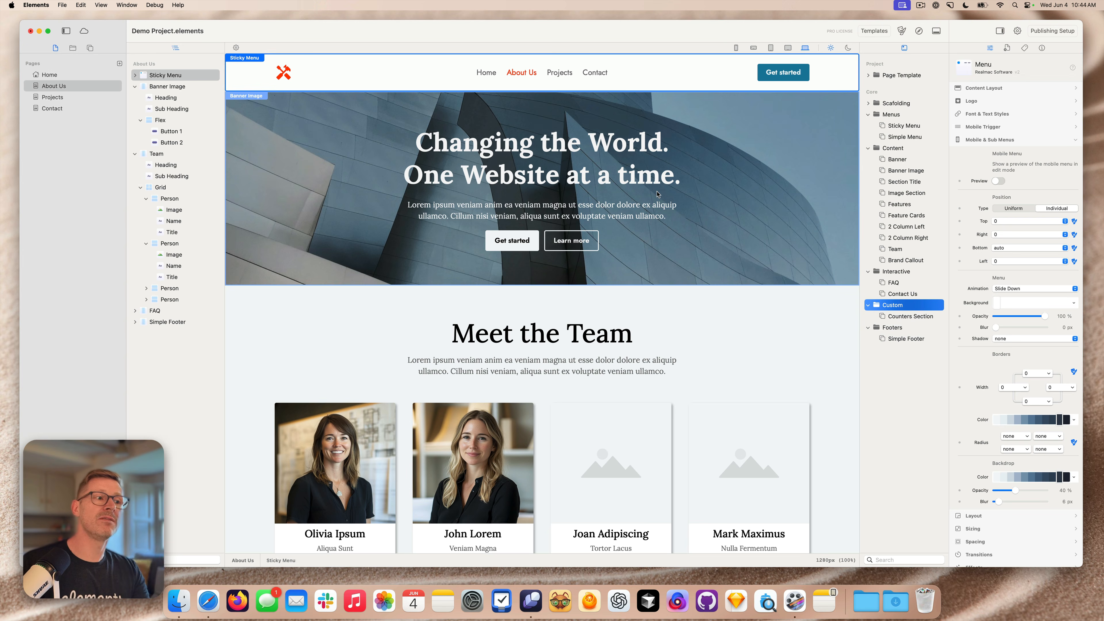
pyautogui.scroll(-10, 657, 194)
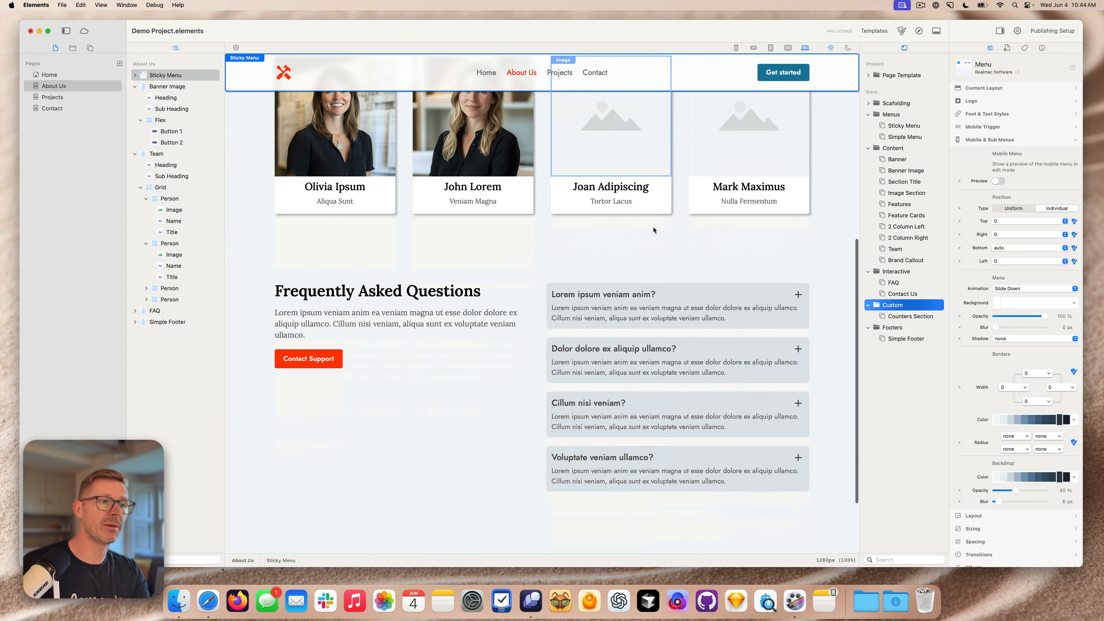
pyautogui.scroll(10, 653, 230)
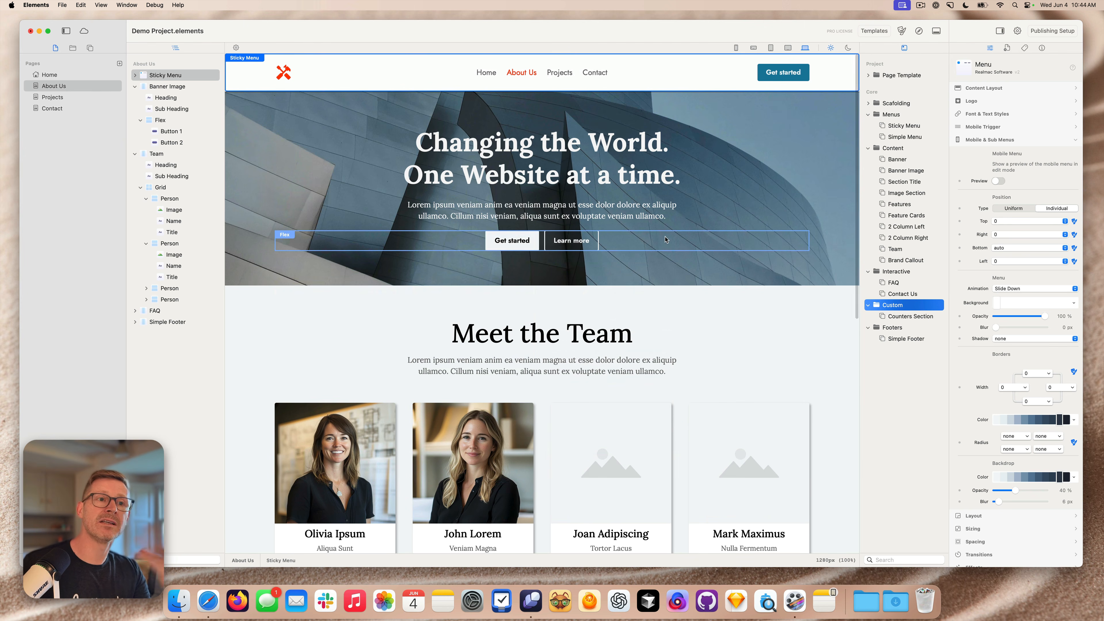
pyautogui.click(749, 175)
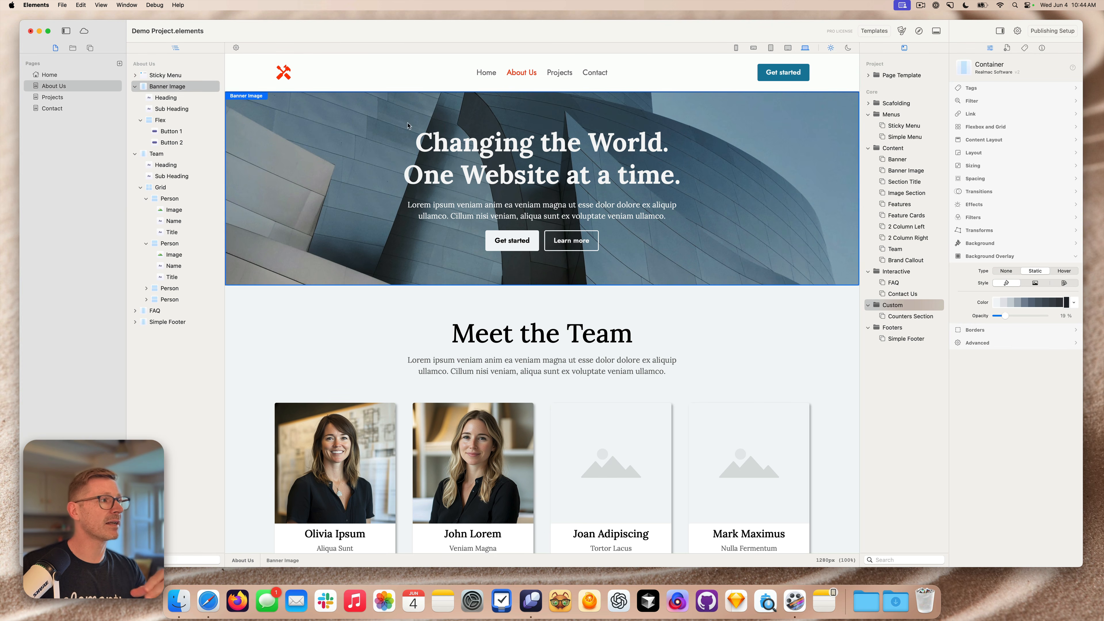
pyautogui.click(172, 98)
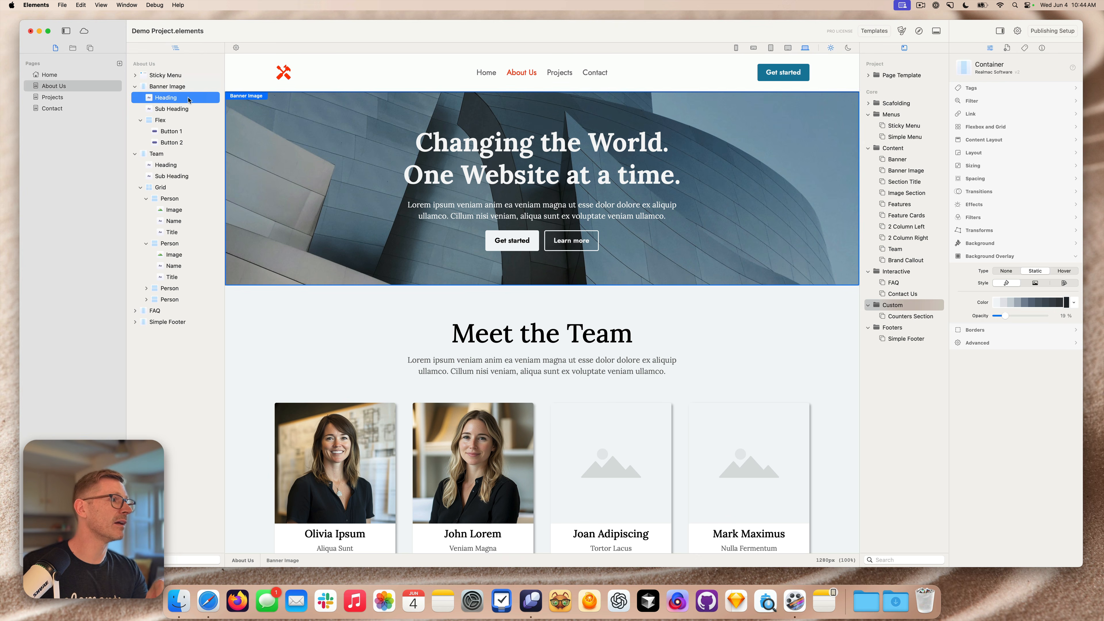
pyautogui.click(189, 110)
pyautogui.click(182, 122)
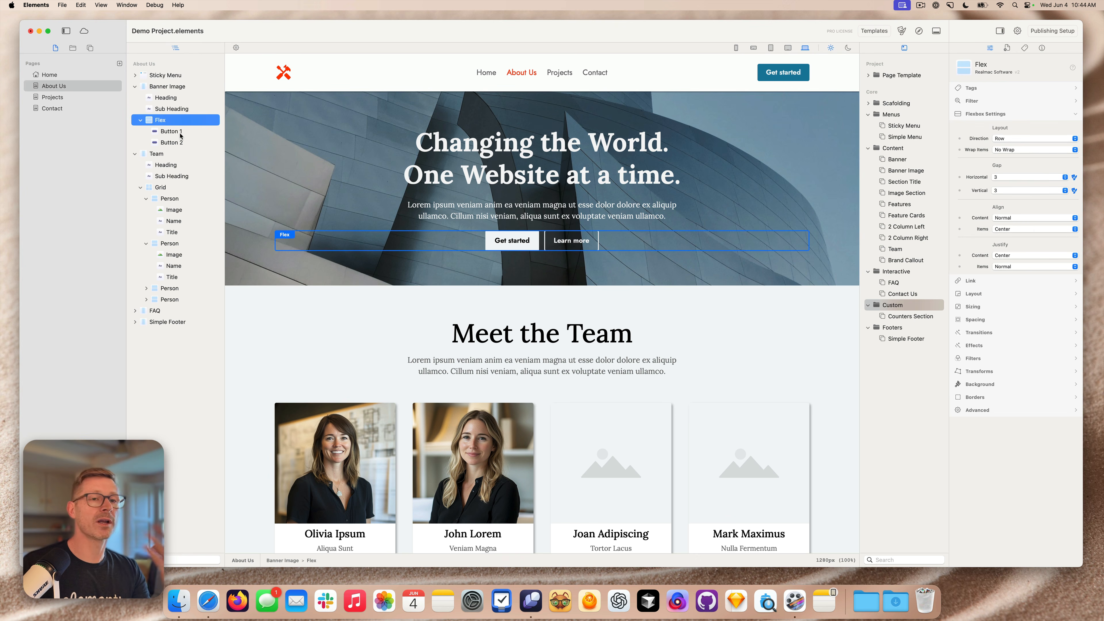
pyautogui.click(181, 131)
pyautogui.click(181, 143)
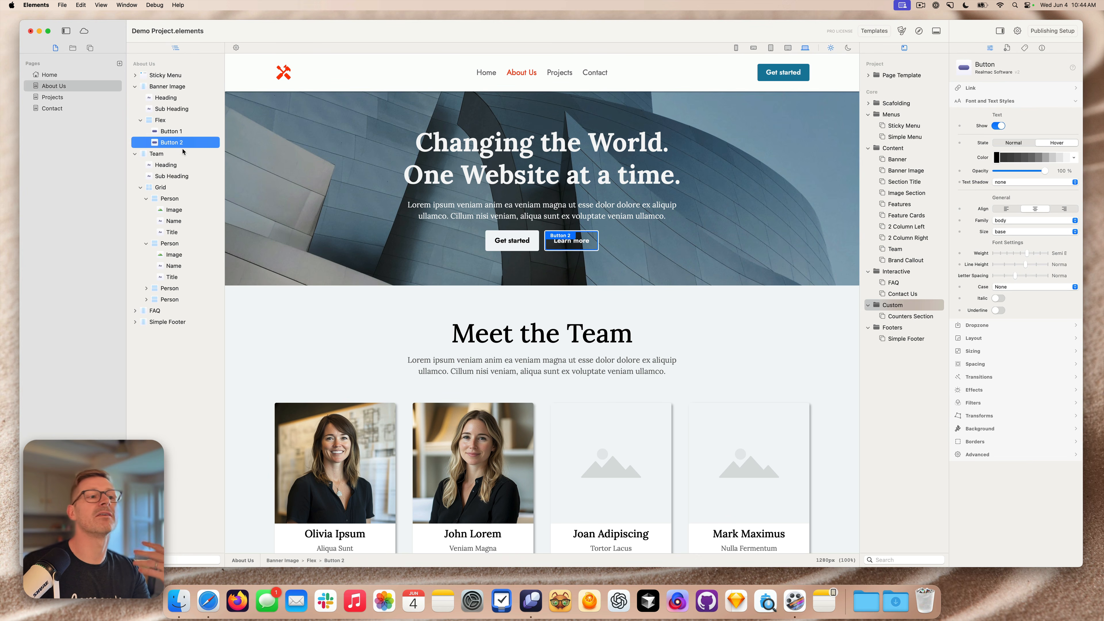
pyautogui.click(493, 120)
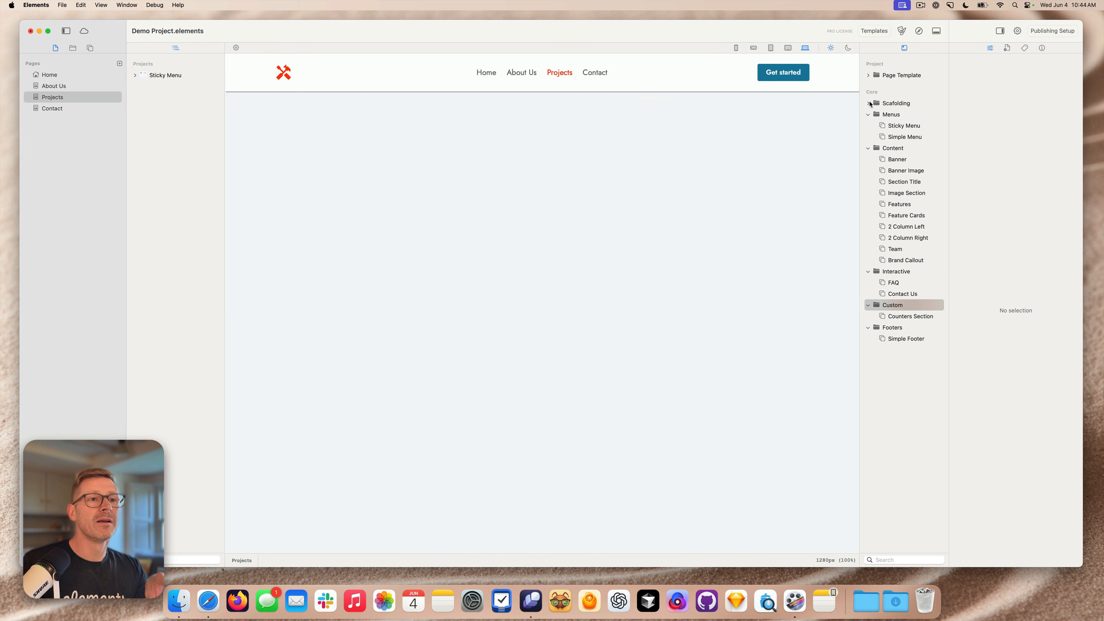
# - Add a Container component from the Layout components below the Sticky Menu on the Projects page
pyautogui.click(869, 104)
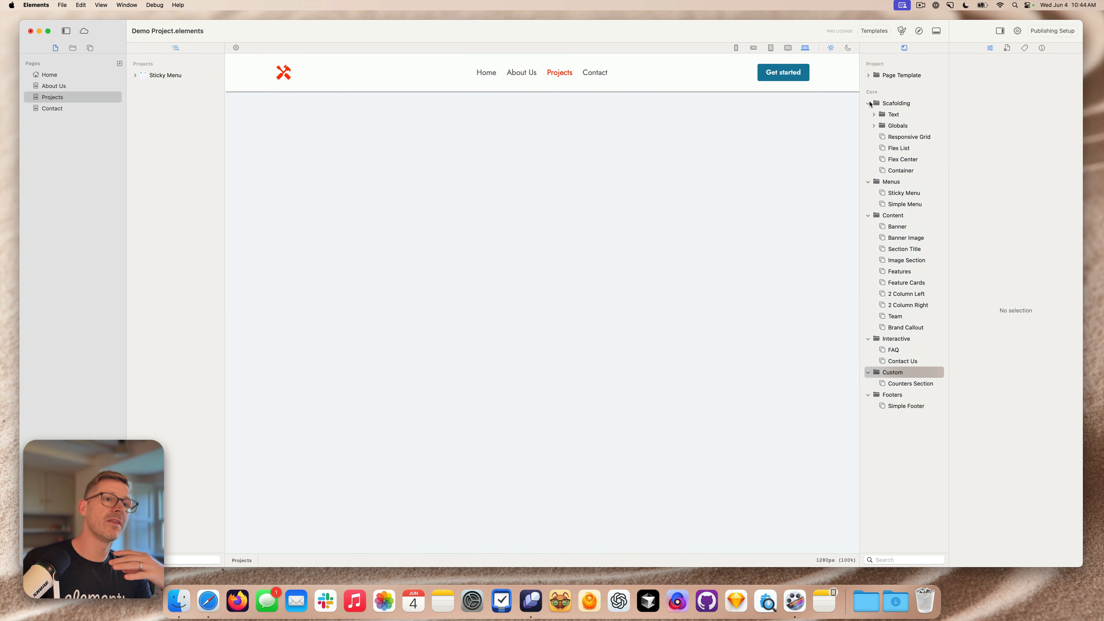
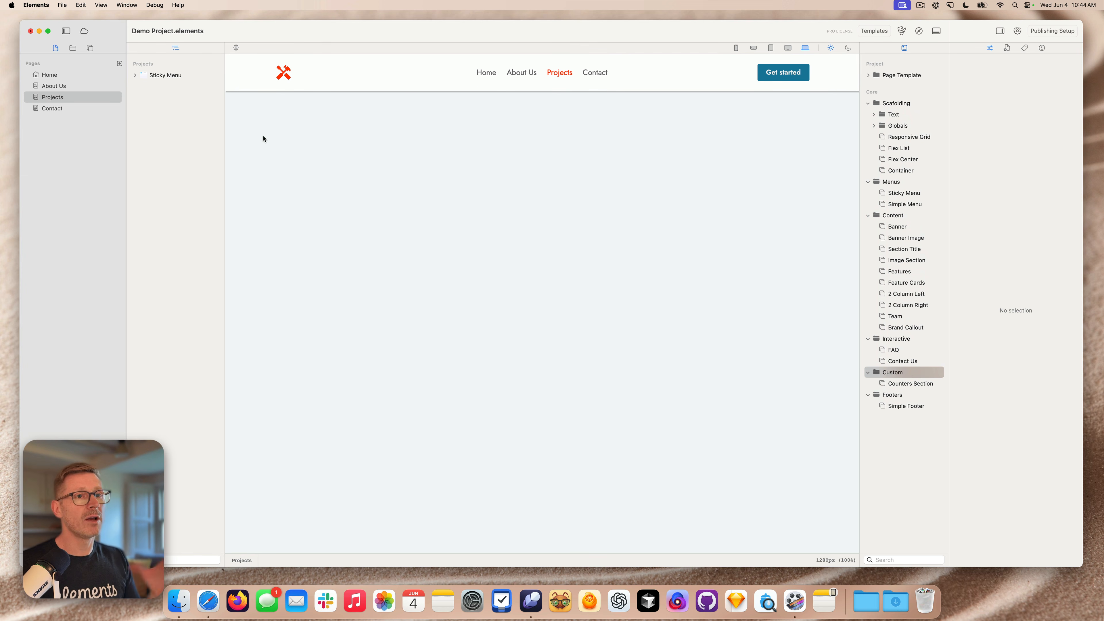
pyautogui.click(72, 48)
pyautogui.click(90, 48)
pyautogui.scroll(-2, 95, 419)
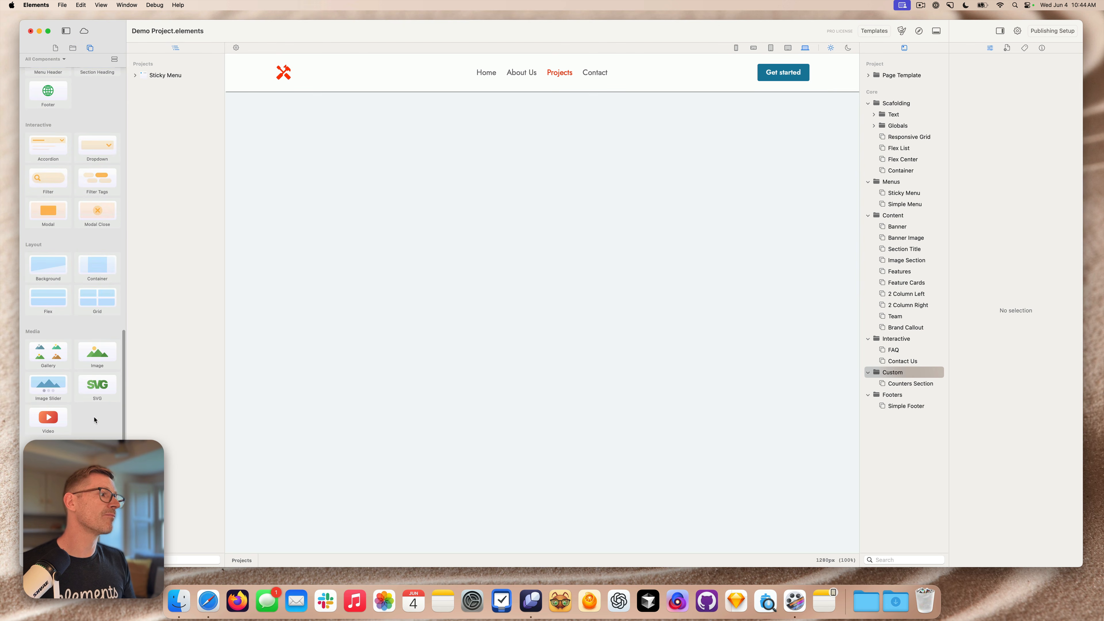
pyautogui.moveTo(98, 270); pyautogui.dragTo(554, 137)
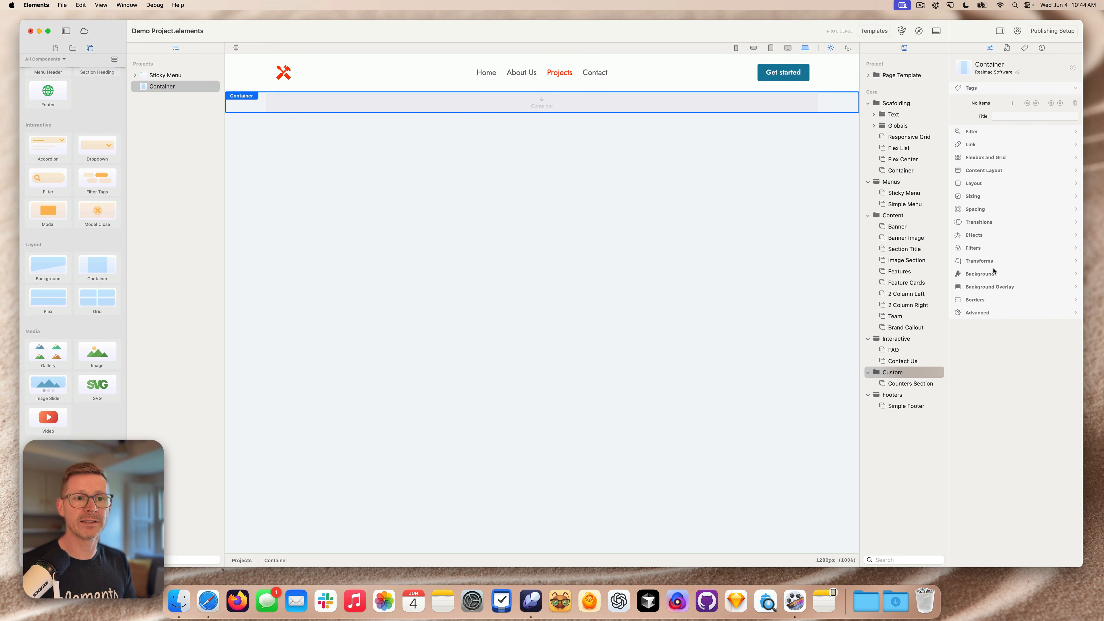
# - Set the Container's top and bottom padding to 20 in its spacing settings
pyautogui.click(980, 209)
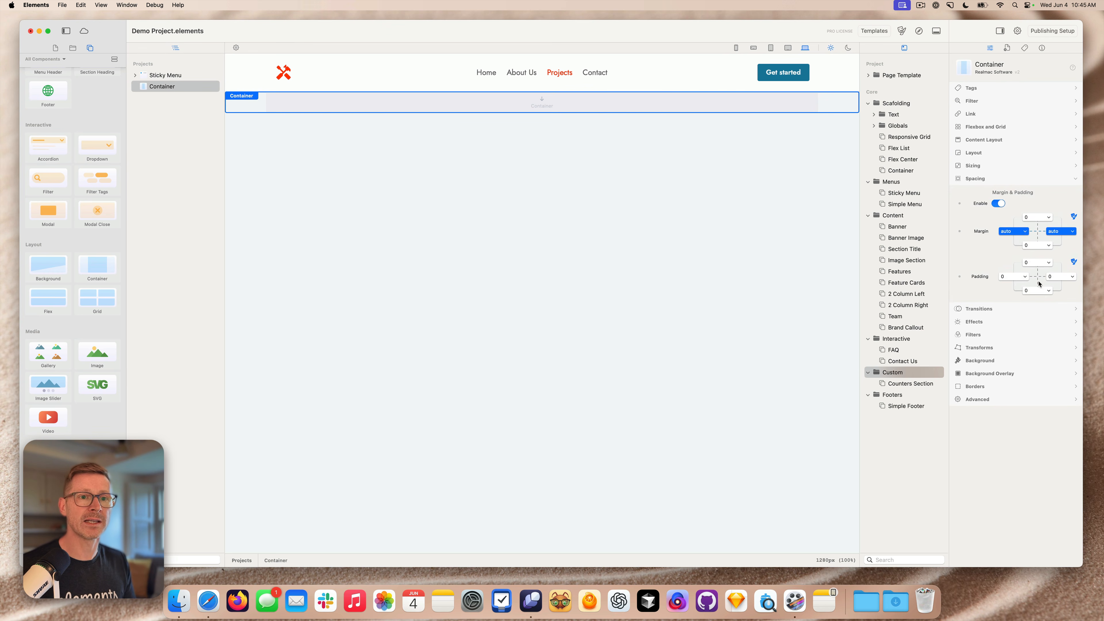
pyautogui.click(1036, 263)
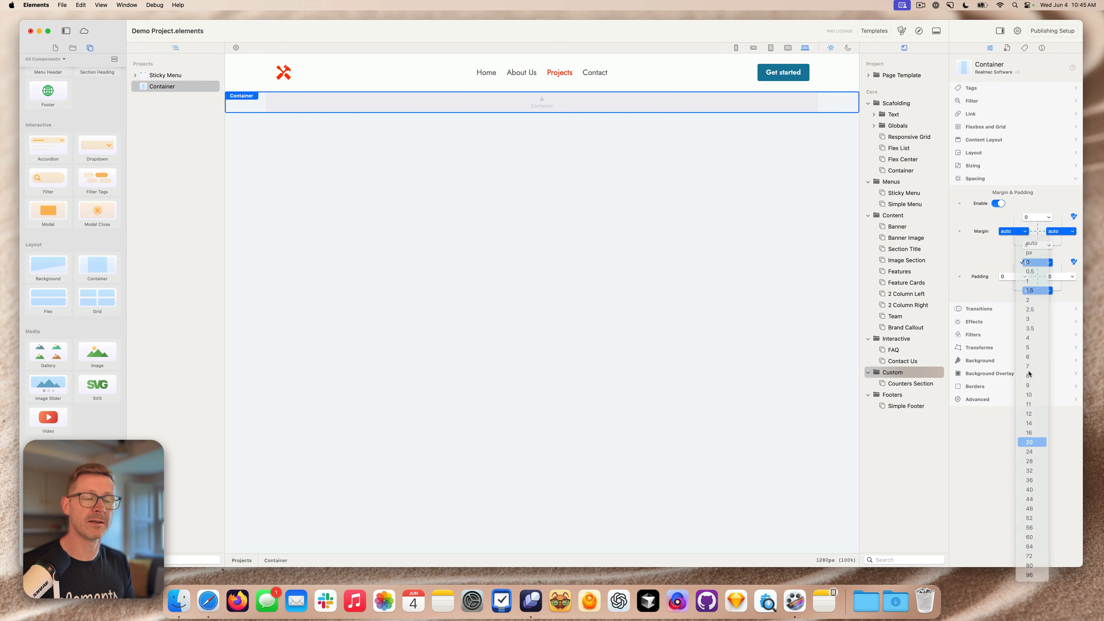
pyautogui.click(1029, 442)
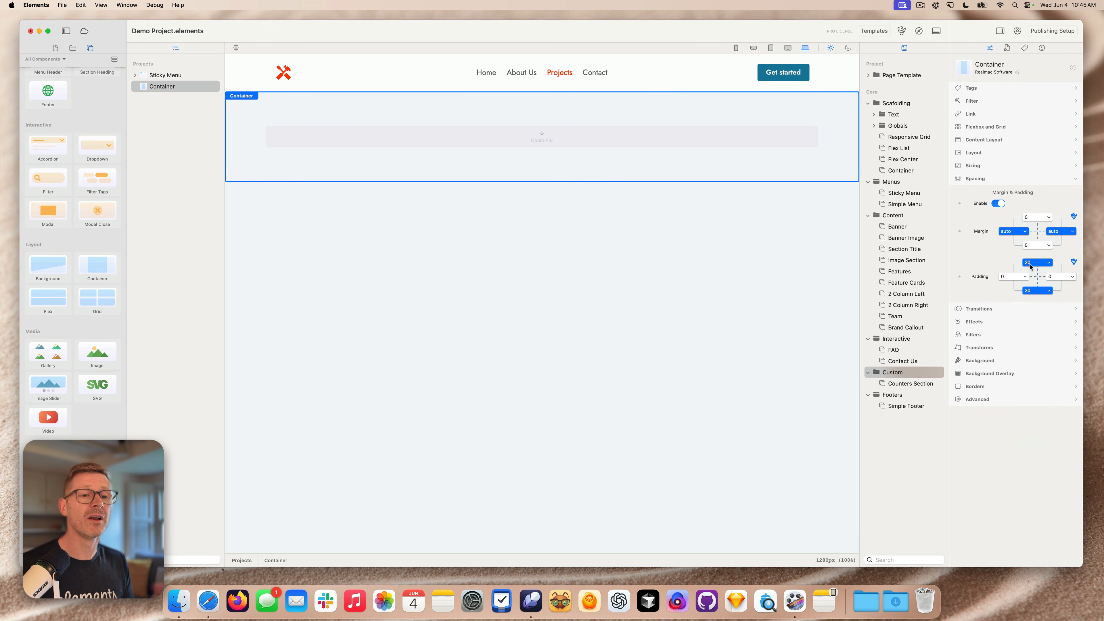
# - Save the padded Container as a project template and delete the original from the Projects page
pyautogui.moveTo(611, 103); pyautogui.dragTo(906, 85)
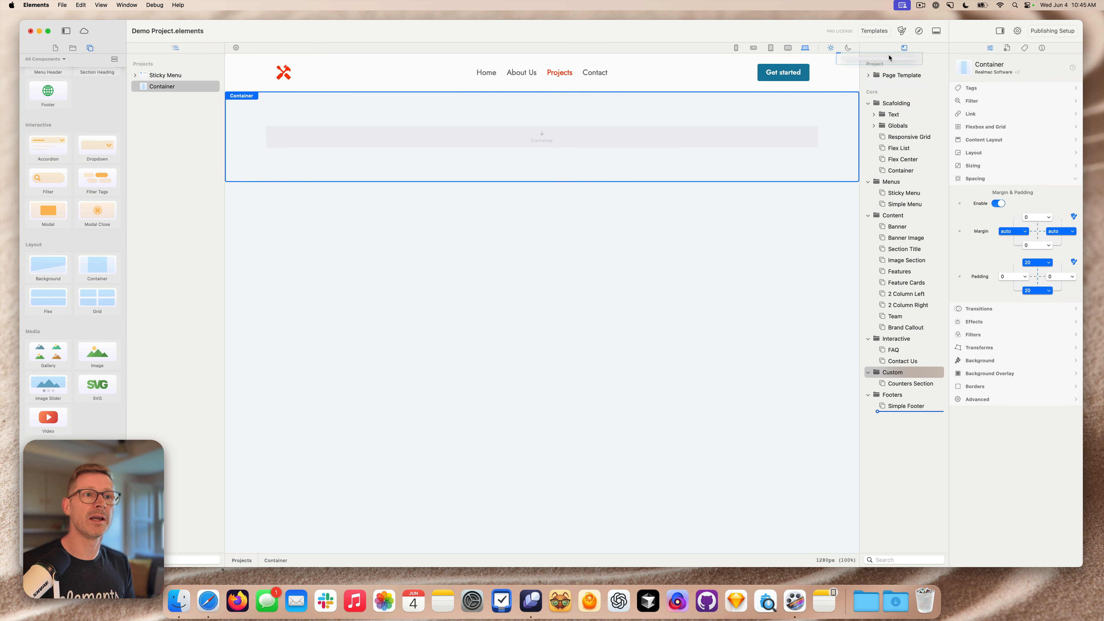
pyautogui.click(782, 103)
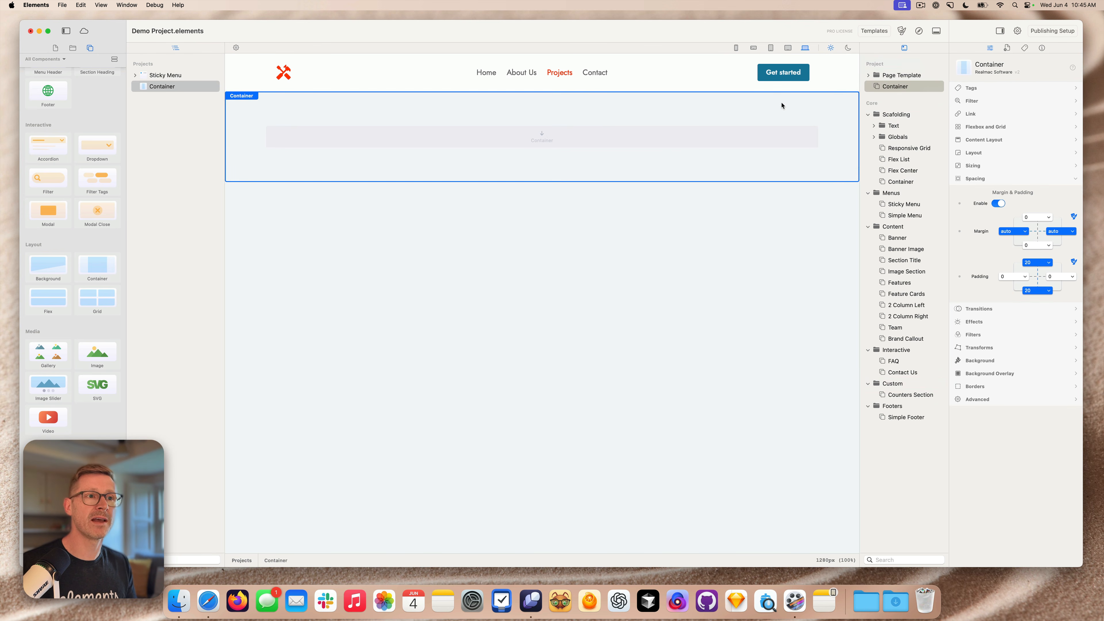
pyautogui.press('Delete')
# - Add the Container template from the Core Scaffolding group below the Sticky Menu and select it
pyautogui.click(886, 115)
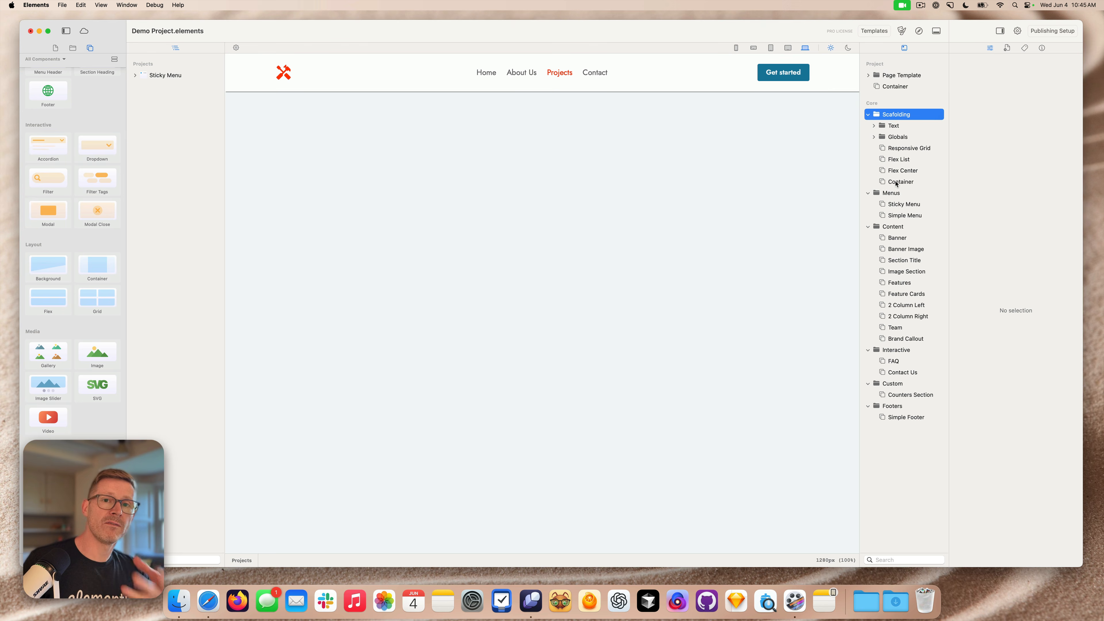
pyautogui.moveTo(897, 183); pyautogui.dragTo(582, 212)
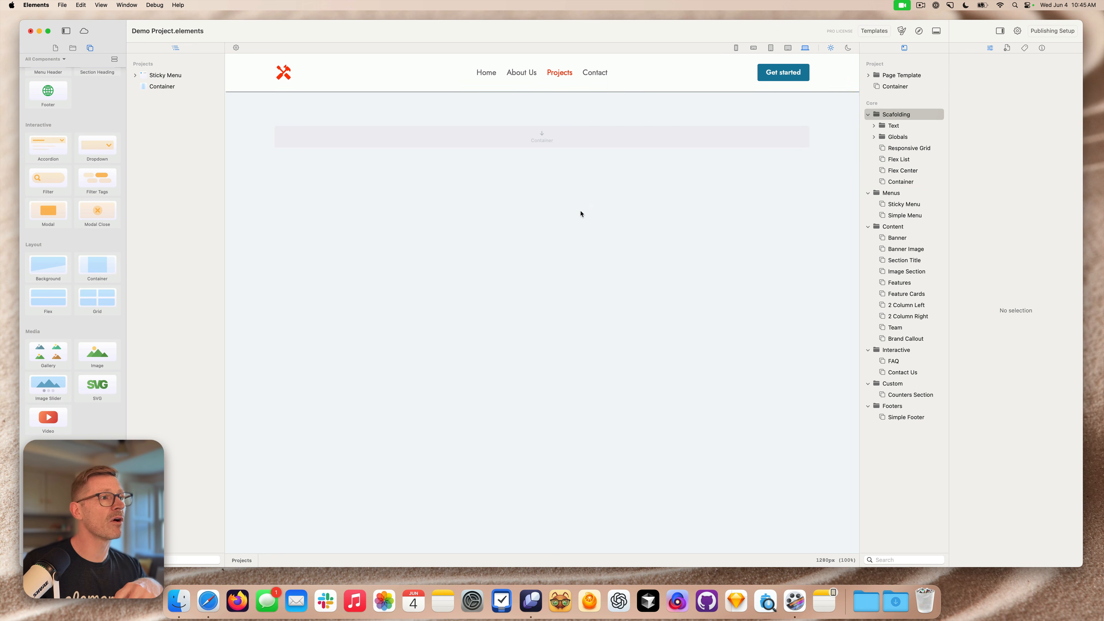
pyautogui.click(568, 105)
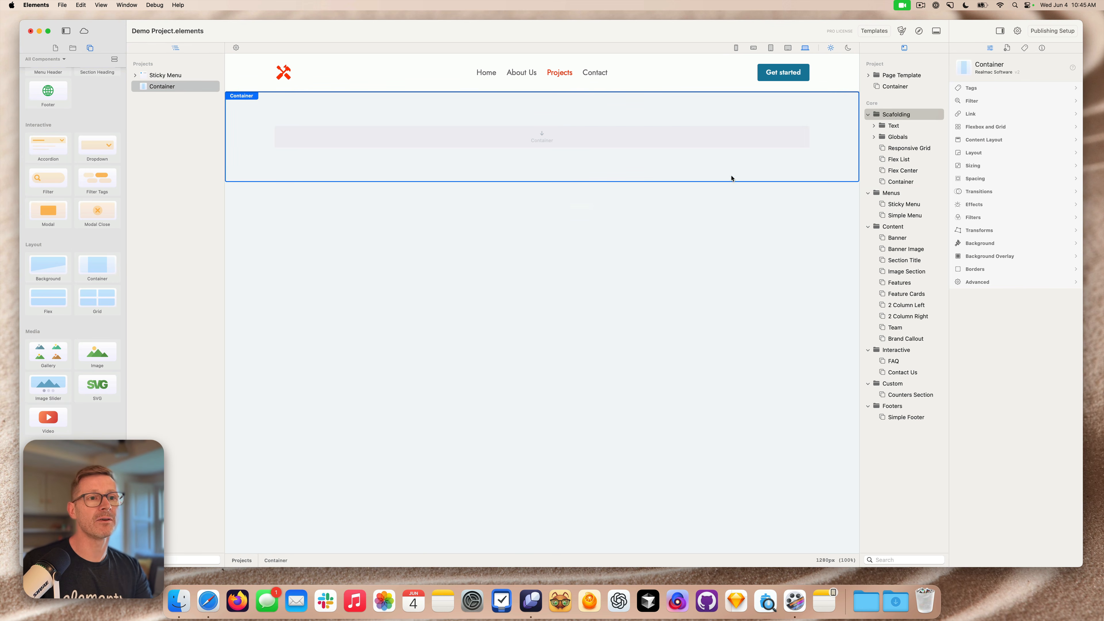
# - Expand the Text and Globals template groups and add the Responsive Grid template inside the Container
pyautogui.click(874, 136)
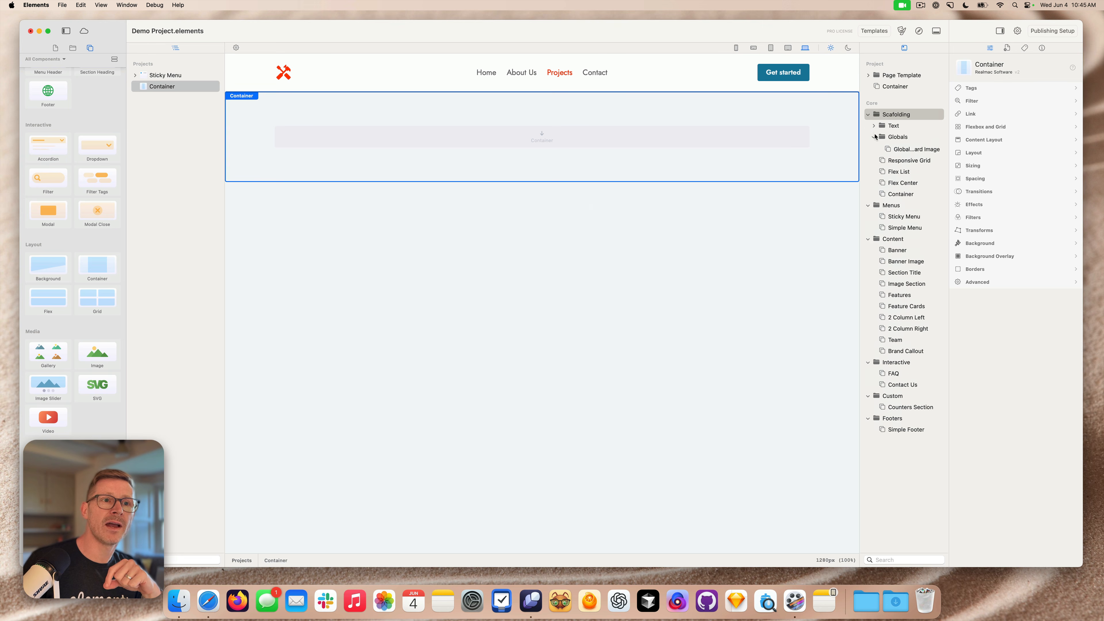
pyautogui.click(874, 126)
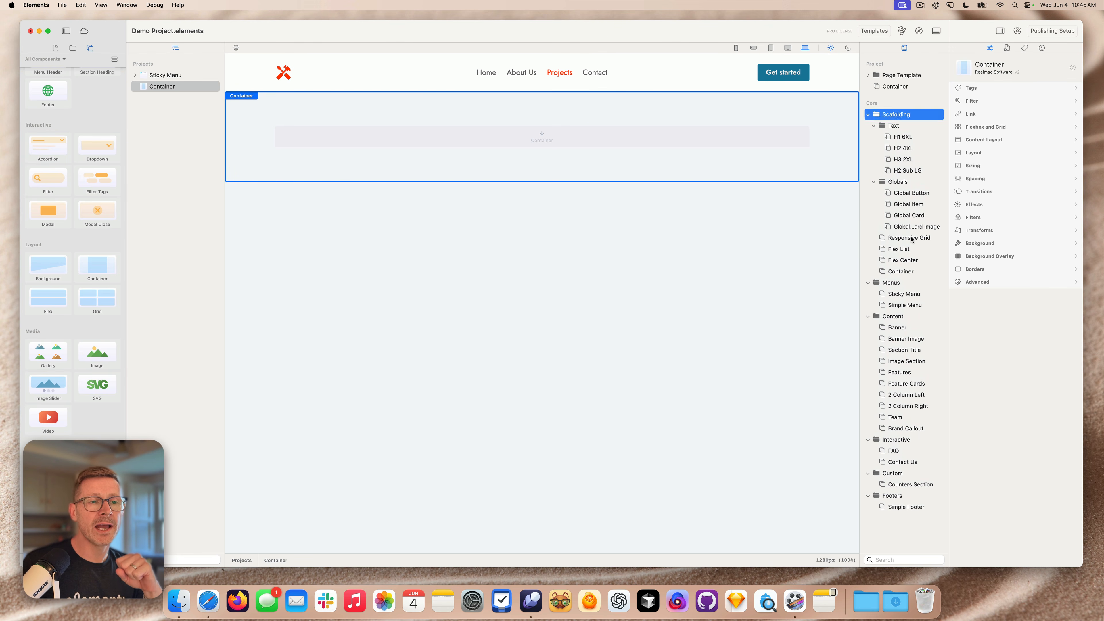
pyautogui.click(909, 239)
pyautogui.moveTo(834, 236); pyautogui.dragTo(527, 139)
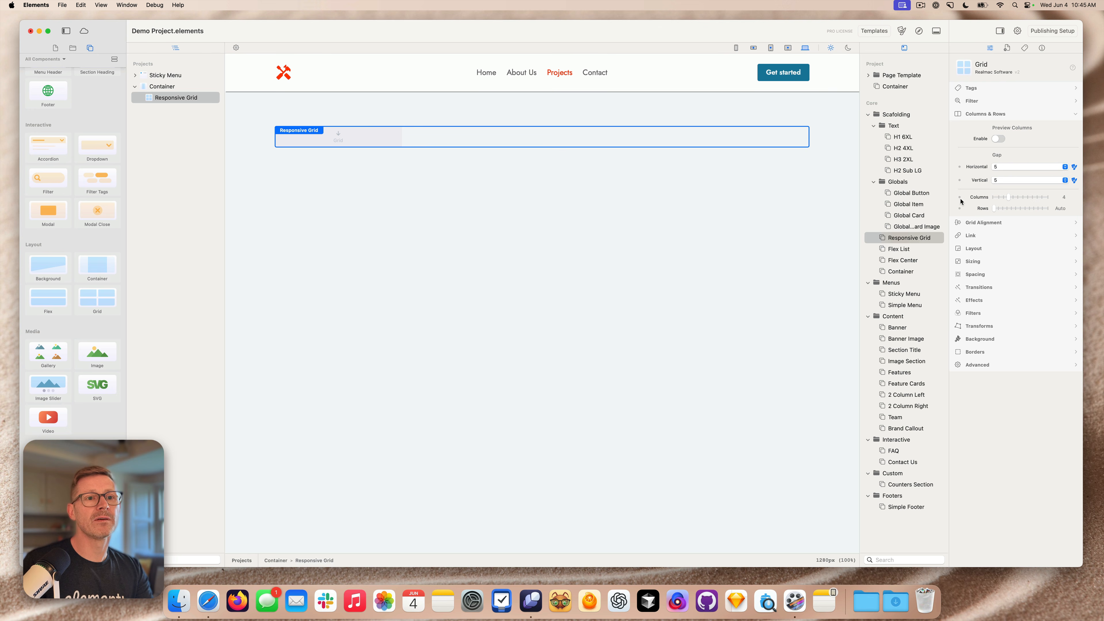
pyautogui.click(787, 47)
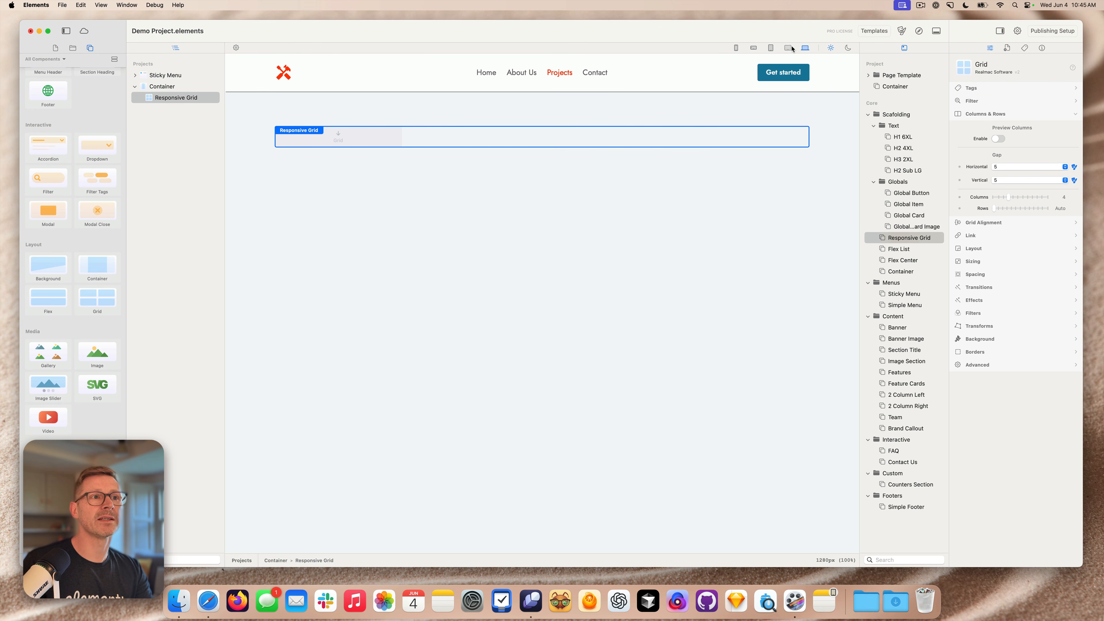
pyautogui.click(771, 48)
pyautogui.click(809, 48)
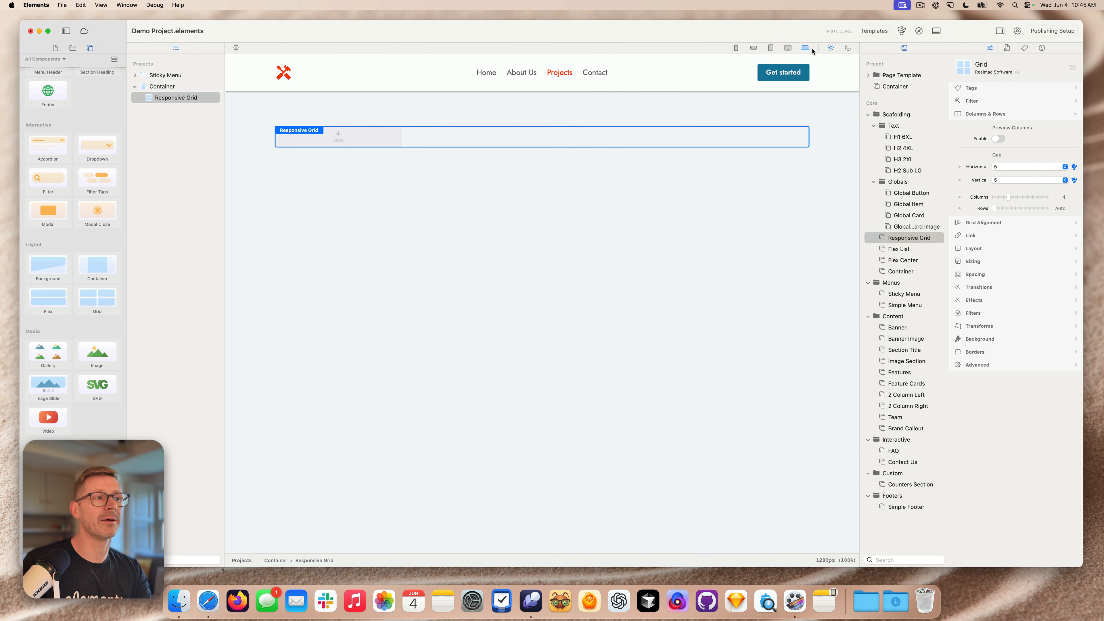
# - Add the Global Card Image template to the Responsive Grid
pyautogui.click(913, 203)
pyautogui.click(912, 193)
pyautogui.click(914, 215)
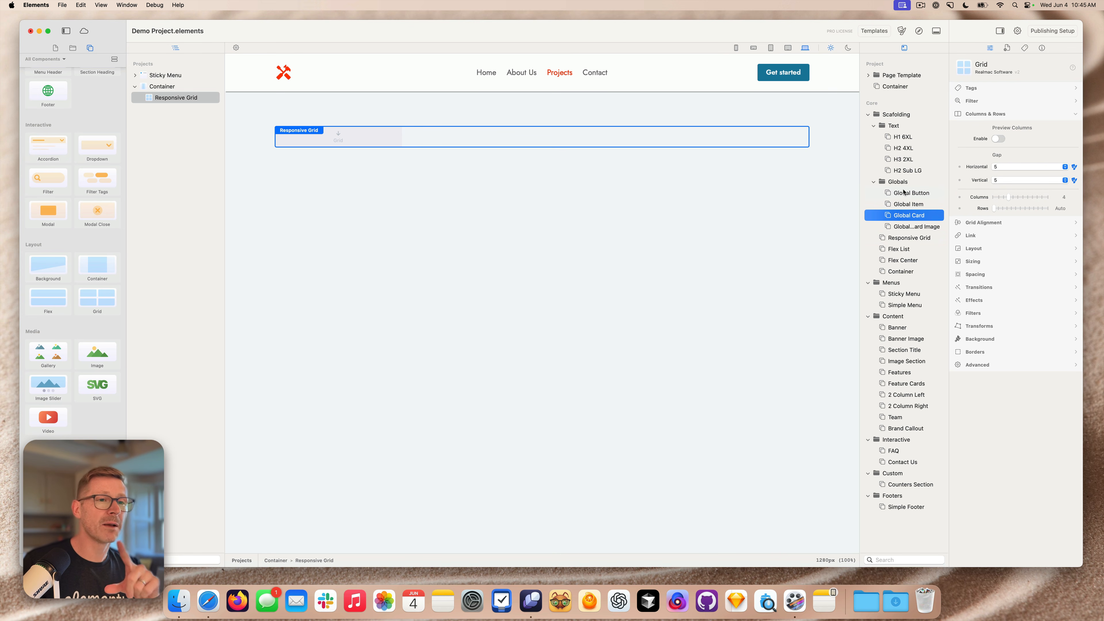
pyautogui.moveTo(909, 215); pyautogui.dragTo(349, 137)
pyautogui.click(912, 226)
# - Duplicate the Global Card Image three times to fill the grid with four cards
pyautogui.click(441, 102)
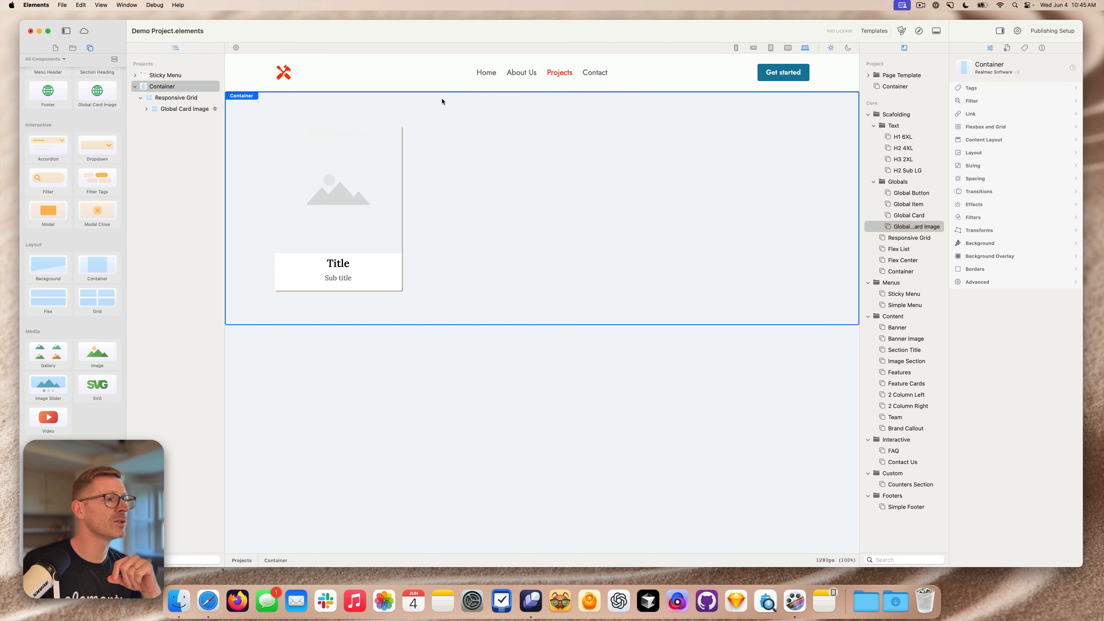
pyautogui.click(361, 251)
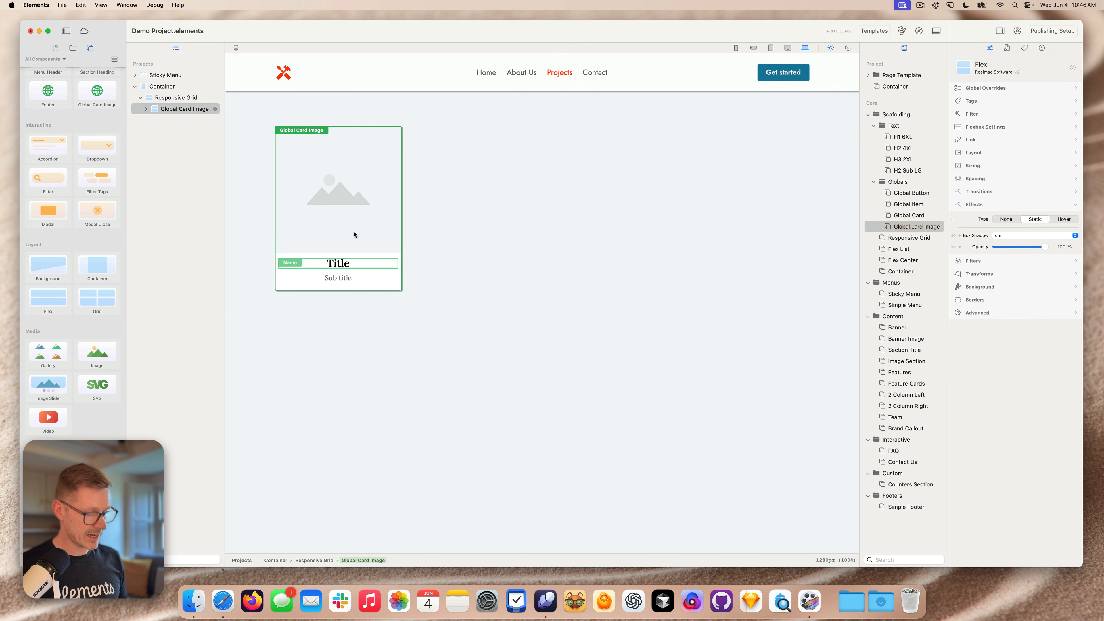
pyautogui.moveTo(354, 235); pyautogui.dragTo(447, 157)
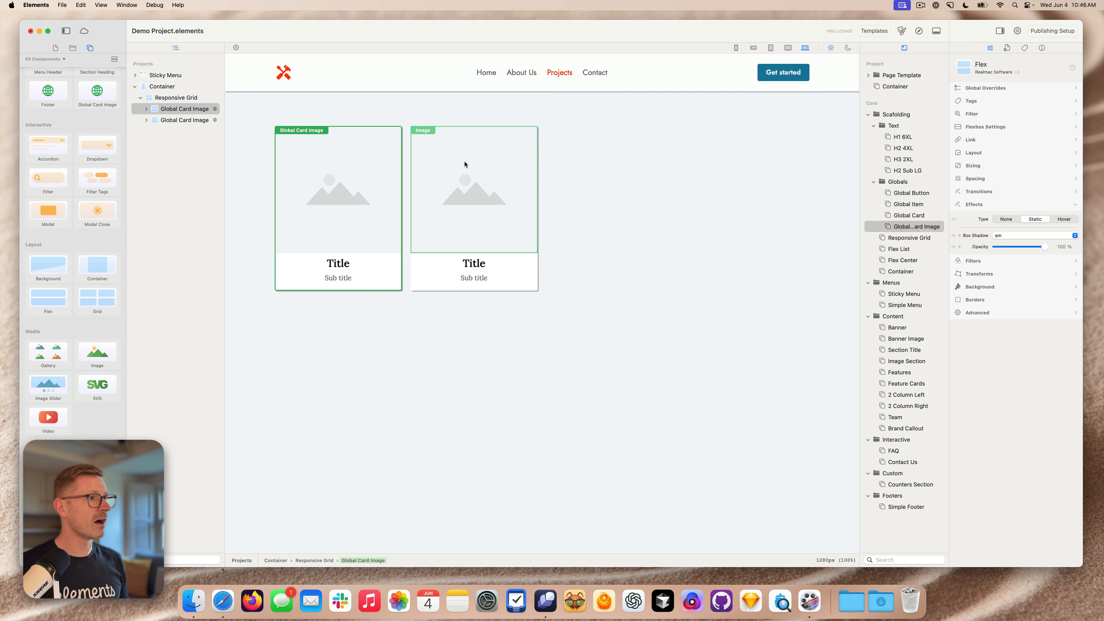
pyautogui.click(478, 263)
pyautogui.press('super+d')
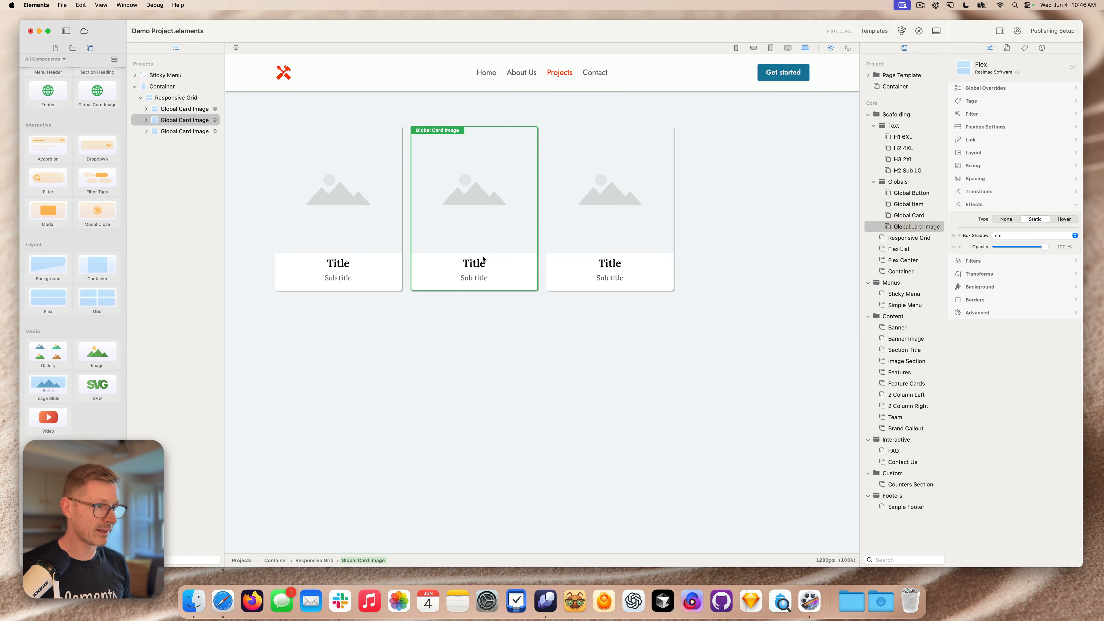
pyautogui.press('super+d')
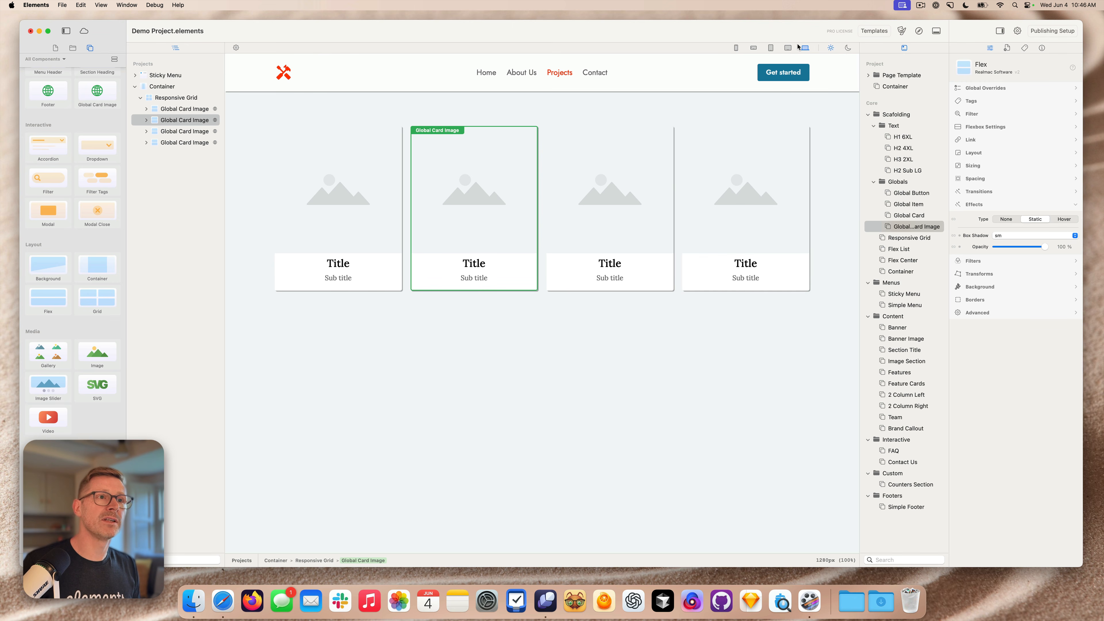
# - Check how the card grid adapts at the tablet and mobile widths, then return to the 1280px view
pyautogui.click(772, 50)
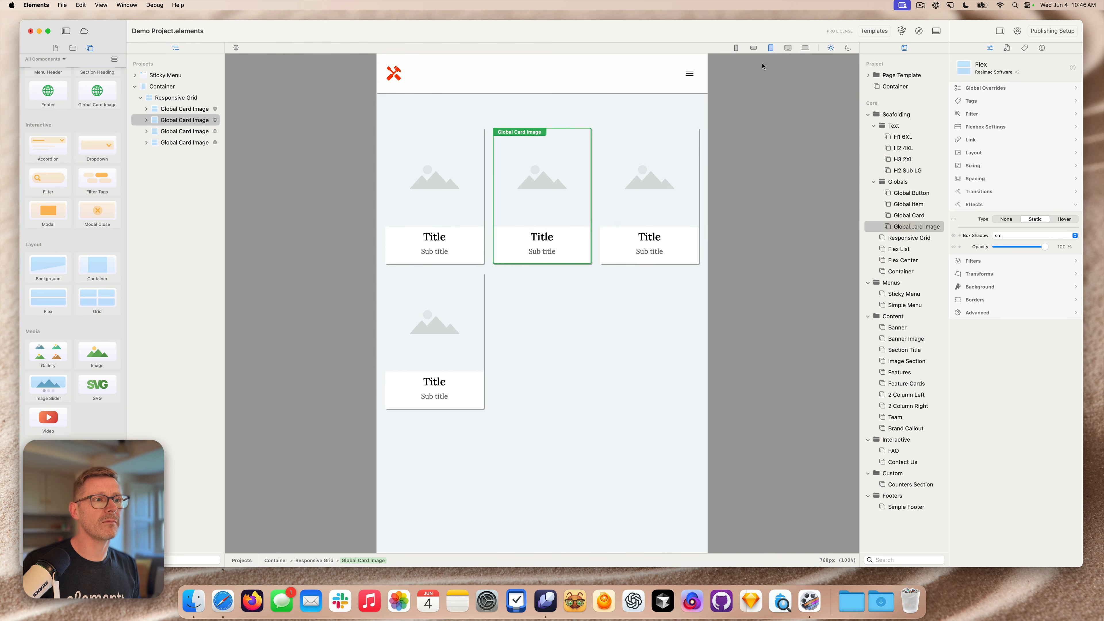
pyautogui.click(754, 49)
pyautogui.click(737, 51)
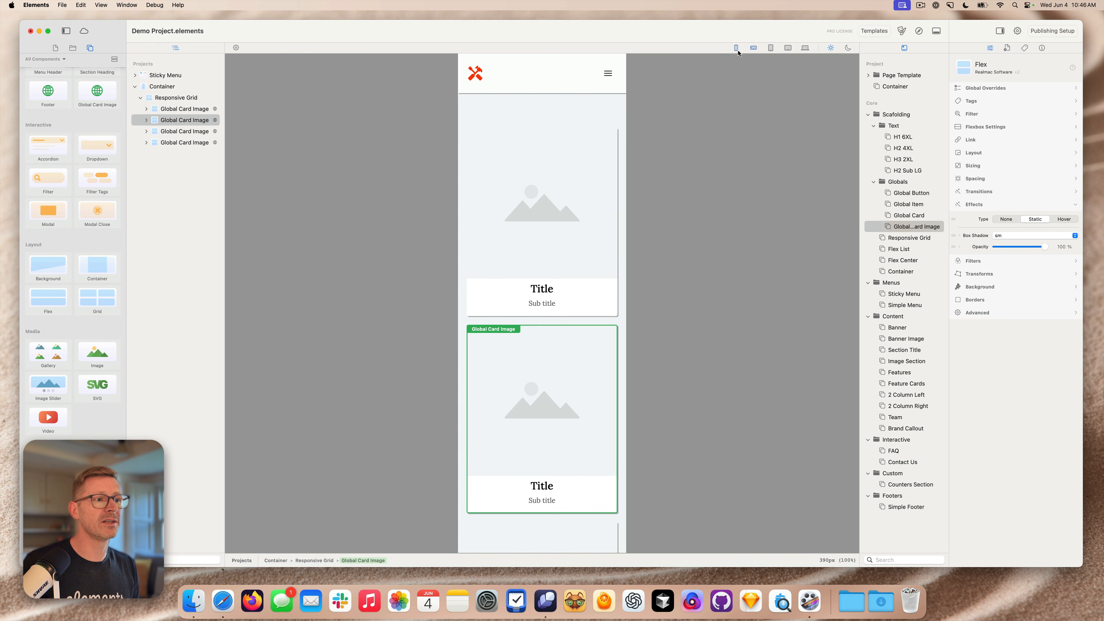
pyautogui.click(805, 47)
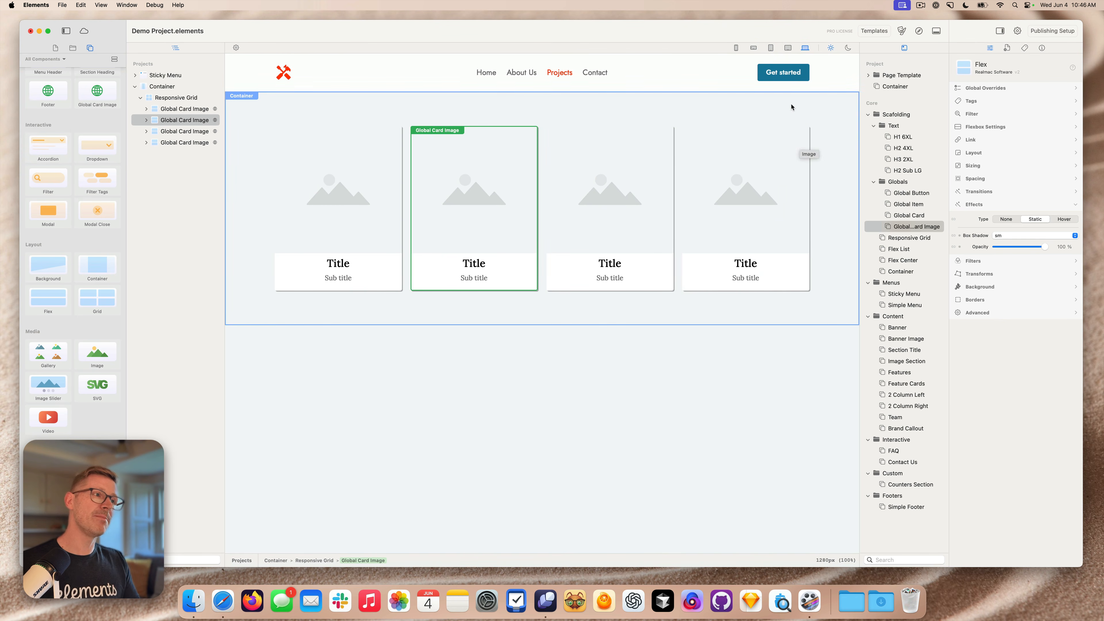
pyautogui.click(792, 114)
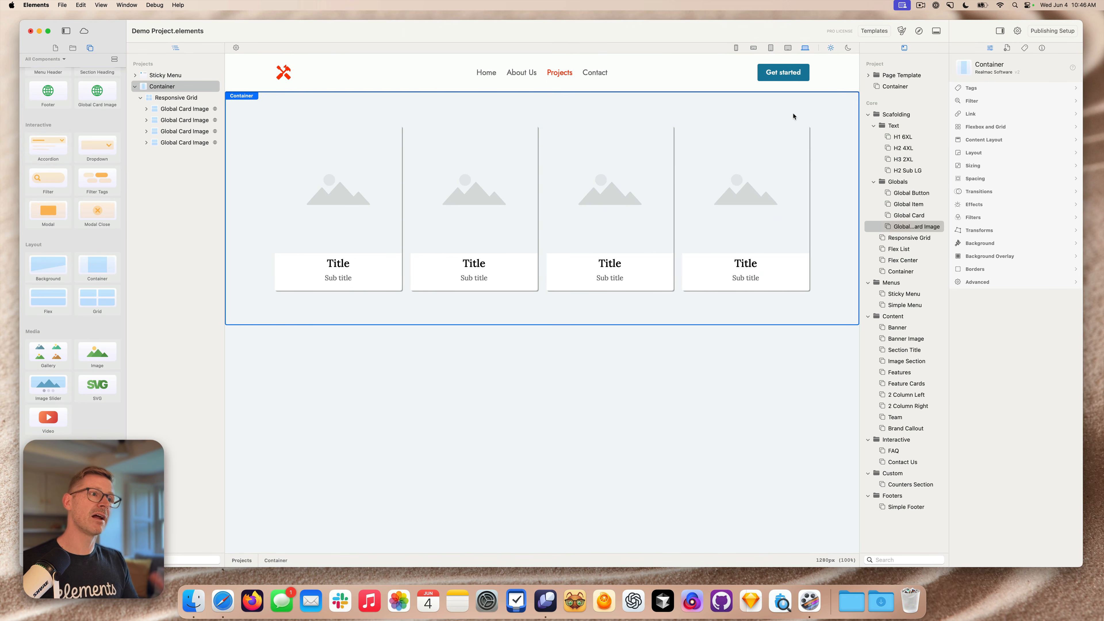
# - Select the Responsive Grid and open the project's theme settings
pyautogui.click(678, 222)
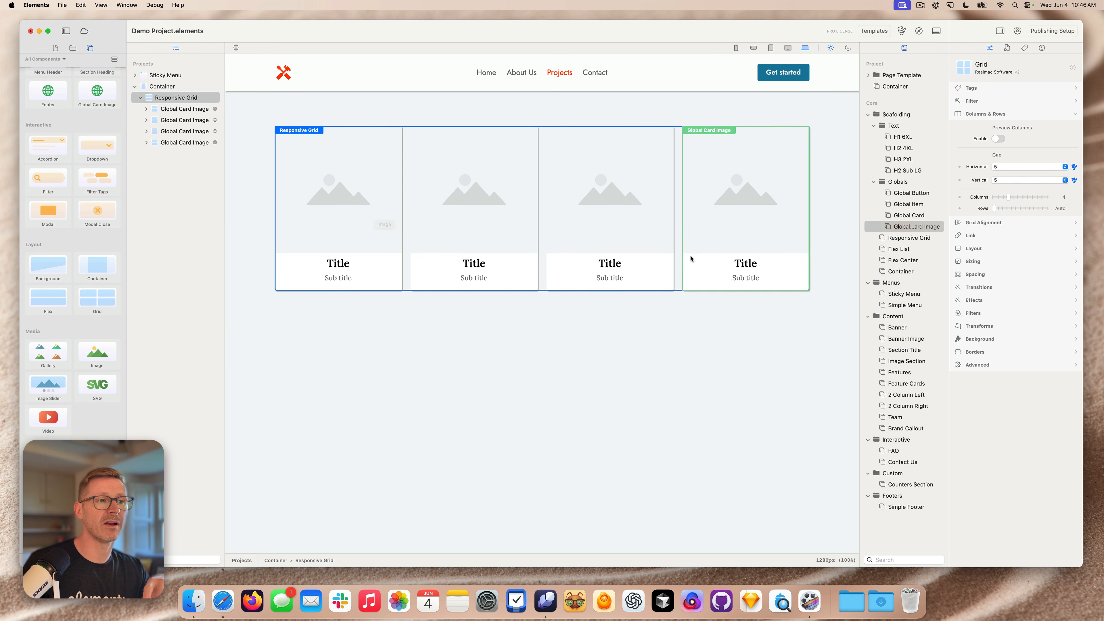
pyautogui.press('super+shift+t')
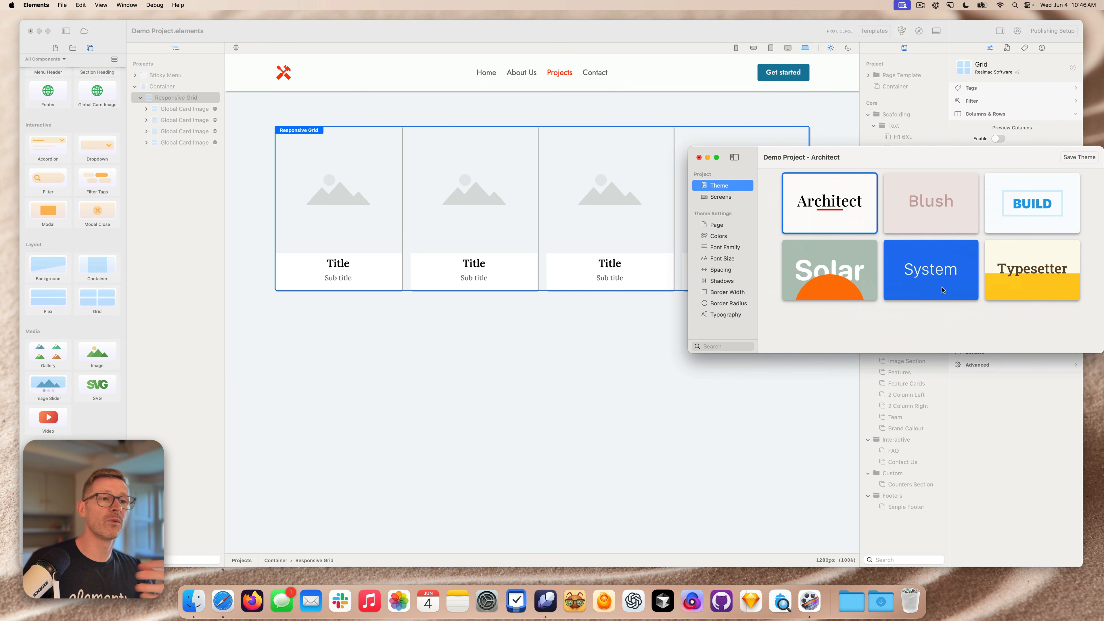
# - Try out the System, Solar, Typesetter and Blush themes on the project
pyautogui.click(934, 292)
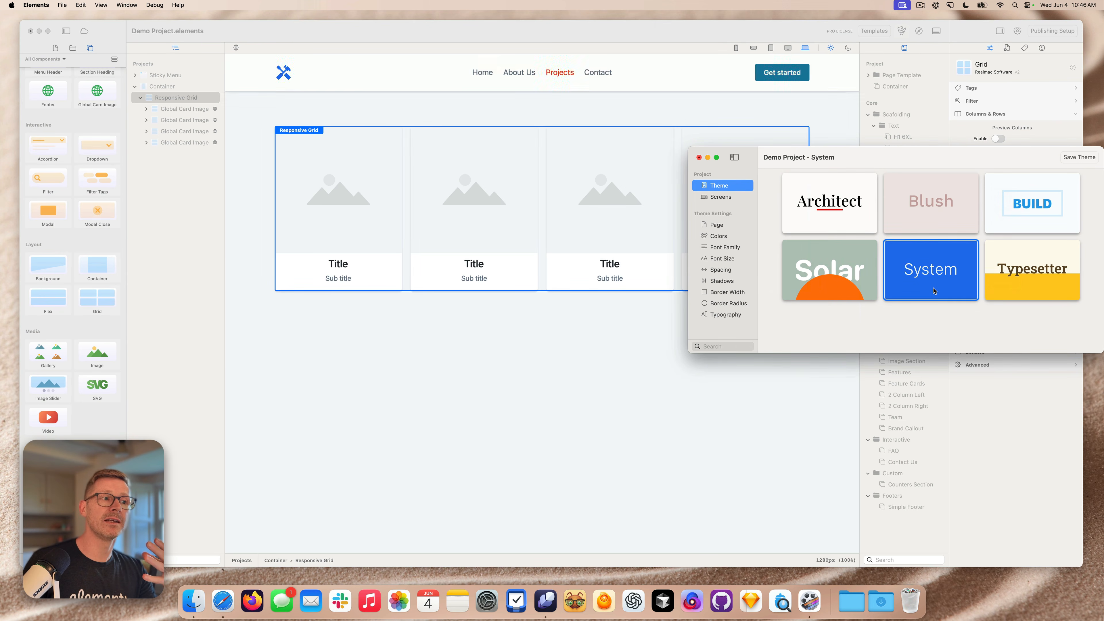
pyautogui.click(873, 294)
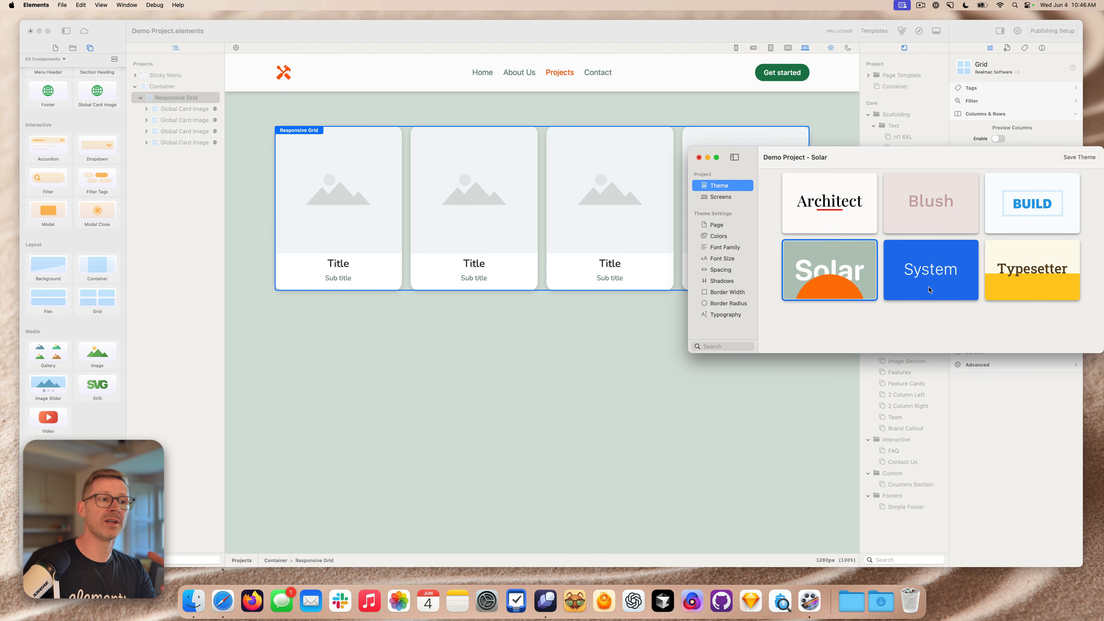
pyautogui.click(608, 310)
pyautogui.click(902, 31)
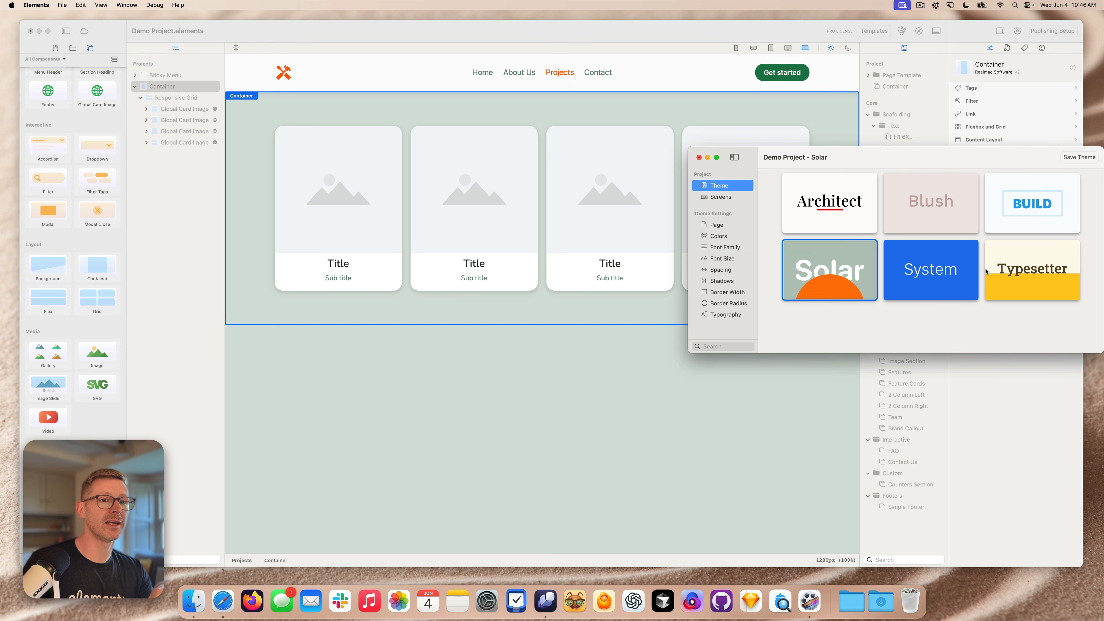
pyautogui.click(1035, 283)
pyautogui.press('Up')
pyautogui.press('Left')
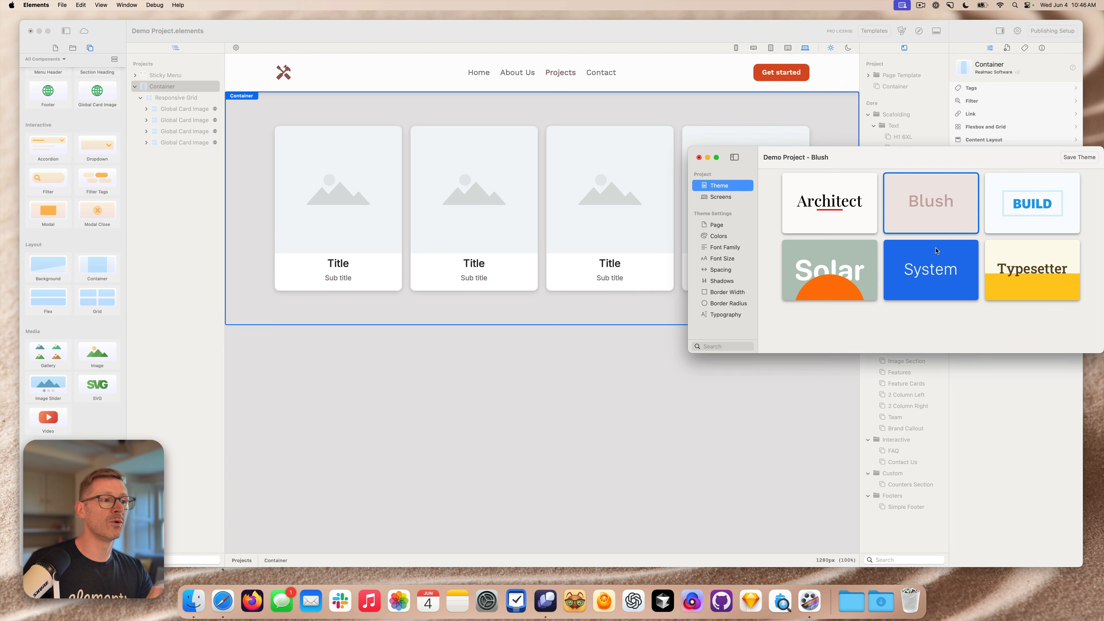
pyautogui.press('Down')
pyautogui.press('Left')
# - Apply the System theme to the project and close the theme settings
pyautogui.click(1058, 272)
pyautogui.click(928, 274)
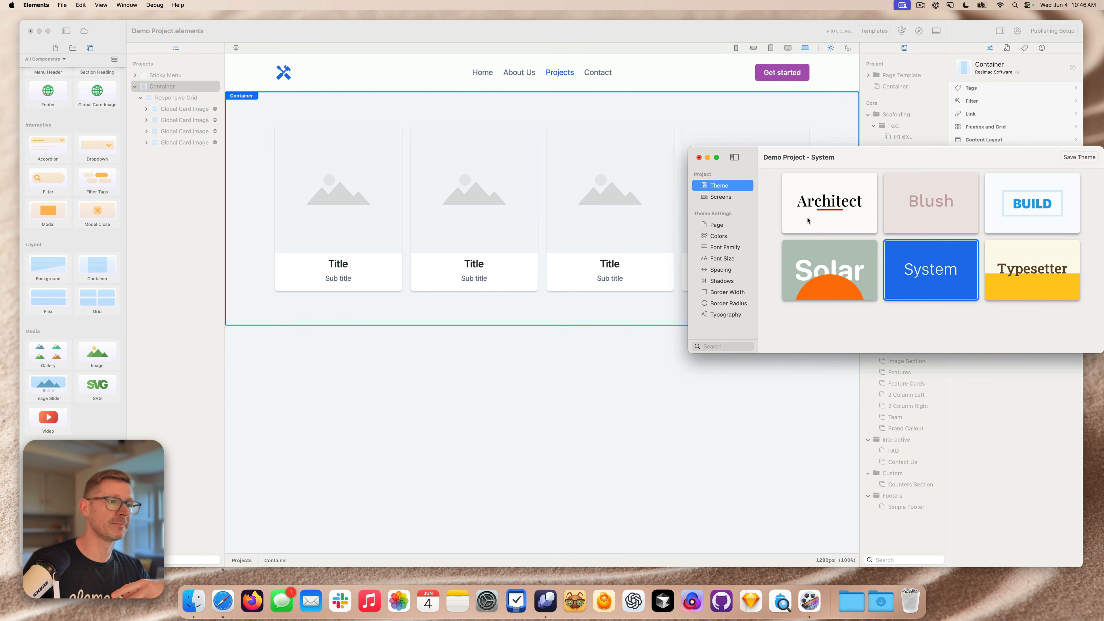
pyautogui.click(808, 221)
pyautogui.click(917, 268)
pyautogui.click(699, 157)
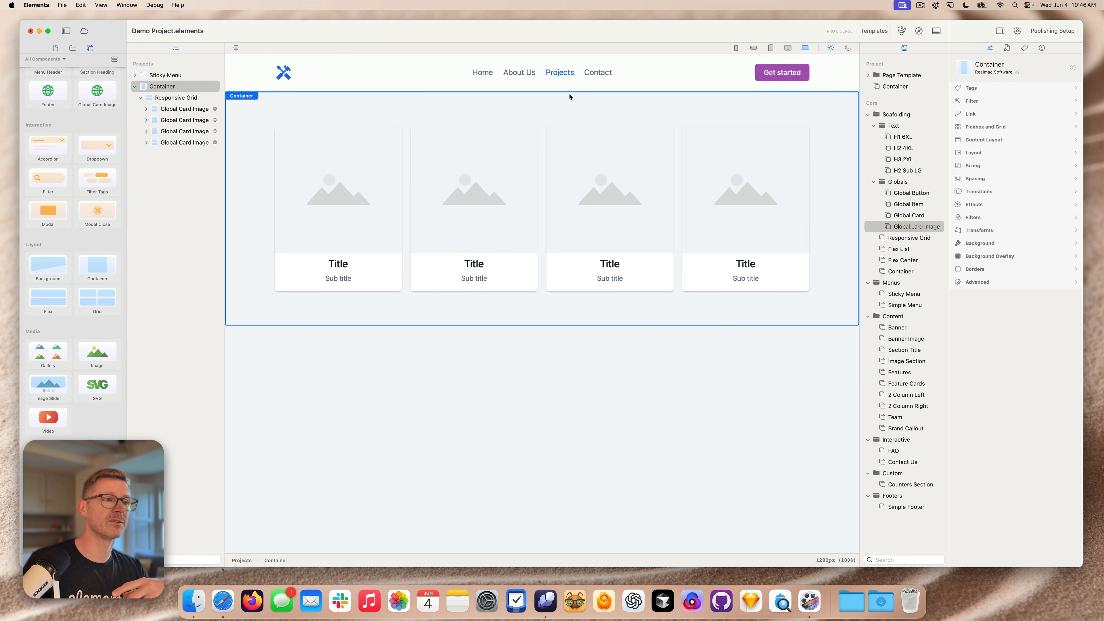
# - Change the first card's title text to "Card 1"
pyautogui.click(359, 262)
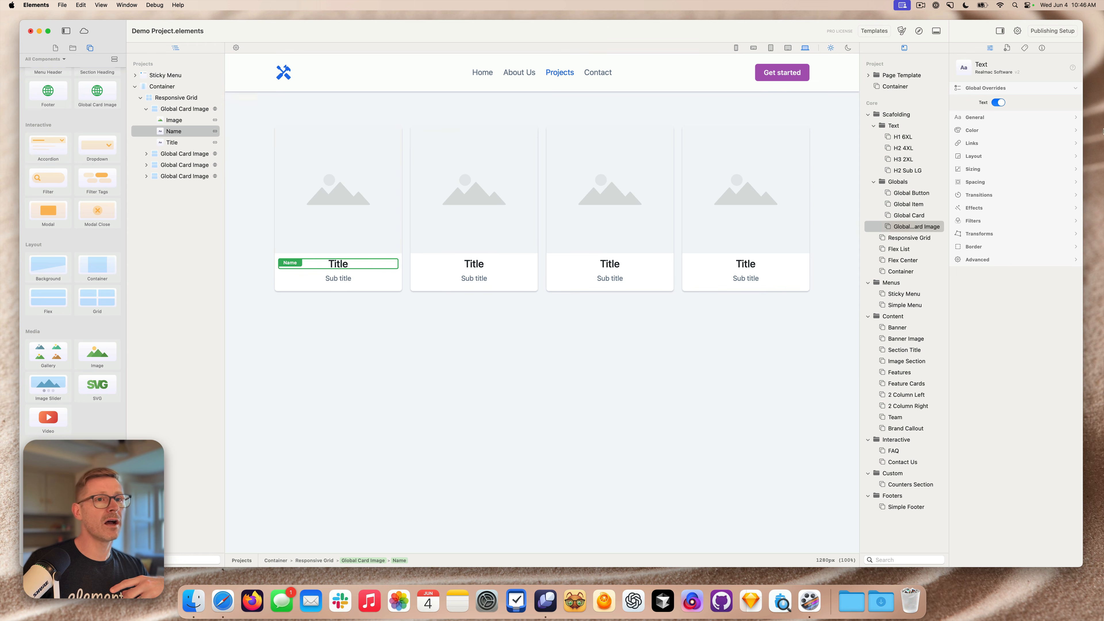
pyautogui.doubleClick(337, 263)
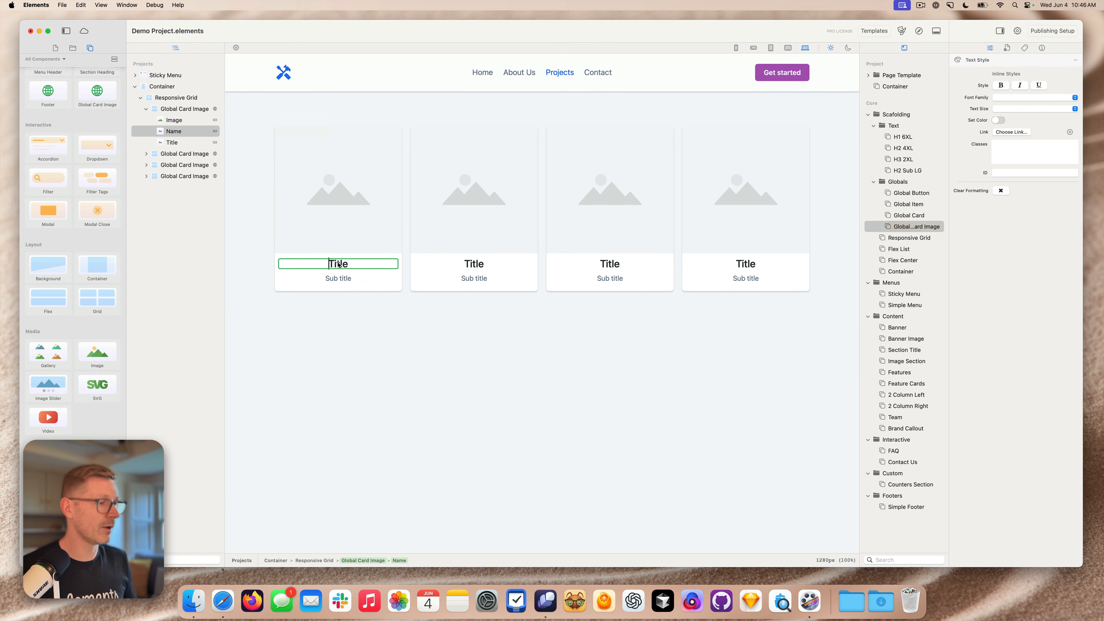
pyautogui.press('super+a')
pyautogui.write('d 1')
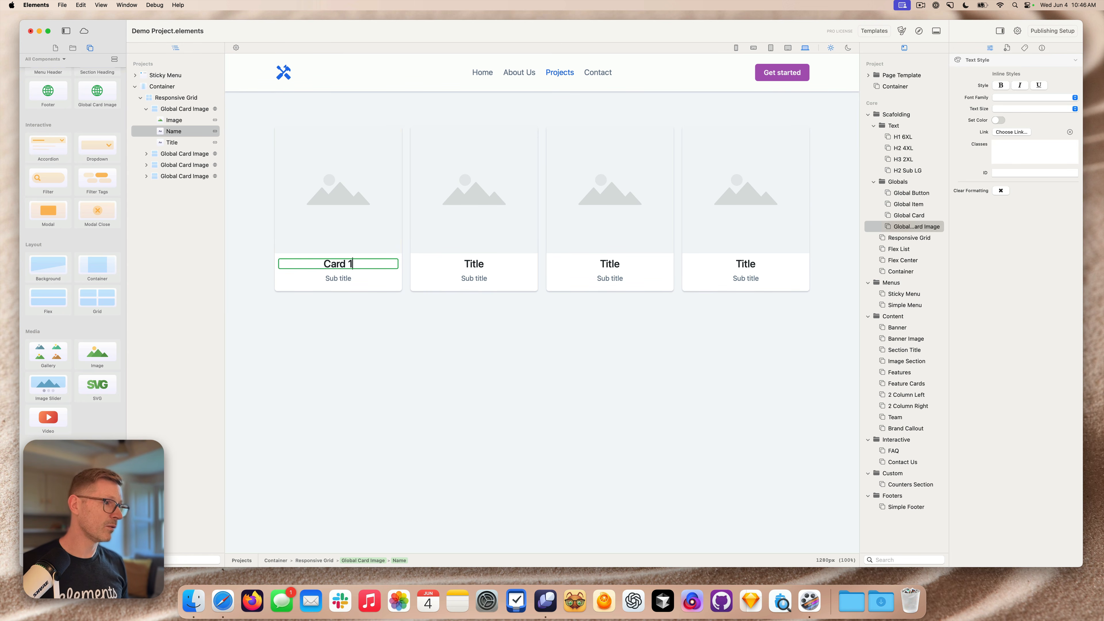
# - Change the second card's title text to "Card 2"
pyautogui.click(500, 267)
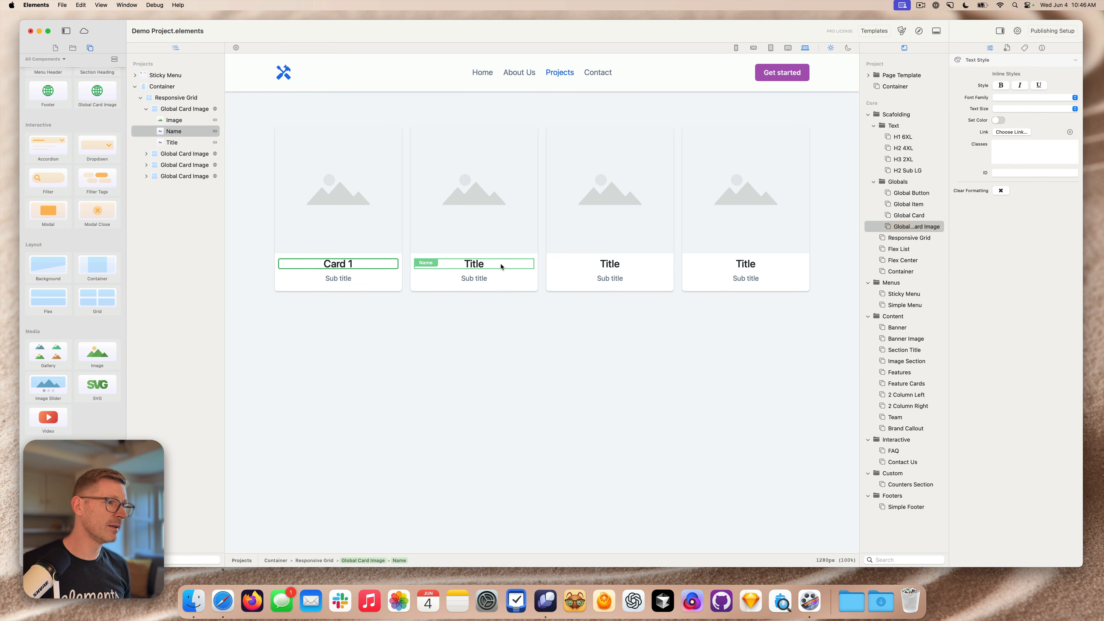
pyautogui.doubleClick(467, 265)
pyautogui.write('Card')
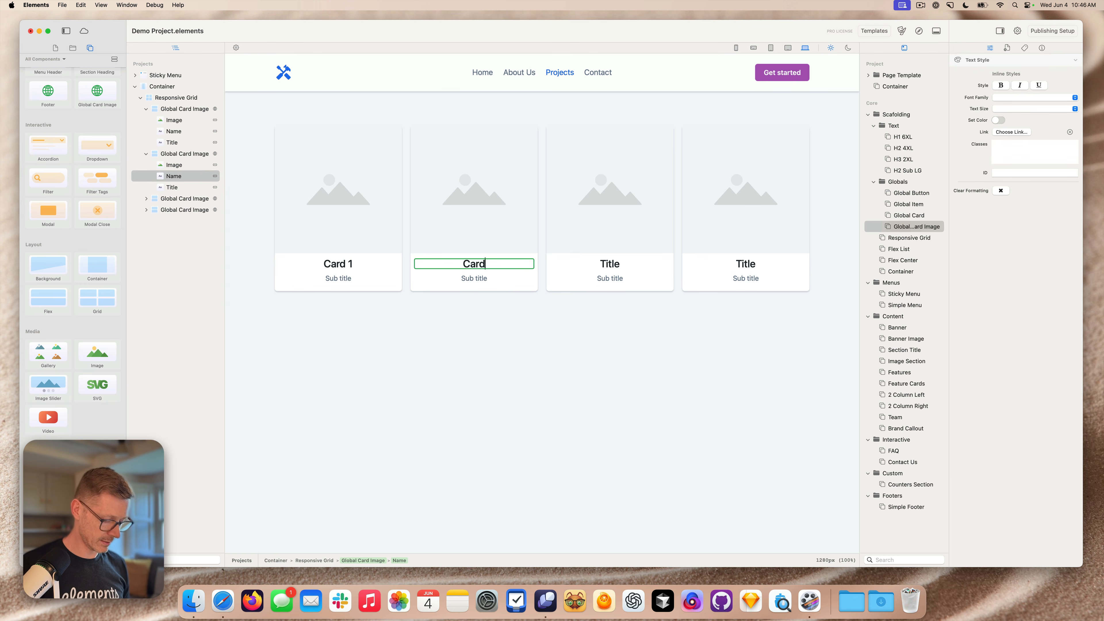
pyautogui.write(' 2')
pyautogui.click(484, 132)
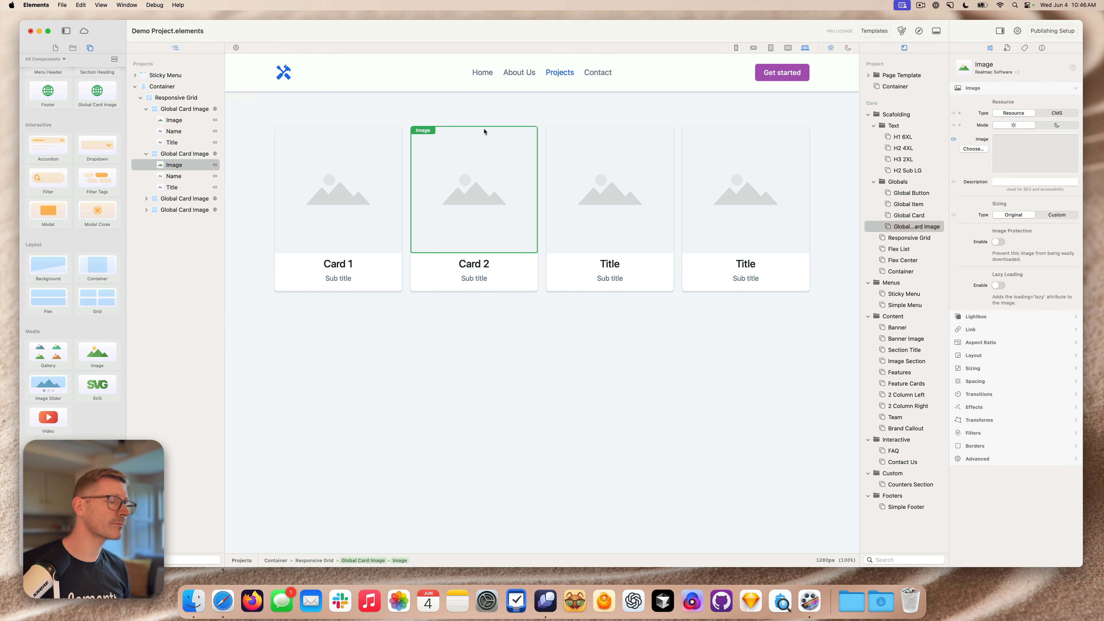
# - Place headshot-1.jpeg in the first card and headshot-2.jpeg in the second card from the project's image resources
pyautogui.click(393, 166)
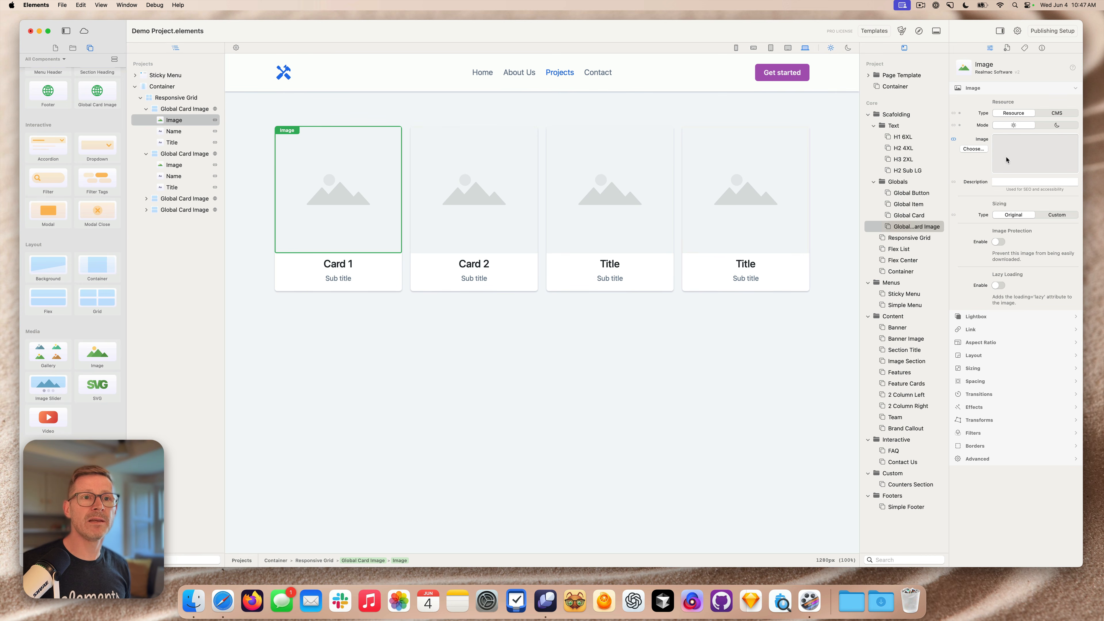
pyautogui.click(70, 49)
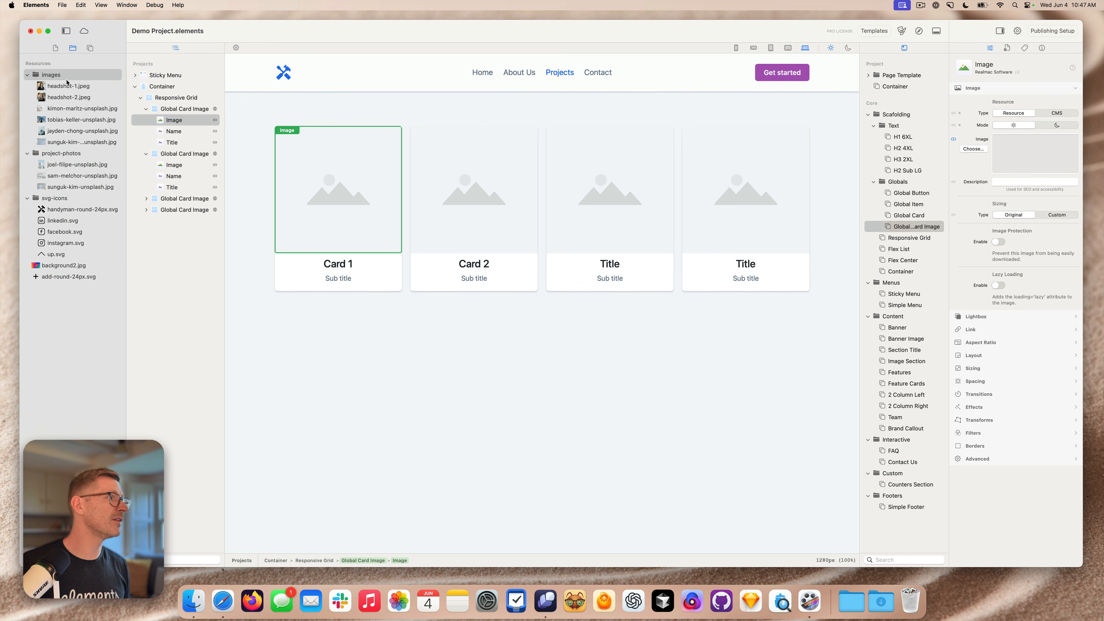
pyautogui.moveTo(67, 85); pyautogui.dragTo(365, 186)
pyautogui.moveTo(65, 93); pyautogui.dragTo(487, 209)
# - Try tobias-keller-unsplash.jpg as the third card's image, and clear it from the card again
pyautogui.click(558, 193)
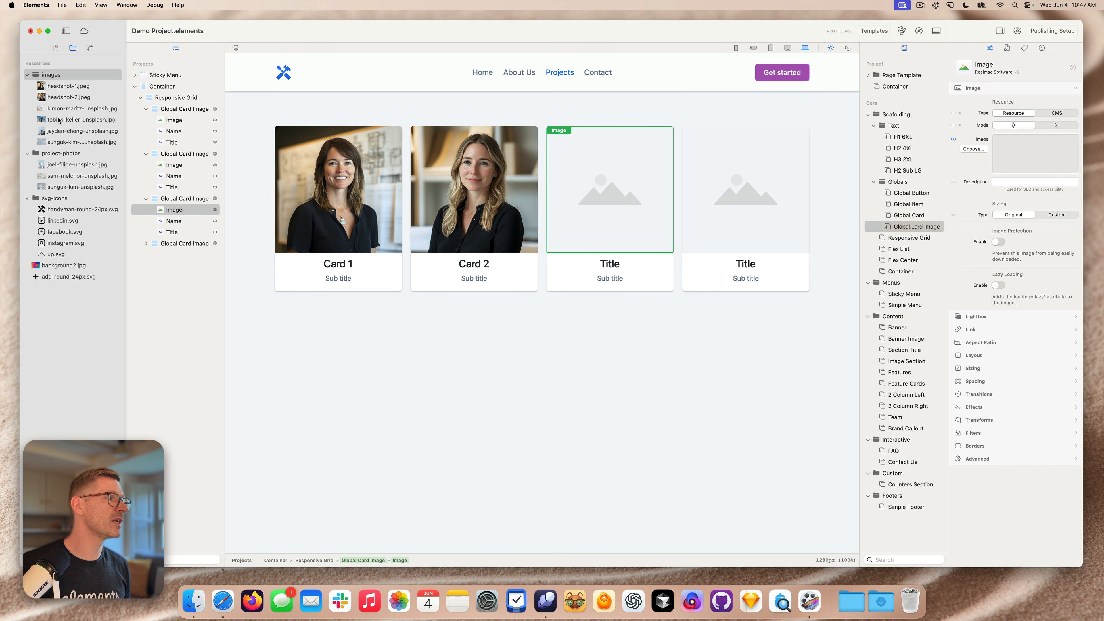
pyautogui.moveTo(60, 121); pyautogui.dragTo(595, 176)
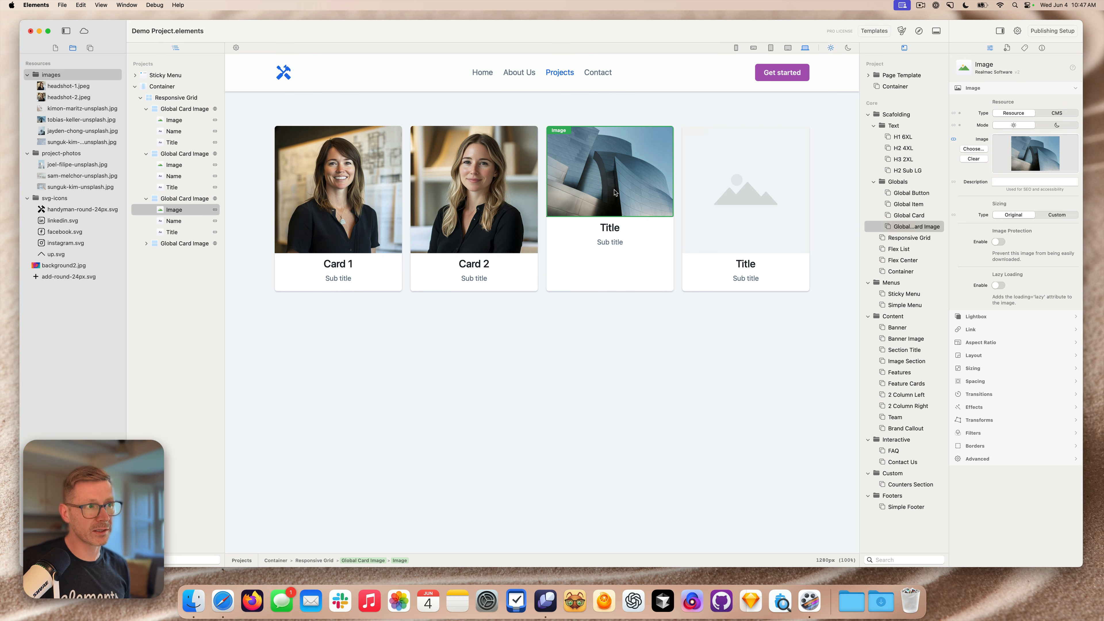
pyautogui.click(983, 159)
pyautogui.click(533, 114)
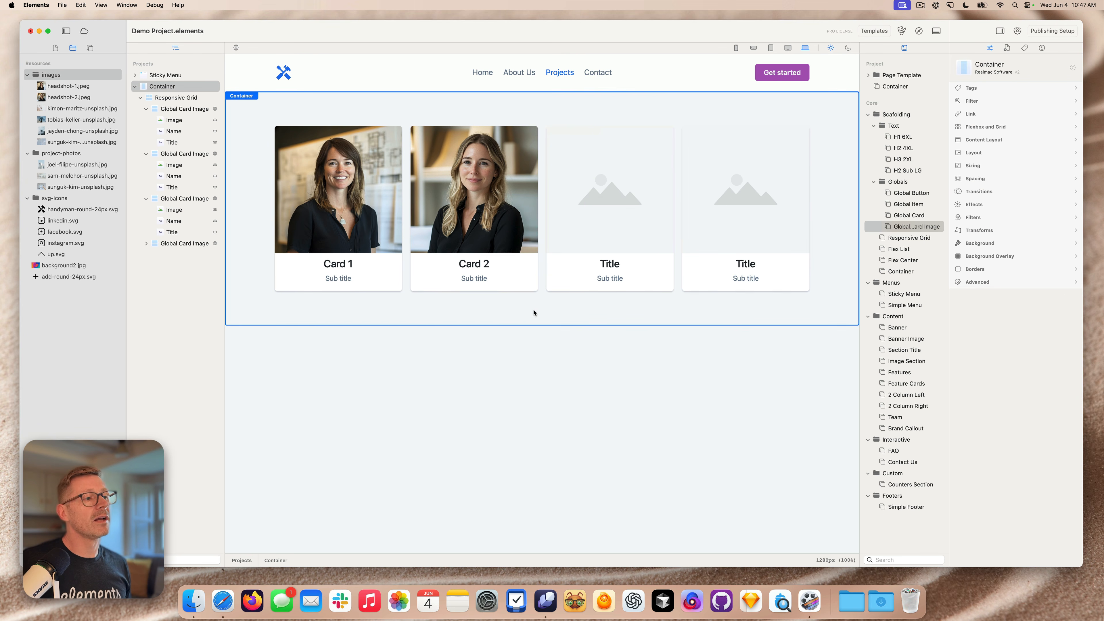
pyautogui.click(610, 277)
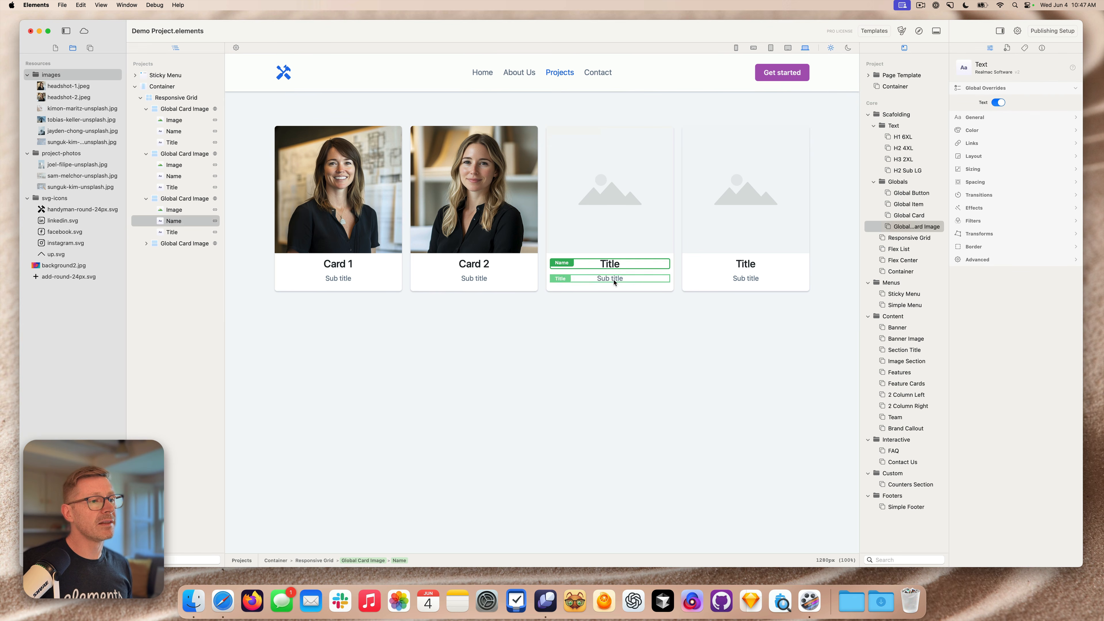
pyautogui.doubleClick(476, 278)
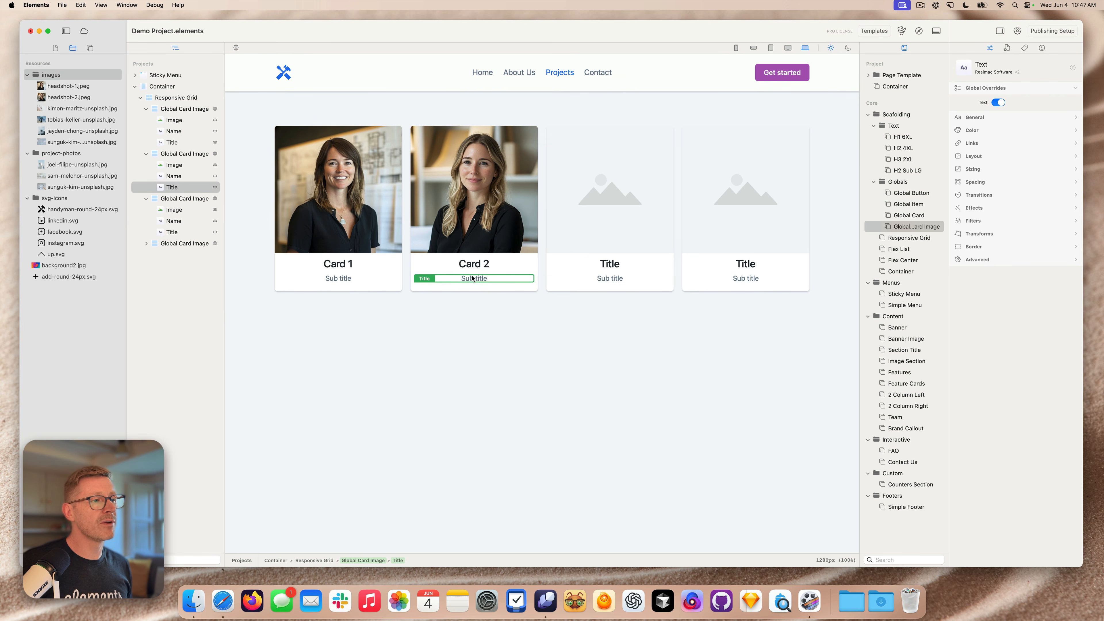
pyautogui.press('cmd+a')
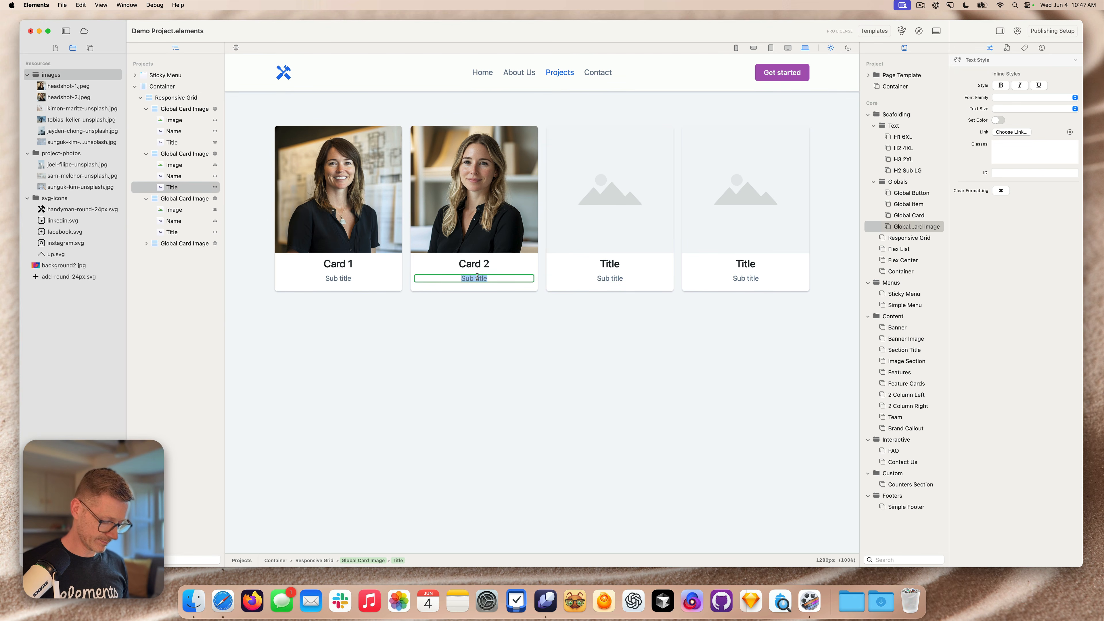
pyautogui.click(591, 352)
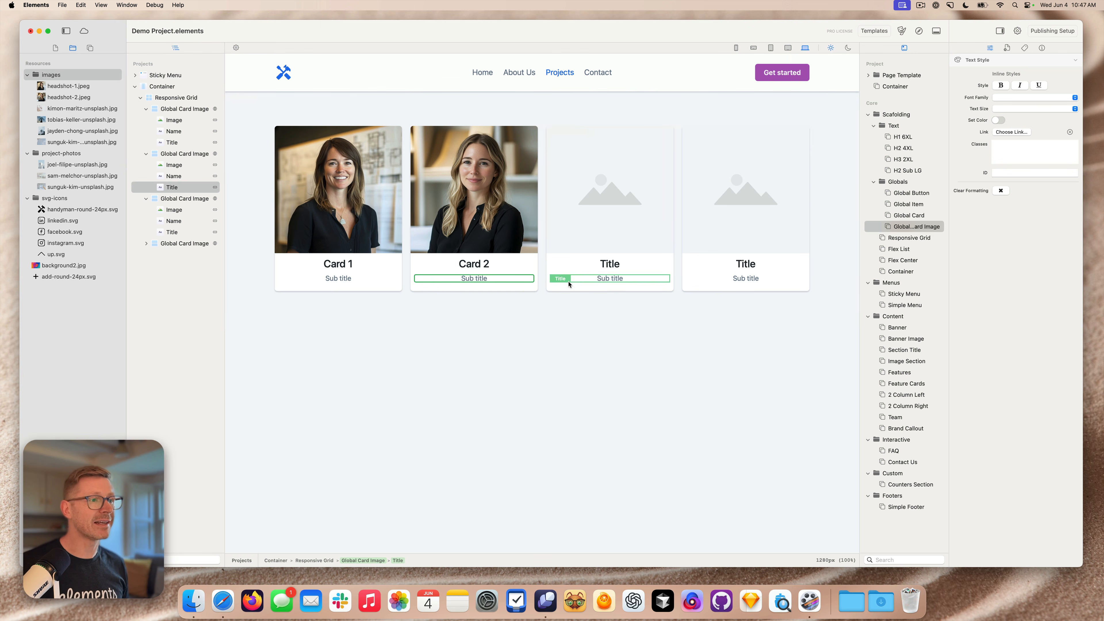
# - Add another Global Card Image component after the fourth card in the responsive grid
pyautogui.click(692, 259)
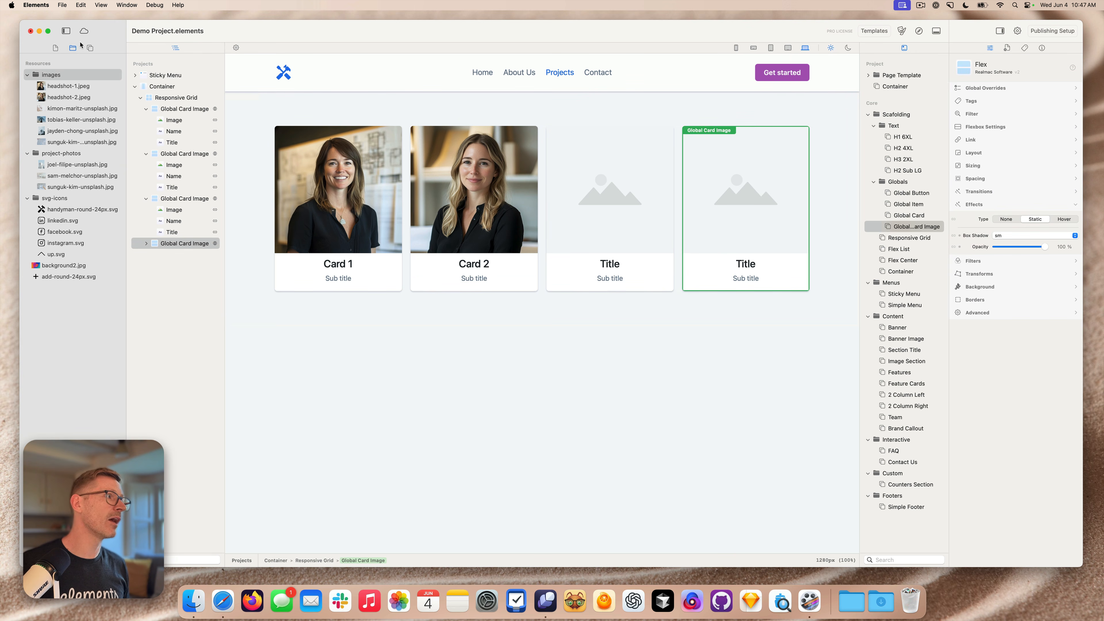
pyautogui.click(91, 48)
pyautogui.scroll(5, 81, 332)
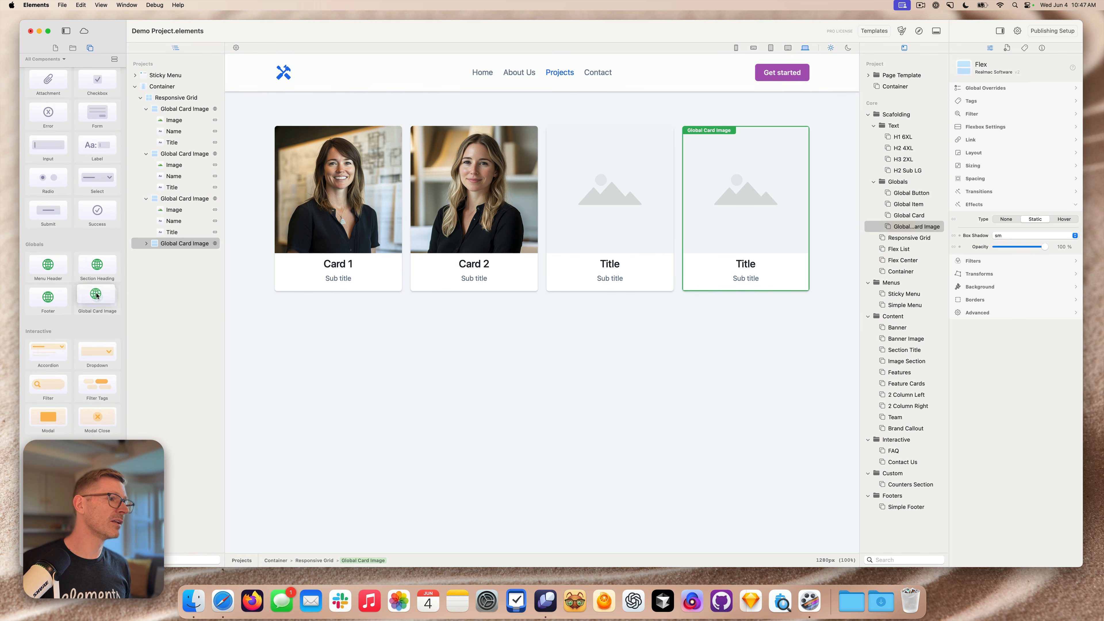
pyautogui.moveTo(99, 298); pyautogui.dragTo(817, 221)
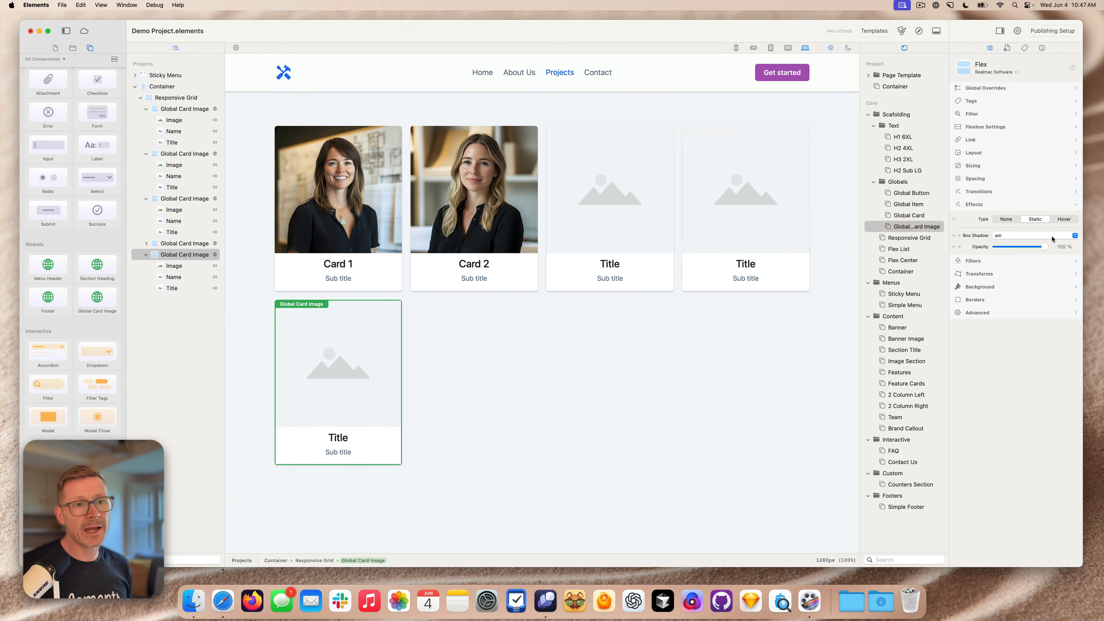
# - Give the global card a hover transform whose end state translates it vertically by -10px
pyautogui.click(963, 273)
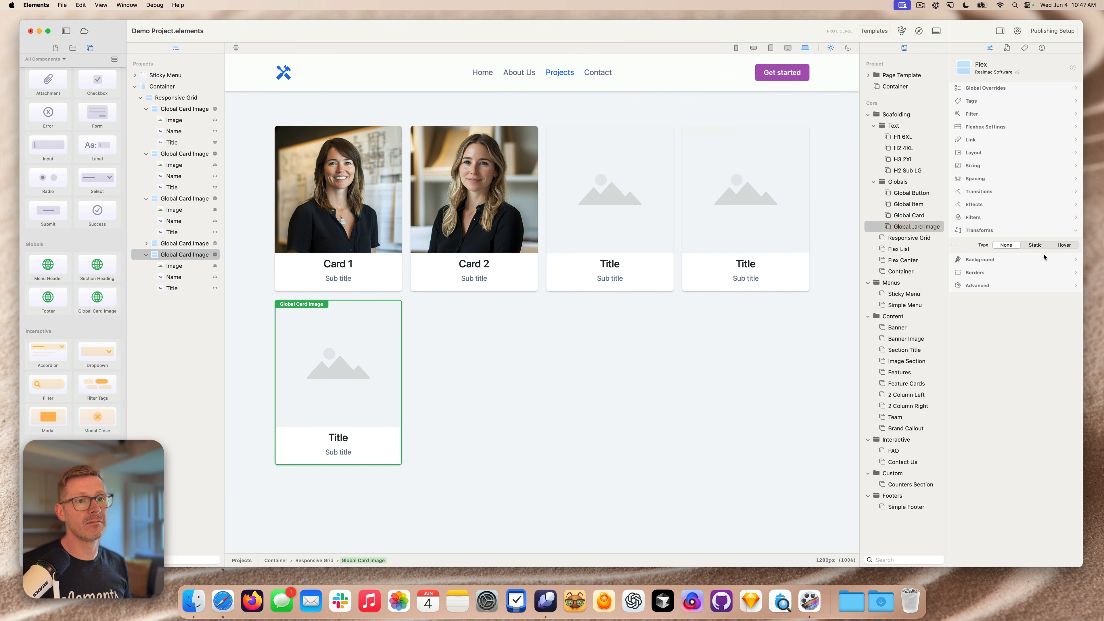
pyautogui.click(1034, 245)
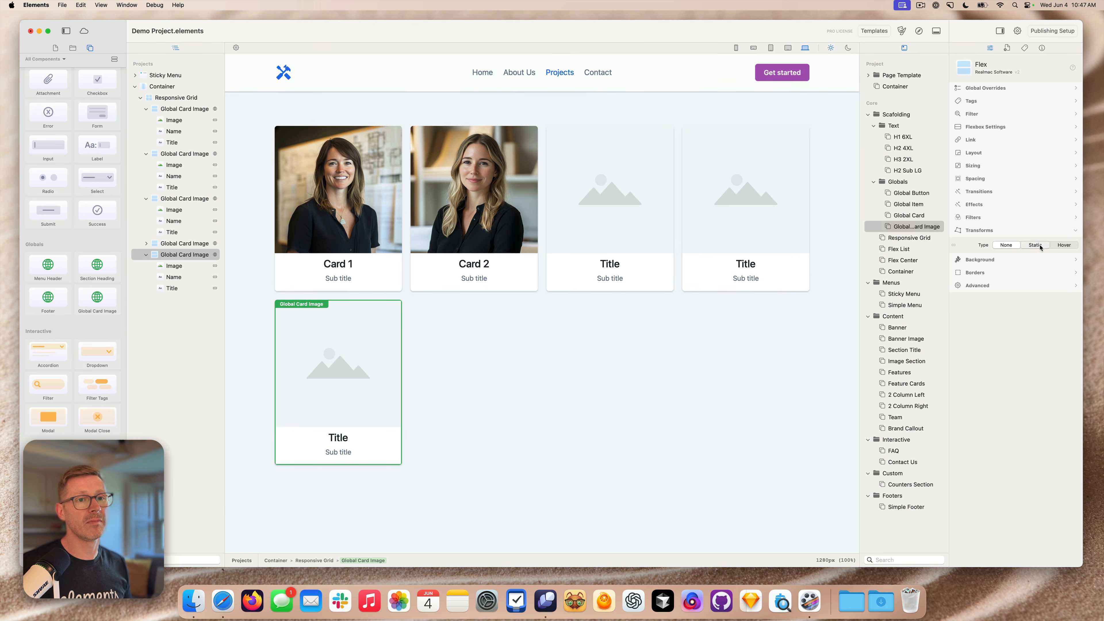
pyautogui.click(1063, 245)
pyautogui.click(1056, 268)
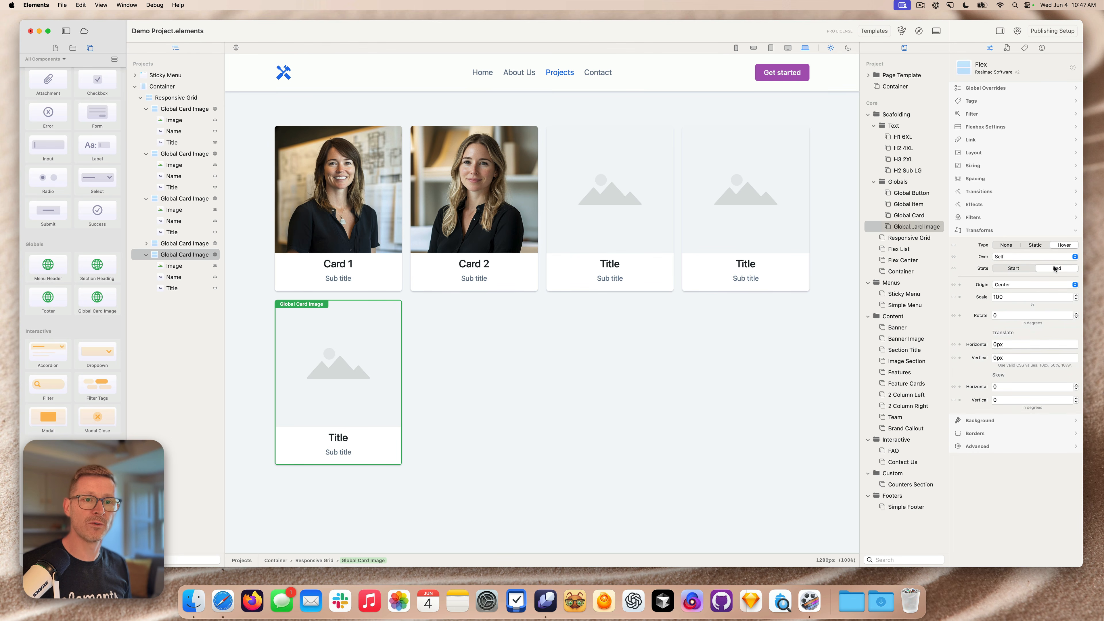
pyautogui.click(1006, 357)
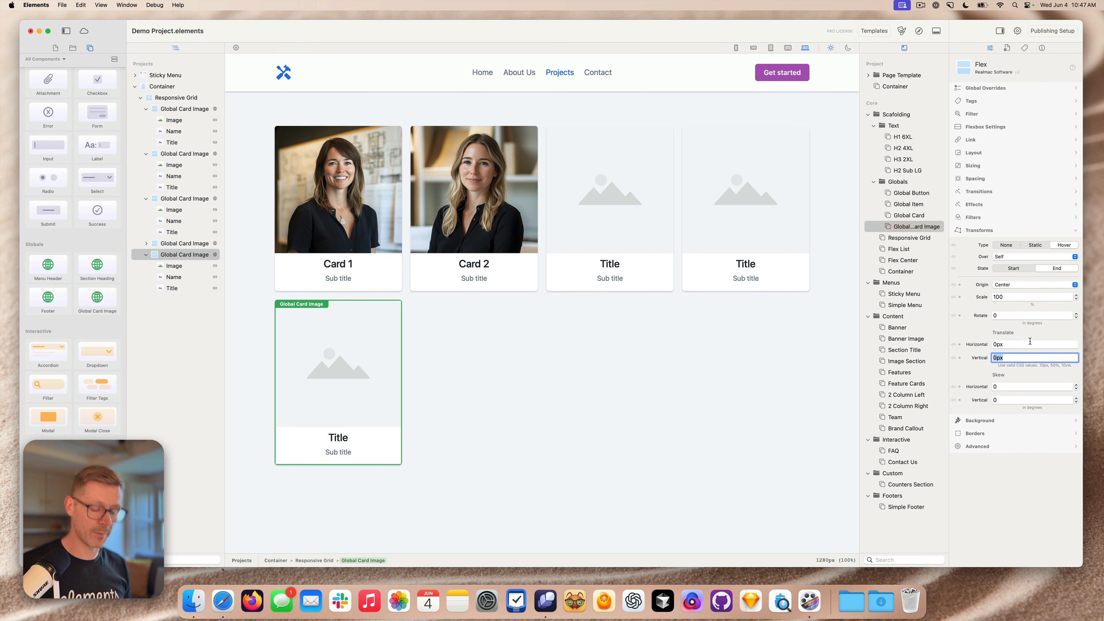
pyautogui.write('-')
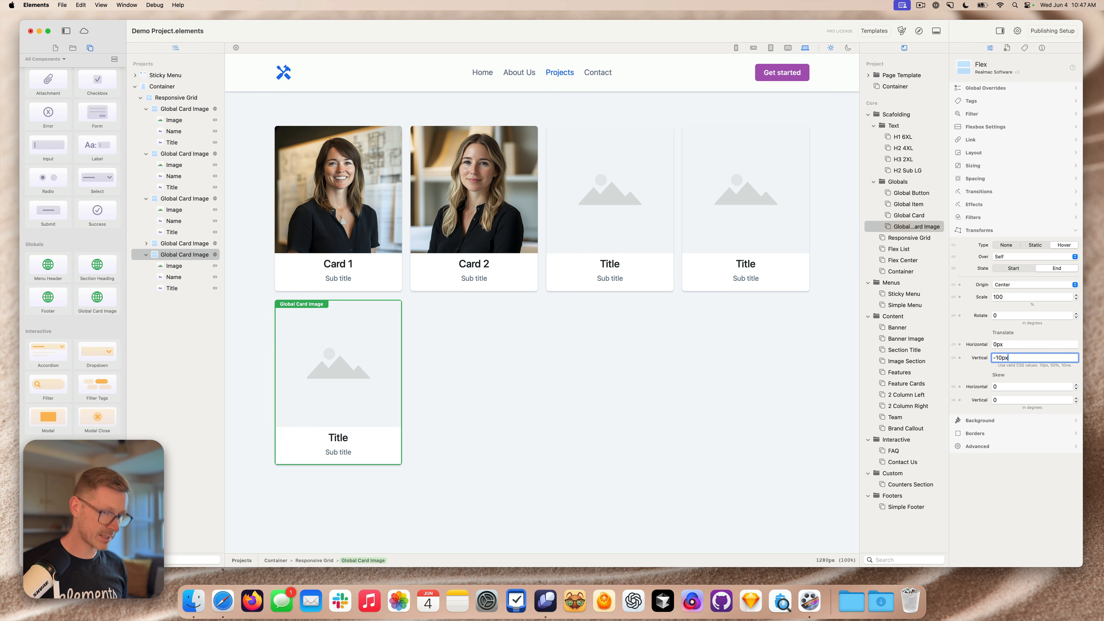
pyautogui.write('10px')
pyautogui.press('Return')
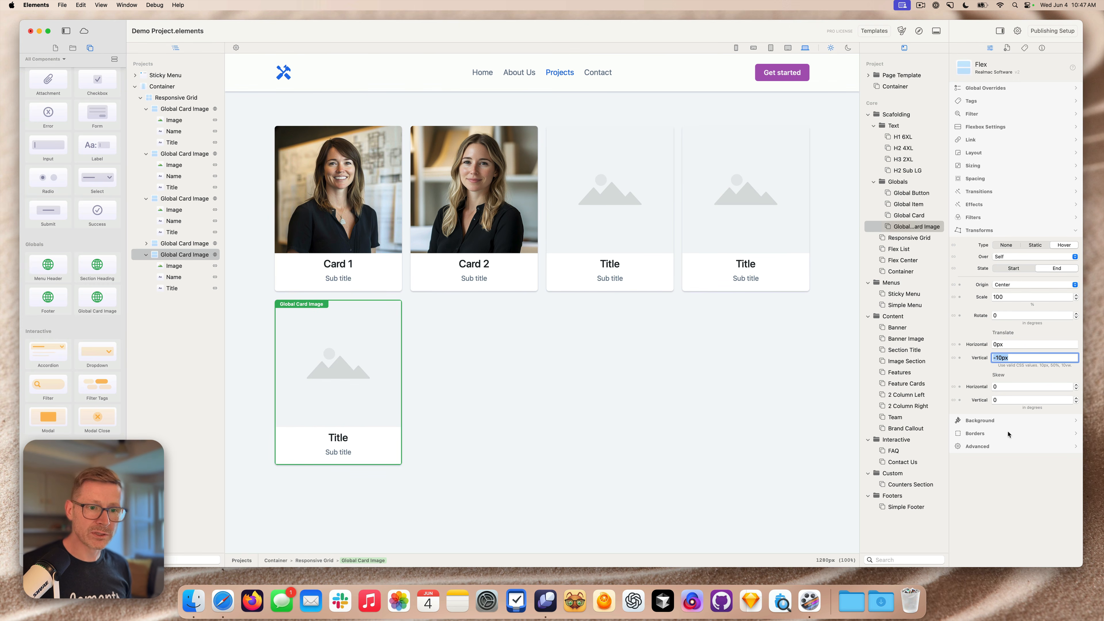
# - Set the global card's effects to hover and give the end state an lg box shadow
pyautogui.click(998, 420)
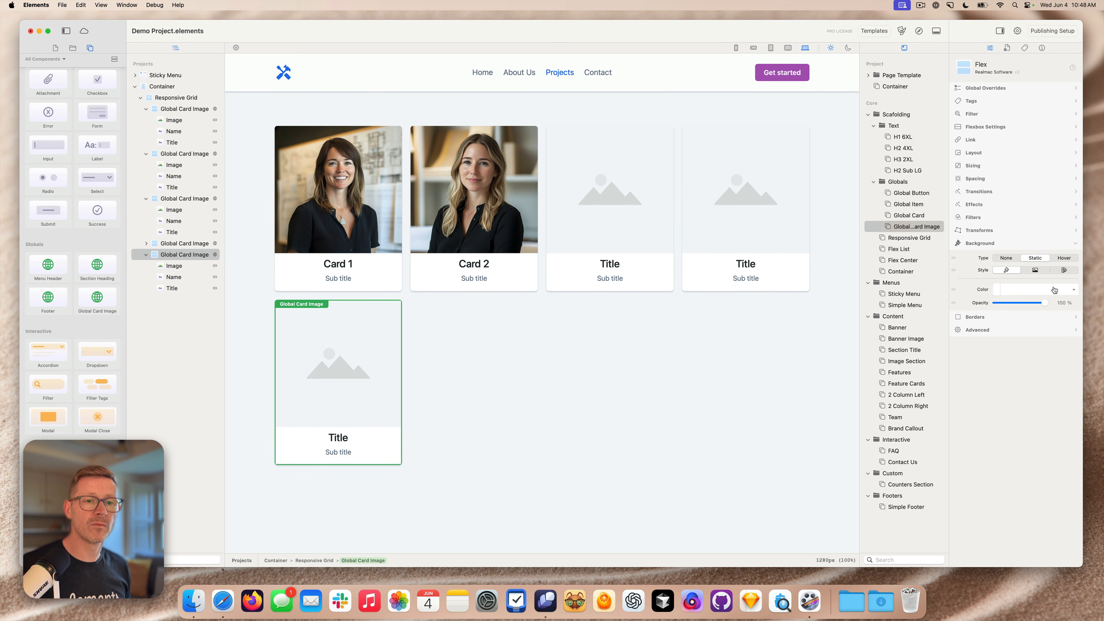
pyautogui.click(1074, 204)
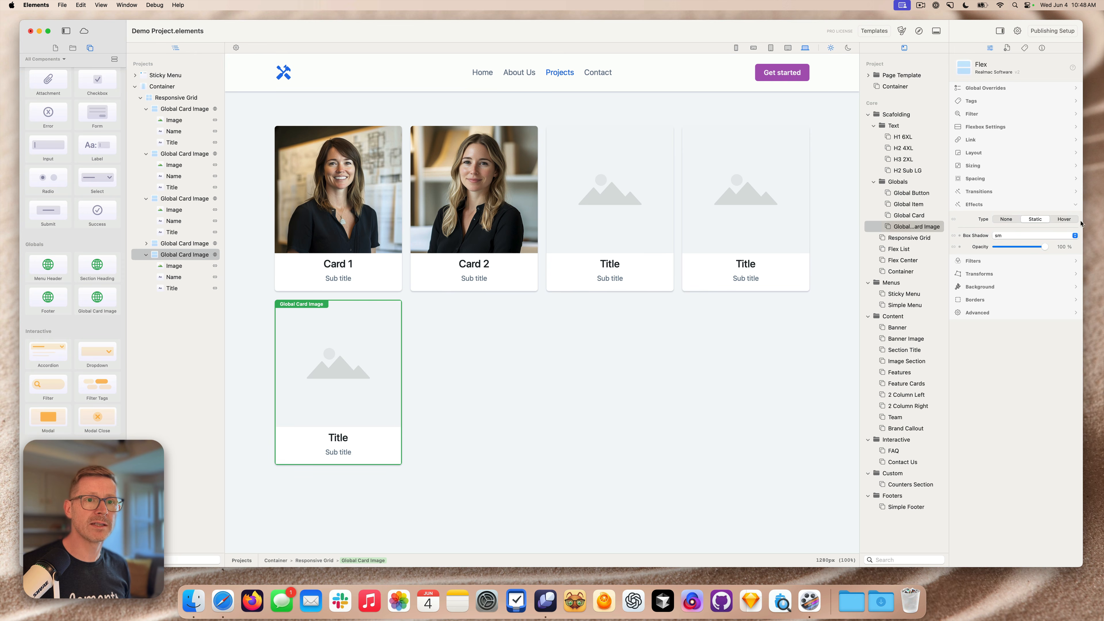
pyautogui.click(1071, 219)
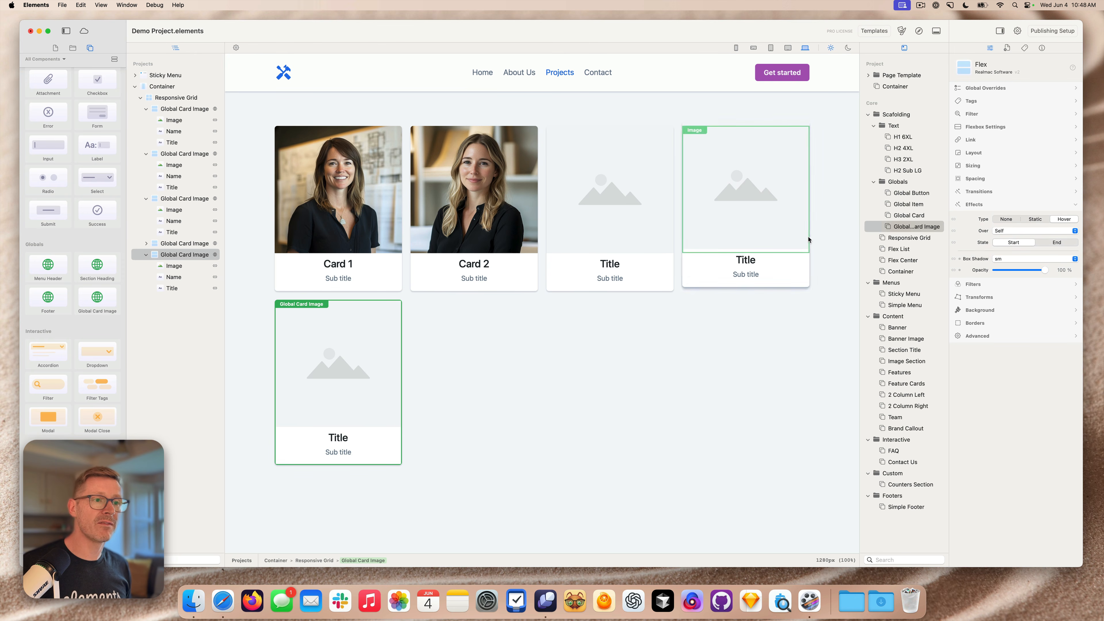
pyautogui.click(1069, 243)
pyautogui.click(1034, 259)
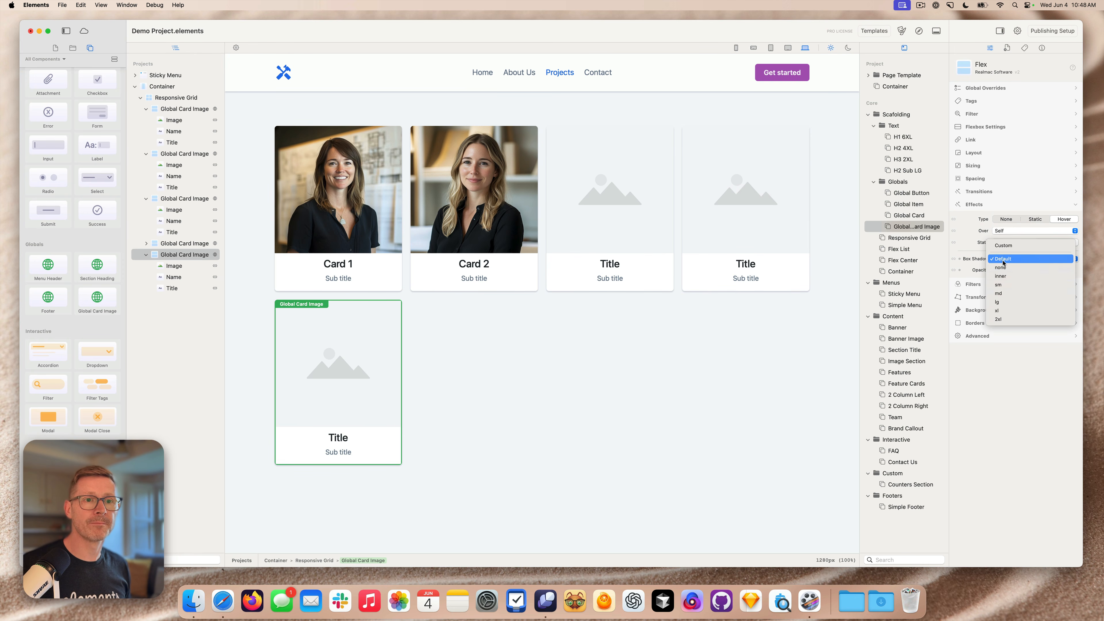
pyautogui.click(1012, 303)
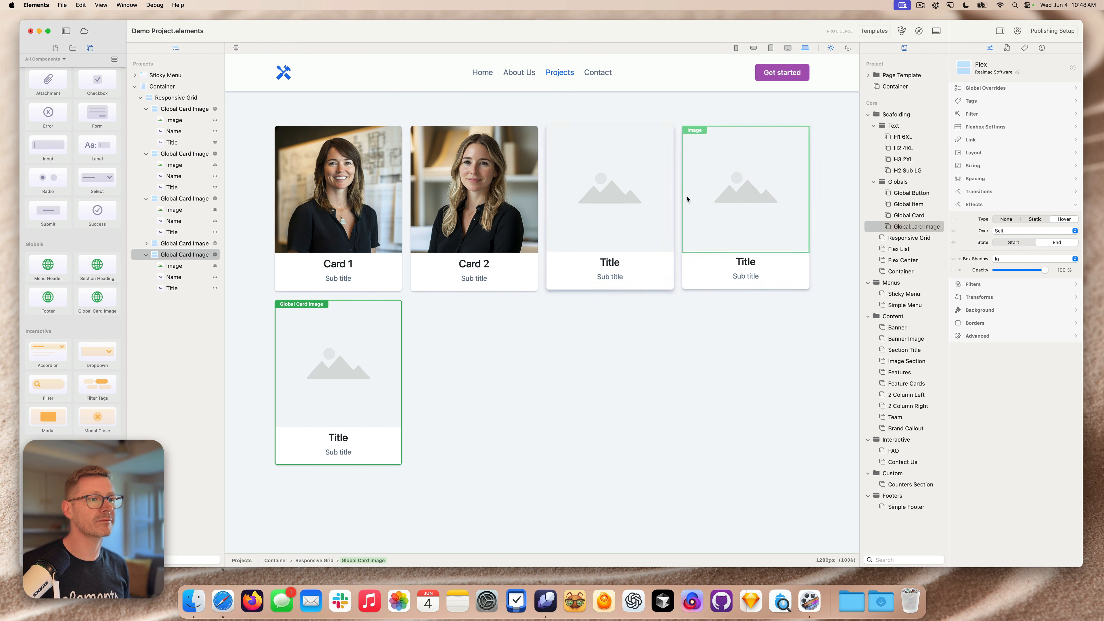
# - Set the static border corner radii of the global image card to none
pyautogui.click(692, 282)
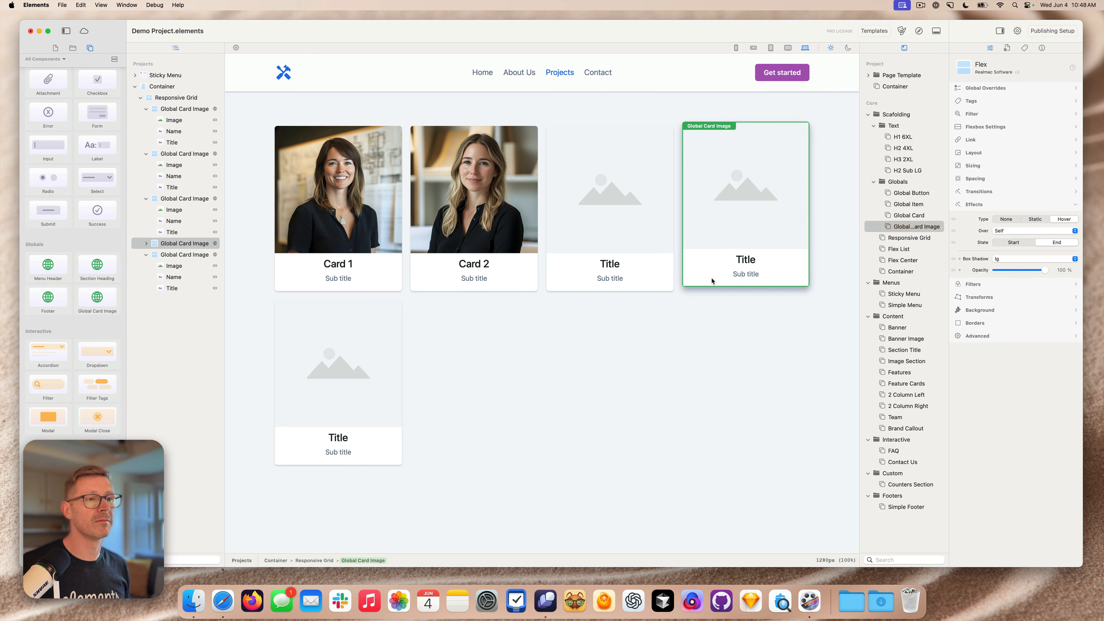
pyautogui.click(998, 311)
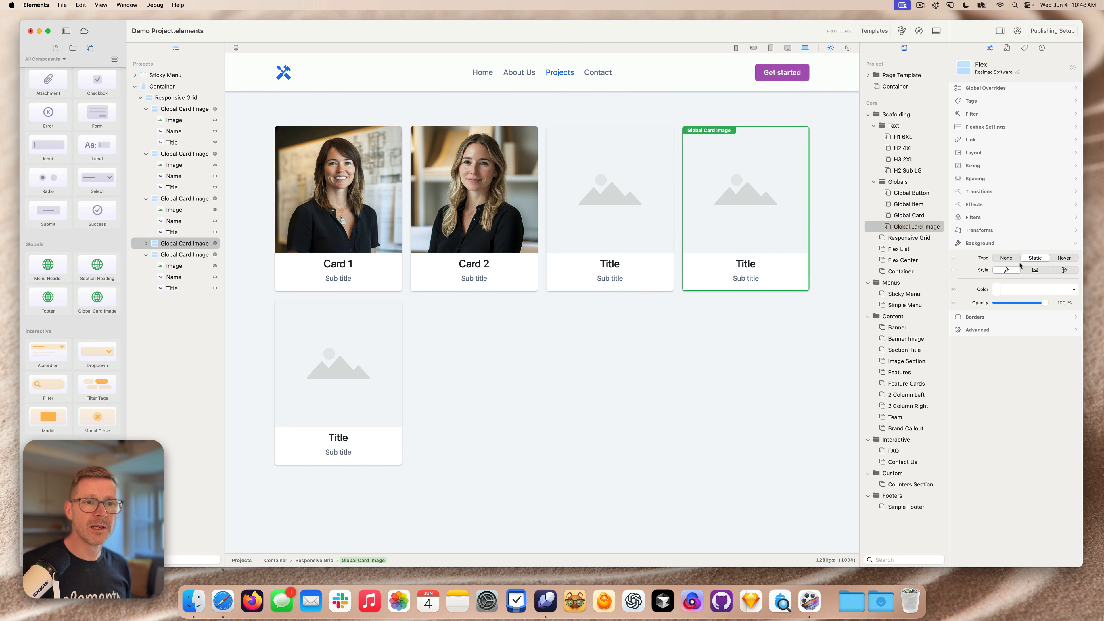
pyautogui.click(991, 317)
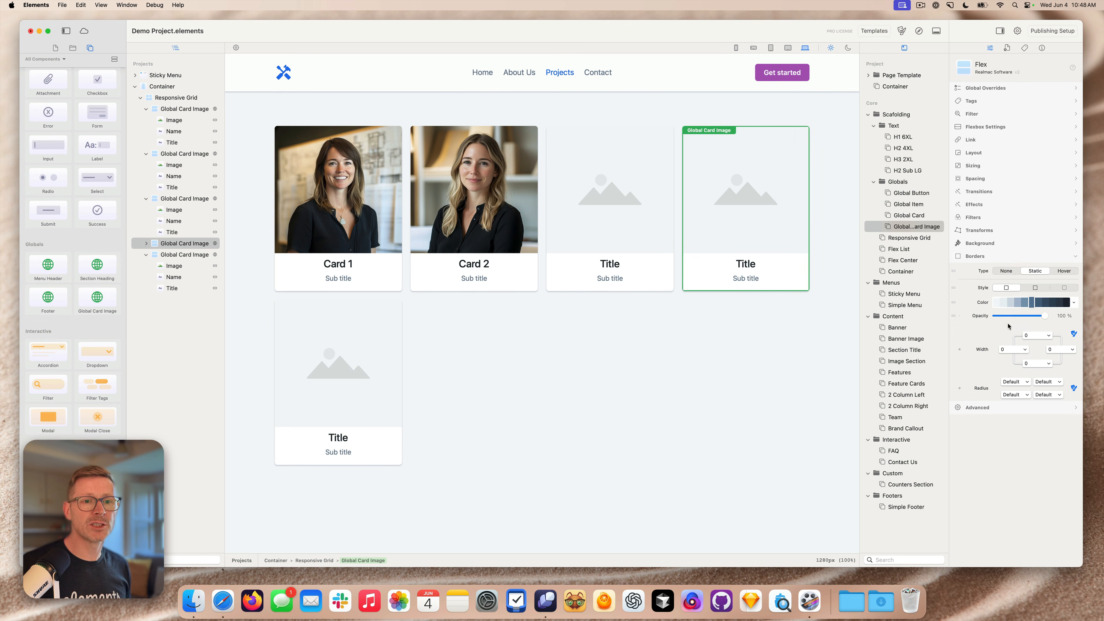
pyautogui.click(1015, 382)
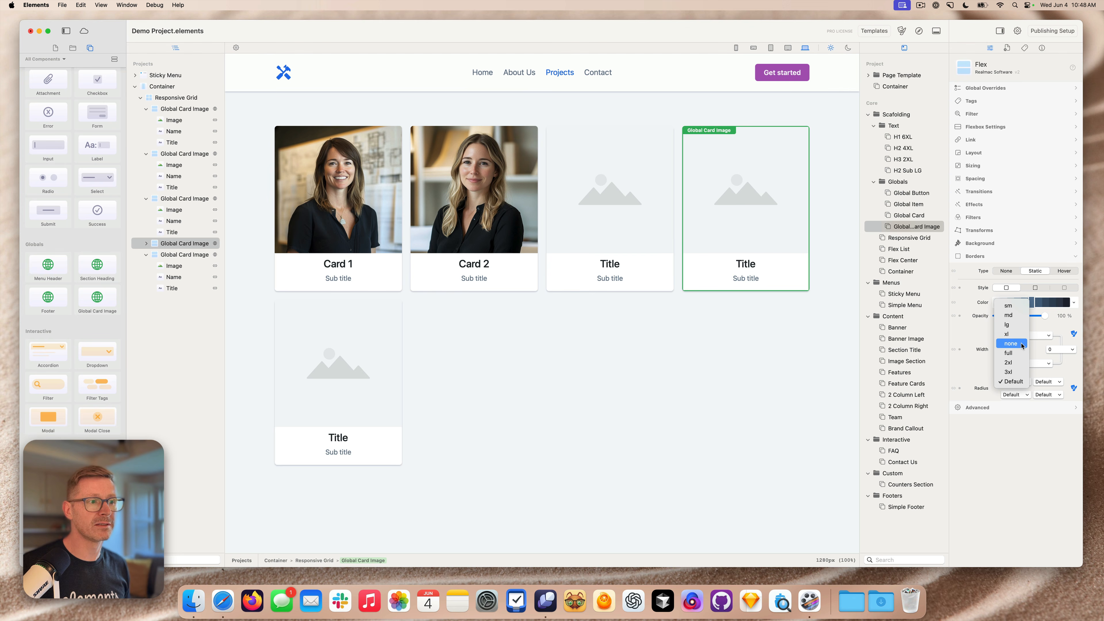
pyautogui.click(1010, 344)
pyautogui.click(1048, 381)
pyautogui.click(1042, 345)
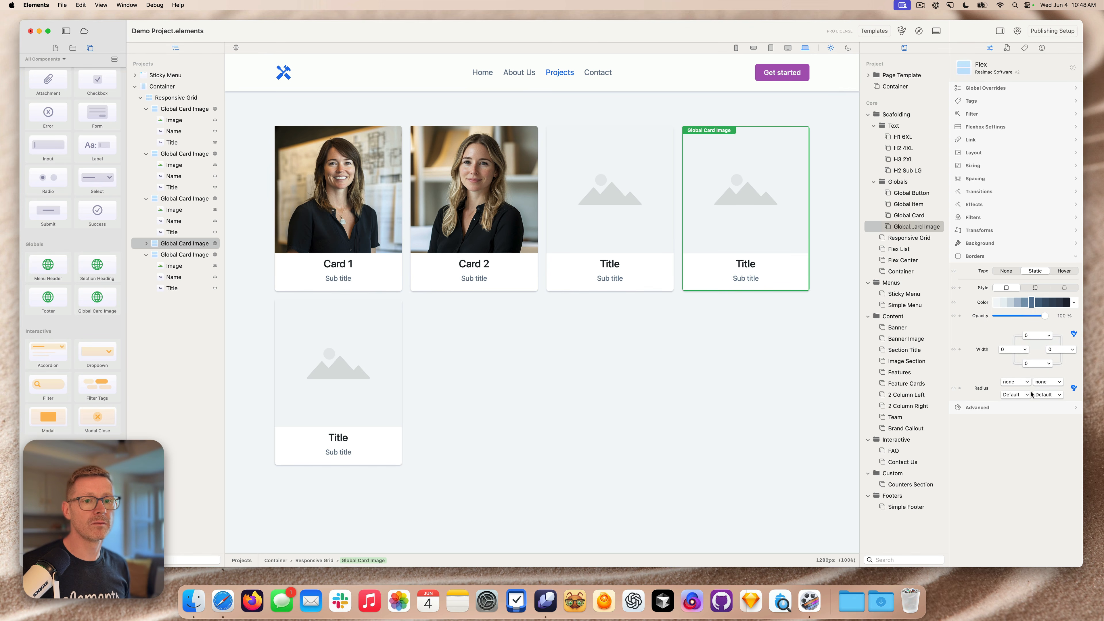
pyautogui.click(1025, 395)
pyautogui.click(1010, 356)
pyautogui.click(1047, 394)
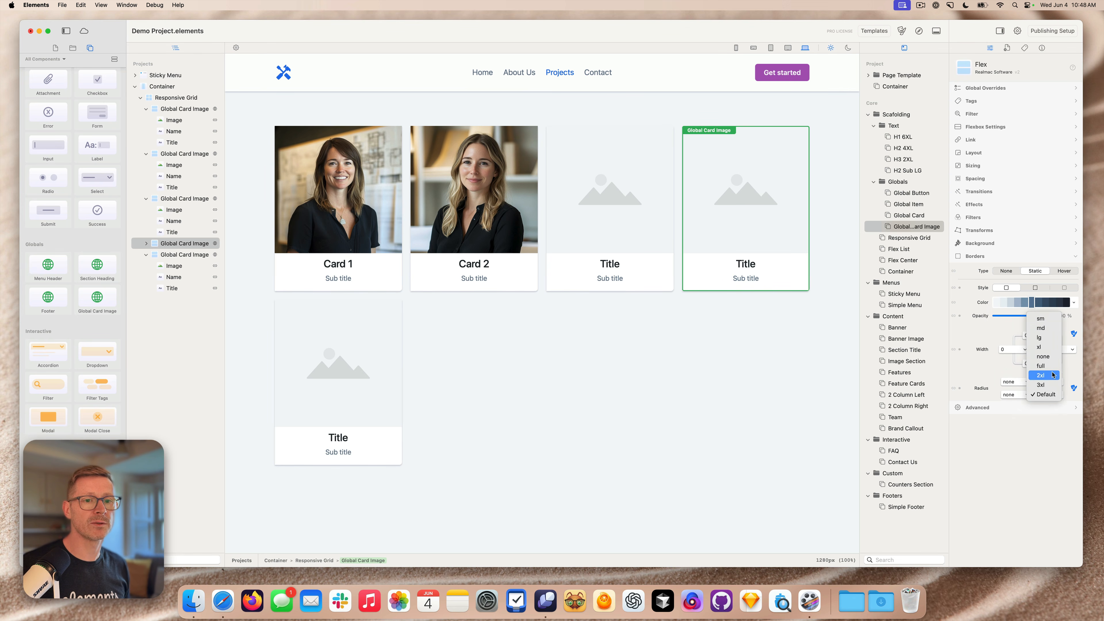
pyautogui.click(985, 260)
# - Try darker slate shades as the global image card's background color, and return the background to white
pyautogui.click(983, 243)
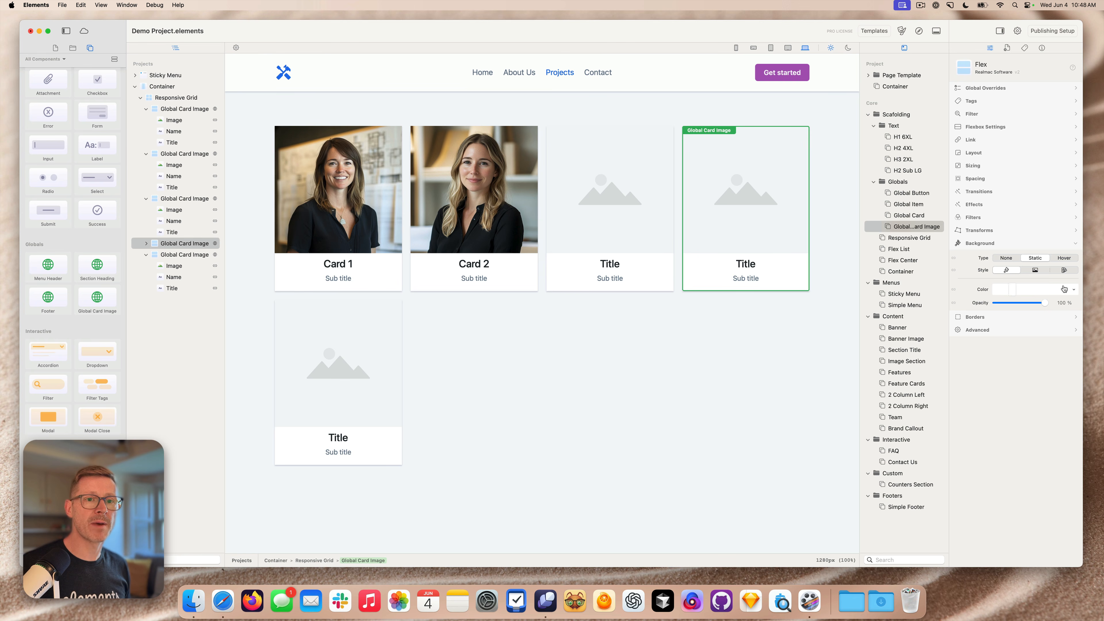
pyautogui.click(1074, 289)
pyautogui.click(1036, 363)
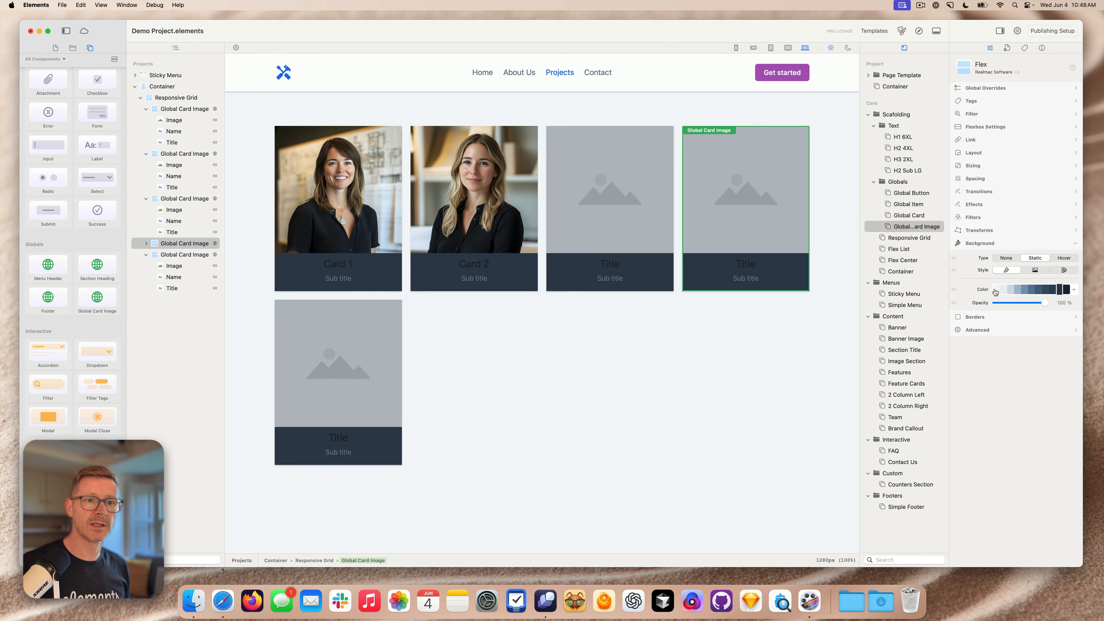
pyautogui.click(1004, 291)
pyautogui.click(1017, 291)
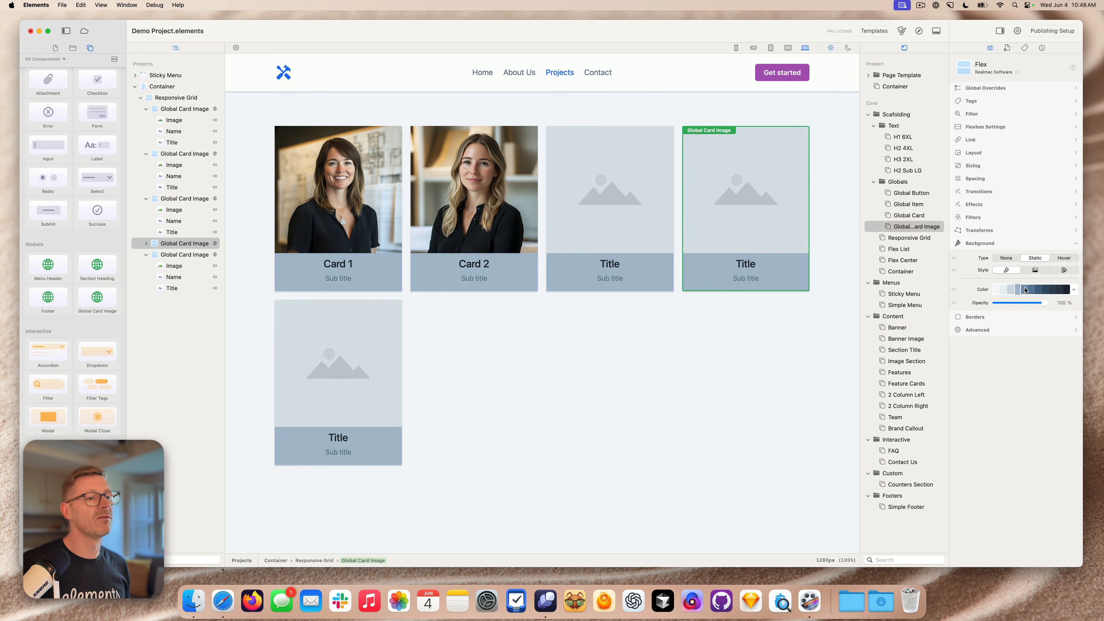
pyautogui.click(999, 290)
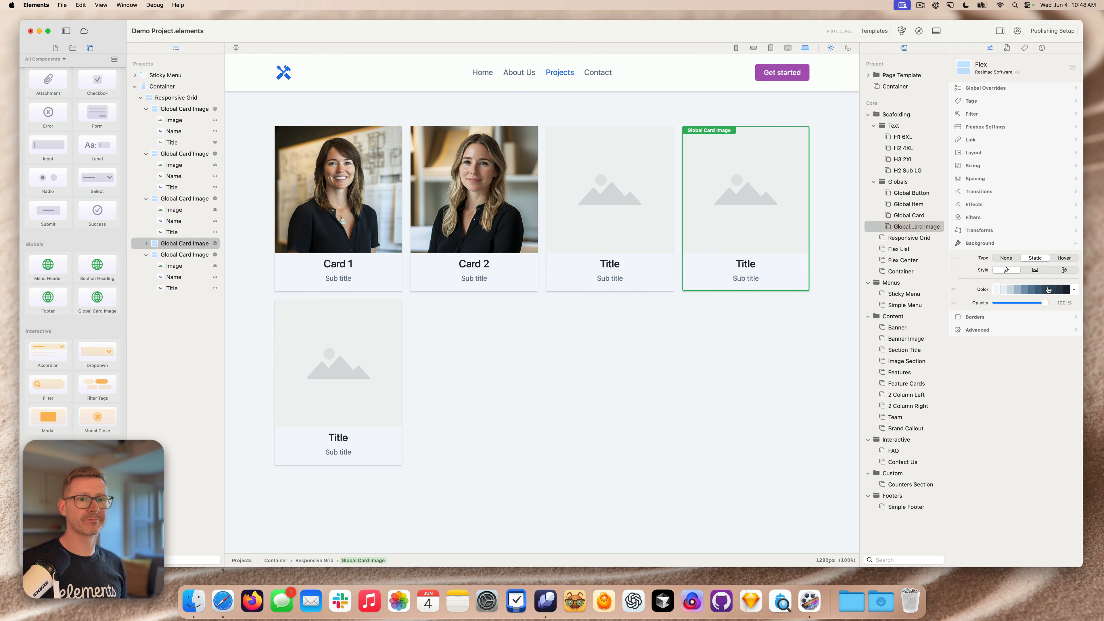
pyautogui.click(1076, 291)
pyautogui.click(1043, 320)
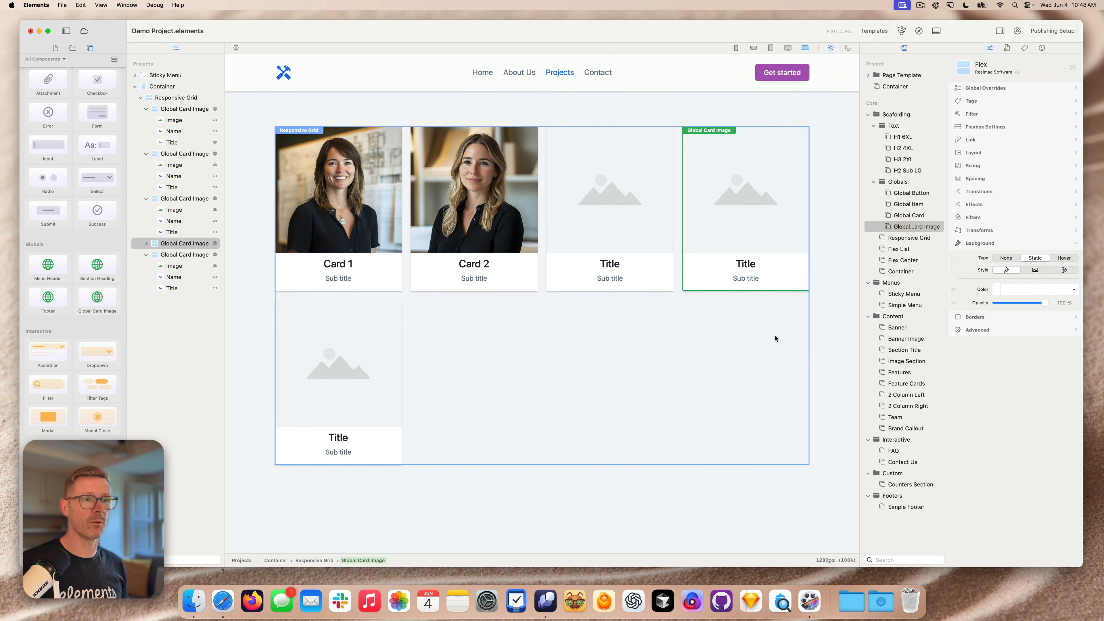
# - Delete the responsive grid with all its image cards from the page's container
pyautogui.click(829, 336)
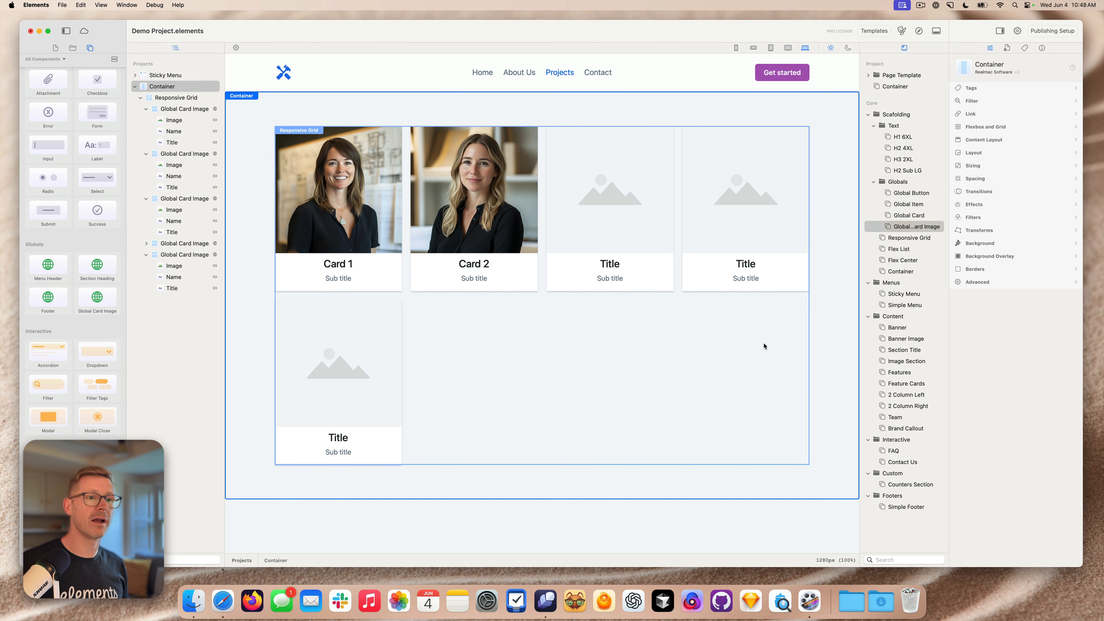
pyautogui.click(560, 327)
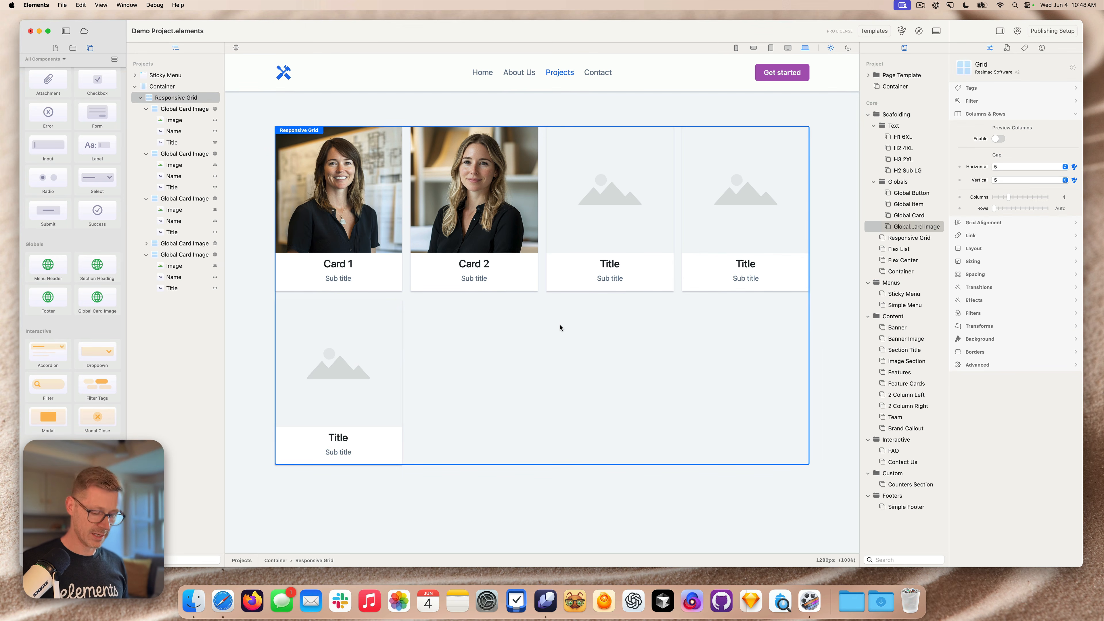
pyautogui.press('BackSpace')
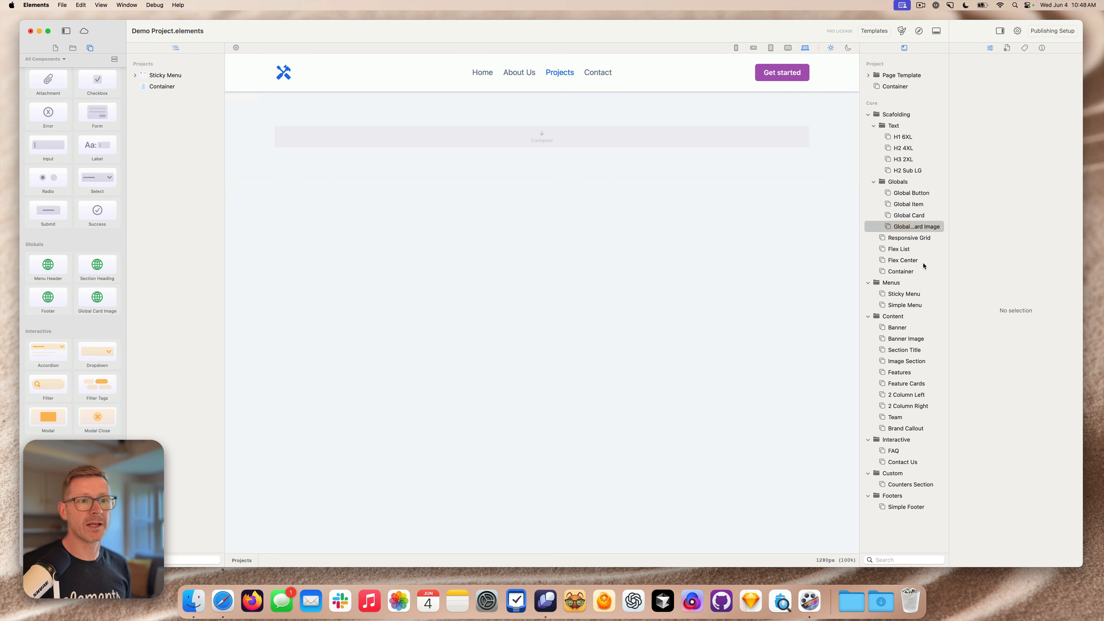
# - Add a Responsive Grid to the empty container, with a Flex List inside it that holds a Global Item
pyautogui.click(915, 252)
pyautogui.click(916, 262)
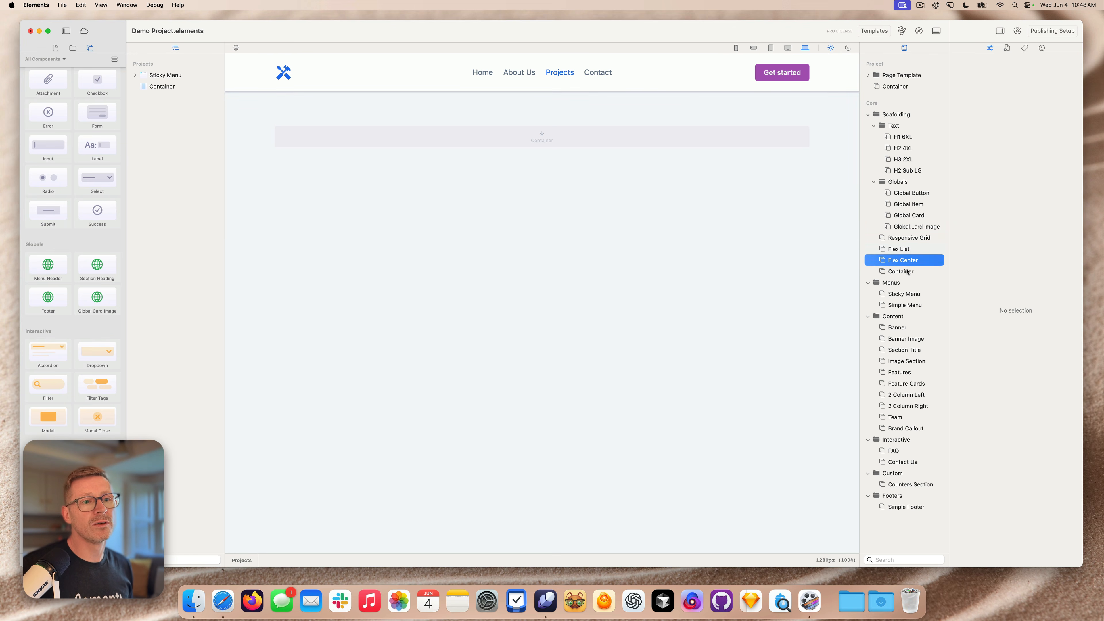
pyautogui.moveTo(914, 240); pyautogui.dragTo(401, 134)
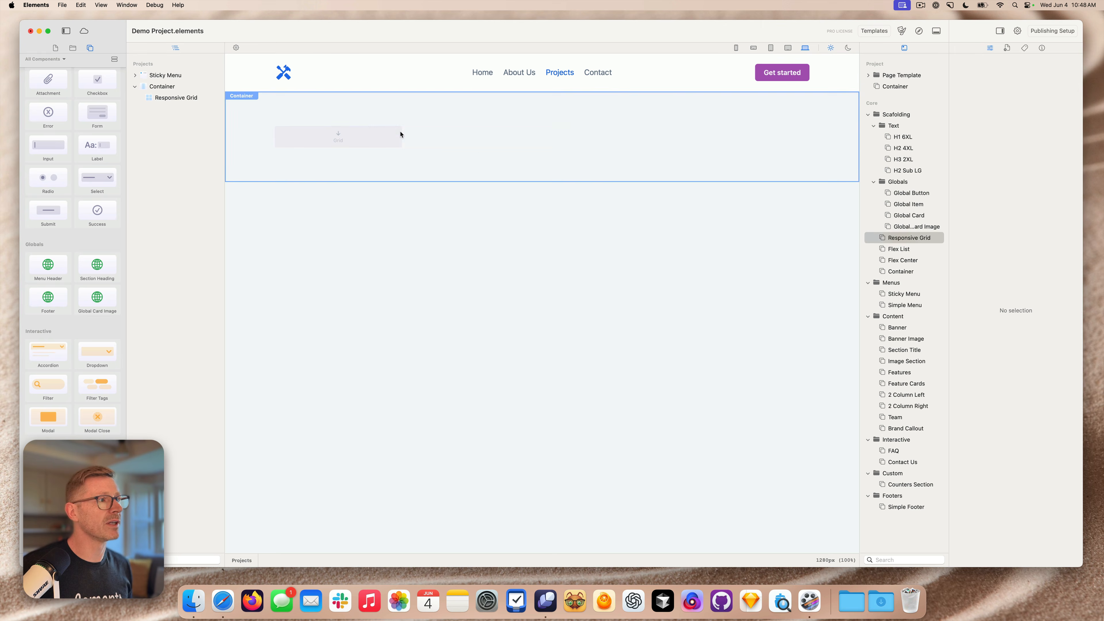
pyautogui.click(912, 251)
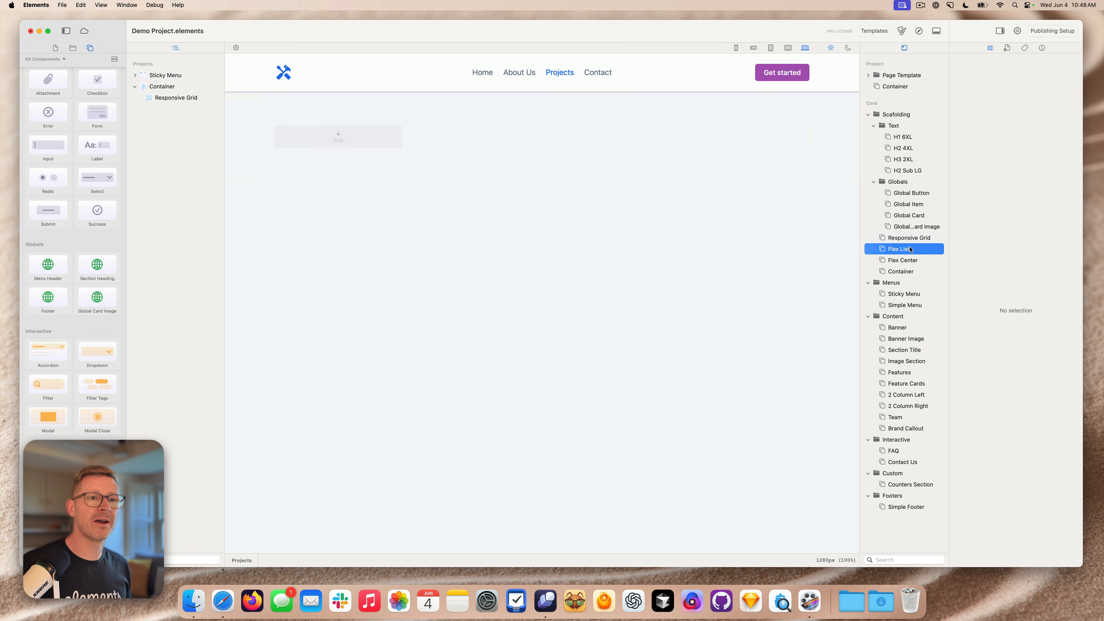
pyautogui.moveTo(913, 247); pyautogui.dragTo(350, 140)
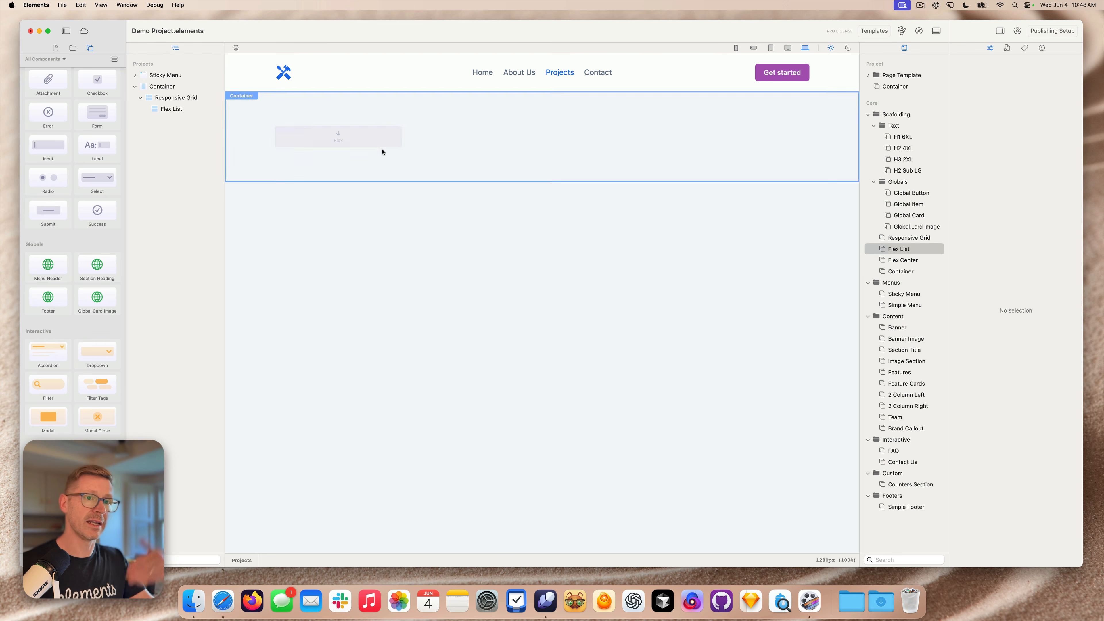
pyautogui.moveTo(916, 204); pyautogui.dragTo(329, 146)
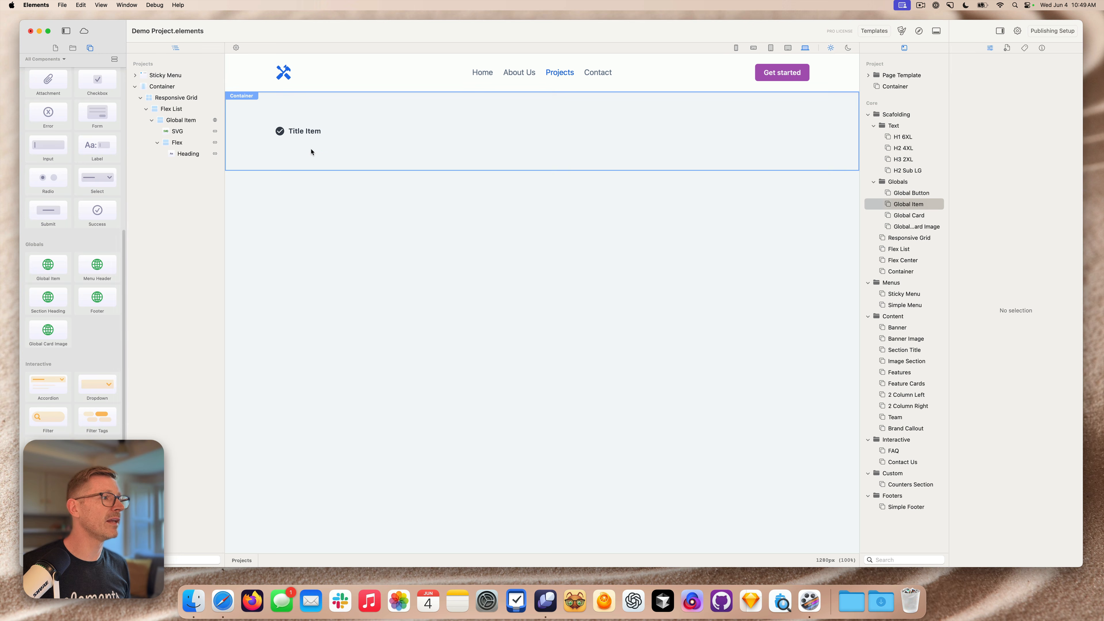
# - Duplicate the whole global item six times within the flex list
pyautogui.click(310, 137)
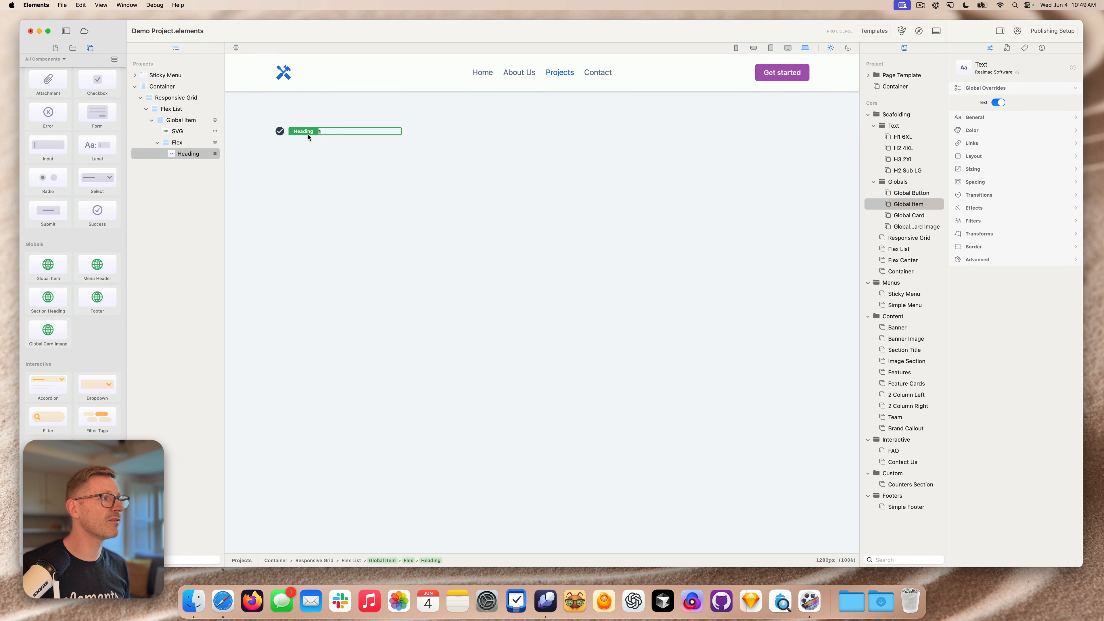
pyautogui.click(181, 120)
pyautogui.click(179, 132)
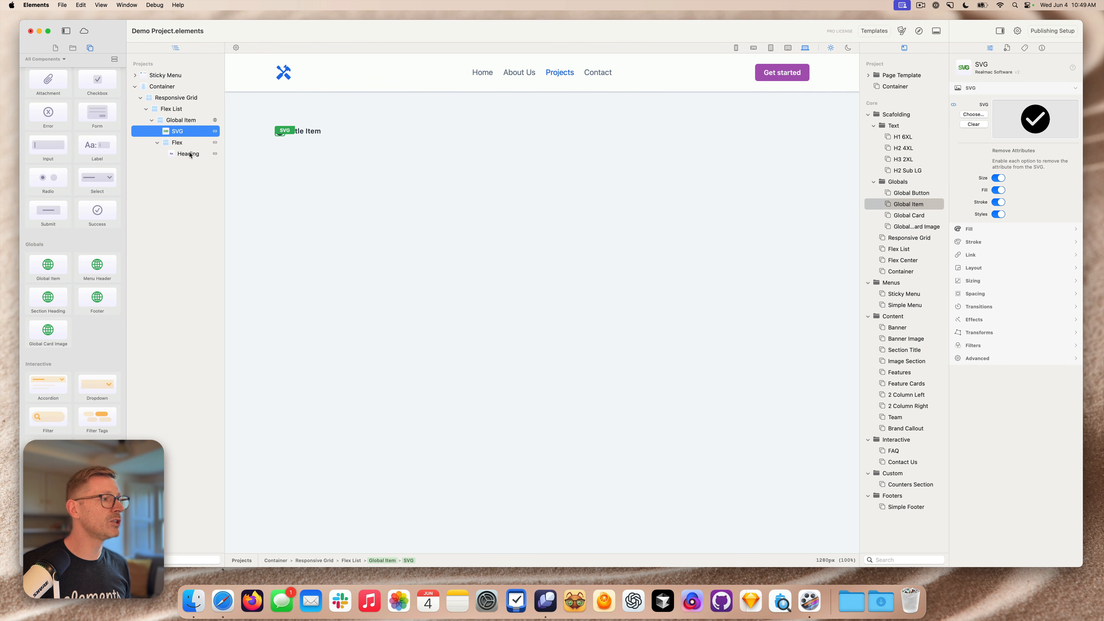
pyautogui.click(190, 153)
pyautogui.click(356, 127)
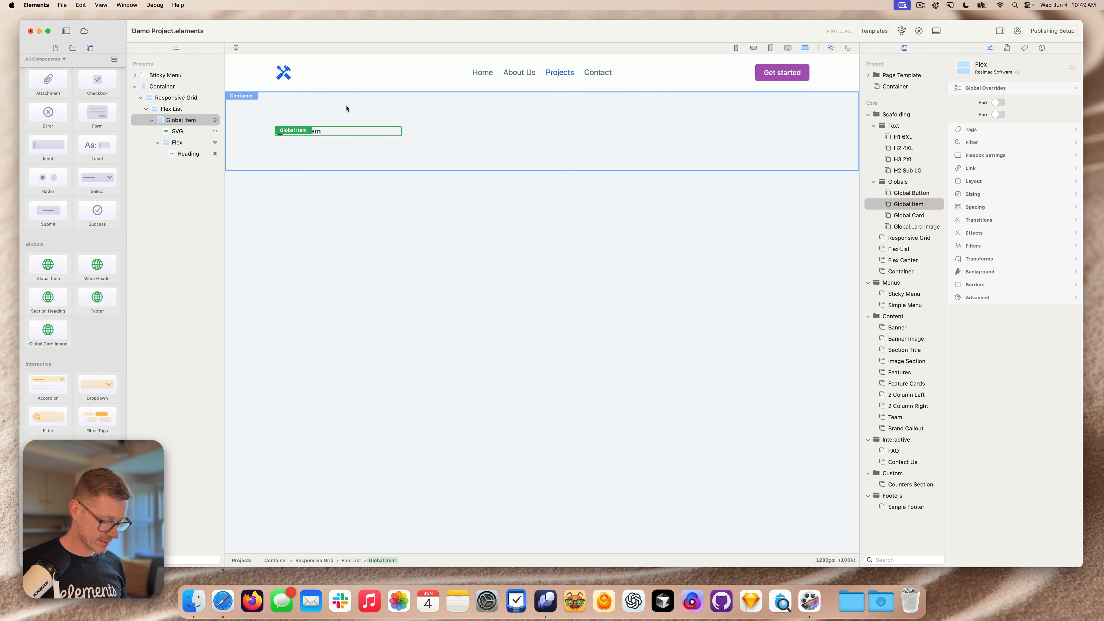
pyautogui.press('super+d')
pyautogui.press('super+d')
pyautogui.press('super+d')
pyautogui.press('super+d')
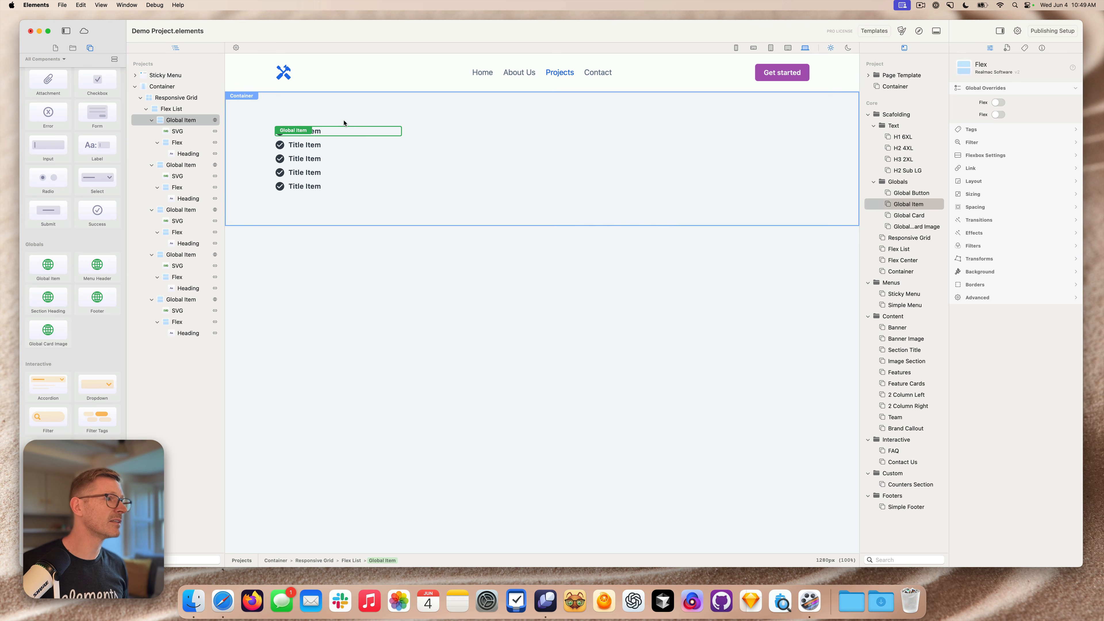
pyautogui.press('super+d')
pyautogui.press('super+d')
pyautogui.click(475, 160)
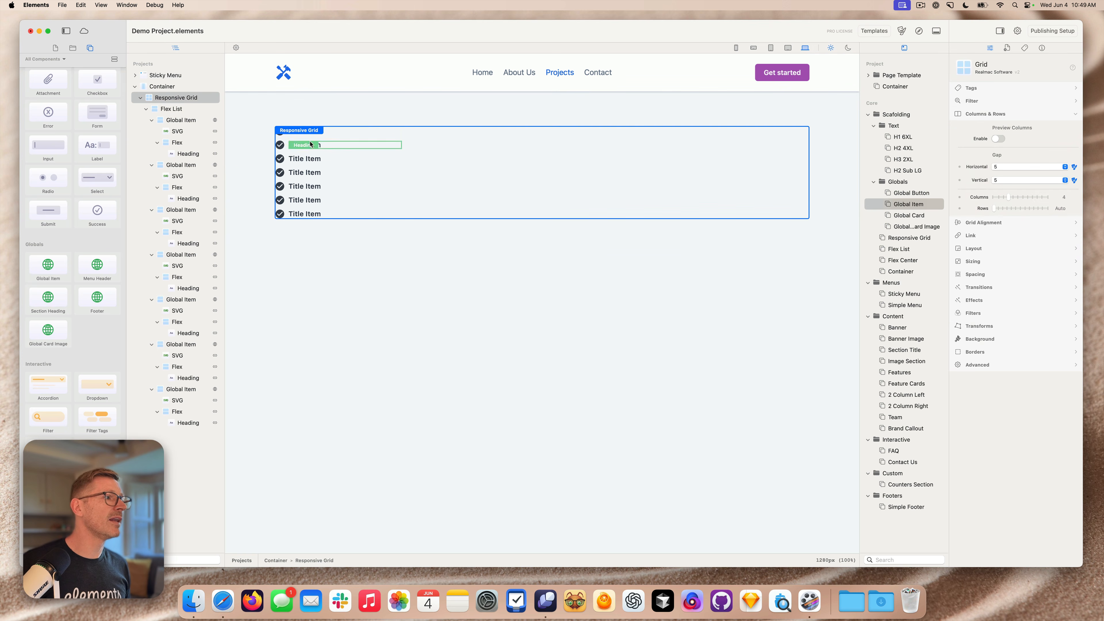
# - Change the headings of the first two list items to "Item 1" and "Item 2"
pyautogui.click(347, 111)
pyautogui.doubleClick(313, 132)
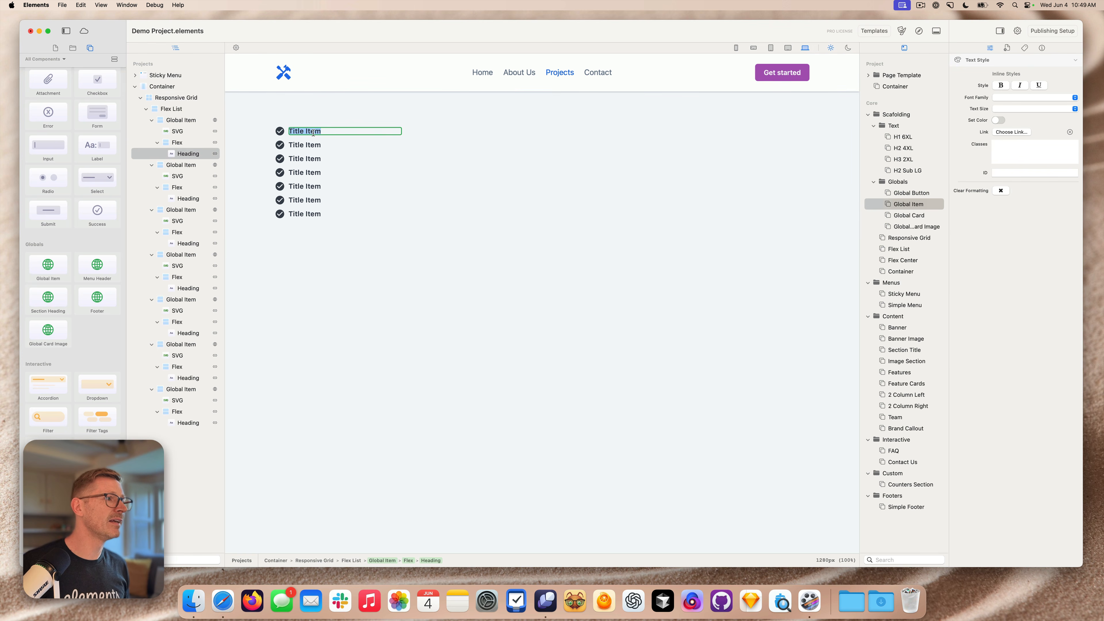
pyautogui.press('BackSpace')
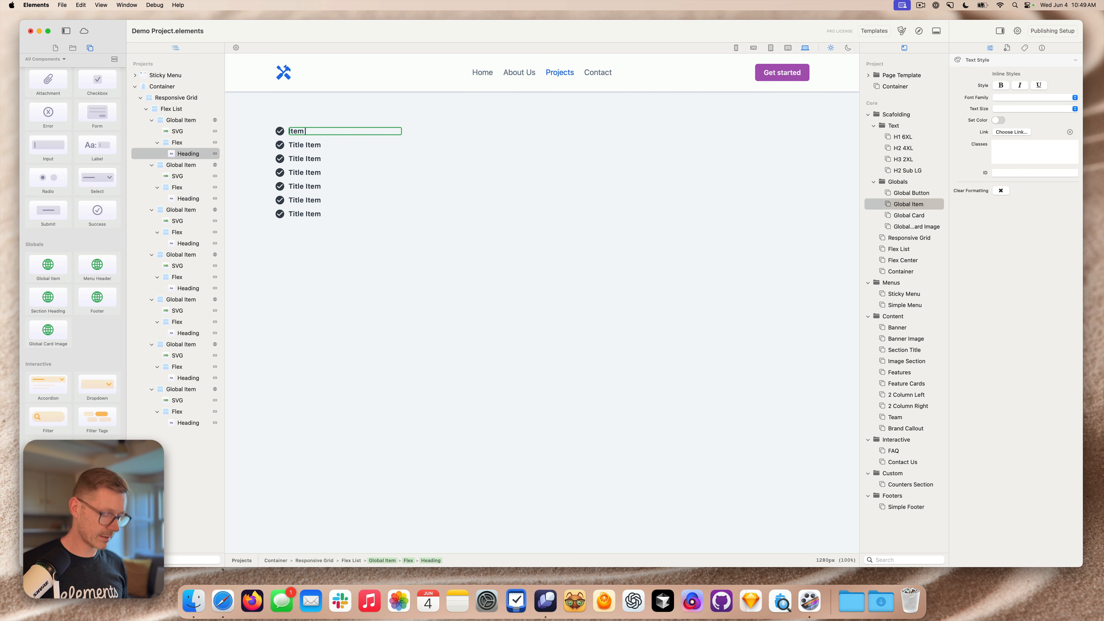
pyautogui.doubleClick(308, 146)
pyautogui.press('super+a')
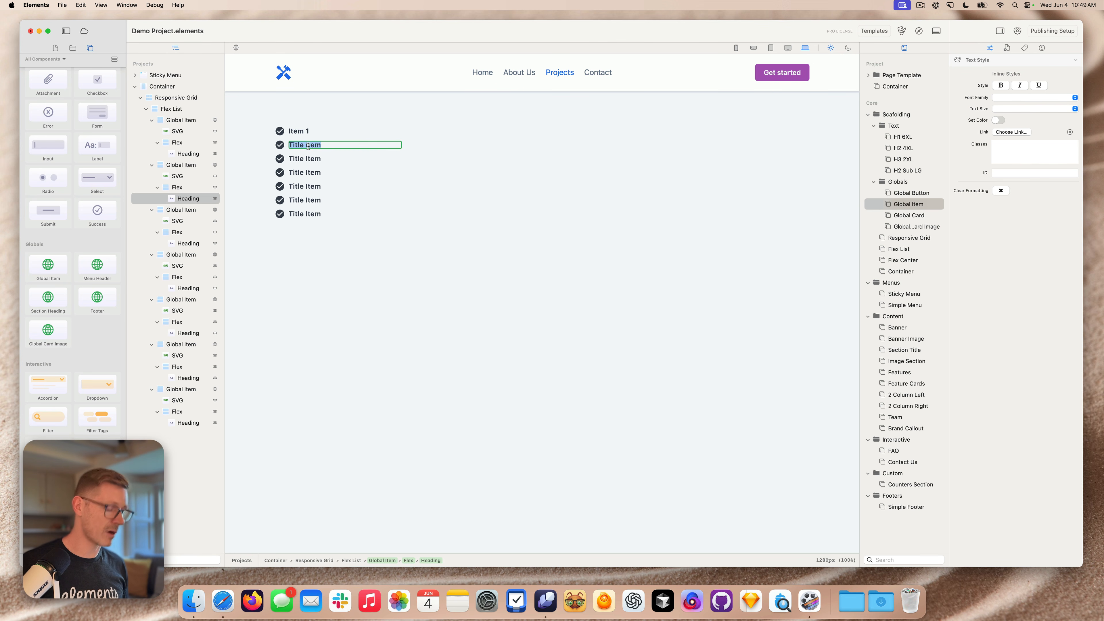
pyautogui.press('BackSpace')
pyautogui.click(473, 197)
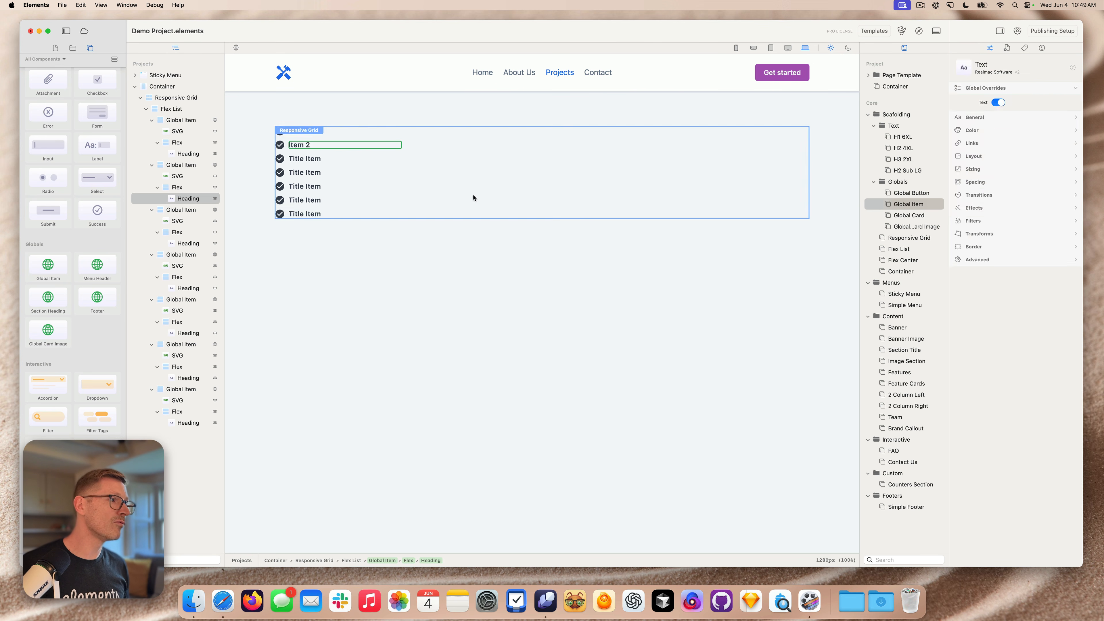
# - Set the fill color of the global item's check icon to a strong blue
pyautogui.click(281, 136)
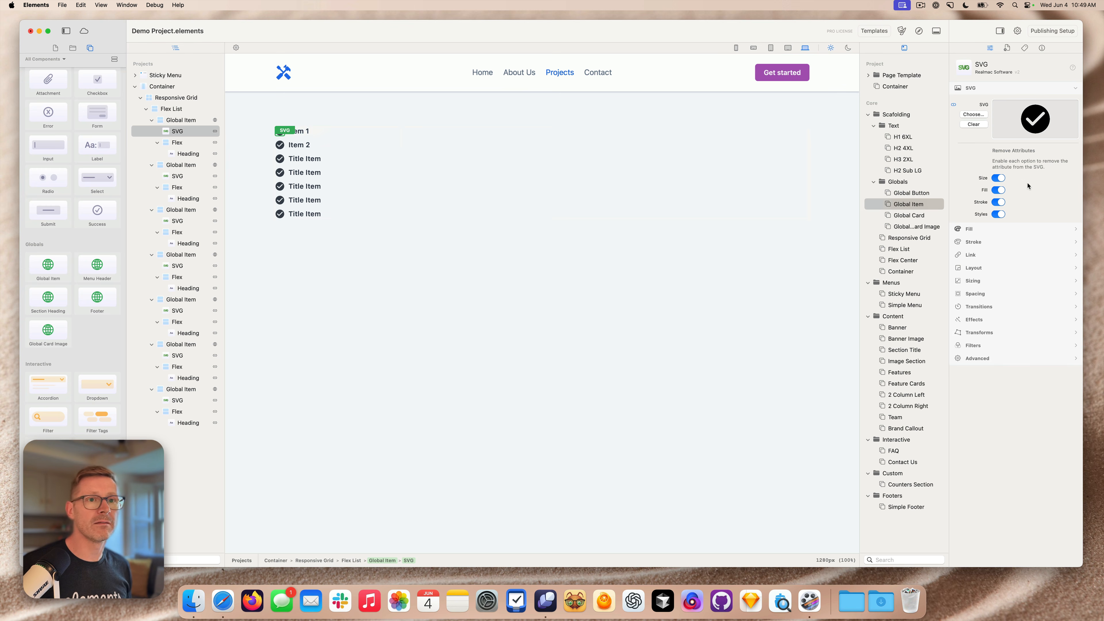
pyautogui.click(972, 228)
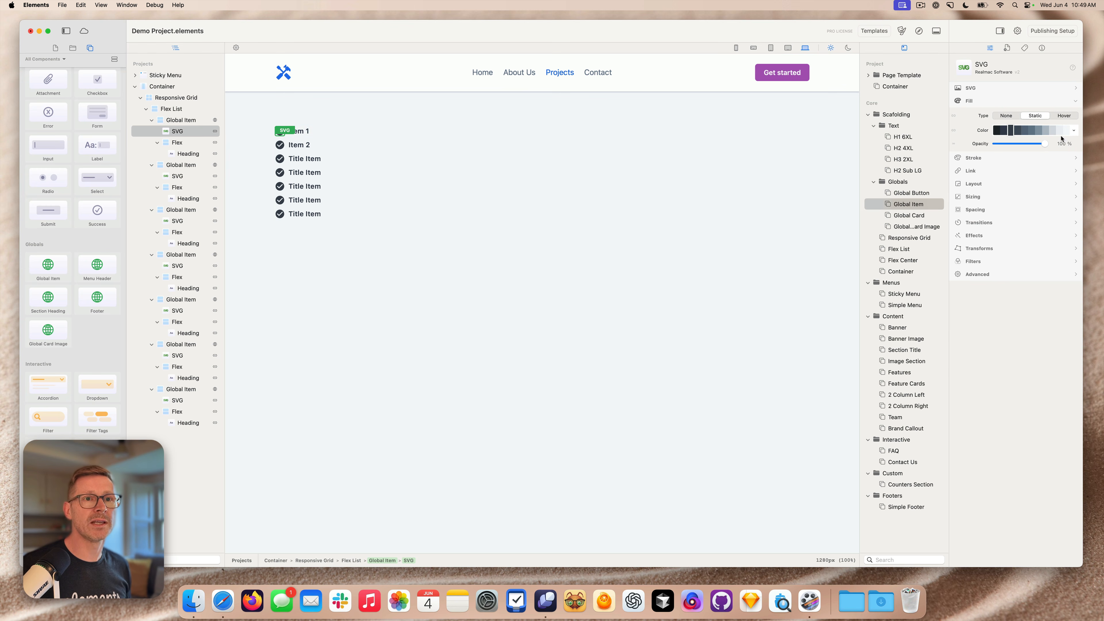
pyautogui.click(1076, 133)
pyautogui.click(1060, 204)
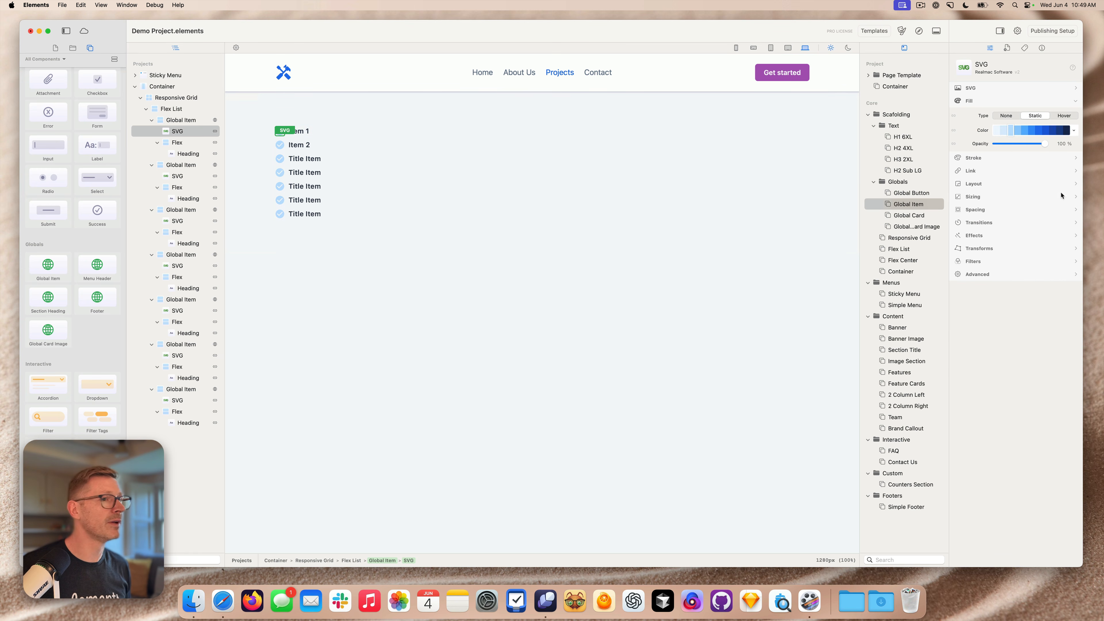
pyautogui.click(1022, 131)
pyautogui.click(475, 109)
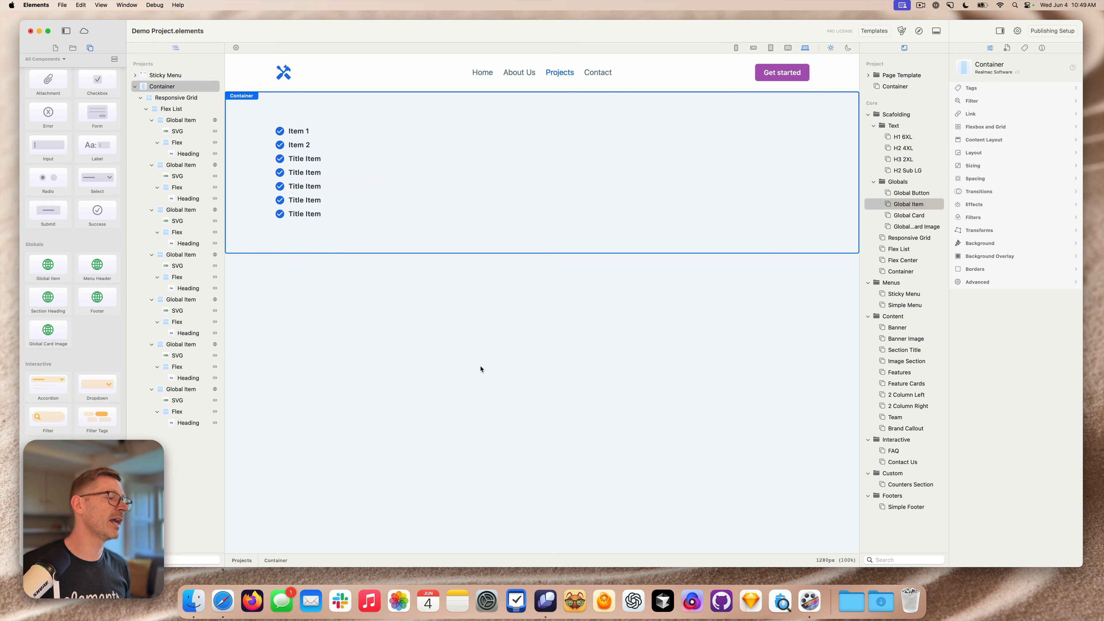
# - Preview the item list in dark mode, return to light mode and select the flex list
pyautogui.click(848, 48)
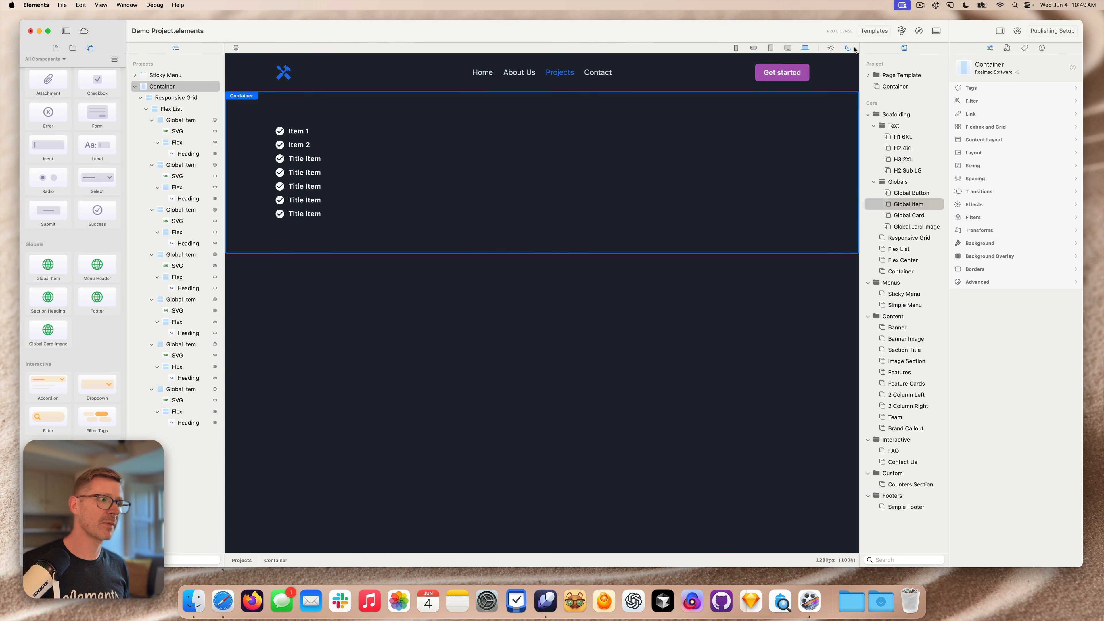
pyautogui.click(831, 48)
pyautogui.click(845, 47)
pyautogui.click(830, 49)
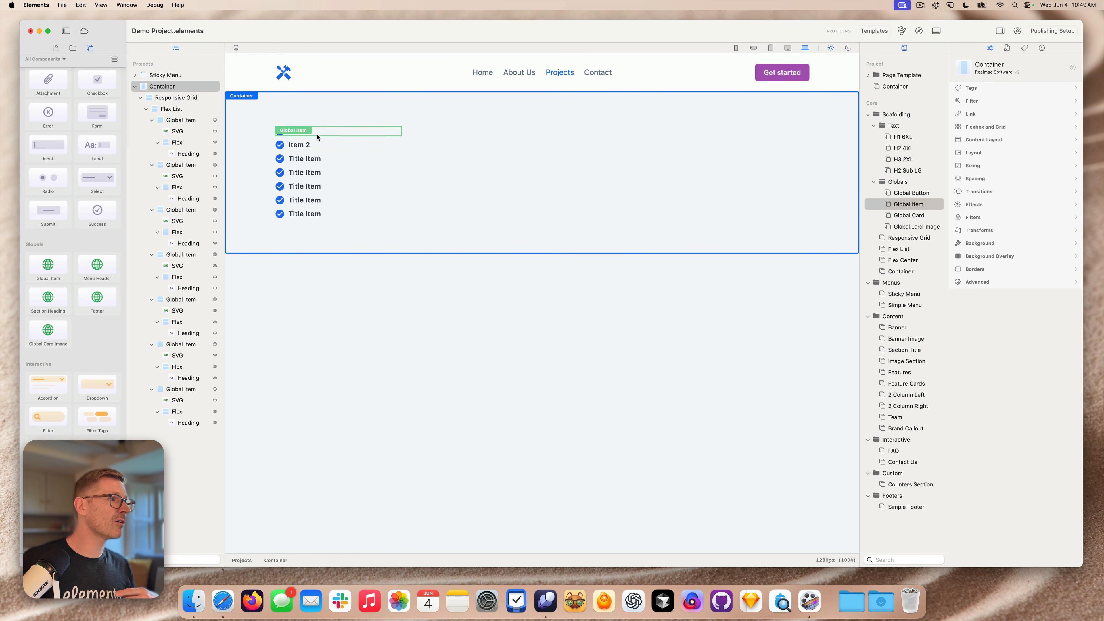
pyautogui.click(316, 140)
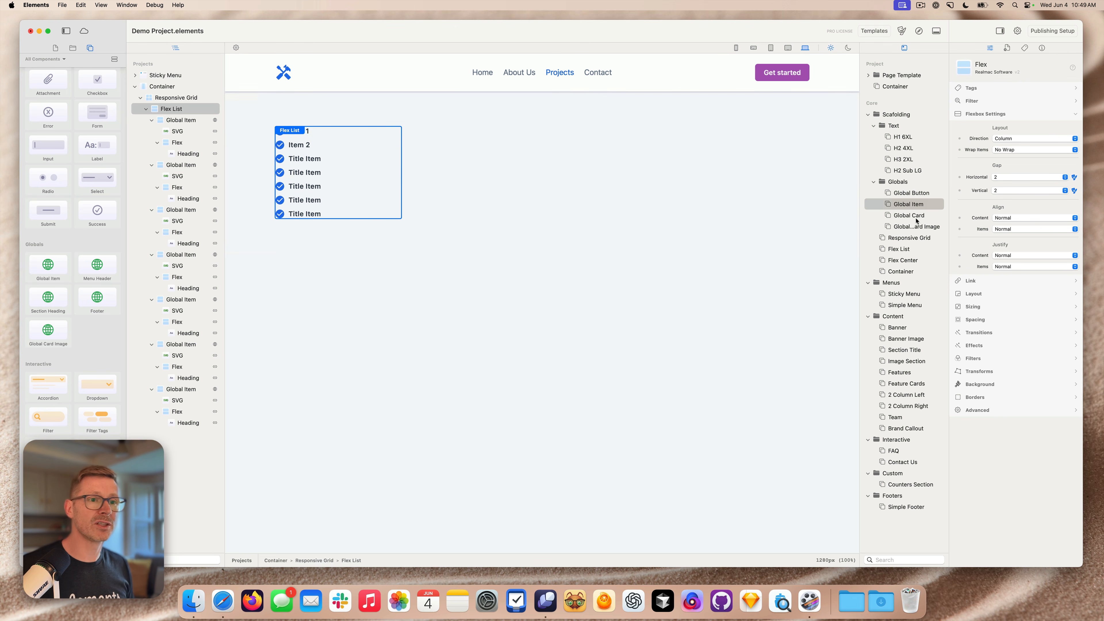
# - Add a Global Card beside the item list in the responsive grid and select it
pyautogui.moveTo(908, 216); pyautogui.dragTo(428, 183)
pyautogui.click(631, 123)
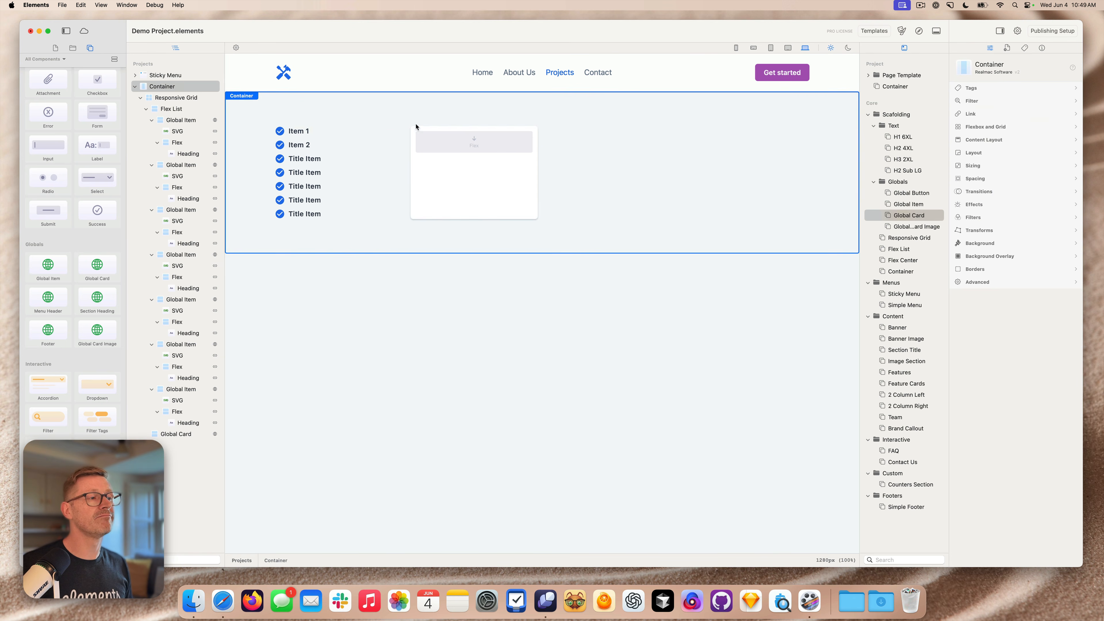
pyautogui.click(470, 197)
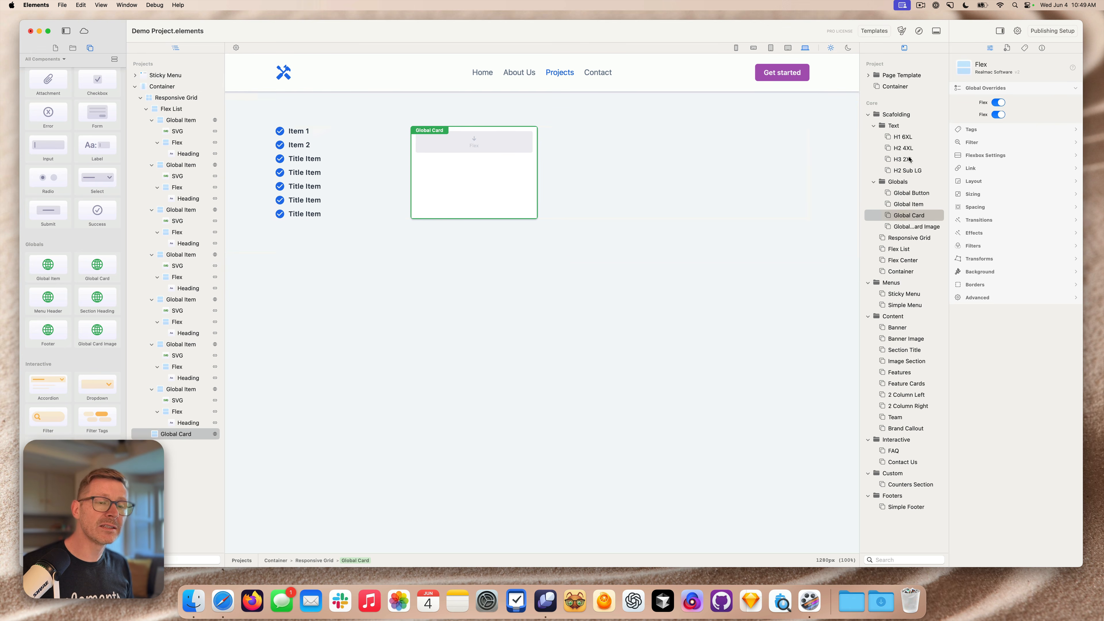
# - Fill the Global Card with an H3 2XL heading, an H2 Sub LG paragraph and a Global Button
pyautogui.moveTo(908, 162); pyautogui.dragTo(476, 150)
pyautogui.moveTo(914, 171); pyautogui.dragTo(475, 163)
pyautogui.click(611, 140)
pyautogui.click(560, 91)
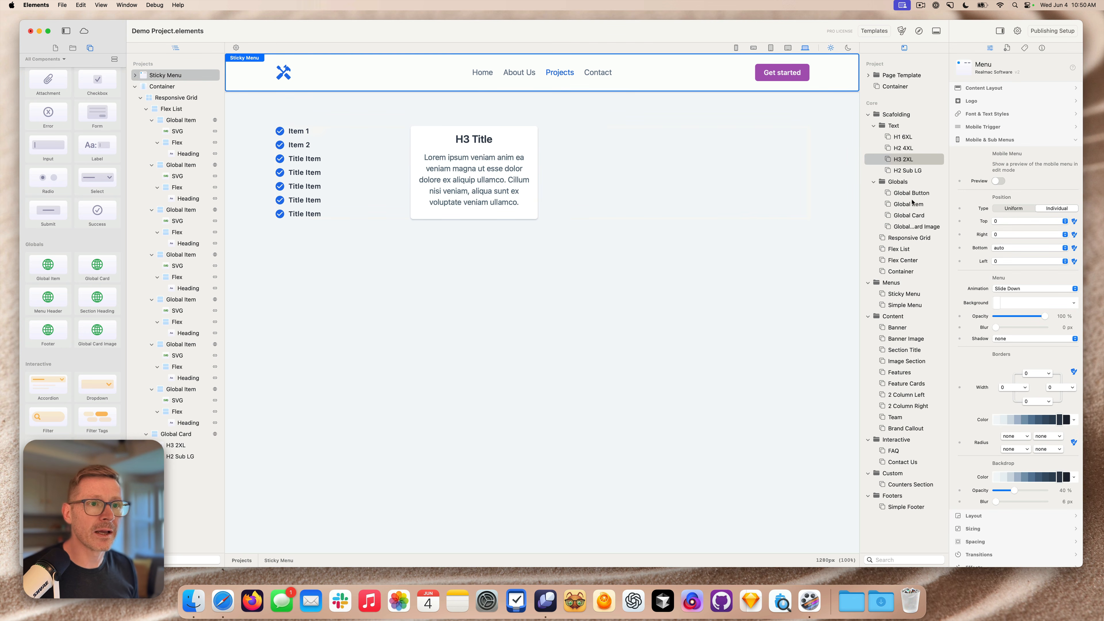
pyautogui.moveTo(912, 196); pyautogui.dragTo(482, 218)
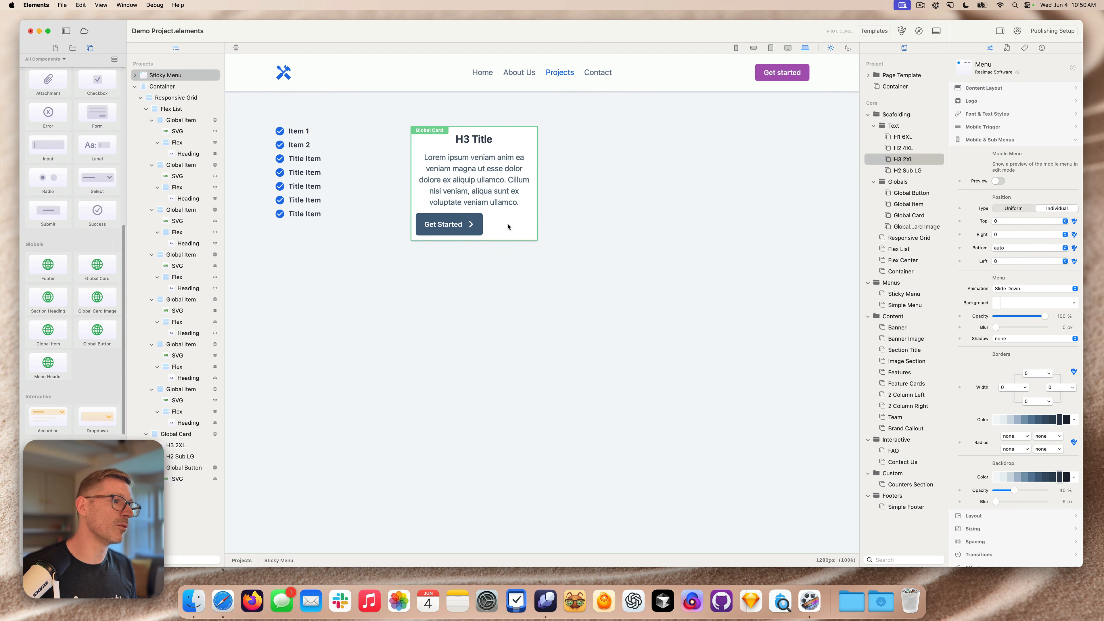
# - Center the card's Global Button by setting its horizontal margins to auto
pyautogui.click(439, 231)
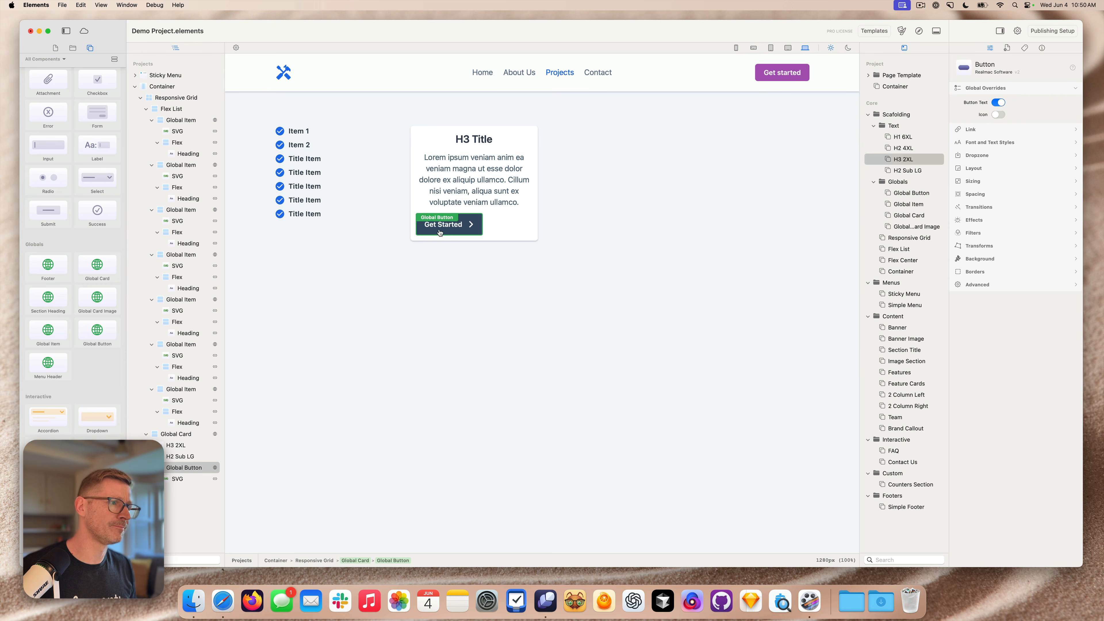
pyautogui.click(989, 199)
pyautogui.click(1013, 218)
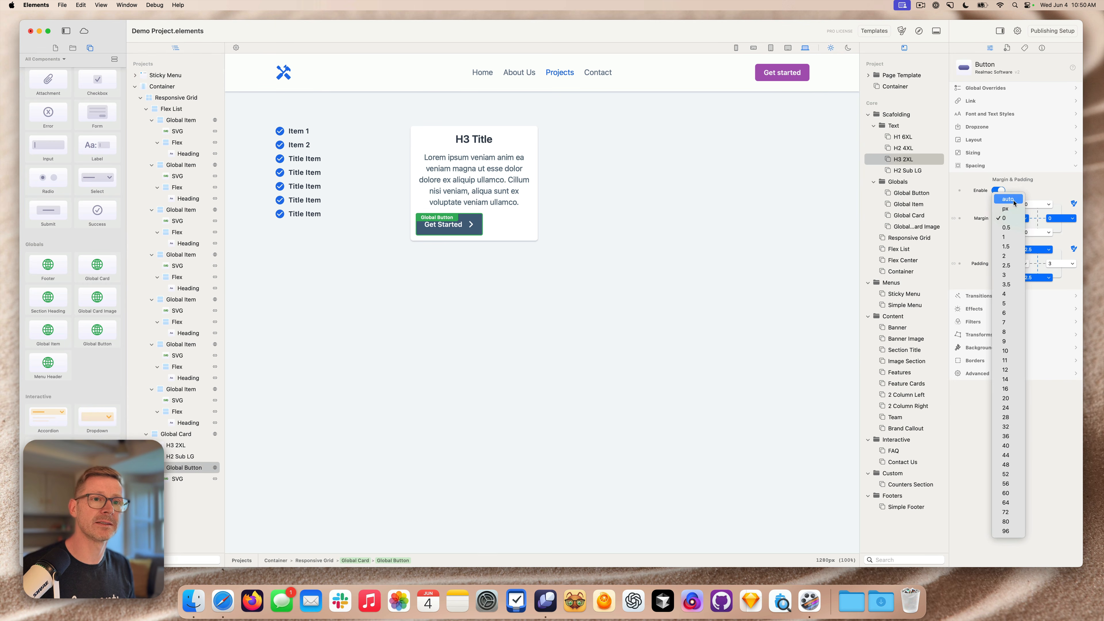
pyautogui.click(1012, 204)
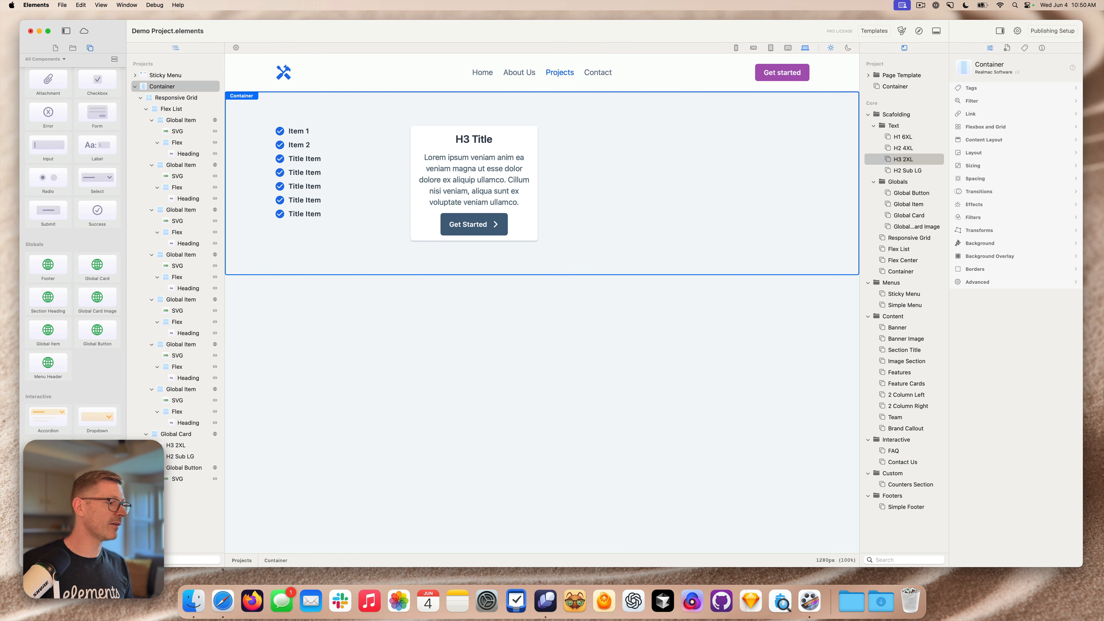
# - Add an empty container to the grid beside the Global Card and give it a static color background
pyautogui.moveTo(48, 504); pyautogui.dragTo(537, 199)
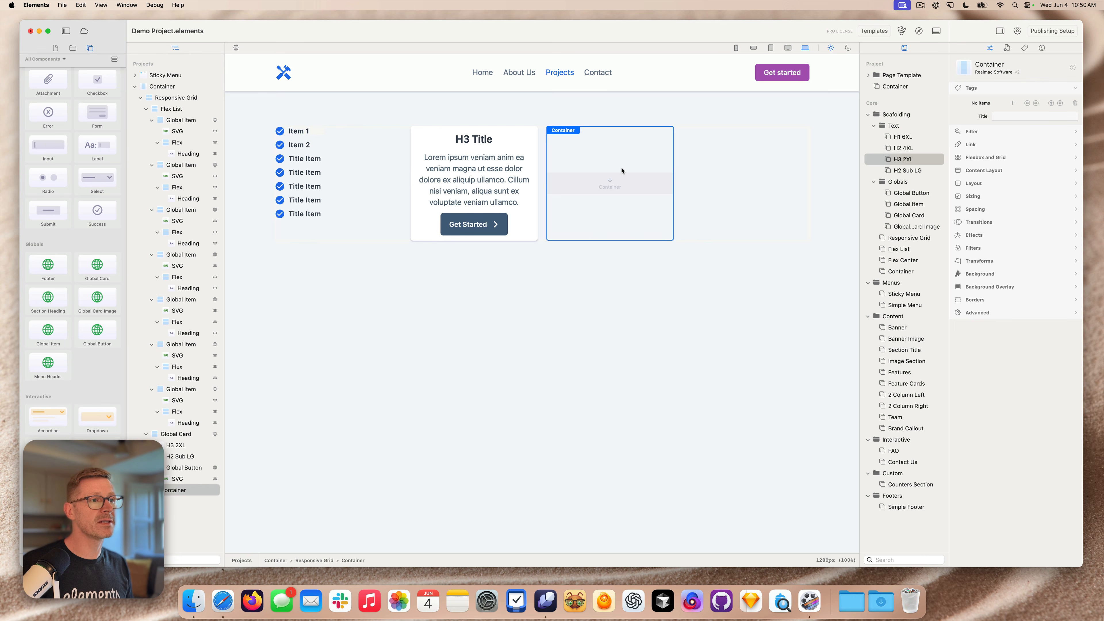
pyautogui.click(999, 273)
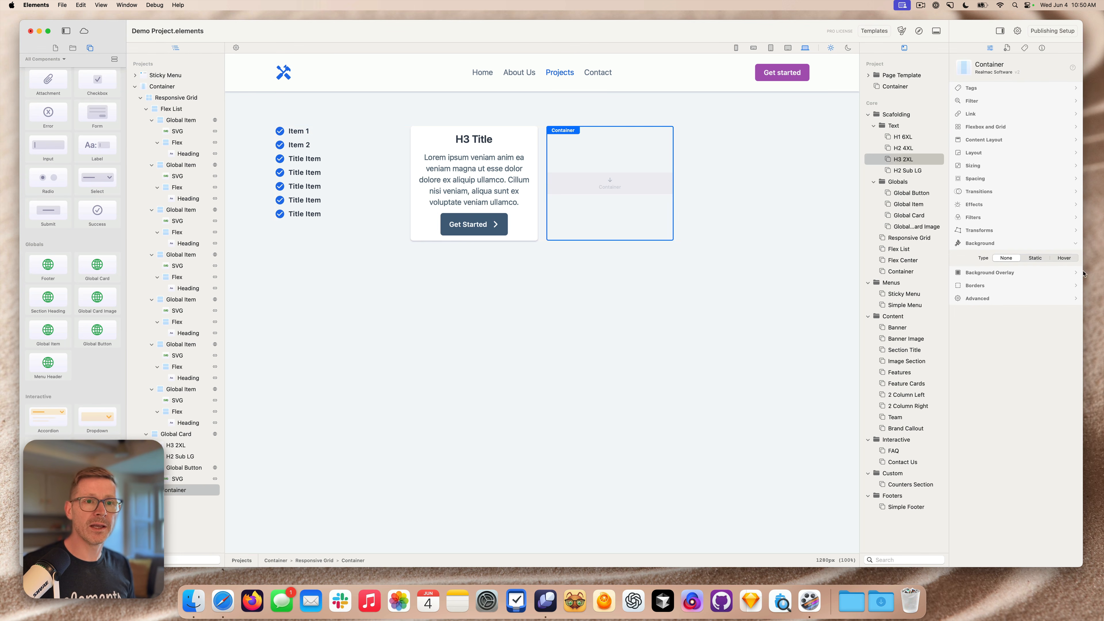
pyautogui.click(1035, 258)
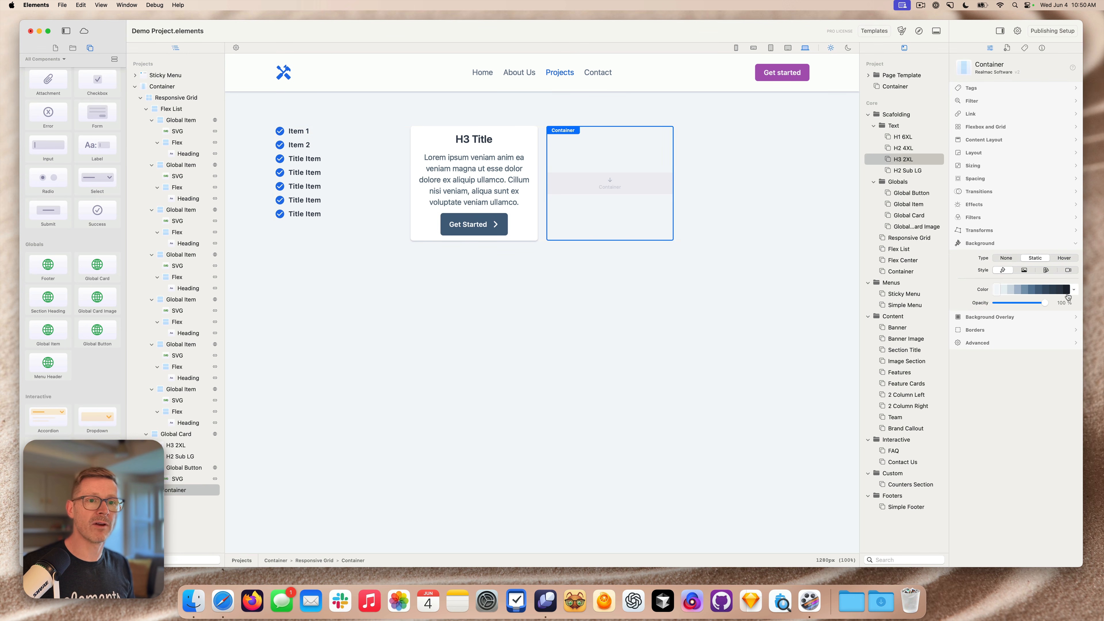
# - Apply a static box shadow of size sm to the new container
pyautogui.click(995, 206)
pyautogui.click(1033, 246)
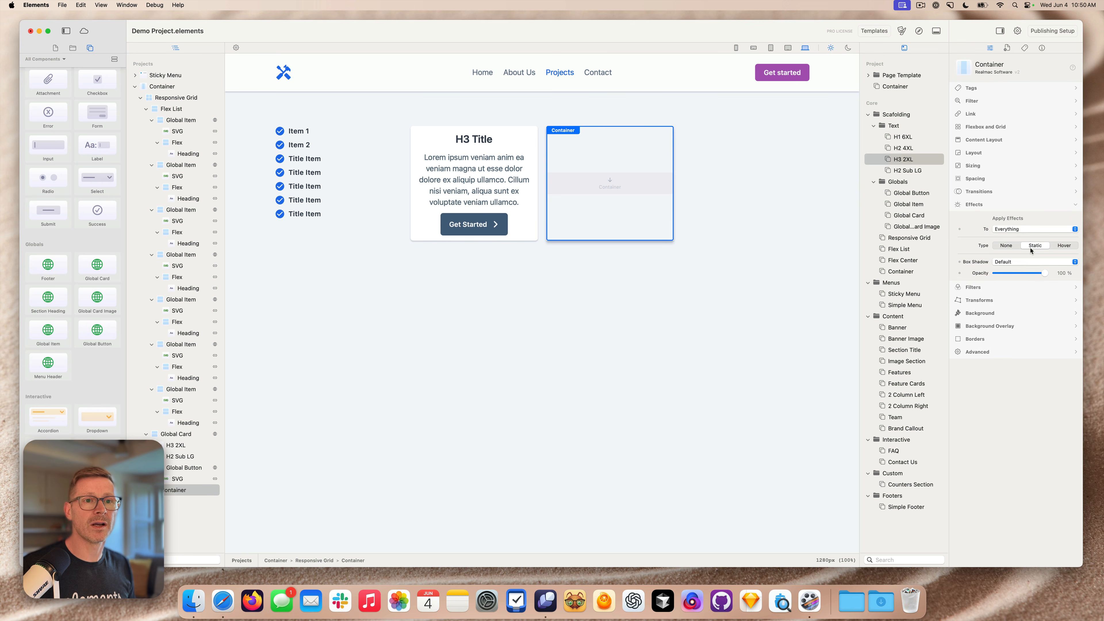
pyautogui.click(1029, 262)
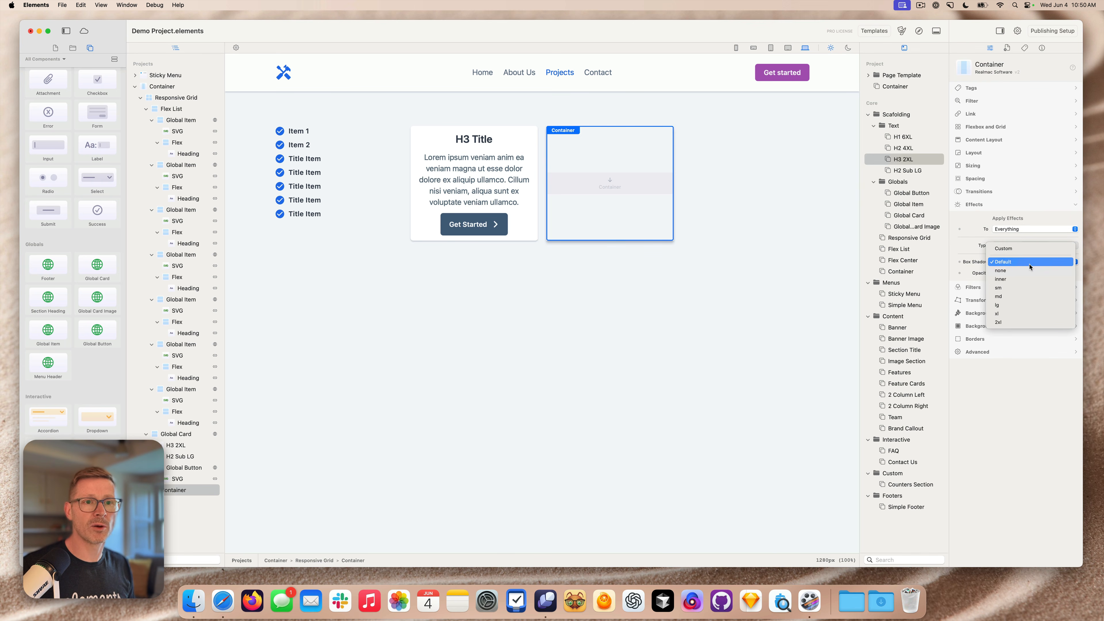
pyautogui.click(1030, 287)
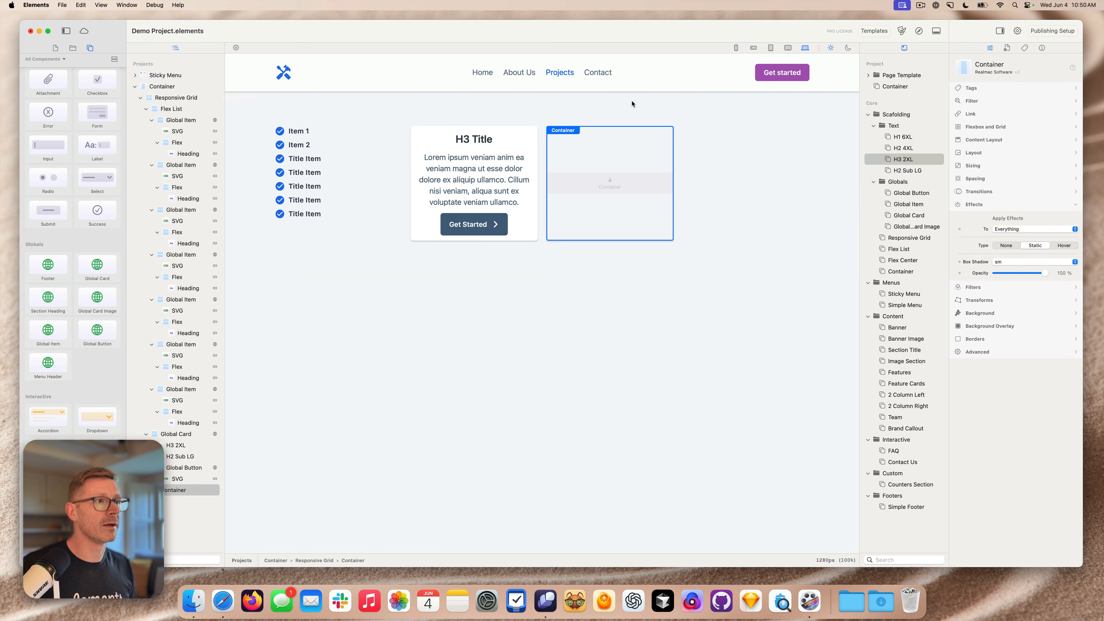
pyautogui.click(997, 340)
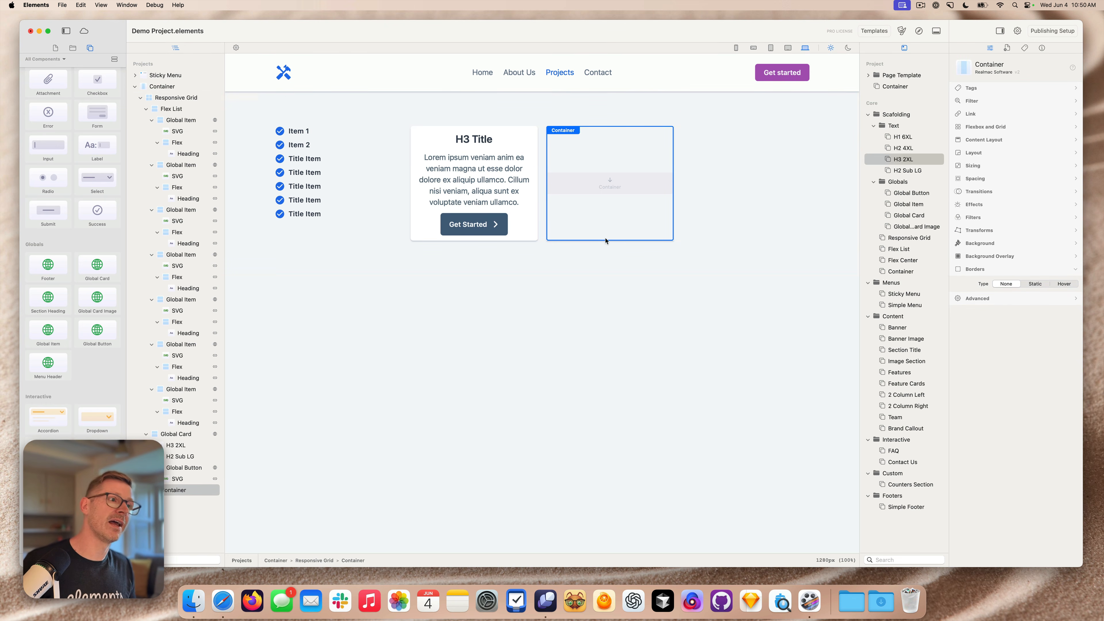
pyautogui.click(1008, 142)
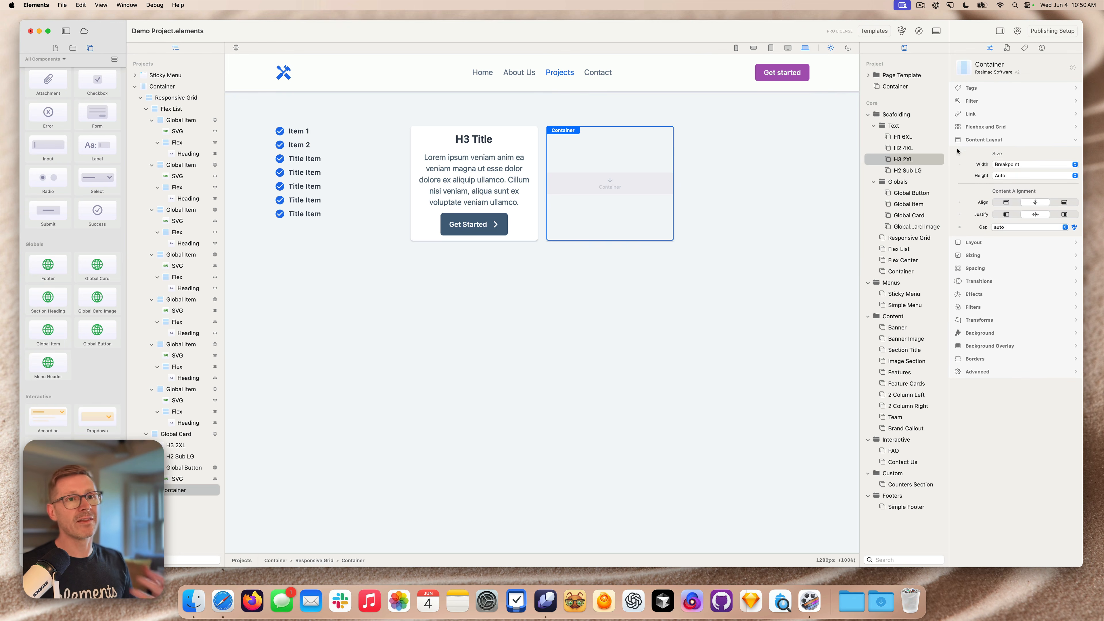
pyautogui.click(583, 116)
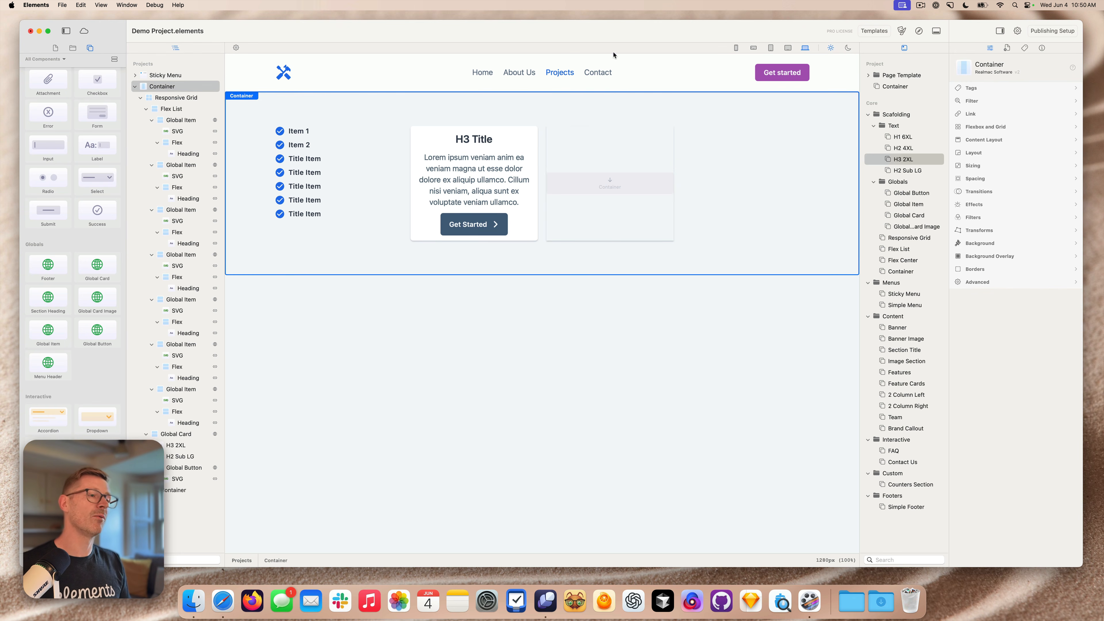
# - Save the styled container as a reusable Project component and delete the original from the grid
pyautogui.click(594, 138)
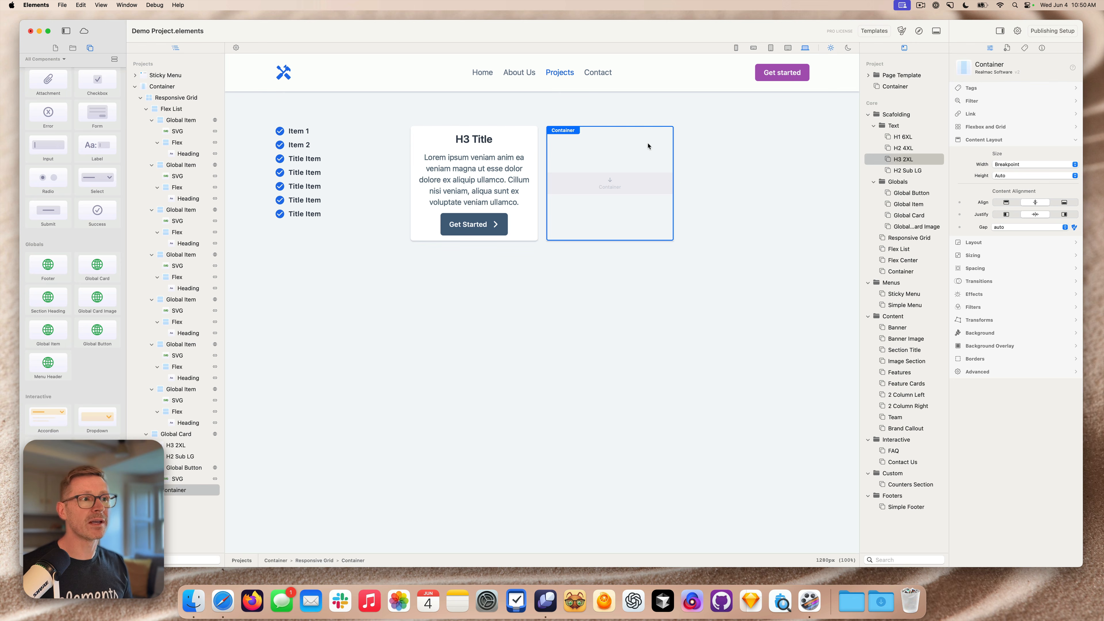
pyautogui.moveTo(627, 147); pyautogui.dragTo(917, 101)
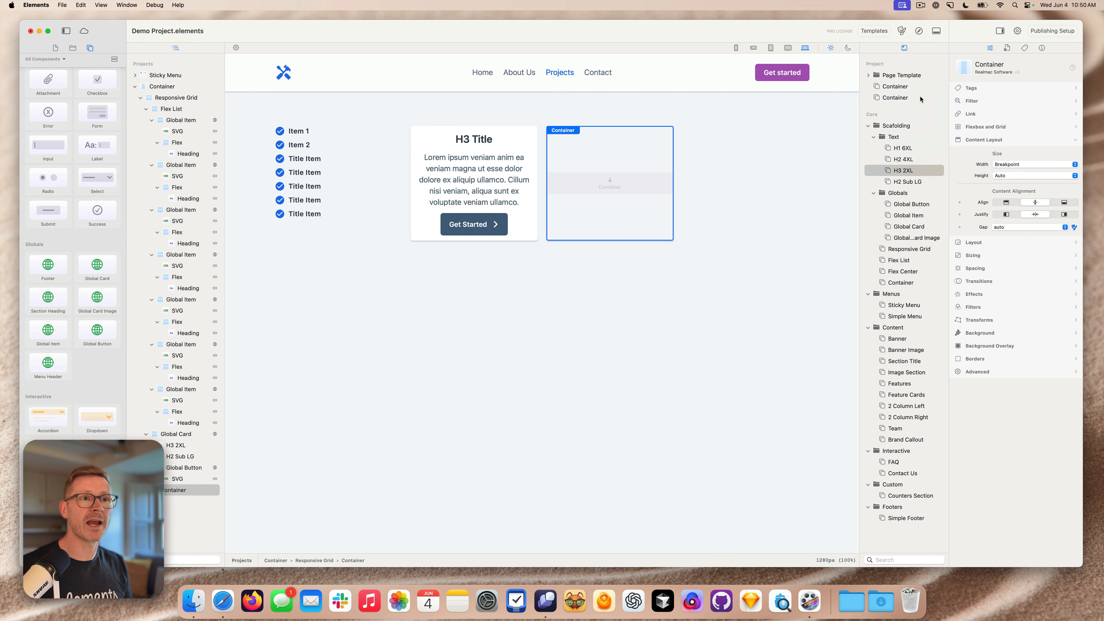
pyautogui.click(910, 102)
pyautogui.click(637, 165)
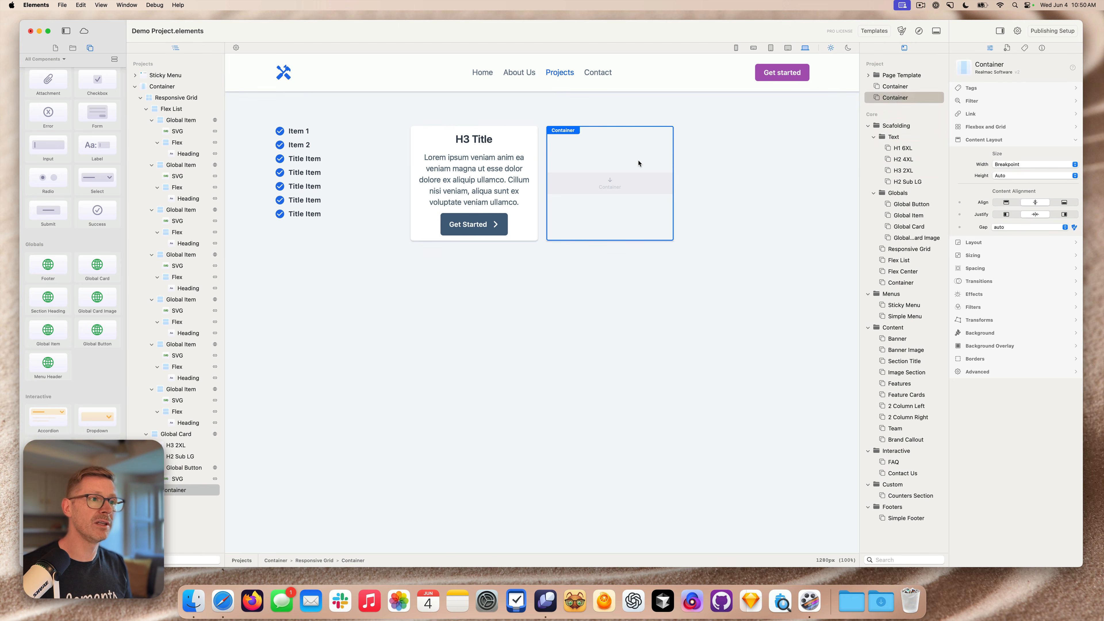
pyautogui.press('Delete')
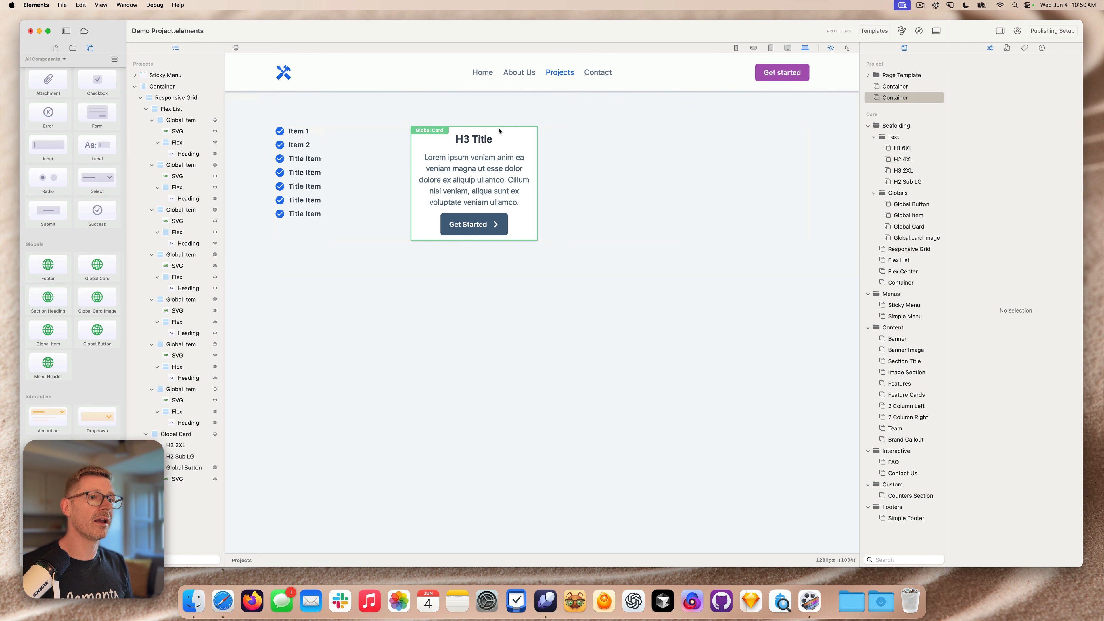
# - Examine how the Scaffolding folder groups its reusable components into the Text and Globals subfolders
pyautogui.click(501, 131)
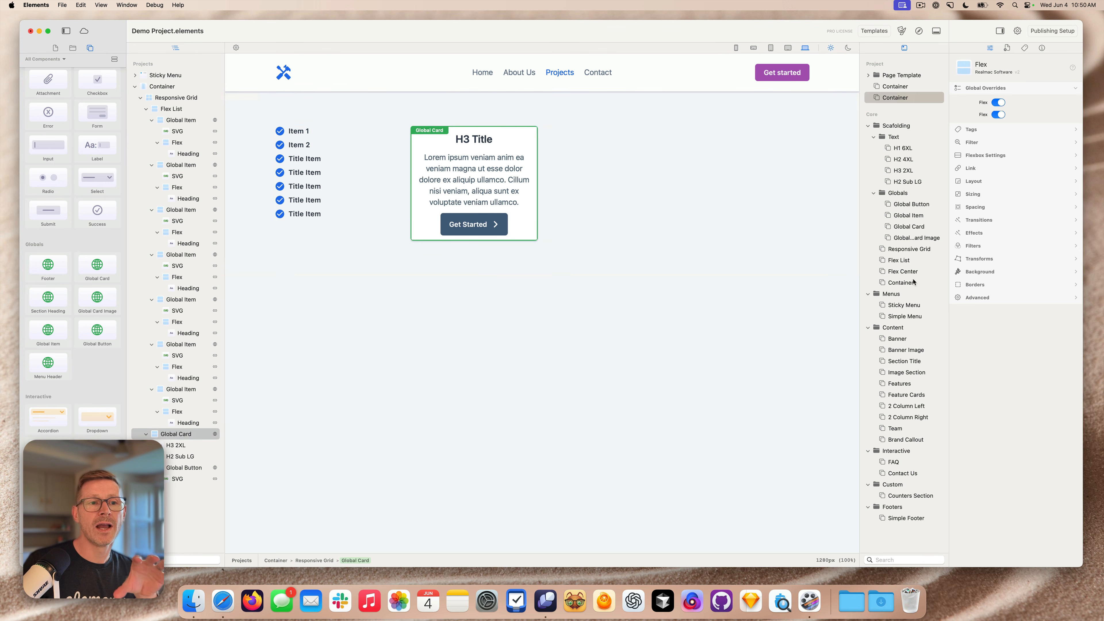
pyautogui.click(874, 137)
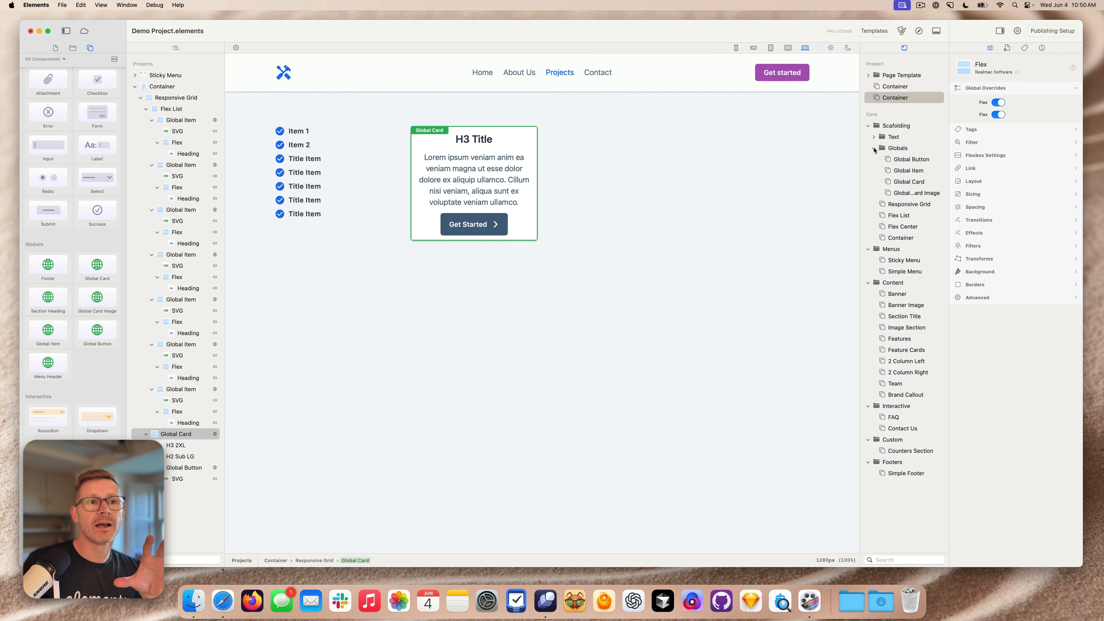
pyautogui.click(873, 148)
pyautogui.click(870, 127)
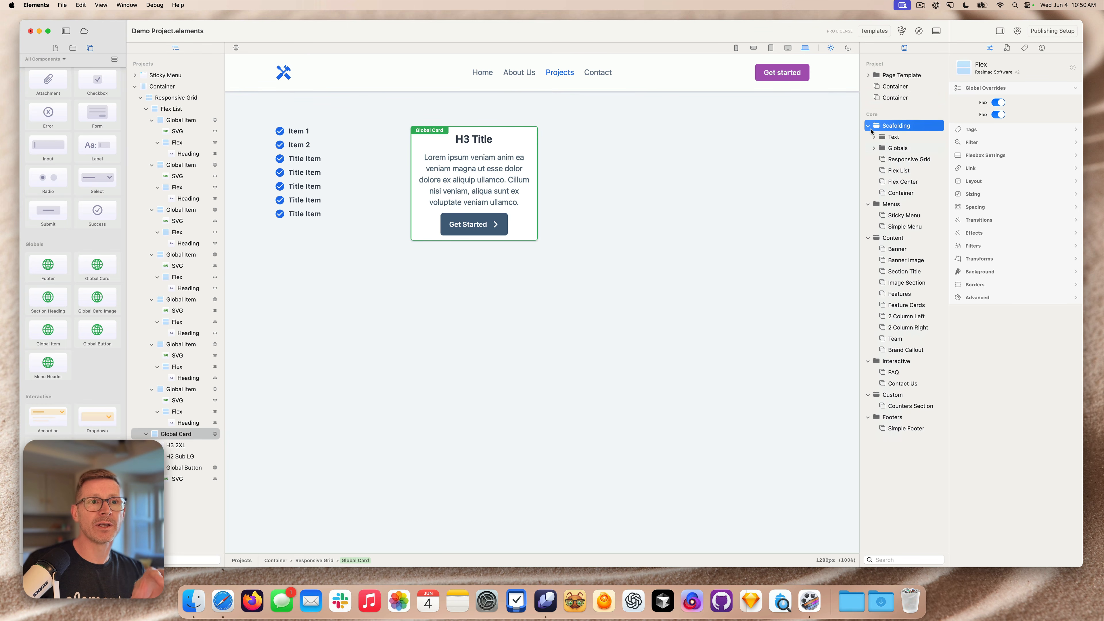
pyautogui.click(869, 126)
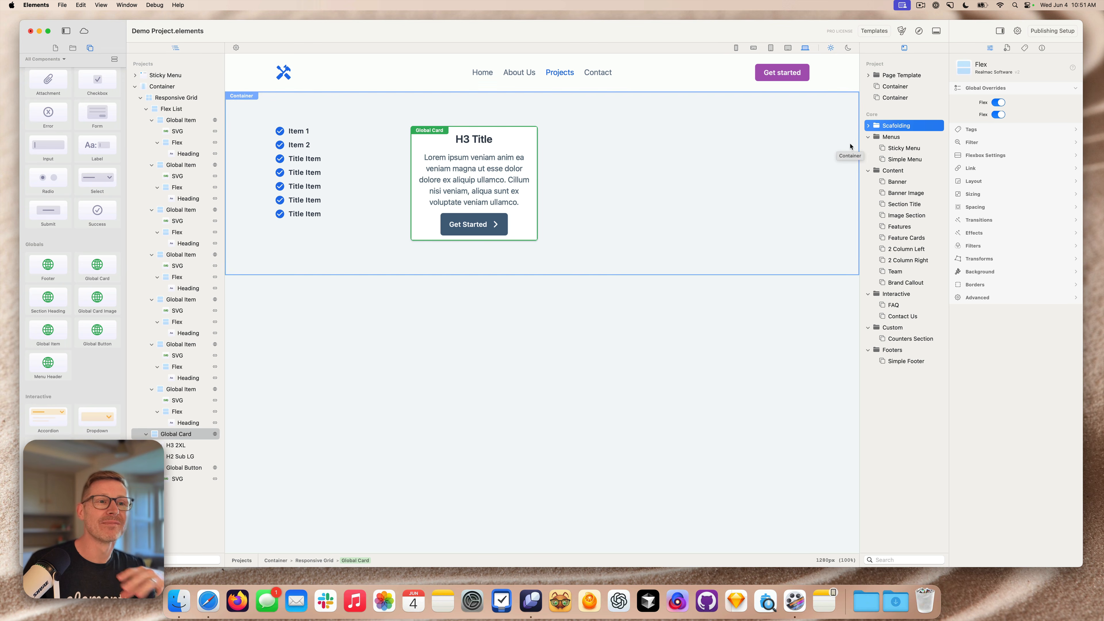
pyautogui.click(868, 125)
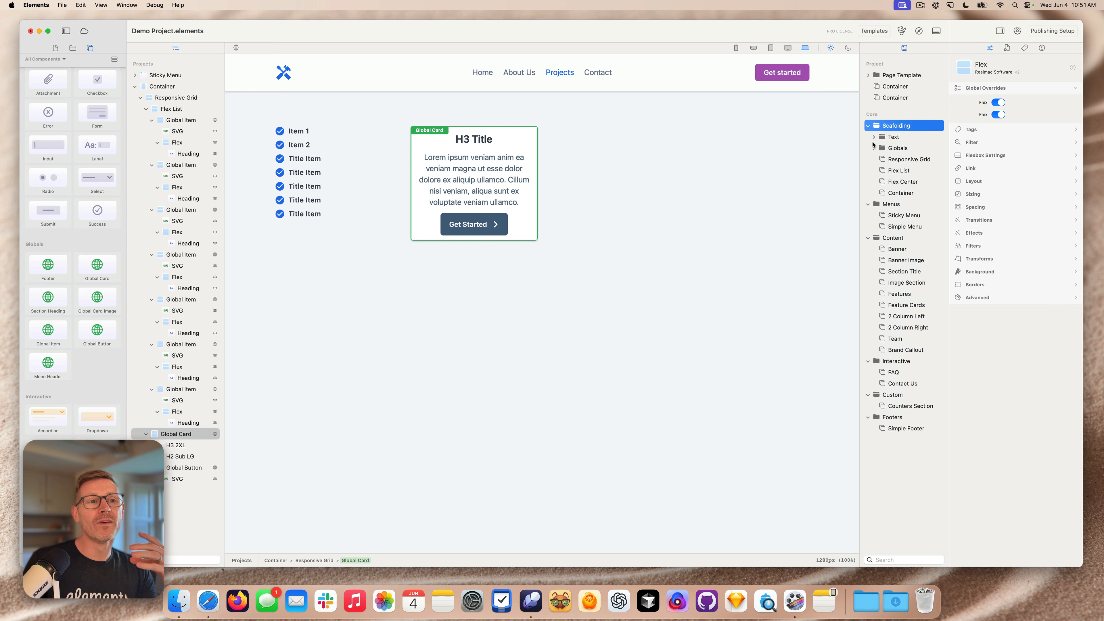
pyautogui.click(873, 148)
pyautogui.click(874, 136)
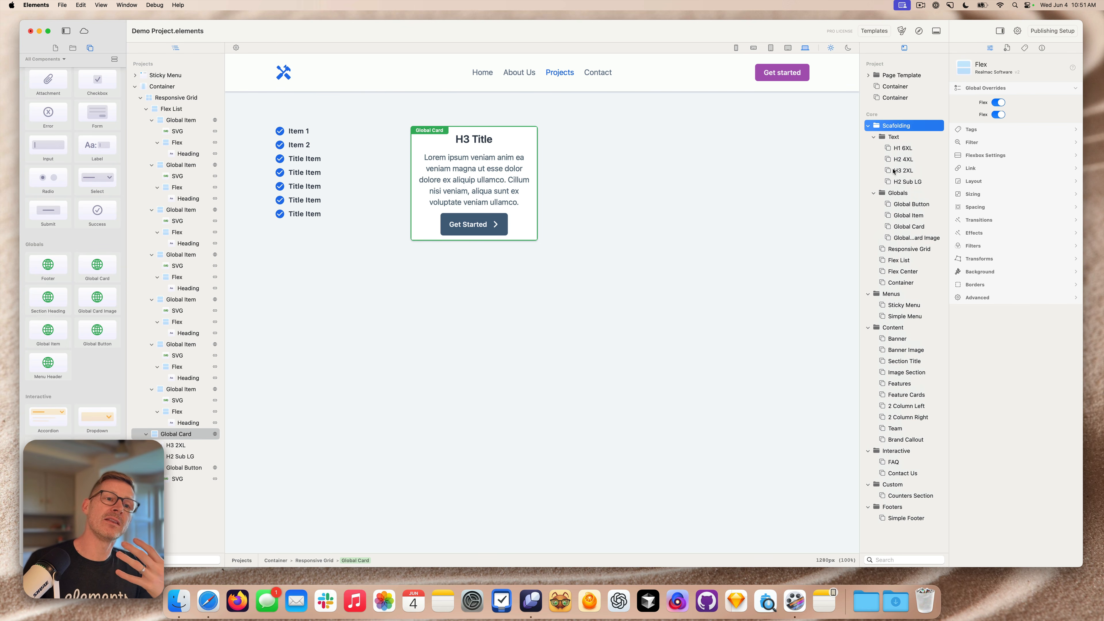
pyautogui.click(509, 115)
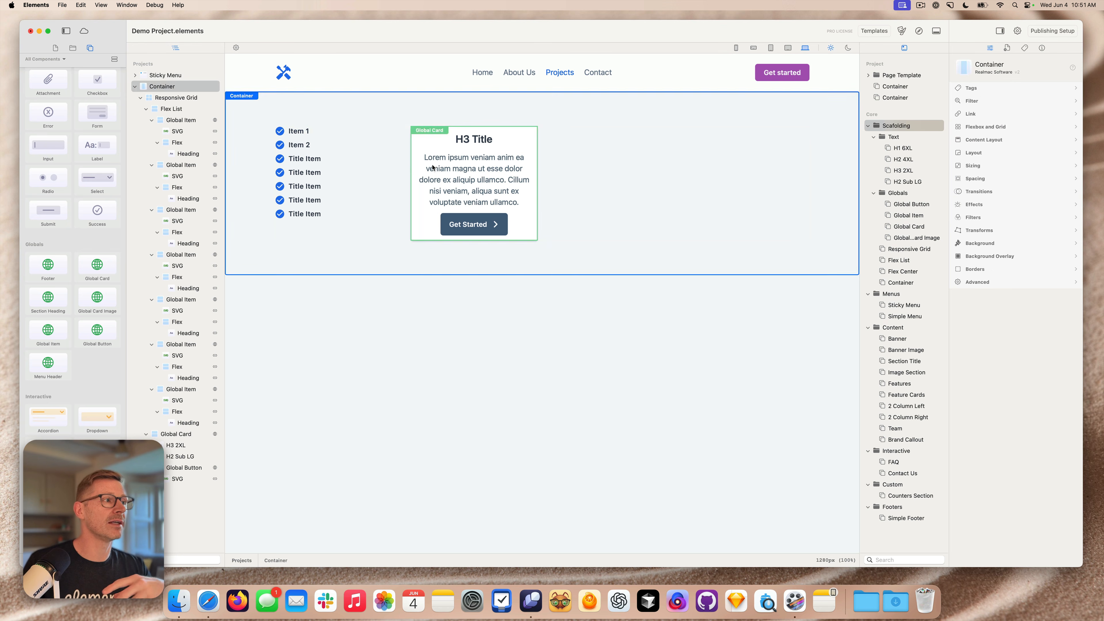
pyautogui.click(413, 175)
pyautogui.click(404, 181)
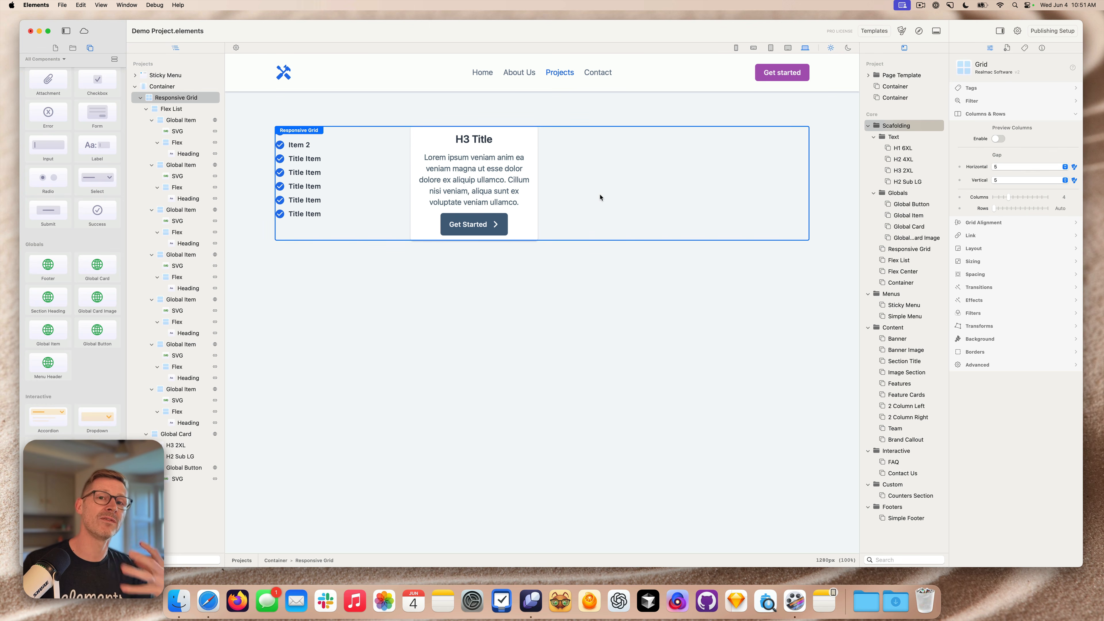
pyautogui.click(597, 124)
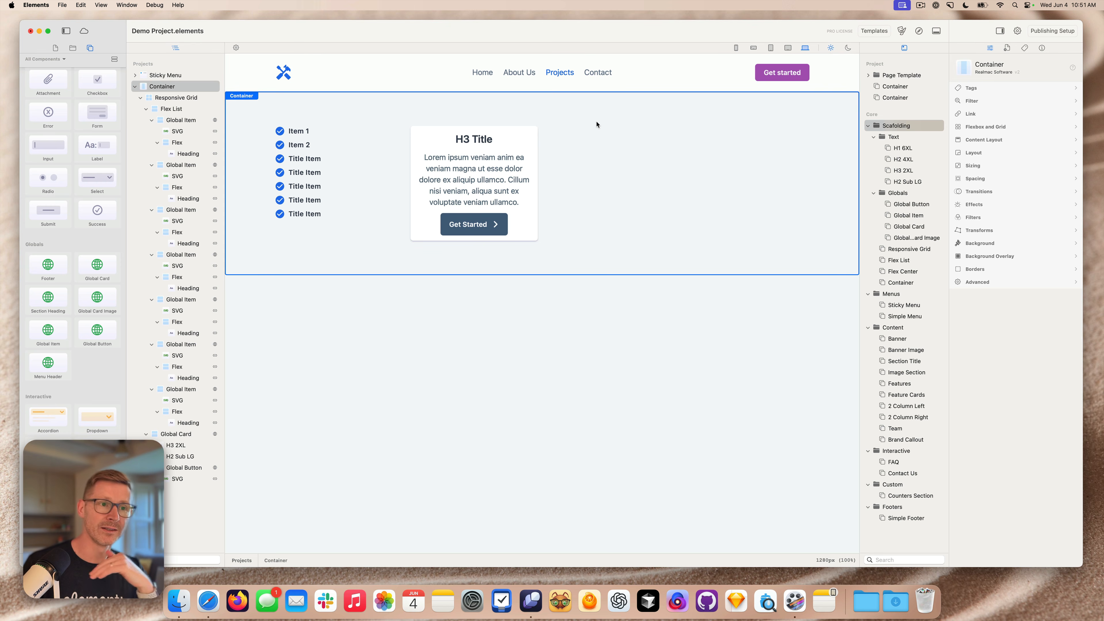
# - Insert a Banner above the container and replace its button row with an empty Flex Center
pyautogui.moveTo(897, 339); pyautogui.dragTo(584, 98)
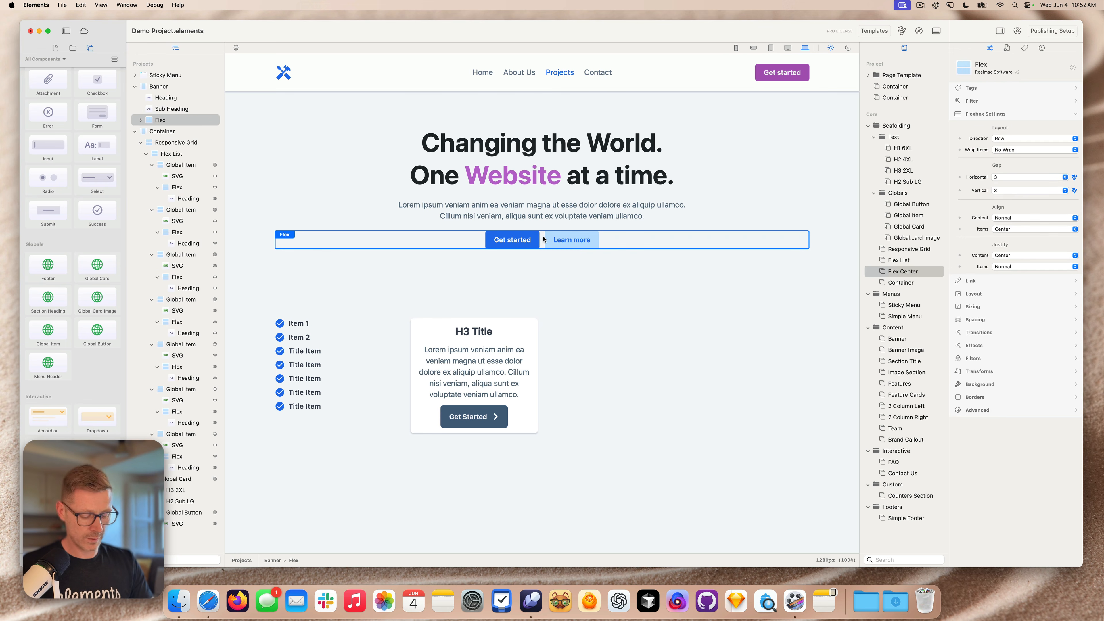
pyautogui.click(923, 271)
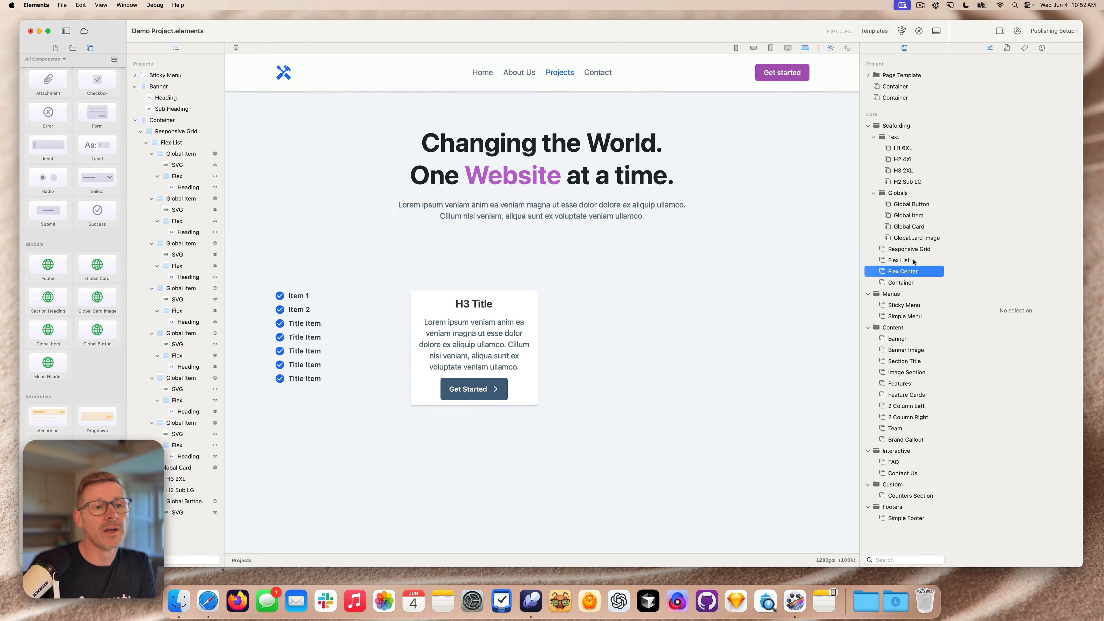
pyautogui.moveTo(896, 273); pyautogui.dragTo(547, 237)
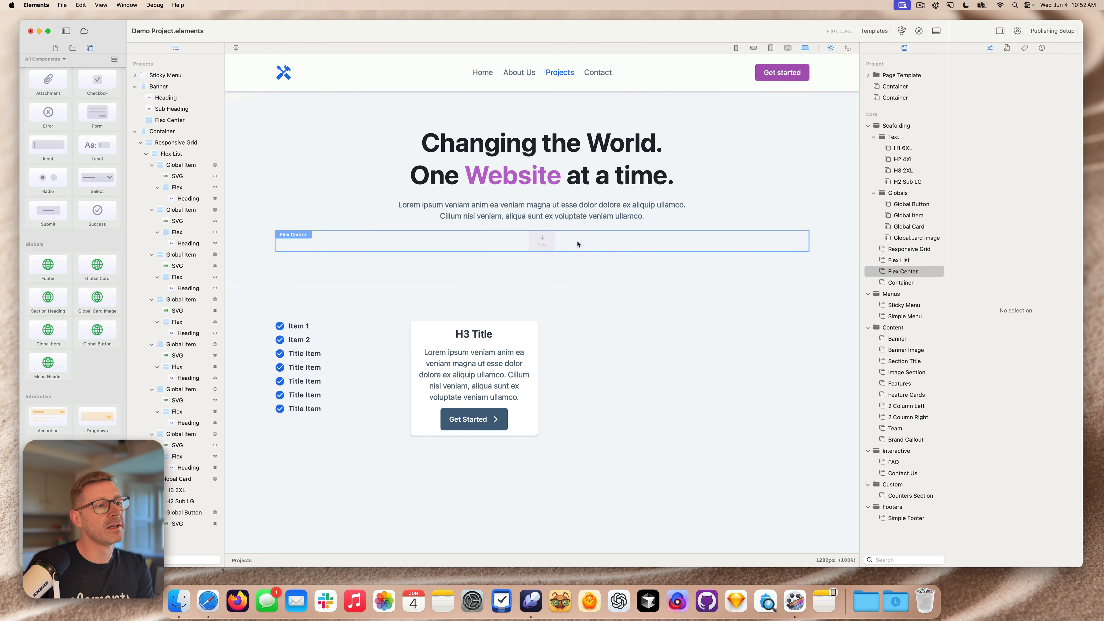
# - Place two Global Buttons side by side in the banner's Flex Center
pyautogui.moveTo(911, 204); pyautogui.dragTo(541, 241)
pyautogui.moveTo(883, 204); pyautogui.dragTo(578, 249)
pyautogui.click(619, 247)
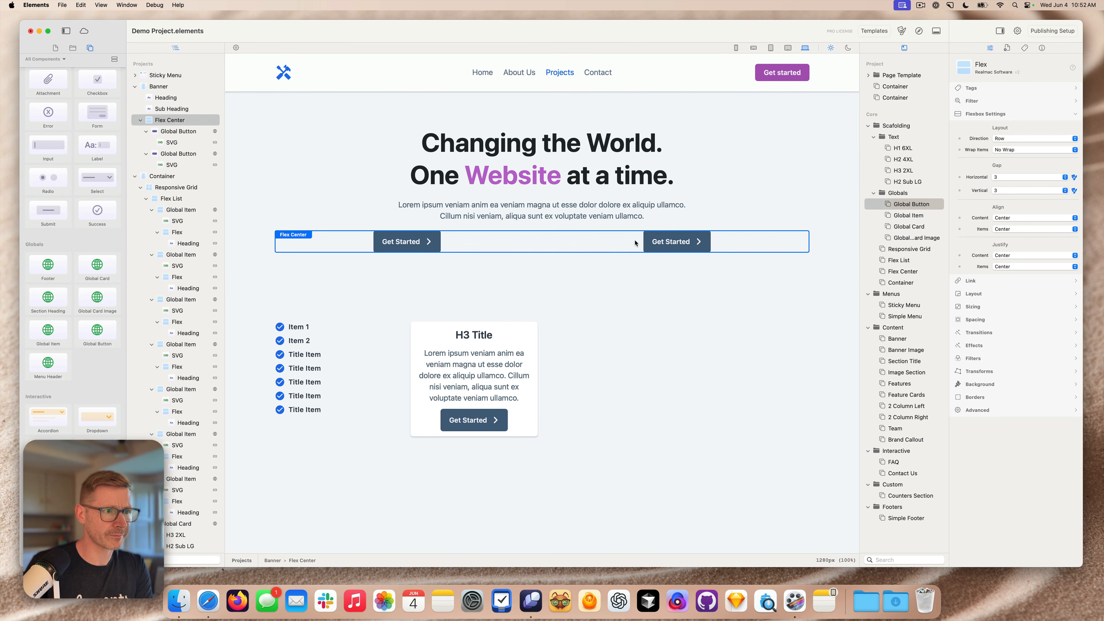
# - Set the Global Button's horizontal margins to 0 so the banner buttons sit next to each other
pyautogui.click(656, 236)
pyautogui.click(1012, 218)
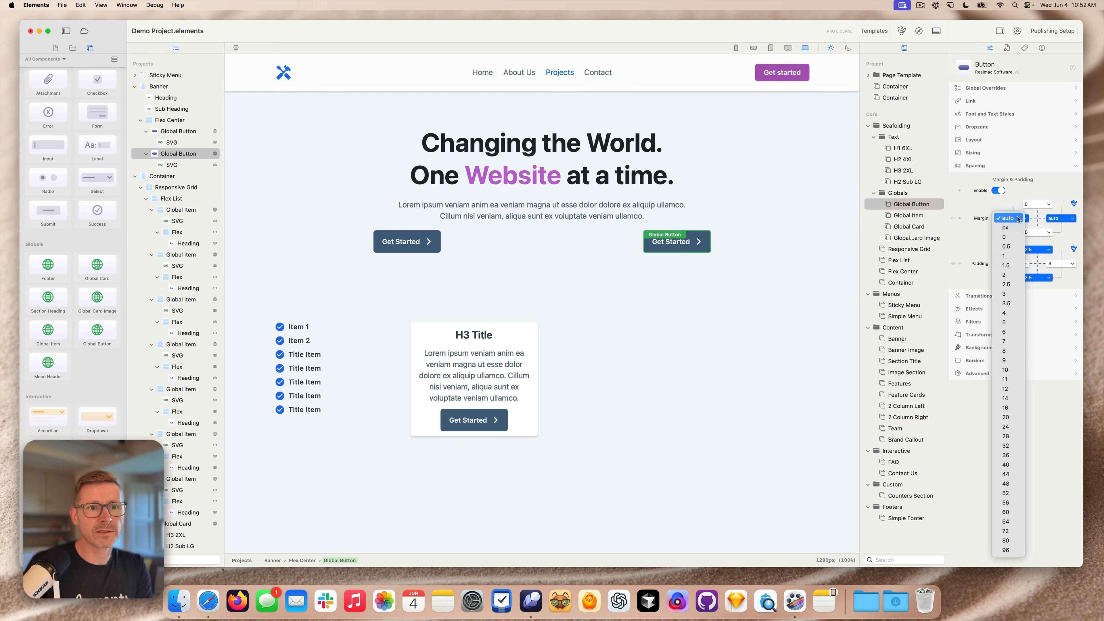
pyautogui.click(1010, 236)
pyautogui.click(652, 207)
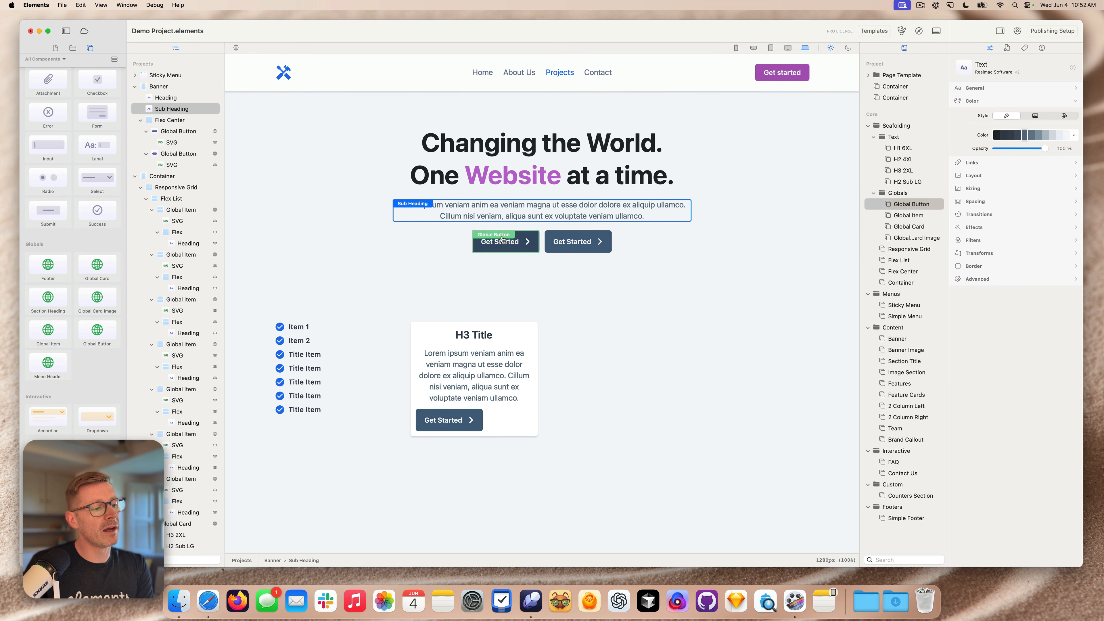
# - Remove the Global Button from the Global Card in the responsive grid
pyautogui.click(450, 413)
pyautogui.rightClick(450, 412)
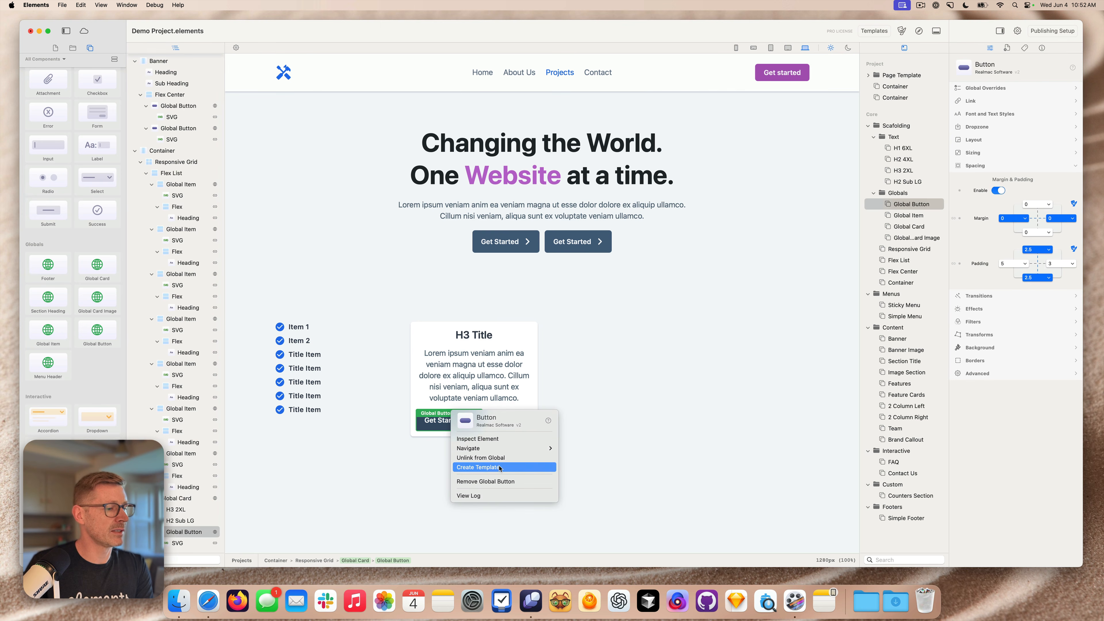
pyautogui.click(502, 481)
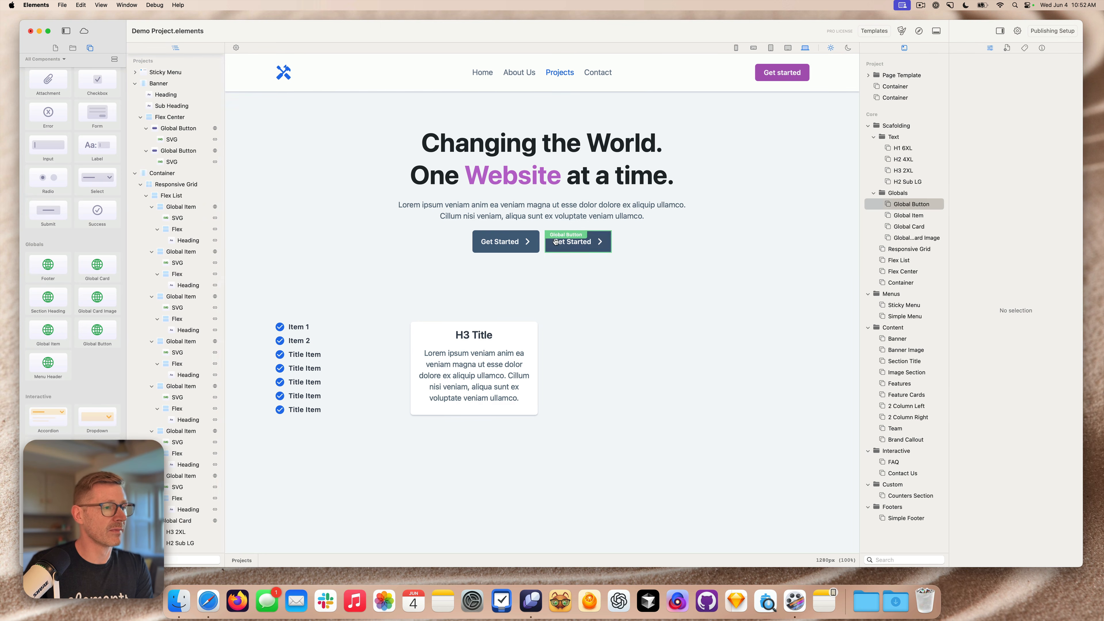
# - Insert a plain Flex above the banner's Flex Center and place two Global Buttons in it
pyautogui.click(583, 230)
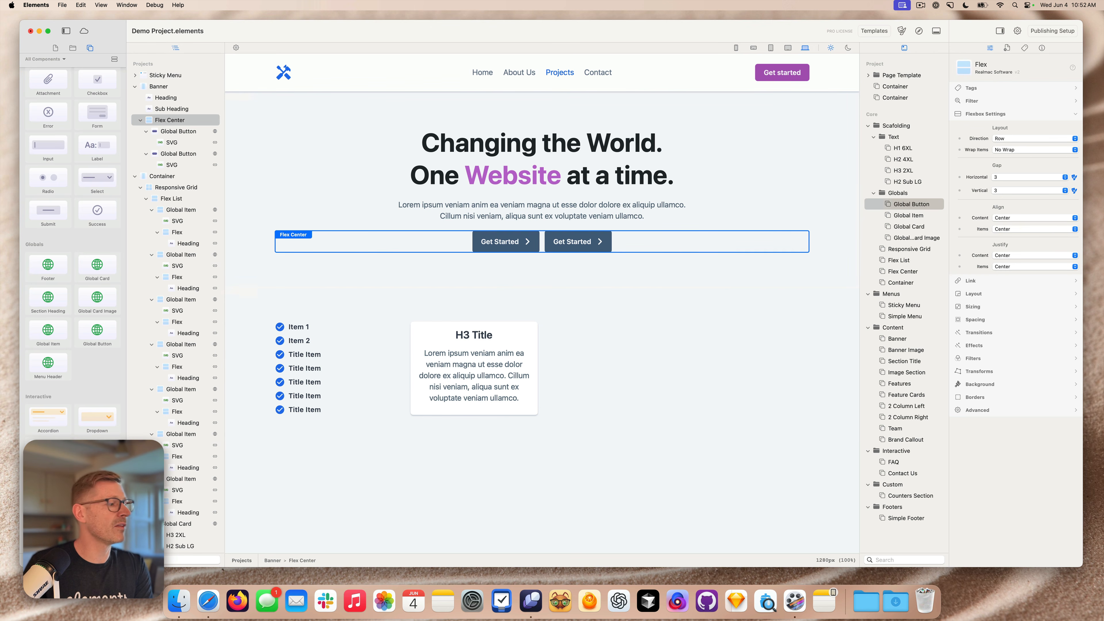
pyautogui.scroll(-5, 73, 261)
pyautogui.moveTo(59, 455); pyautogui.dragTo(539, 224)
pyautogui.moveTo(904, 203); pyautogui.dragTo(344, 257)
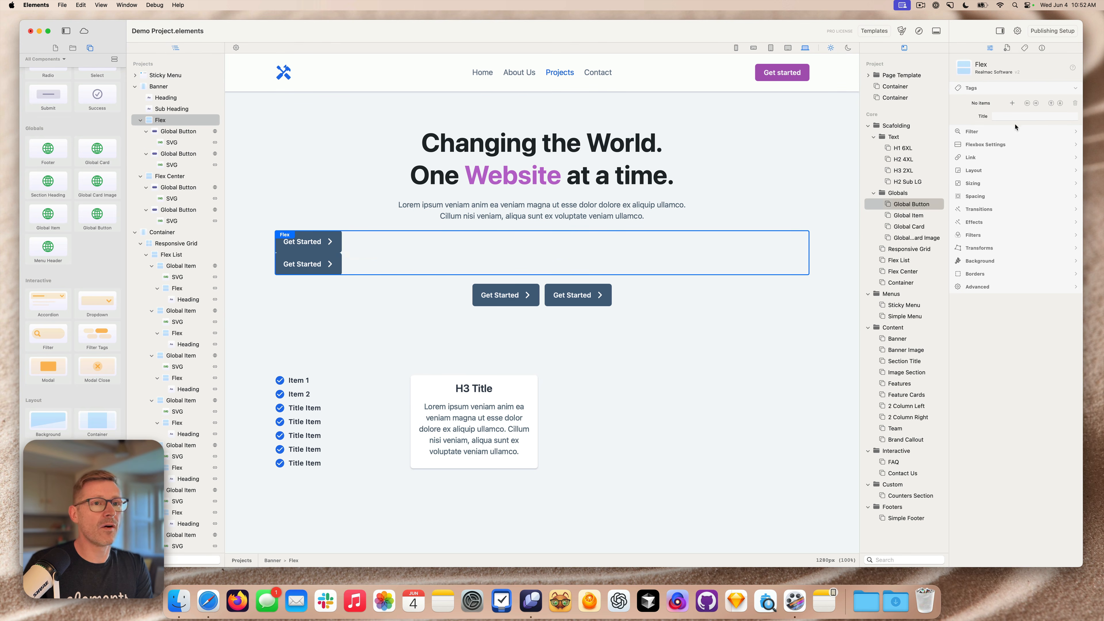
# - Set the plain Flex to Row direction with a horizontal gap of 5 and Center content justification
pyautogui.click(980, 145)
pyautogui.click(1019, 139)
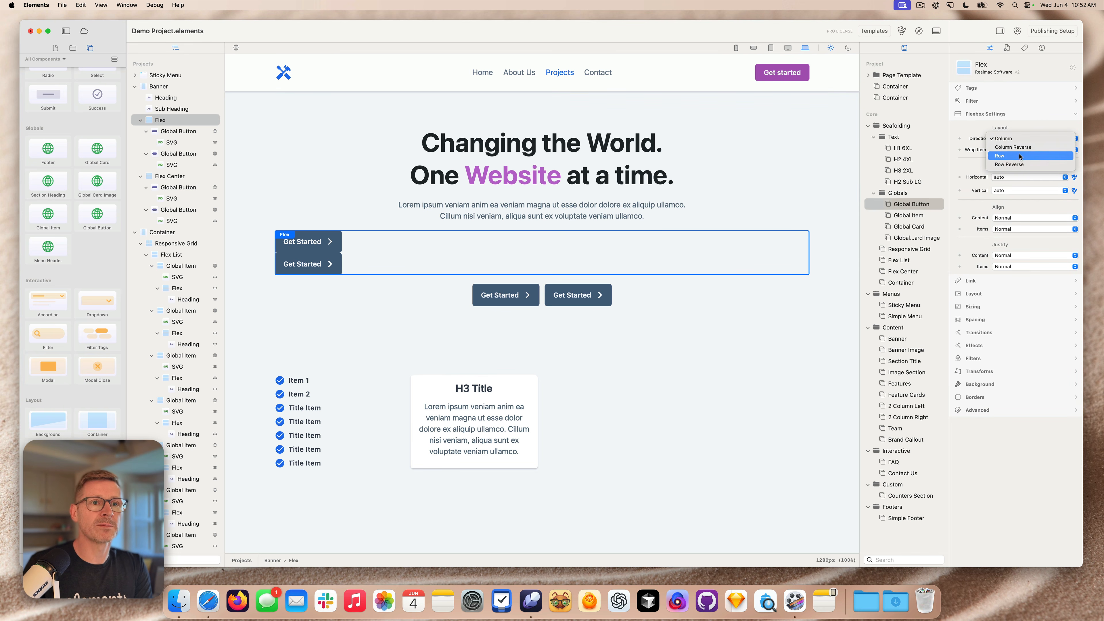
pyautogui.click(1020, 151)
pyautogui.click(1036, 178)
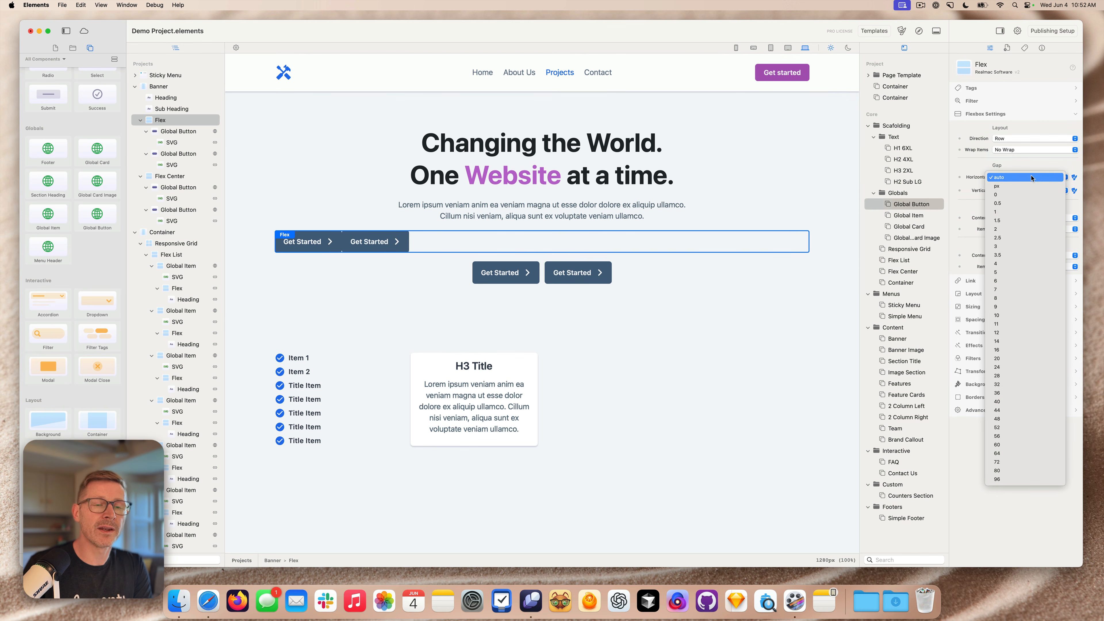
pyautogui.click(1015, 273)
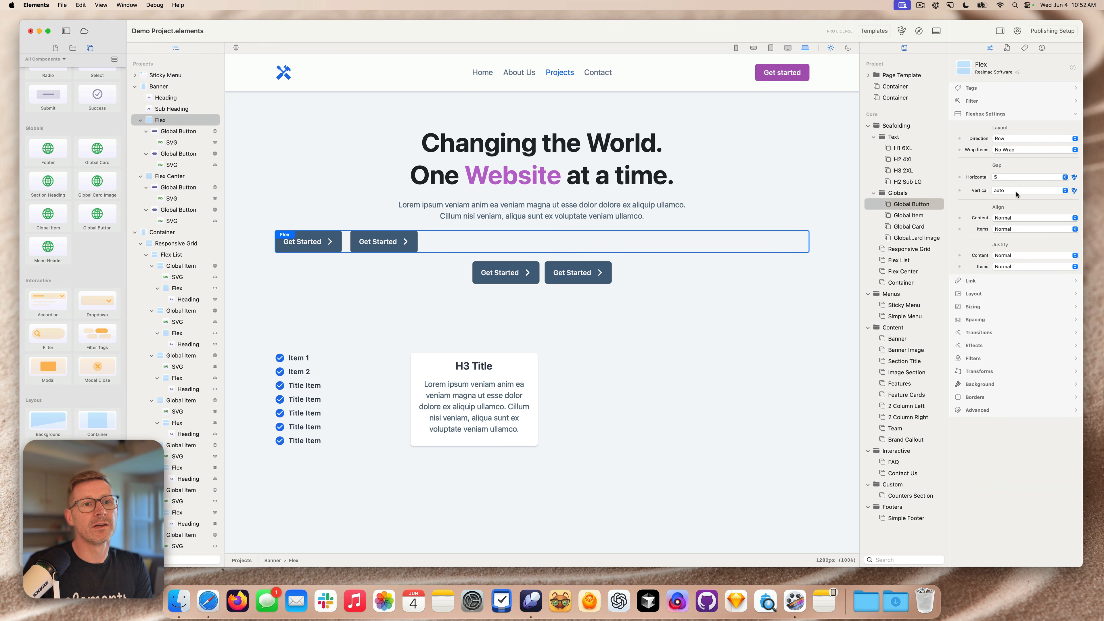
pyautogui.click(1009, 256)
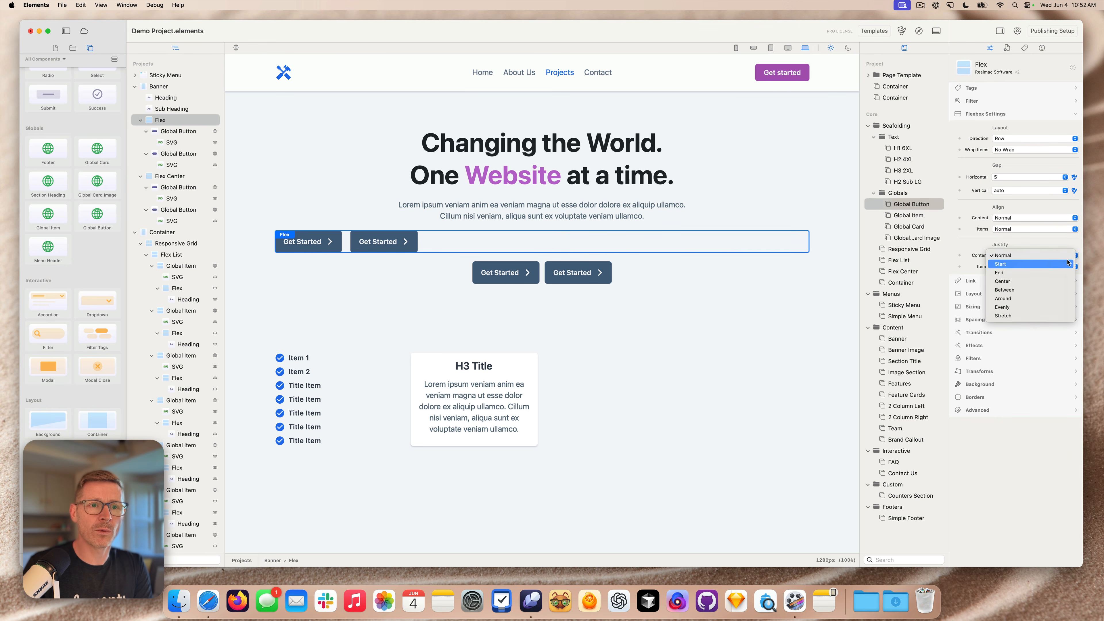
pyautogui.click(1035, 287)
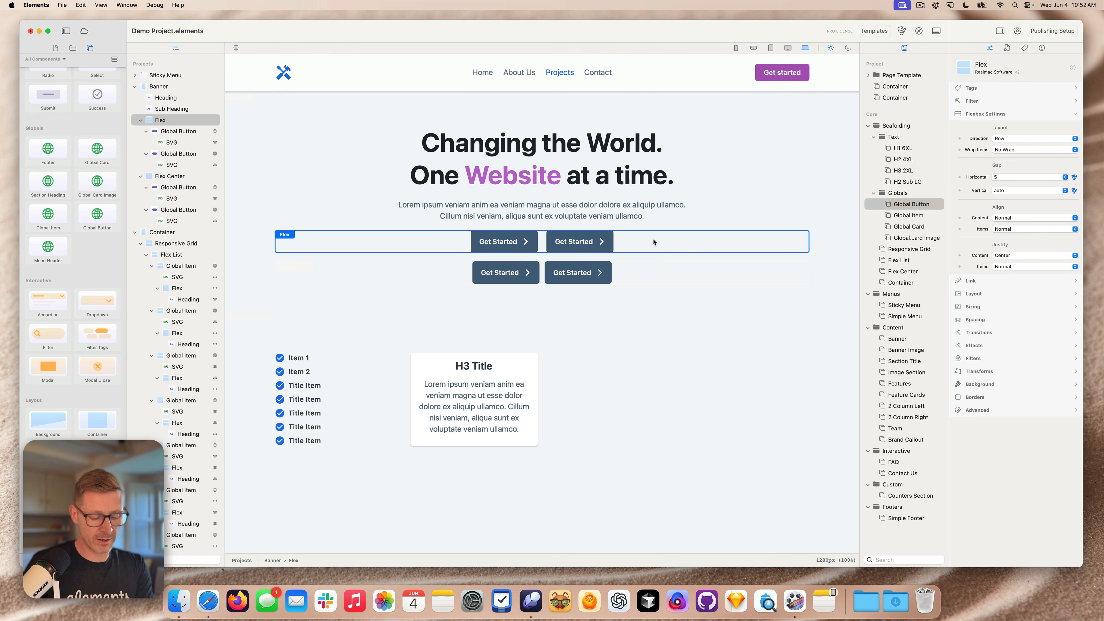
# - Delete the manually configured Flex from the banner and select the remaining Flex Center
pyautogui.press('Delete')
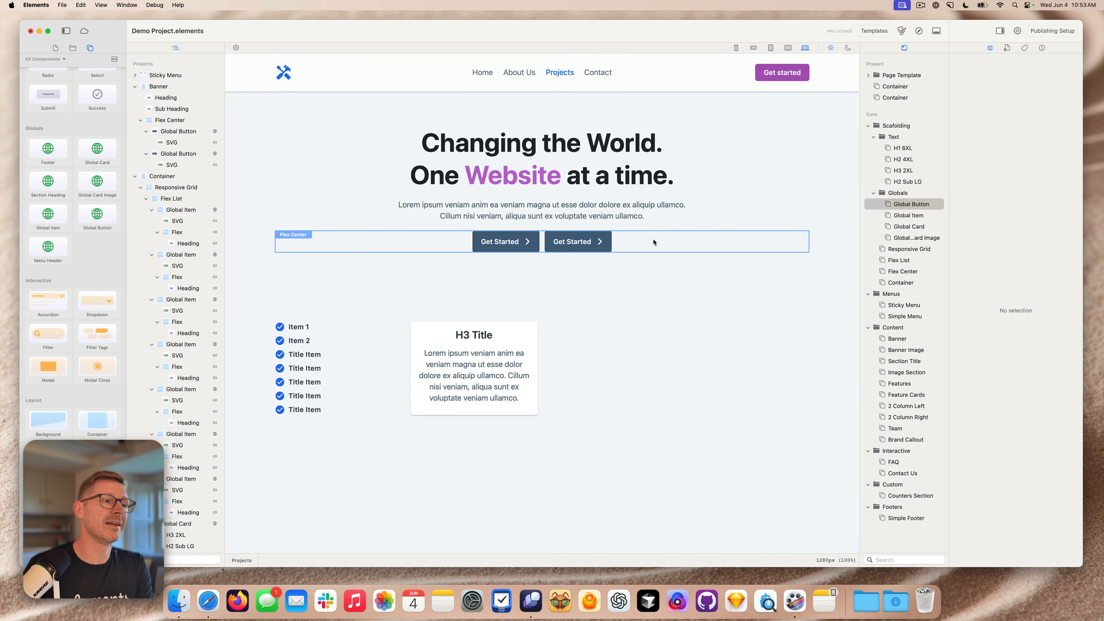
pyautogui.click(653, 242)
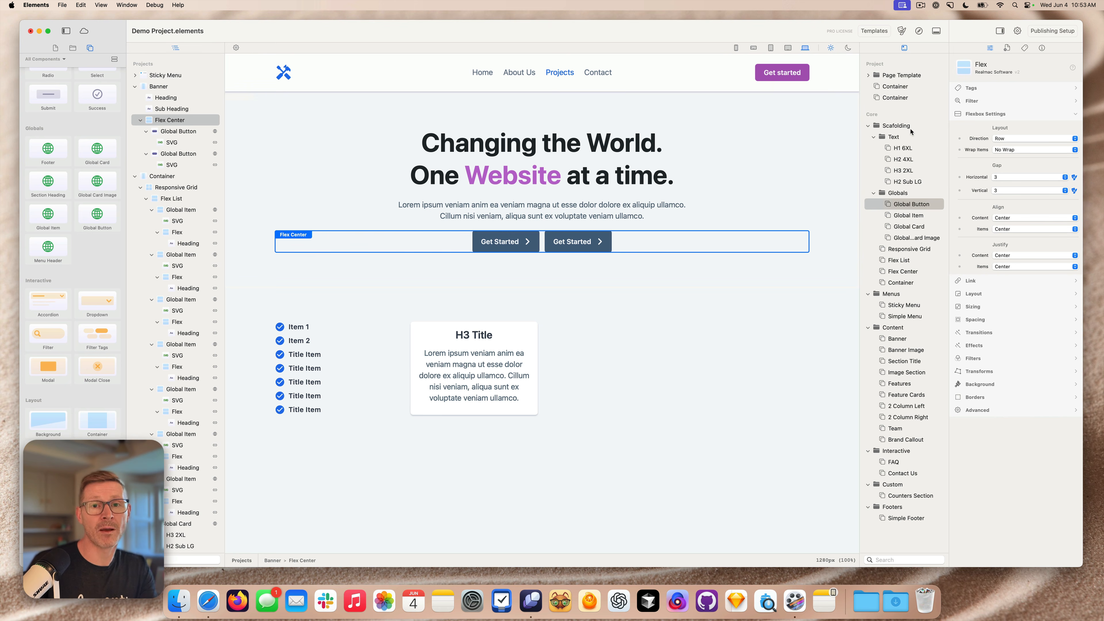
# - Insert the custom Container from the Scafolding folder directly below the Banner
pyautogui.click(896, 126)
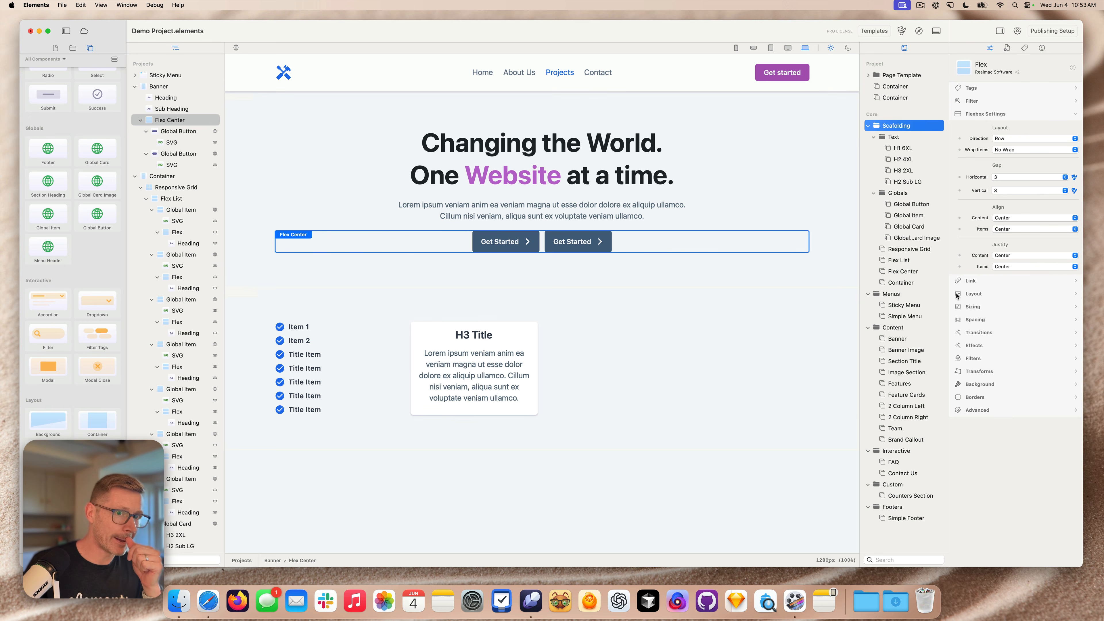
pyautogui.moveTo(900, 283); pyautogui.dragTo(496, 297)
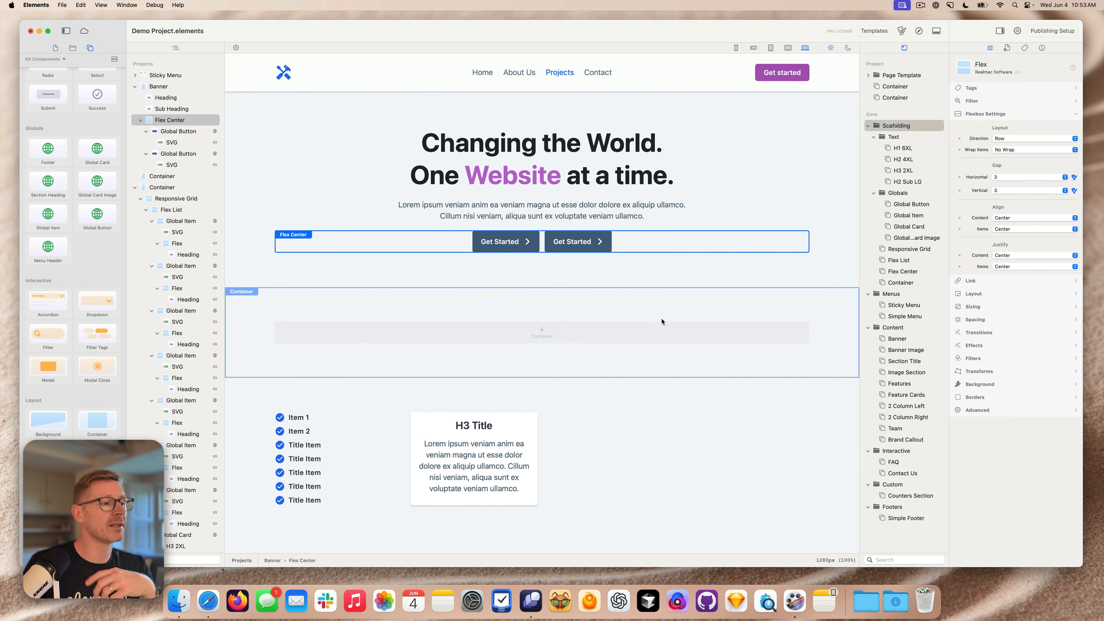
pyautogui.click(699, 313)
pyautogui.moveTo(903, 148); pyautogui.dragTo(661, 322)
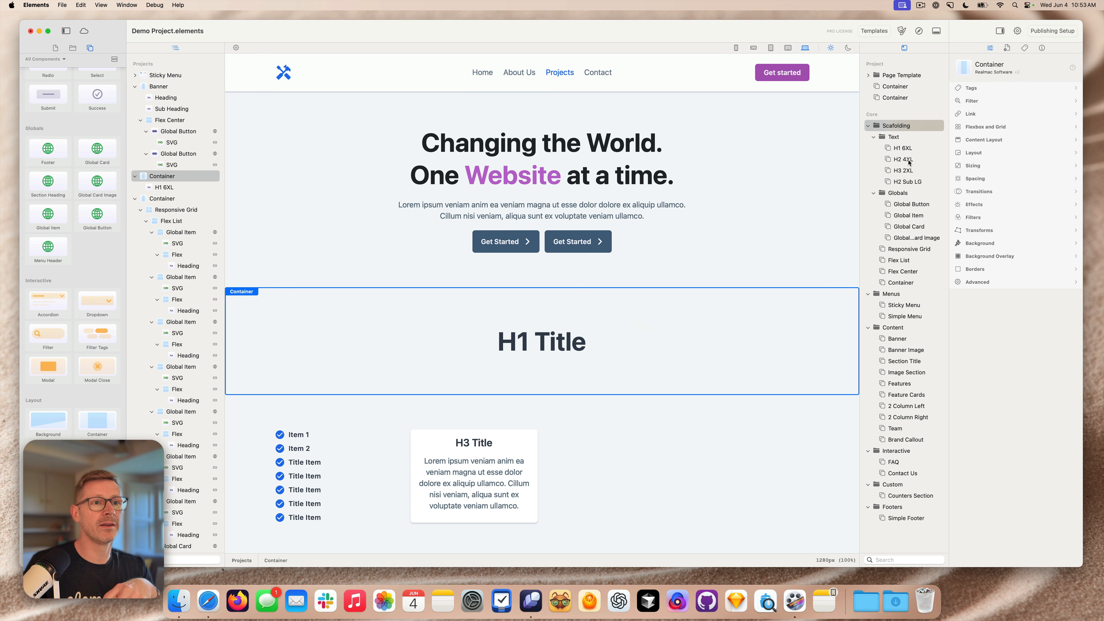
pyautogui.click(563, 344)
pyautogui.press('Delete')
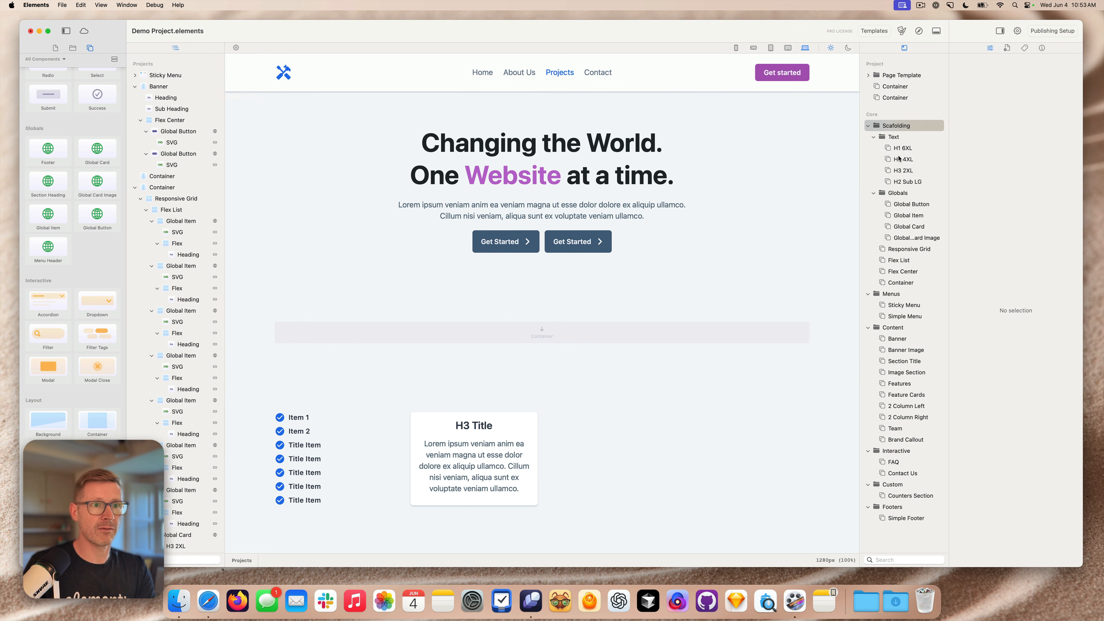
# - Add an H2 4XL heading with an H2 Sub LG text beneath it in the new Container
pyautogui.moveTo(901, 159); pyautogui.dragTo(565, 337)
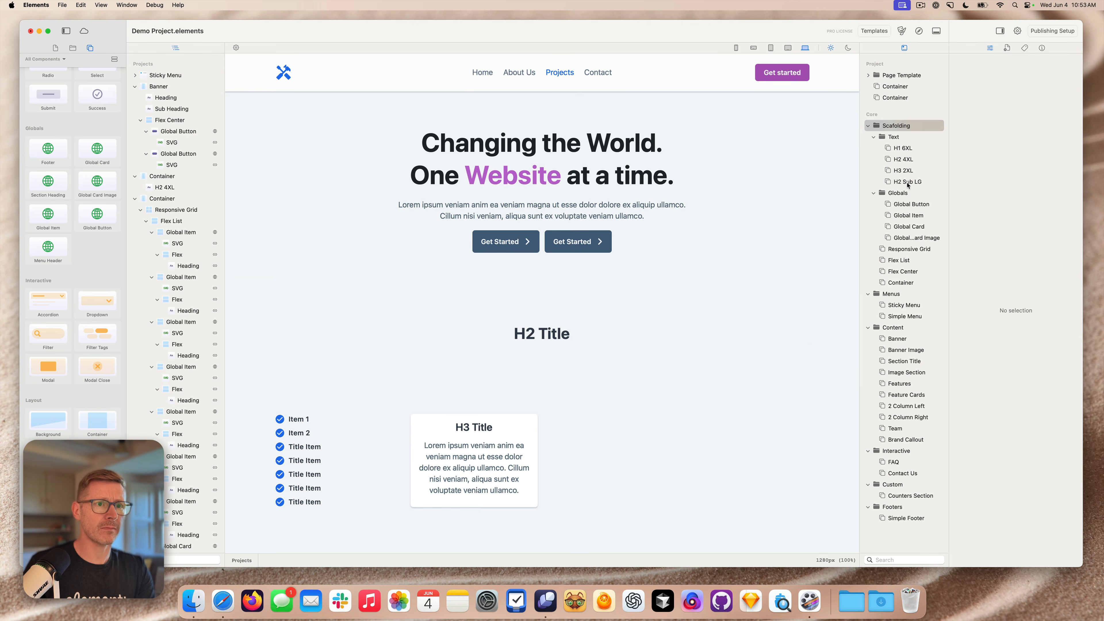
pyautogui.moveTo(906, 181); pyautogui.dragTo(510, 360)
pyautogui.click(652, 271)
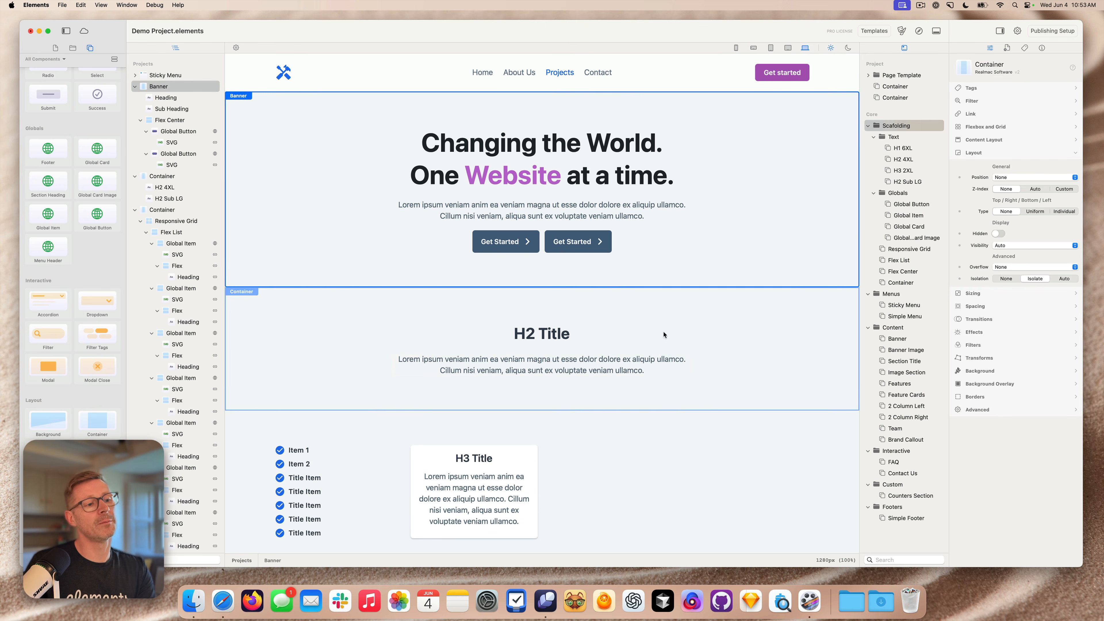
# - Compare the page's banner, headings and card in dark and light appearance
pyautogui.click(846, 50)
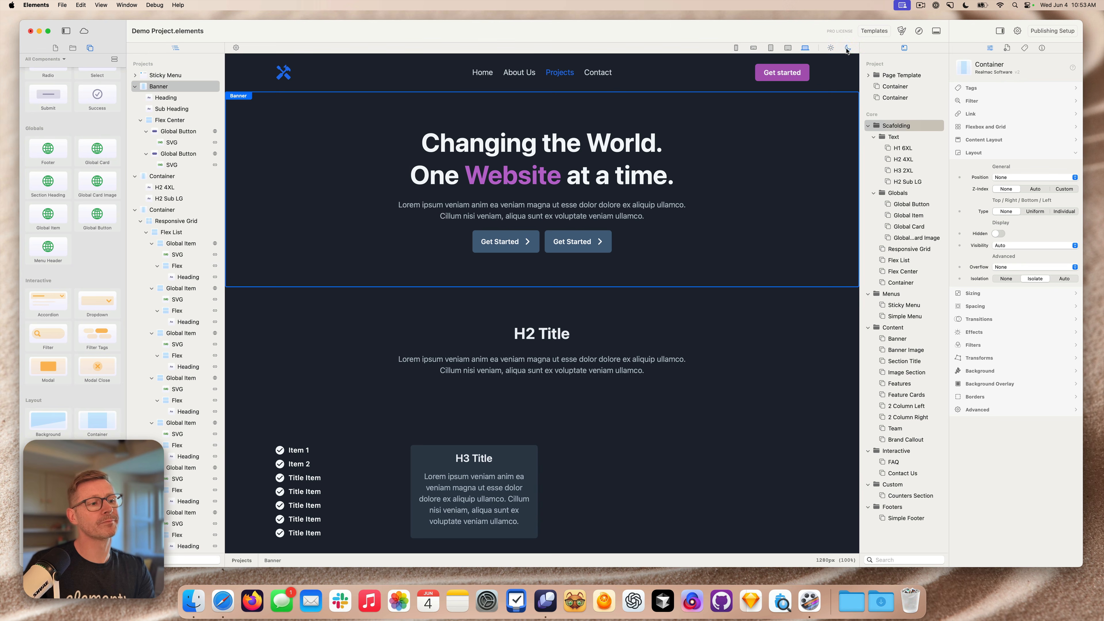
pyautogui.click(833, 49)
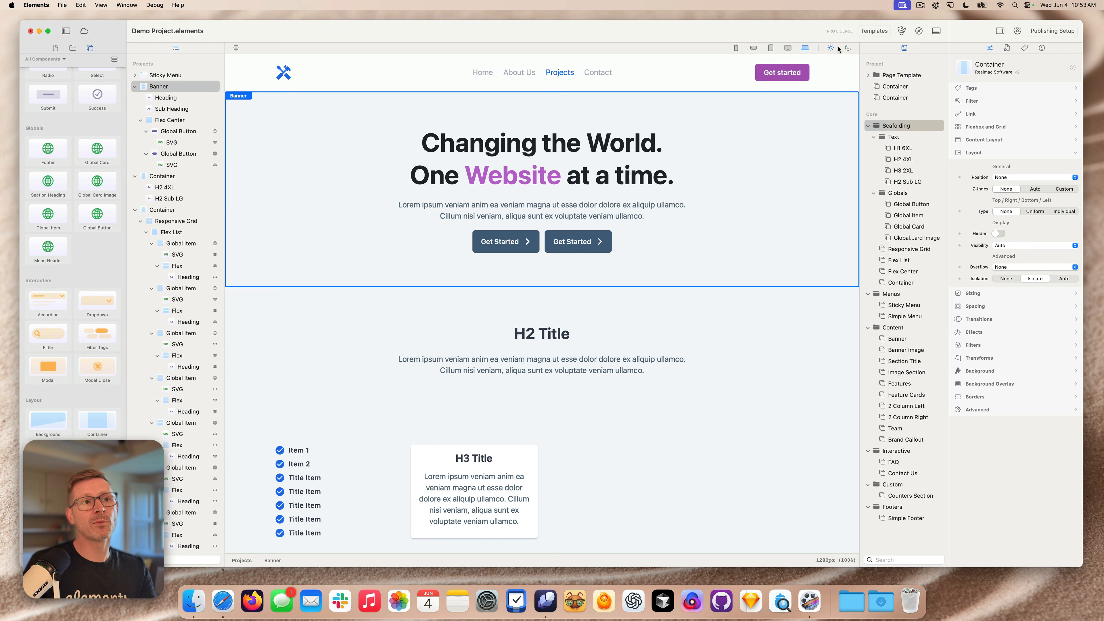
pyautogui.click(847, 50)
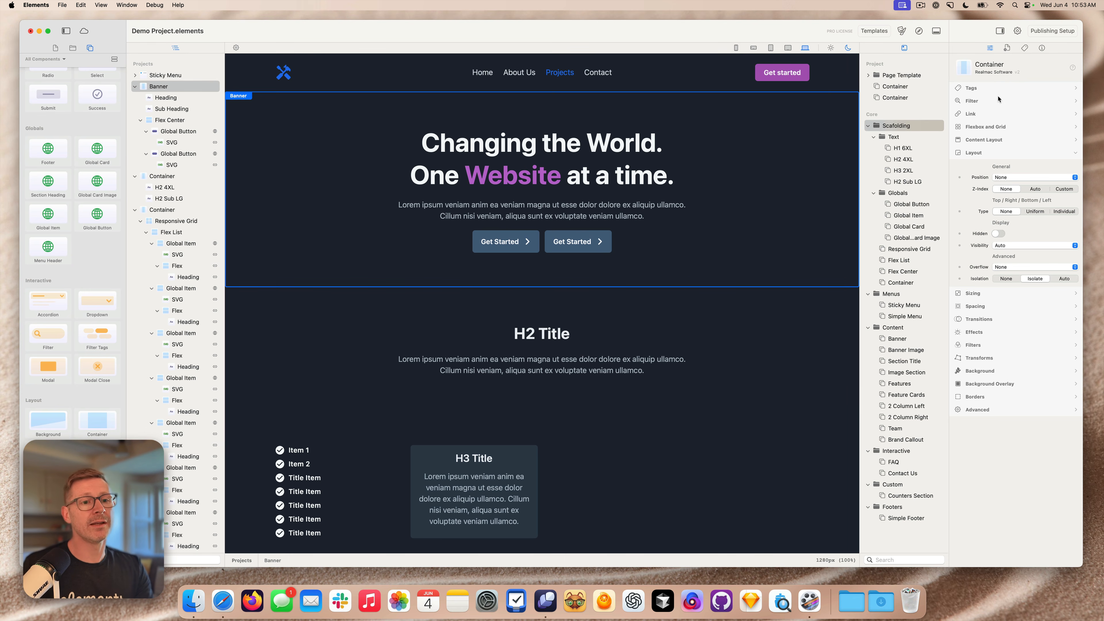
pyautogui.click(830, 46)
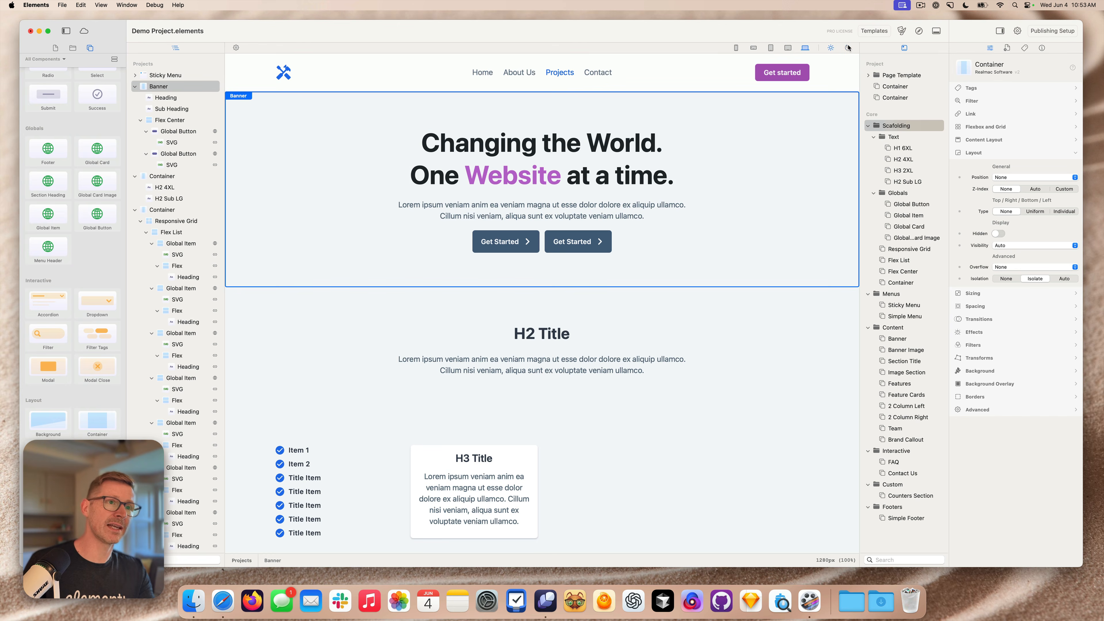
pyautogui.click(847, 47)
pyautogui.click(830, 47)
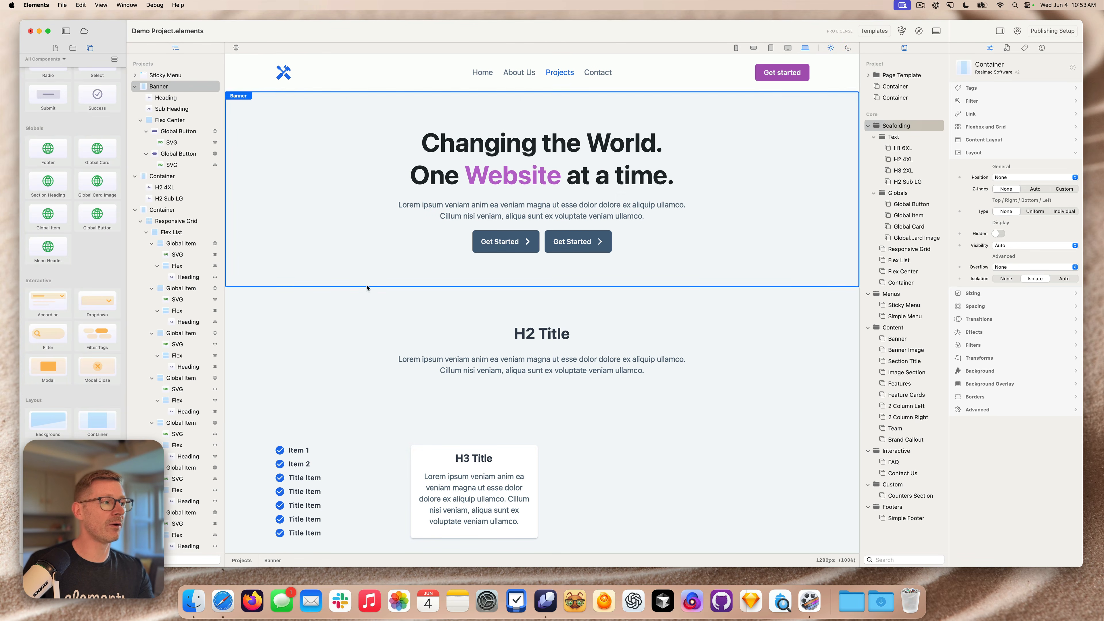
# - Insert a standard Container above the H2 section and place two plain Text components in it
pyautogui.click(368, 300)
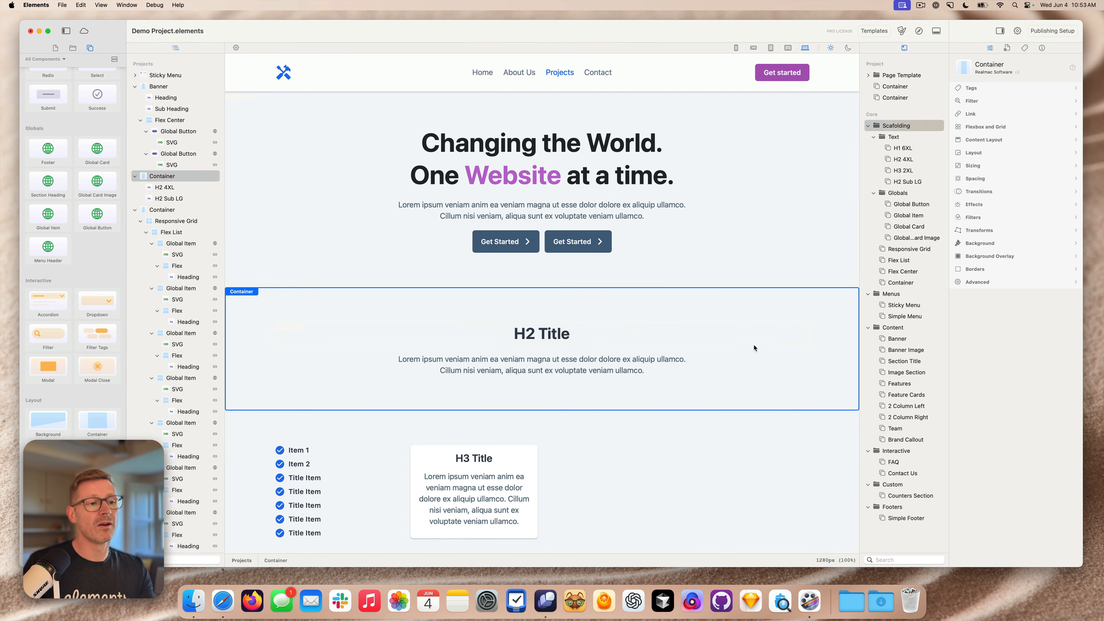
pyautogui.scroll(-2, 80, 432)
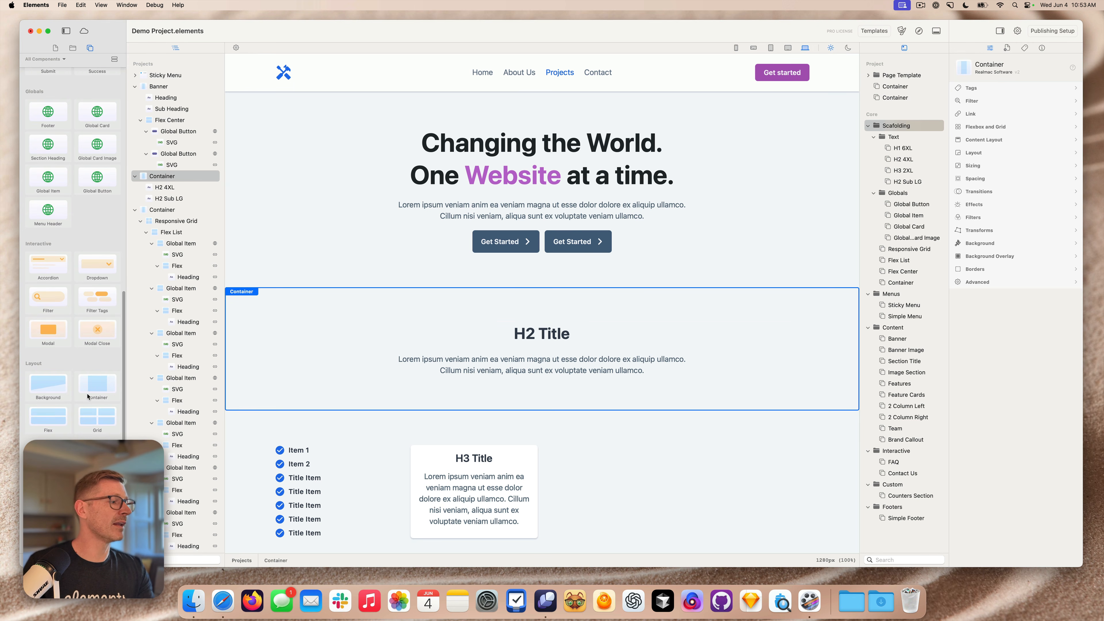
pyautogui.moveTo(98, 383); pyautogui.dragTo(404, 300)
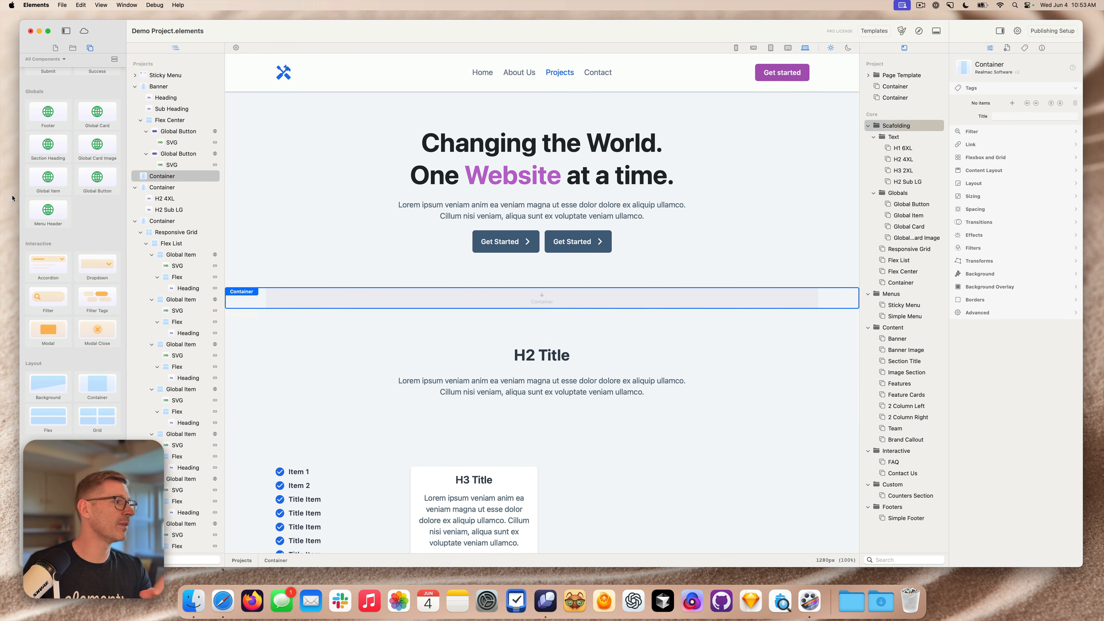
pyautogui.scroll(-10, 65, 217)
pyautogui.moveTo(97, 193); pyautogui.dragTo(447, 297)
pyautogui.moveTo(440, 275); pyautogui.dragTo(459, 310)
pyautogui.click(463, 276)
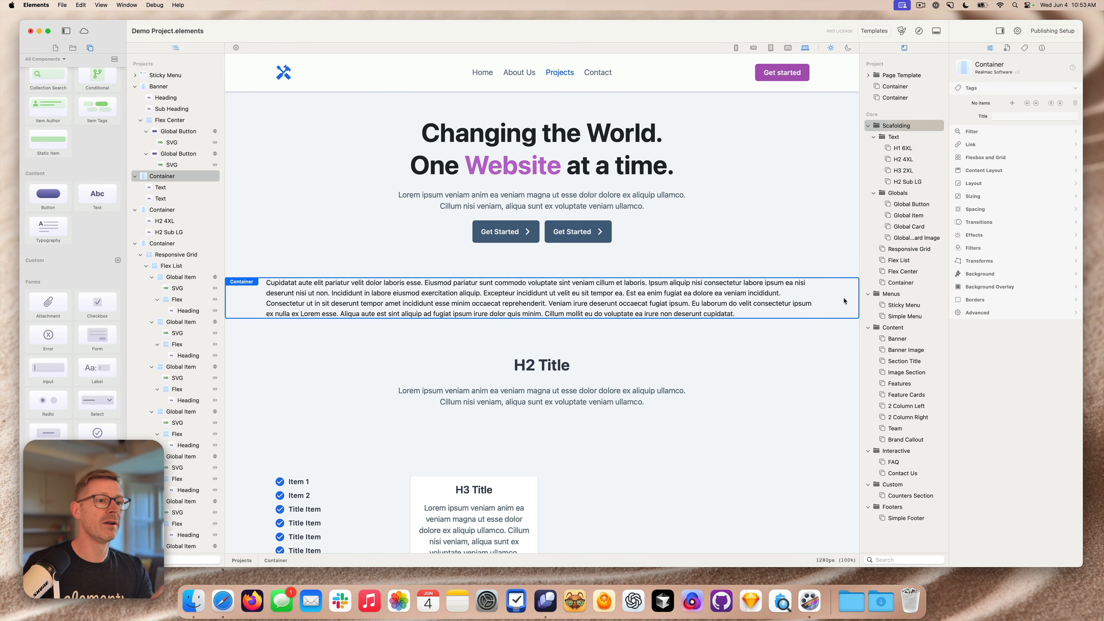
# - Style the first plain Text with the heading font, size 3xl and Bold weight
pyautogui.click(780, 292)
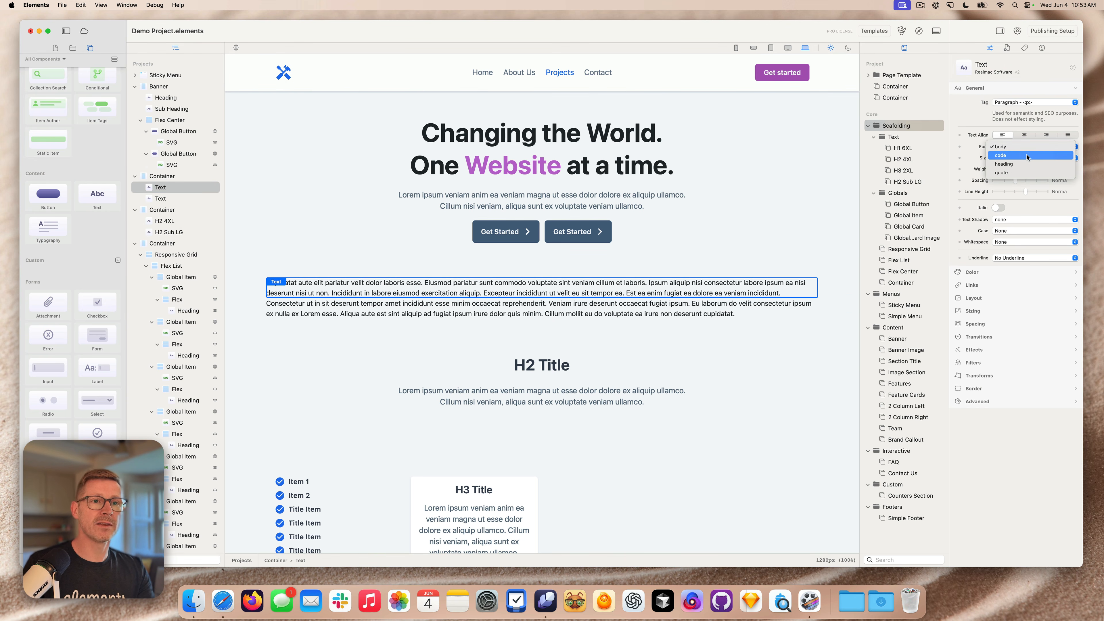
pyautogui.click(1019, 159)
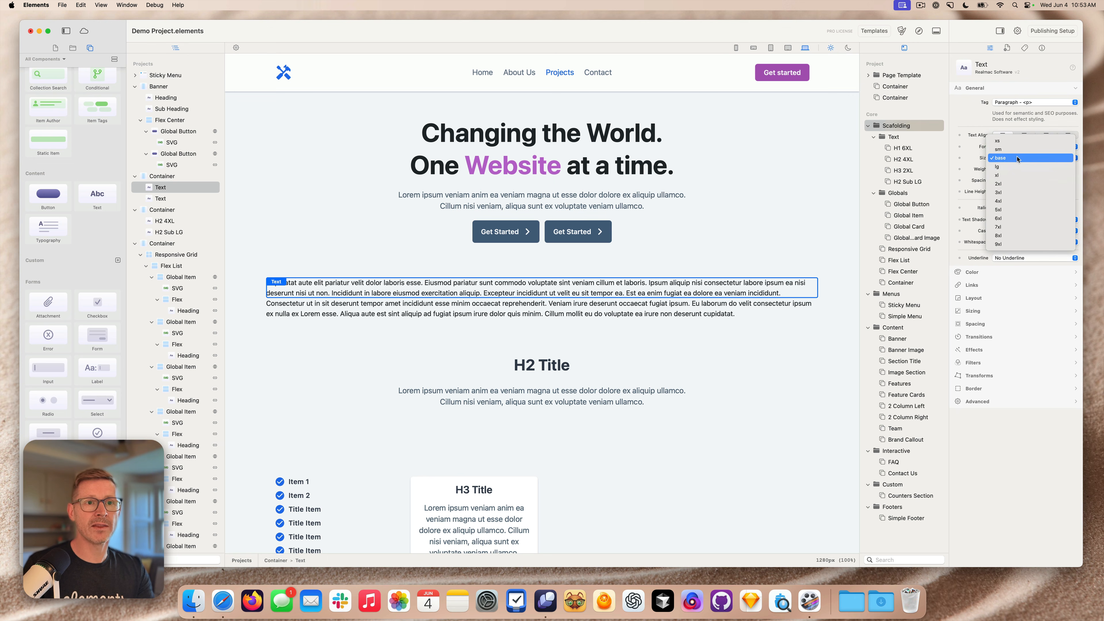
pyautogui.click(1012, 193)
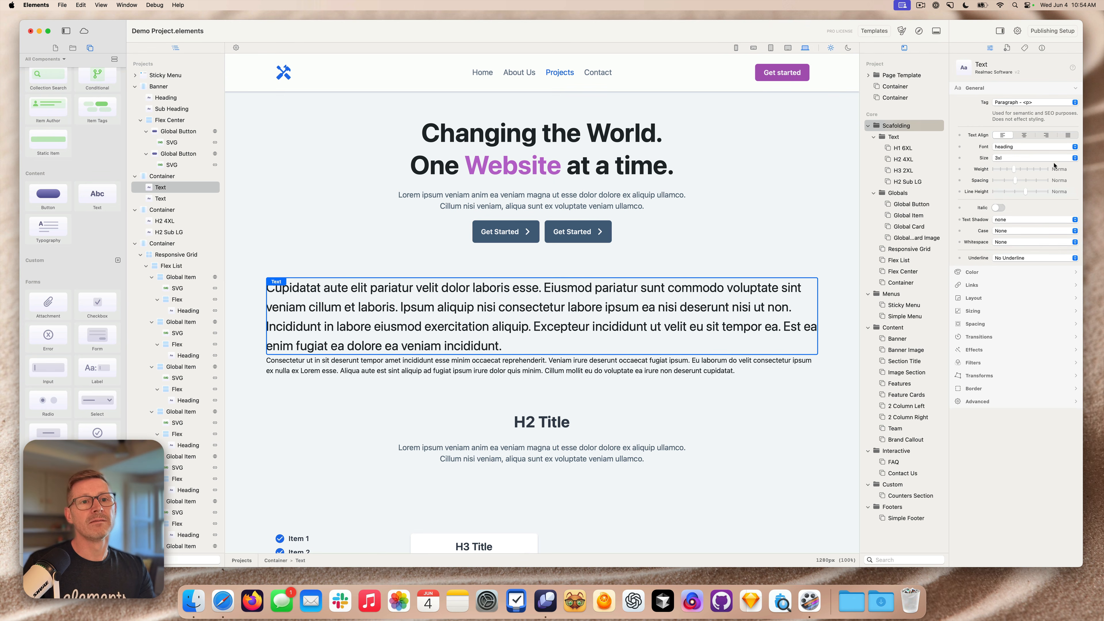
pyautogui.click(1033, 169)
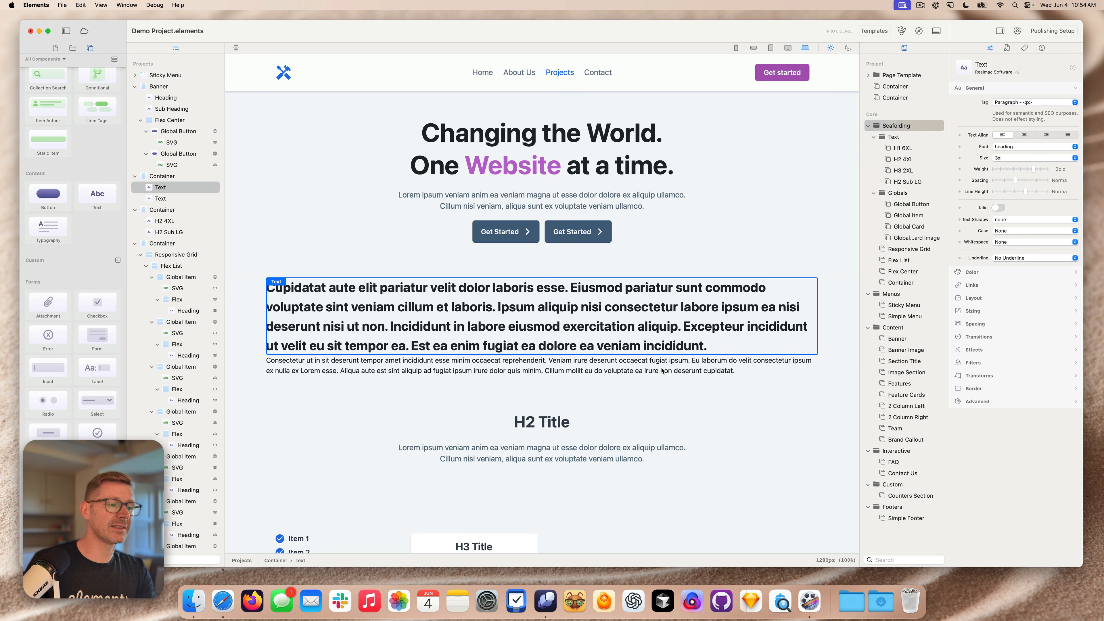
# - Delete the standard Container with its two plain Texts and select the H2 section's Container
pyautogui.click(829, 315)
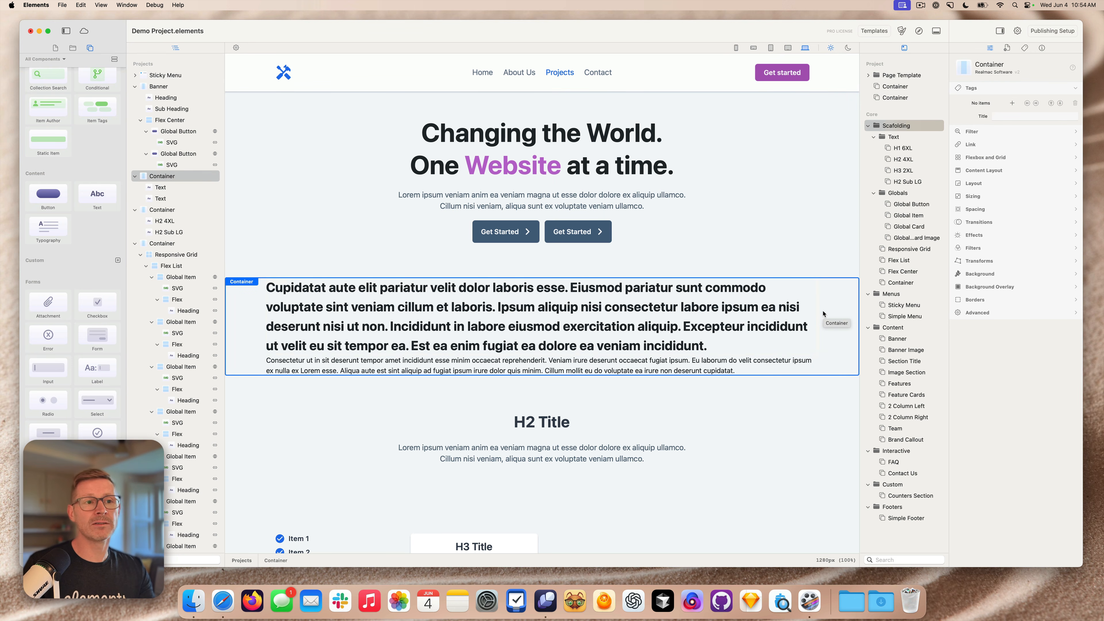
pyautogui.press('Delete')
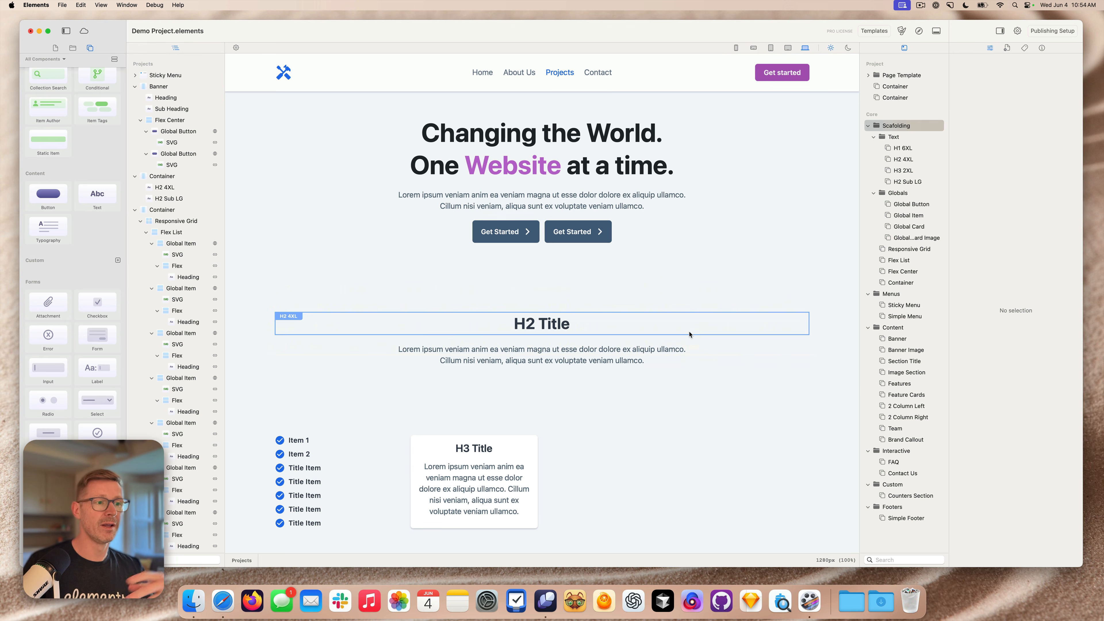
pyautogui.click(698, 311)
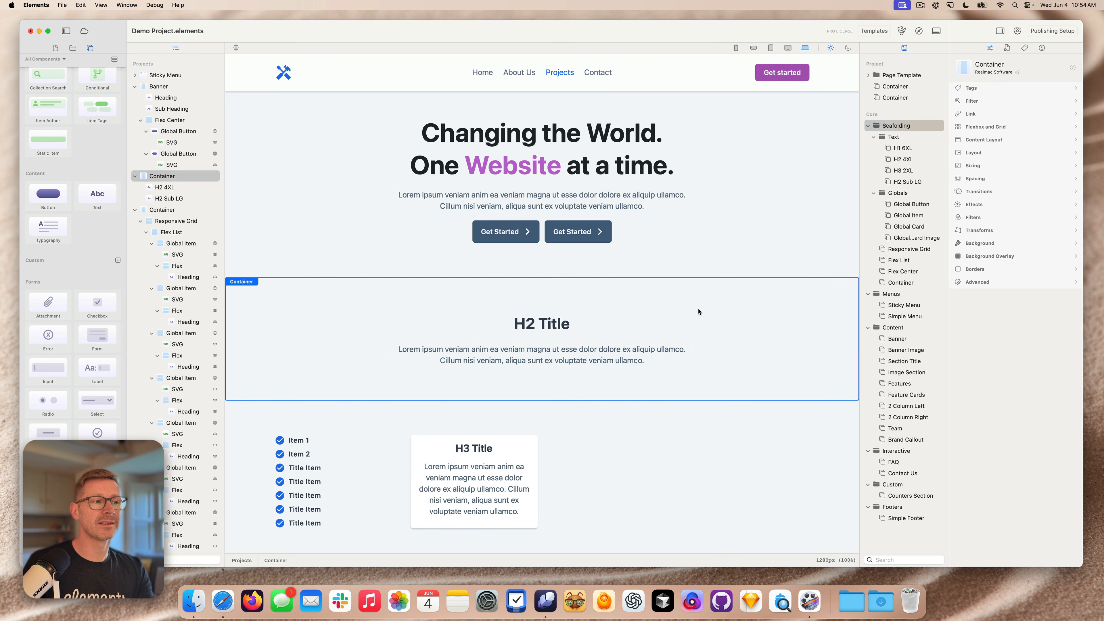
# - Preview the page in dark mode and try the Solar project theme before reselecting System
pyautogui.click(848, 48)
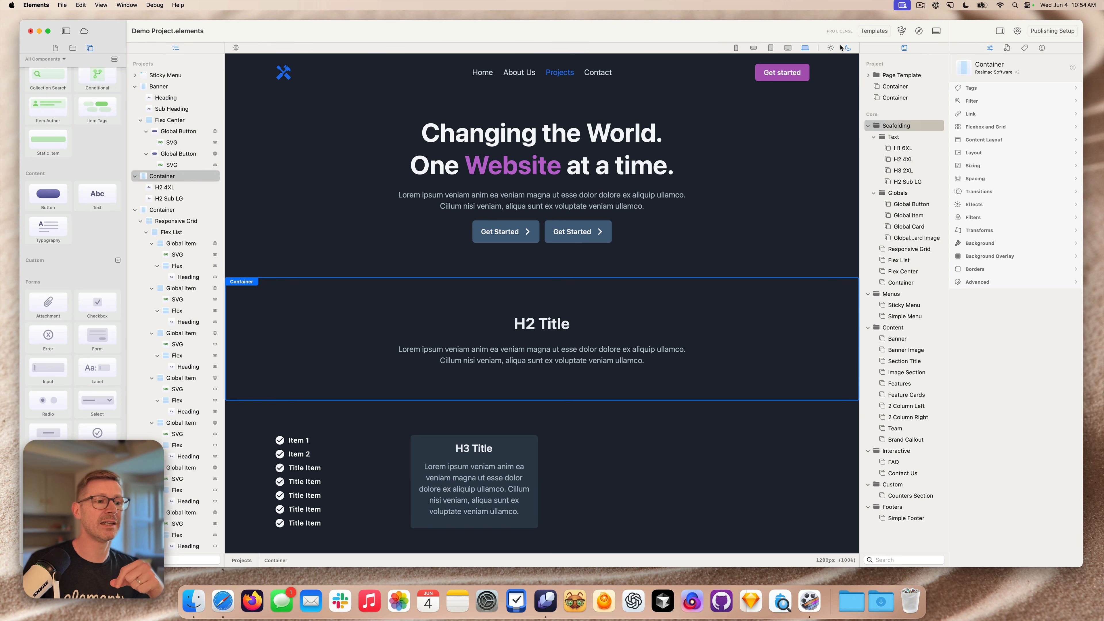
pyautogui.click(902, 31)
pyautogui.click(824, 254)
pyautogui.click(930, 271)
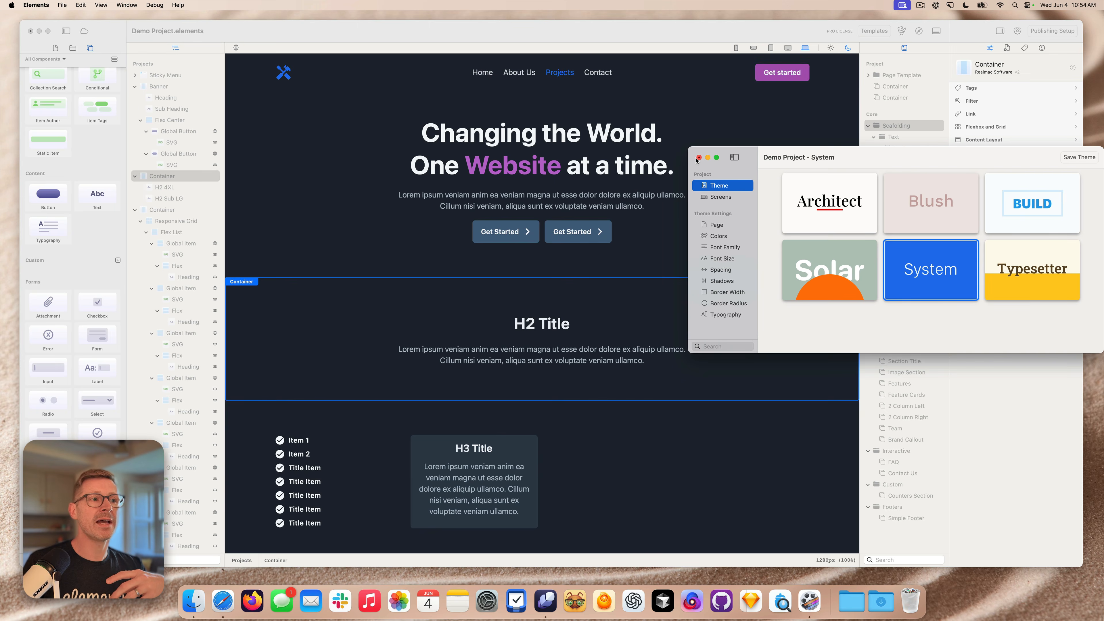
# - Close the theme settings, return the page preview to light mode and select the Container holding the item list and card
pyautogui.click(697, 158)
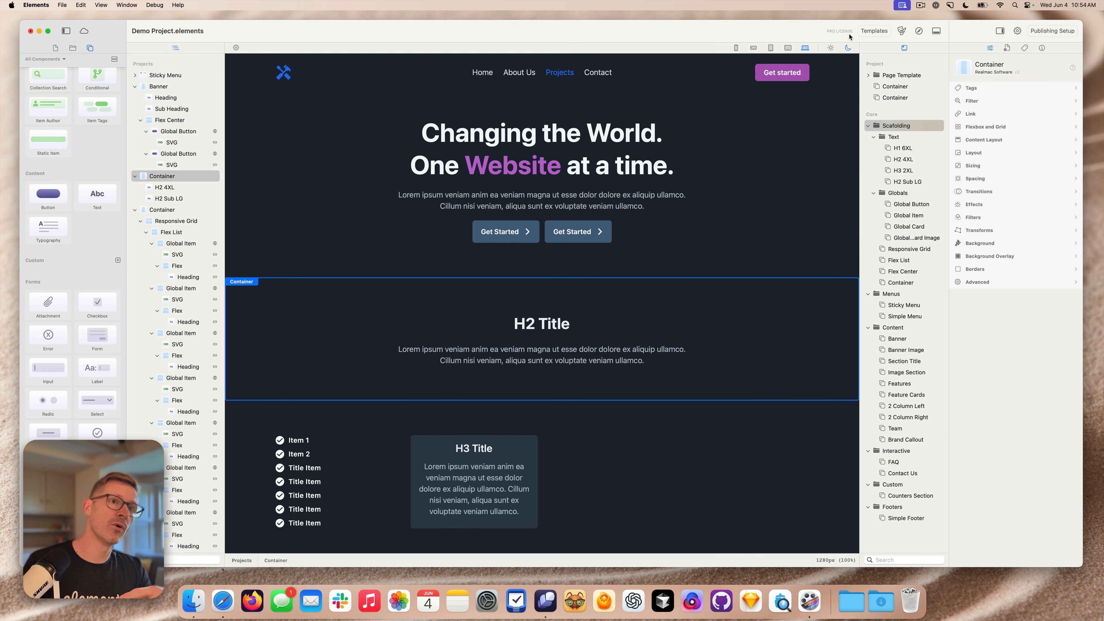
pyautogui.click(830, 48)
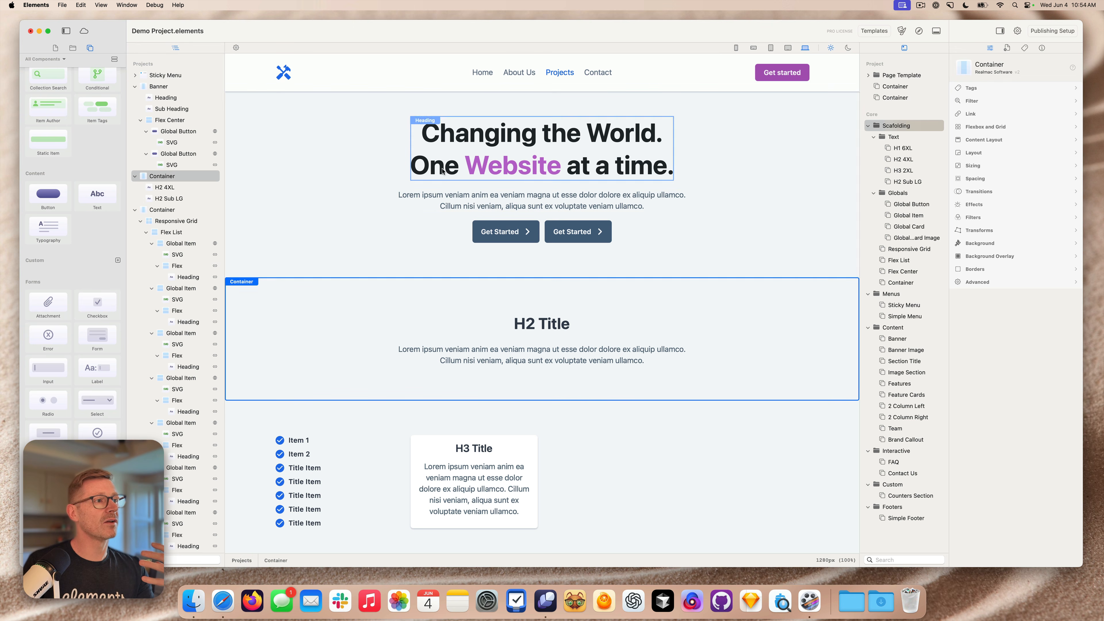
pyautogui.click(348, 435)
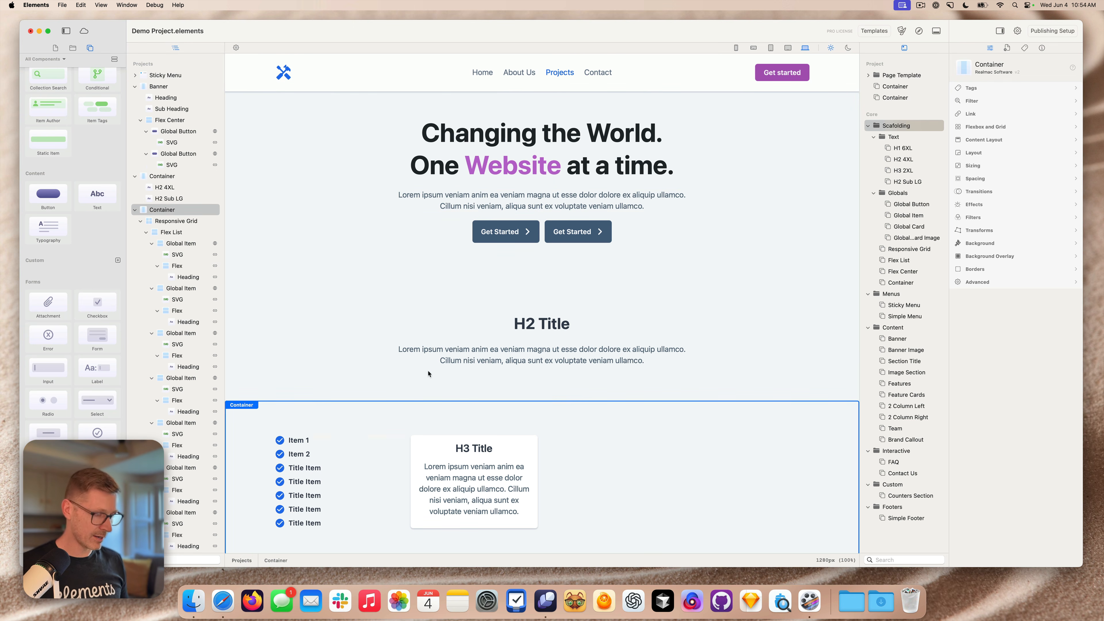
# - Paste the copied list-and-card Container between the banner and Team section of the About Us page, and remove it again
pyautogui.click(55, 47)
pyautogui.click(50, 75)
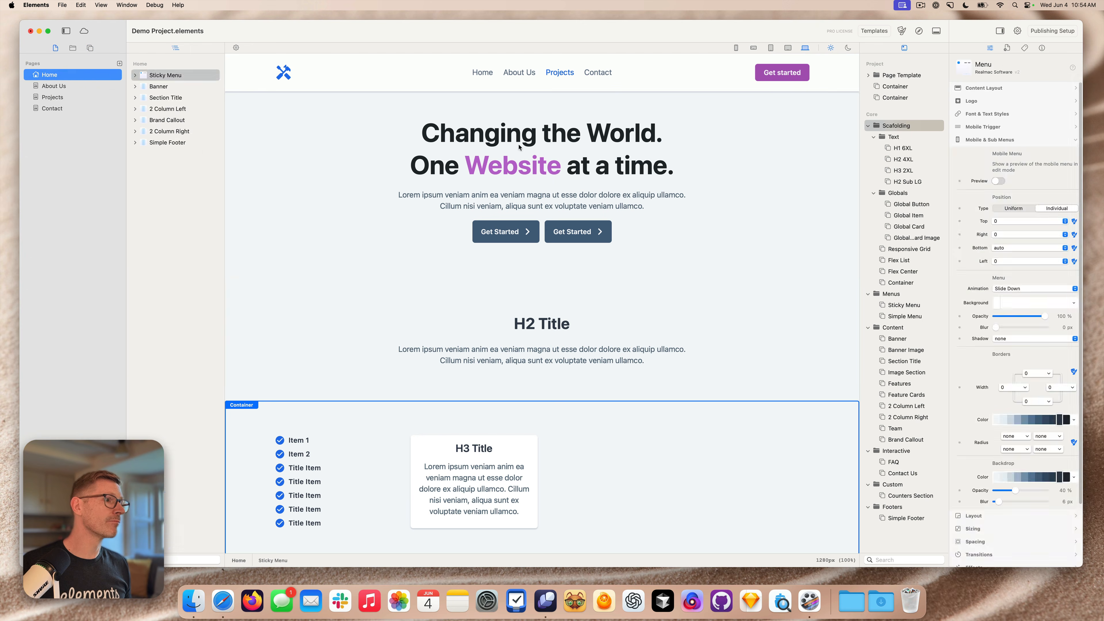
pyautogui.click(52, 85)
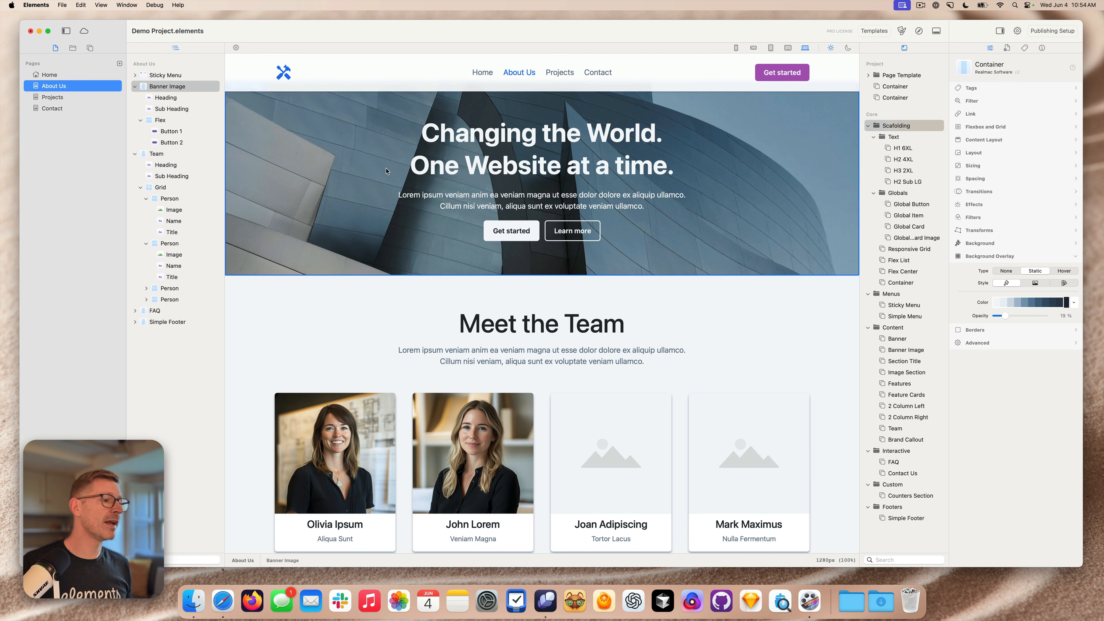
pyautogui.click(454, 291)
pyautogui.click(438, 234)
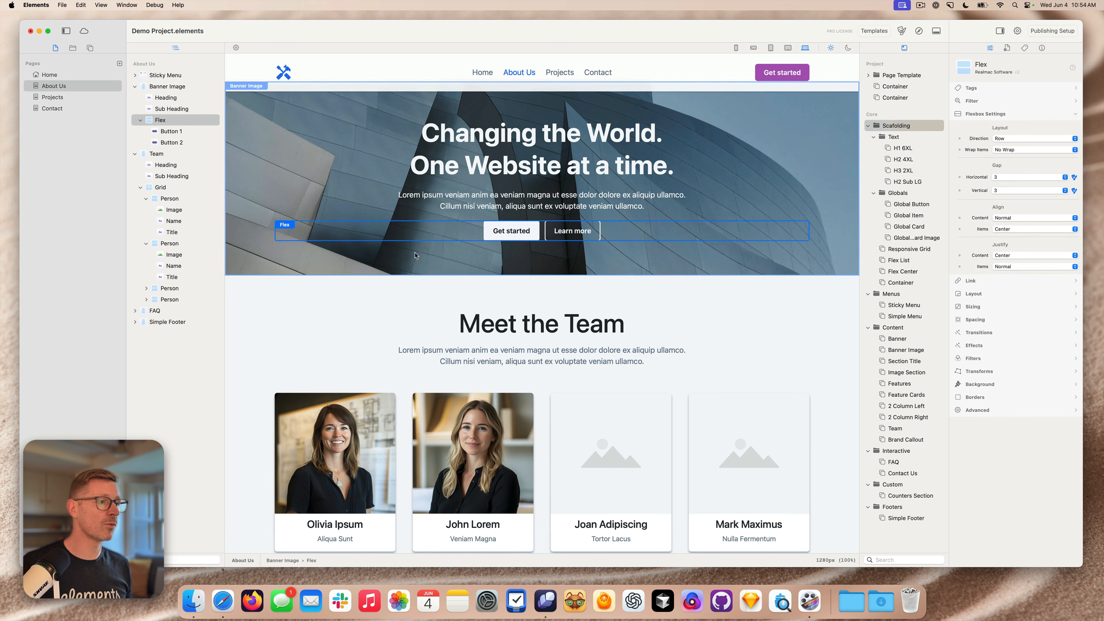
pyautogui.click(439, 260)
pyautogui.press('super+v')
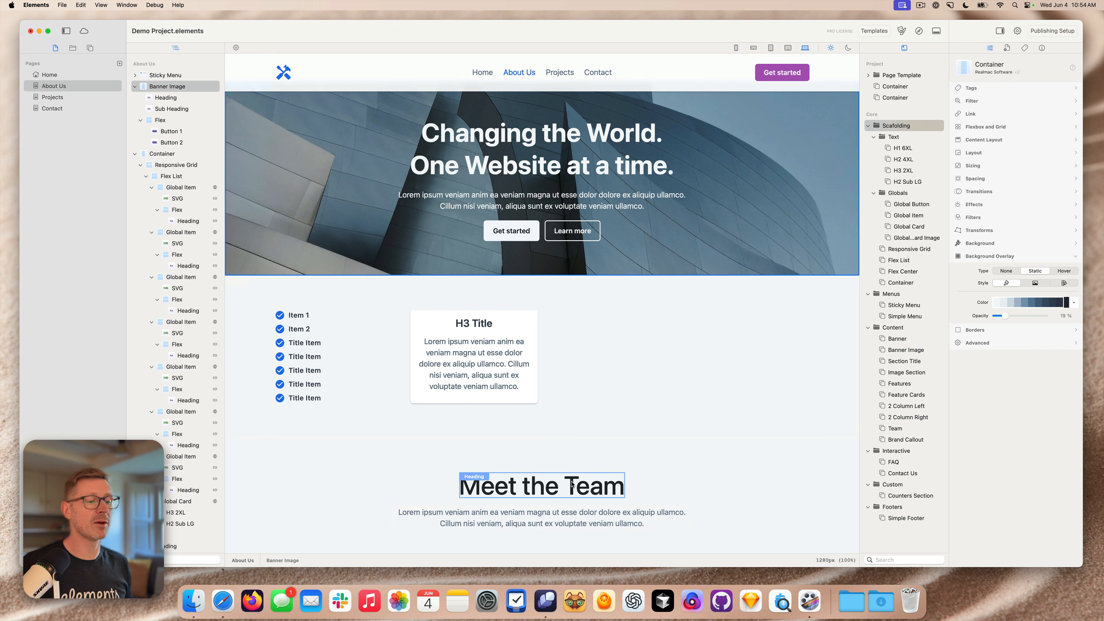
pyautogui.press('BackSpace')
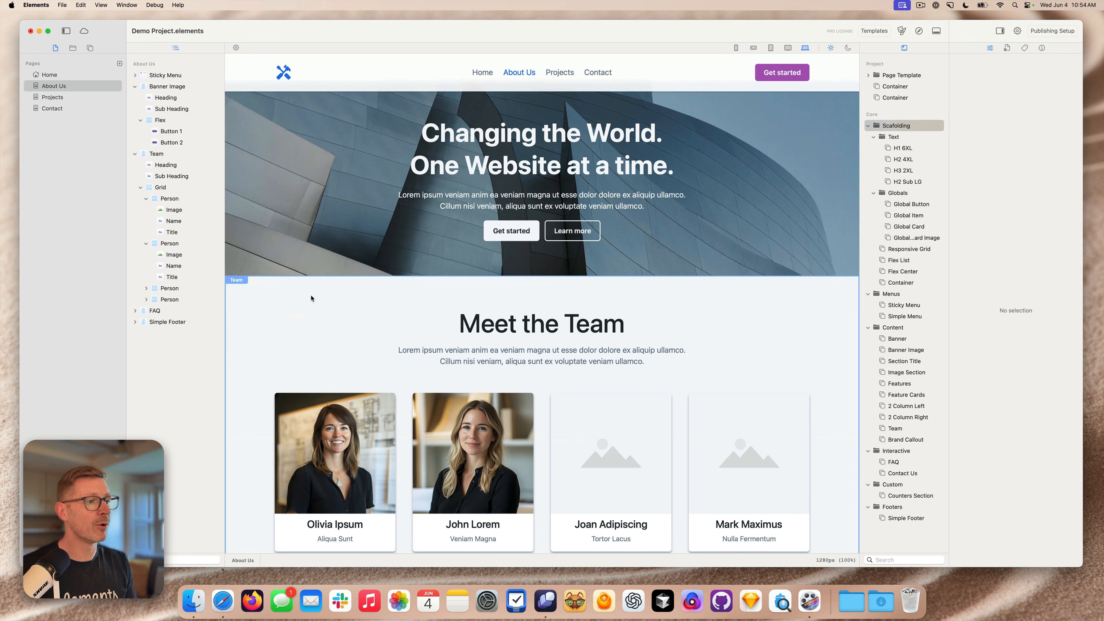
# - Create a new project from Empty Project, enlarge its window and widen the page preview to 1472 px
pyautogui.click(930, 124)
pyautogui.click(62, 5)
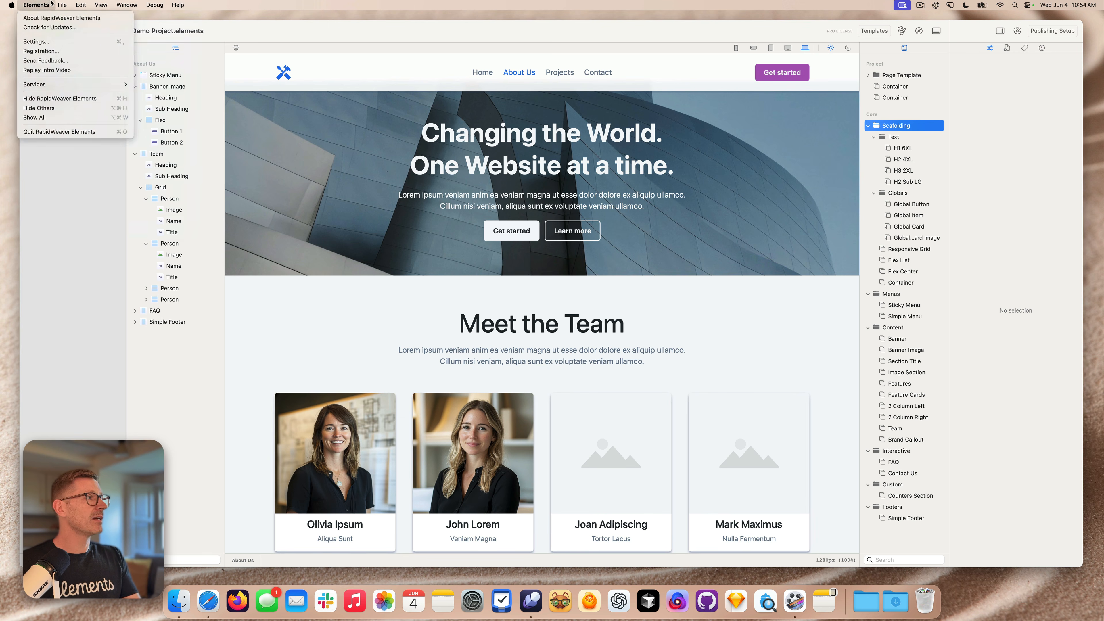
pyautogui.click(78, 18)
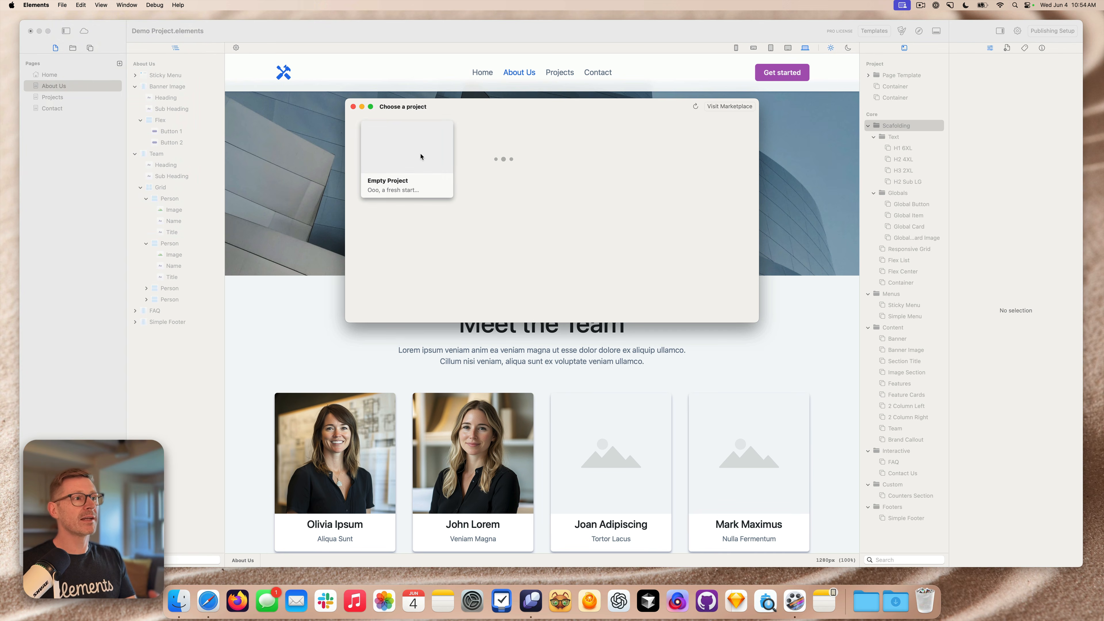
pyautogui.click(413, 153)
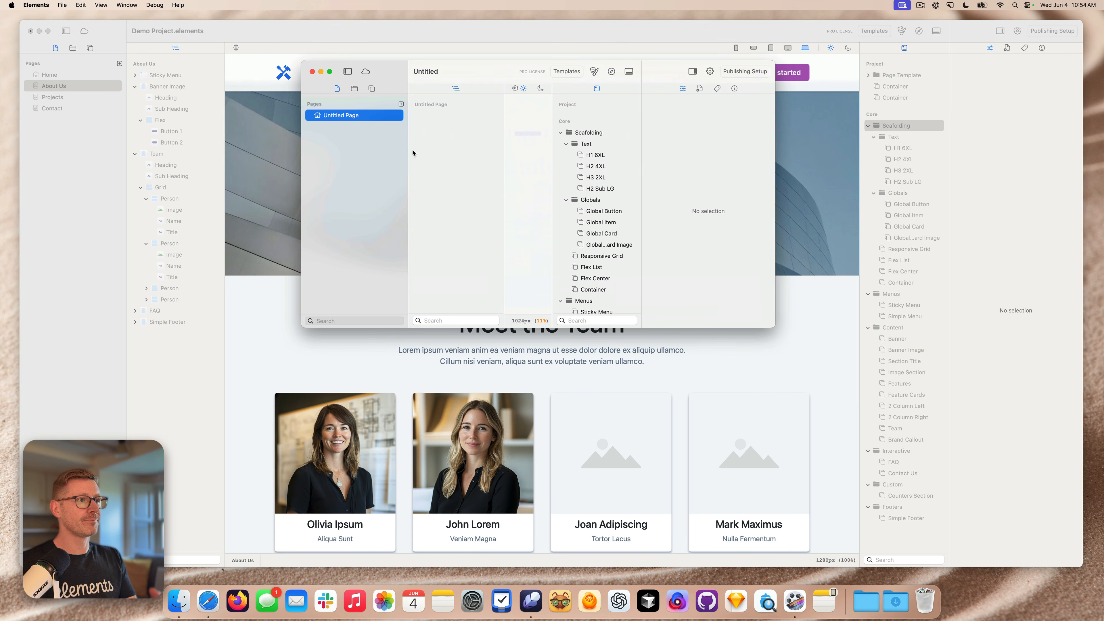
pyautogui.doubleClick(775, 327)
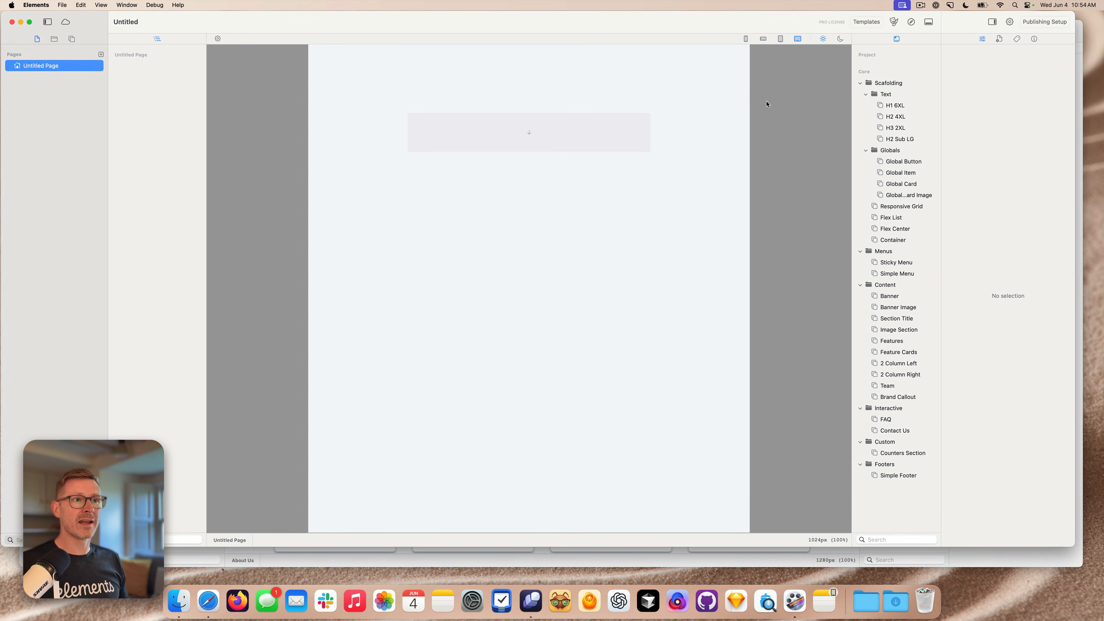
pyautogui.moveTo(752, 110); pyautogui.dragTo(956, 110)
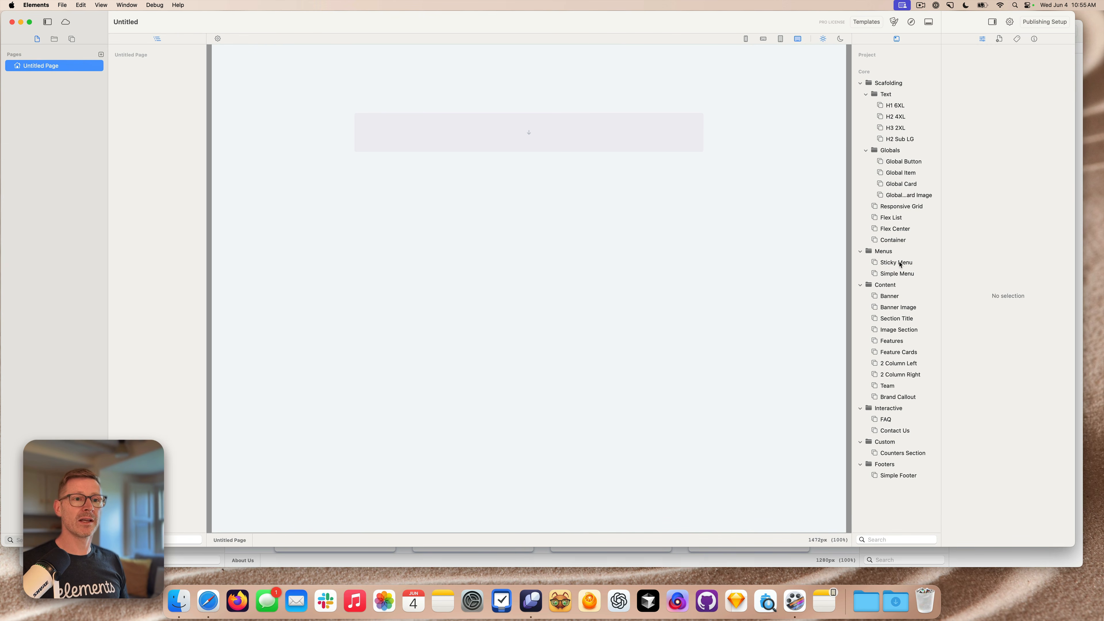
# - Build the first page from a Sticky Menu, Banner Image, Section Title and Feature Cards, stacked in that order
pyautogui.moveTo(898, 266); pyautogui.dragTo(750, 217)
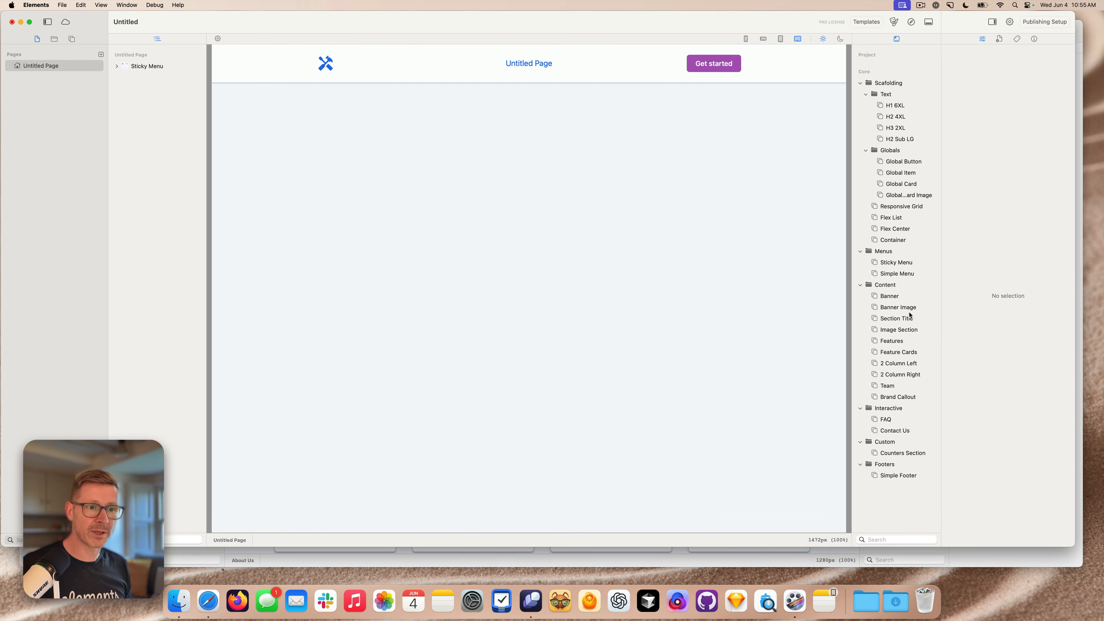
pyautogui.moveTo(908, 310); pyautogui.dragTo(810, 324)
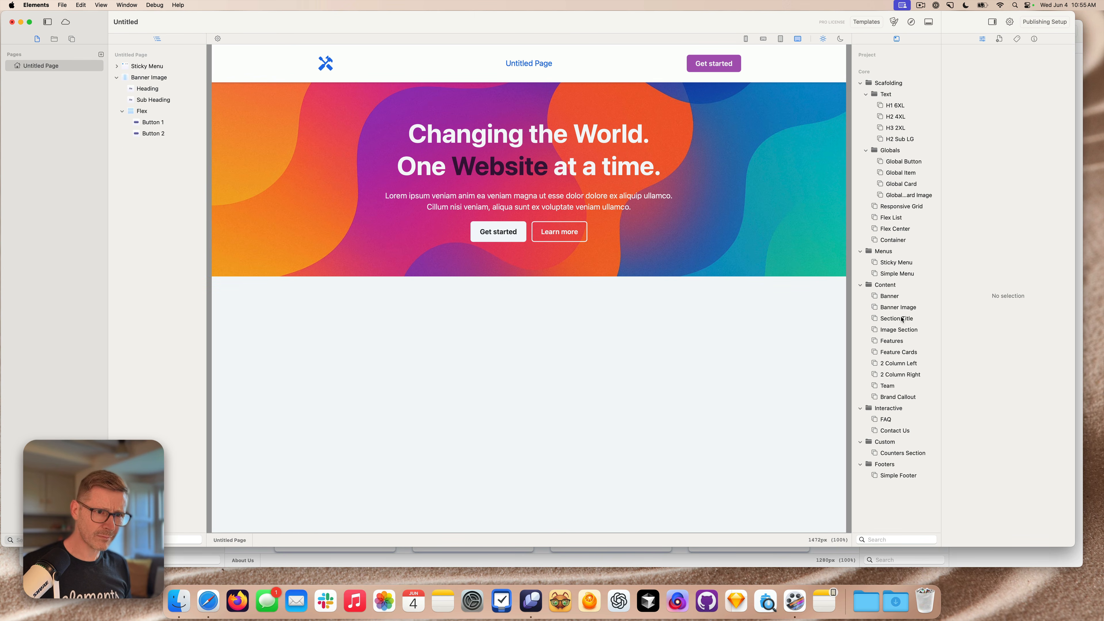
pyautogui.moveTo(902, 320); pyautogui.dragTo(724, 335)
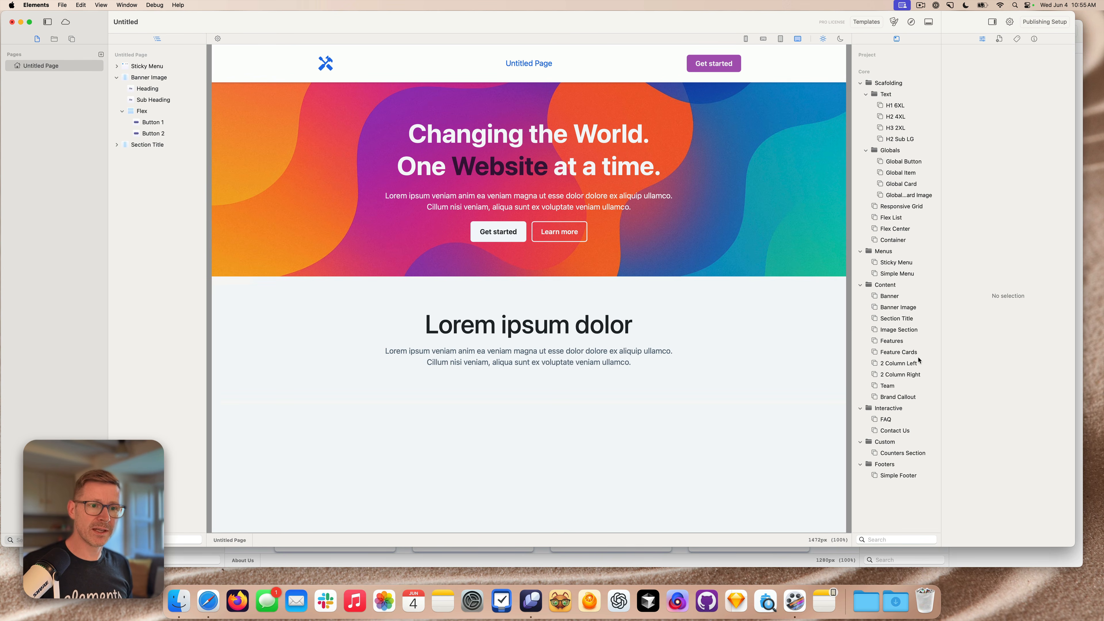
pyautogui.moveTo(900, 352); pyautogui.dragTo(693, 398)
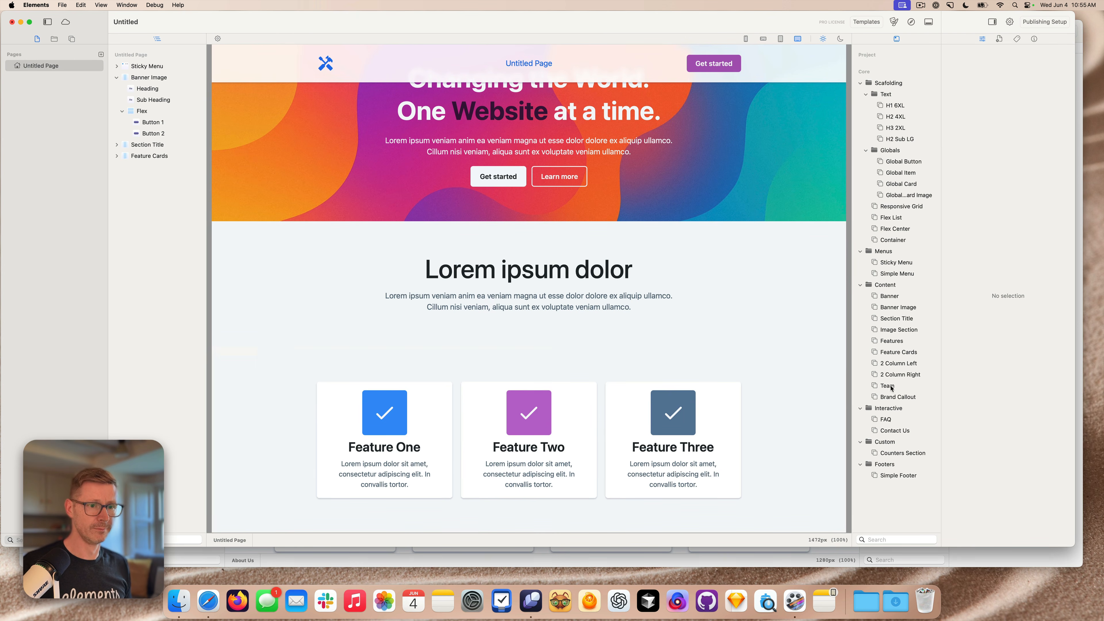
# - Finish the first page with a Simple Footer and insert the FAQ component between the Feature Cards and the footer
pyautogui.moveTo(892, 479); pyautogui.dragTo(730, 526)
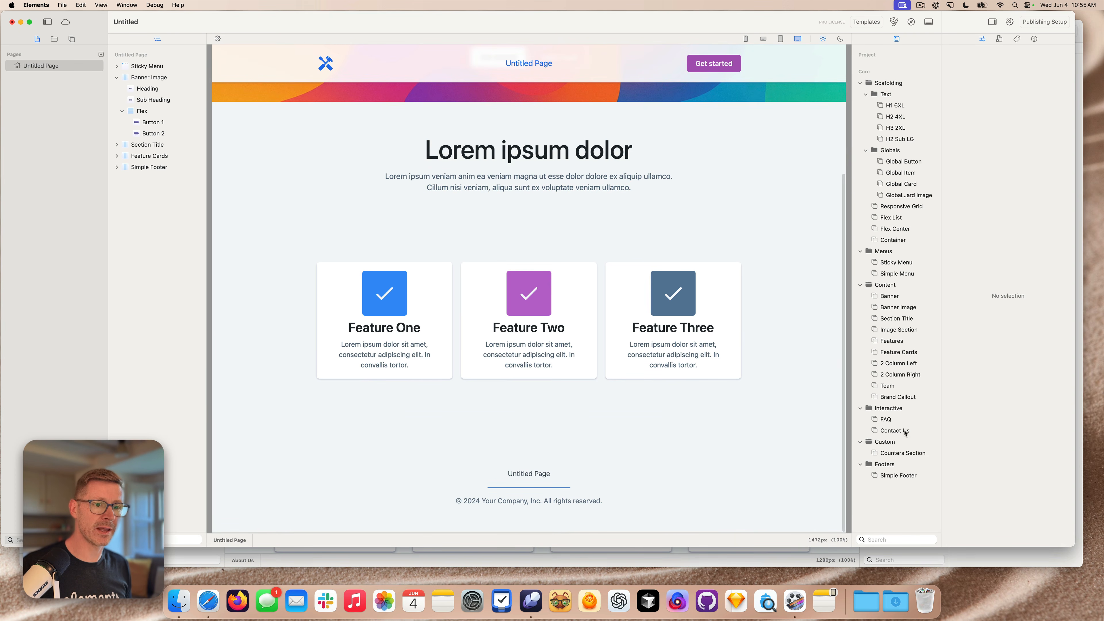
pyautogui.click(867, 412)
pyautogui.moveTo(887, 420); pyautogui.dragTo(612, 434)
pyautogui.scroll(15, 720, 348)
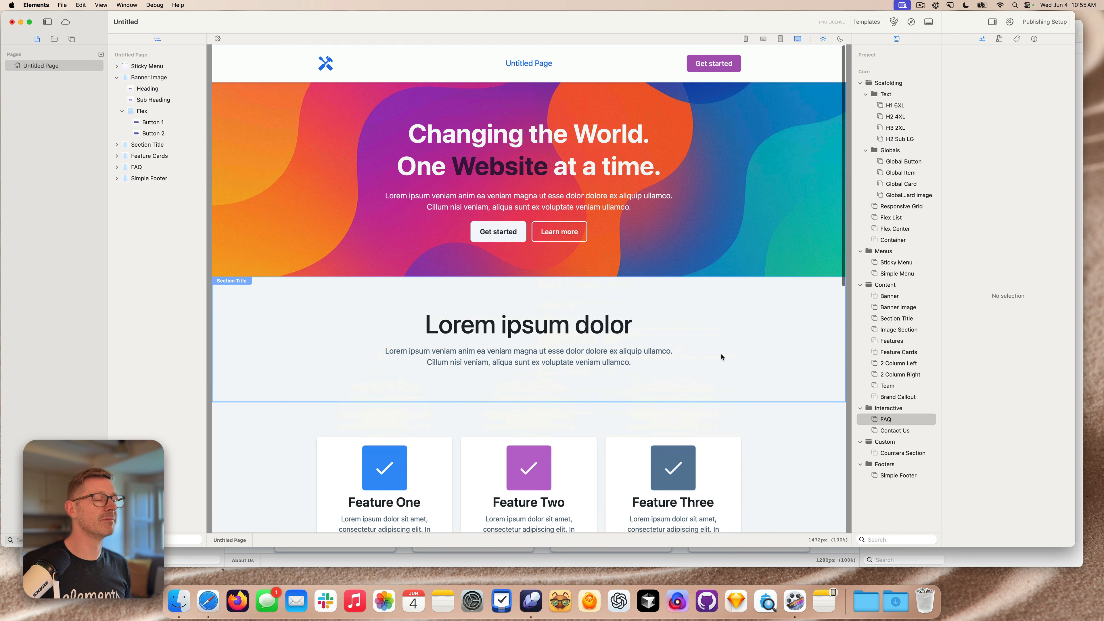
# - Add a second page and insert Sticky Menu, Banner Image, Image Section, Features, 2 Column Right, Contact Us, Counters Section and Simple Footer together
pyautogui.click(101, 56)
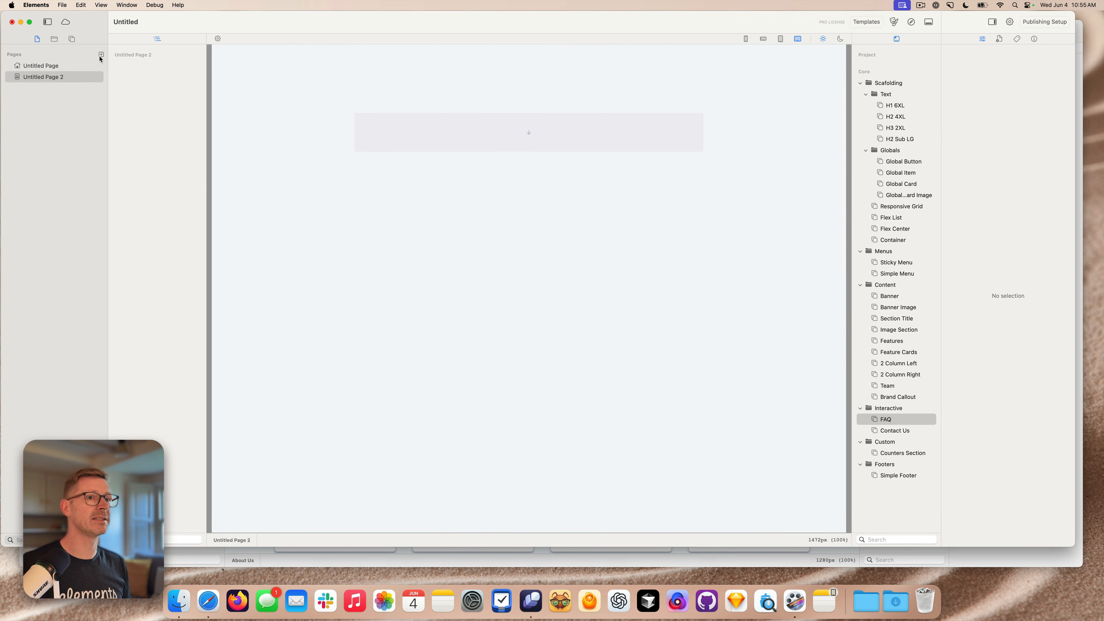
pyautogui.click(905, 263)
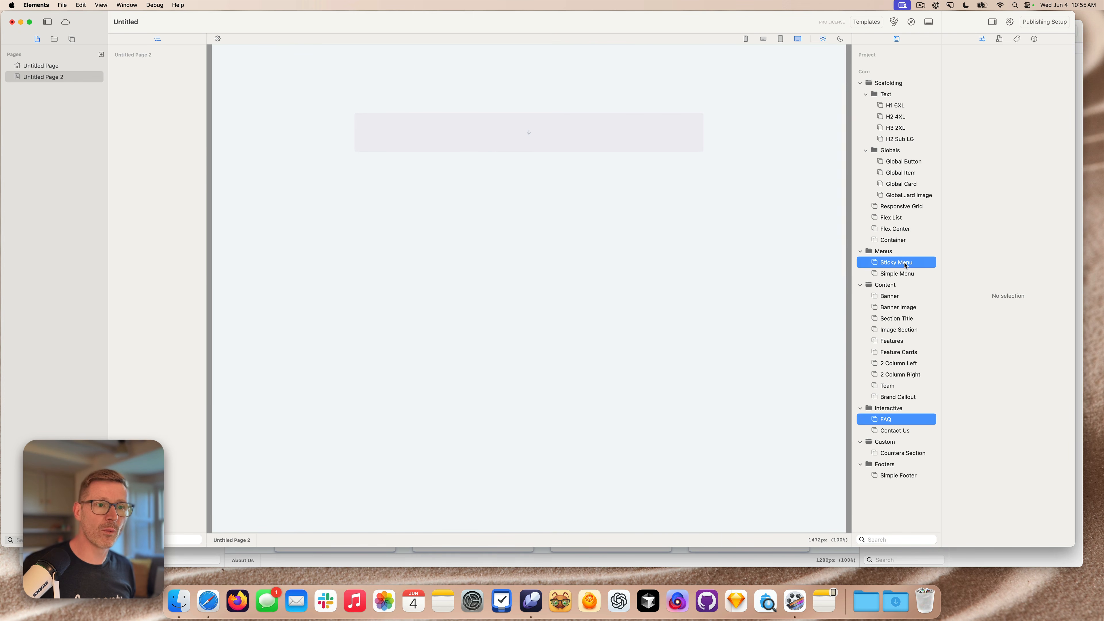
pyautogui.keyDown('super'); pyautogui.click(918, 307); pyautogui.keyUp('super')
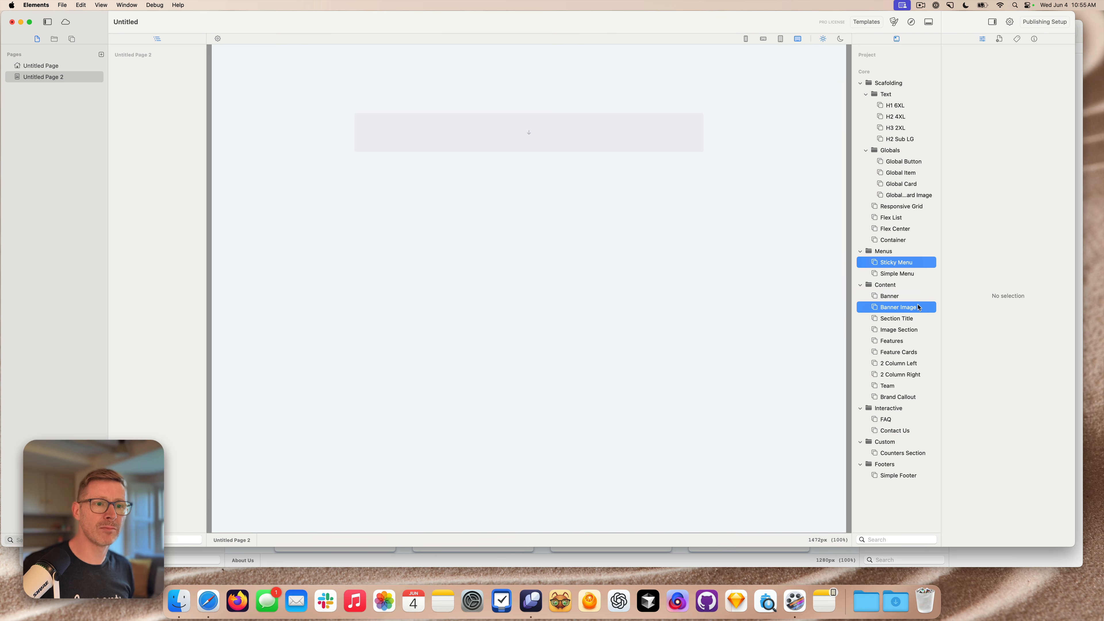
pyautogui.keyDown('super'); pyautogui.click(912, 331); pyautogui.keyUp('super')
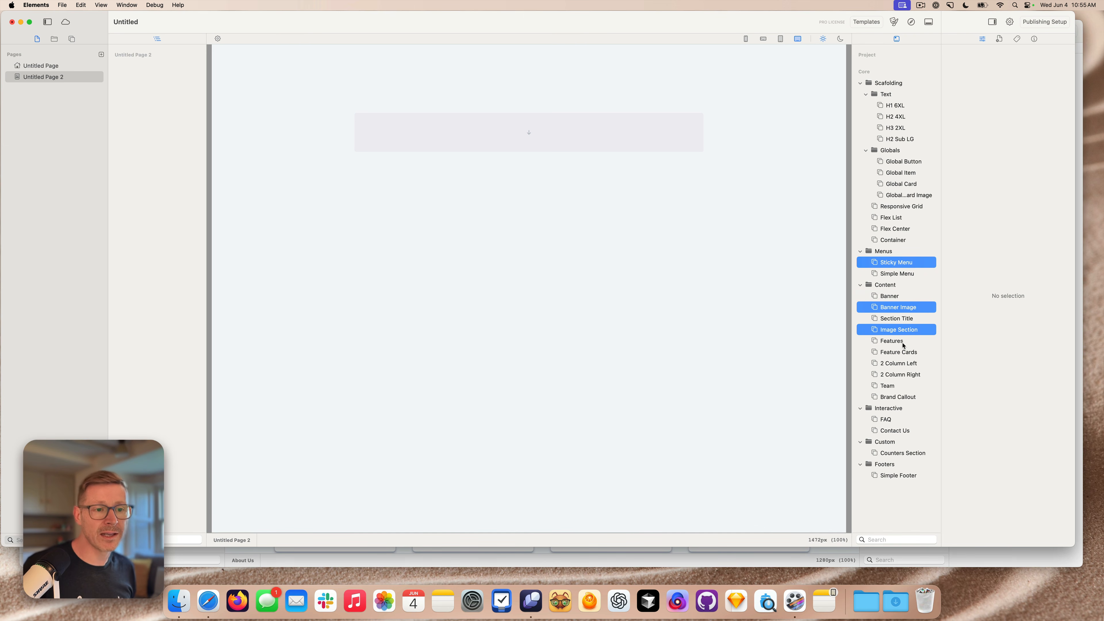
pyautogui.keyDown('super'); pyautogui.click(904, 344); pyautogui.keyUp('super')
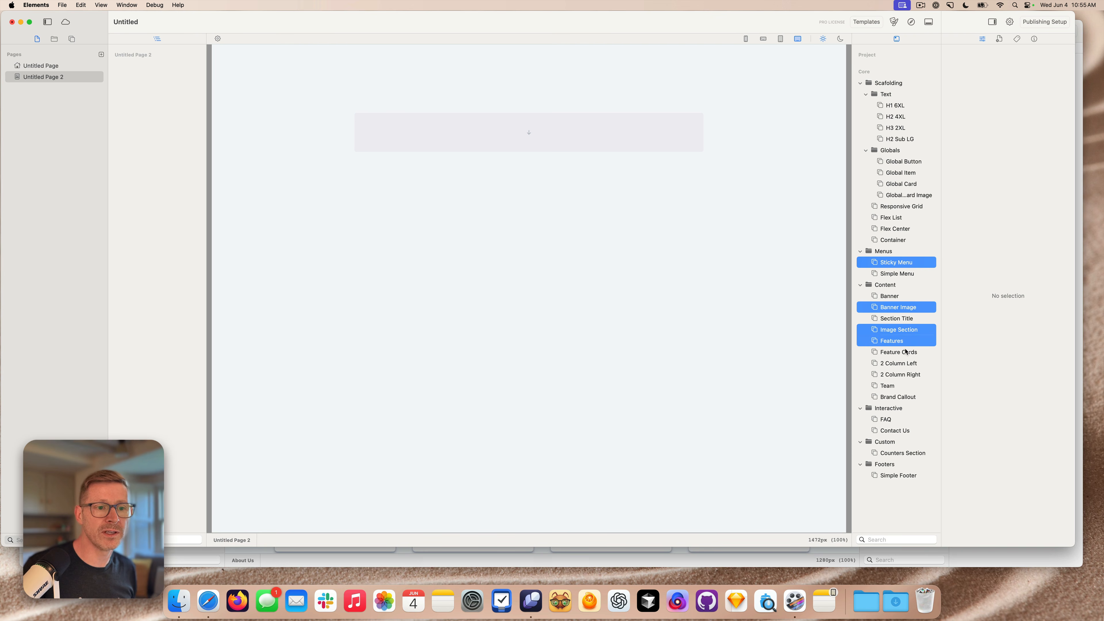
pyautogui.keyDown('super'); pyautogui.click(911, 375); pyautogui.keyUp('super')
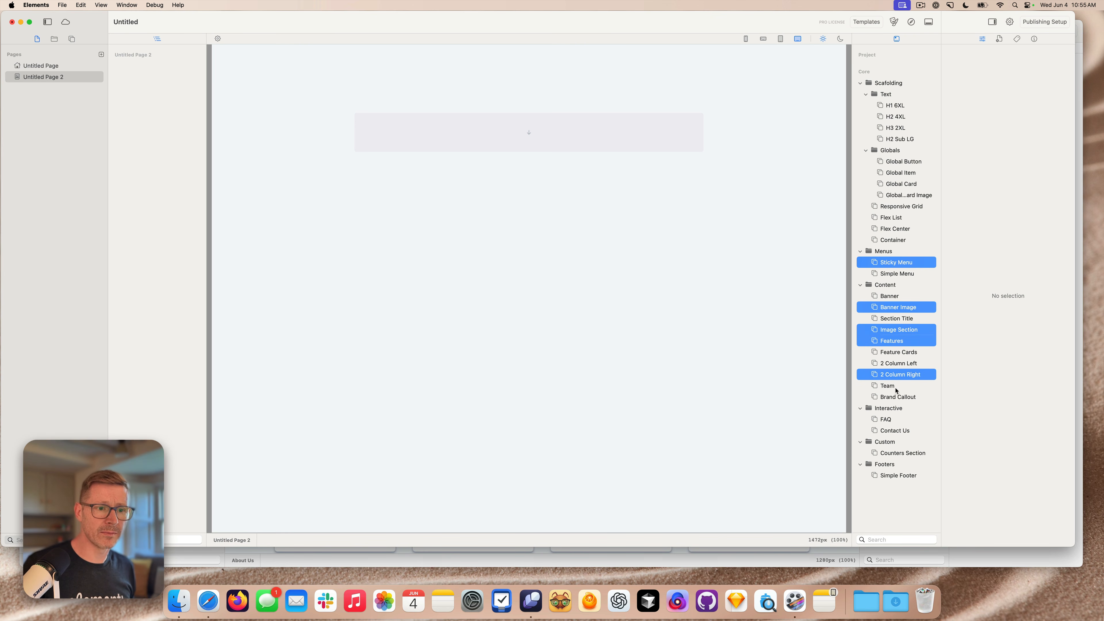
pyautogui.keyDown('super'); pyautogui.click(895, 431); pyautogui.keyUp('super')
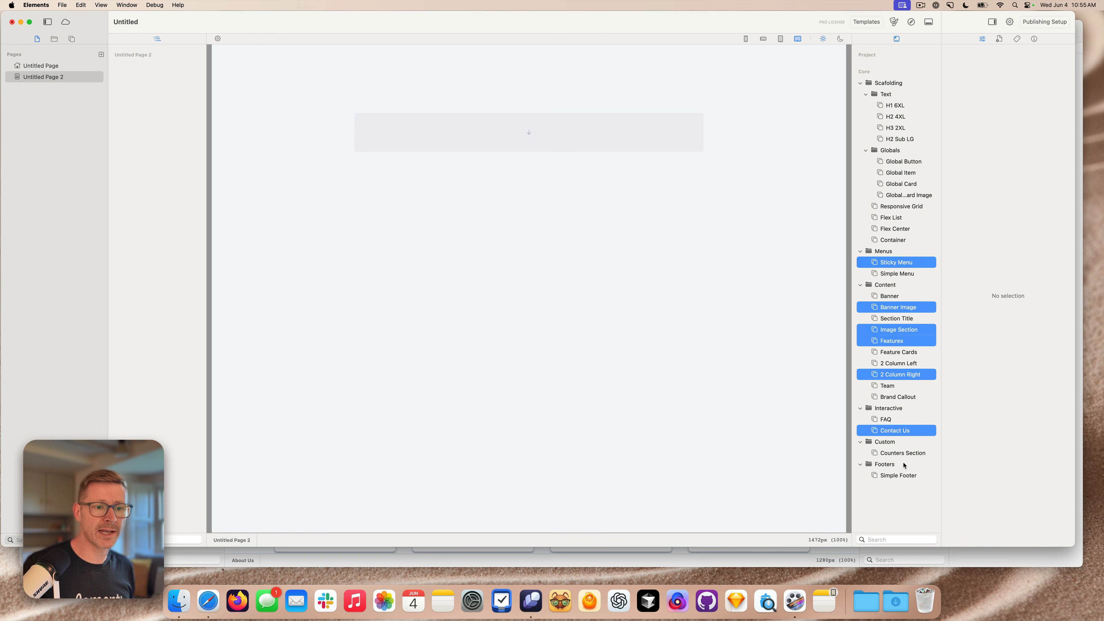
pyautogui.keyDown('super'); pyautogui.click(900, 479); pyautogui.keyUp('super')
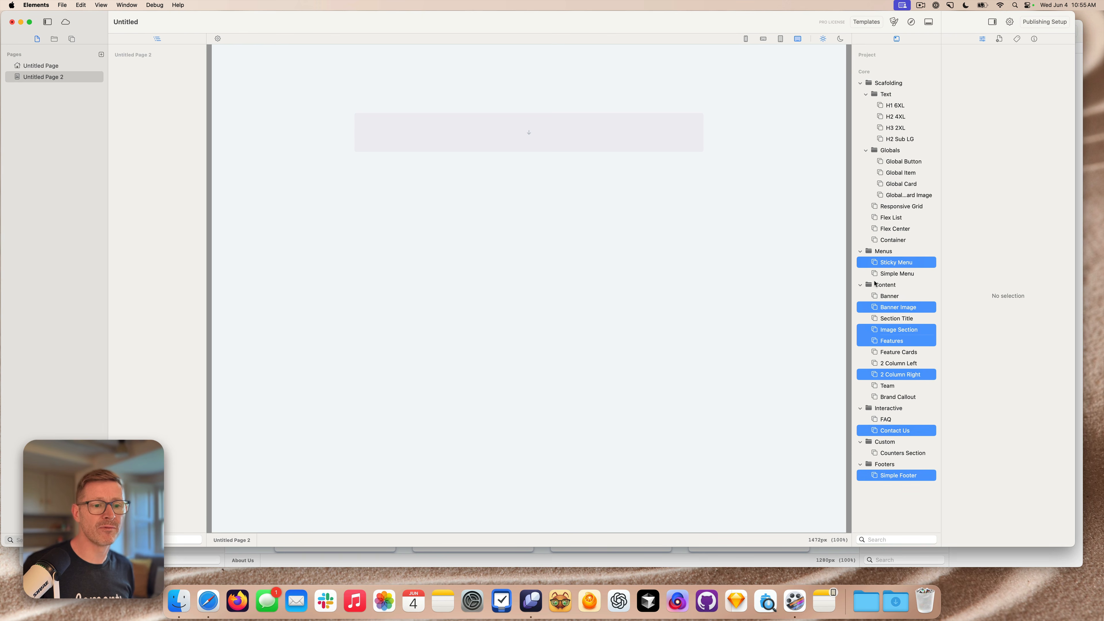
pyautogui.keyDown('super'); pyautogui.click(901, 453); pyautogui.keyUp('super')
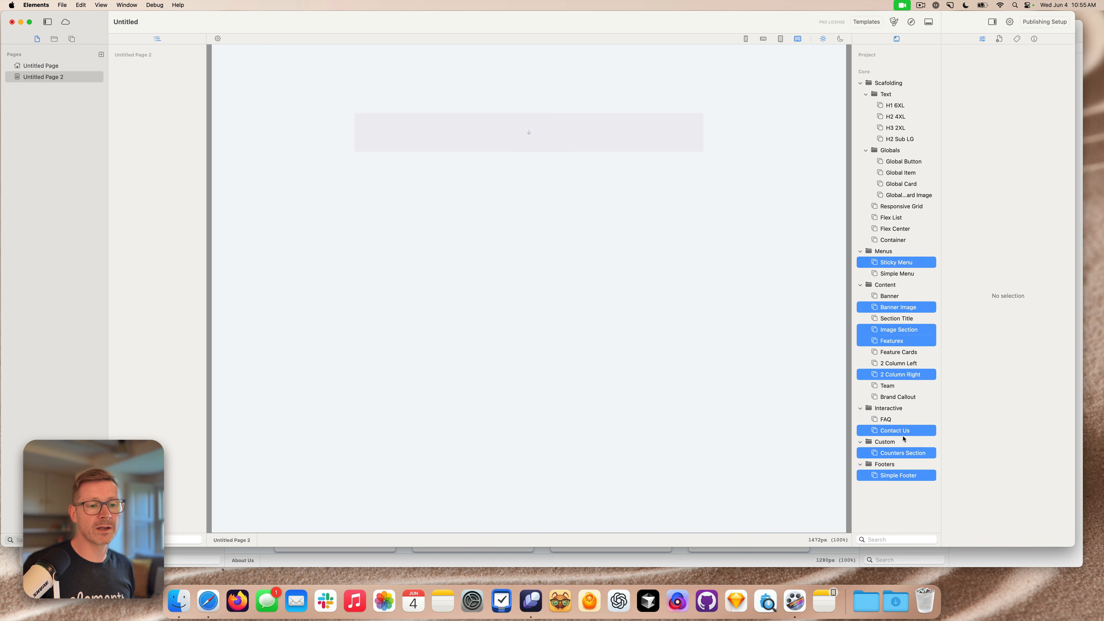
pyautogui.moveTo(903, 431); pyautogui.dragTo(521, 136)
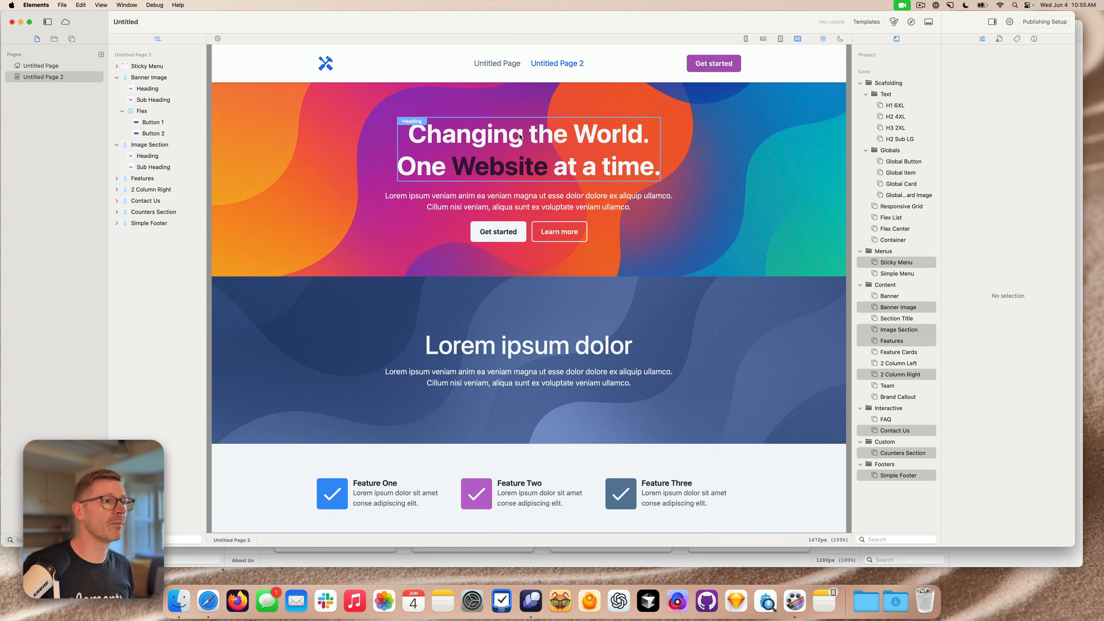
# - Move the Features section above the Image Section on the second page, directly below the Banner Image
pyautogui.scroll(-1, 670, 303)
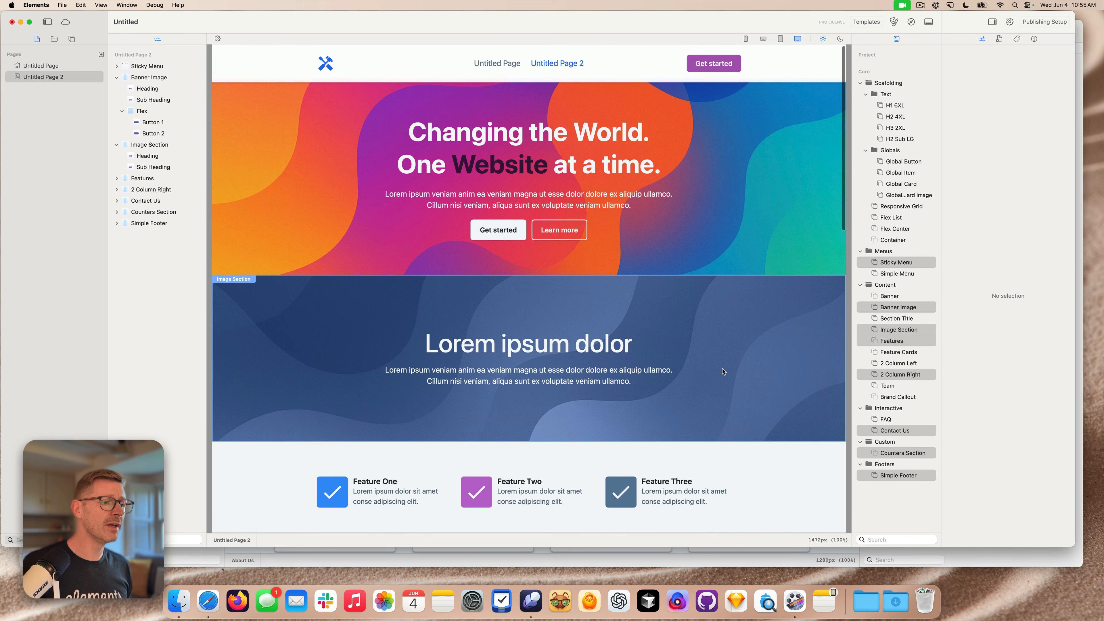
pyautogui.scroll(-10, 723, 371)
pyautogui.scroll(7, 565, 348)
pyautogui.moveTo(428, 353); pyautogui.dragTo(419, 210)
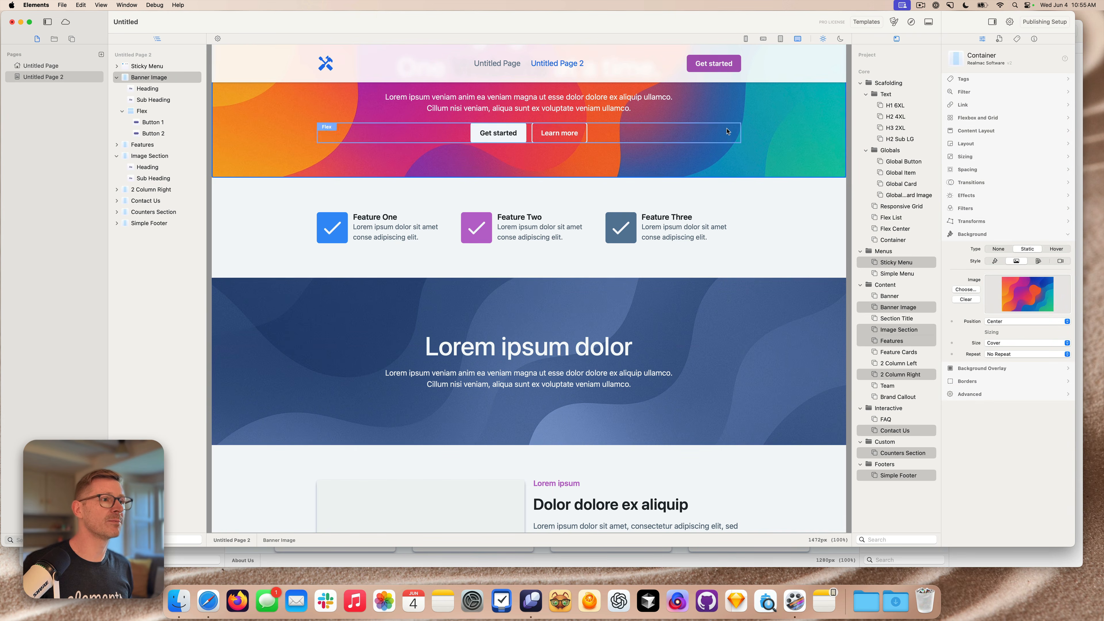
pyautogui.scroll(2, 727, 131)
# - Examine the Counters Section near the page end and the settings of its Clients counter
pyautogui.scroll(-15, 665, 313)
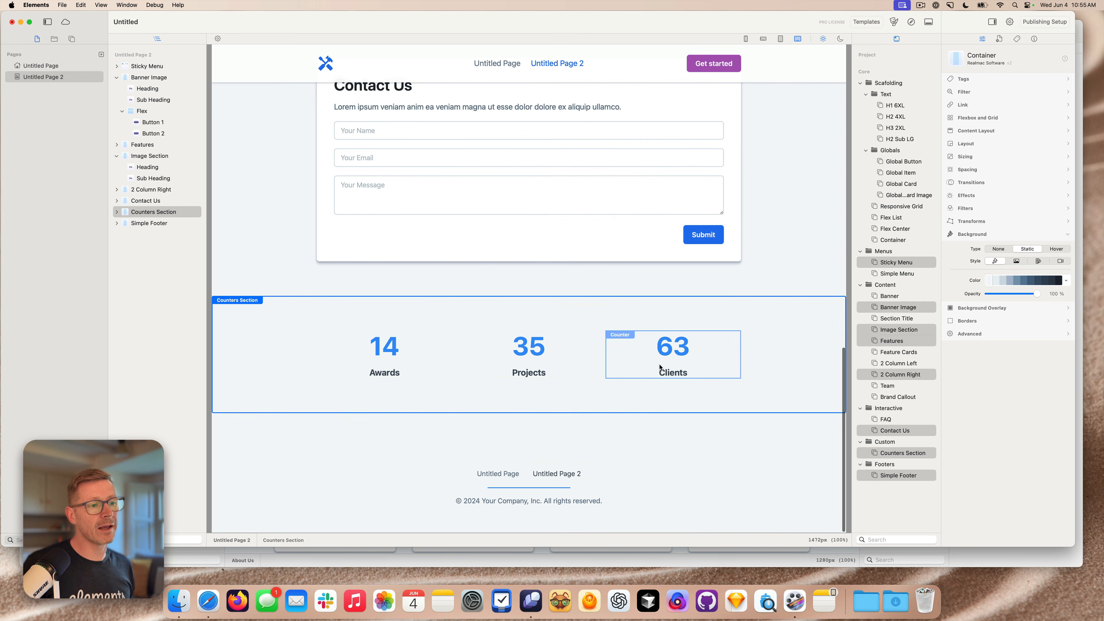
pyautogui.click(642, 364)
pyautogui.click(646, 321)
pyautogui.click(629, 350)
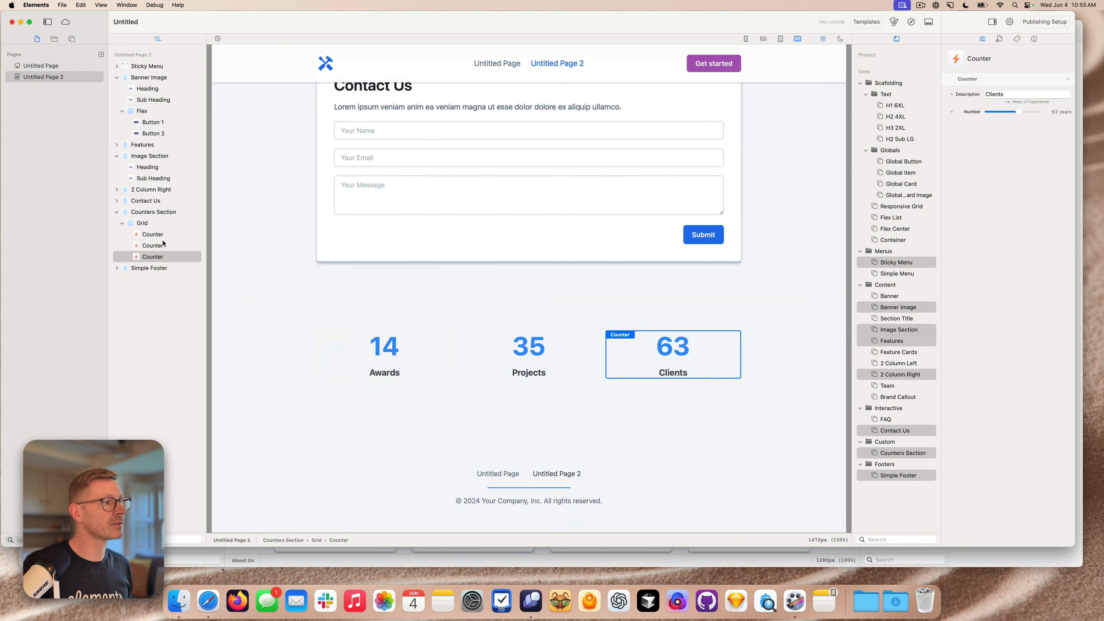
pyautogui.click(897, 399)
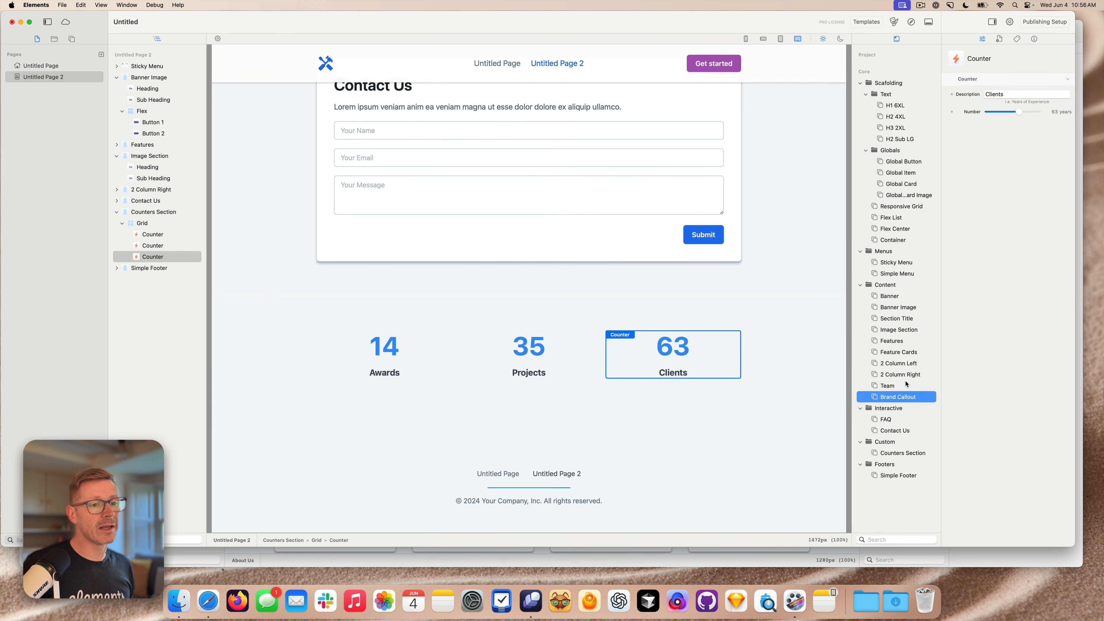
pyautogui.click(903, 377)
pyautogui.click(601, 355)
pyautogui.click(661, 369)
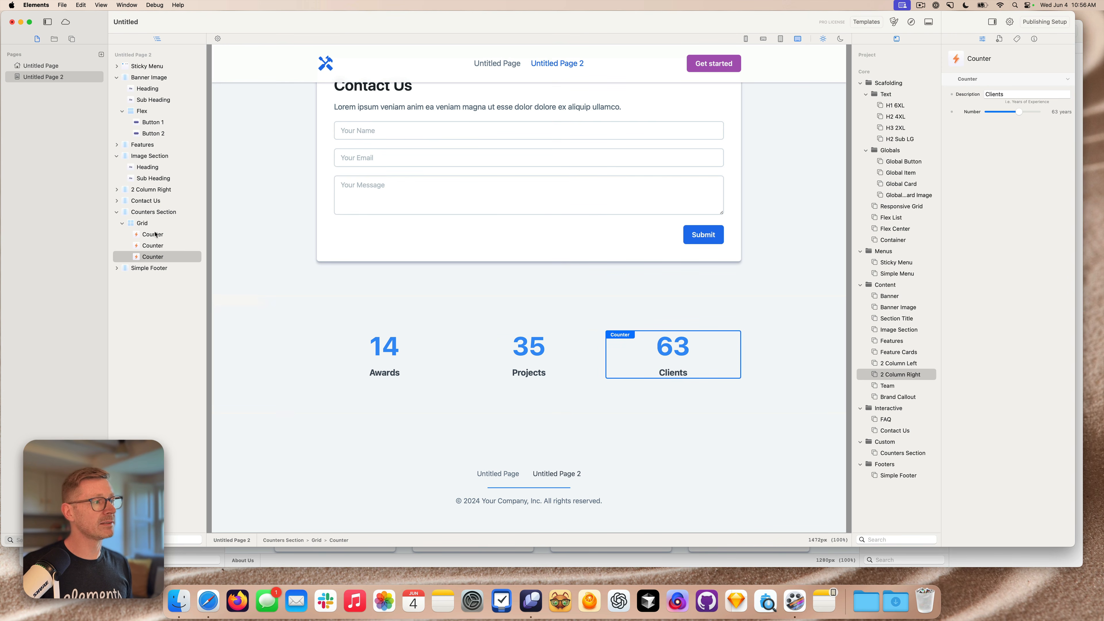
# - Preview the second page in the browser down to its counters and set the Clients counter's number to 83
pyautogui.click(911, 22)
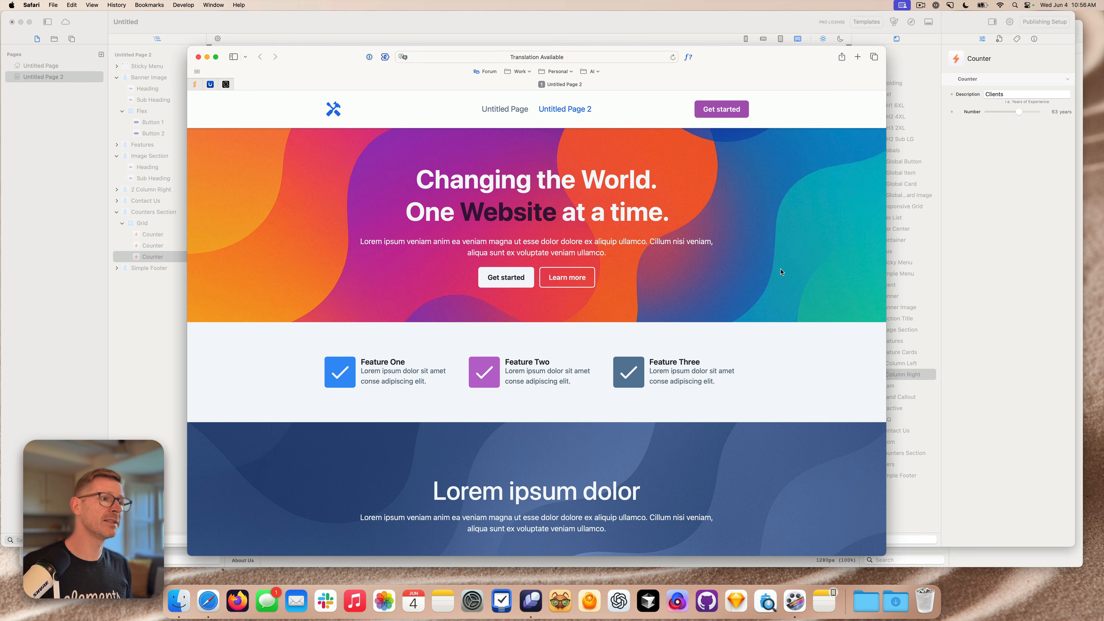
pyautogui.scroll(-15, 781, 271)
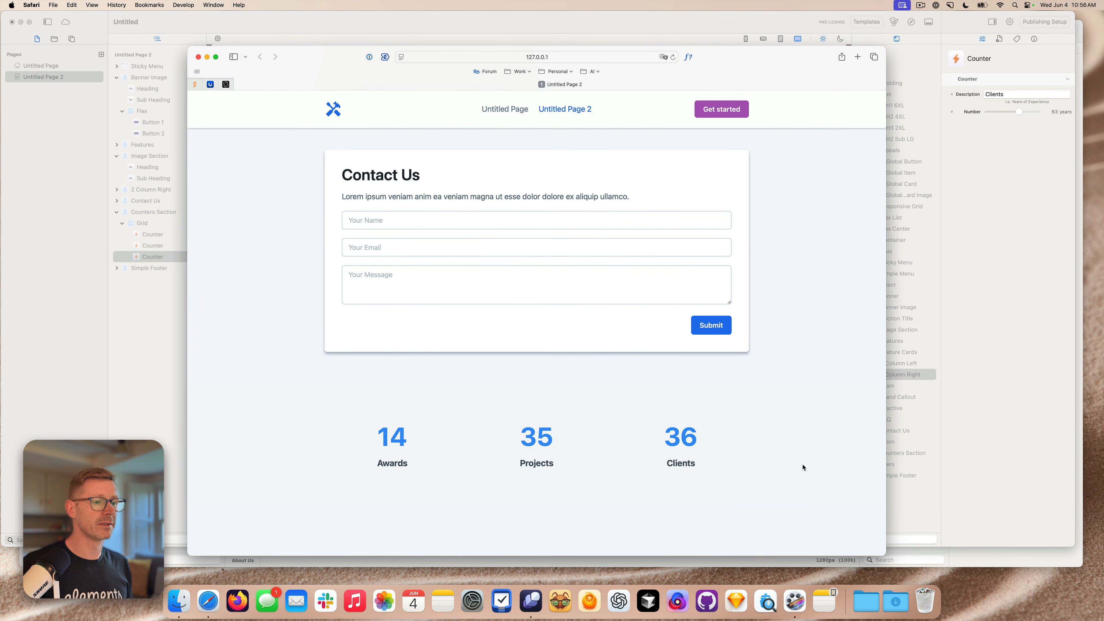
pyautogui.click(957, 490)
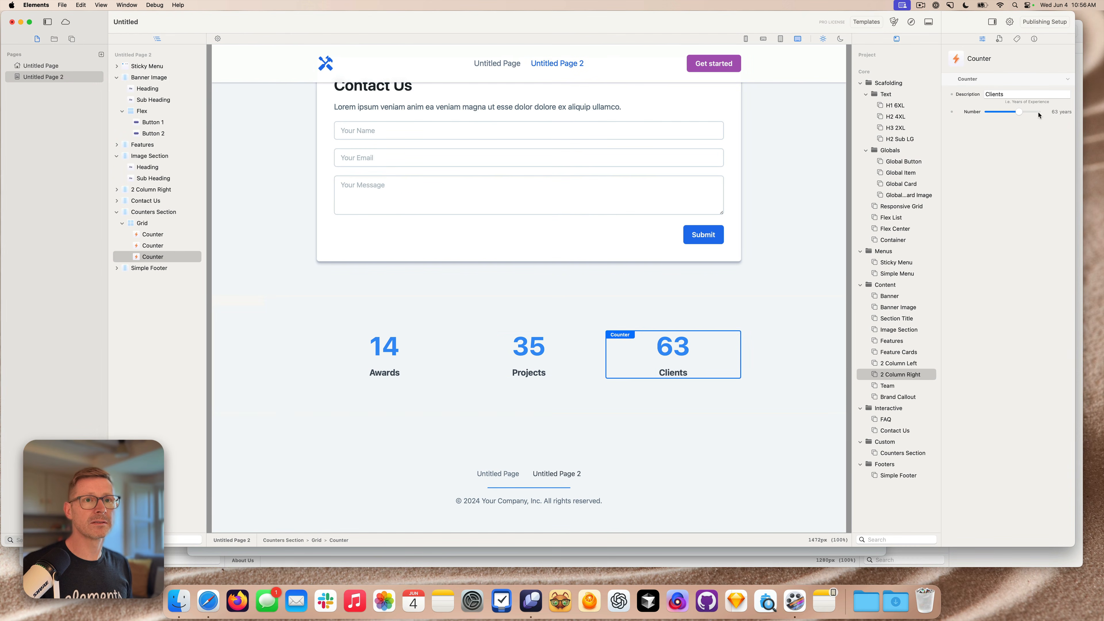
pyautogui.moveTo(1019, 113); pyautogui.dragTo(1028, 112)
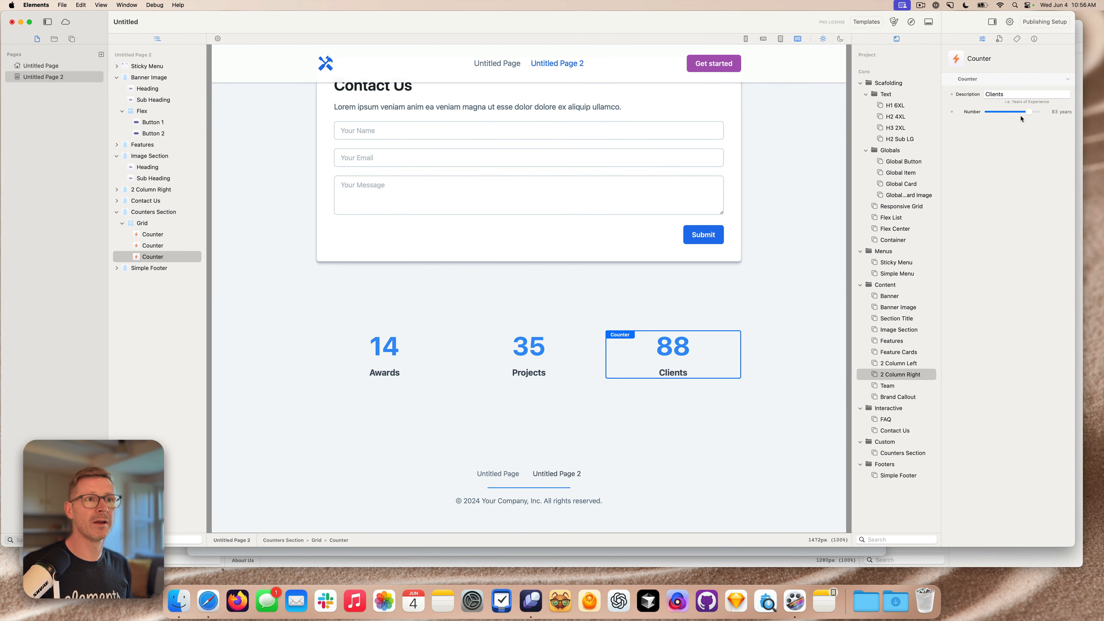
# - Examine the Counter component's template code and its property definitions in the code editor
pyautogui.click(929, 21)
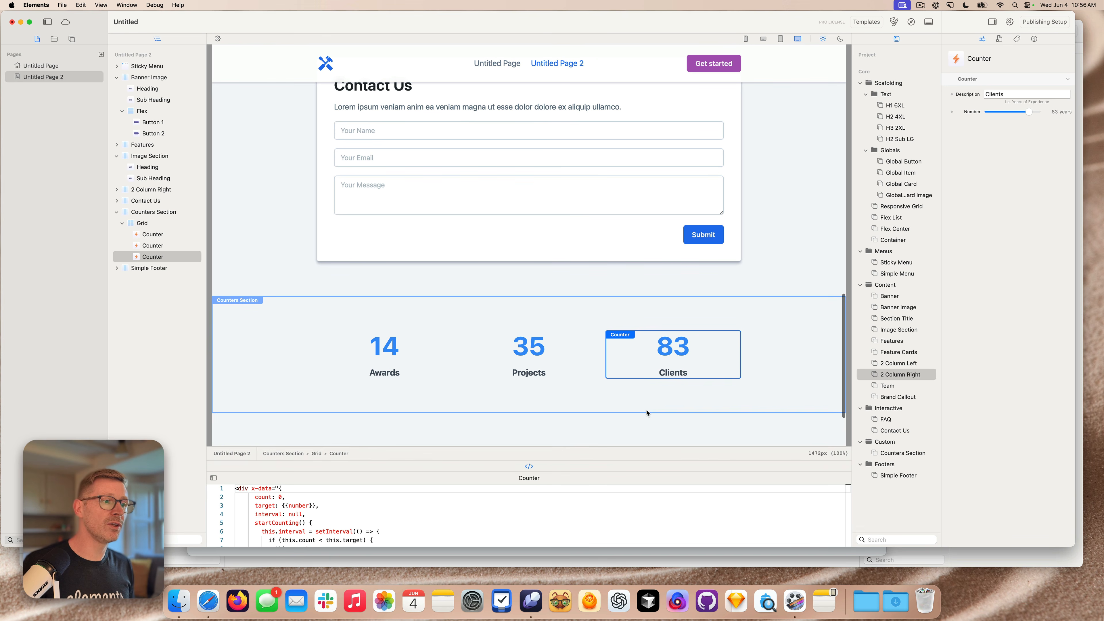
pyautogui.moveTo(433, 460); pyautogui.dragTo(448, 247)
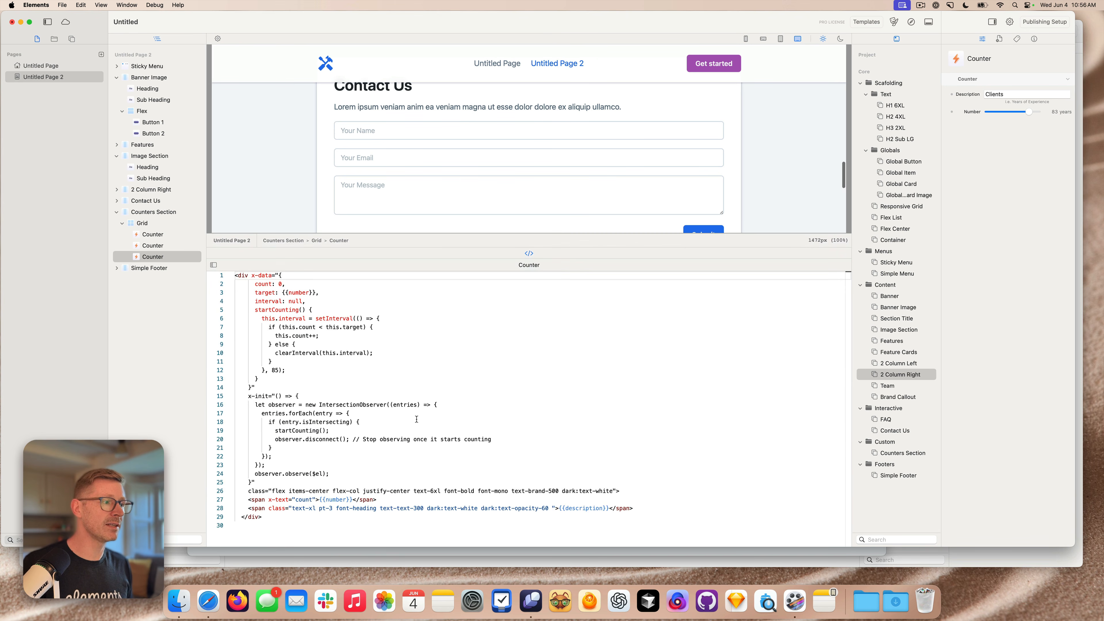
pyautogui.click(213, 266)
pyautogui.click(237, 332)
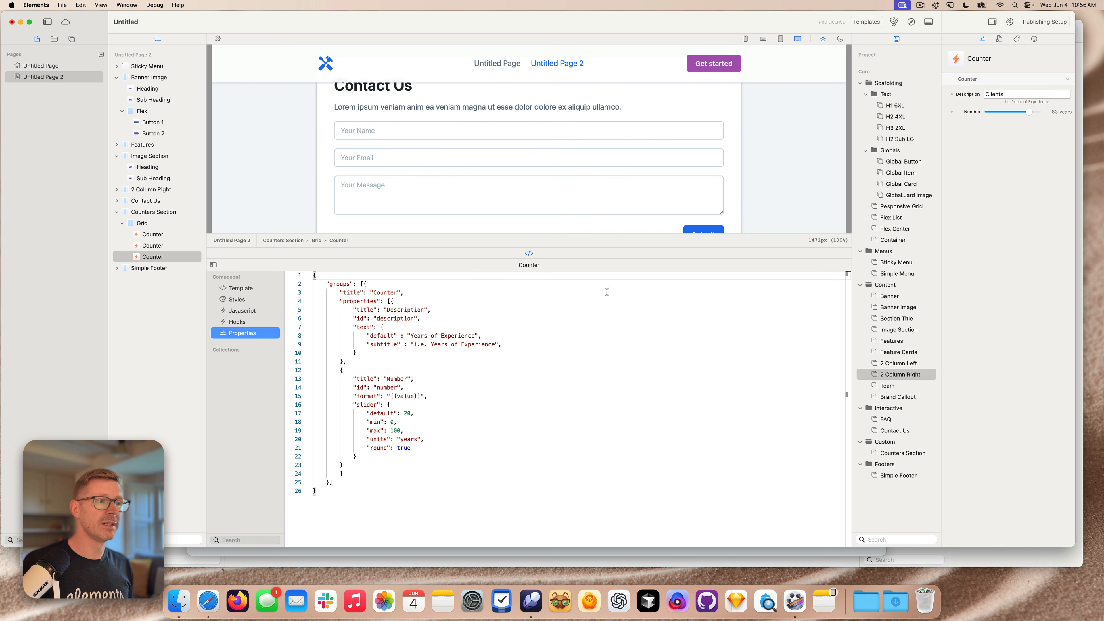
pyautogui.click(928, 23)
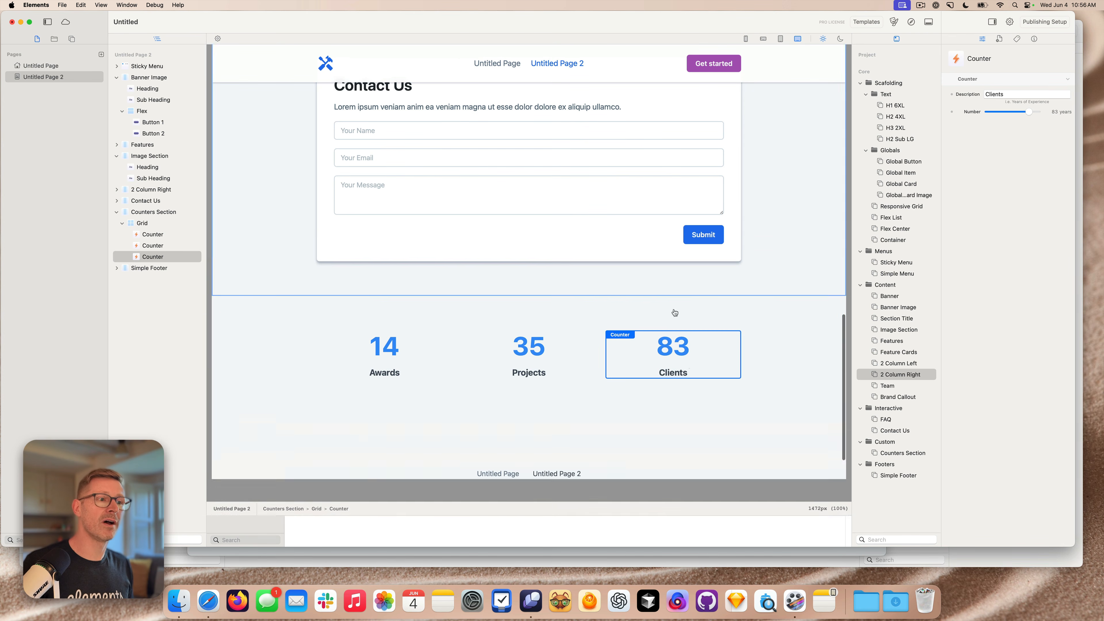
# - Look over the top of the second page, the first page and the Scaffolding group of the component library
pyautogui.click(559, 368)
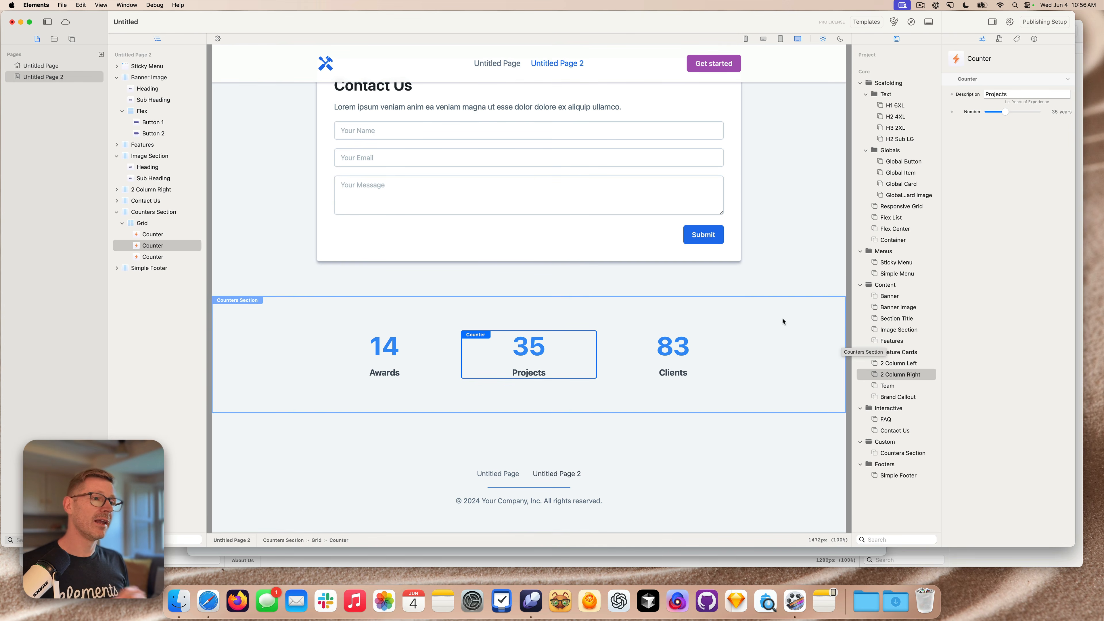
pyautogui.scroll(15, 782, 322)
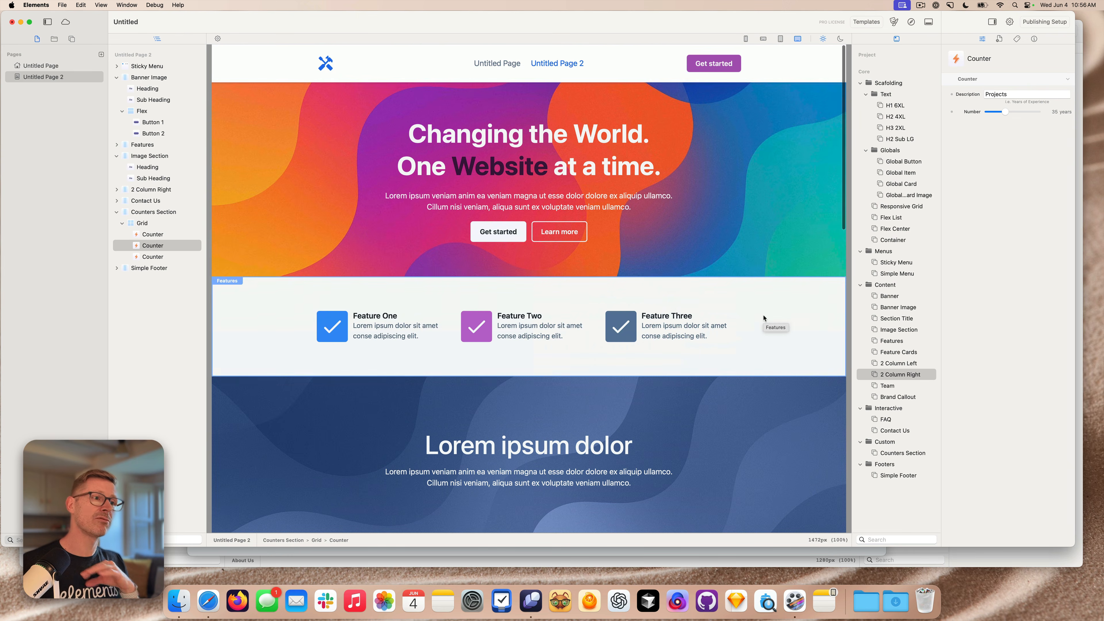
pyautogui.click(67, 66)
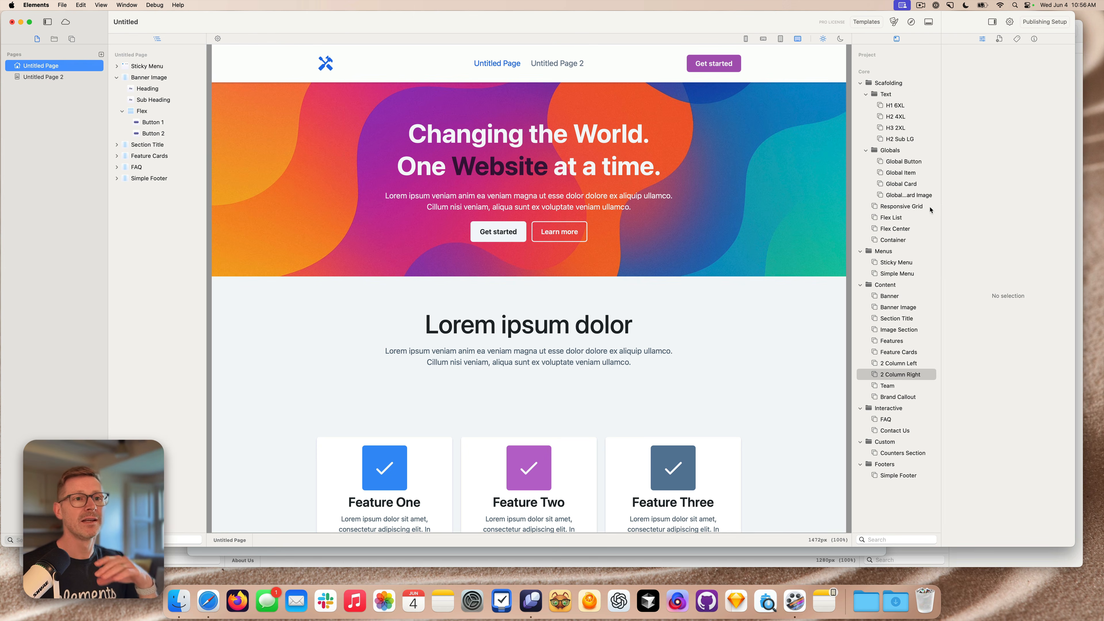
pyautogui.click(907, 88)
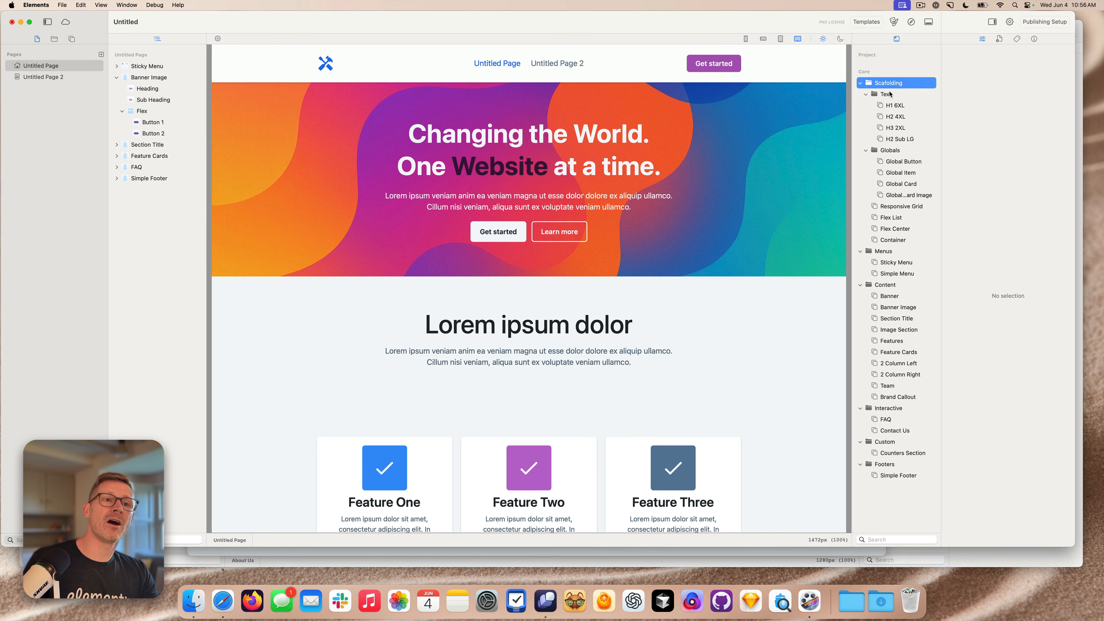
pyautogui.click(913, 240)
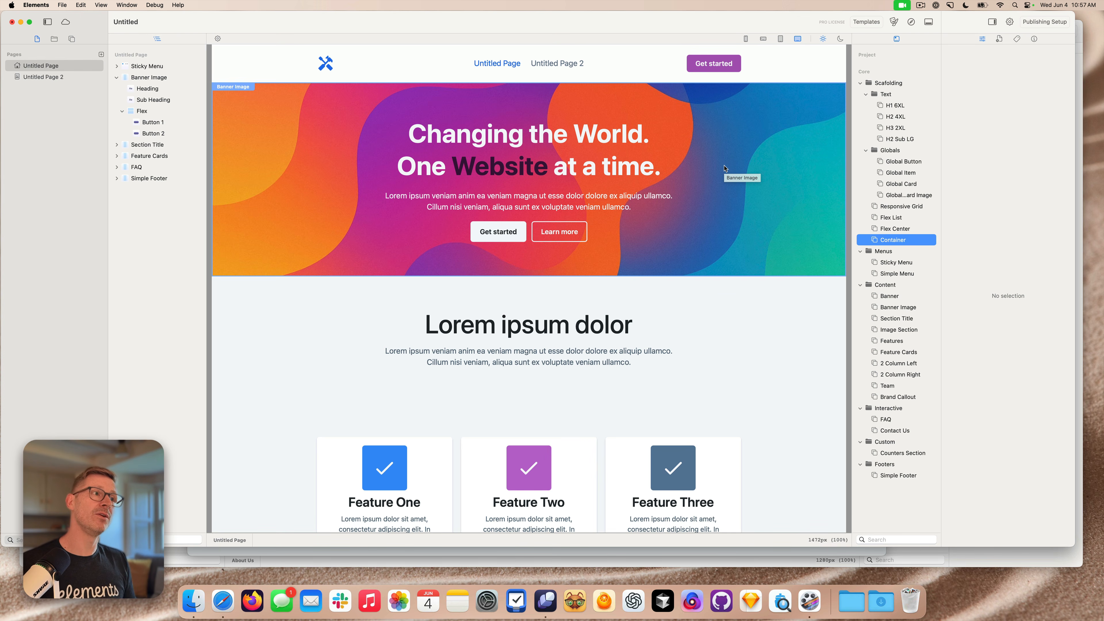
# - Create a new project from a ready-made one-page profile template, enlarge its window and widen the page canvas to about 1032 px
pyautogui.click(62, 5)
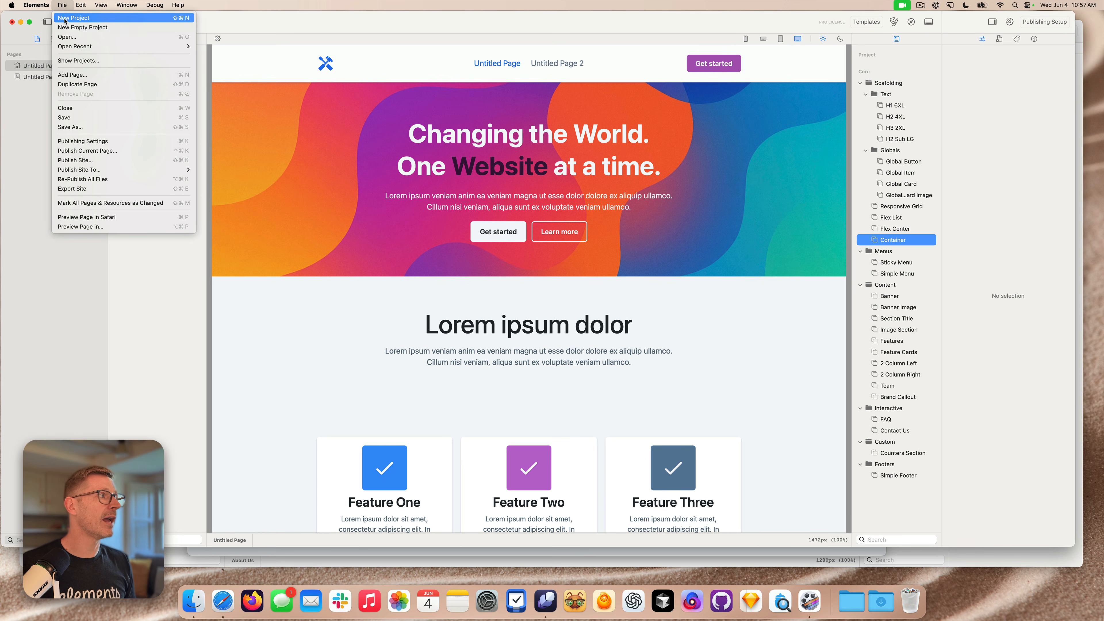
pyautogui.click(76, 18)
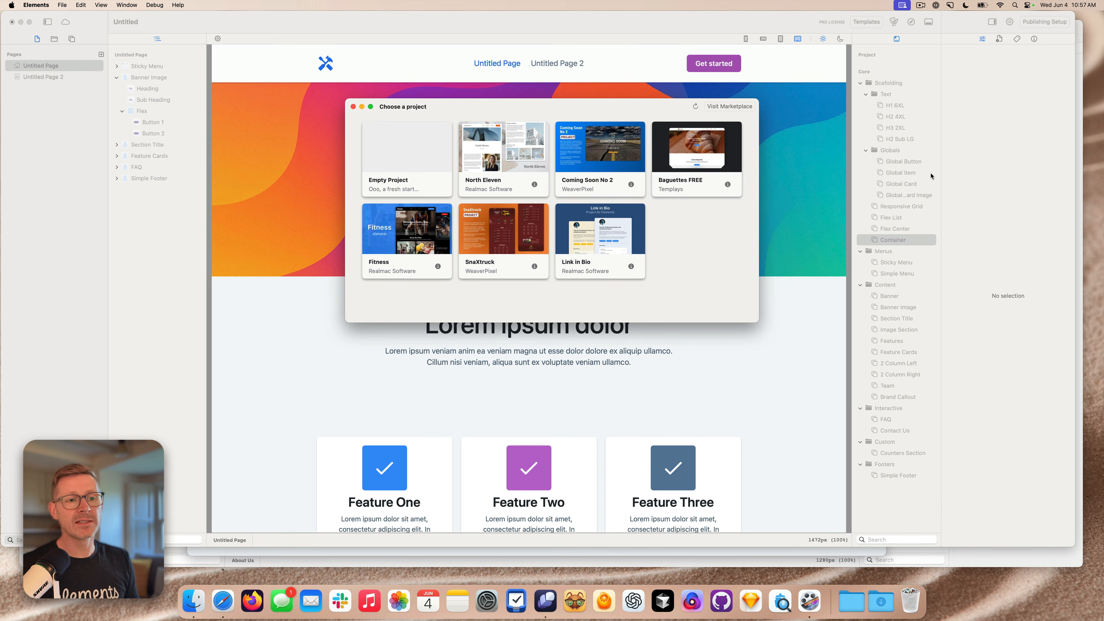
pyautogui.click(520, 154)
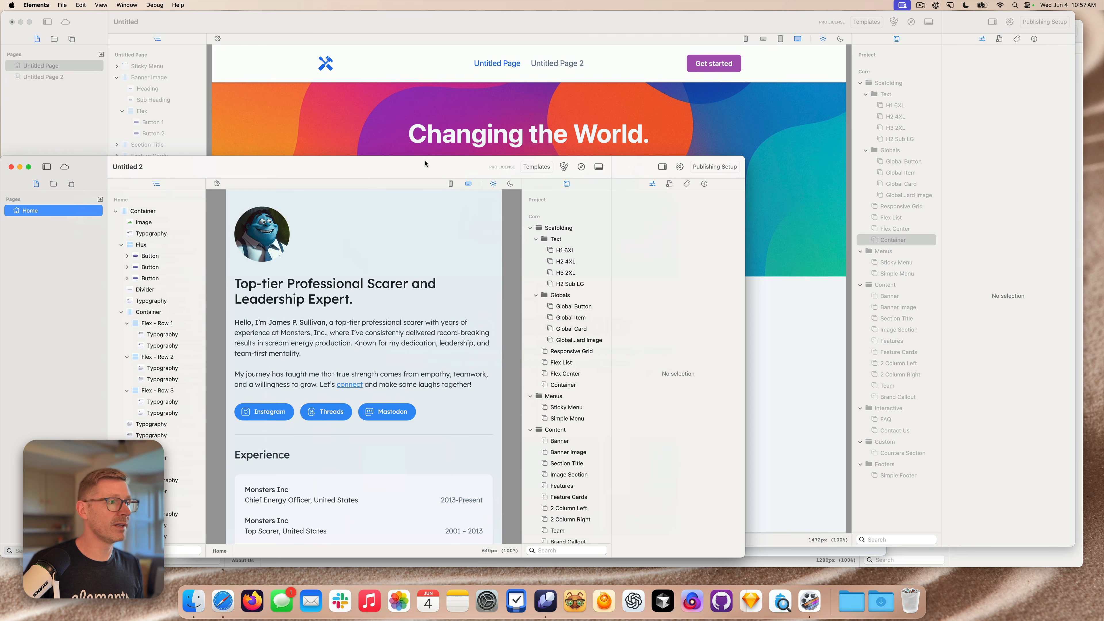
pyautogui.moveTo(425, 164); pyautogui.dragTo(496, 46)
pyautogui.moveTo(812, 438); pyautogui.dragTo(954, 511)
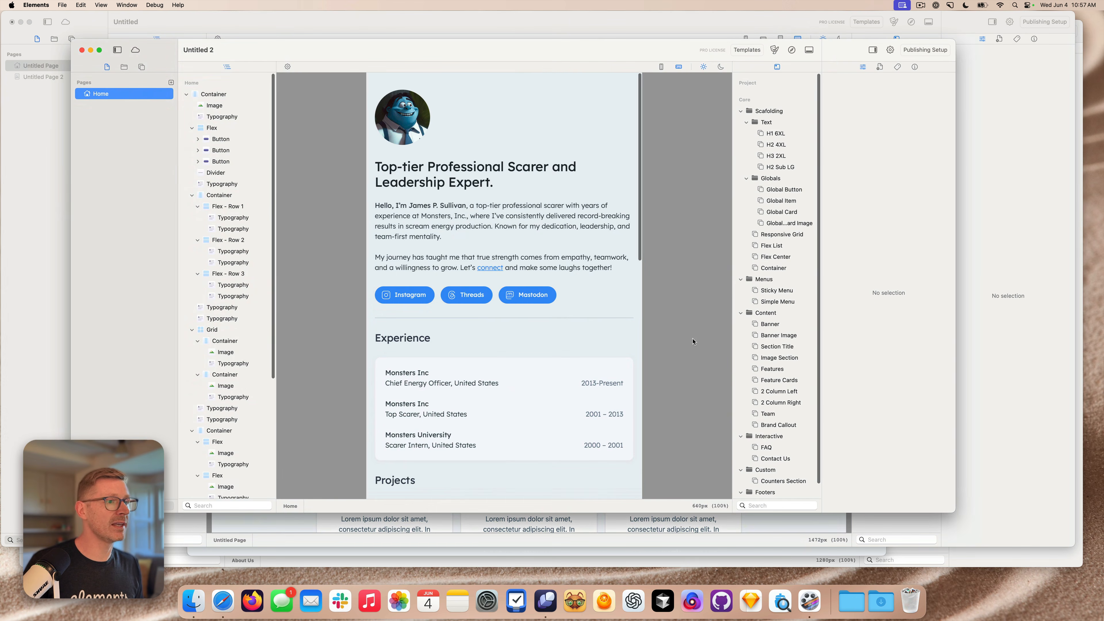
pyautogui.scroll(-10, 549, 158)
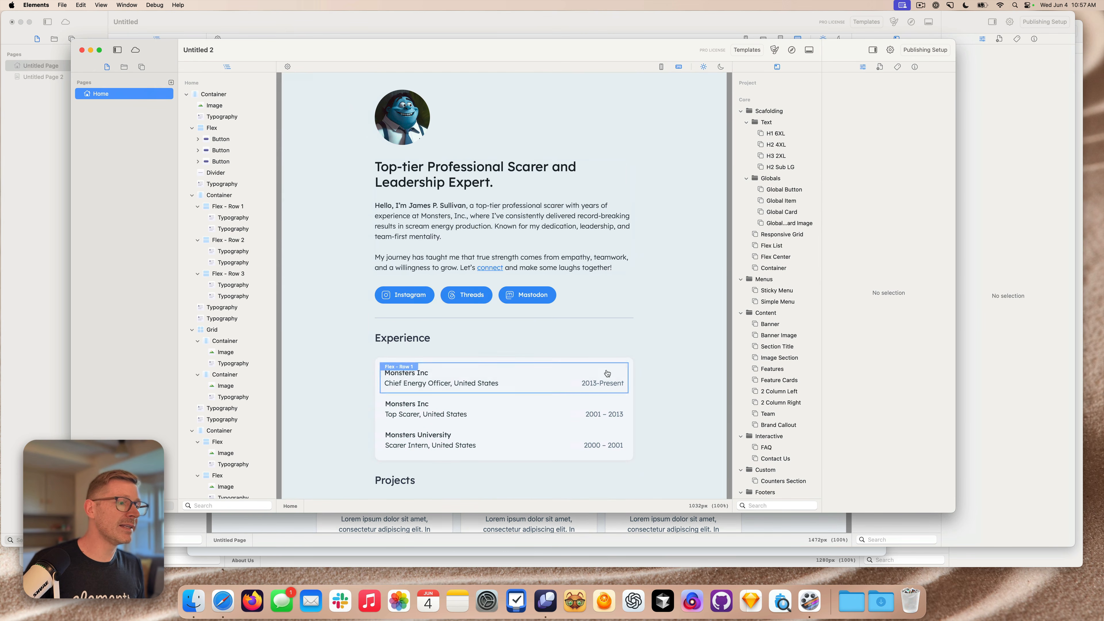
# - Add a blank page to the new project and return to the Home page
pyautogui.click(171, 83)
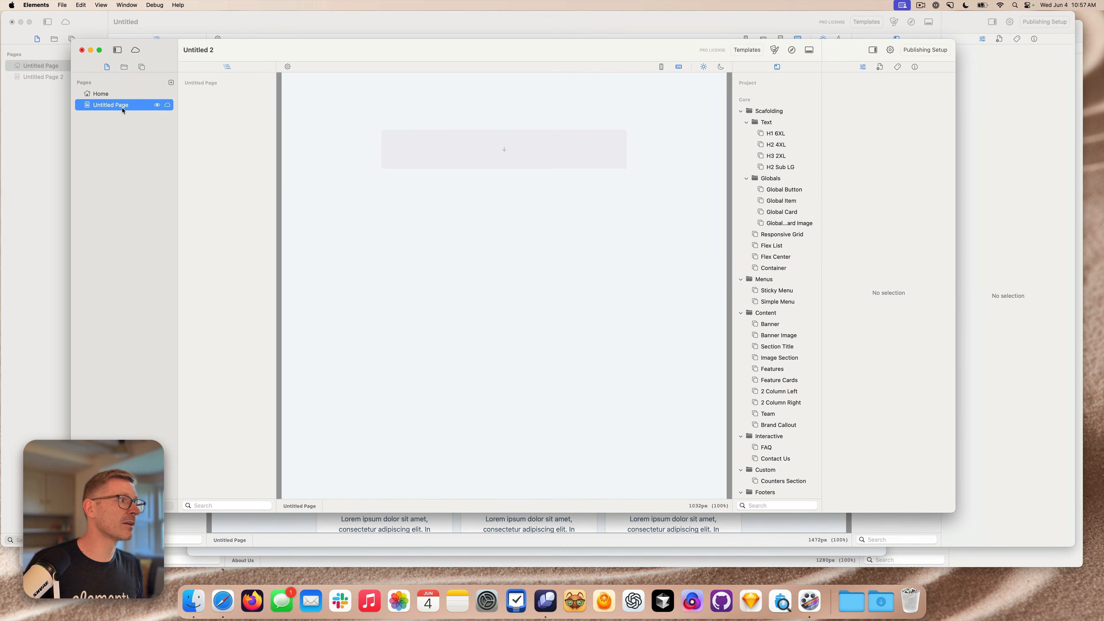
pyautogui.click(115, 94)
# - Insert the Contact Us component on the Home page and place it between the Experience heading and the job list container
pyautogui.scroll(-1, 808, 393)
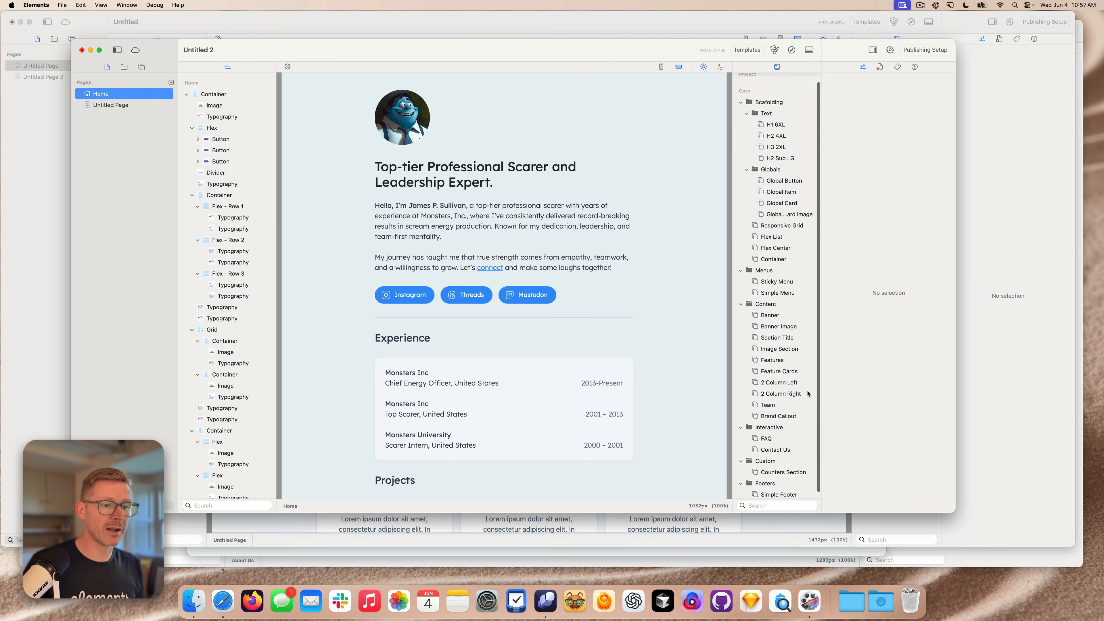
pyautogui.scroll(-1, 808, 393)
pyautogui.moveTo(781, 444); pyautogui.dragTo(495, 352)
pyautogui.scroll(-3, 501, 383)
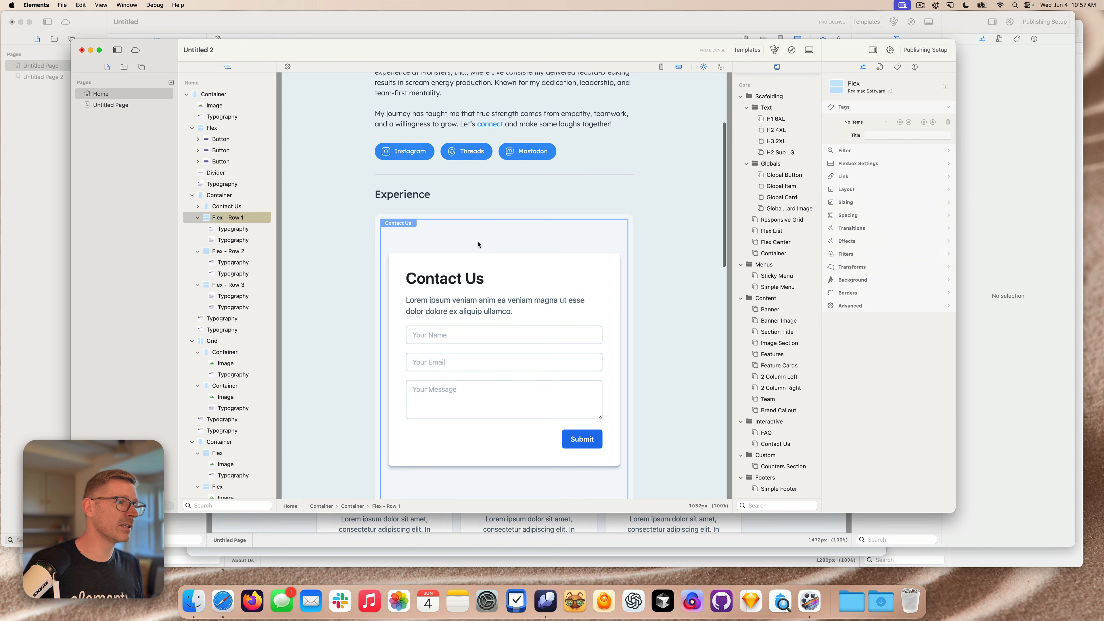
pyautogui.moveTo(478, 243); pyautogui.dragTo(485, 206)
pyautogui.click(605, 201)
pyautogui.scroll(-5, 637, 271)
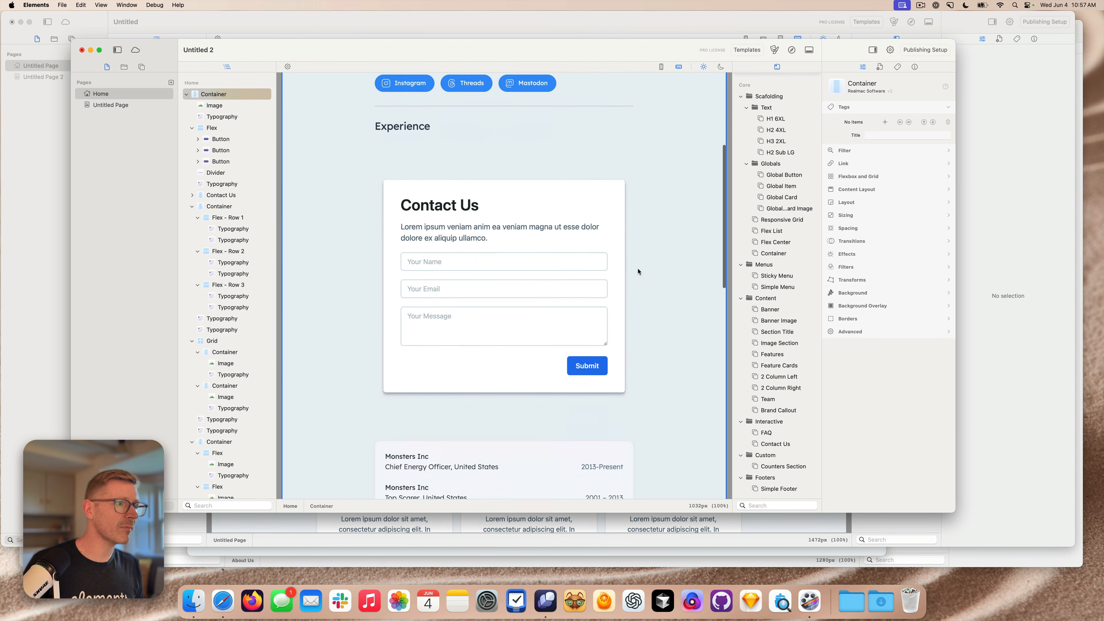
# - Review how the Contact Us form fits the styling of the surrounding profile page content
pyautogui.scroll(10, 664, 221)
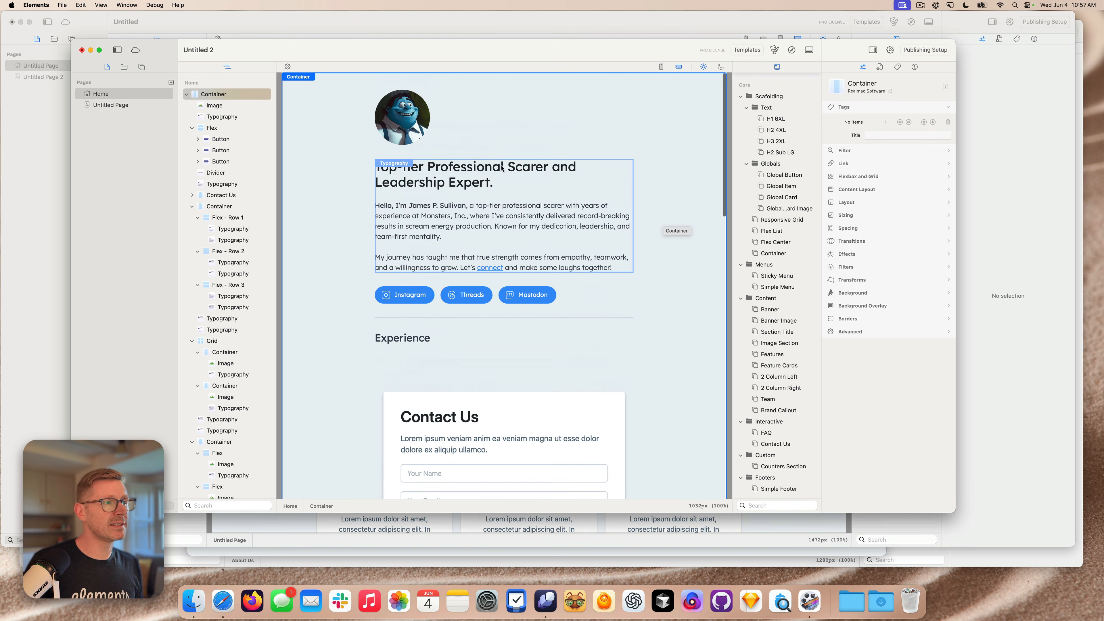
pyautogui.scroll(-4, 610, 315)
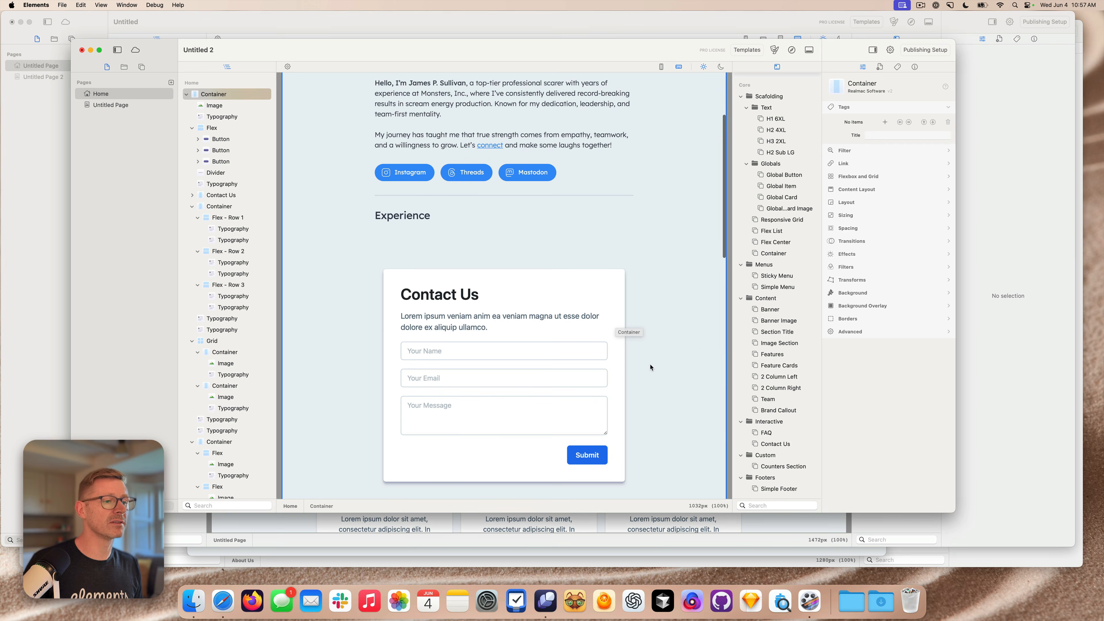
pyautogui.scroll(-10, 648, 361)
pyautogui.scroll(10, 638, 151)
pyautogui.scroll(-6, 673, 261)
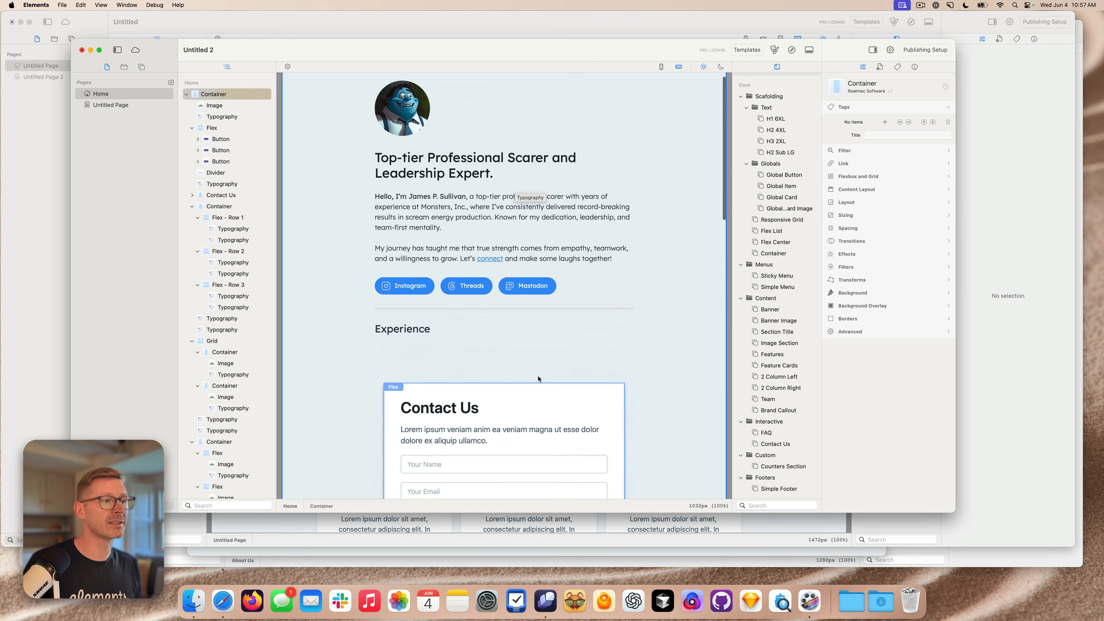
pyautogui.scroll(4, 708, 339)
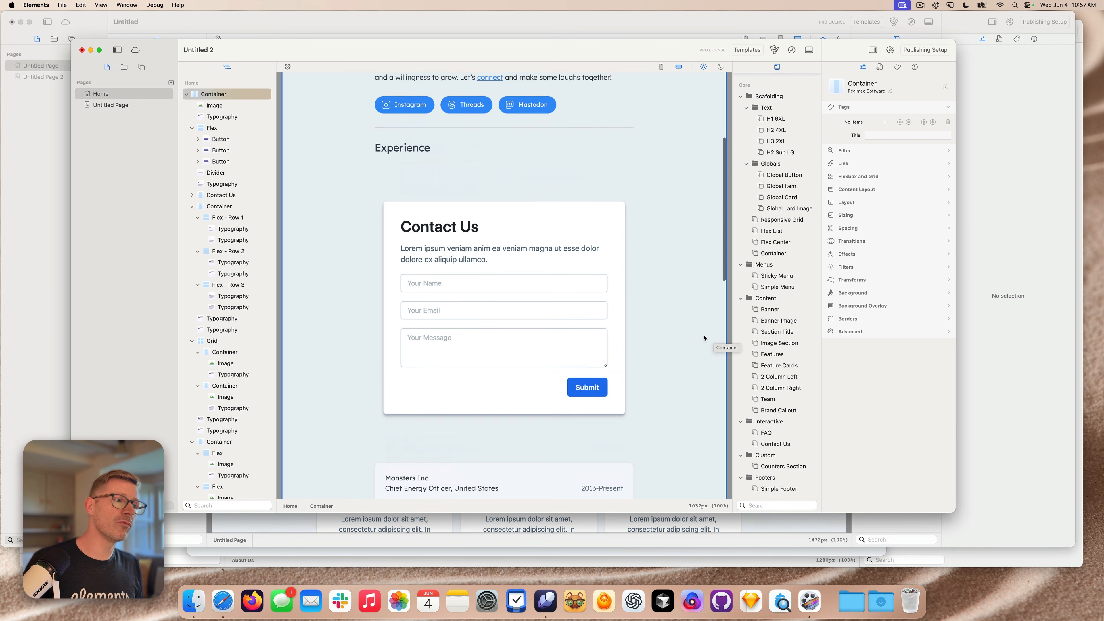
pyautogui.scroll(-2, 691, 355)
pyautogui.scroll(-3, 690, 356)
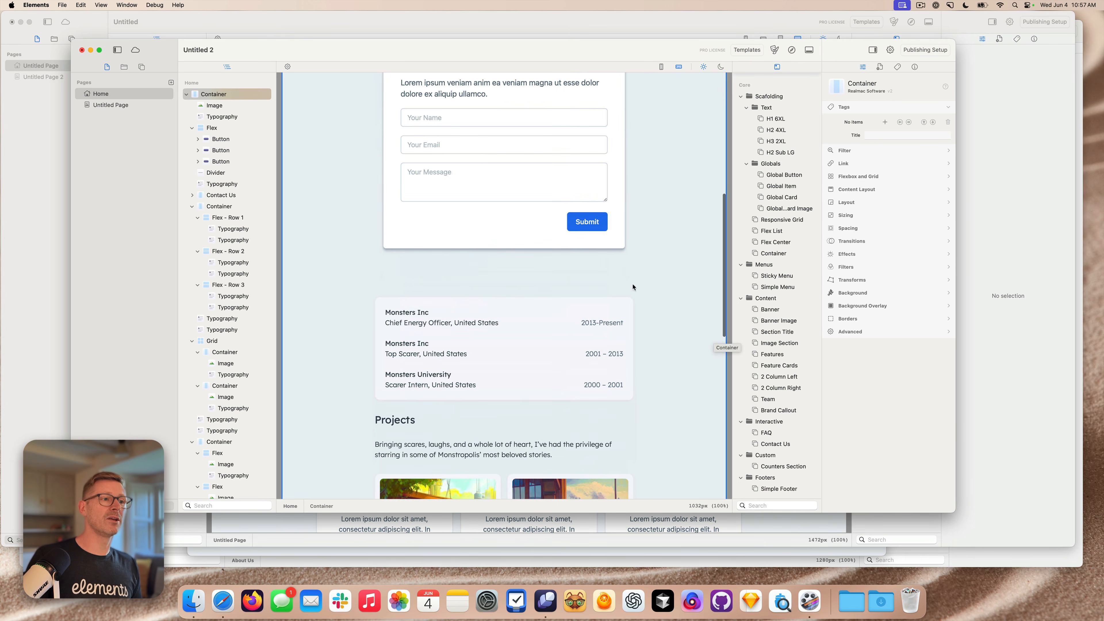
# - Replace the Contact Us section with a Responsive Grid below the job list and fill it with two Global Cards
pyautogui.click(423, 250)
pyautogui.press('BackSpace')
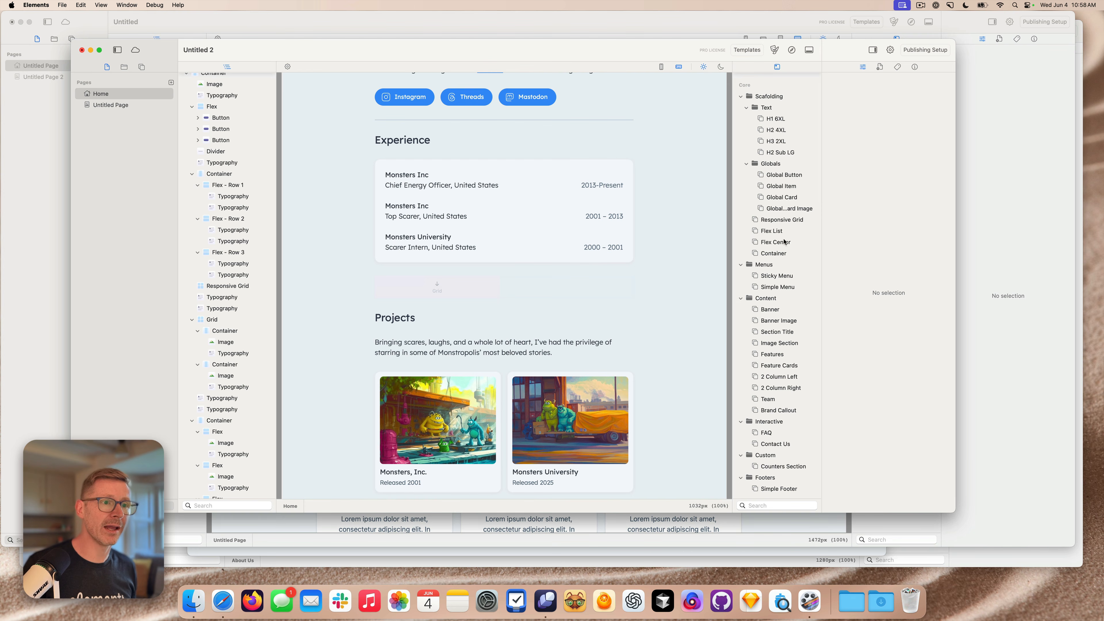
pyautogui.moveTo(787, 198); pyautogui.dragTo(429, 297)
pyautogui.click(429, 297)
pyautogui.press('super+c')
pyautogui.press('super+v')
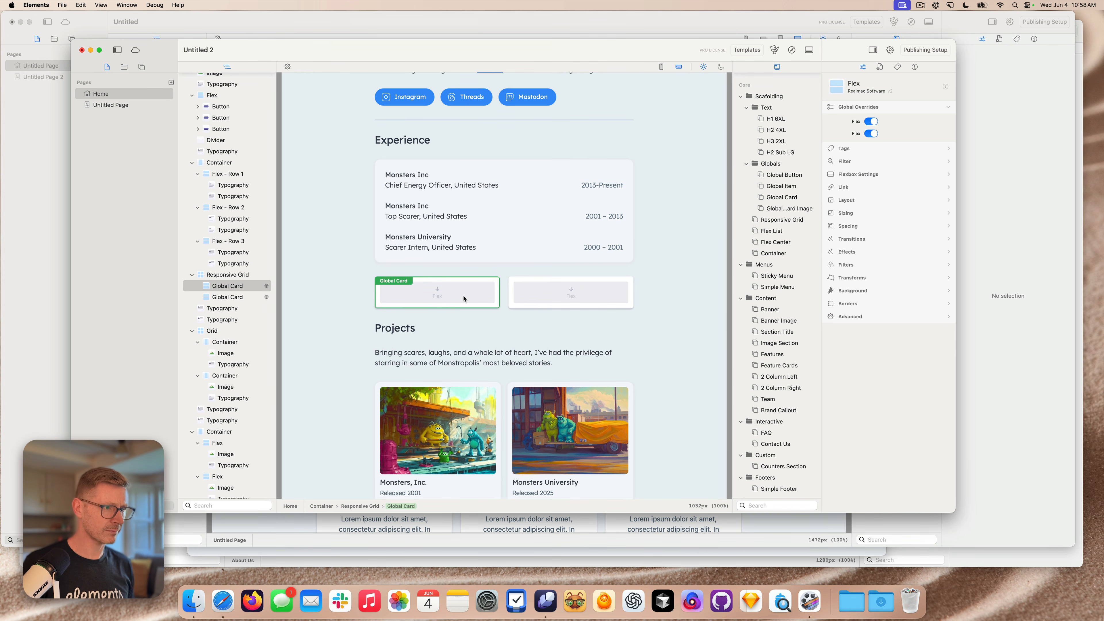
pyautogui.click(628, 244)
pyautogui.click(658, 158)
pyautogui.scroll(2, 657, 159)
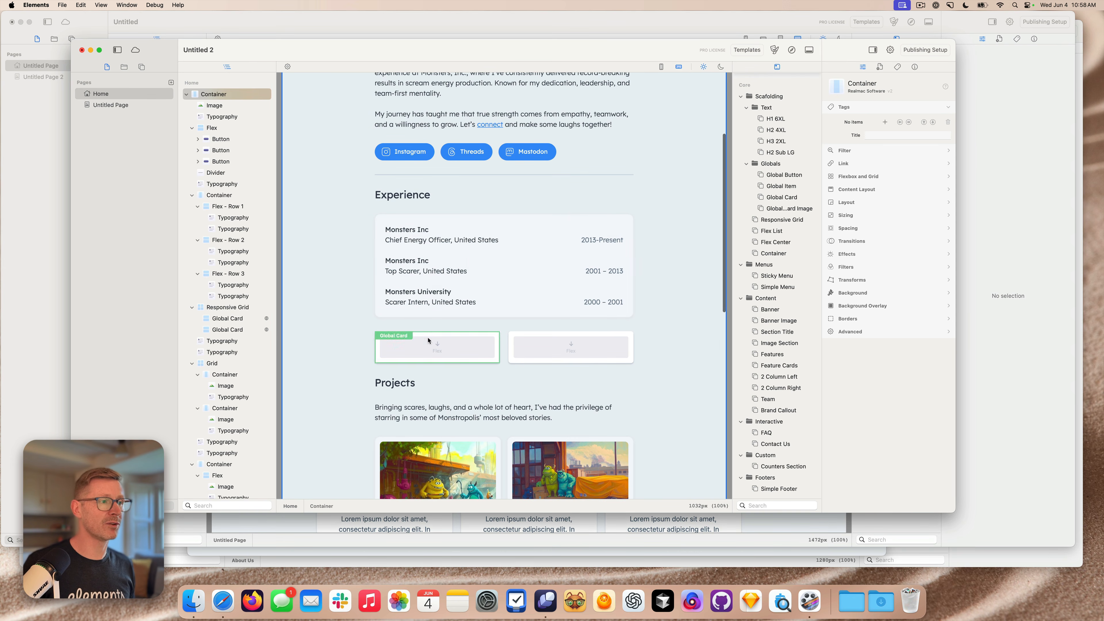
pyautogui.scroll(-3, 682, 361)
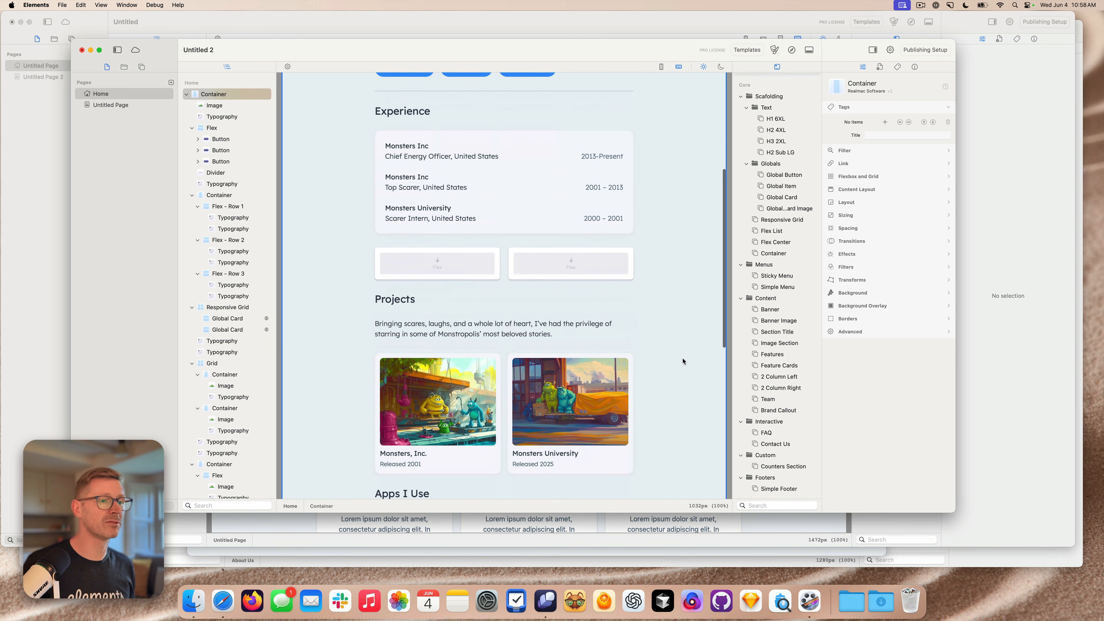
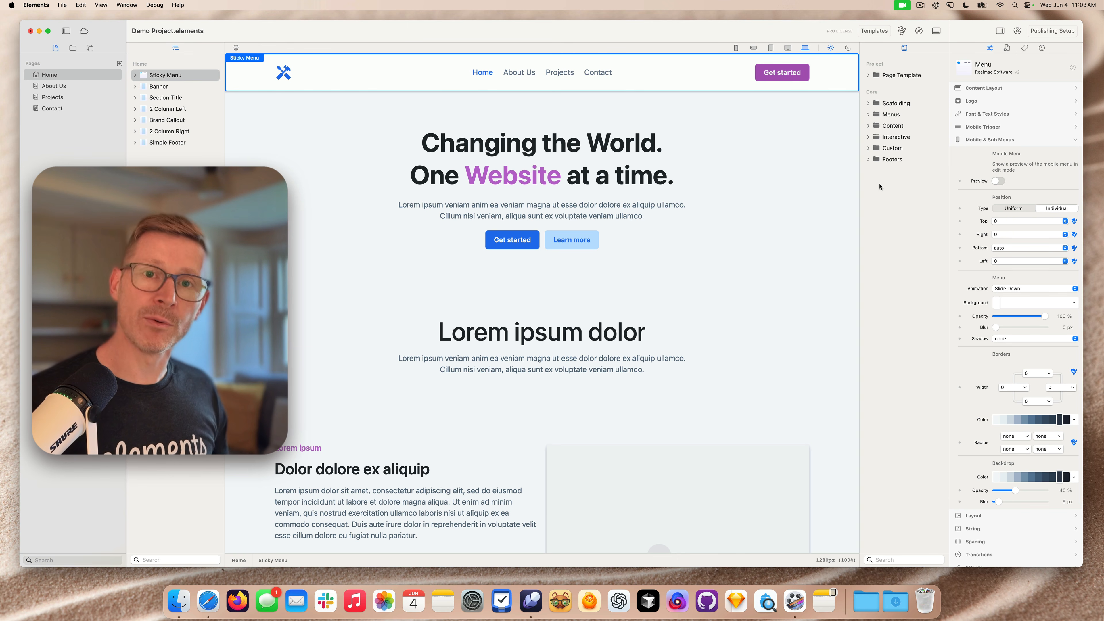
pyautogui.click(938, 31)
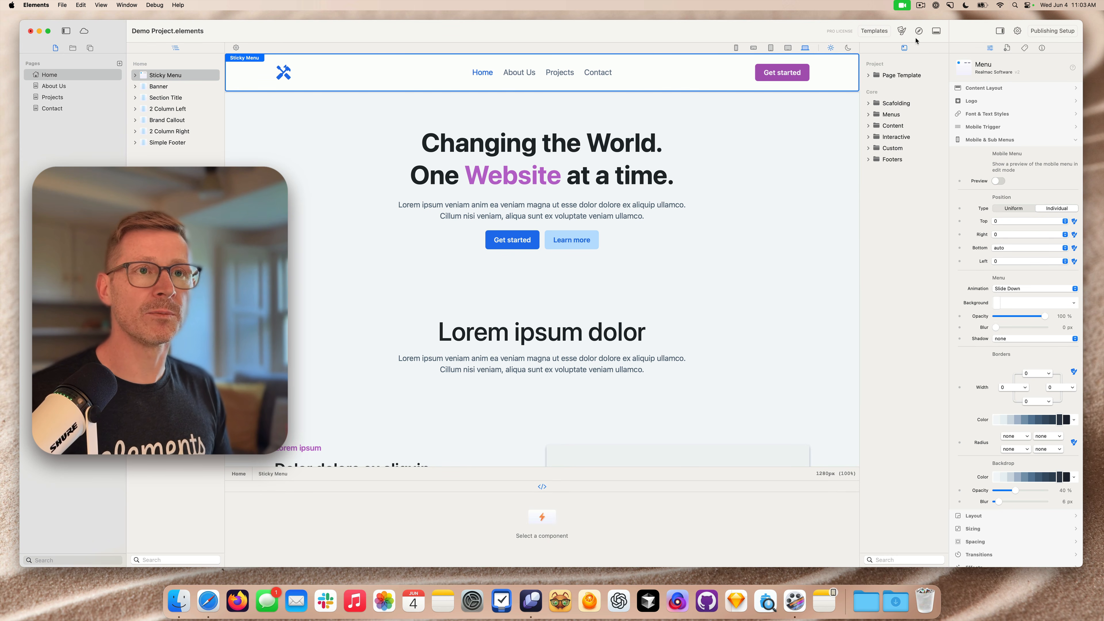
pyautogui.click(936, 31)
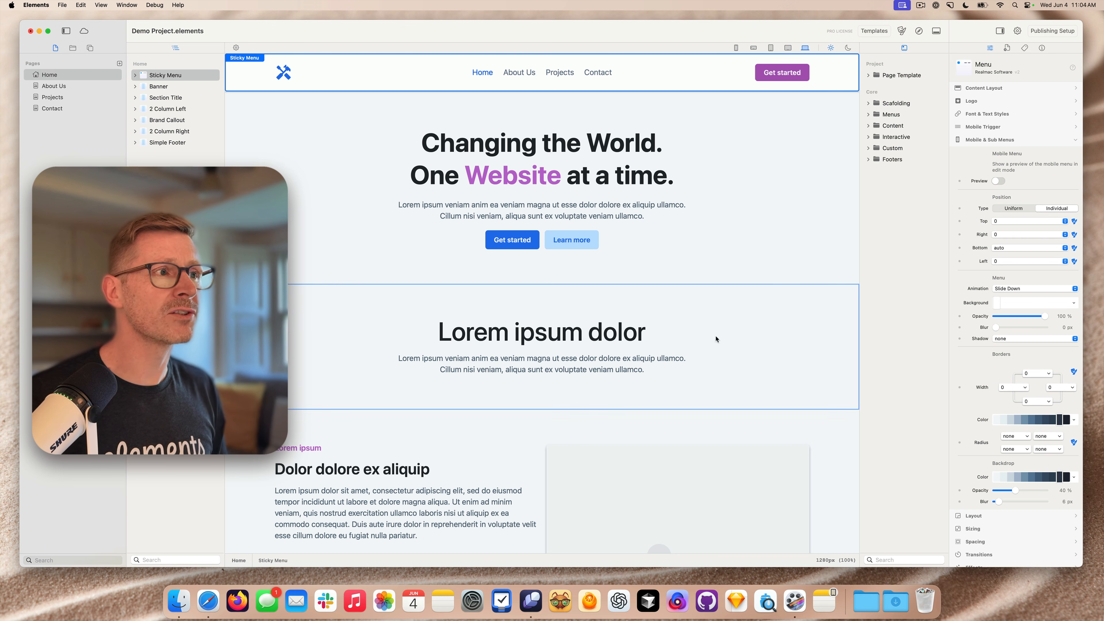
# - Open the add-ons preferences and start creating a new element pack
pyautogui.click(39, 5)
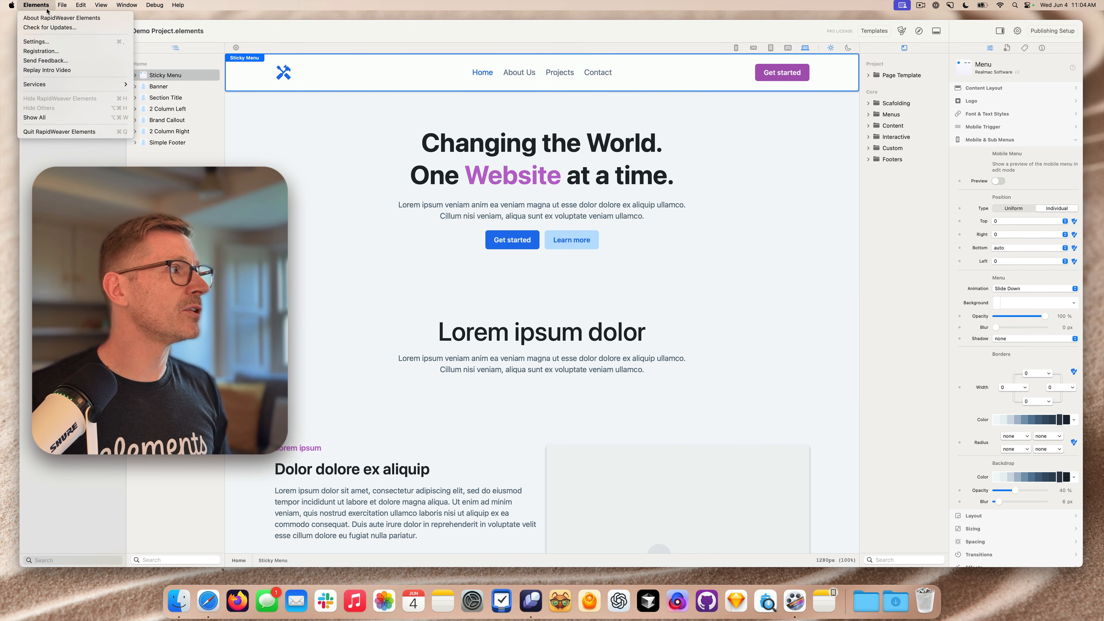
pyautogui.click(48, 41)
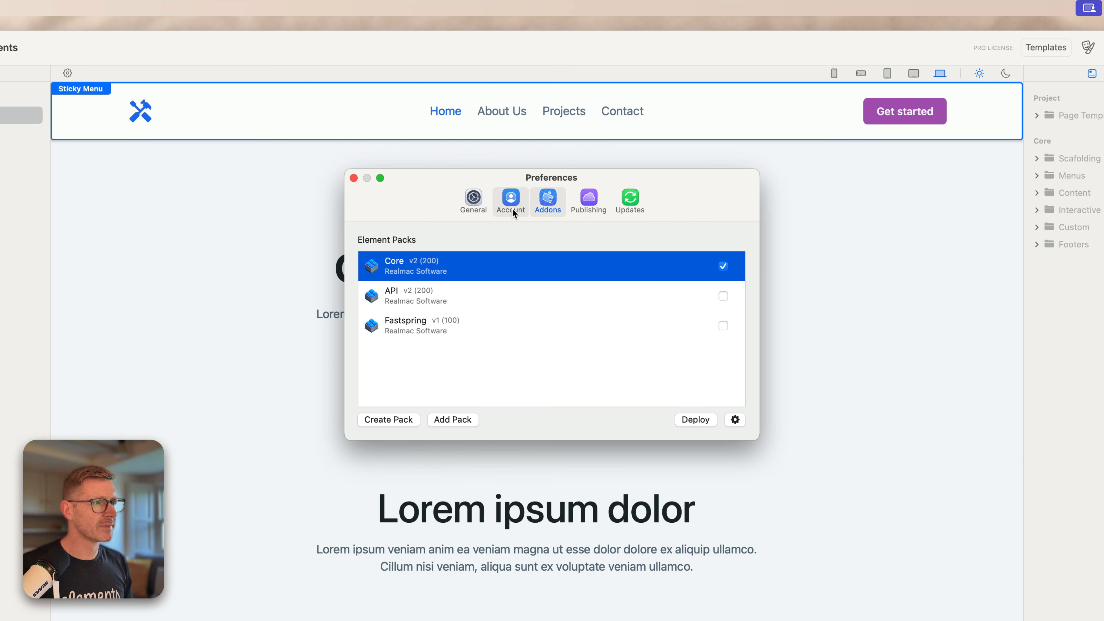
pyautogui.click(501, 130)
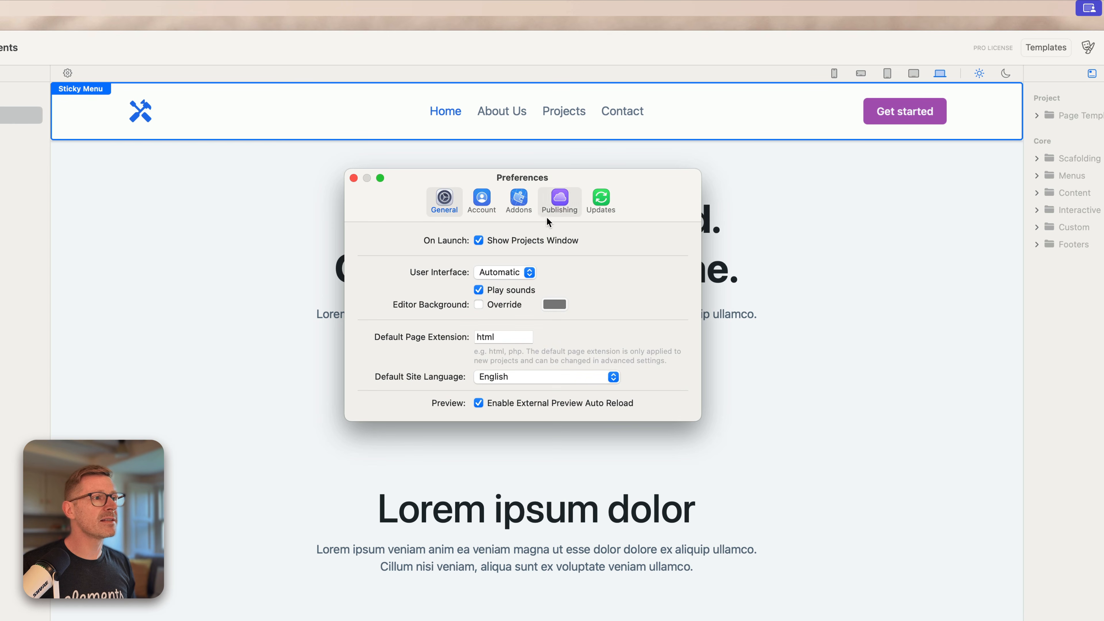
pyautogui.click(512, 199)
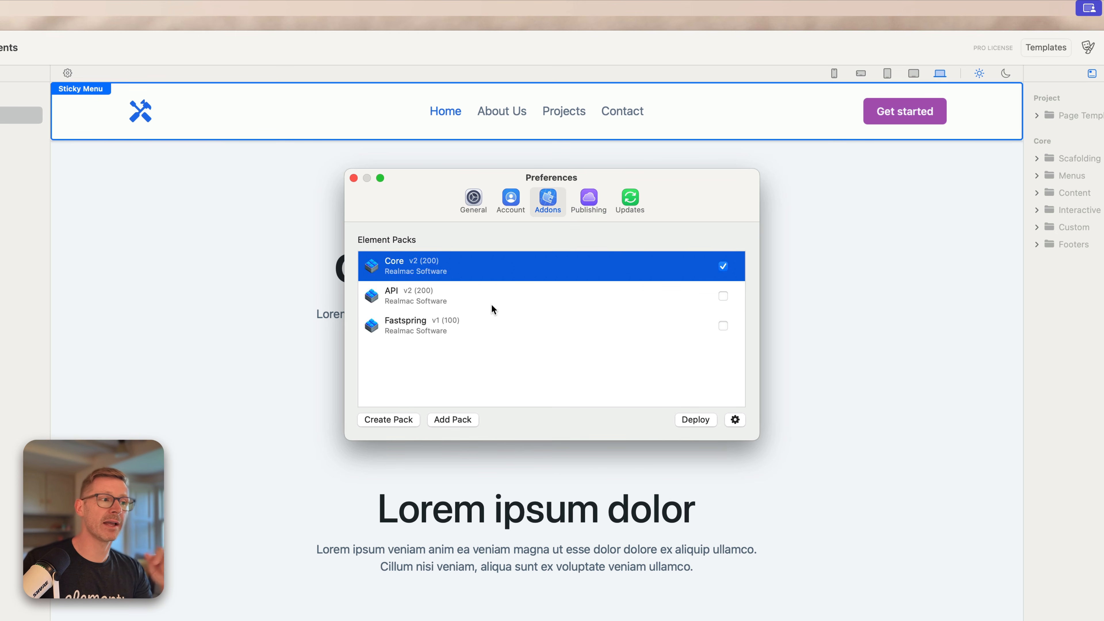
pyautogui.click(497, 418)
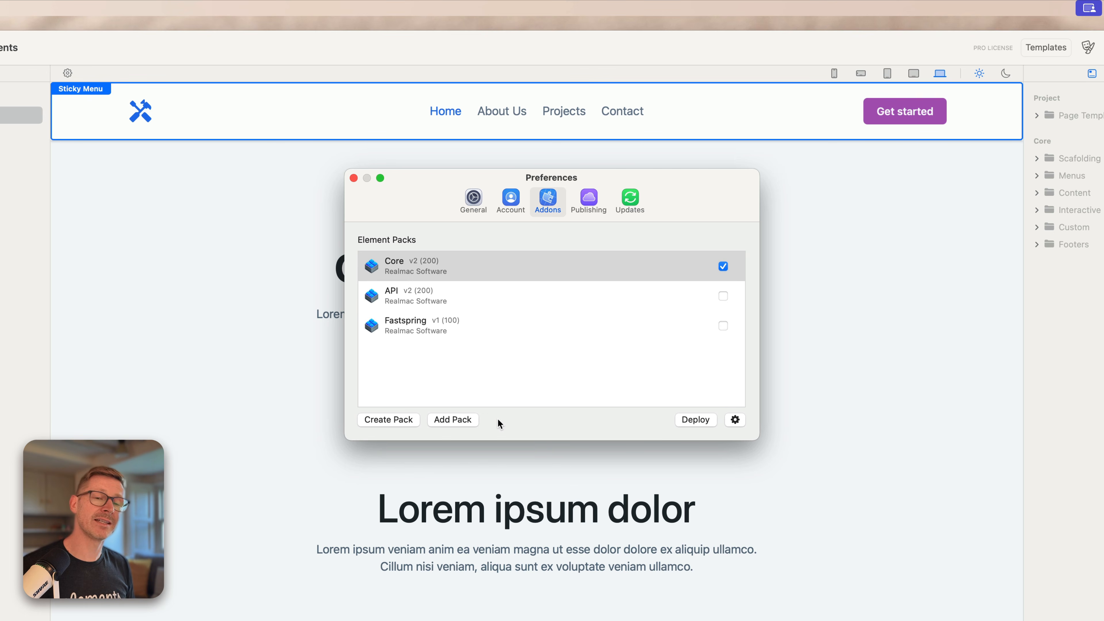
pyautogui.click(385, 419)
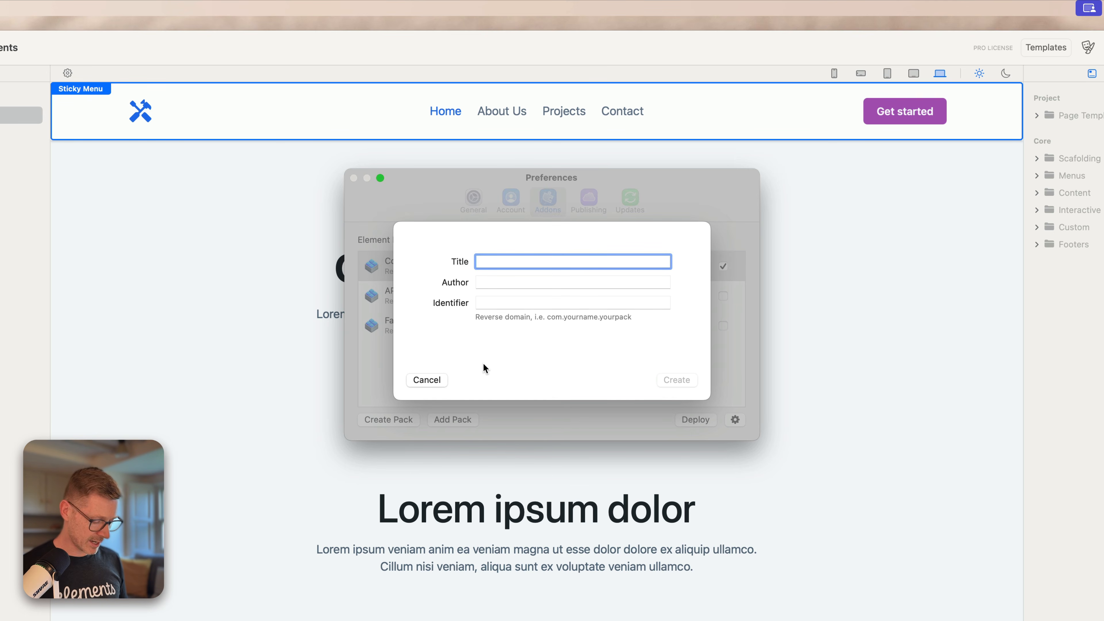
# - Title the pack Design Collection with author Acme Inc and identifier com.acmeinc.designcollection, and save it to the Desktop
pyautogui.write('Des')
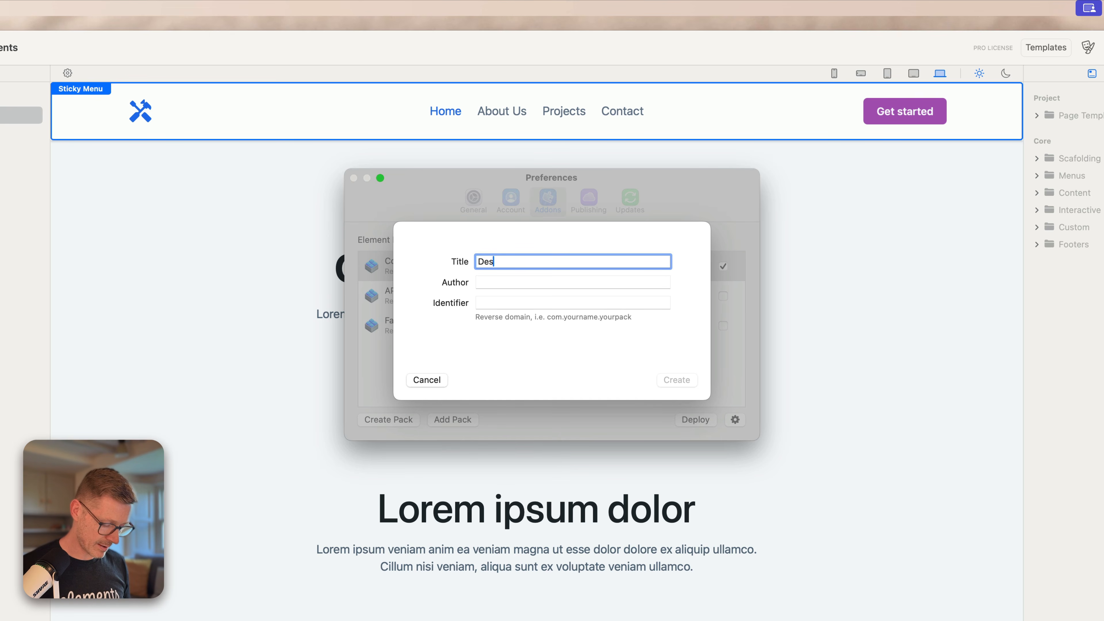
pyautogui.write('ign Collection')
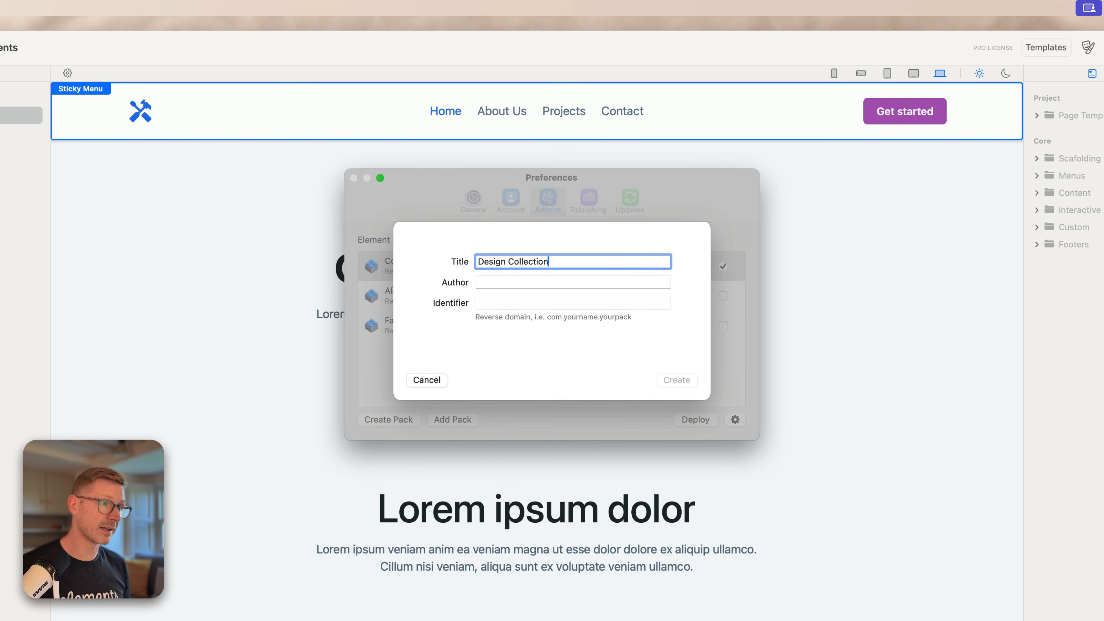
pyautogui.press('Tab')
pyautogui.write('A')
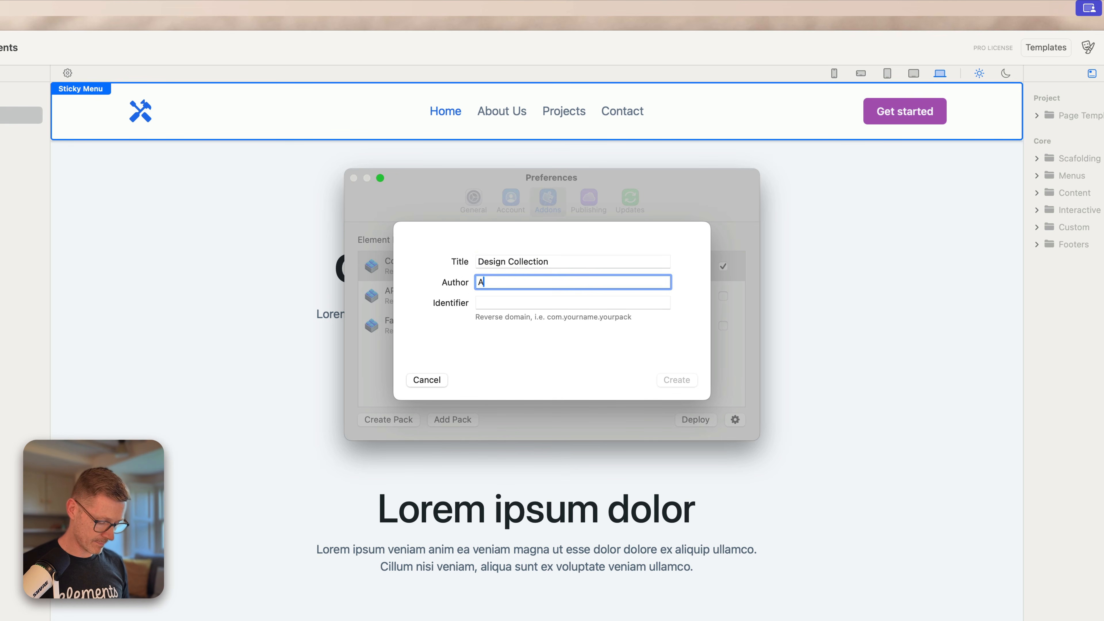
pyautogui.write('cme Inc')
pyautogui.press('Tab')
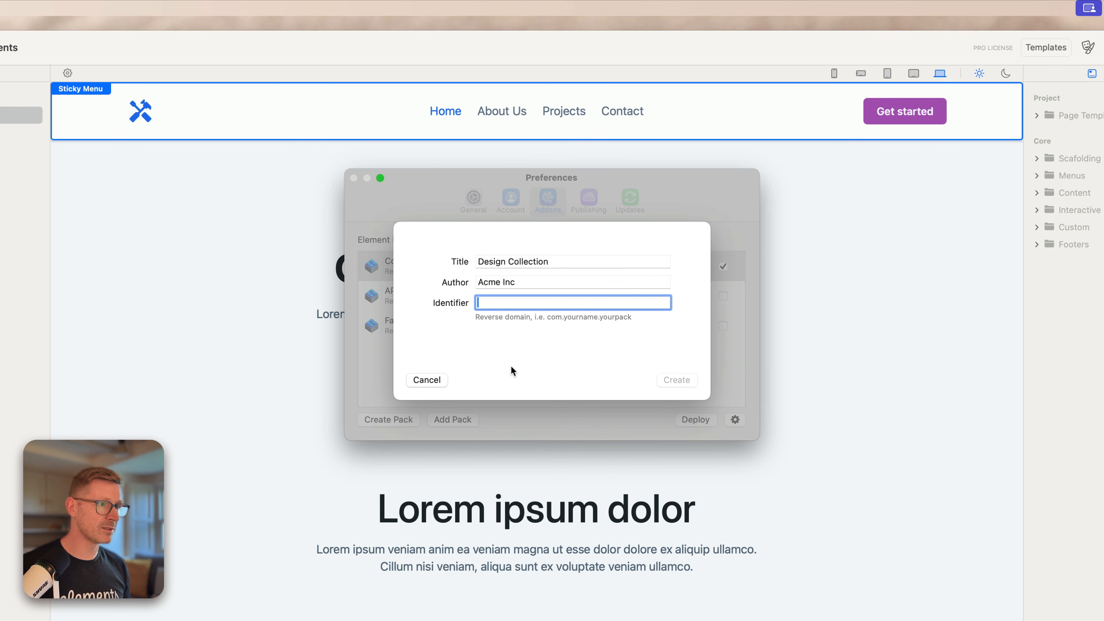
pyautogui.write('com.')
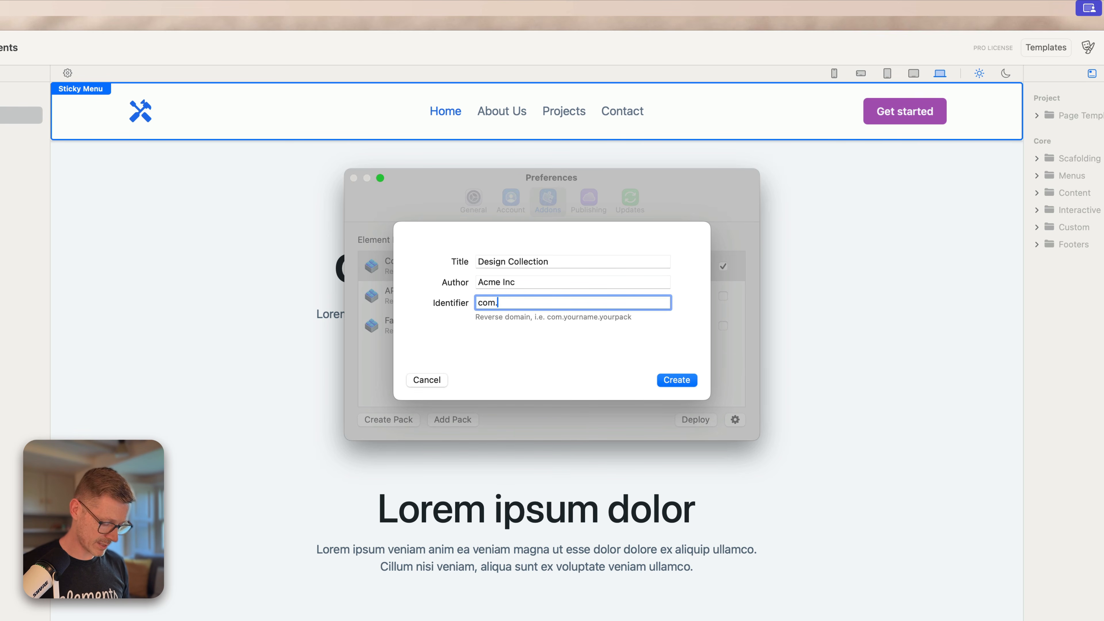
pyautogui.write('acmein')
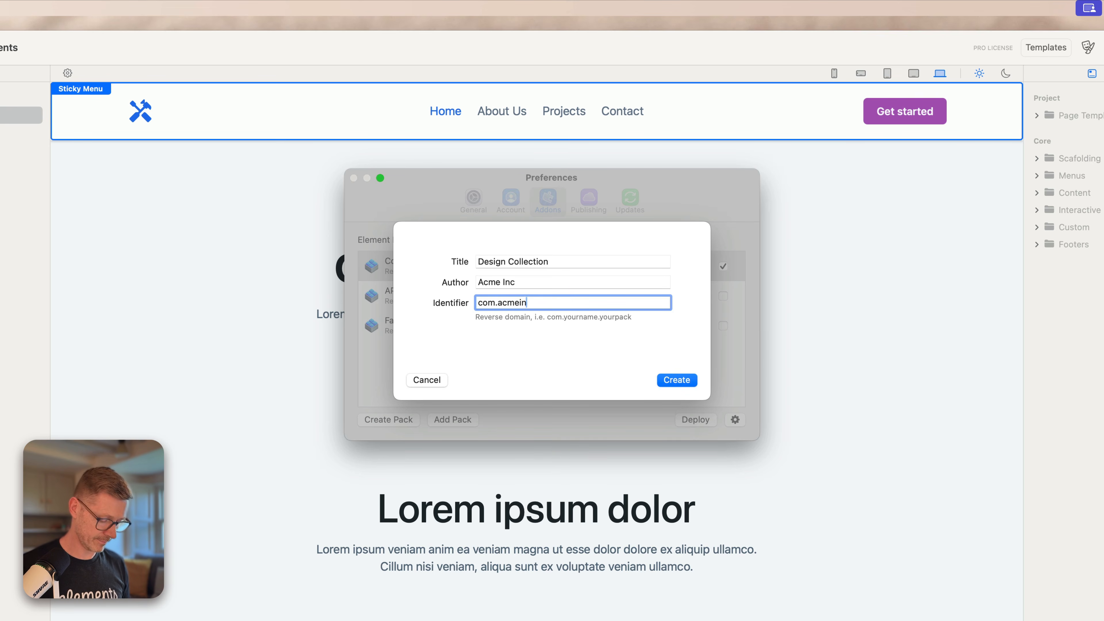
pyautogui.write('c.des')
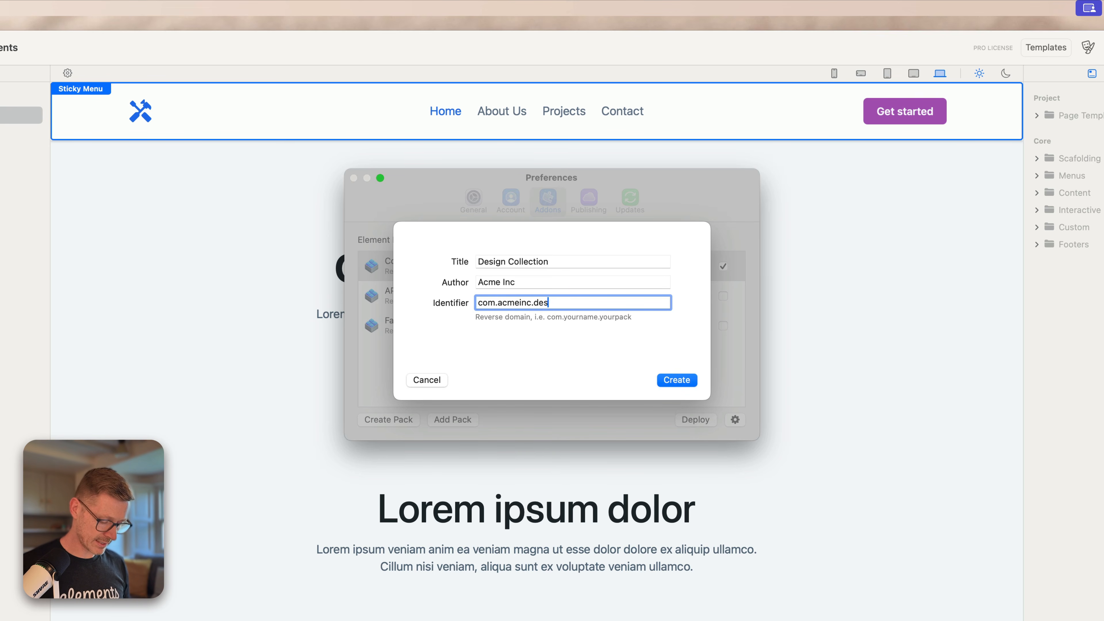
pyautogui.write('igncollection')
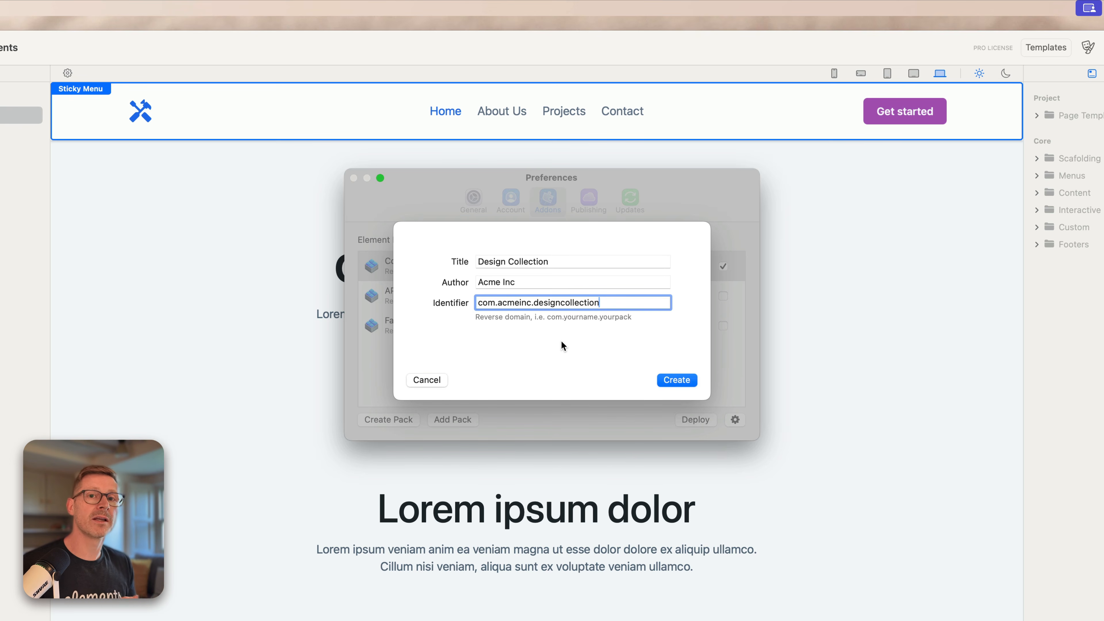
pyautogui.click(681, 379)
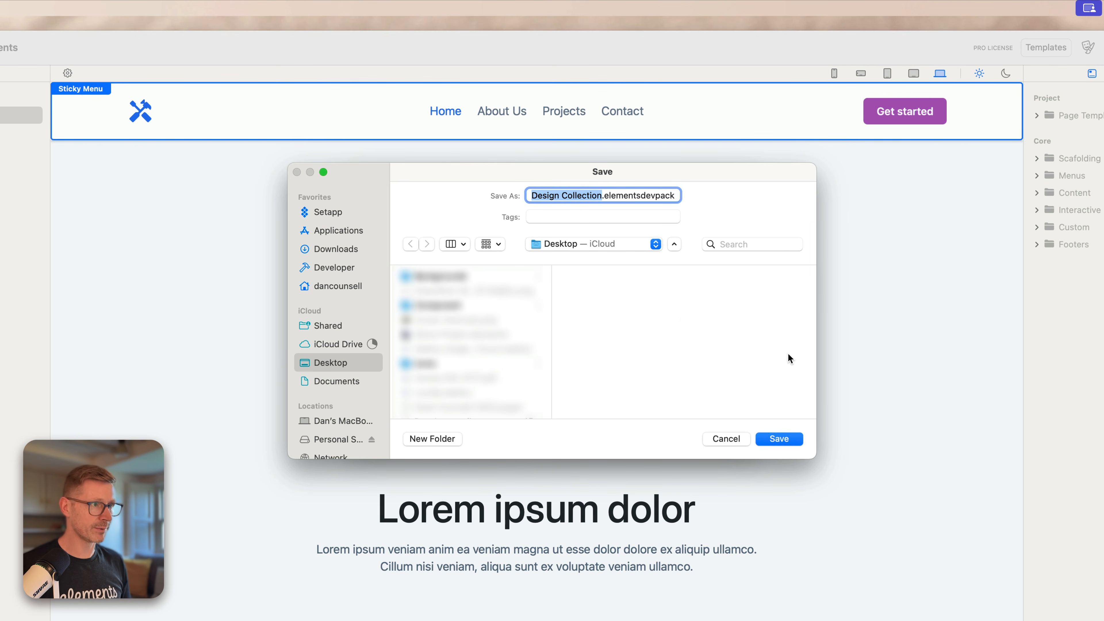
pyautogui.click(784, 439)
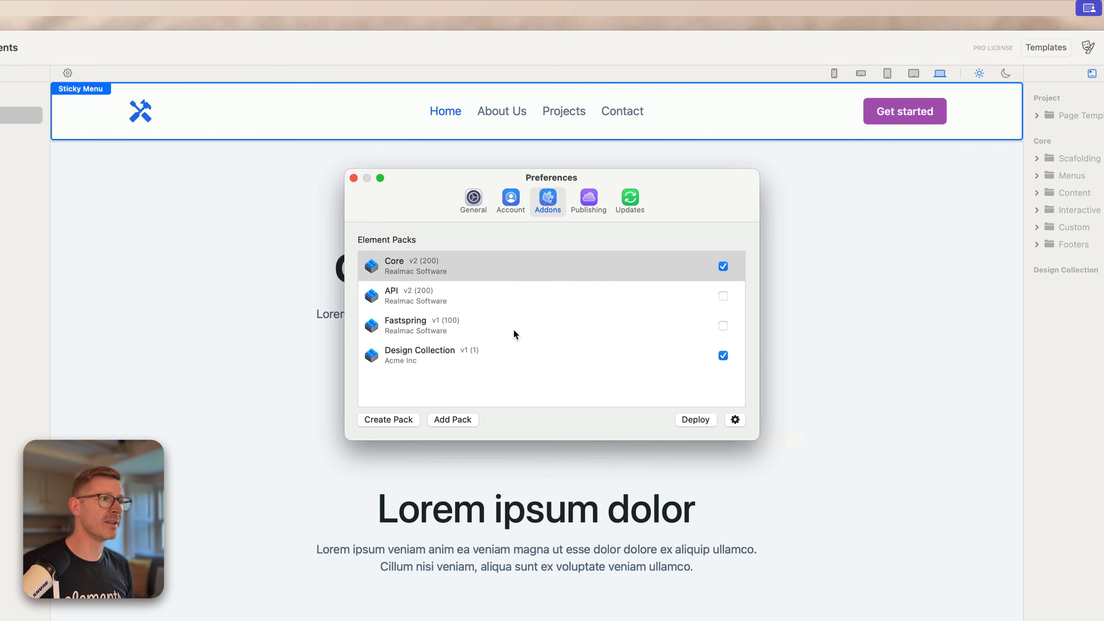
# - Disable the Design Collection pack and enable it again
pyautogui.click(457, 355)
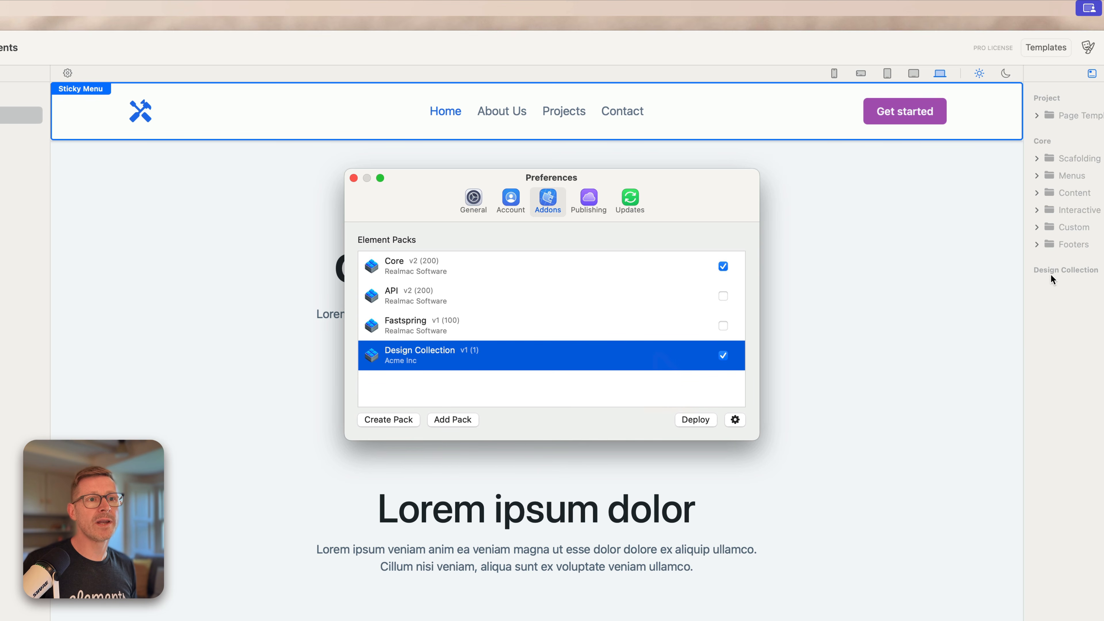
pyautogui.click(724, 358)
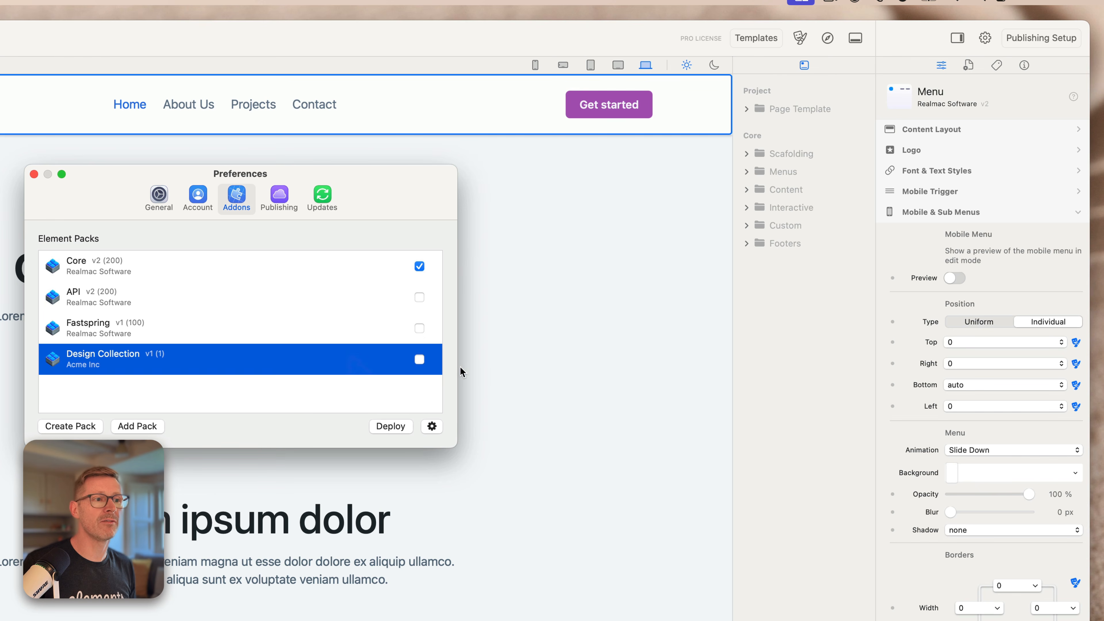
pyautogui.click(417, 358)
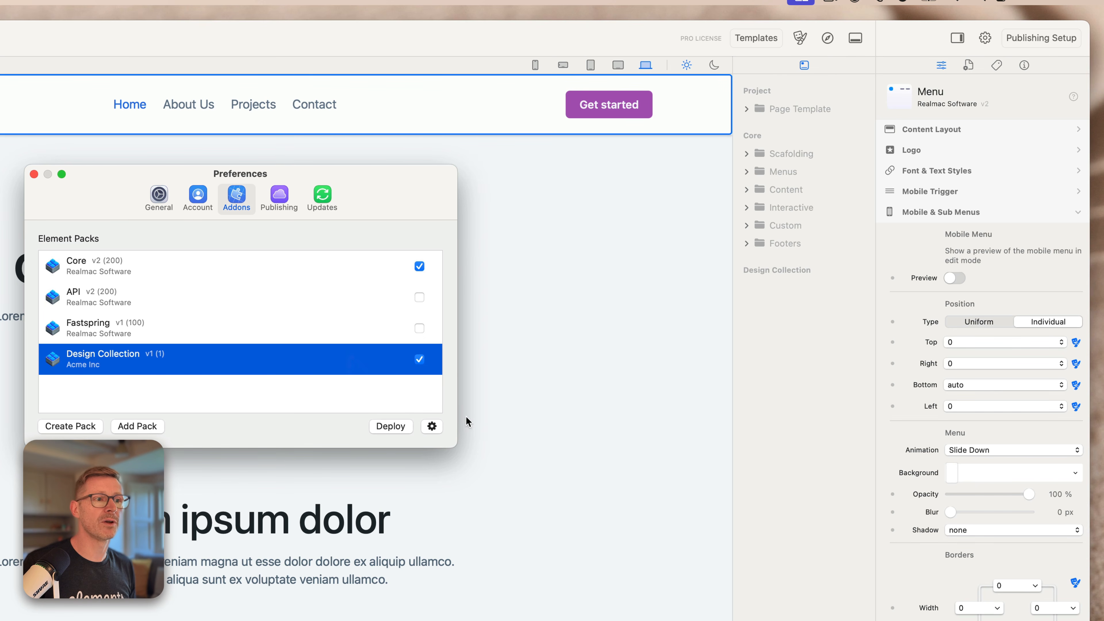
# - Close the preferences and add the Home page's Banner and Section Title sections to the Design Collection pack
pyautogui.click(33, 175)
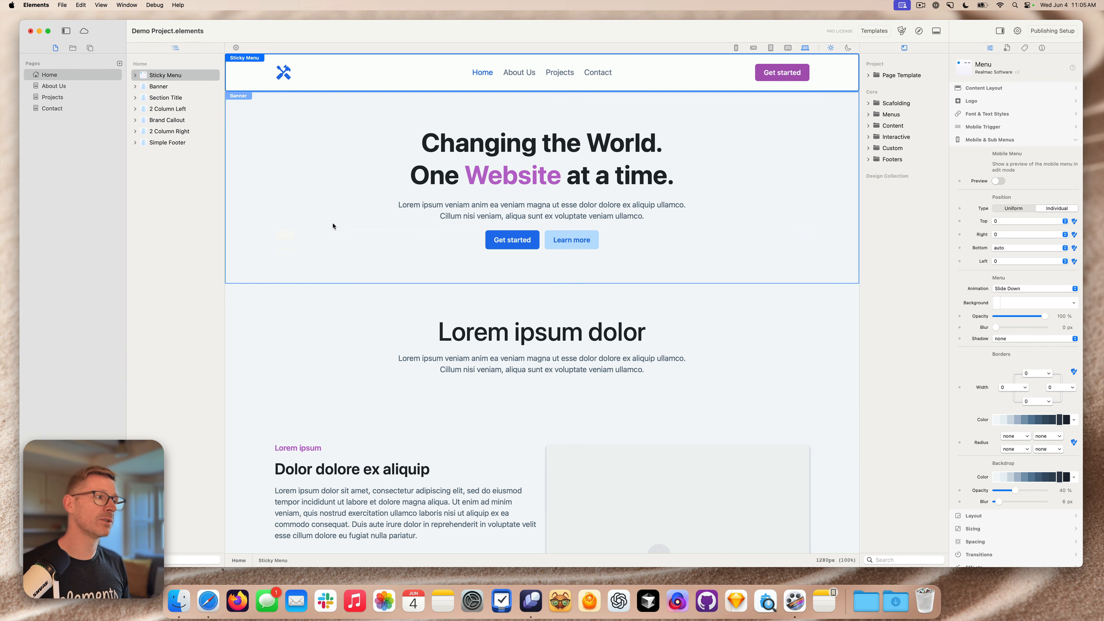
pyautogui.click(231, 139)
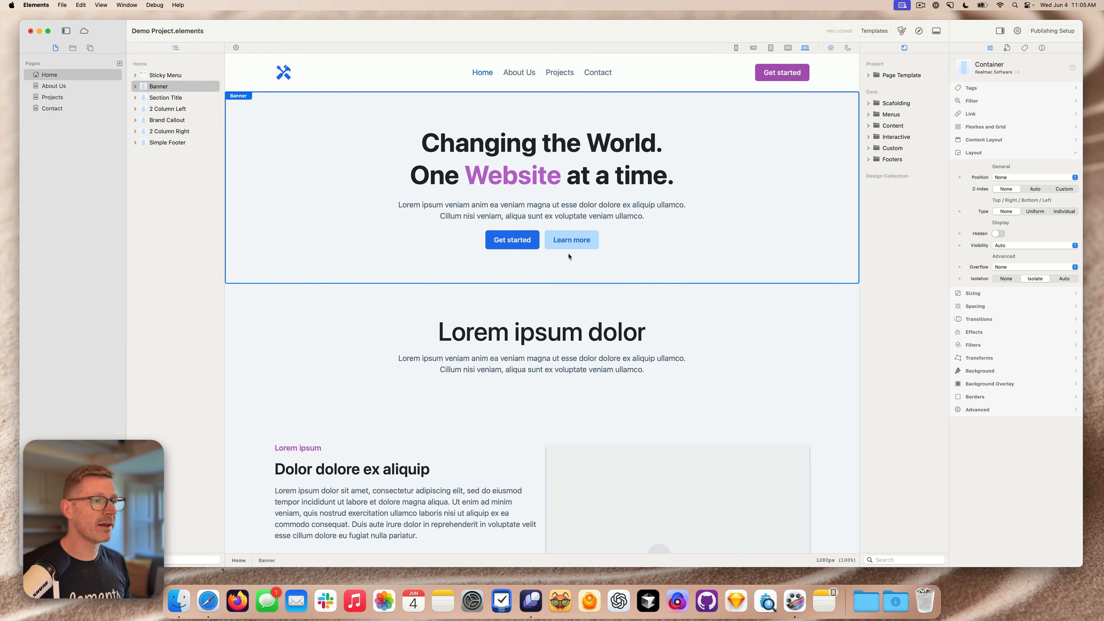
pyautogui.moveTo(277, 99); pyautogui.dragTo(902, 181)
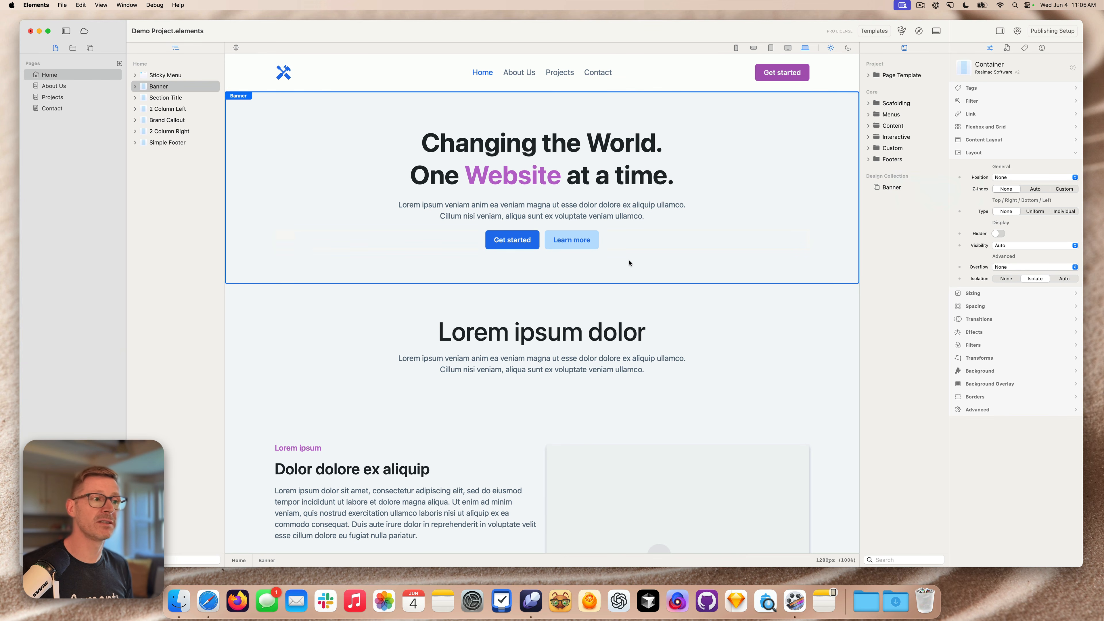
pyautogui.scroll(-2, 626, 264)
pyautogui.moveTo(265, 272); pyautogui.dragTo(882, 178)
# - Change the background of the Brand Callout container from the blue palette to a dark purple shade
pyautogui.scroll(-6, 392, 351)
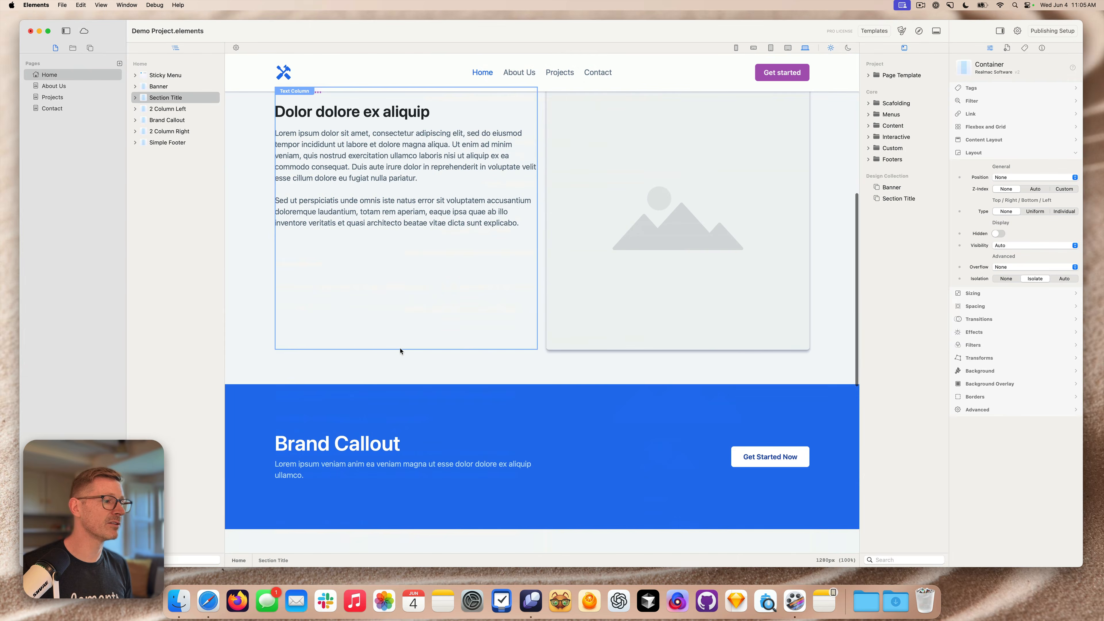
pyautogui.scroll(-3, 417, 344)
pyautogui.click(451, 273)
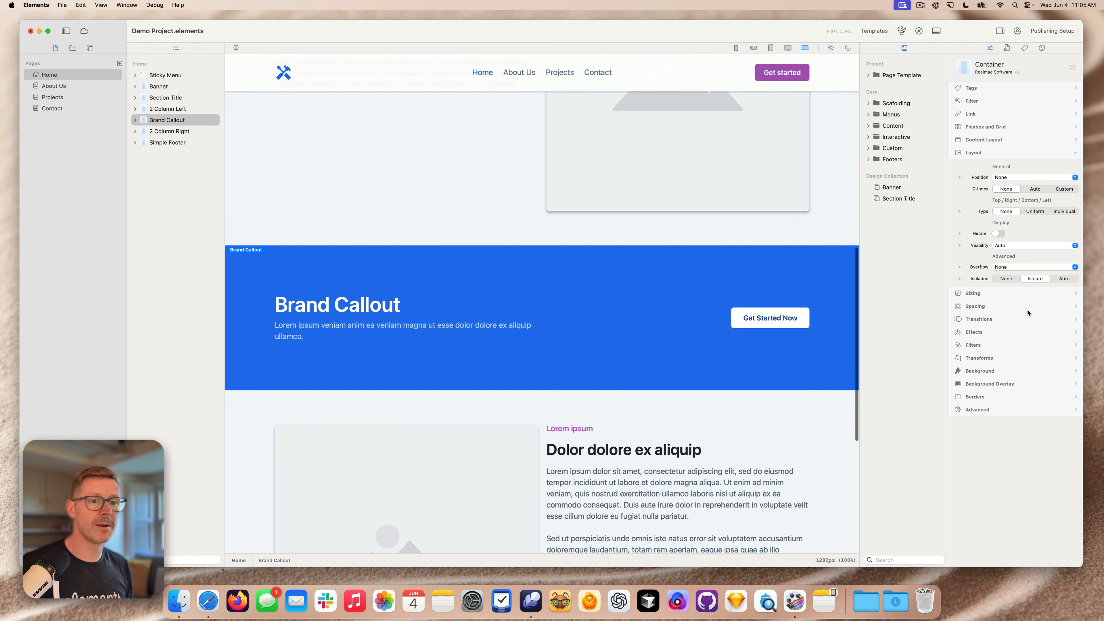
pyautogui.click(979, 373)
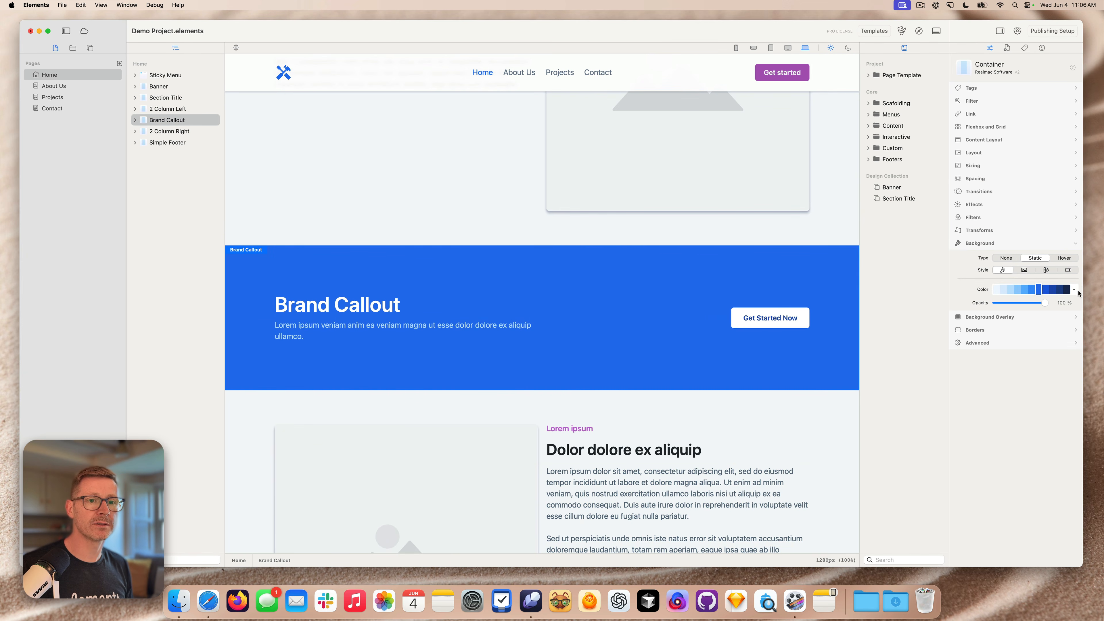
pyautogui.click(1074, 289)
pyautogui.click(1036, 359)
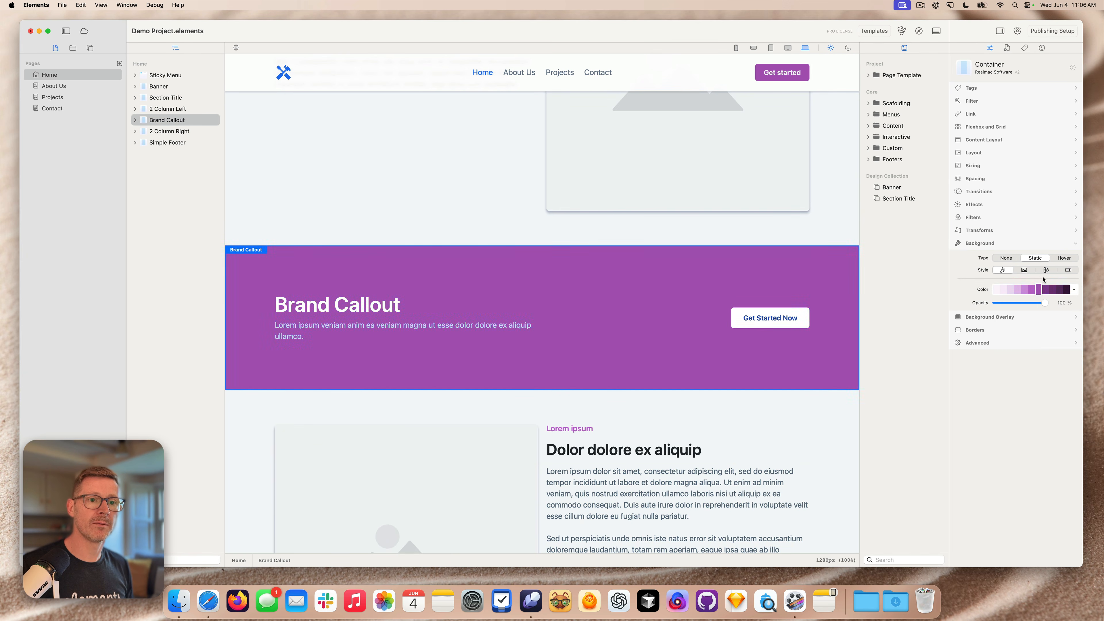
pyautogui.click(1008, 289)
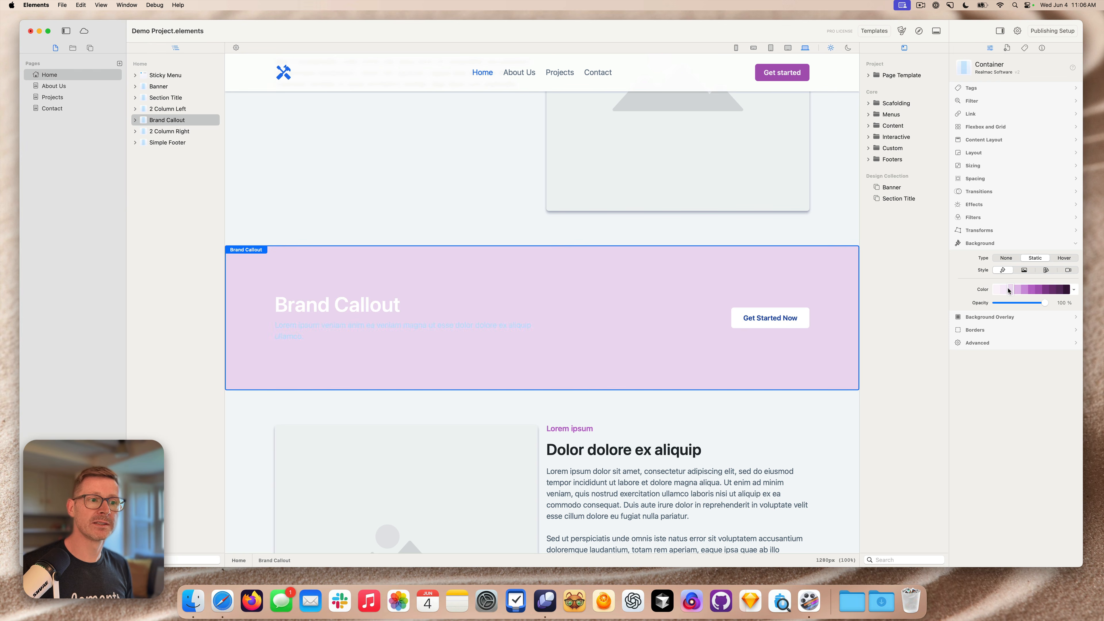
pyautogui.click(1039, 289)
pyautogui.click(1051, 290)
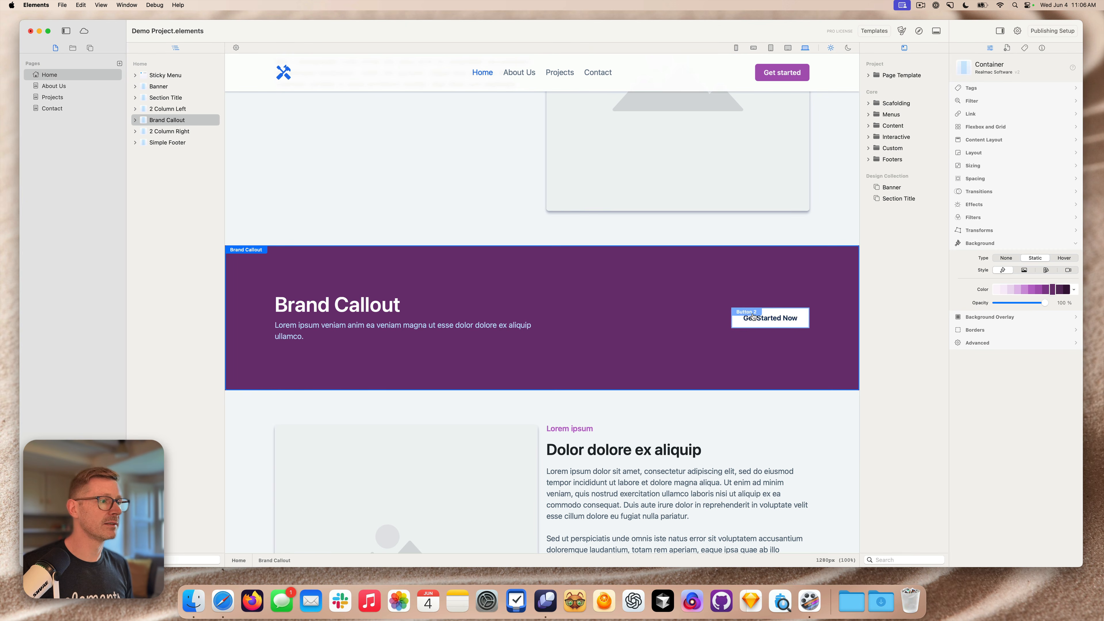
# - Set the Brand Callout heading's font to code and add the restyled section to the Design Collection pack
pyautogui.scroll(3, 769, 320)
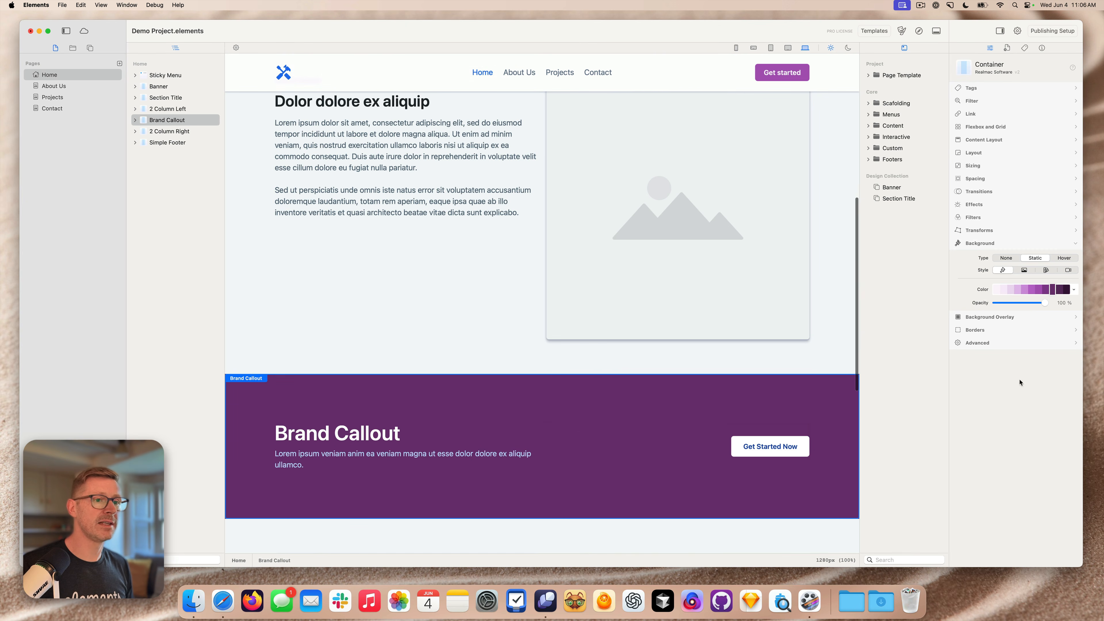
pyautogui.click(311, 424)
pyautogui.click(1036, 146)
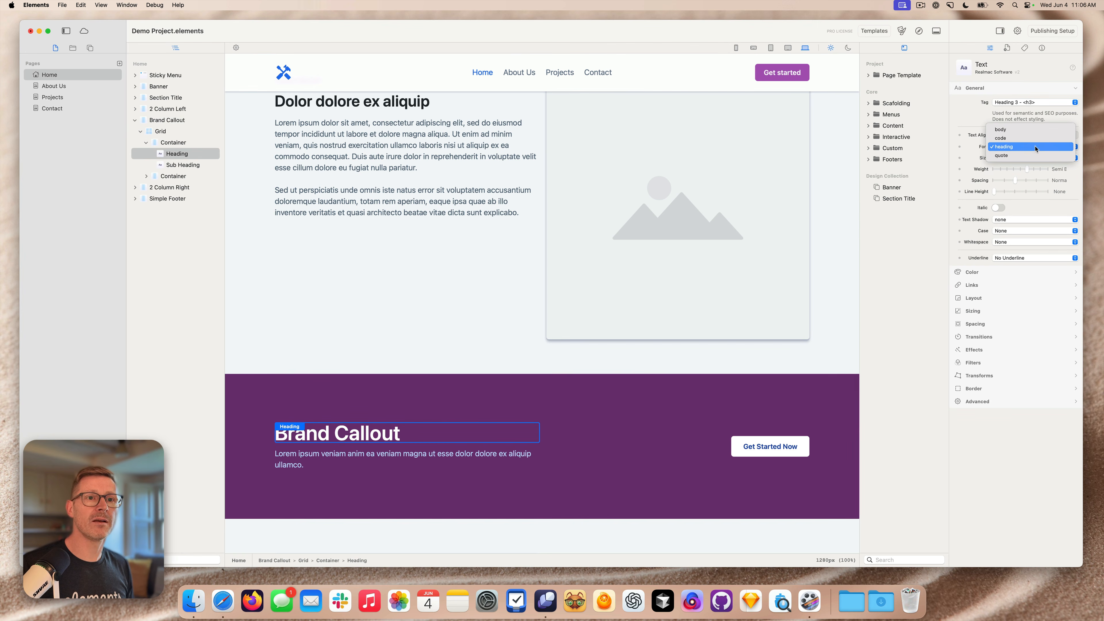
pyautogui.click(1036, 138)
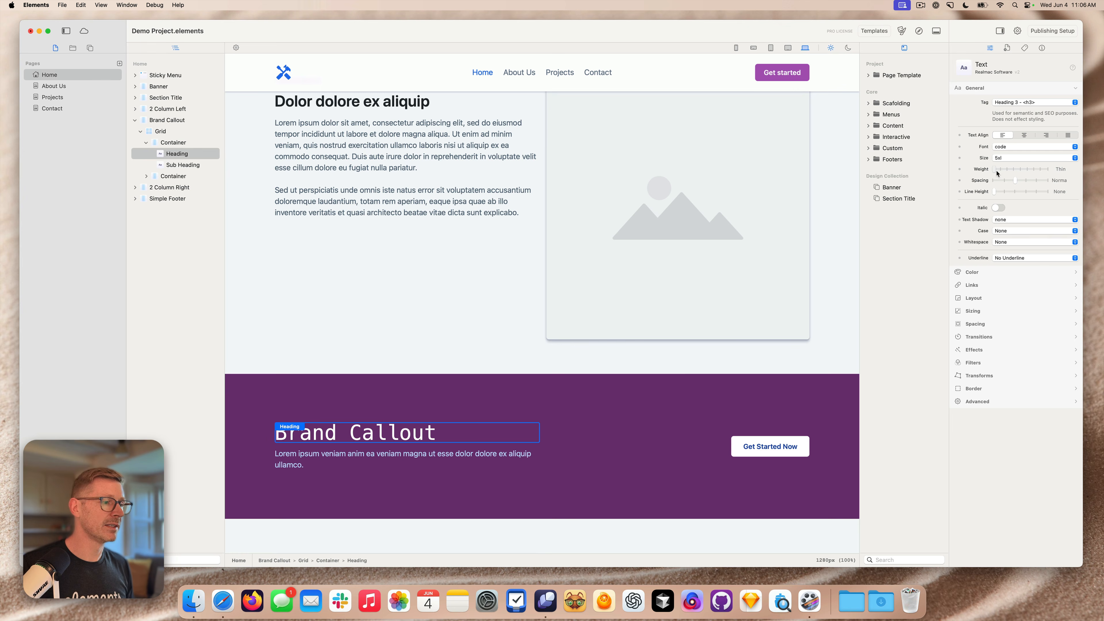
pyautogui.click(660, 389)
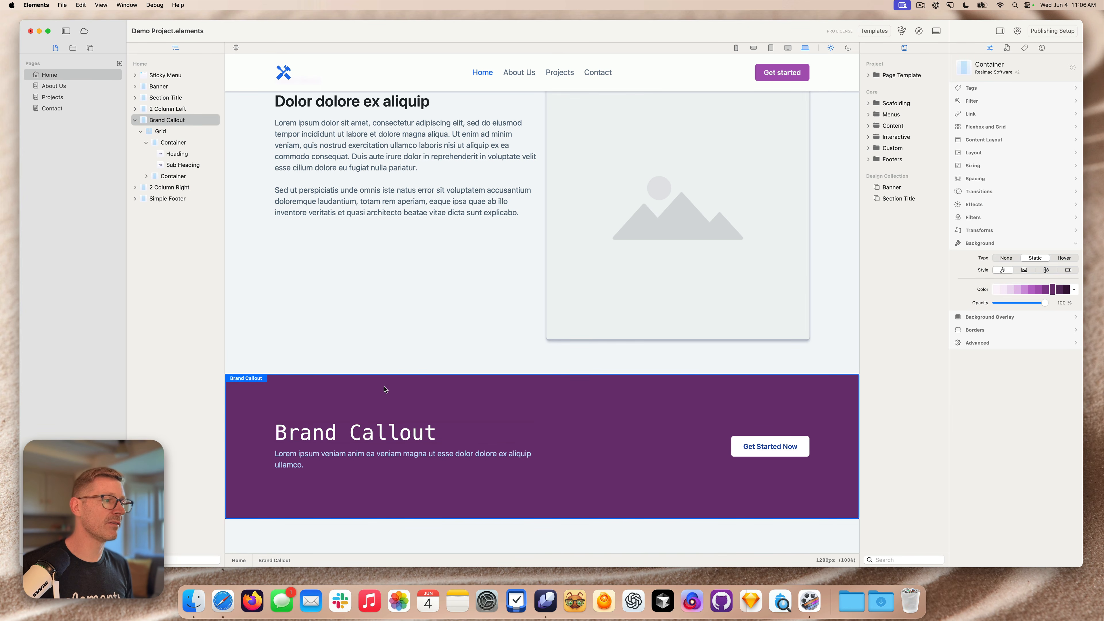
pyautogui.moveTo(383, 385); pyautogui.dragTo(913, 217)
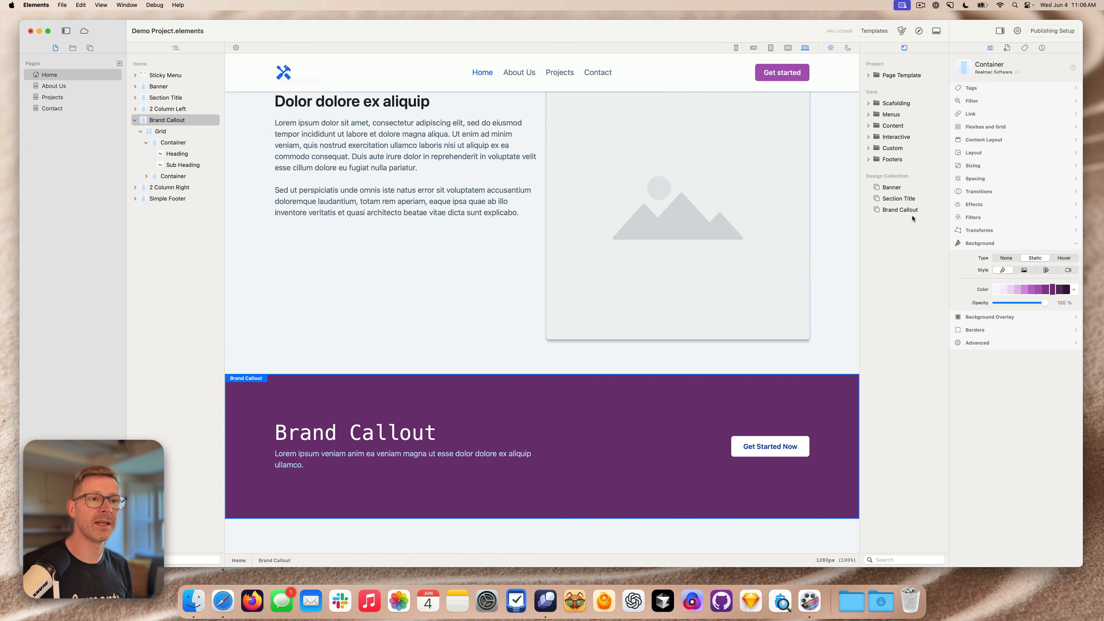
# - Group the Banner, Section Title and Brand Callout components of the Design Collection pack into a folder named Content
pyautogui.click(900, 188)
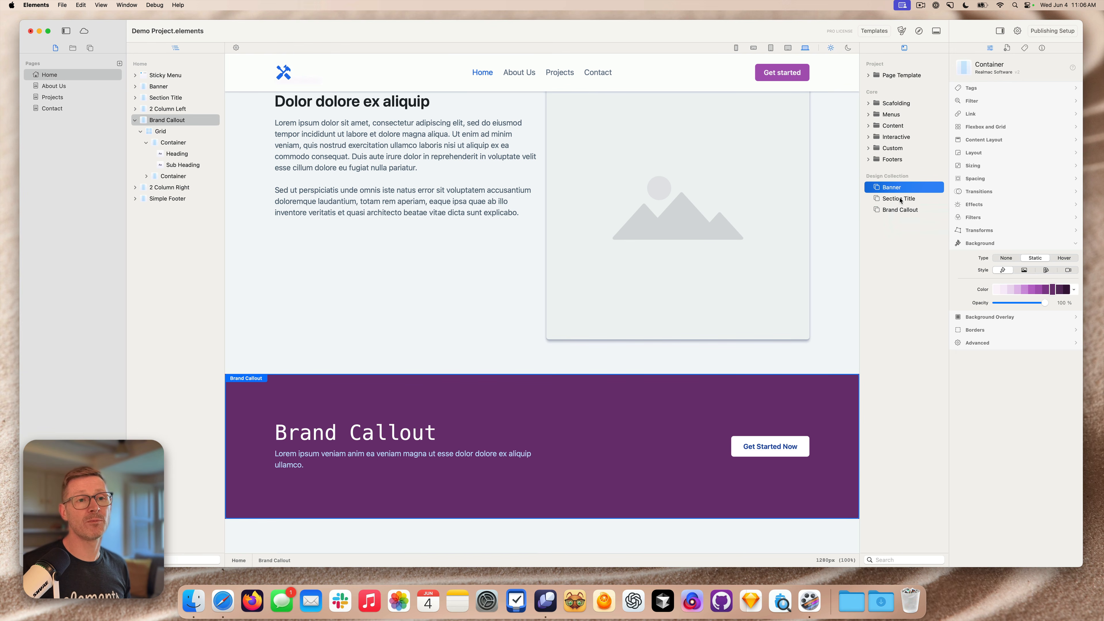
pyautogui.keyDown('shift'); pyautogui.click(900, 210); pyautogui.keyUp('shift')
pyautogui.rightClick(899, 212)
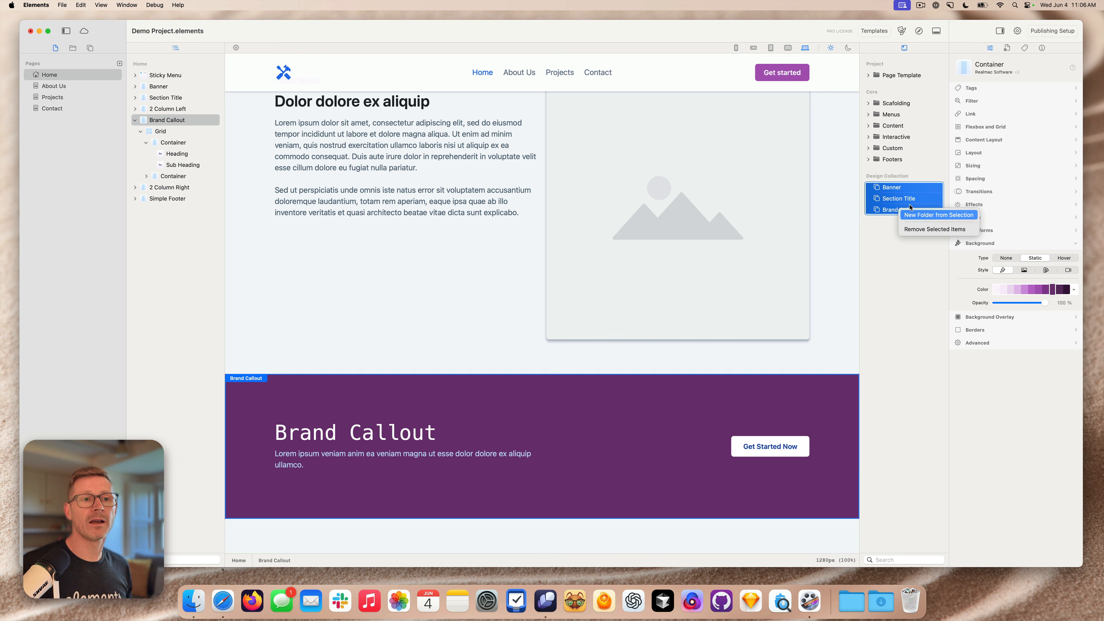
pyautogui.click(916, 215)
pyautogui.rightClick(896, 192)
pyautogui.click(927, 197)
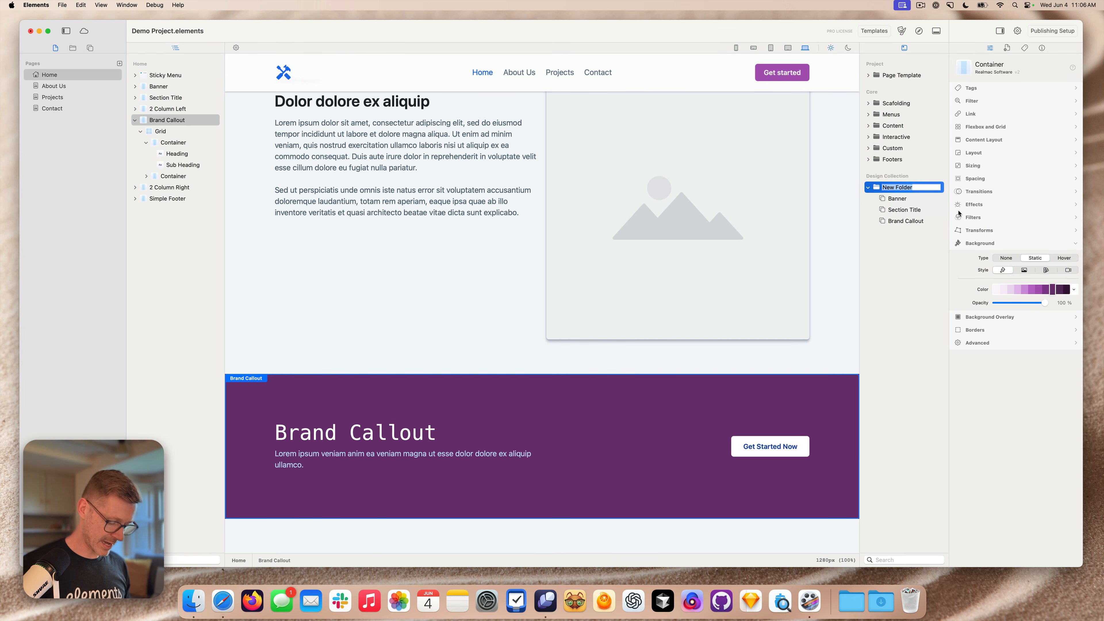
pyautogui.write('Content')
pyautogui.press('Return')
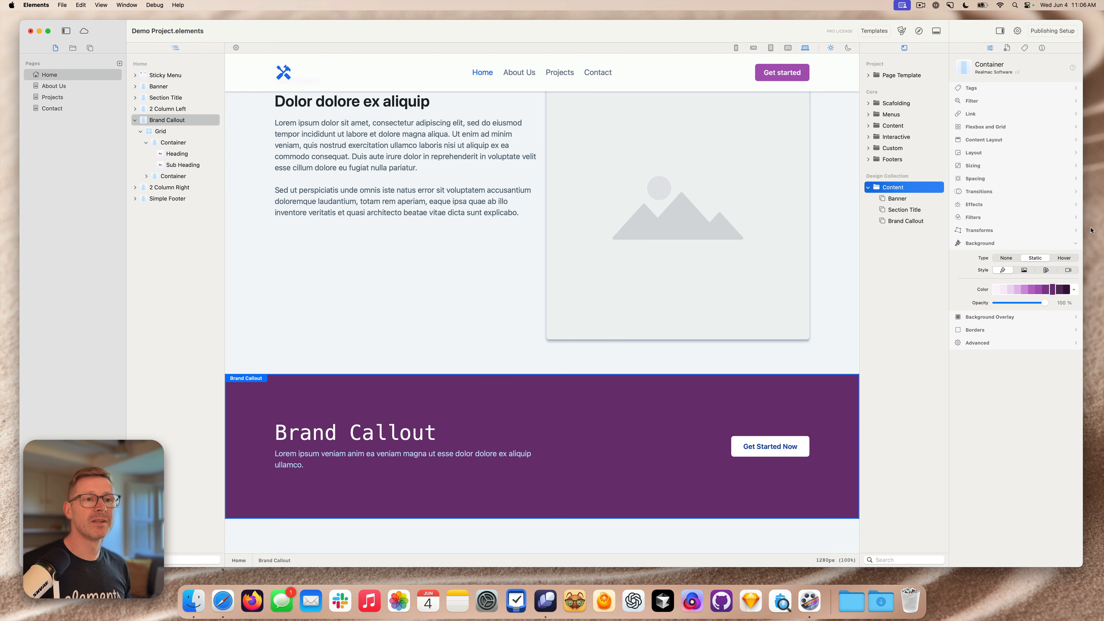
# - Create a folder named Menus in the Design Collection pack and add the Home page's Sticky Menu to it
pyautogui.rightClick(907, 179)
pyautogui.click(905, 188)
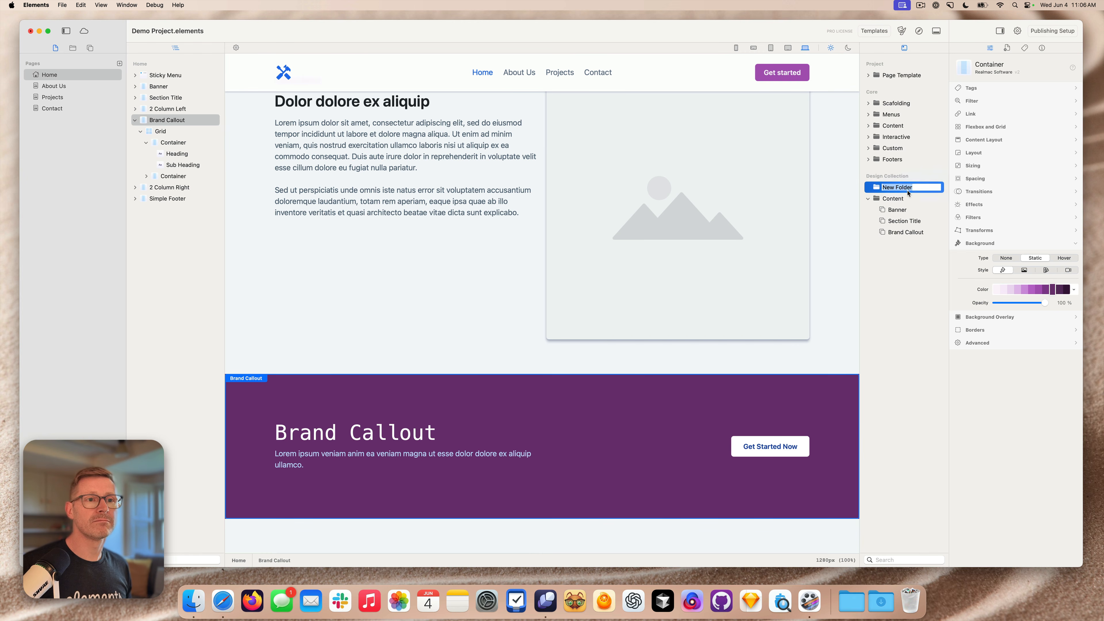
pyautogui.write('menus')
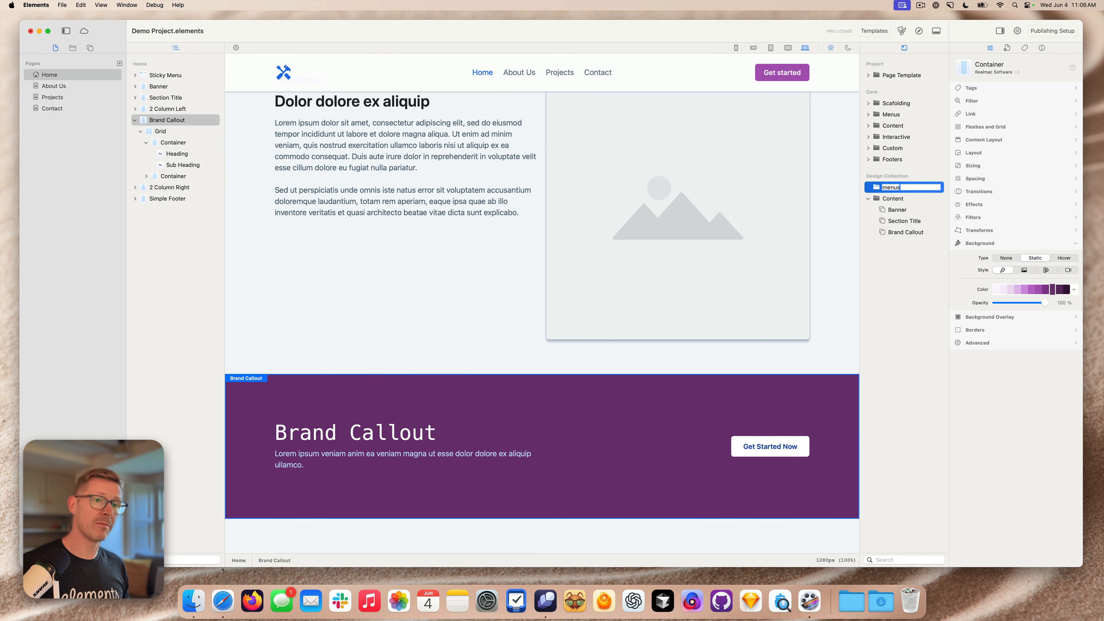
pyautogui.press('BackSpace')
pyautogui.write('M')
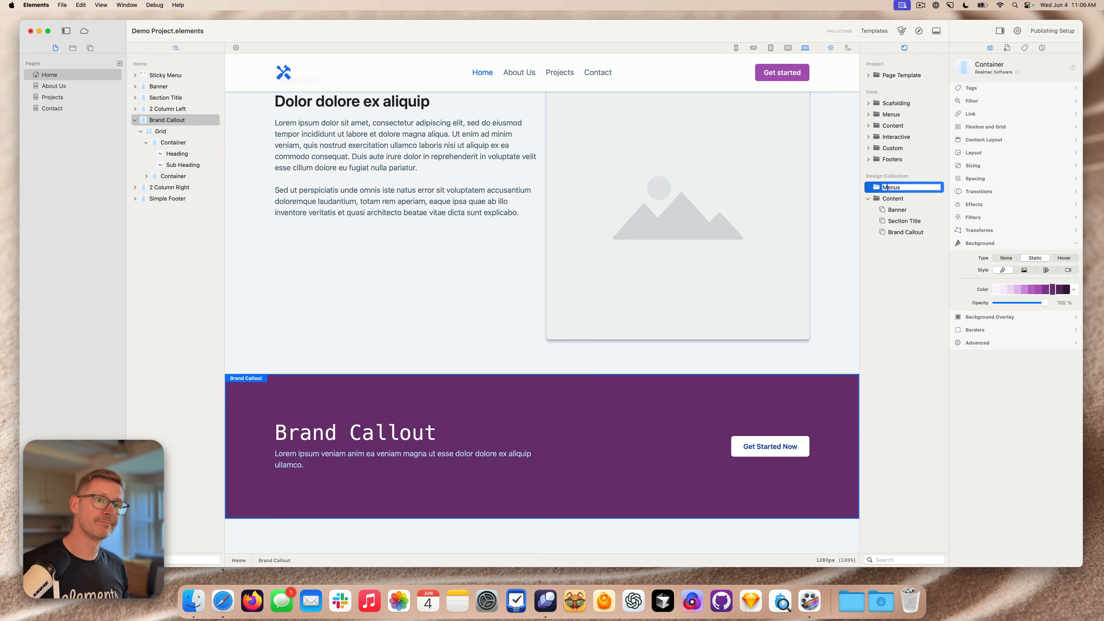
pyautogui.press('Return')
pyautogui.moveTo(475, 81); pyautogui.dragTo(891, 188)
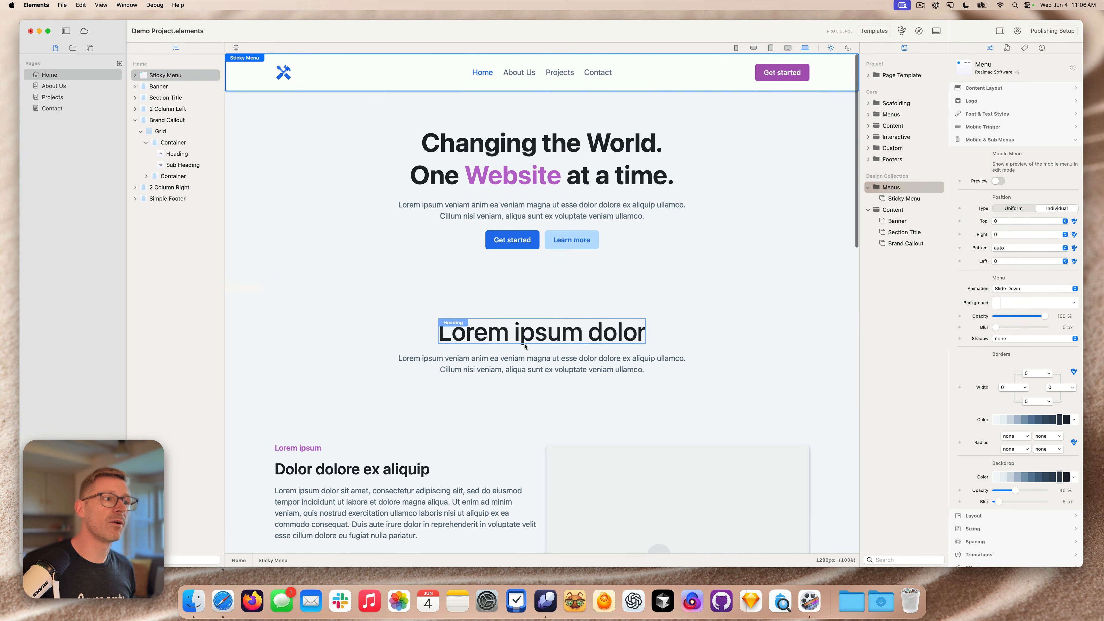
# - Add the About Us page's whole Team section to the Content folder of the Design Collection pack
pyautogui.click(51, 86)
pyautogui.scroll(-5, 549, 317)
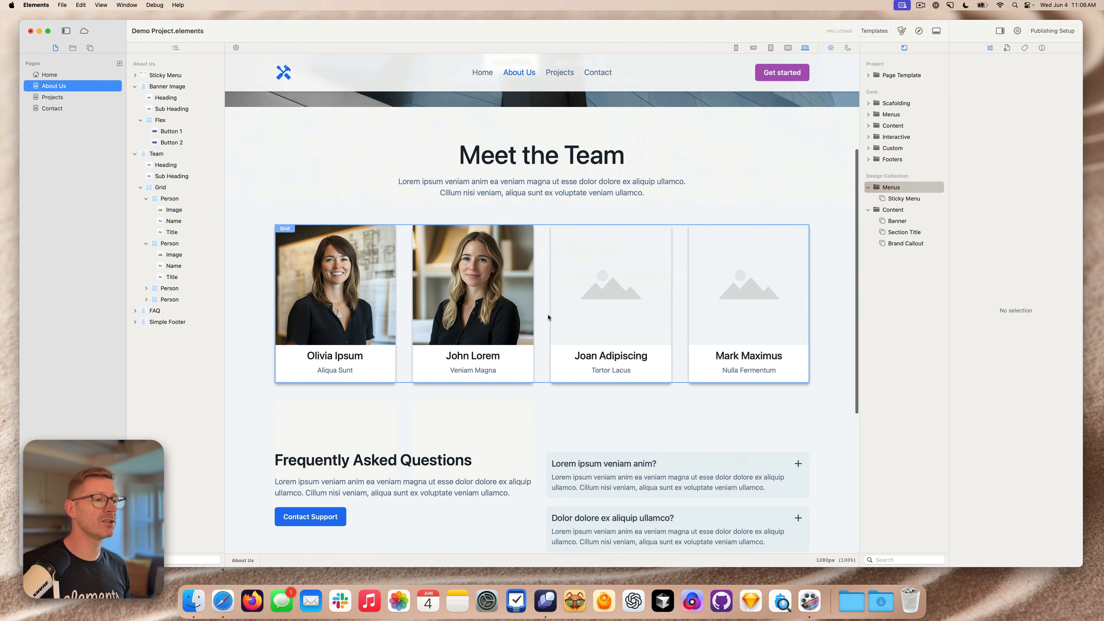
pyautogui.click(542, 345)
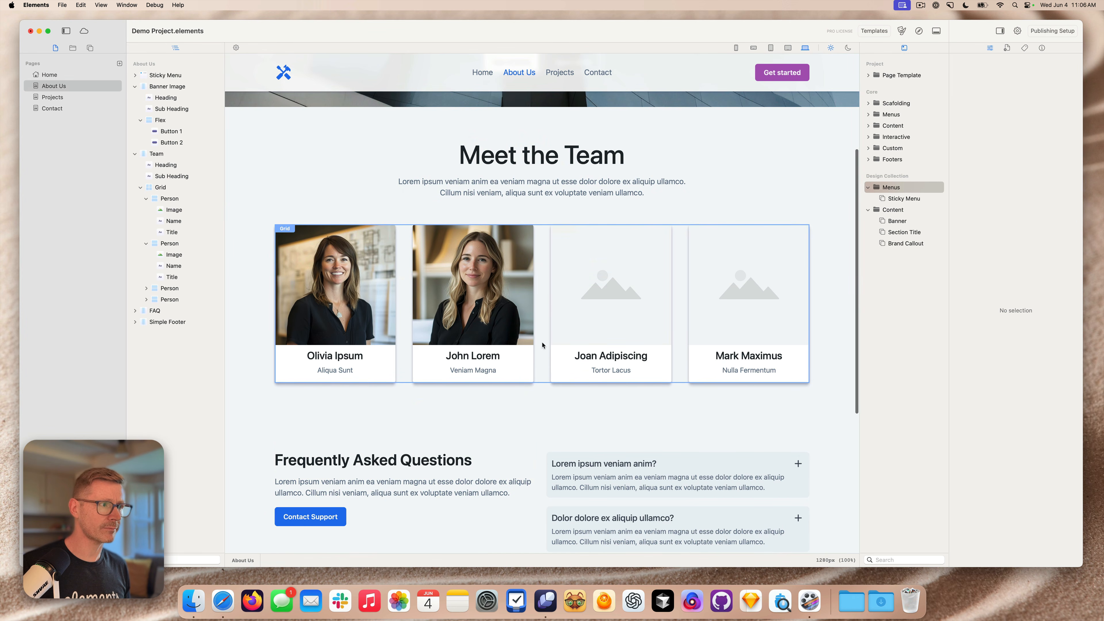
pyautogui.click(542, 346)
pyautogui.click(246, 183)
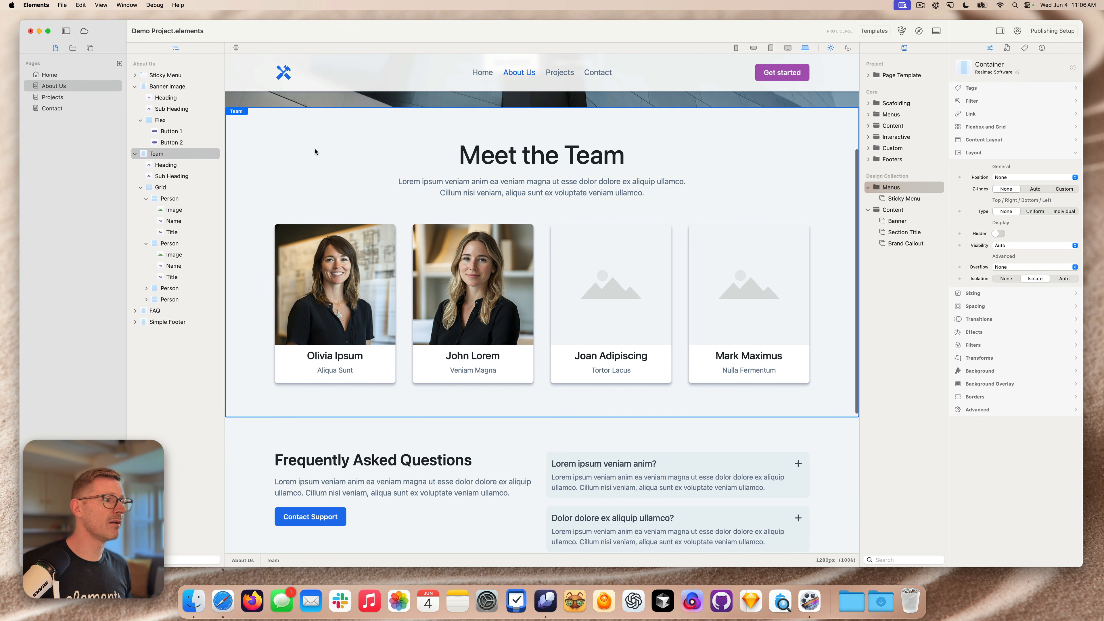
pyautogui.moveTo(257, 147); pyautogui.dragTo(912, 251)
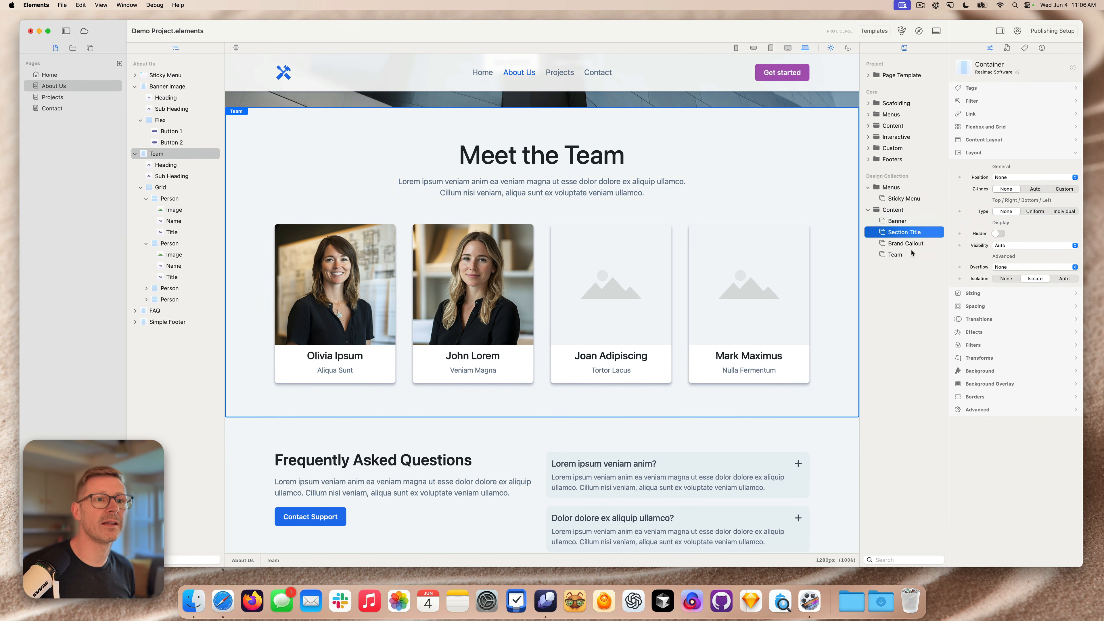
# - Create a new project and enlarge its window to fill most of the screen
pyautogui.click(62, 5)
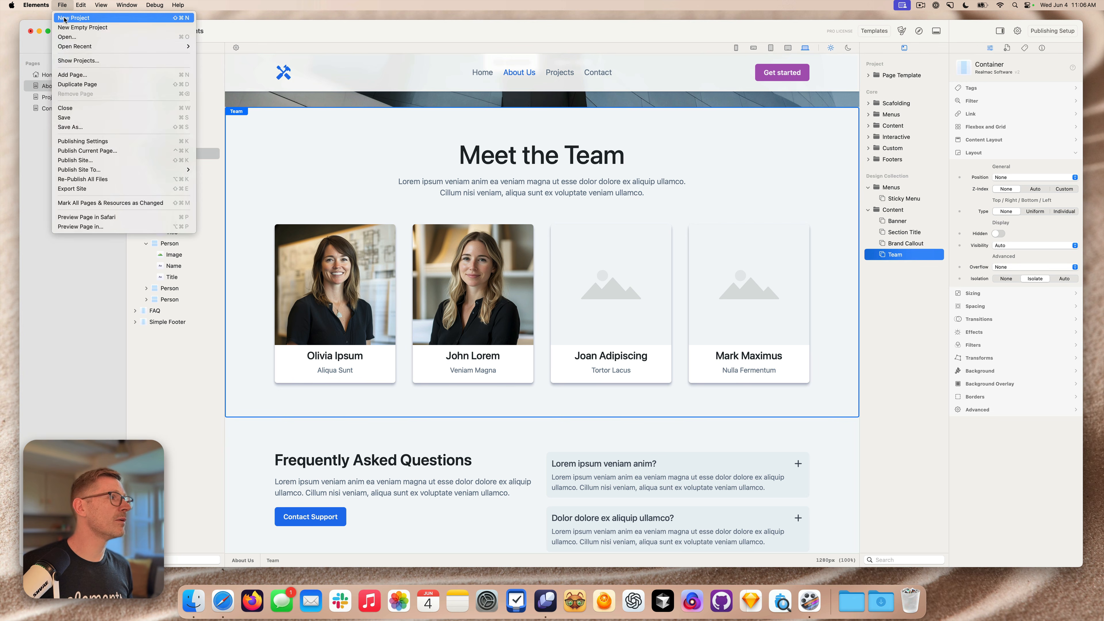
pyautogui.click(79, 15)
pyautogui.click(437, 157)
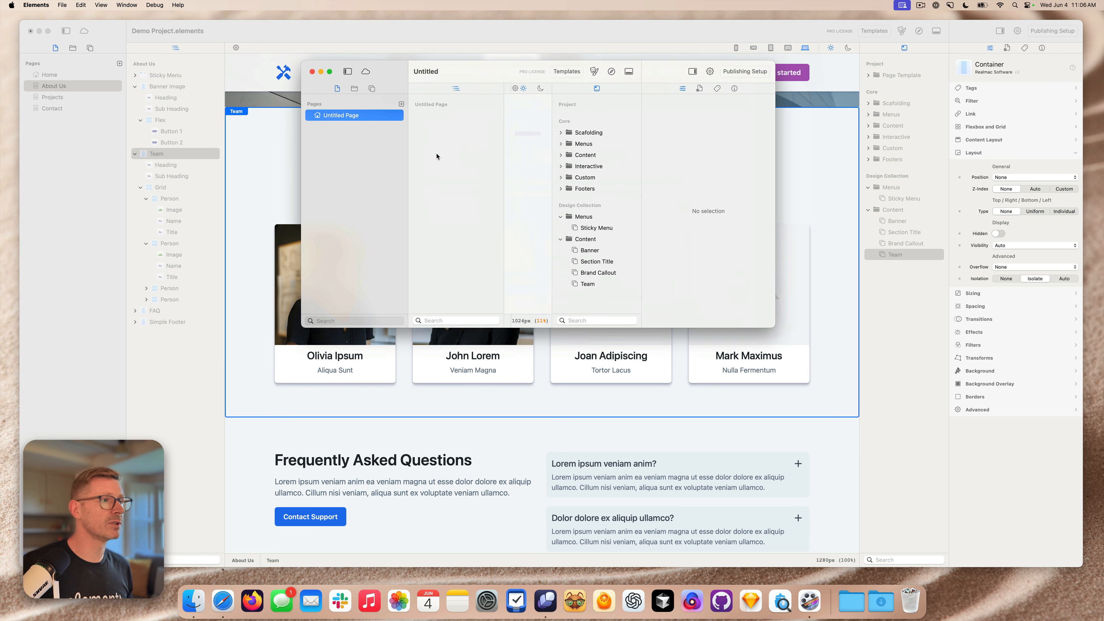
pyautogui.doubleClick(775, 327)
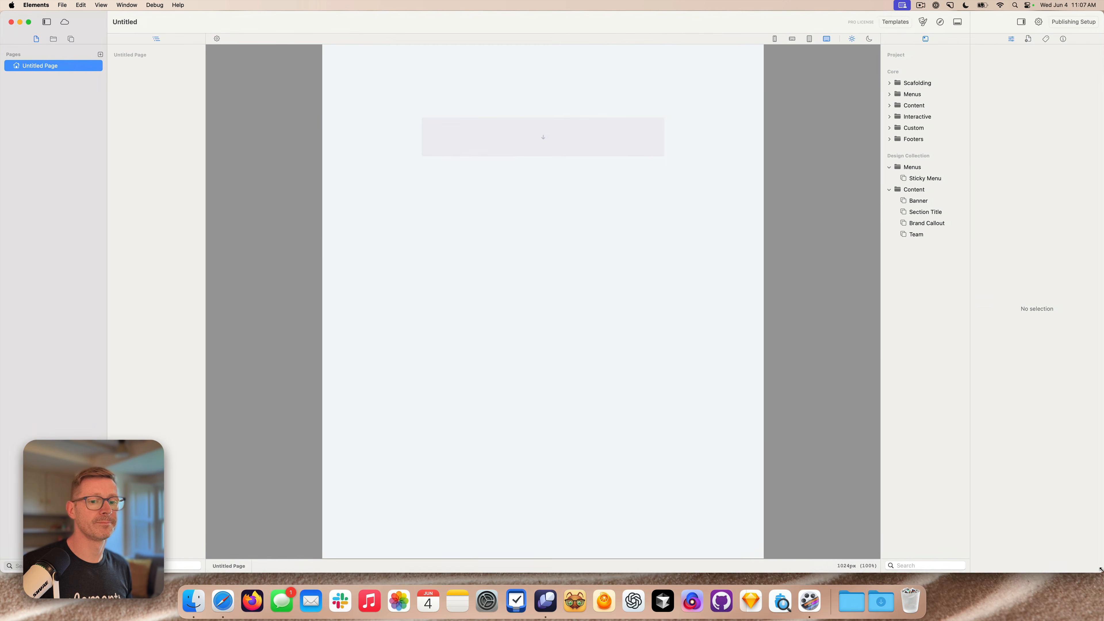
pyautogui.moveTo(1103, 574); pyautogui.dragTo(1087, 565)
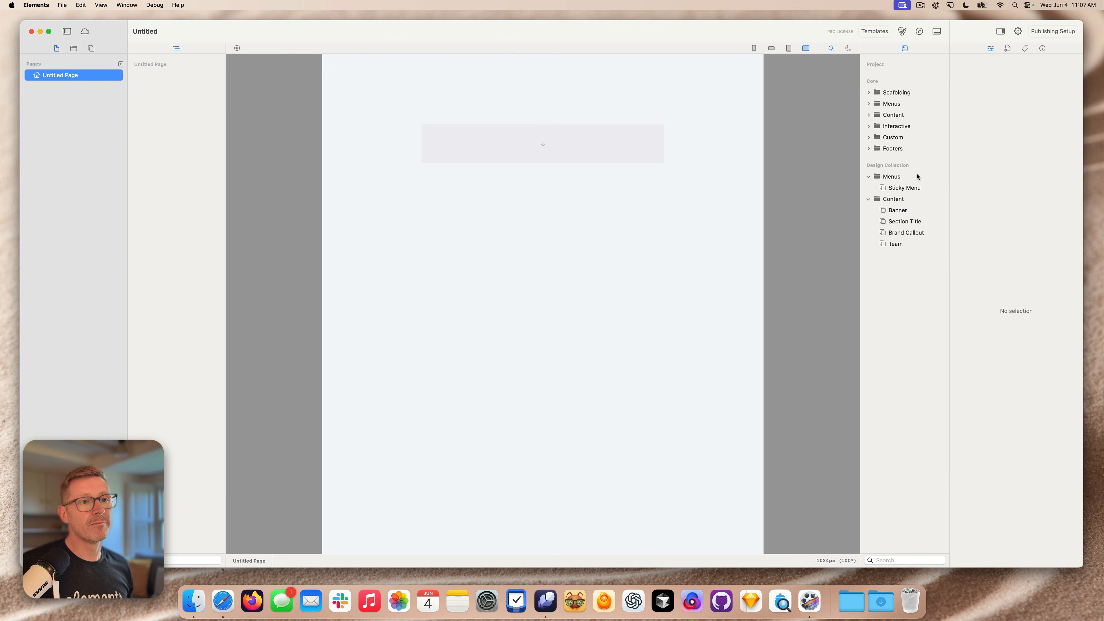
pyautogui.click(905, 165)
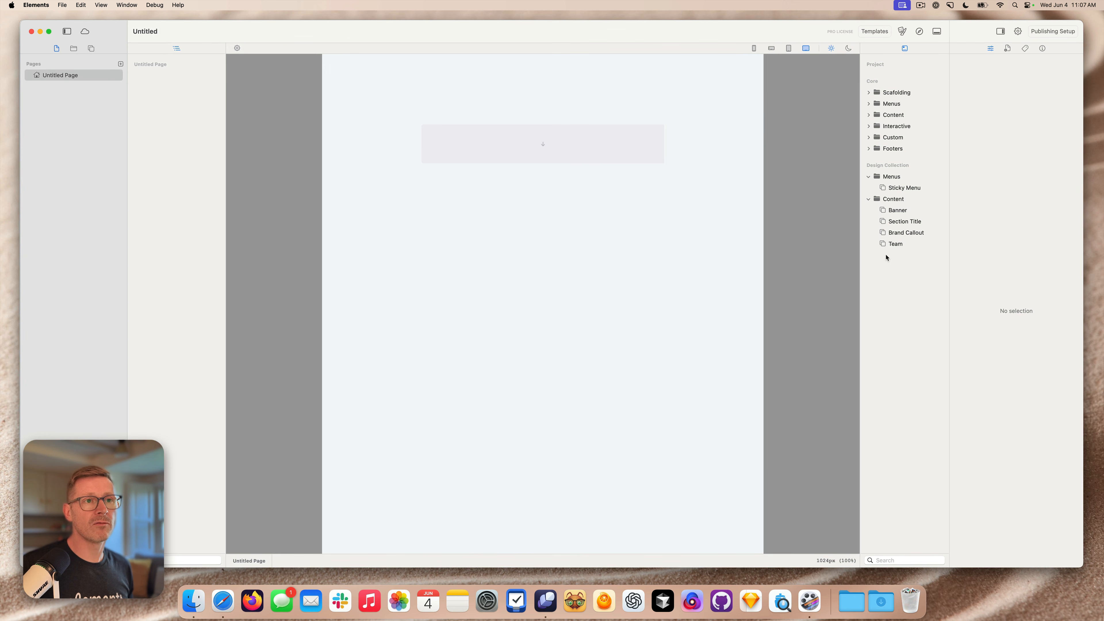
# - Build the blank page from the Design Collection's Sticky Menu, Banner and Team components, widening the page preview to 1446 px
pyautogui.moveTo(905, 187); pyautogui.dragTo(545, 146)
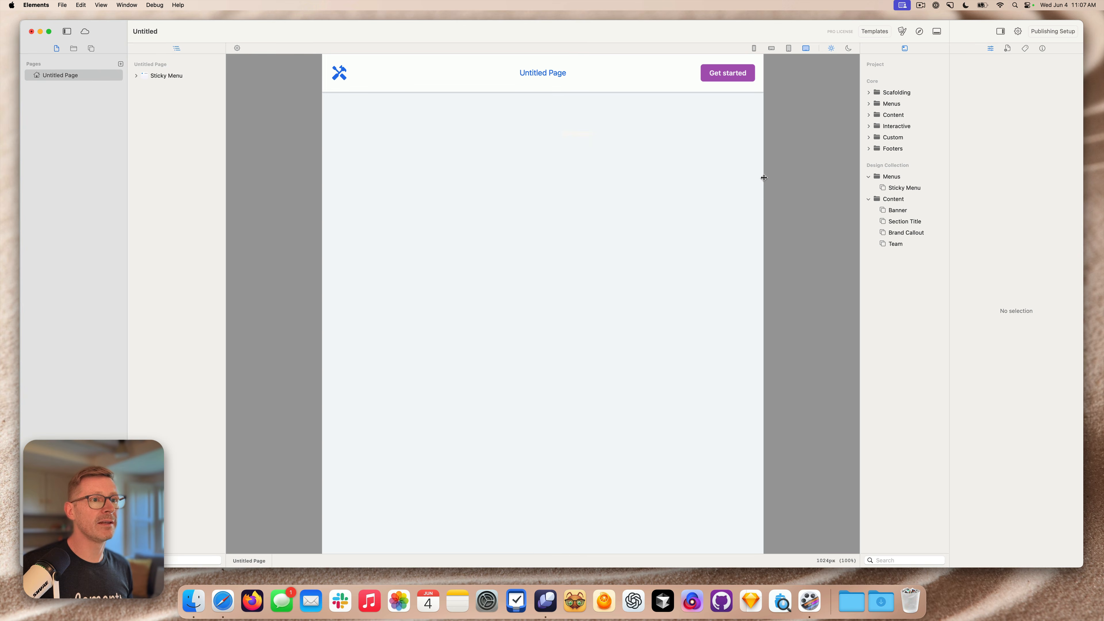
pyautogui.moveTo(764, 178); pyautogui.dragTo(1032, 194)
pyautogui.click(906, 233)
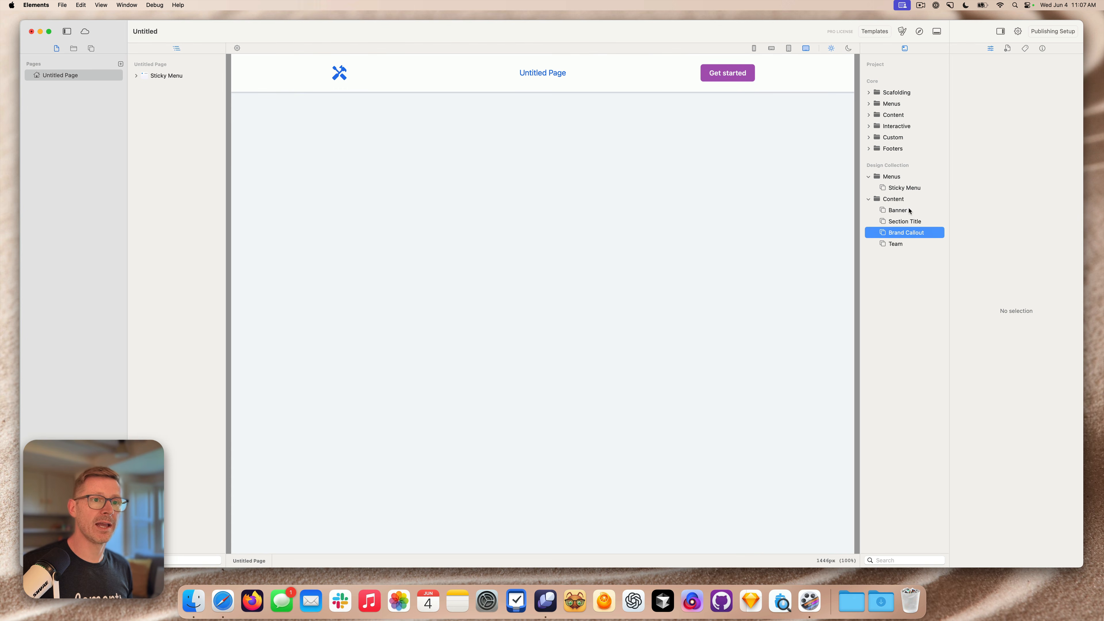
pyautogui.moveTo(897, 210); pyautogui.dragTo(695, 187)
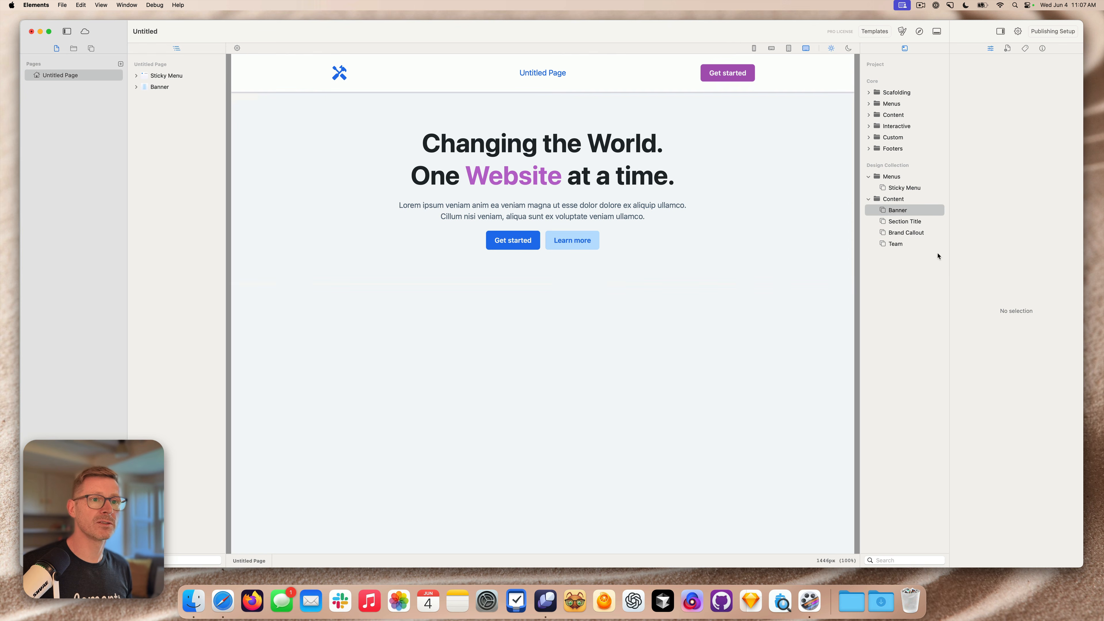
pyautogui.moveTo(908, 246); pyautogui.dragTo(587, 288)
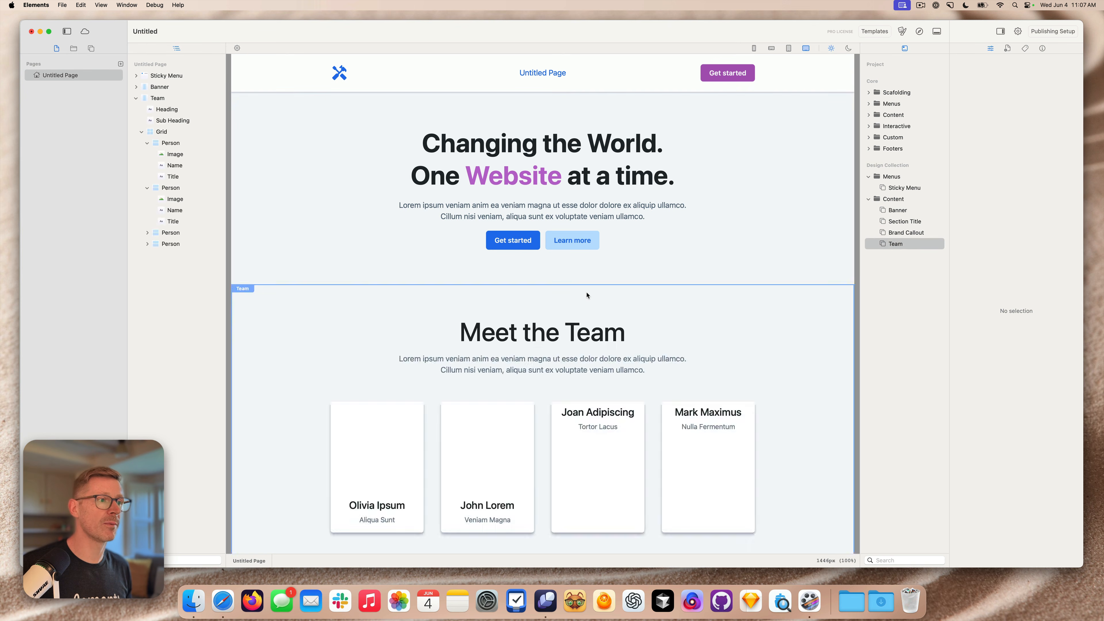
pyautogui.scroll(-1, 746, 245)
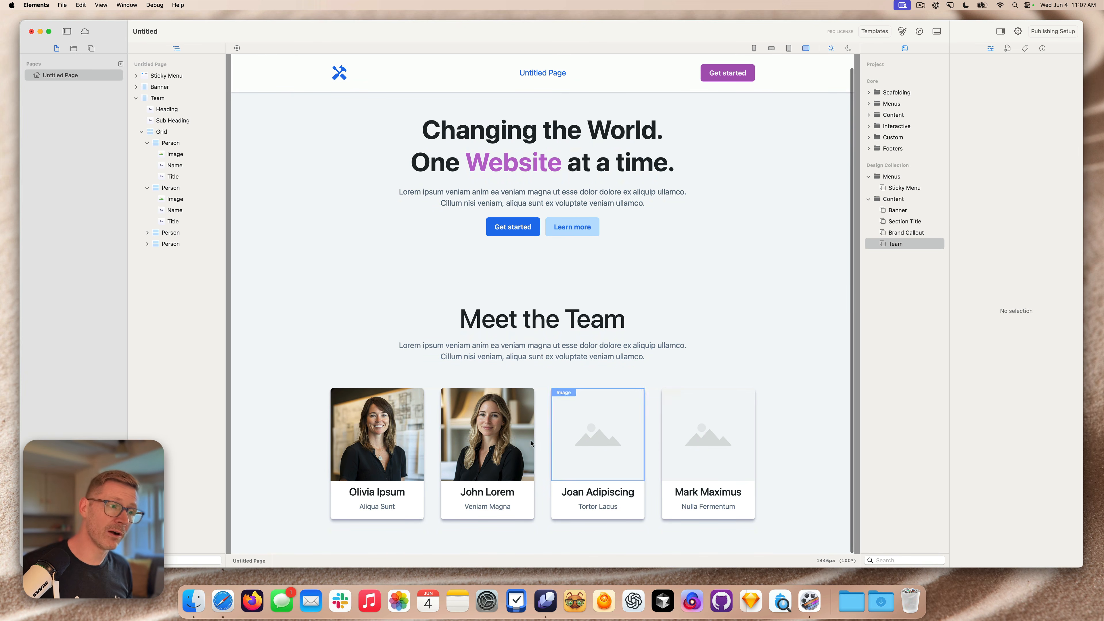
# - Insert the Core pack's 2 Column Left section between the Banner and Team sections
pyautogui.click(439, 315)
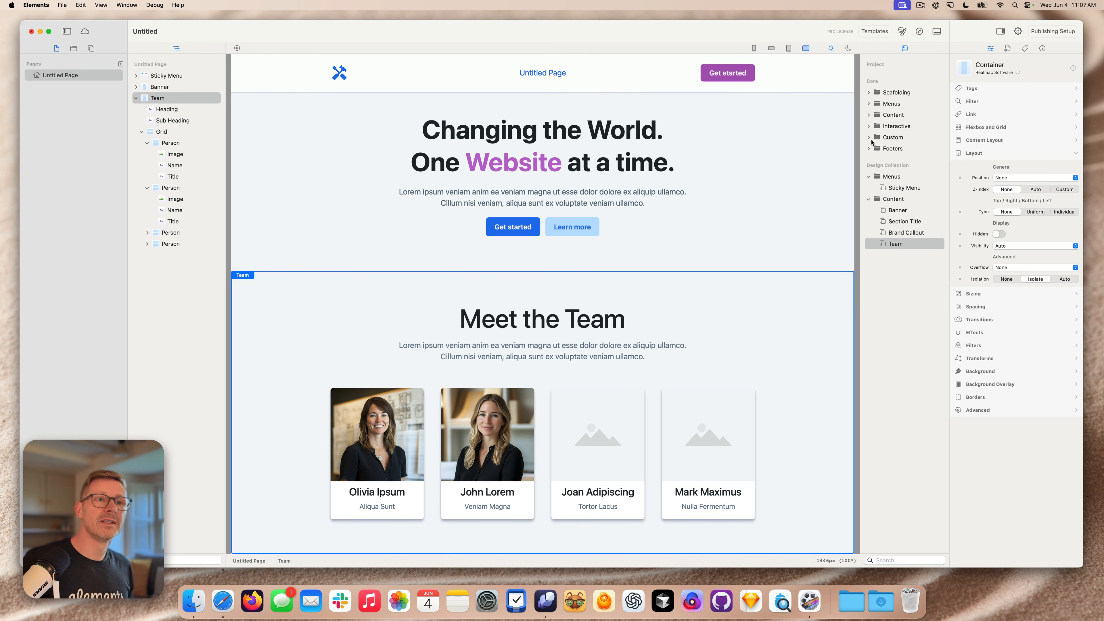
pyautogui.click(869, 106)
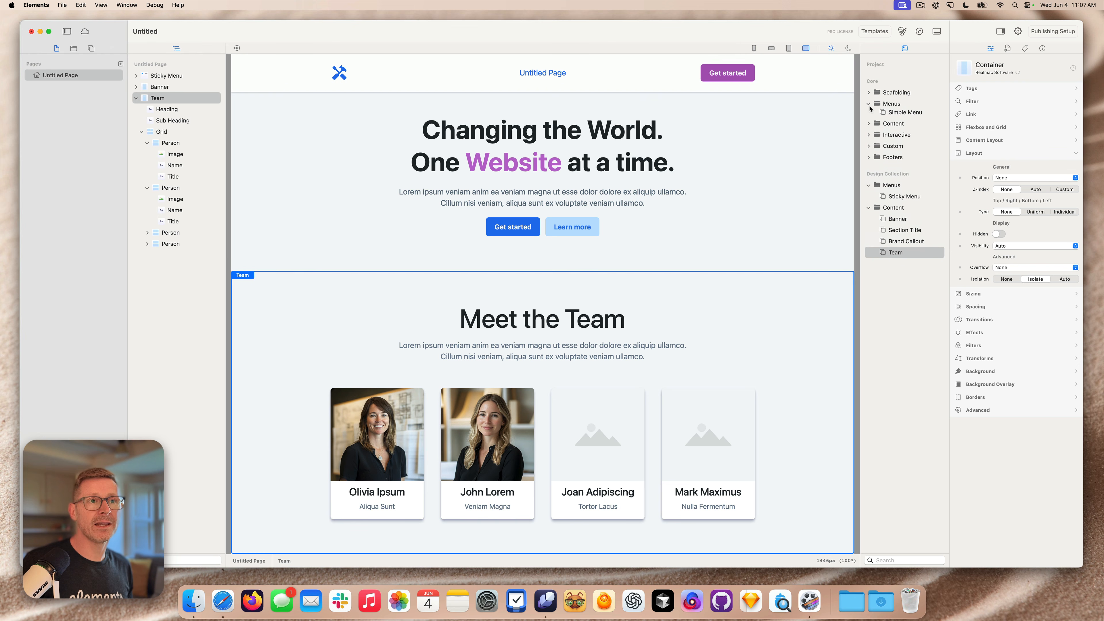
pyautogui.click(868, 104)
pyautogui.click(869, 114)
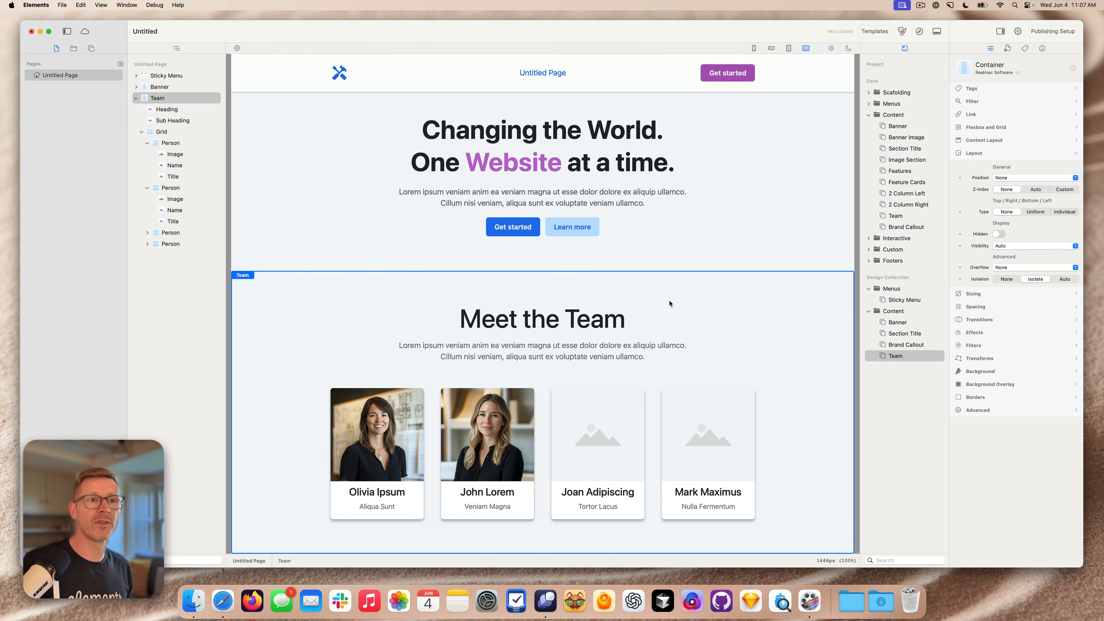
pyautogui.moveTo(906, 194); pyautogui.dragTo(479, 270)
pyautogui.scroll(-10, 718, 281)
pyautogui.scroll(10, 747, 277)
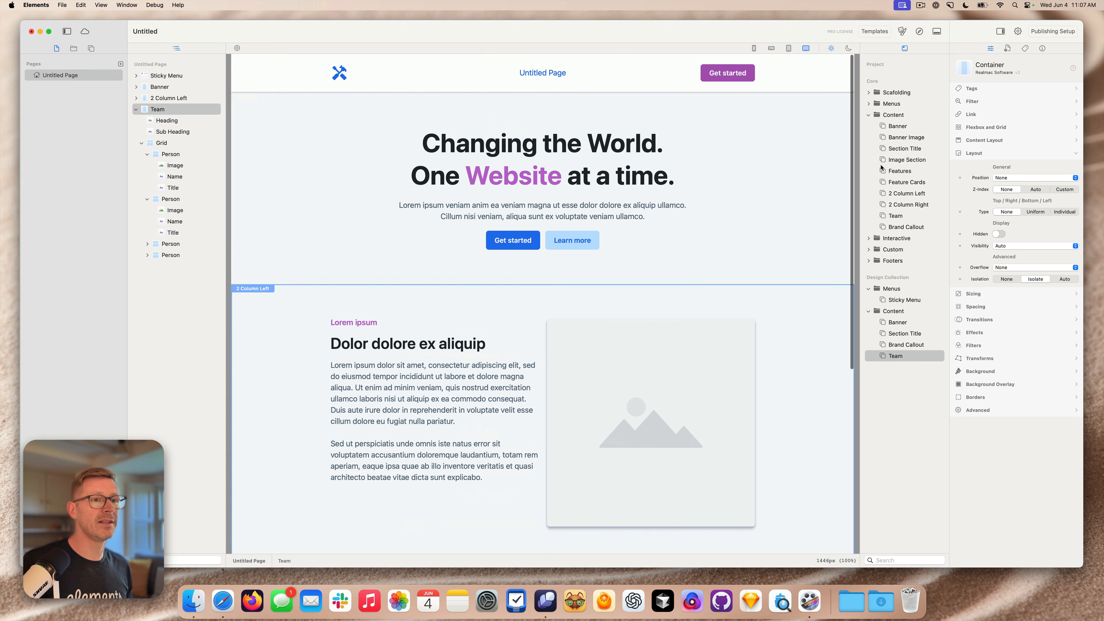
# - Try the Solar, Typesetter and Build themes on the new project and return to the System theme
pyautogui.click(902, 31)
pyautogui.click(637, 227)
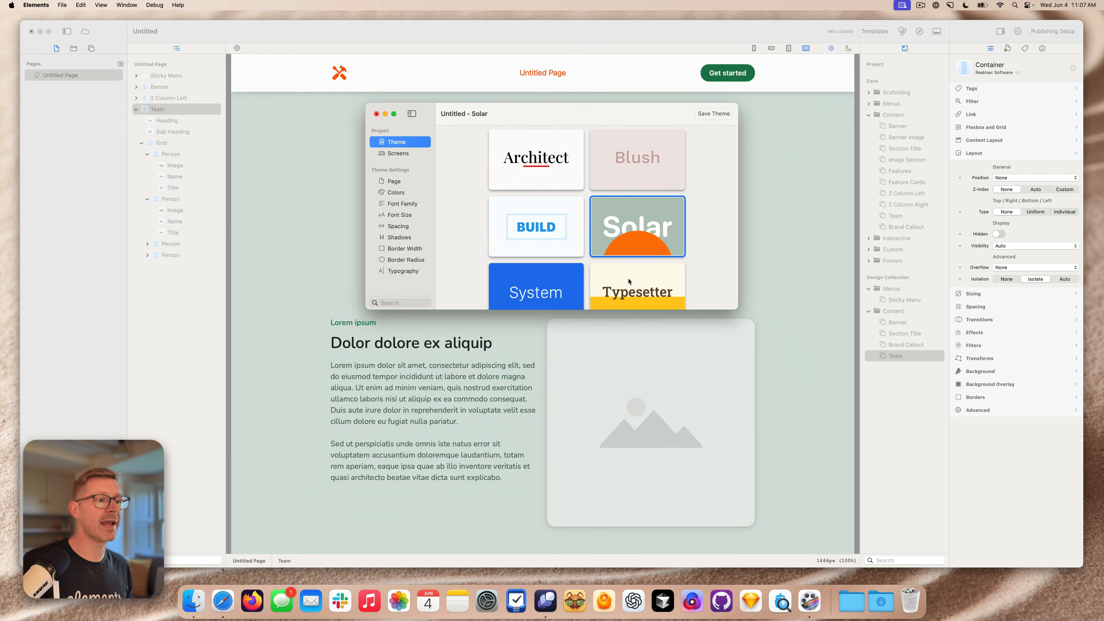
pyautogui.click(637, 286)
pyautogui.click(512, 237)
pyautogui.click(515, 280)
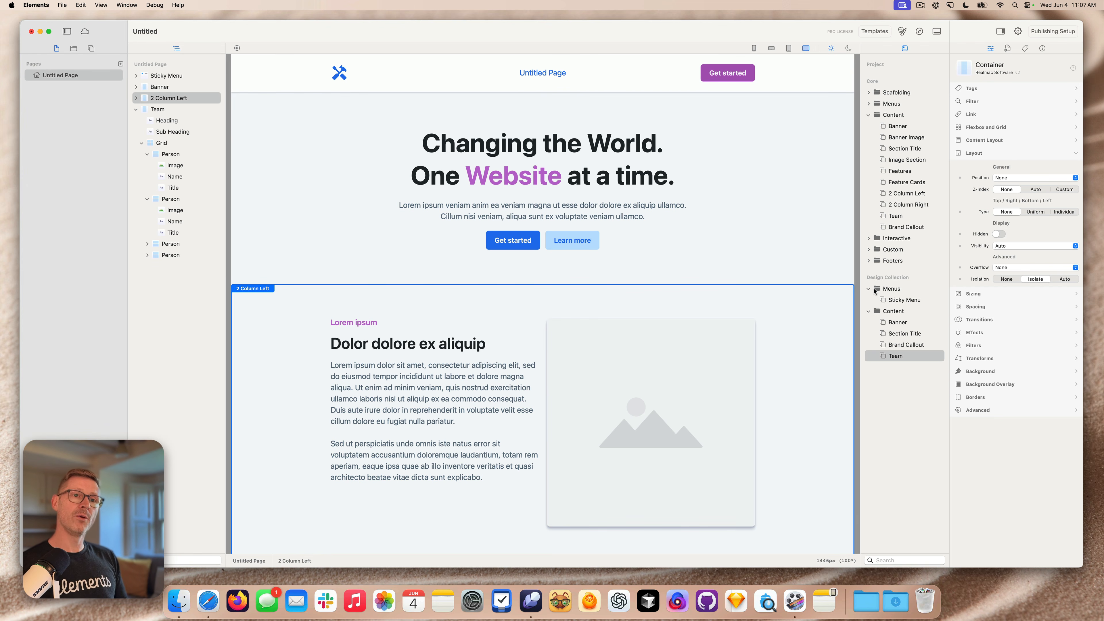
# - Examine how the Design Collection pack organises its components in the Menus and Content folders
pyautogui.click(870, 289)
pyautogui.click(870, 300)
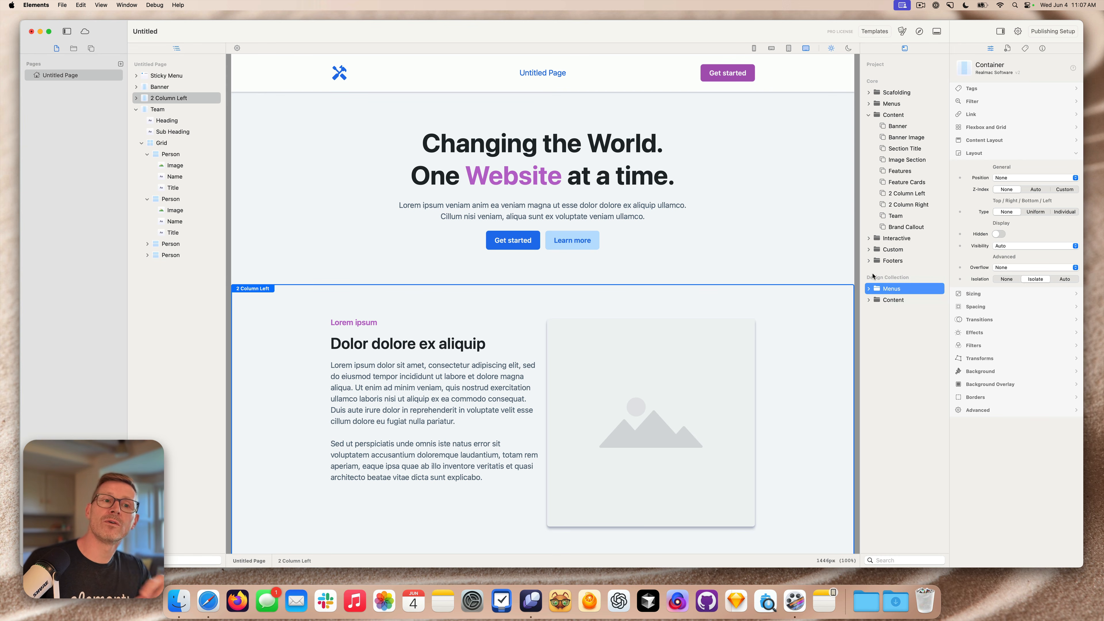
pyautogui.click(757, 222)
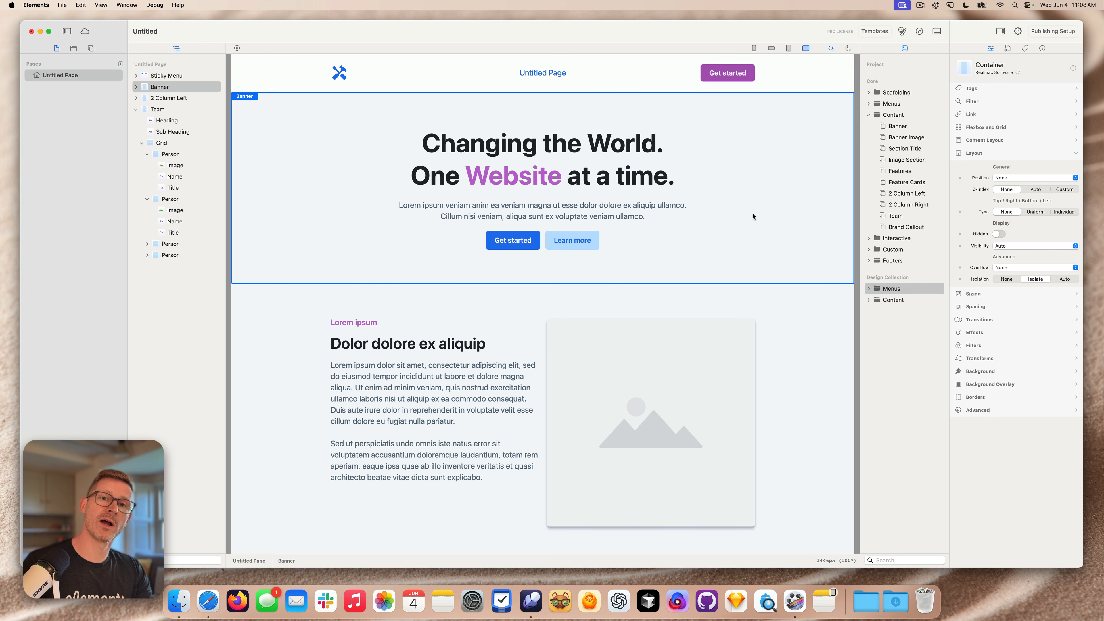
pyautogui.click(750, 240)
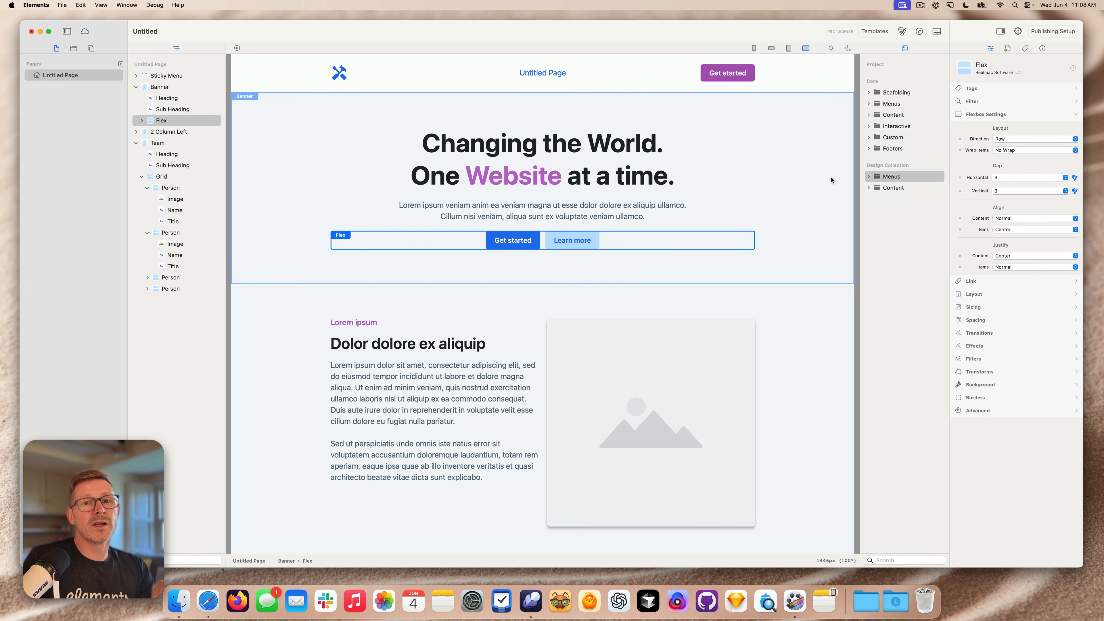
pyautogui.click(868, 178)
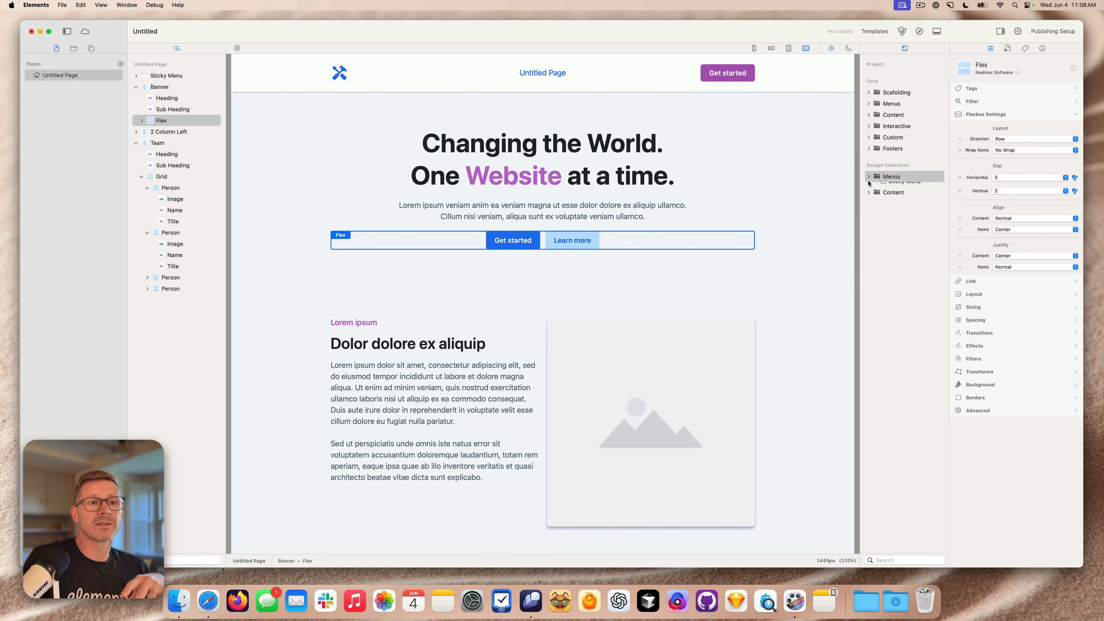
pyautogui.click(869, 187)
pyautogui.click(871, 188)
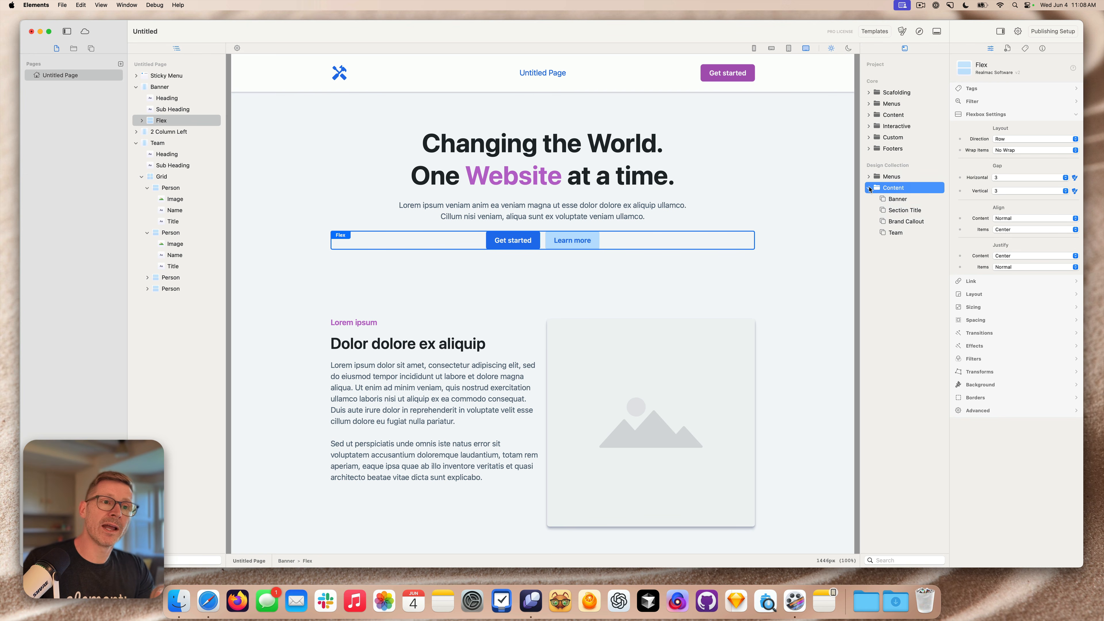
pyautogui.click(869, 188)
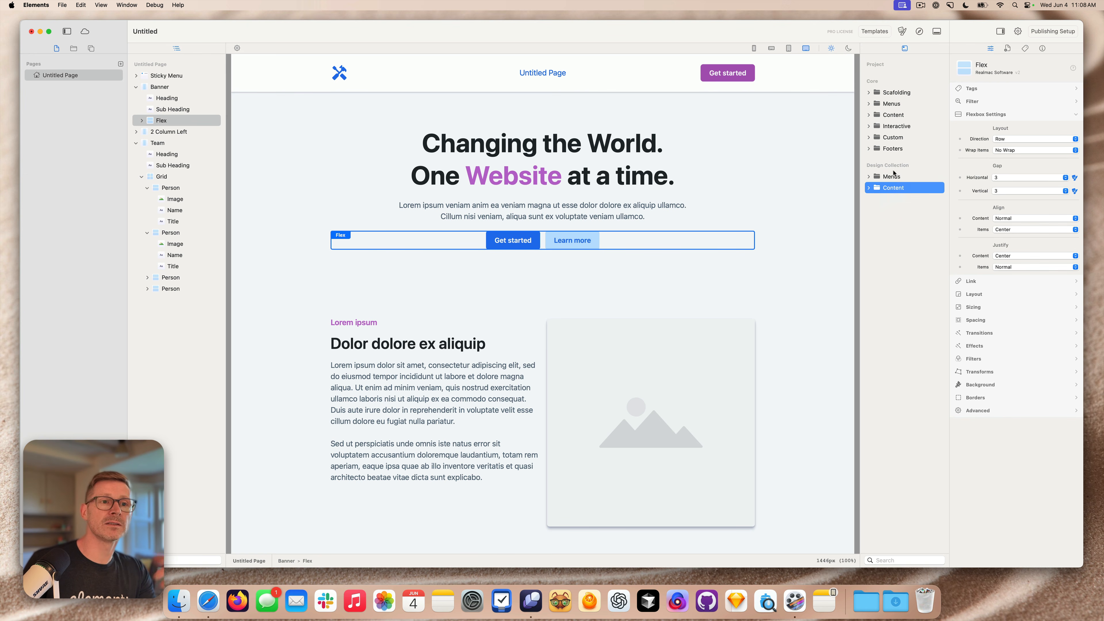
pyautogui.click(893, 178)
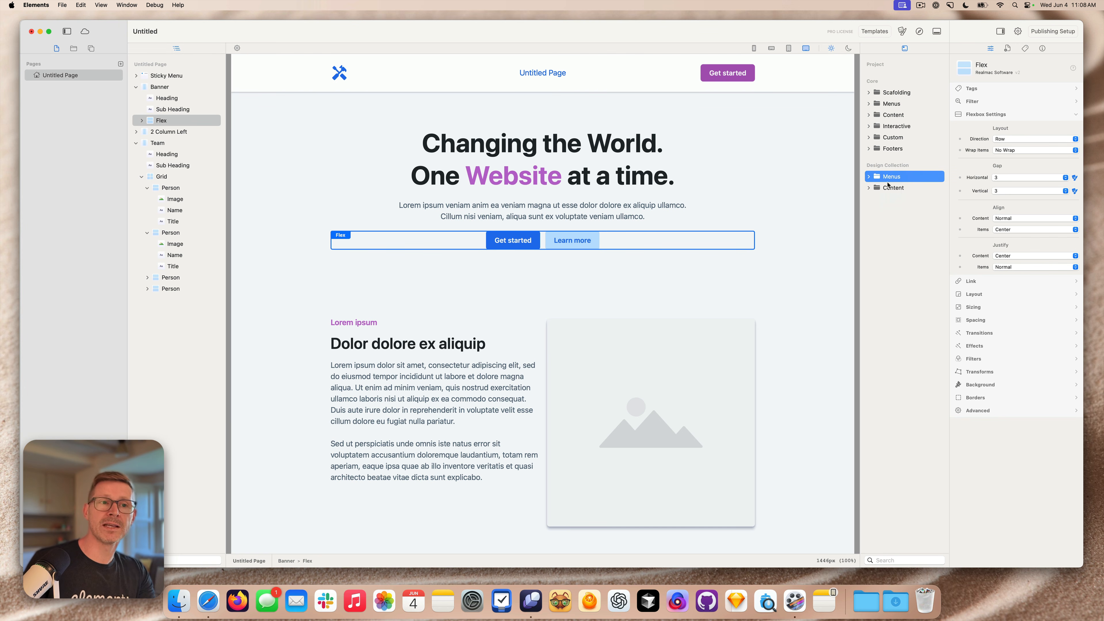
# - Expand the Design Collection's Menus and Content folders and look through the components inside them
pyautogui.click(868, 187)
pyautogui.click(869, 176)
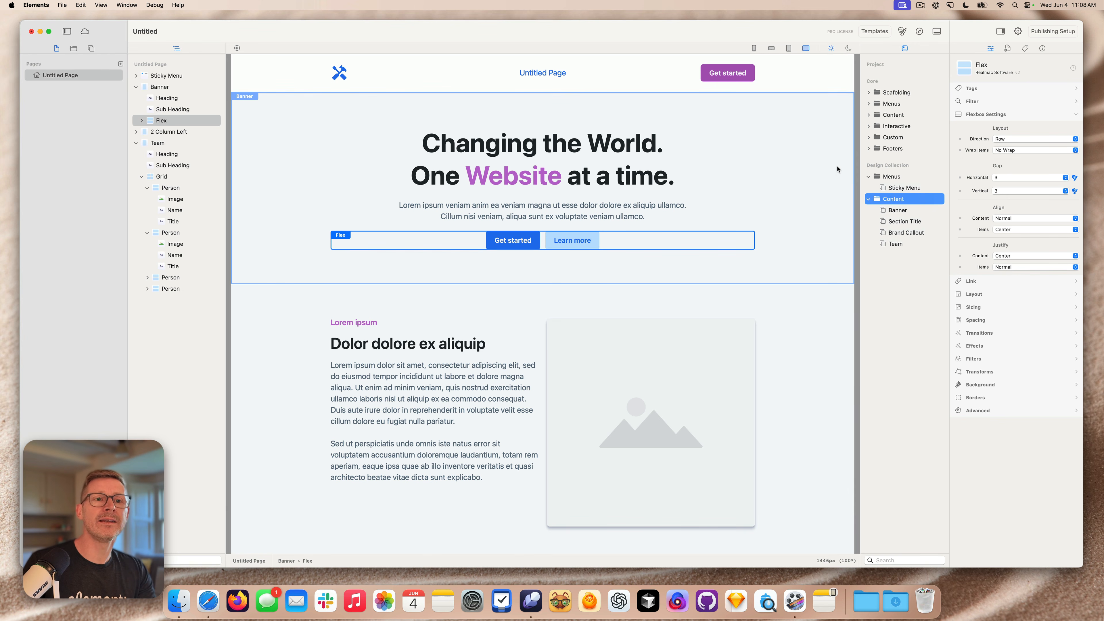
pyautogui.click(618, 118)
pyautogui.click(630, 242)
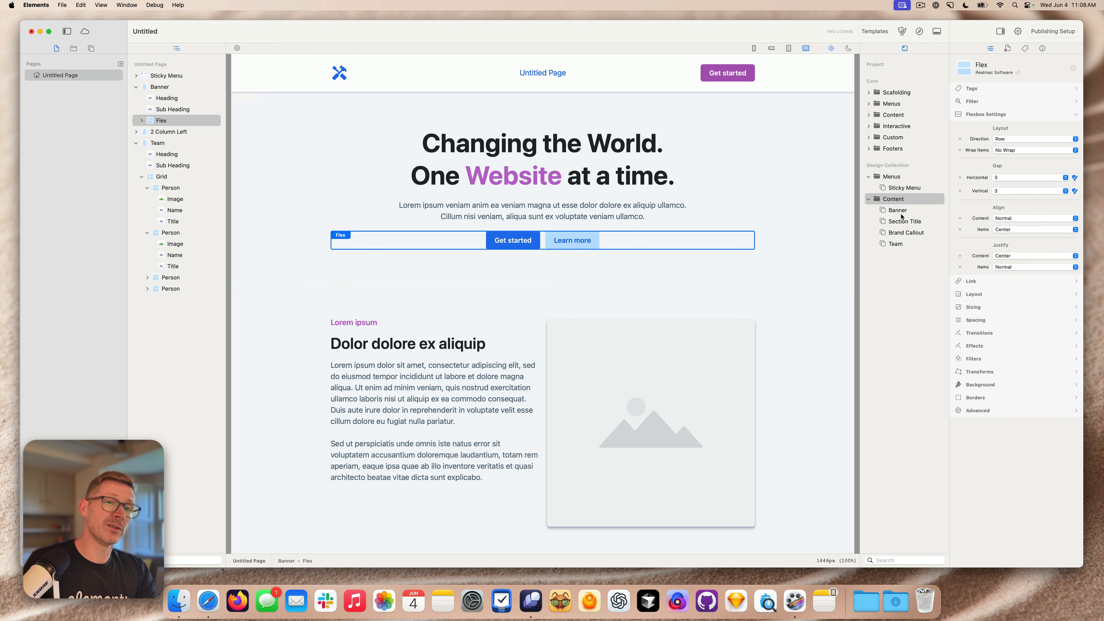
pyautogui.click(906, 233)
pyautogui.click(895, 244)
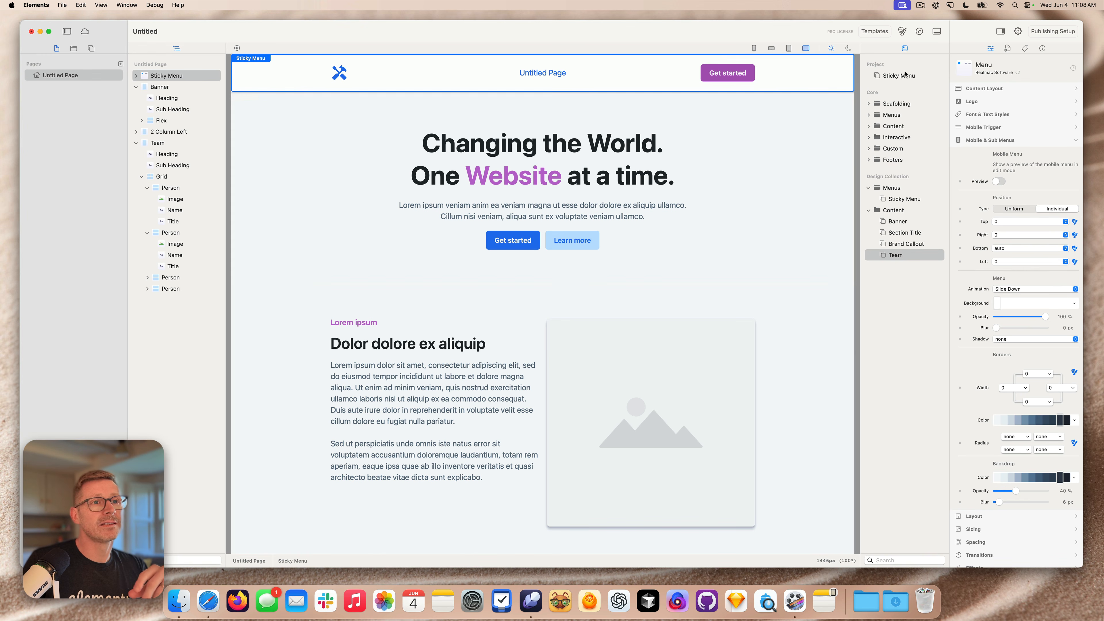
# - Save the Sticky Menu as a project component and the Banner as a component in the Design Collection's Menus folder
pyautogui.click(900, 78)
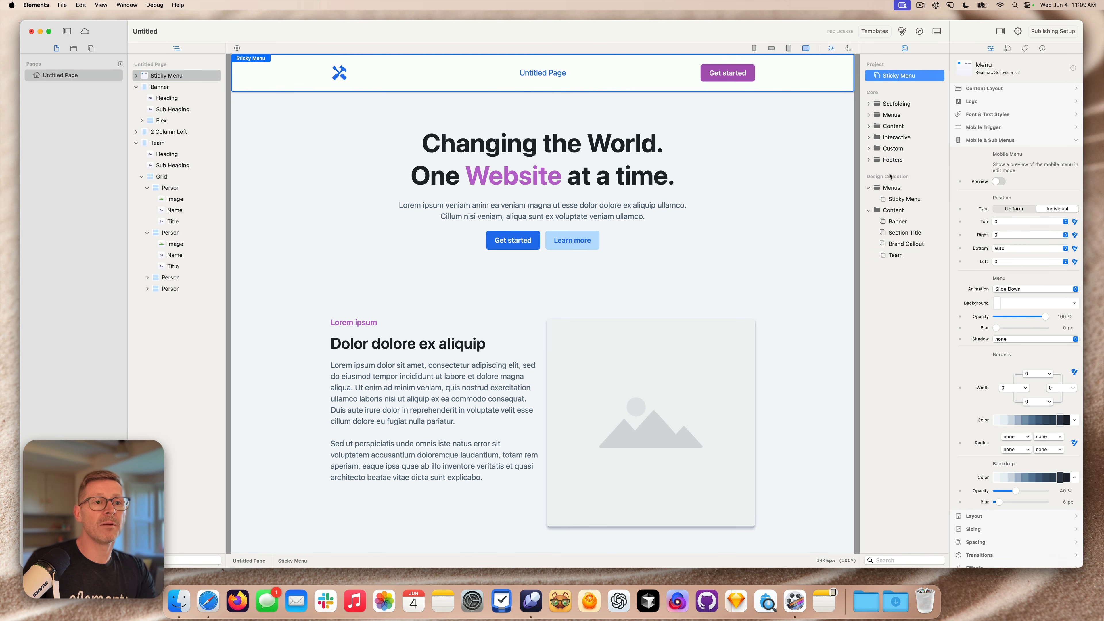
pyautogui.click(817, 110)
pyautogui.moveTo(817, 110); pyautogui.dragTo(921, 211)
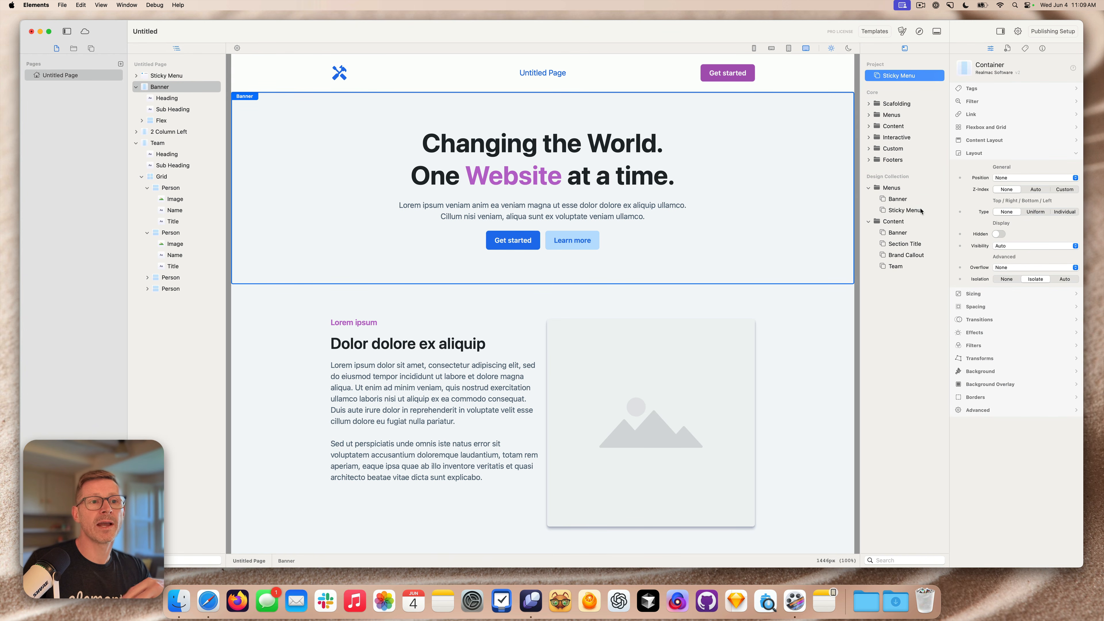
pyautogui.click(908, 200)
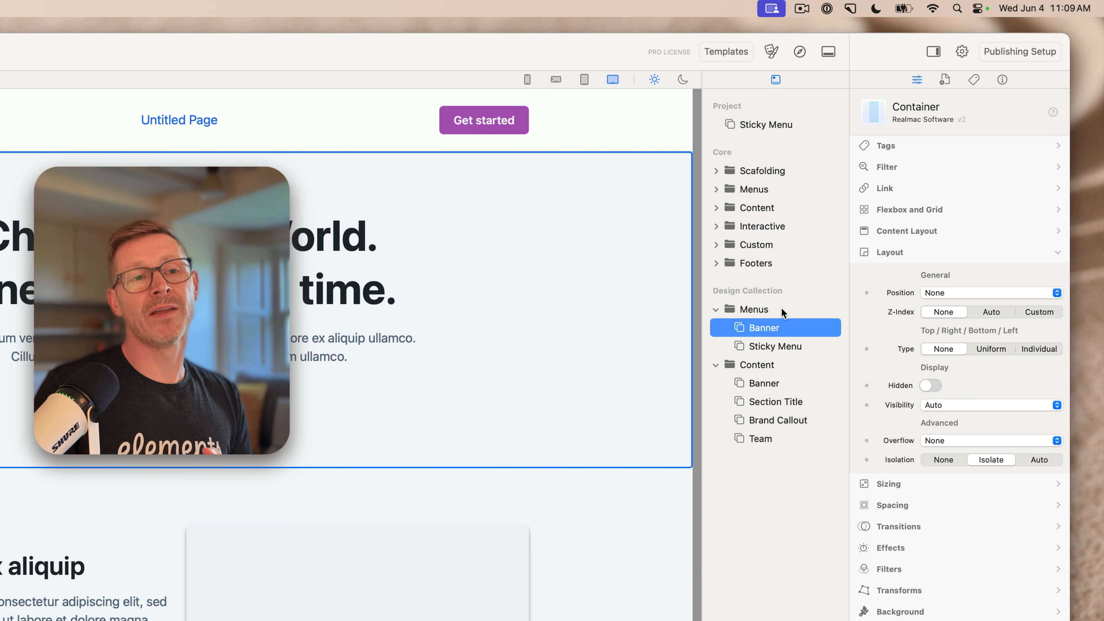
# - Examine the layout components and the Text and Globals subfolders in the Core pack's Scafolding folder
pyautogui.click(716, 171)
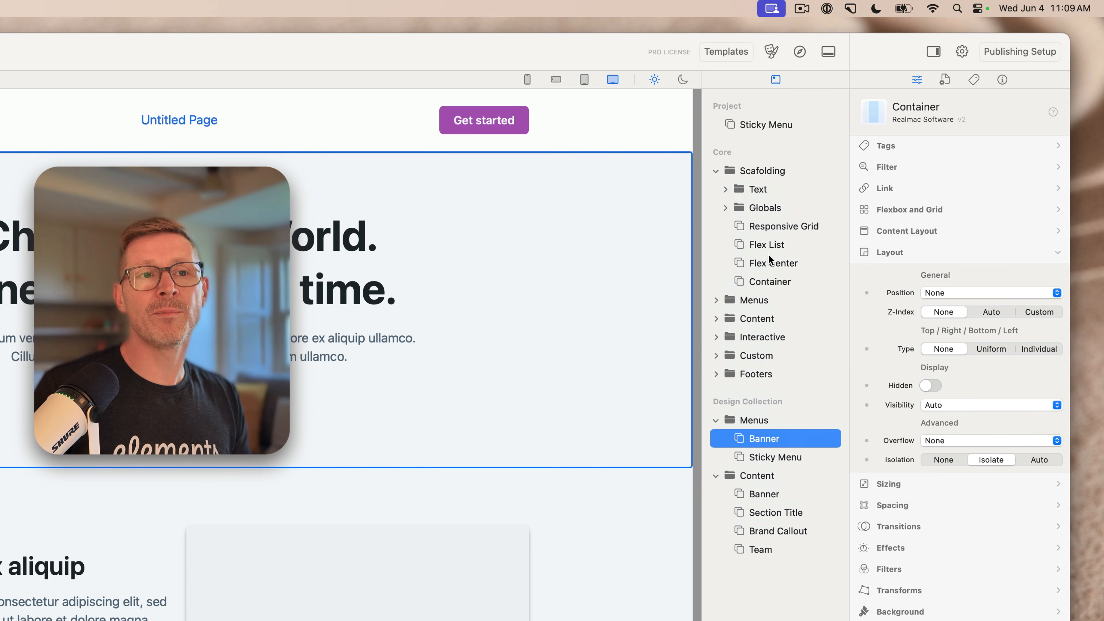
pyautogui.click(798, 278)
pyautogui.click(800, 258)
pyautogui.click(798, 246)
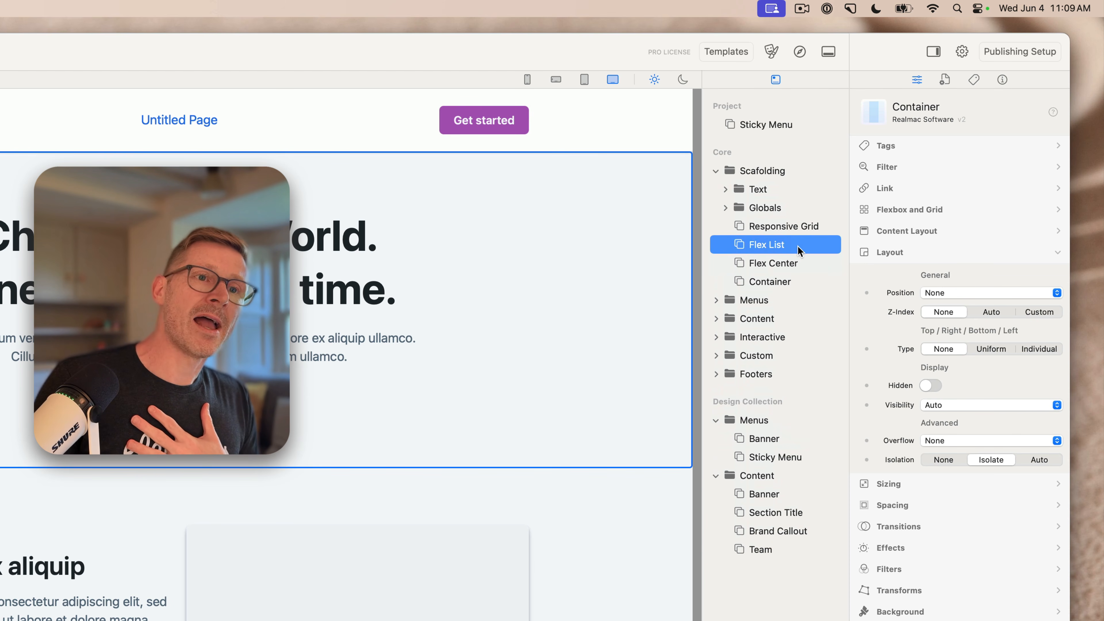
pyautogui.click(790, 225)
pyautogui.click(725, 207)
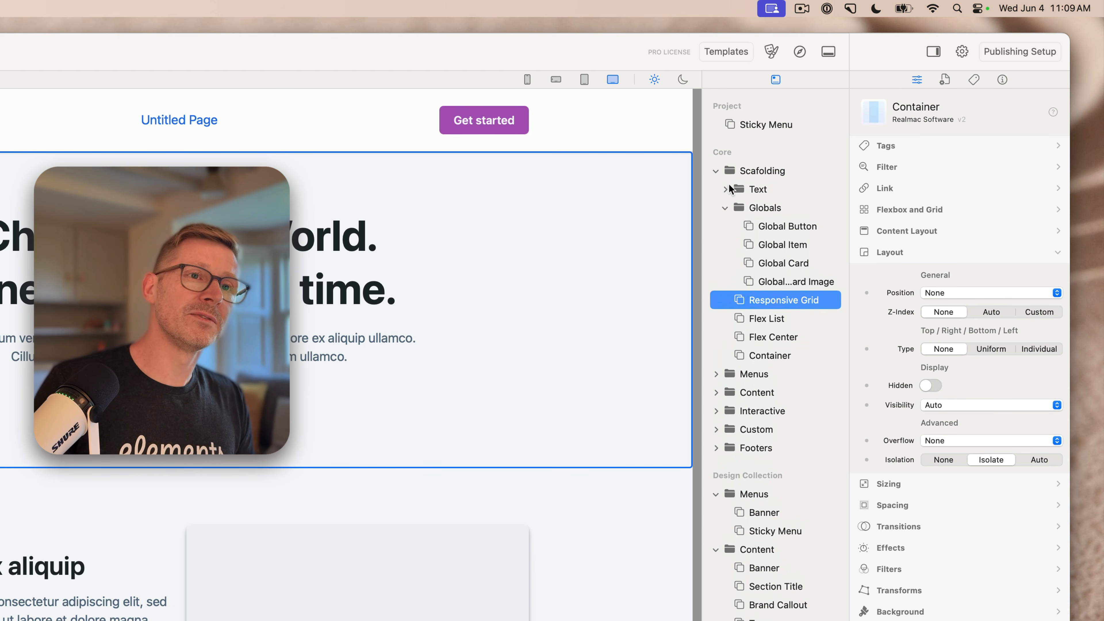
pyautogui.click(728, 188)
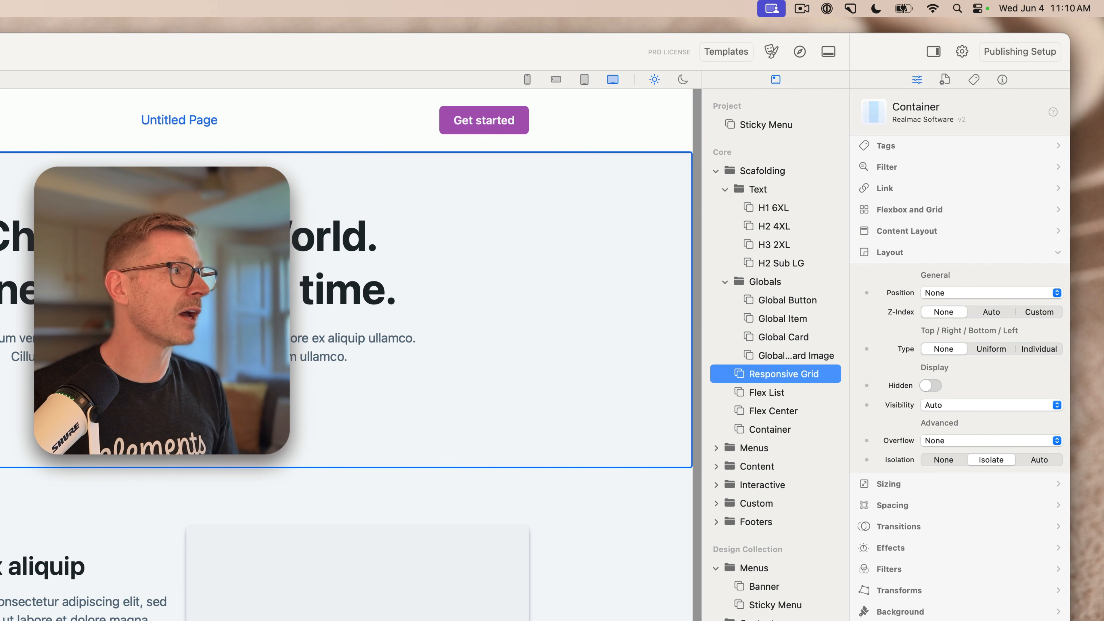
# - Turn the page's Banner section into a global and review the Core pack's heading, Global Button and Responsive Grid components
pyautogui.click(162, 310)
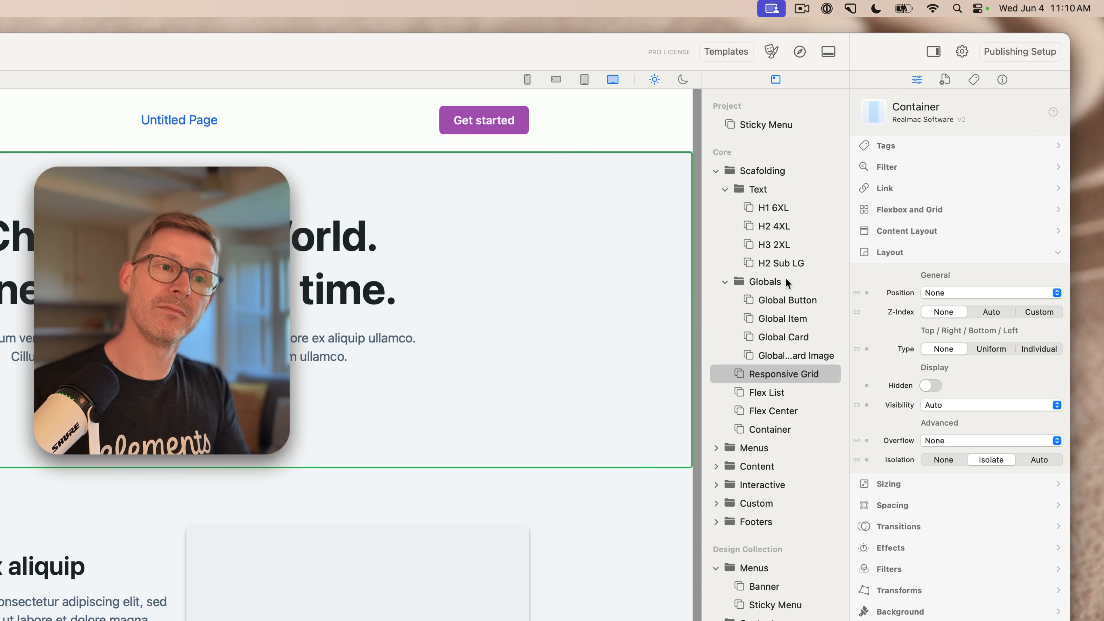
pyautogui.click(785, 246)
pyautogui.click(784, 227)
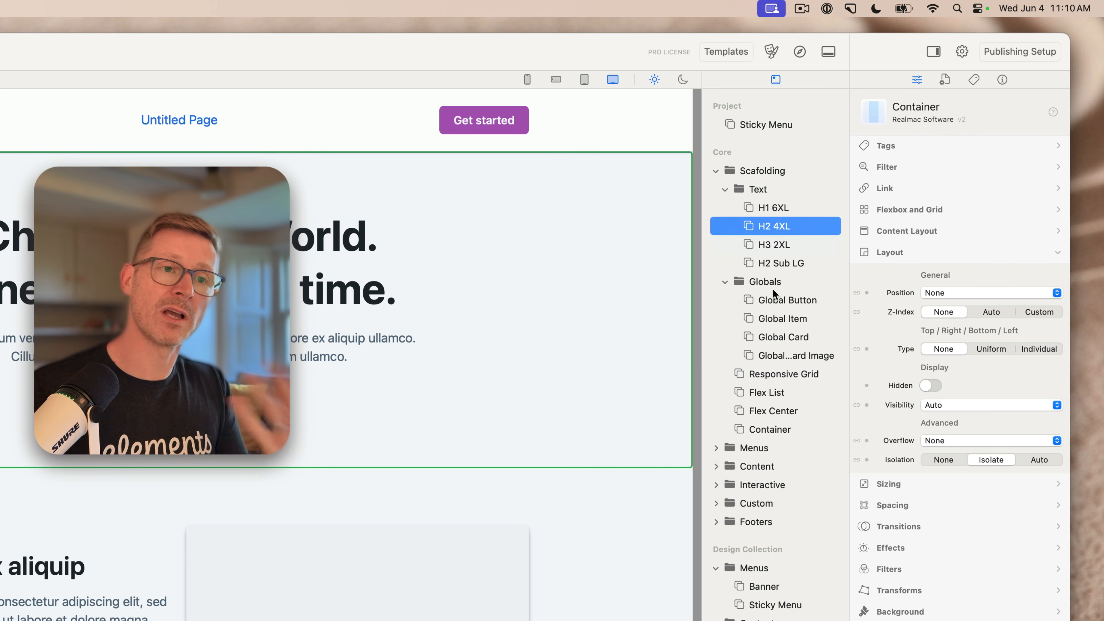
pyautogui.click(772, 300)
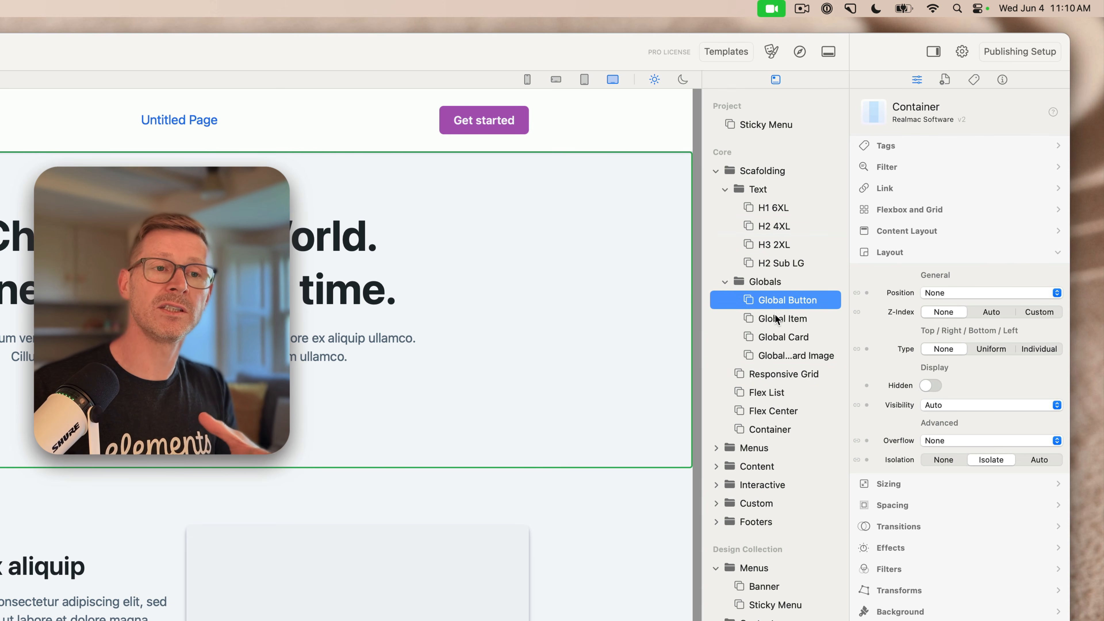
pyautogui.click(775, 370)
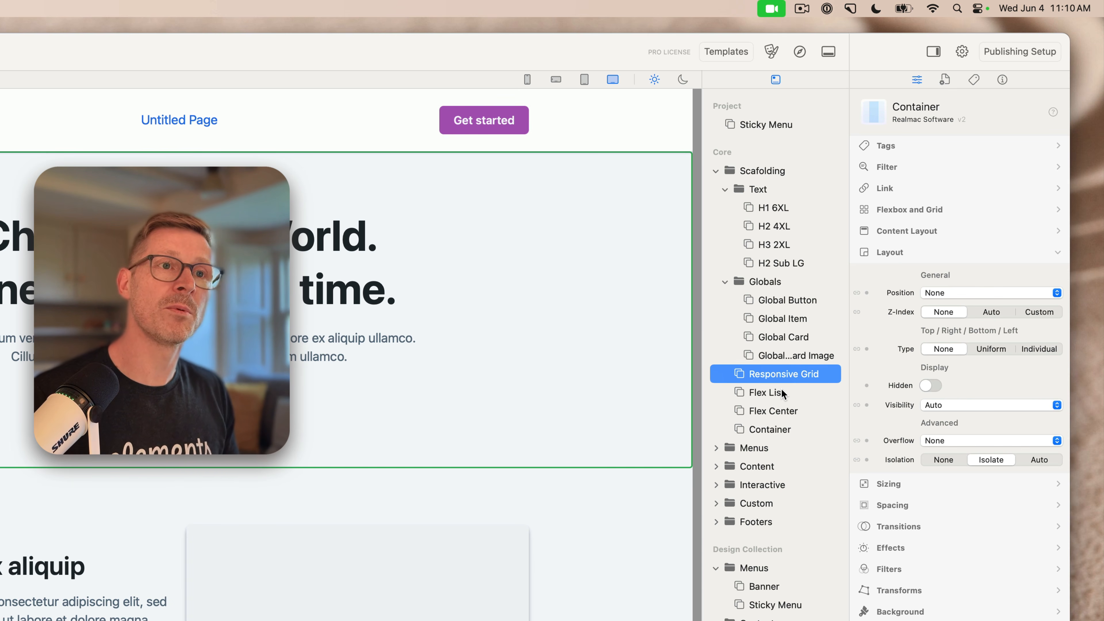
# - Collapse the Core pack's Scafolding folder and the Design Collection's Menus and Content folders
pyautogui.click(745, 123)
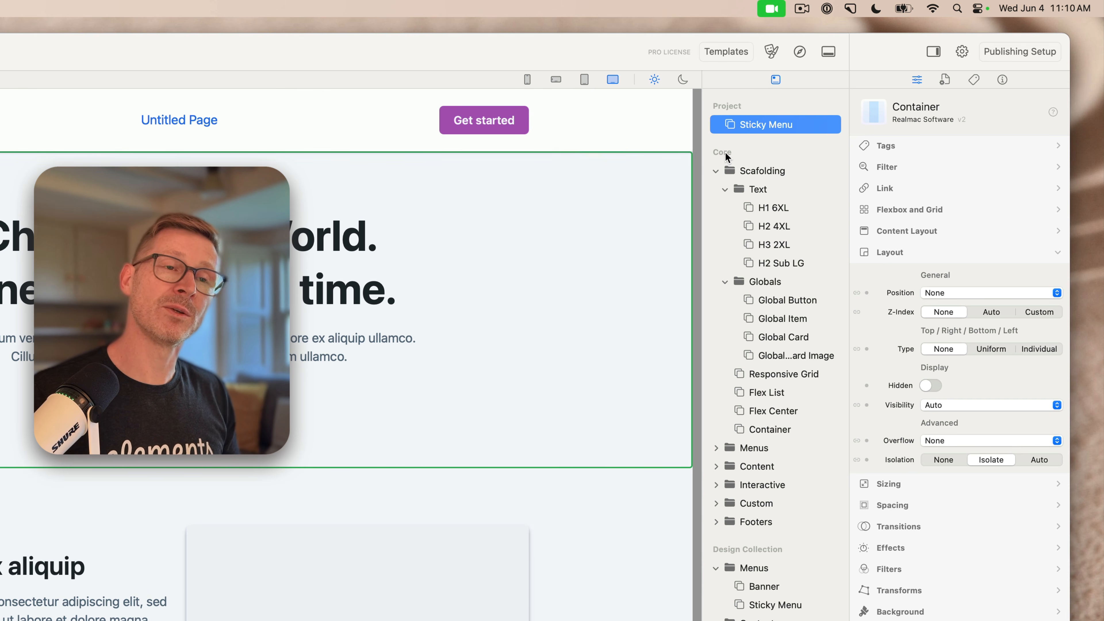
pyautogui.click(715, 172)
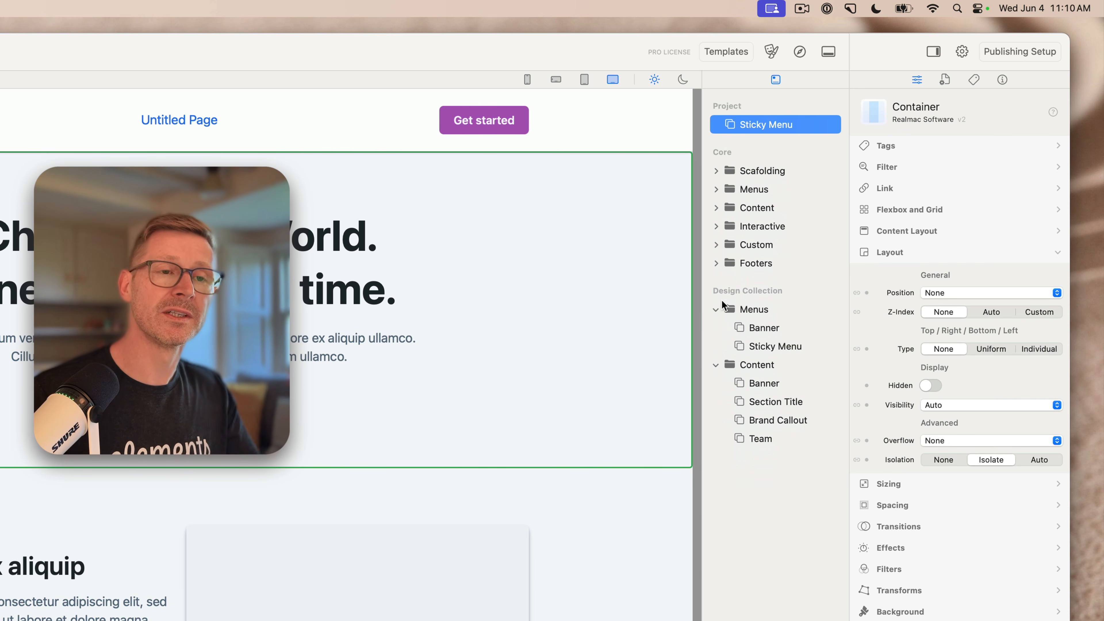
pyautogui.click(716, 309)
pyautogui.click(715, 329)
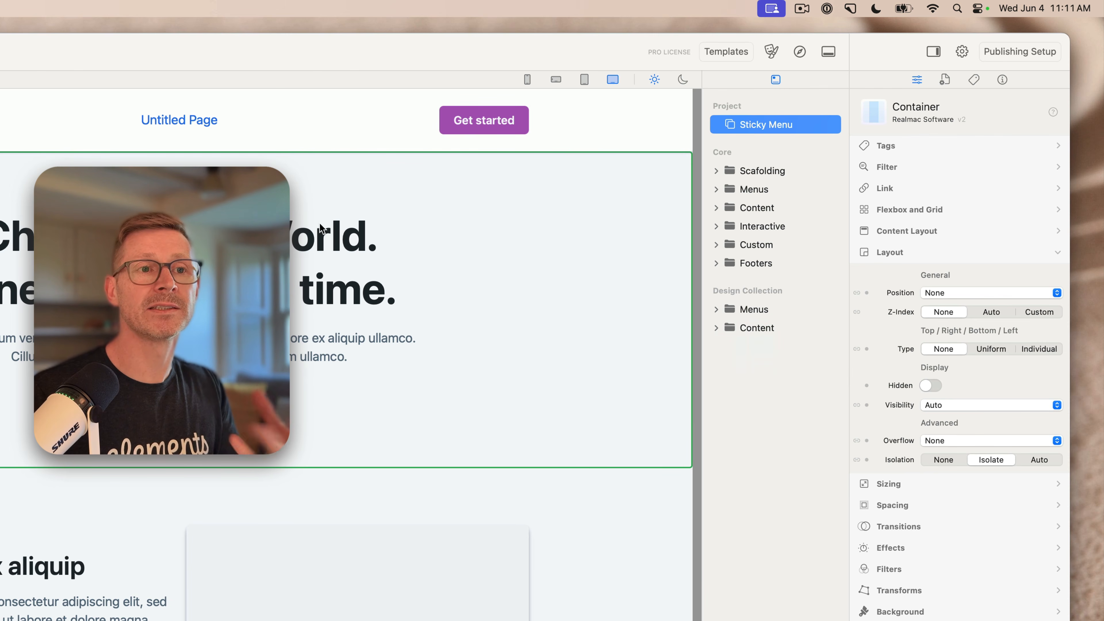
# - Disable the Design Collection element pack in the Addons preferences, enable it again and close the preferences
pyautogui.click(36, 6)
pyautogui.click(560, 113)
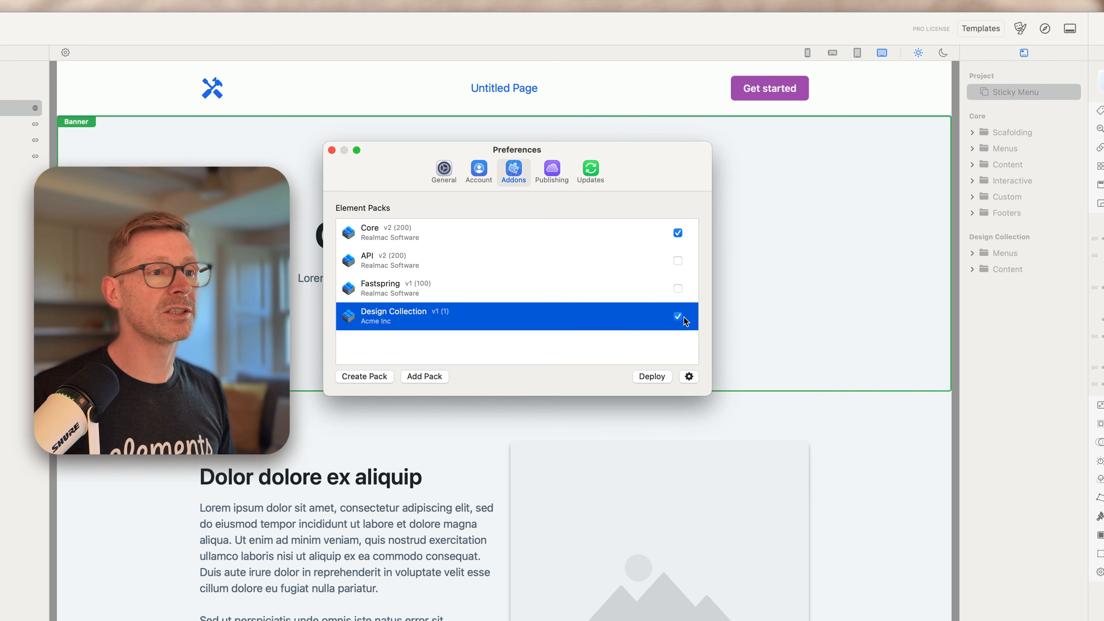
pyautogui.click(664, 232)
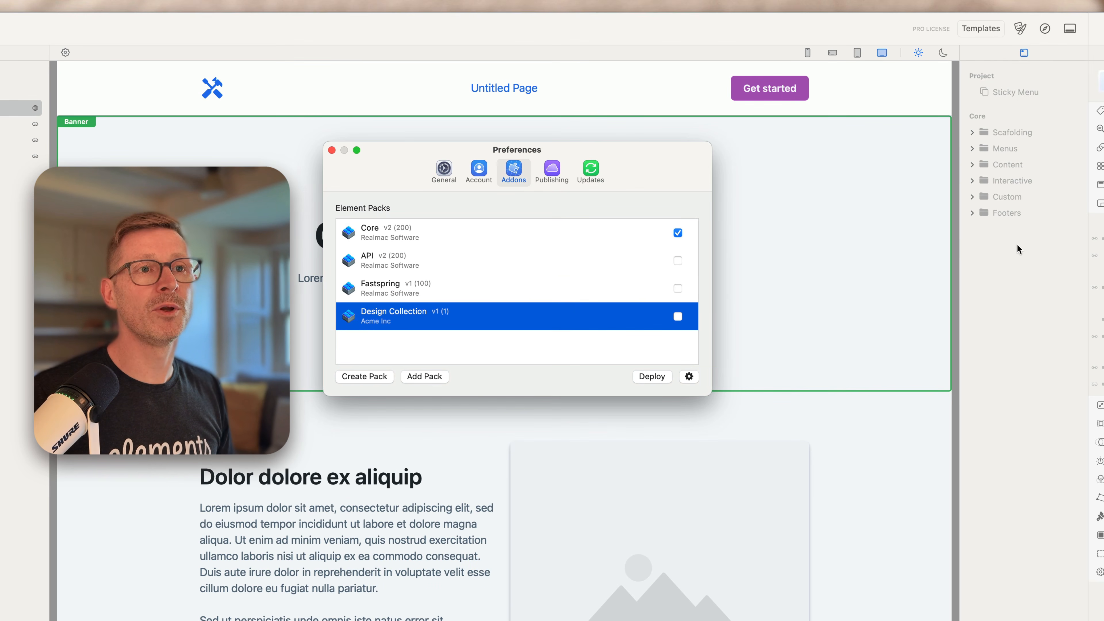
pyautogui.click(677, 317)
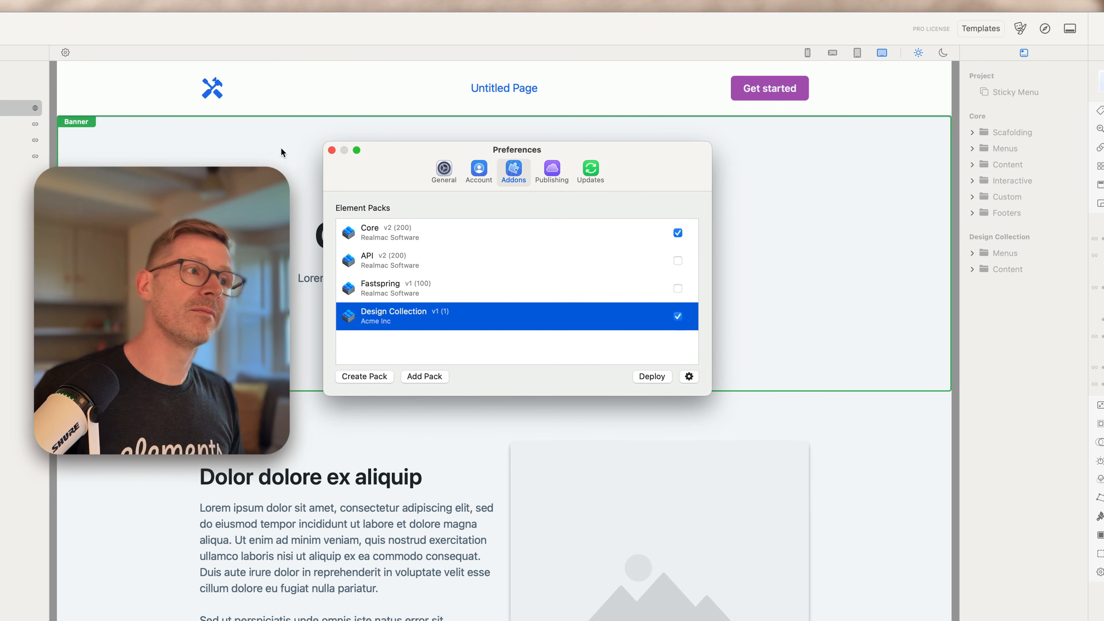
pyautogui.click(332, 150)
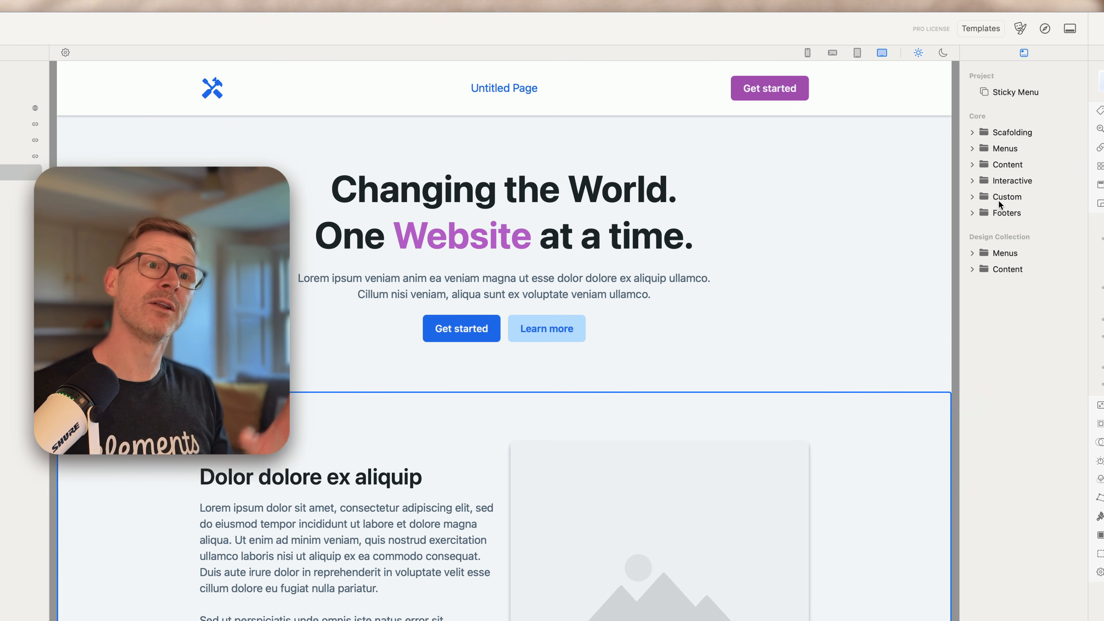
# - Show the components in the Core pack's Footers and Custom folders
pyautogui.click(973, 212)
pyautogui.click(972, 198)
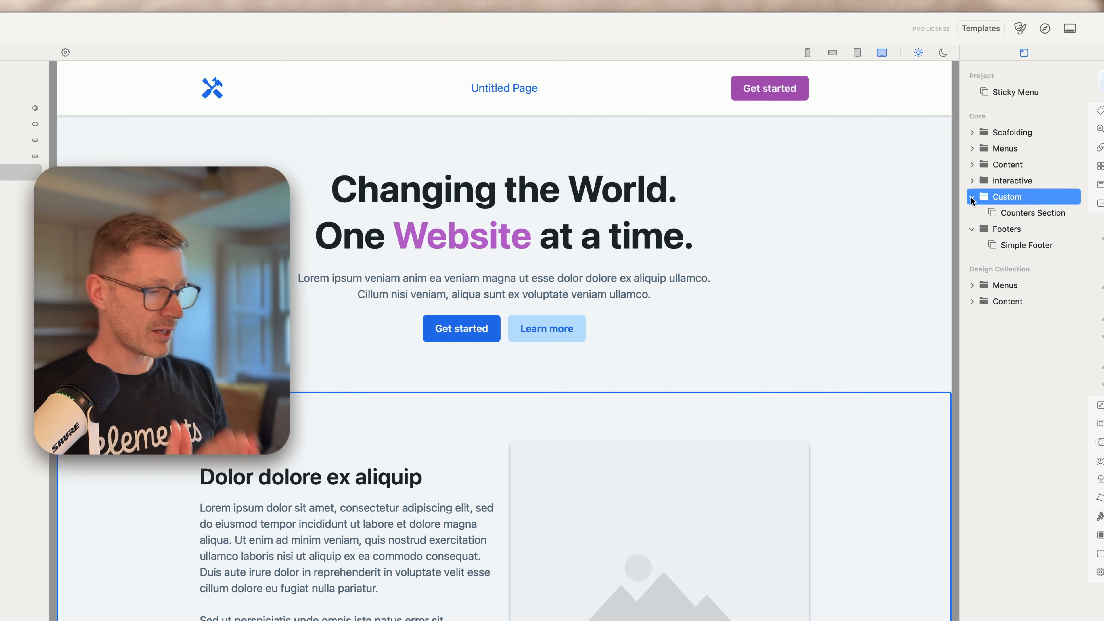